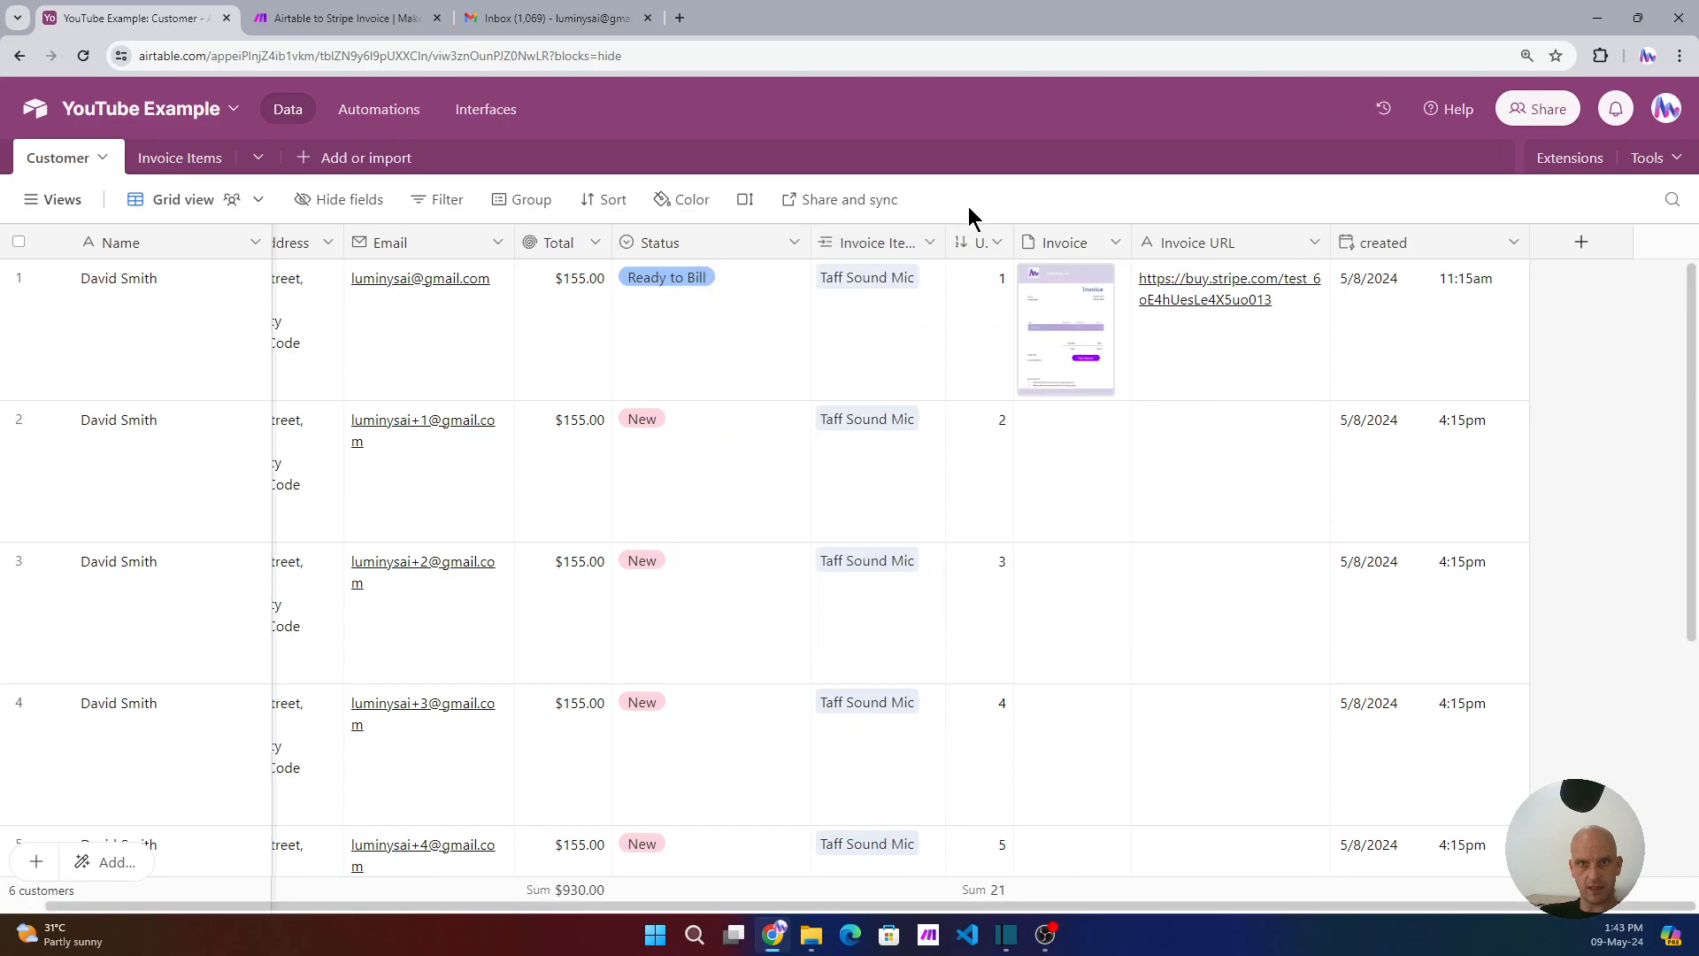
- Inspect the Customer table's Unique ID field settings without changing them
click(981, 246)
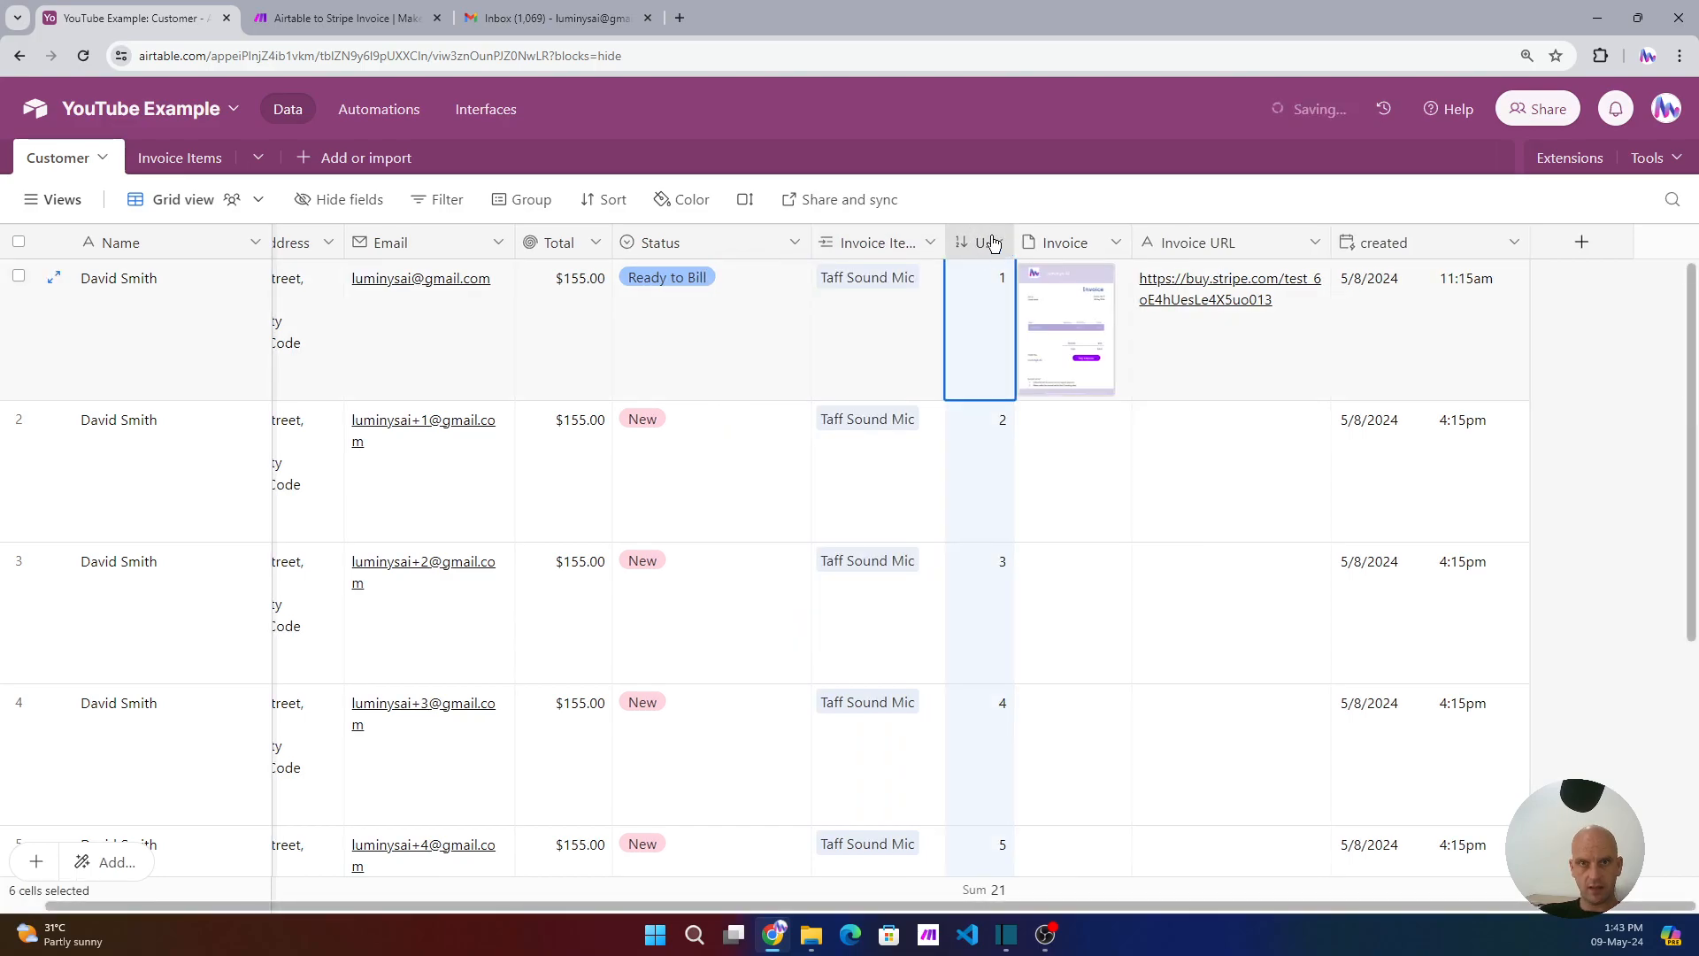
click(994, 242)
click(1018, 296)
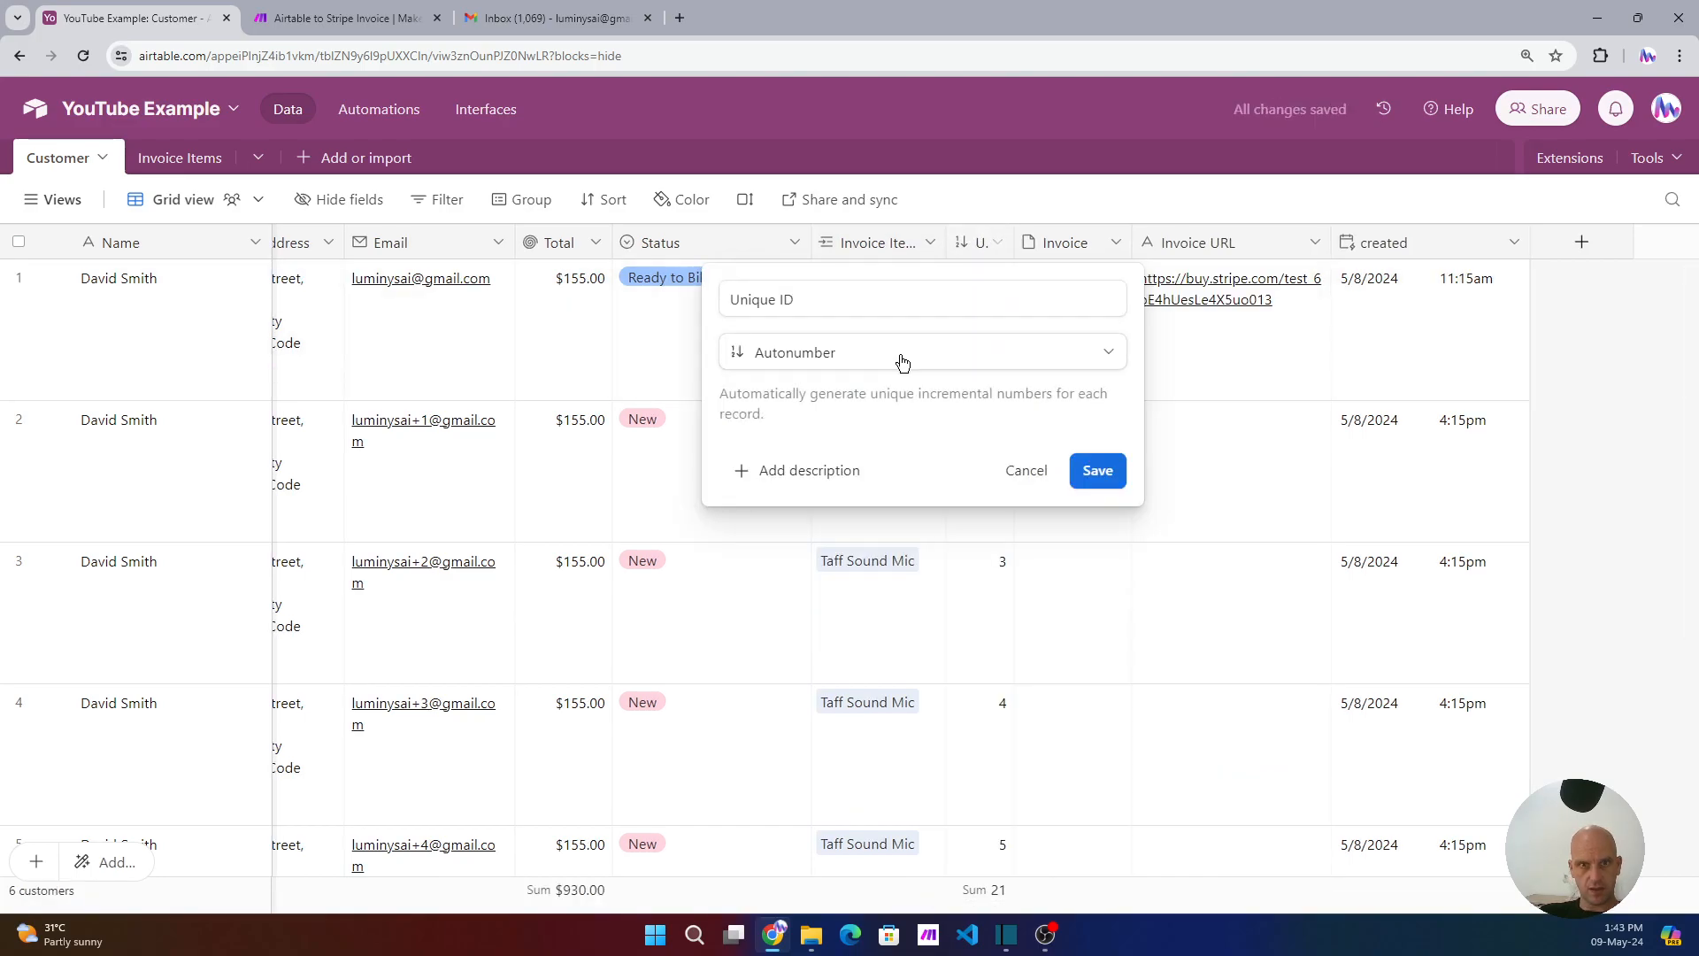
click(1039, 146)
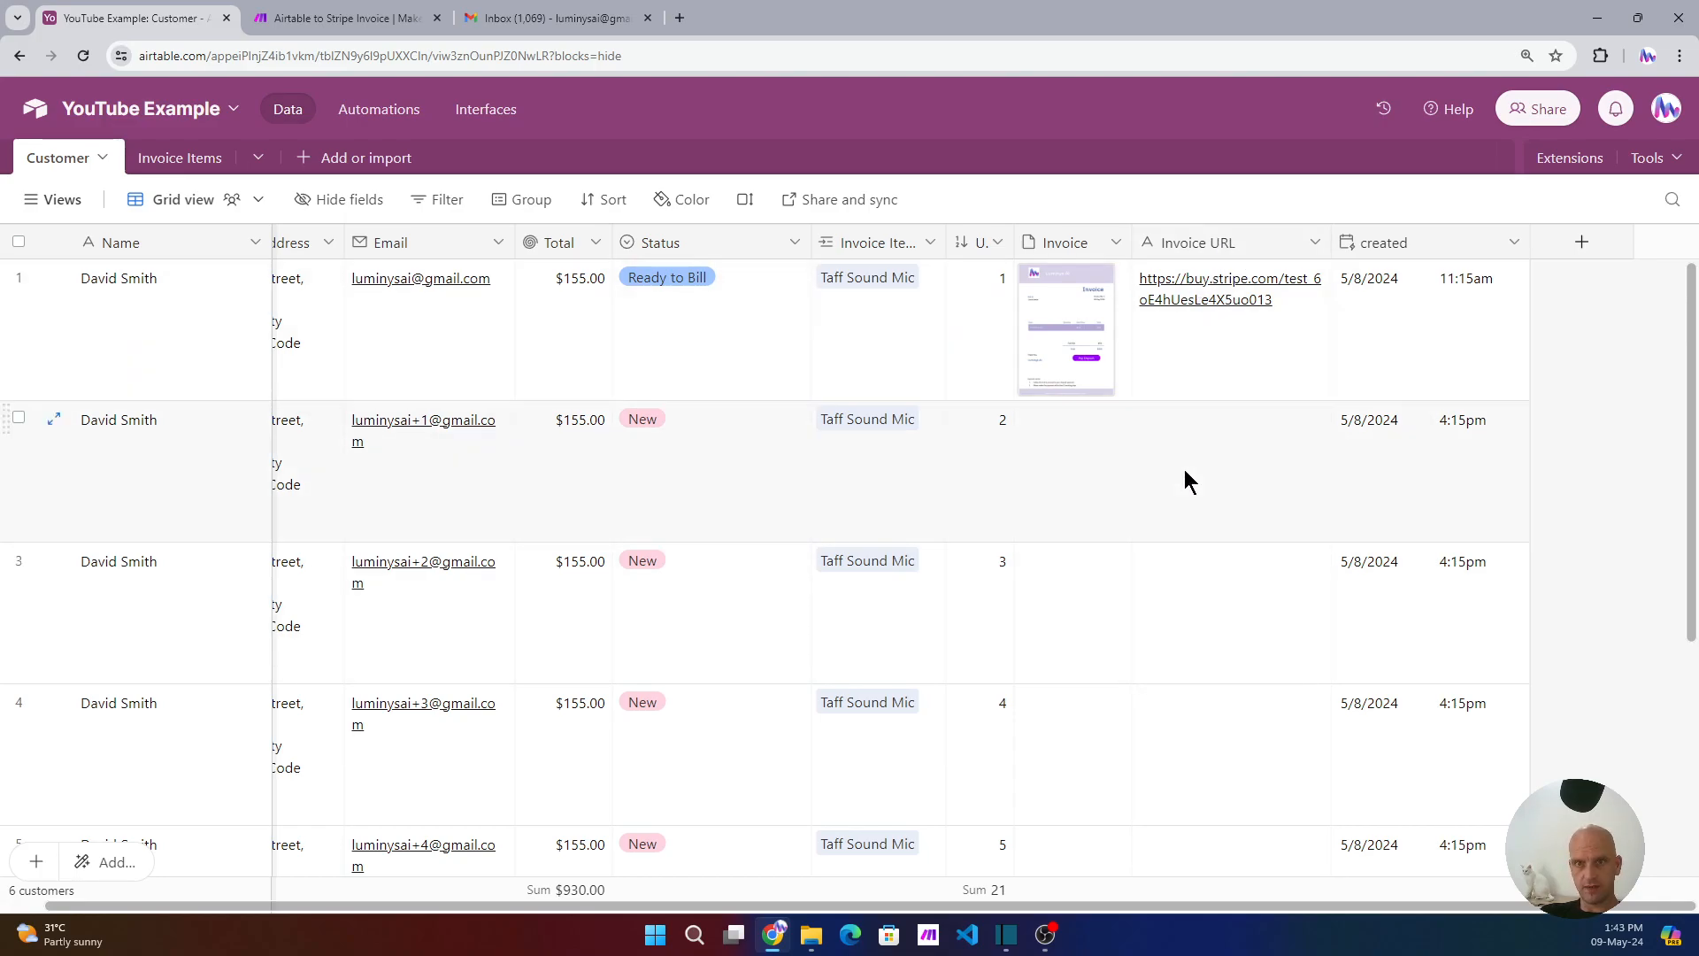
click(688, 284)
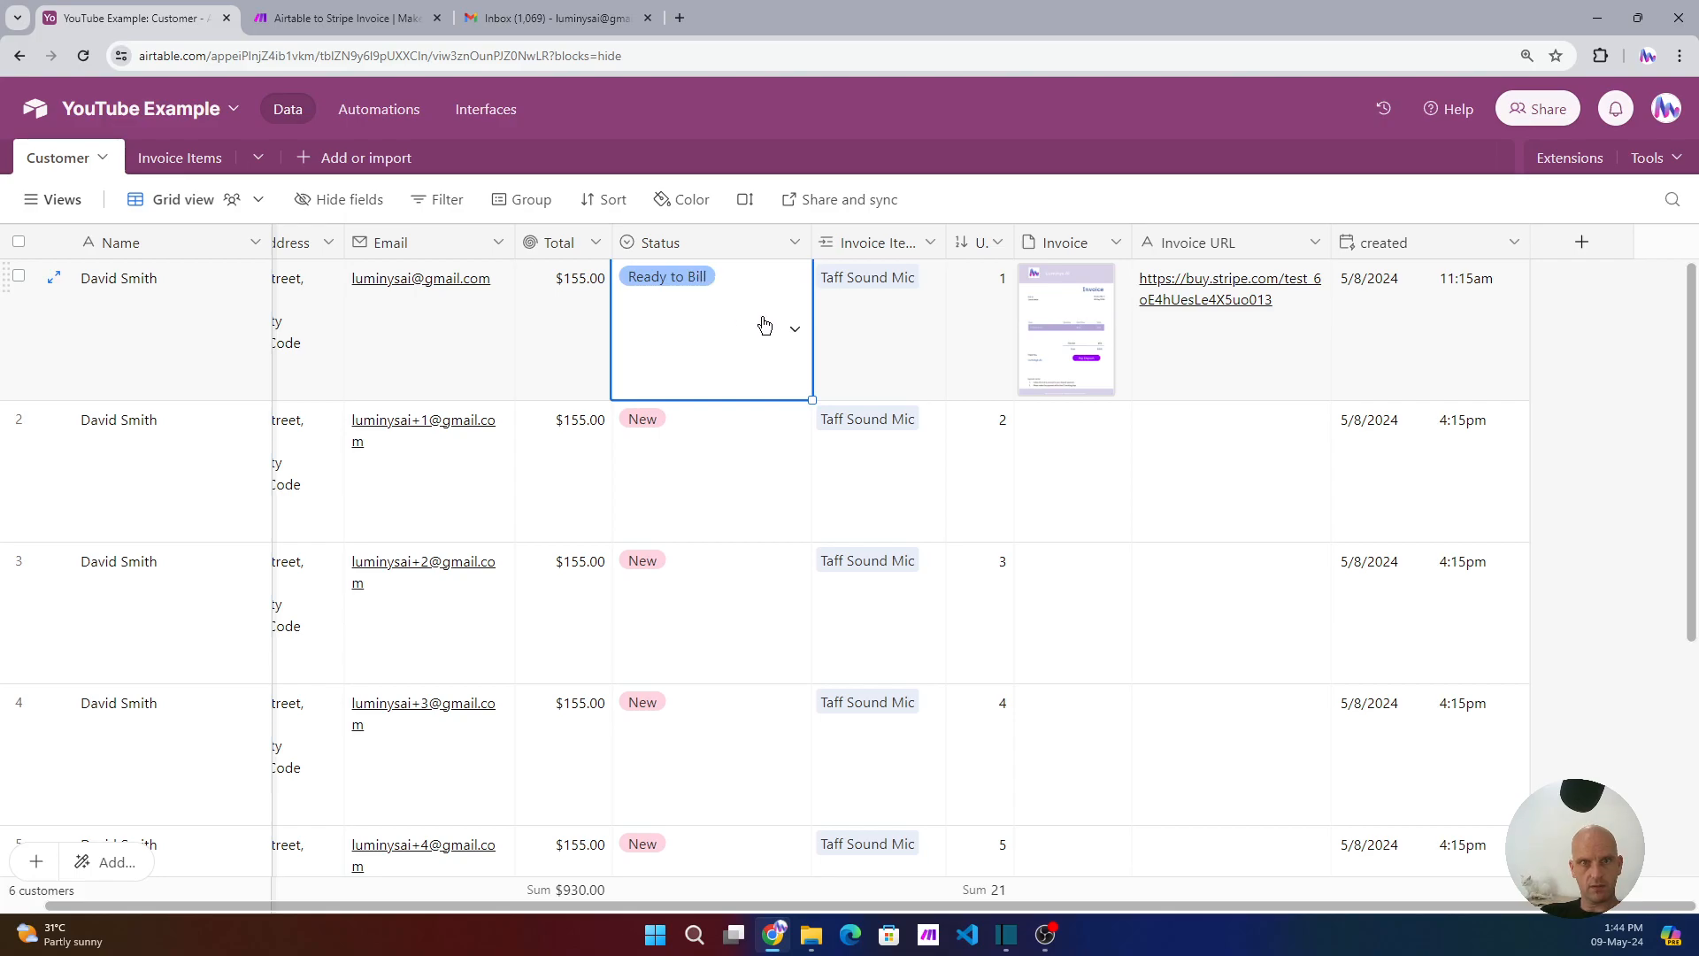
click(1114, 464)
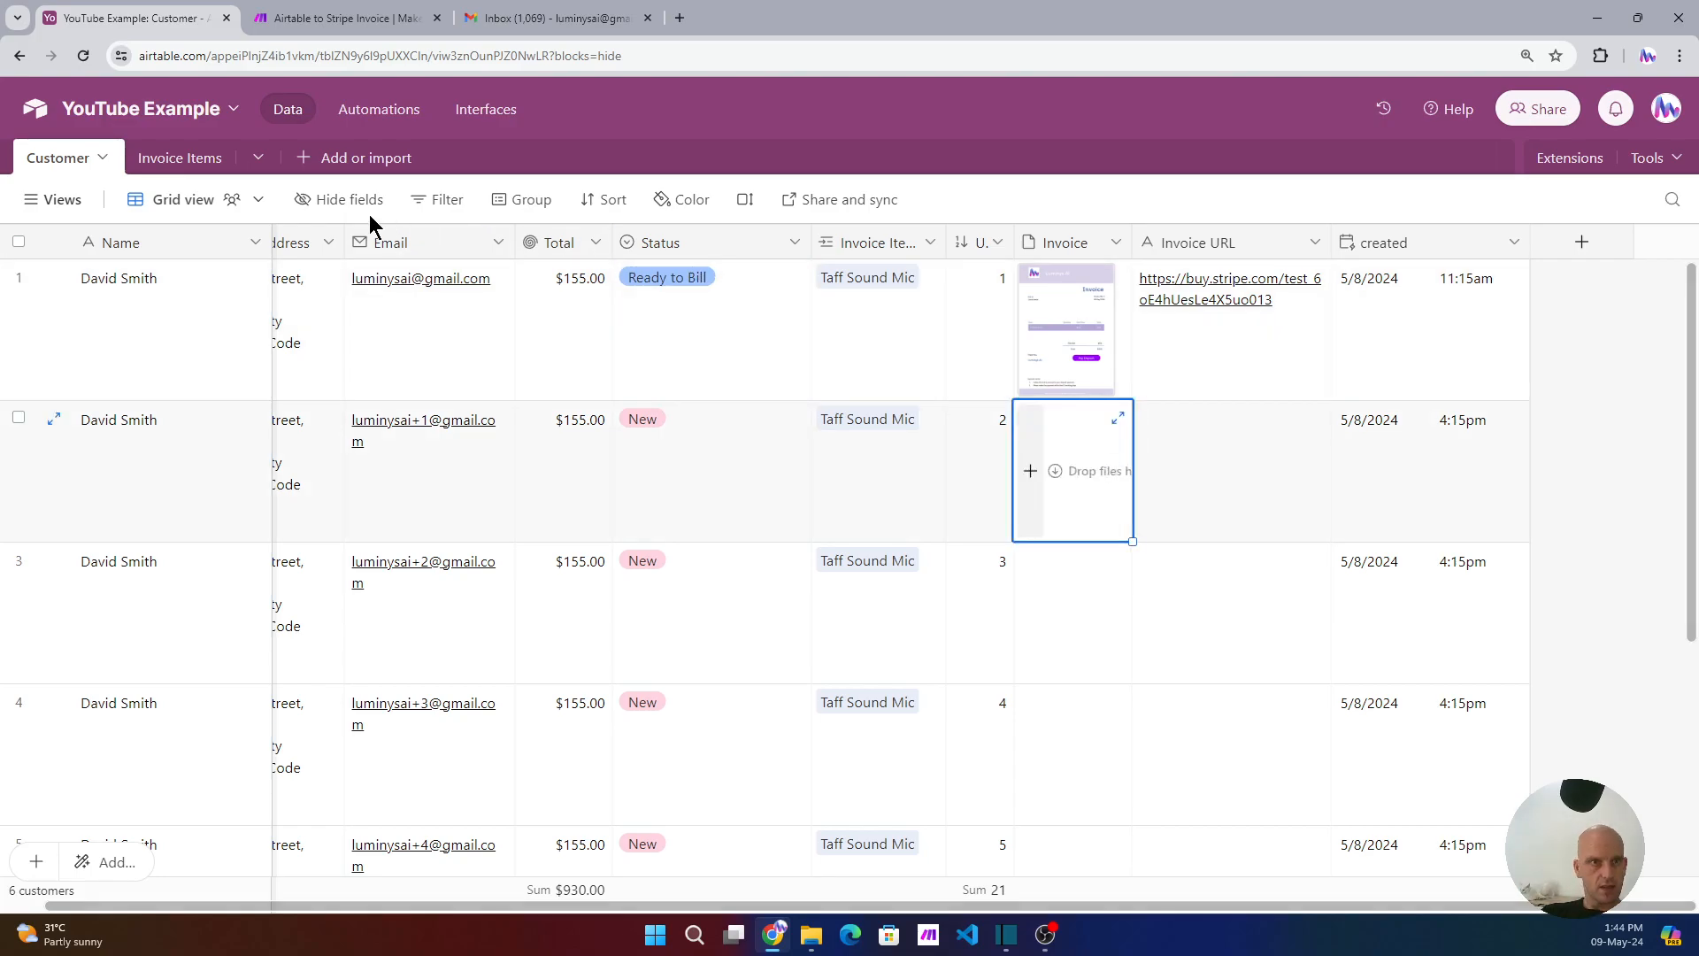
- In Invoice Items, check the Taff Sound Mic quantity and prices, then open the Price in Cents formula
click(184, 161)
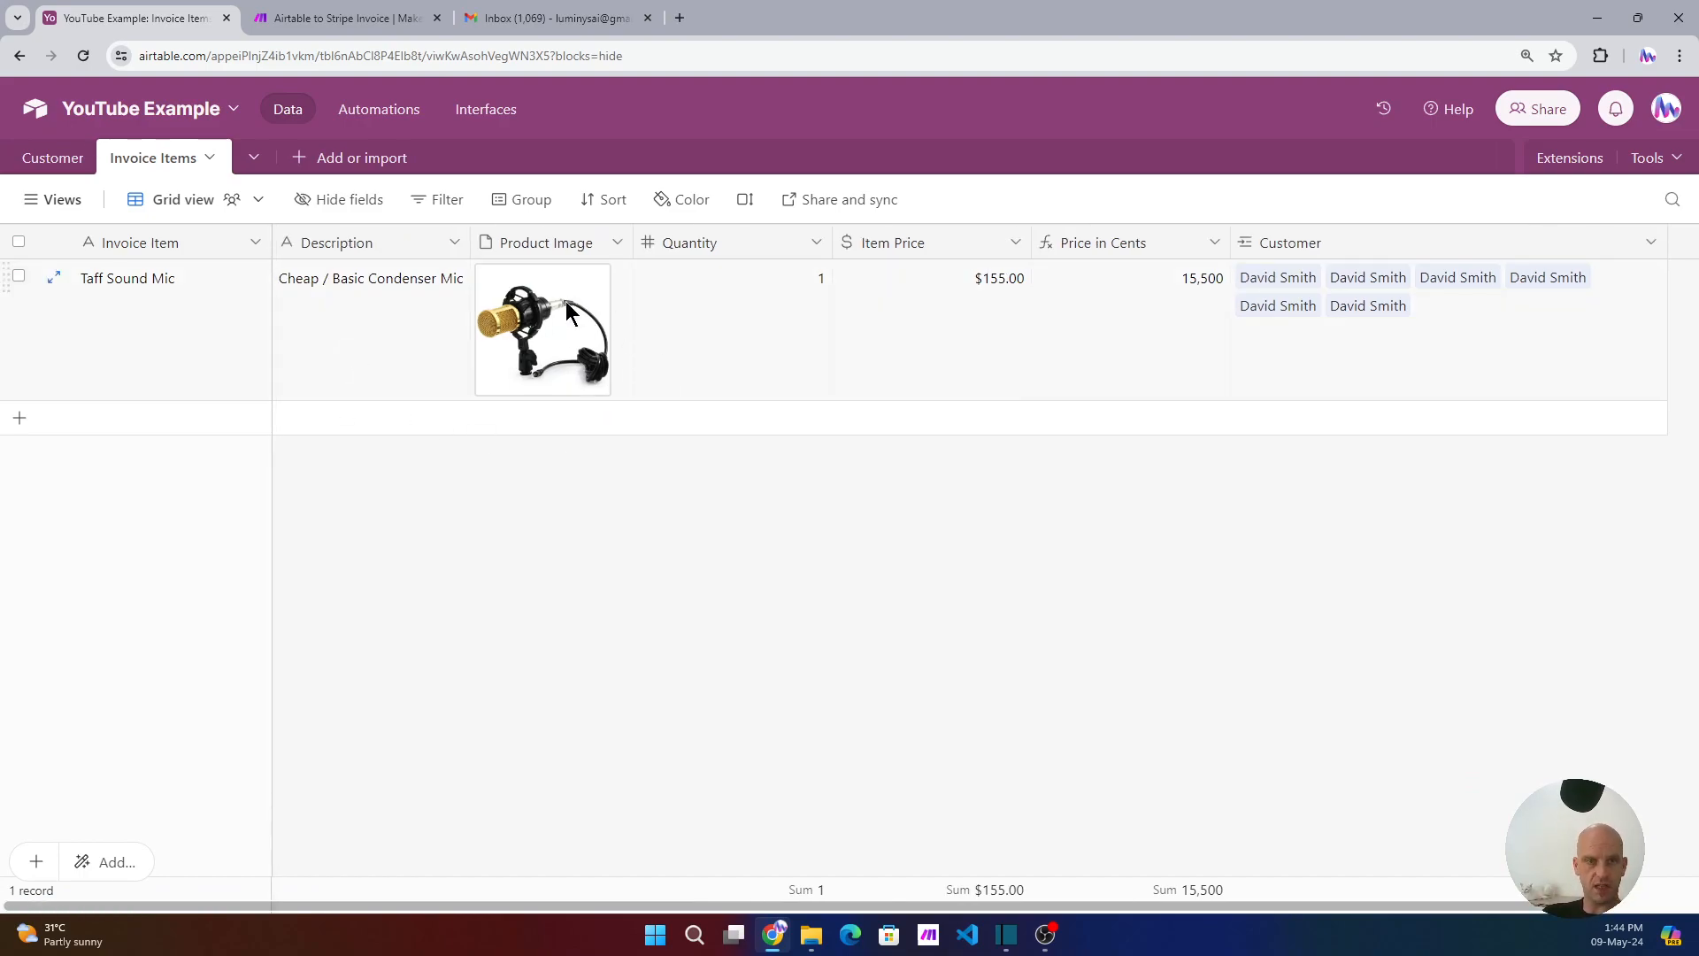
click(748, 342)
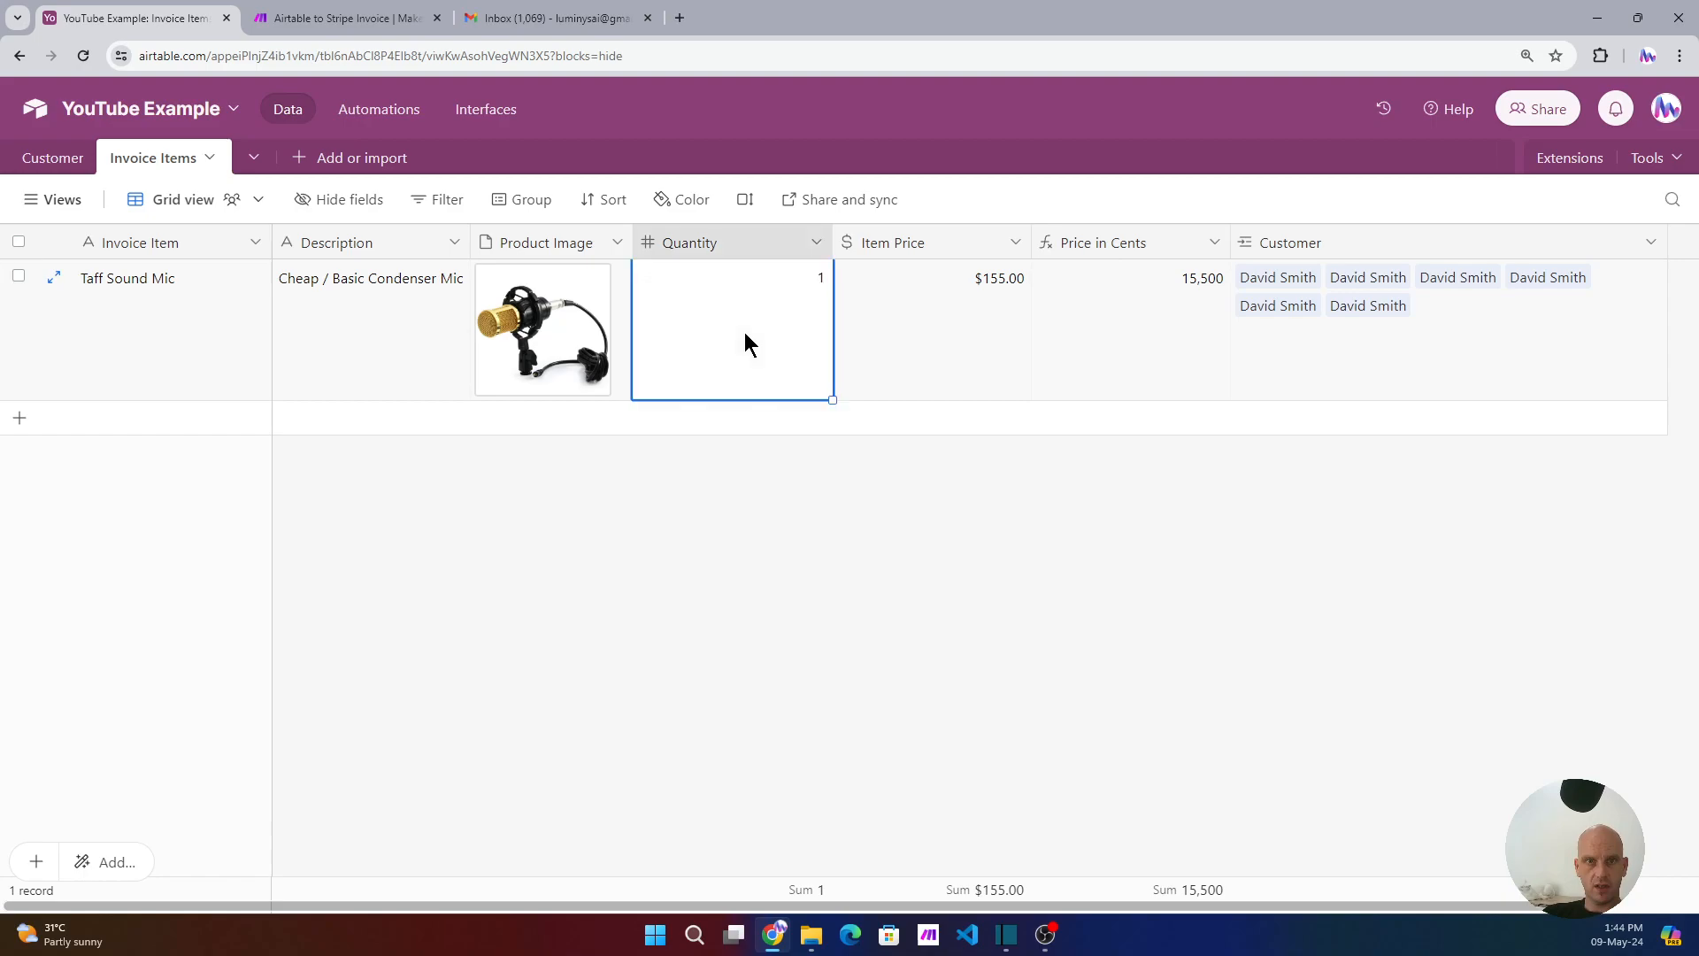
click(972, 343)
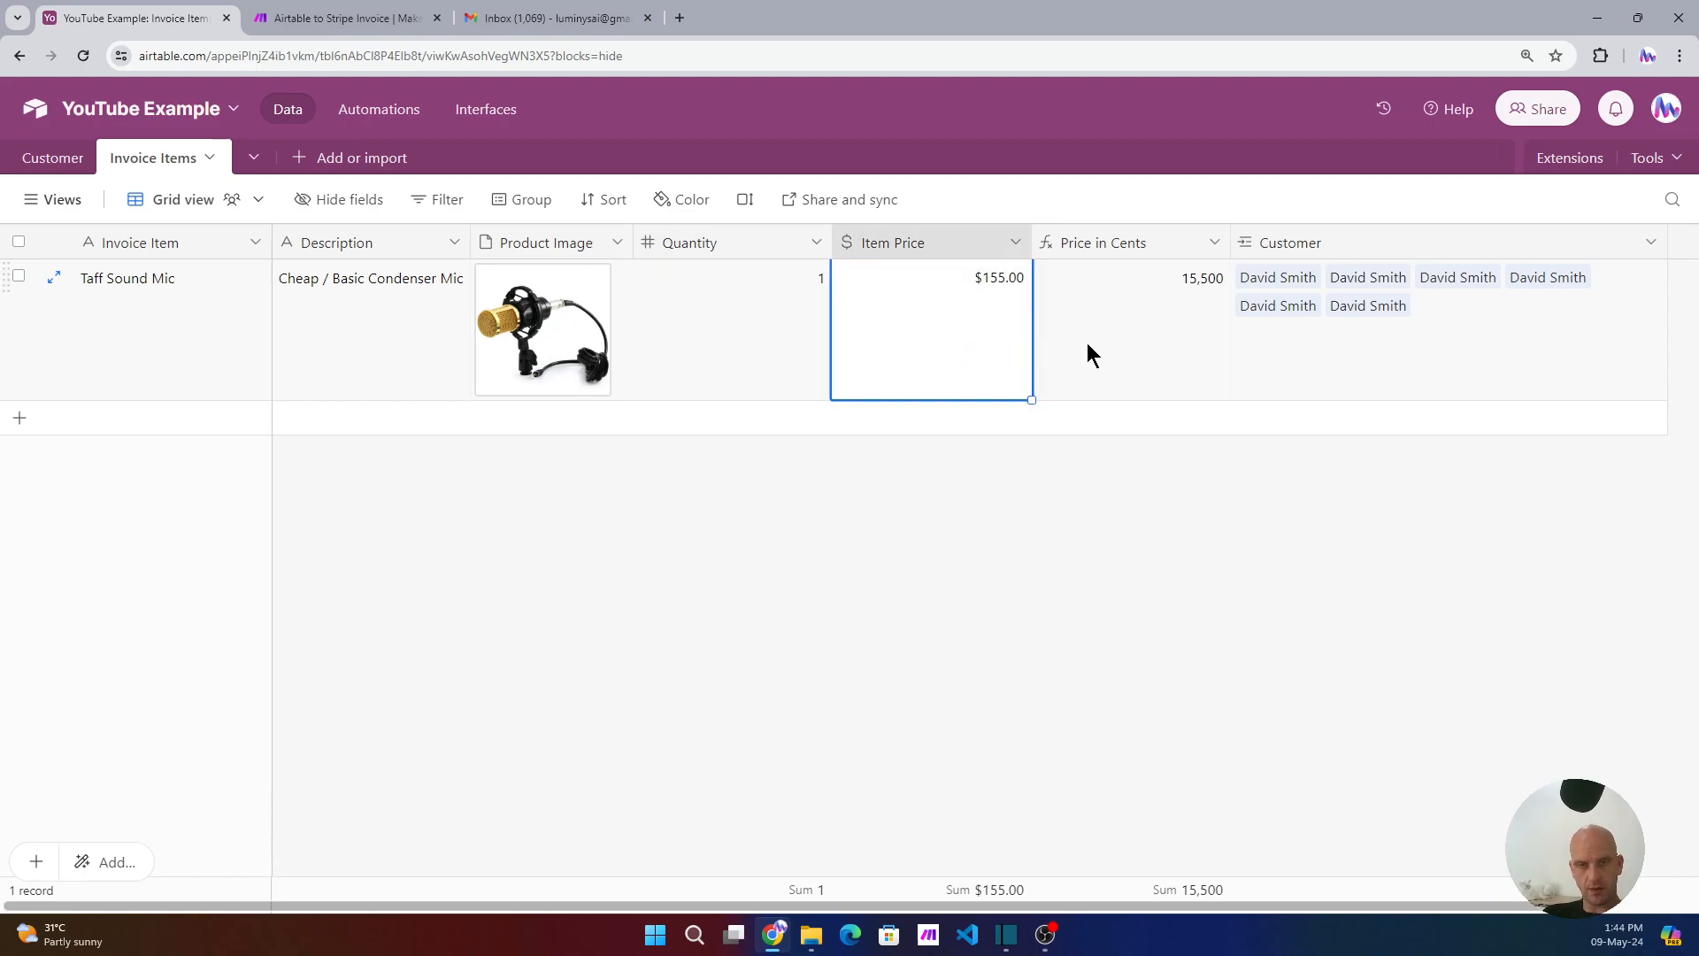
click(1132, 339)
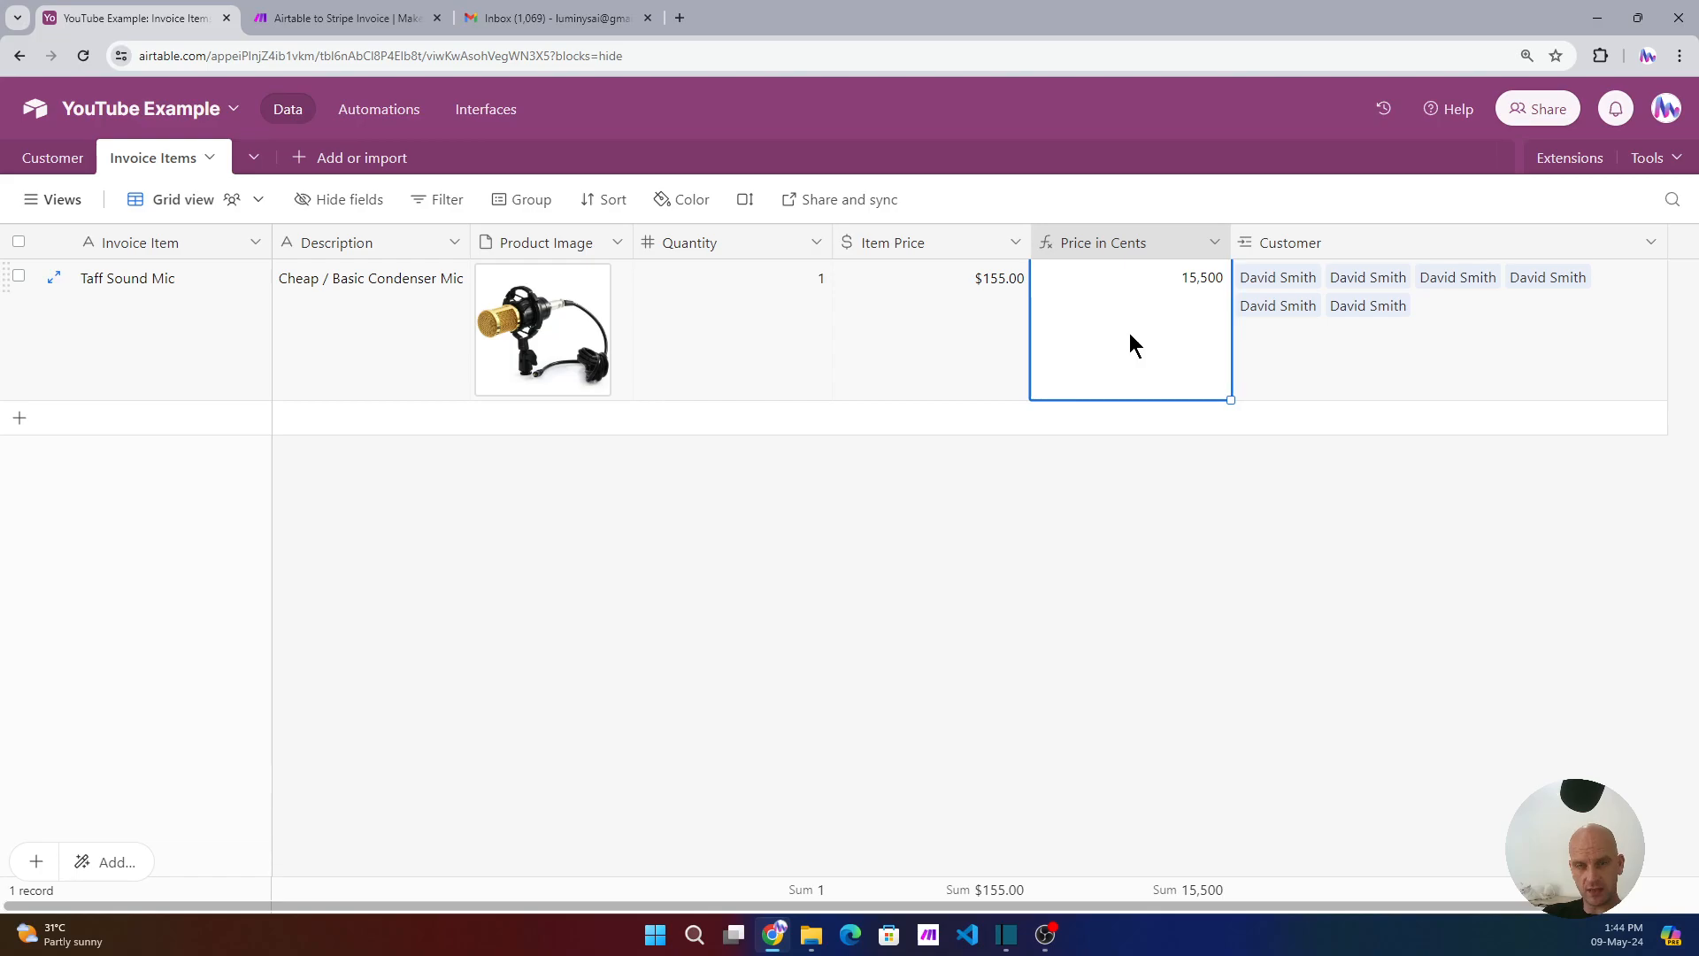
click(1213, 243)
click(1071, 294)
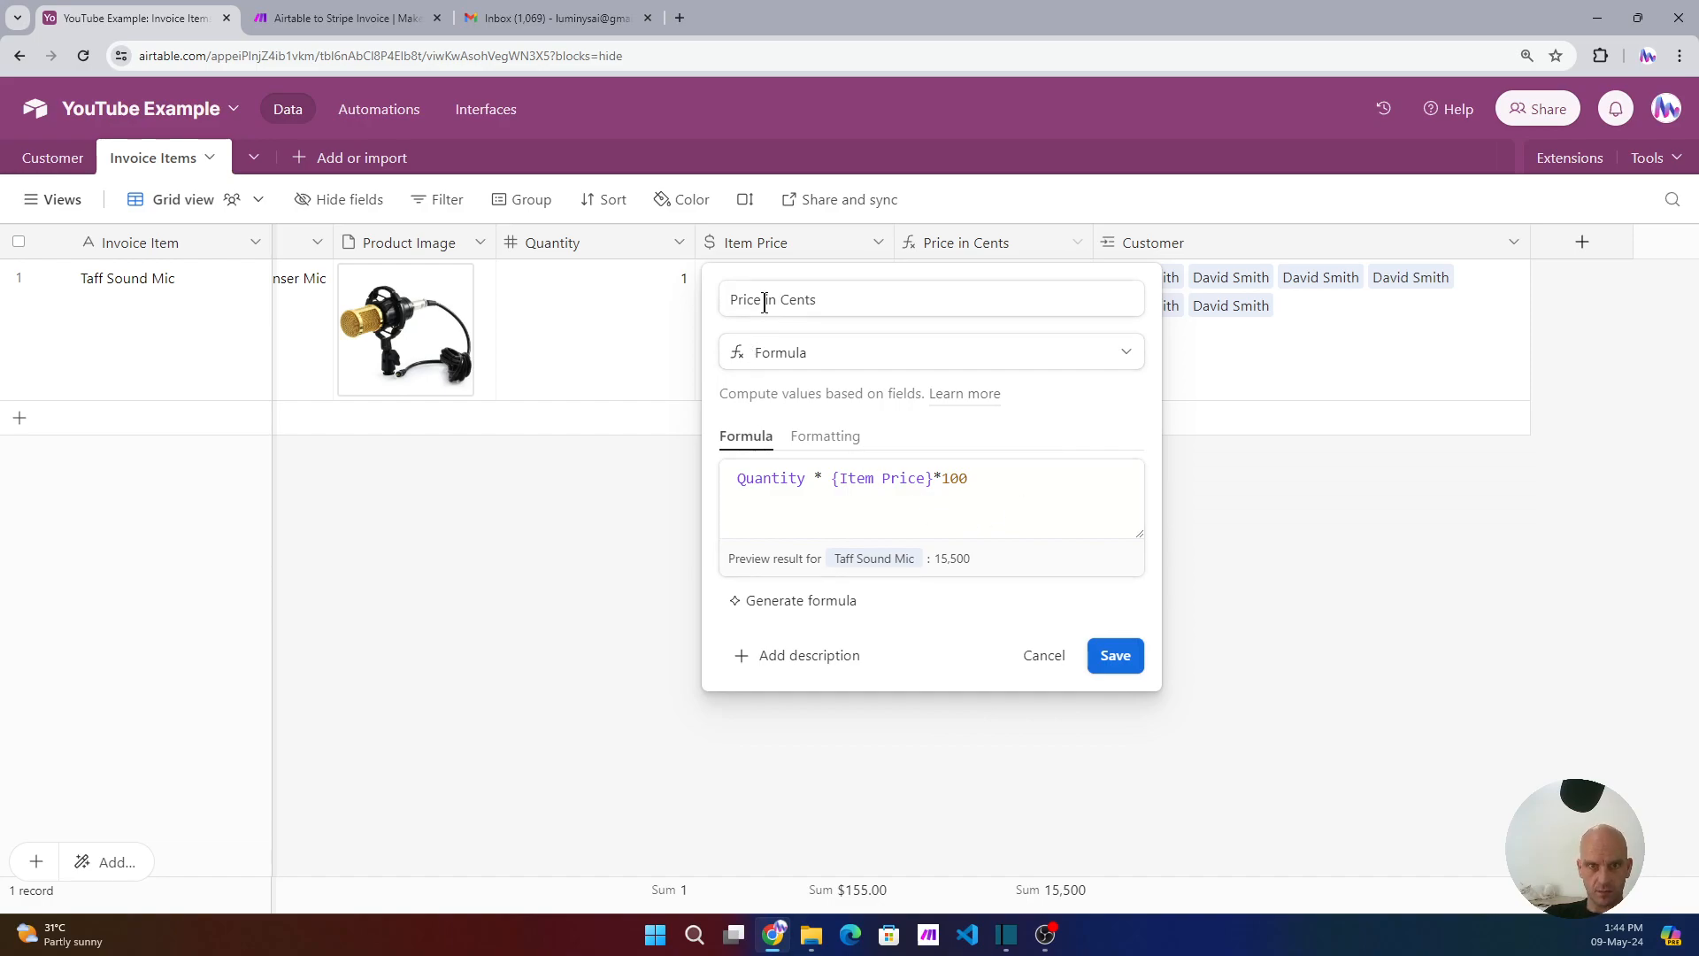
- Review the Quantity and Item Price terms in the formula, save the field, and check the values
double_click(761, 481)
double_click(865, 478)
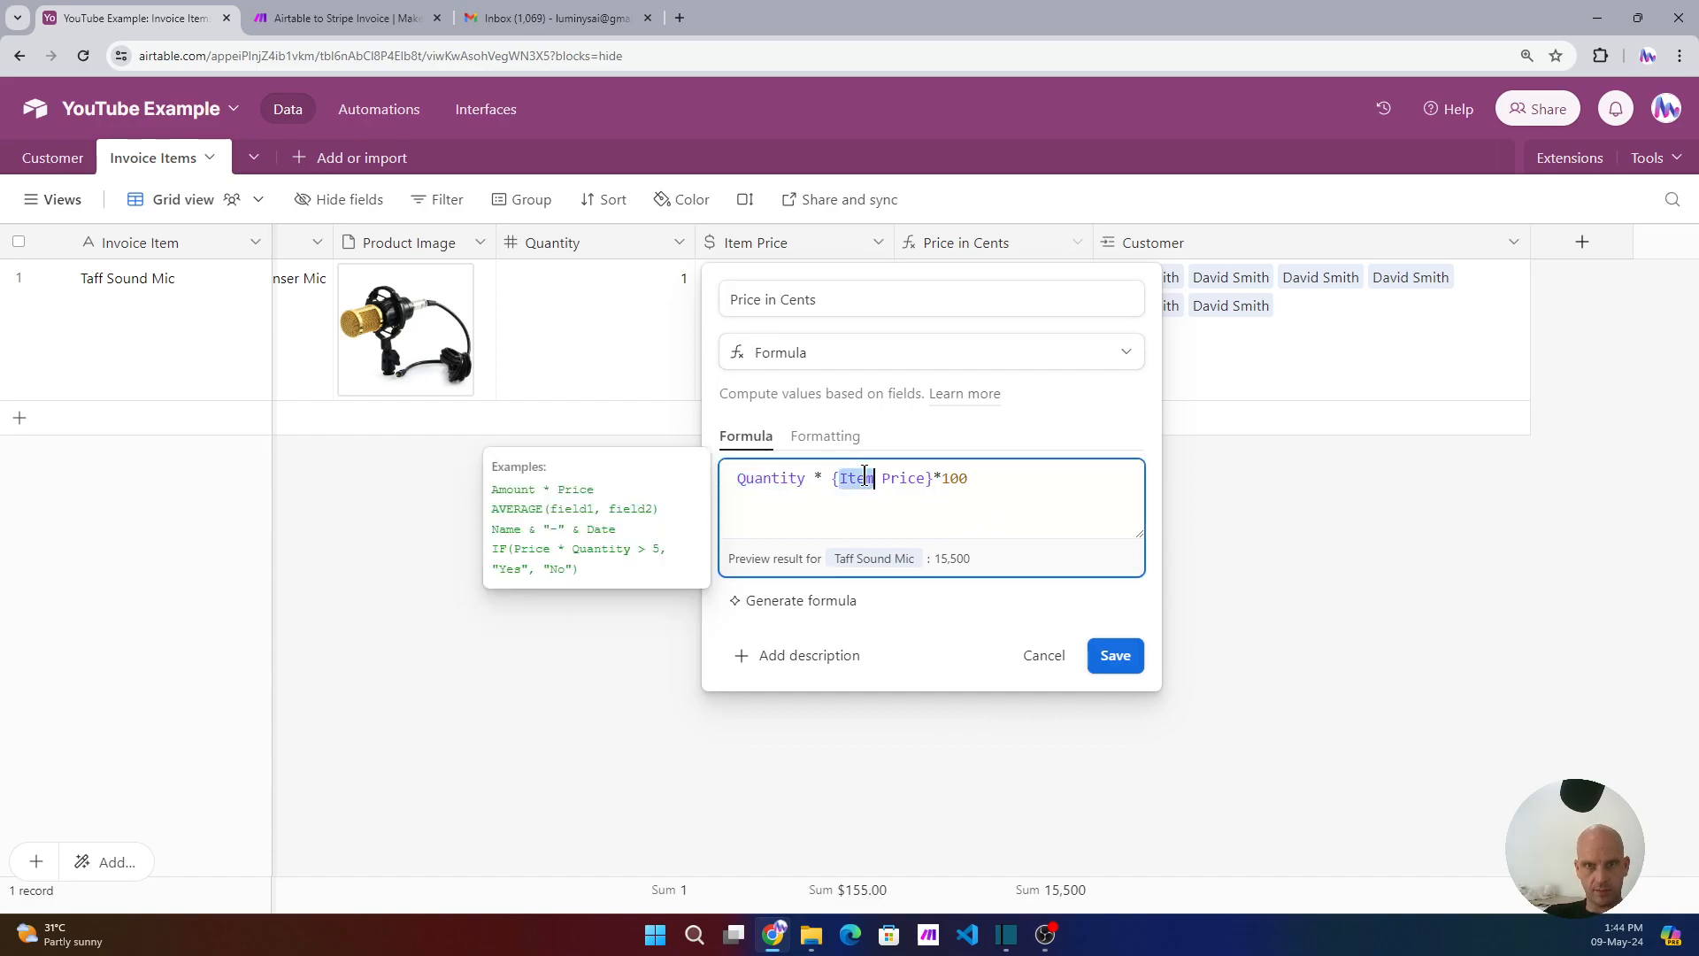
click(1115, 655)
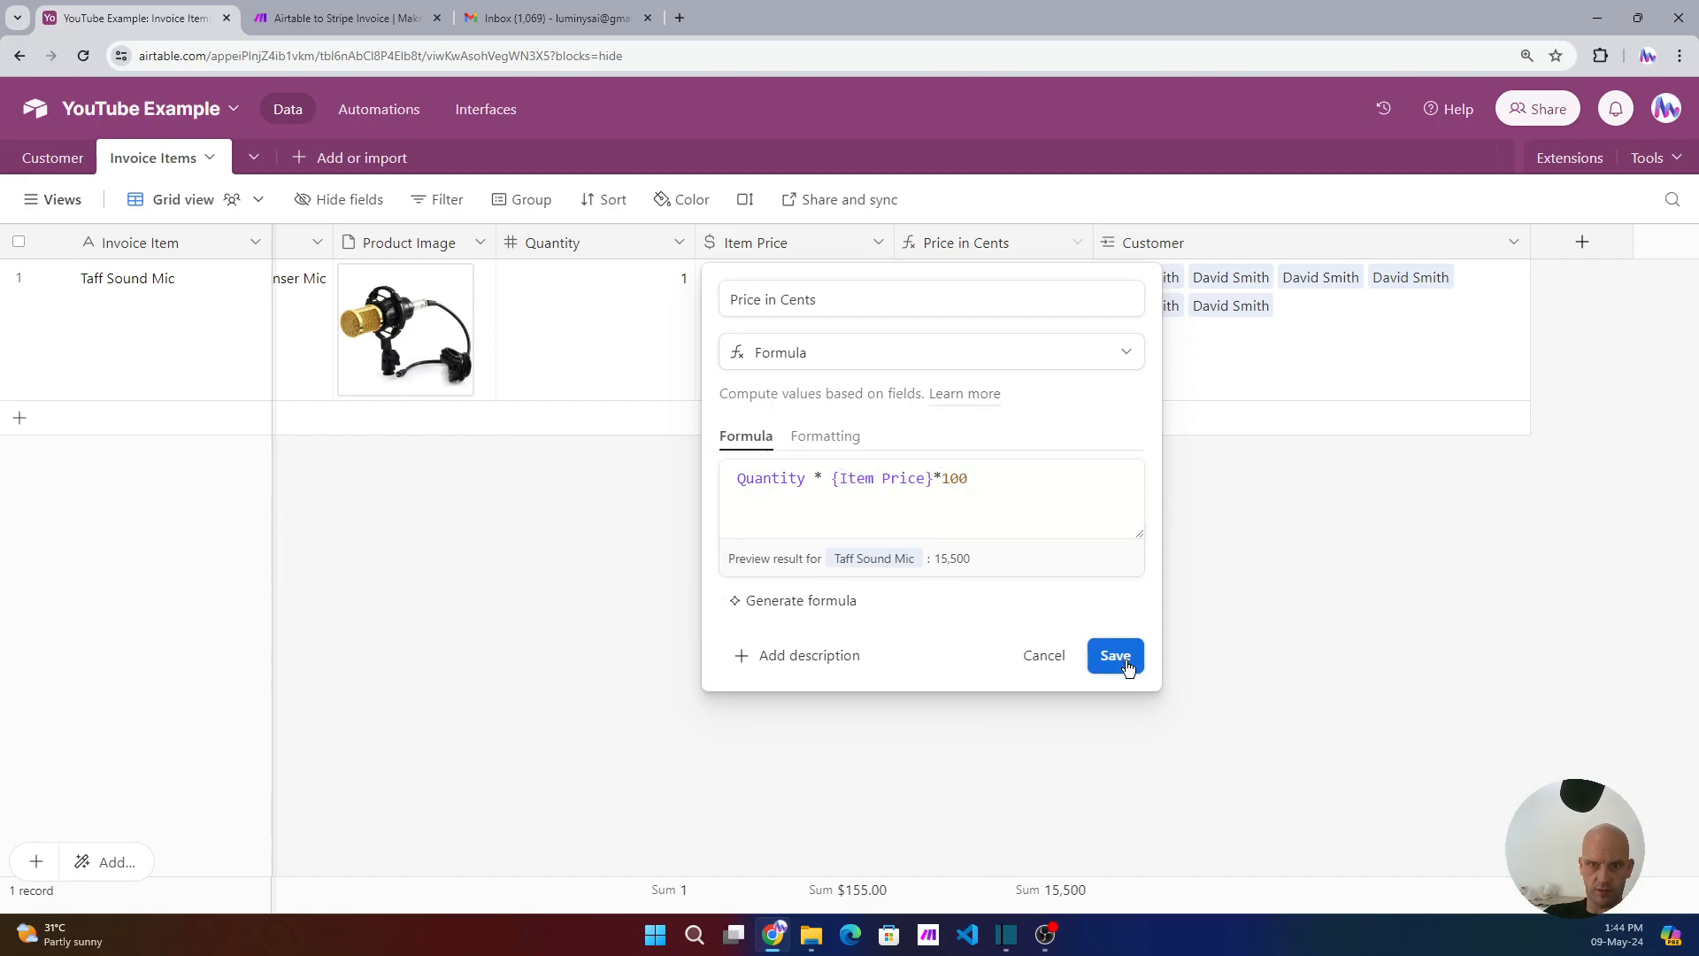
click(848, 312)
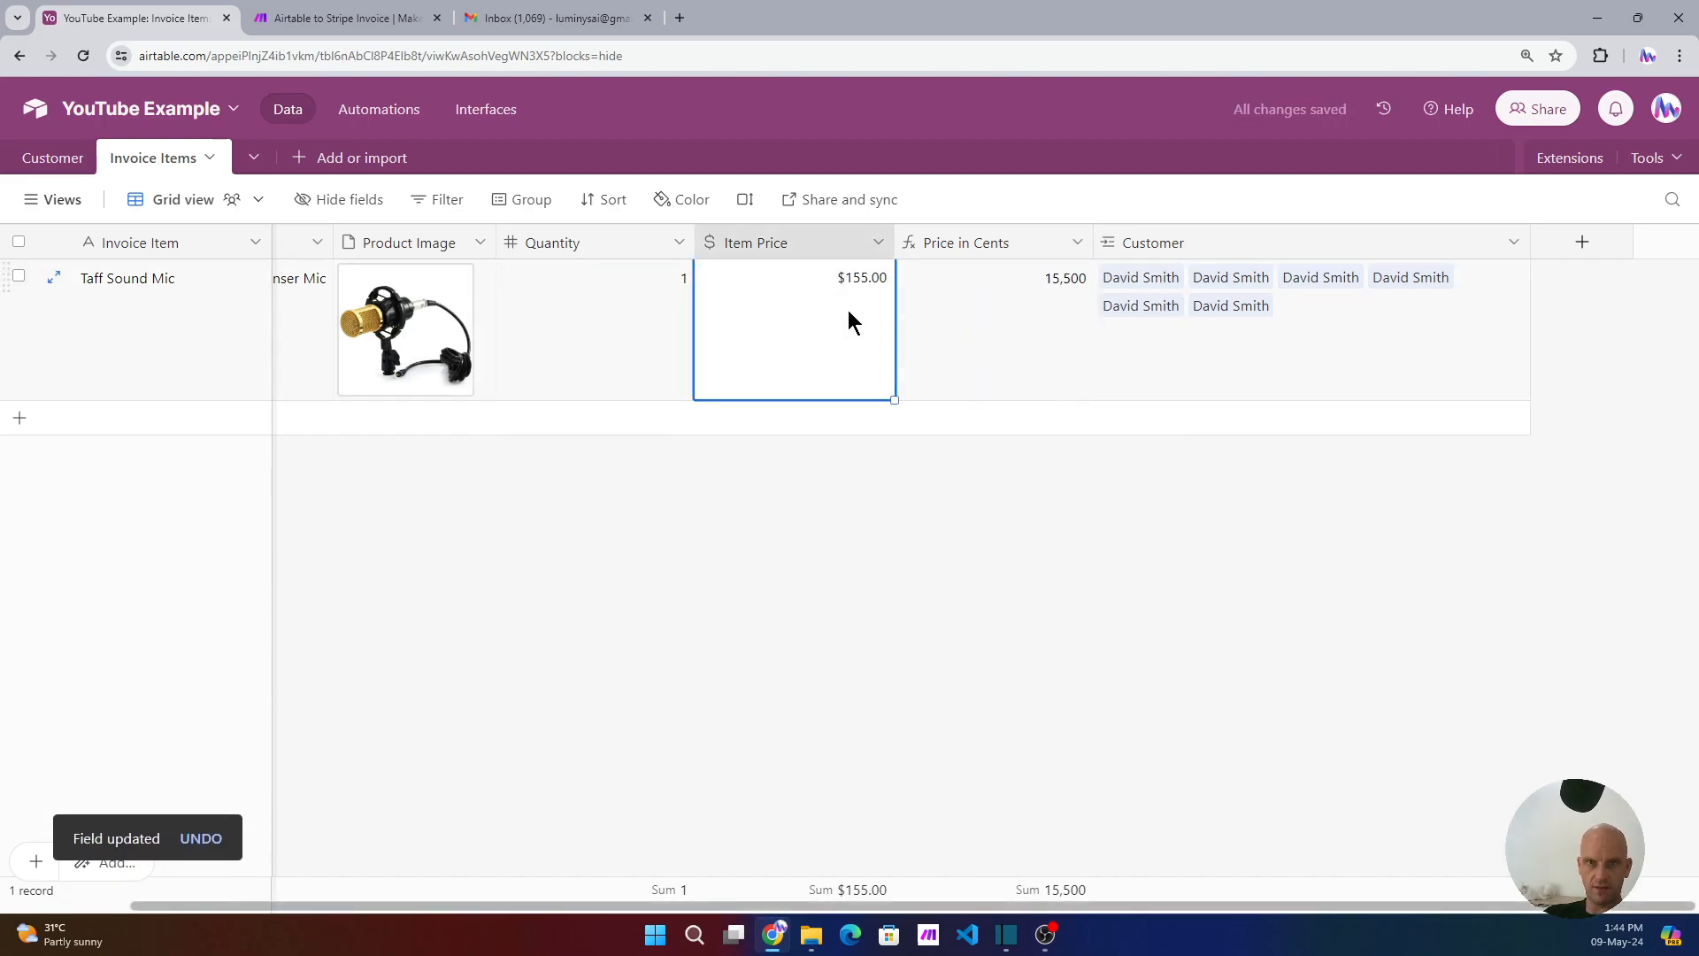
click(1058, 327)
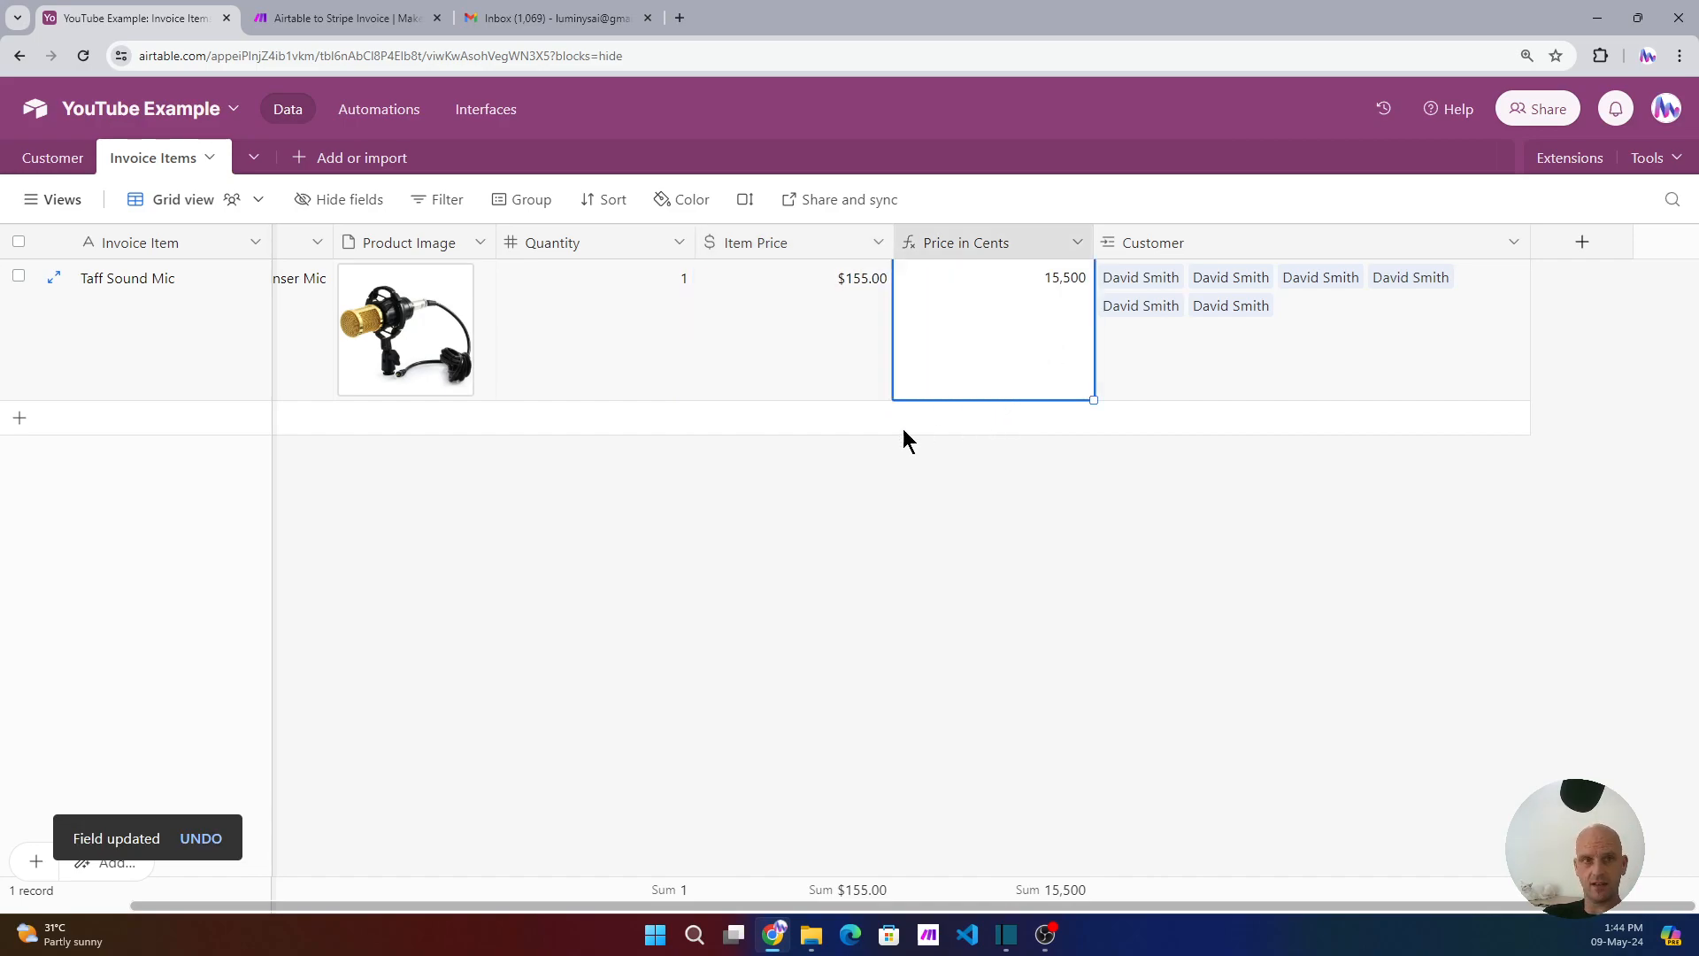
- Back in the Customer table, change the second customer's Status to Ready to Bill, then watch Make
click(40, 158)
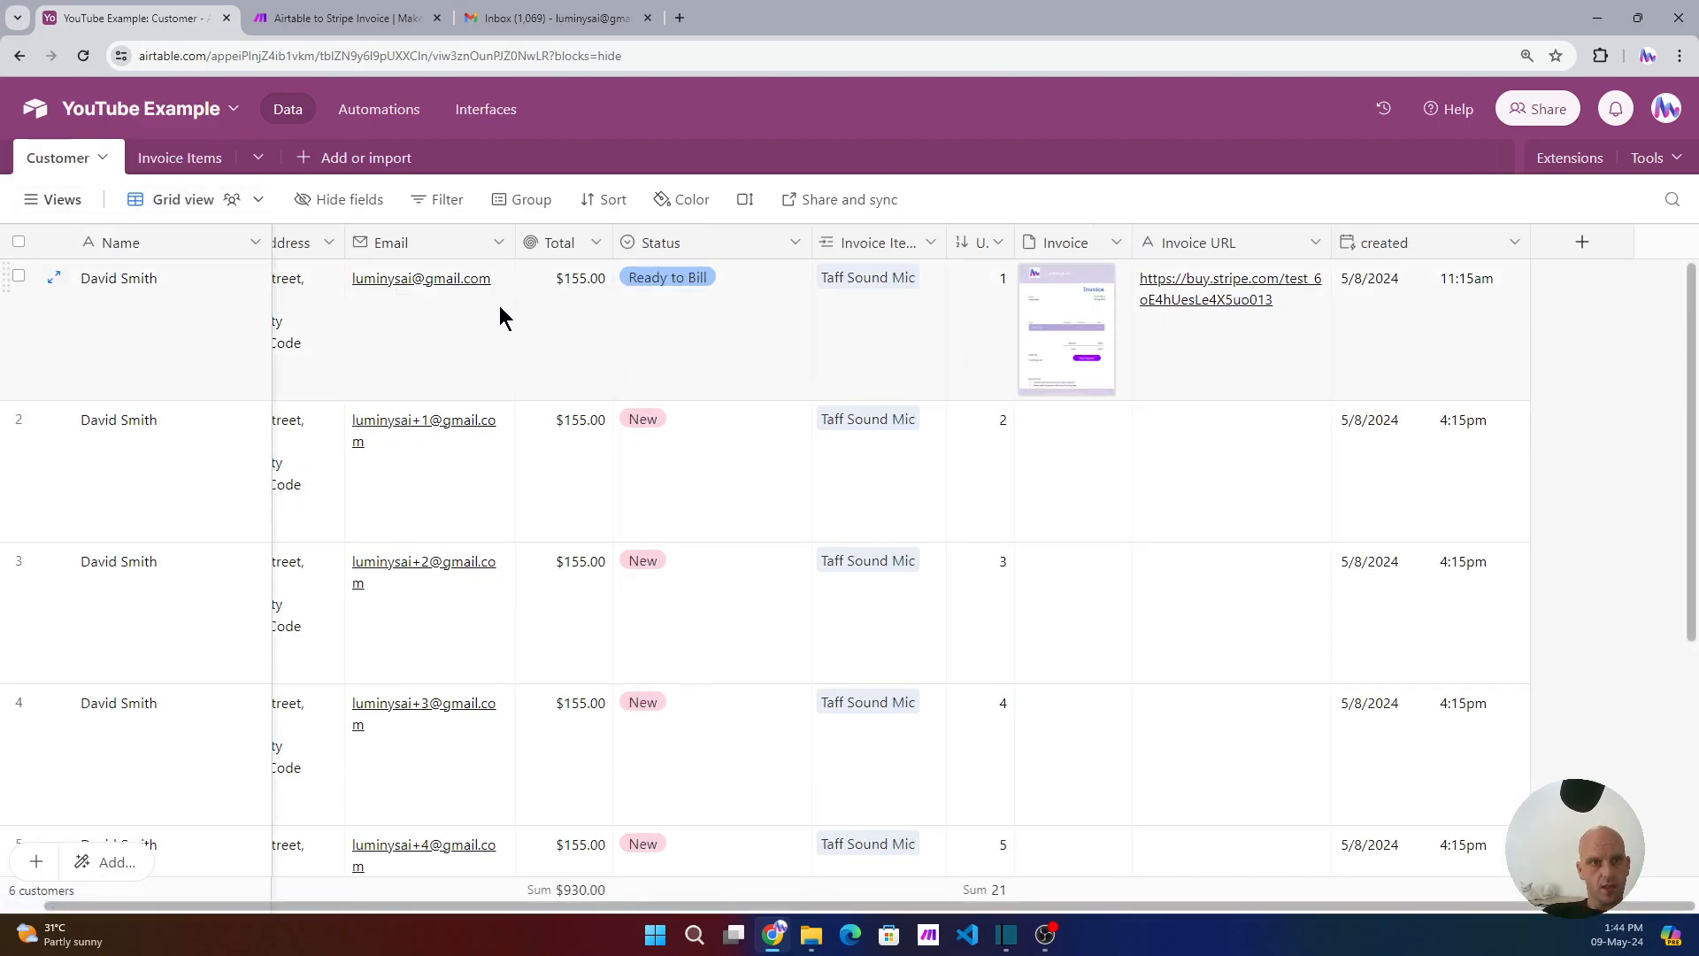
scroll(544, 412, left, 1)
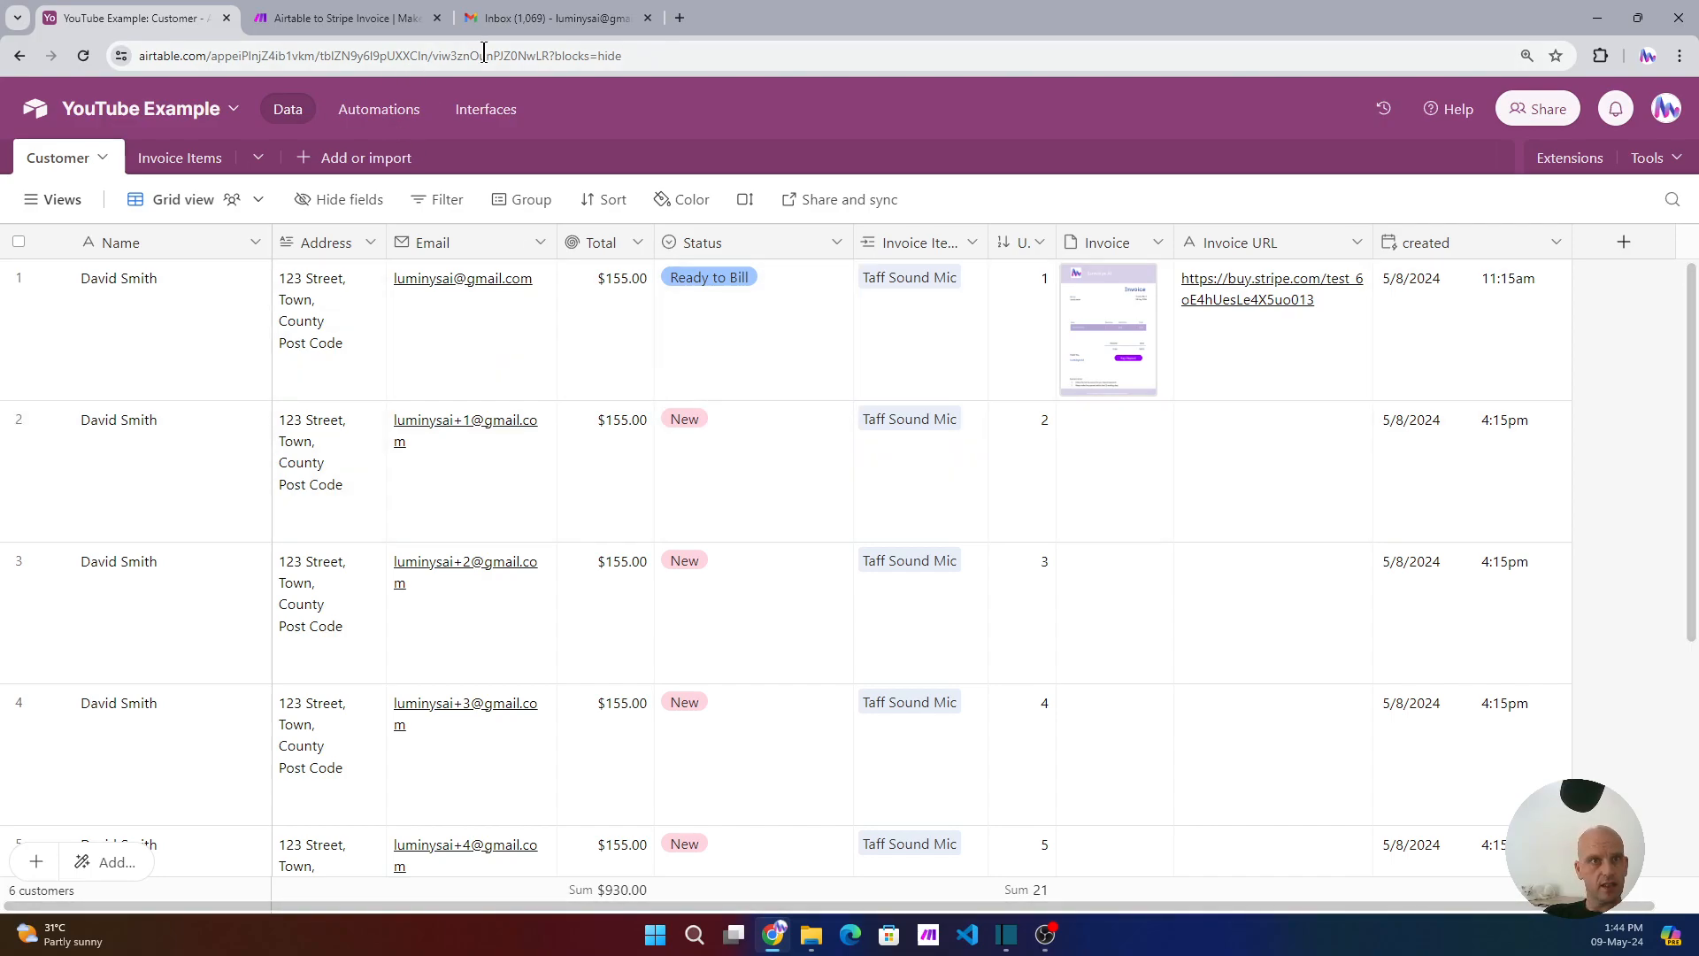
click(348, 18)
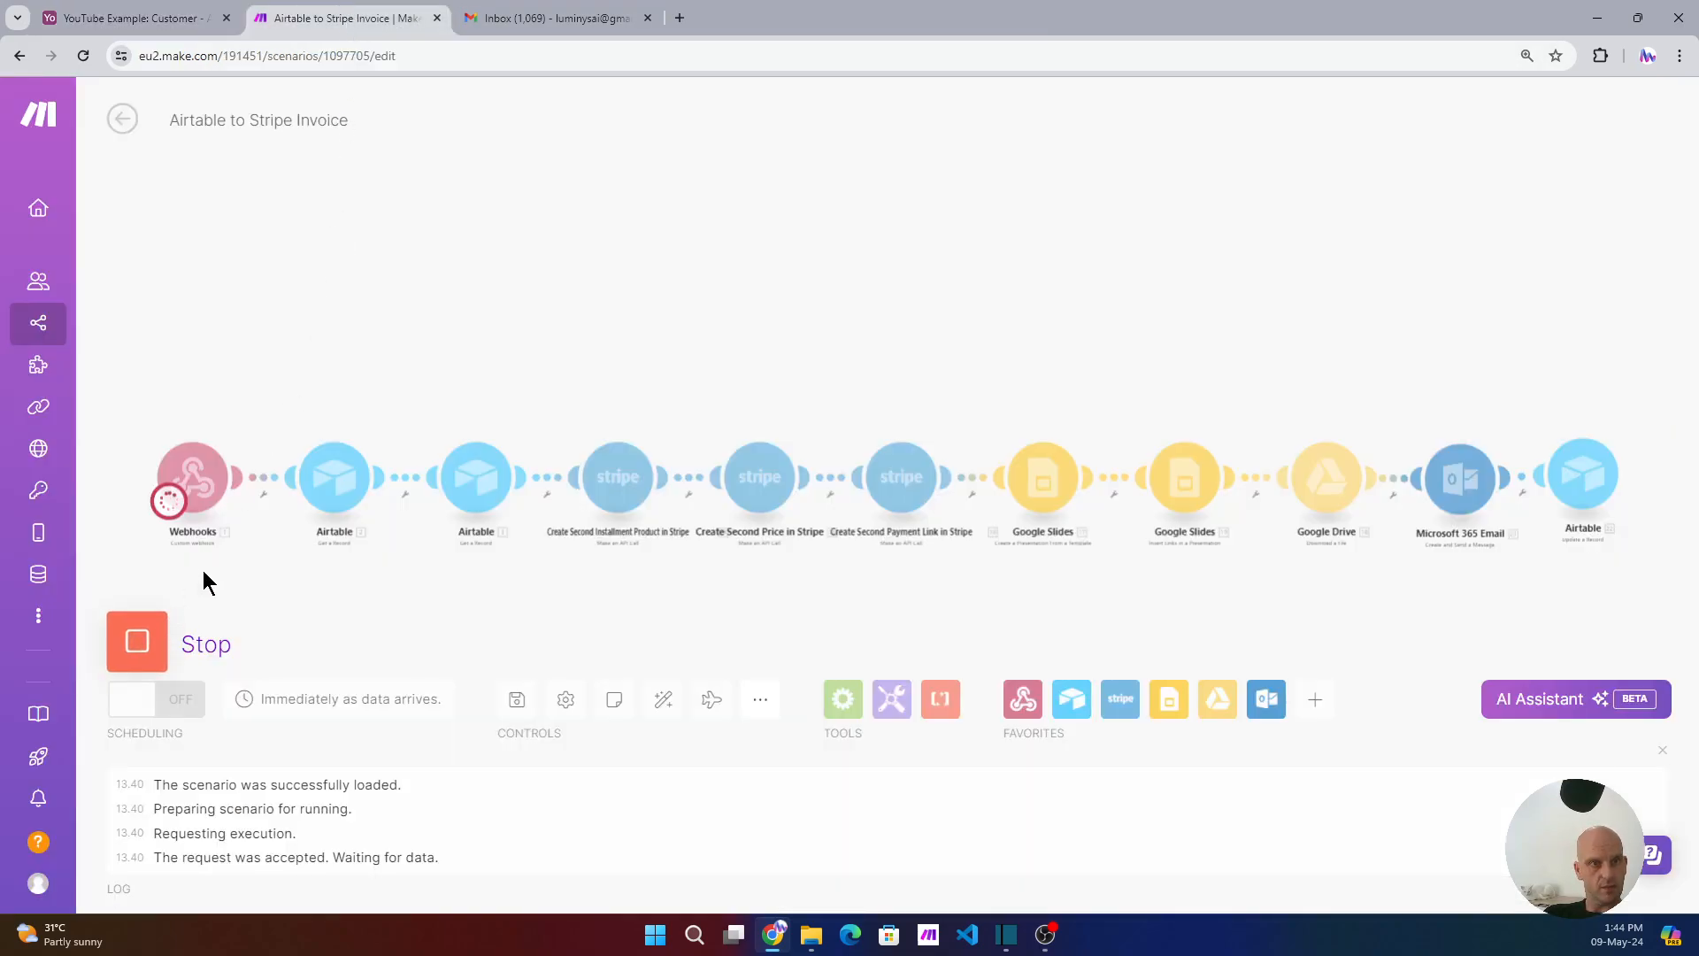
click(168, 18)
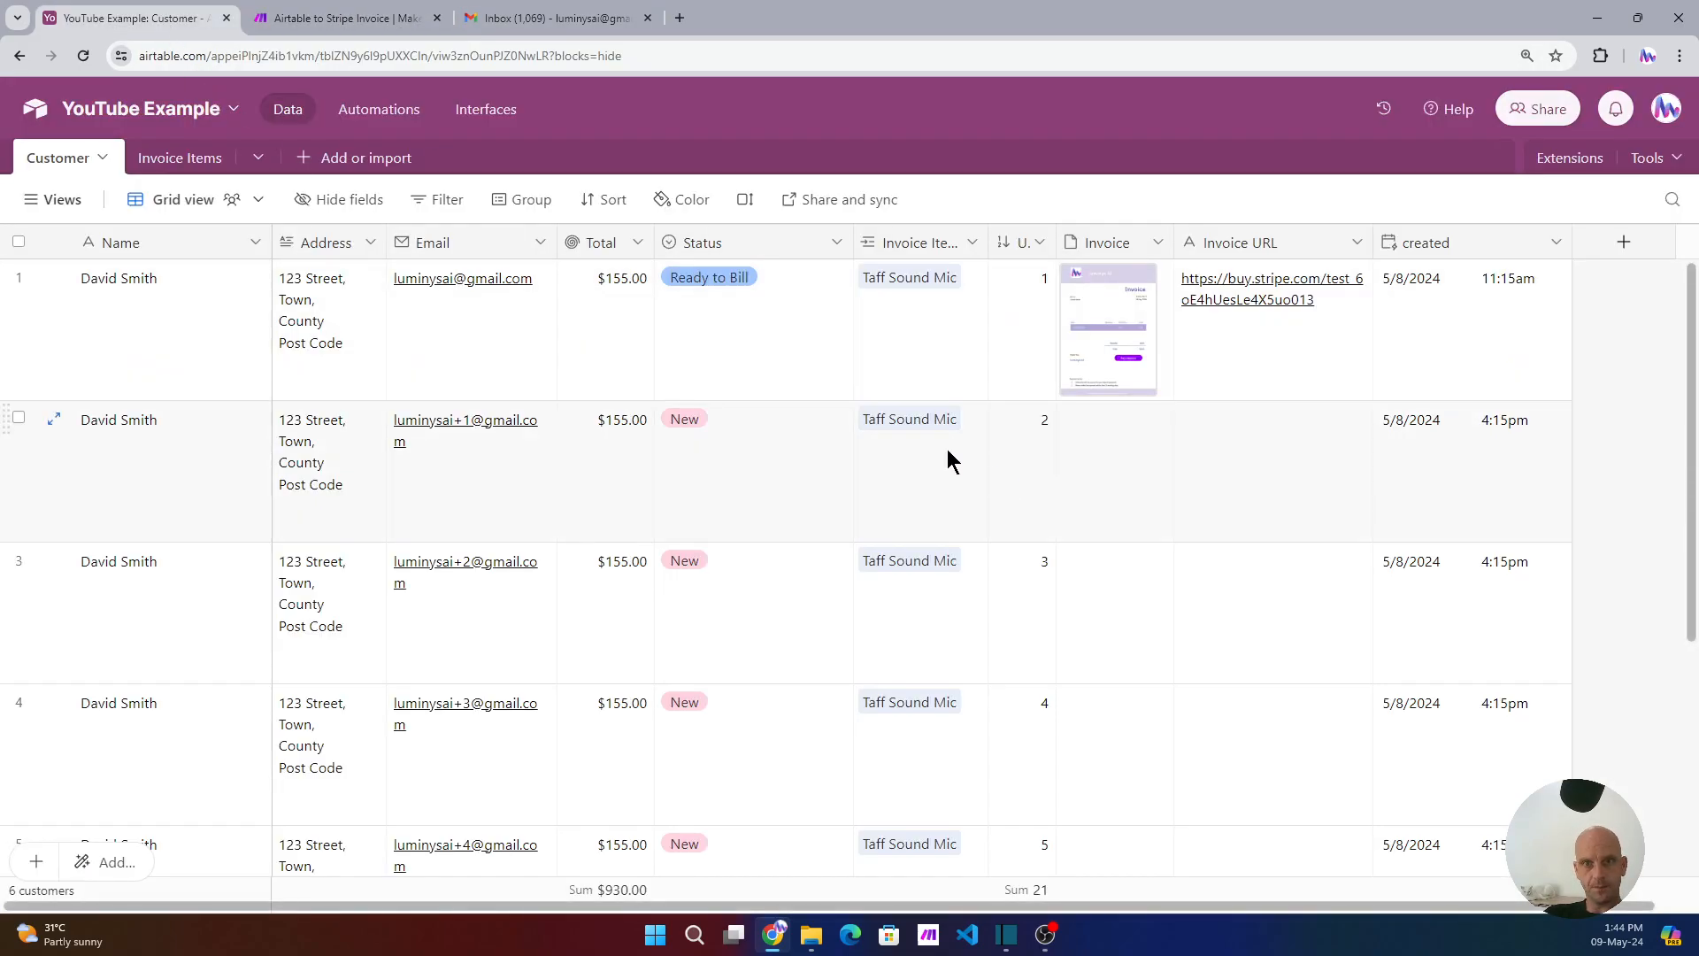
click(779, 434)
click(809, 459)
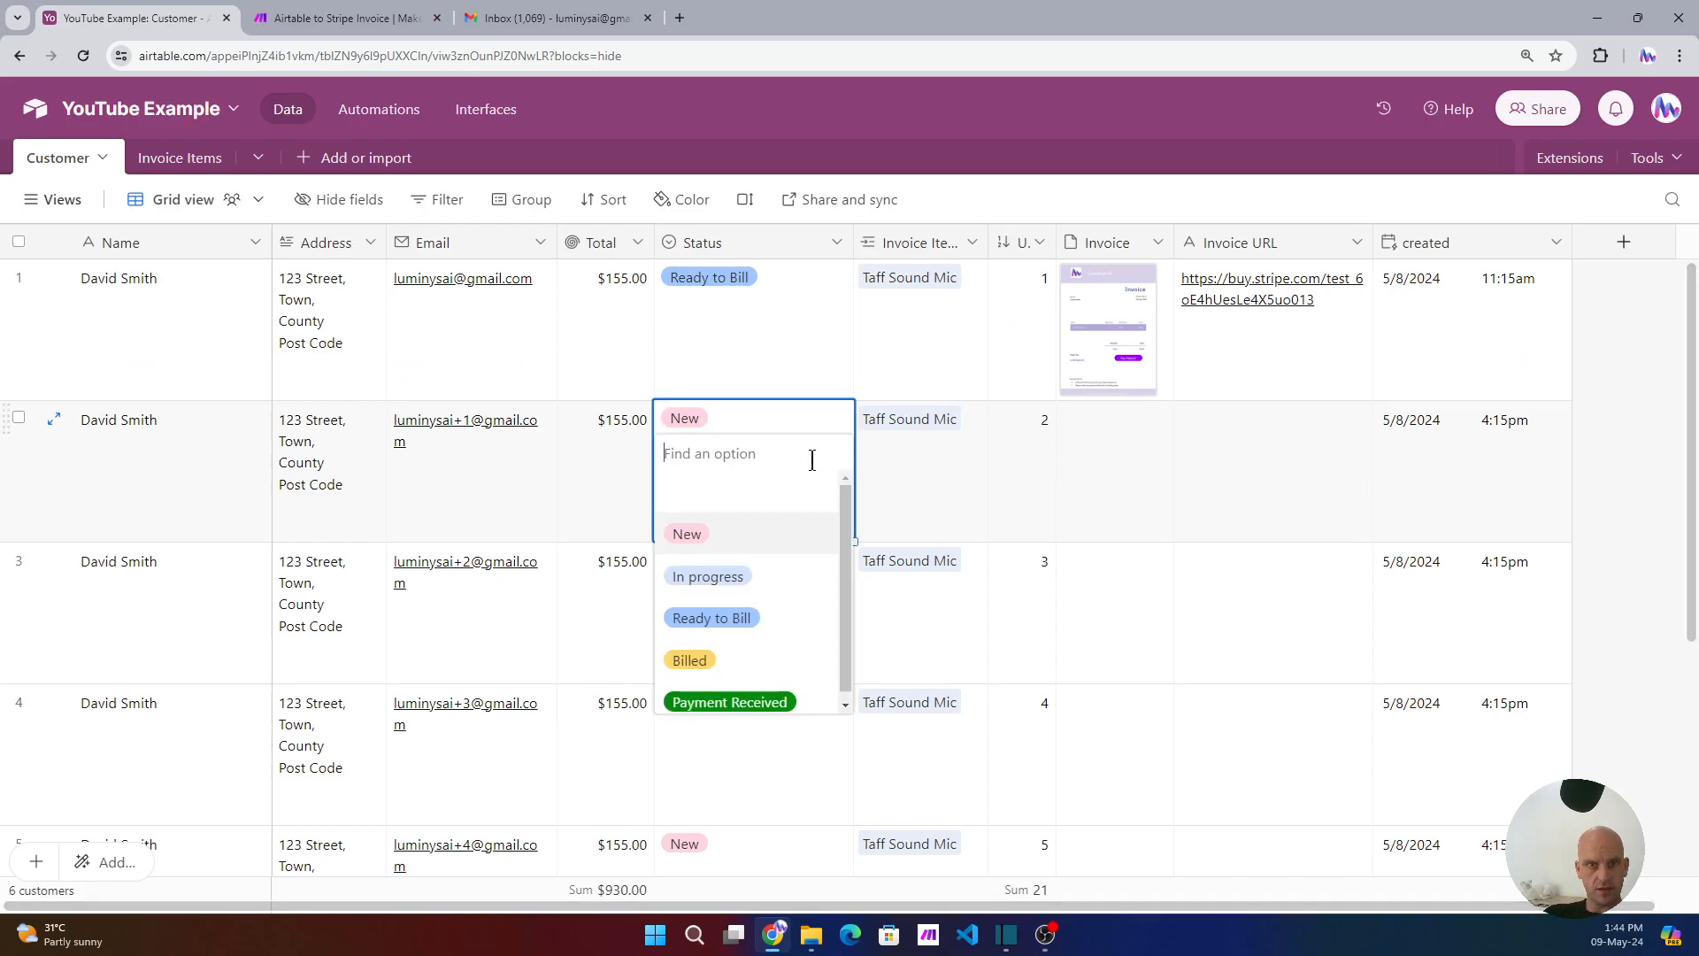
click(763, 582)
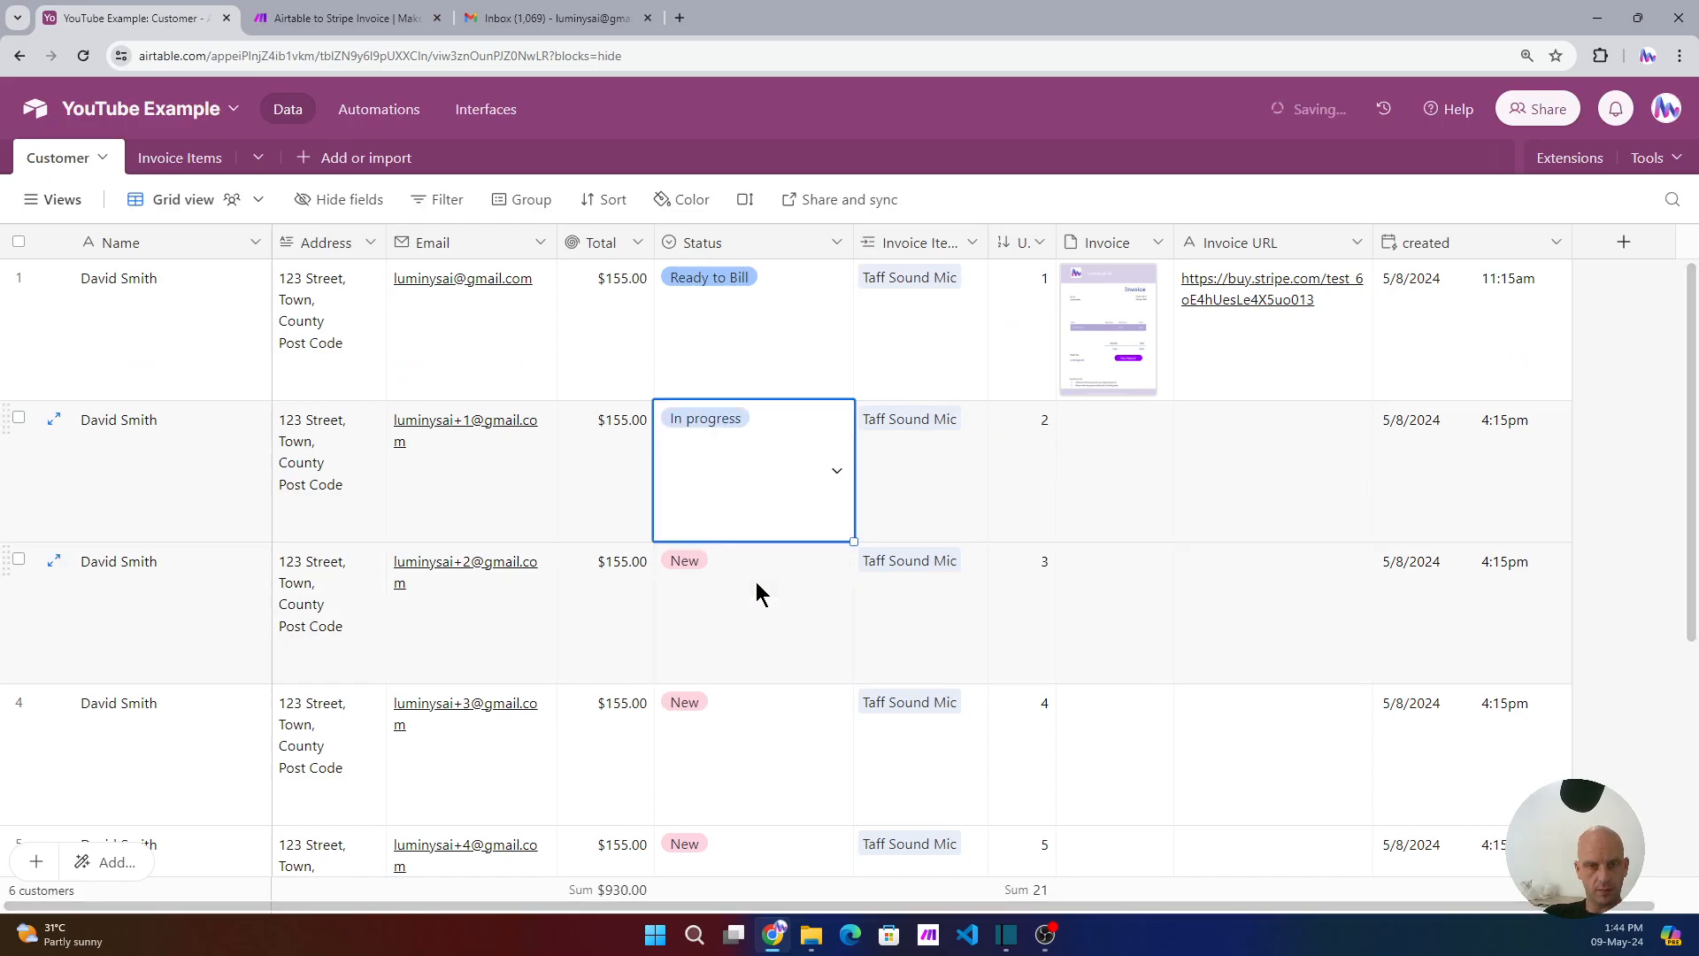
click(835, 480)
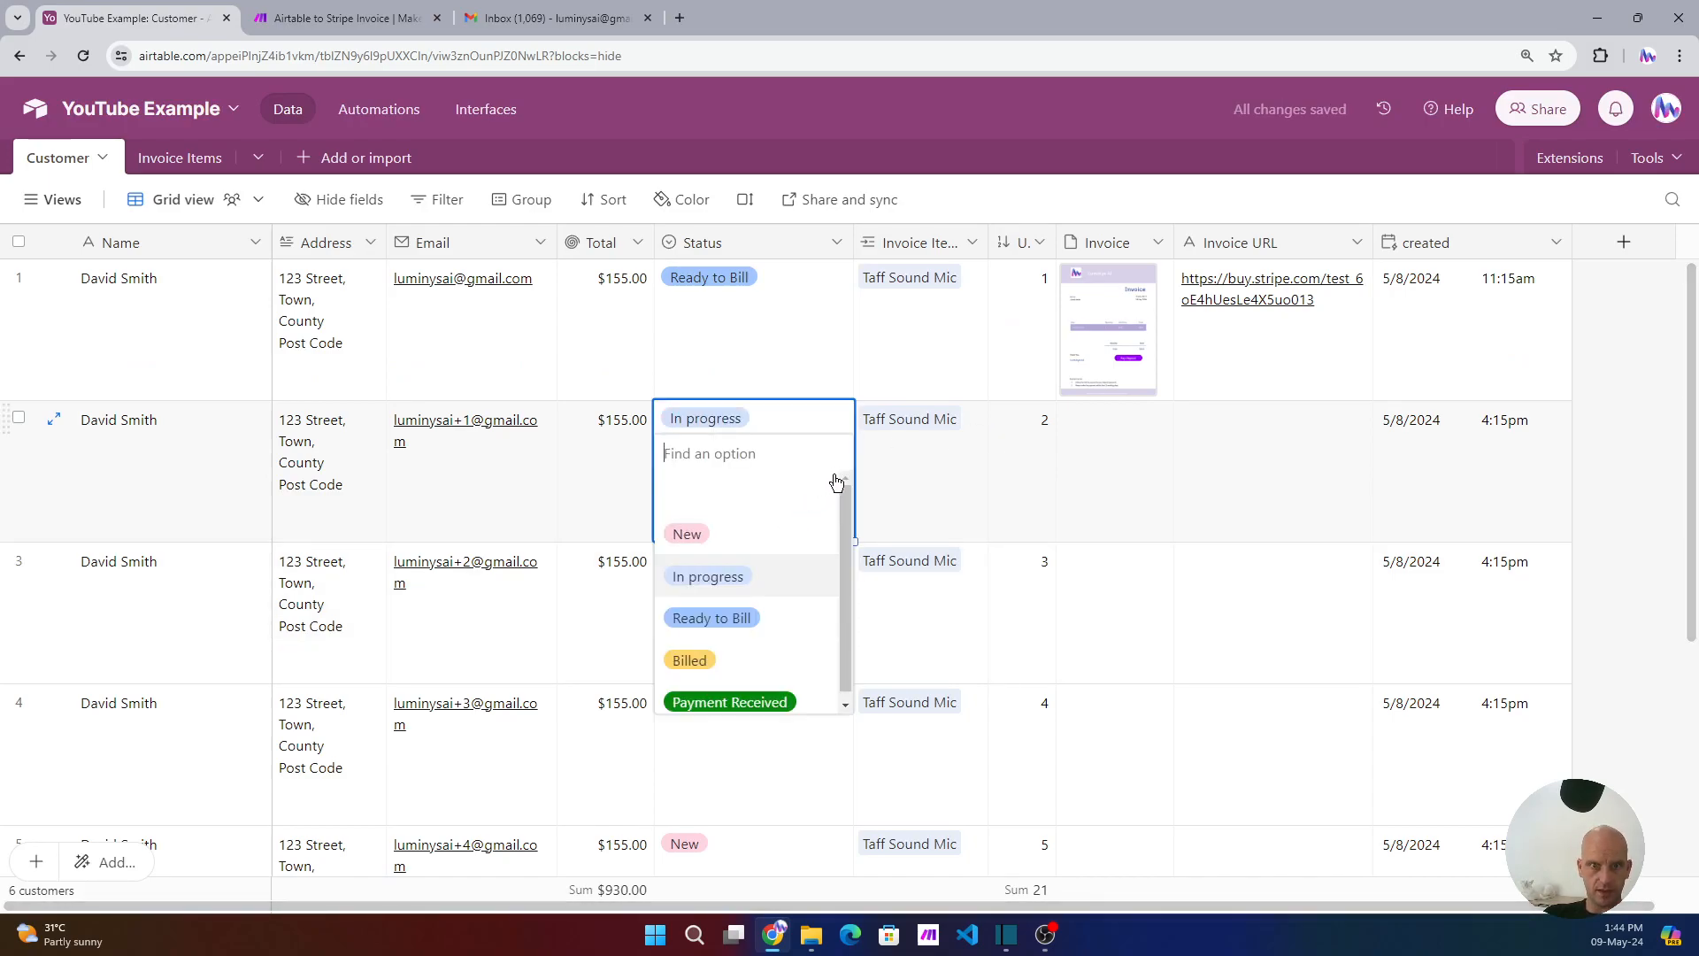
click(740, 619)
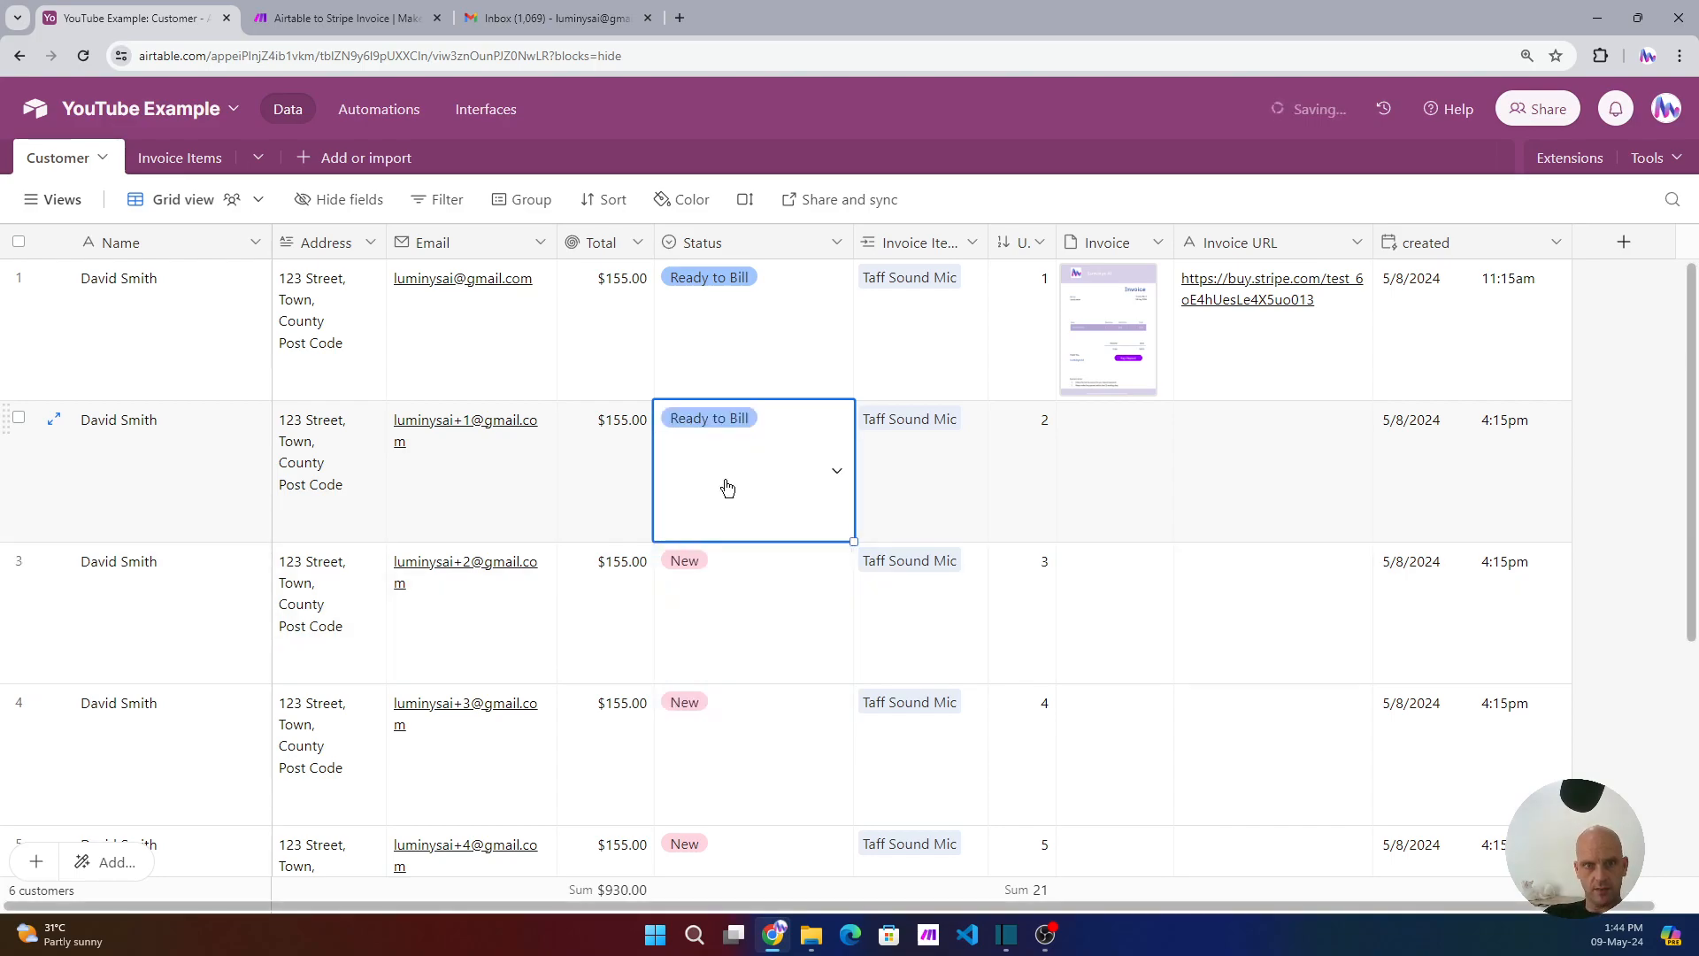
click(340, 19)
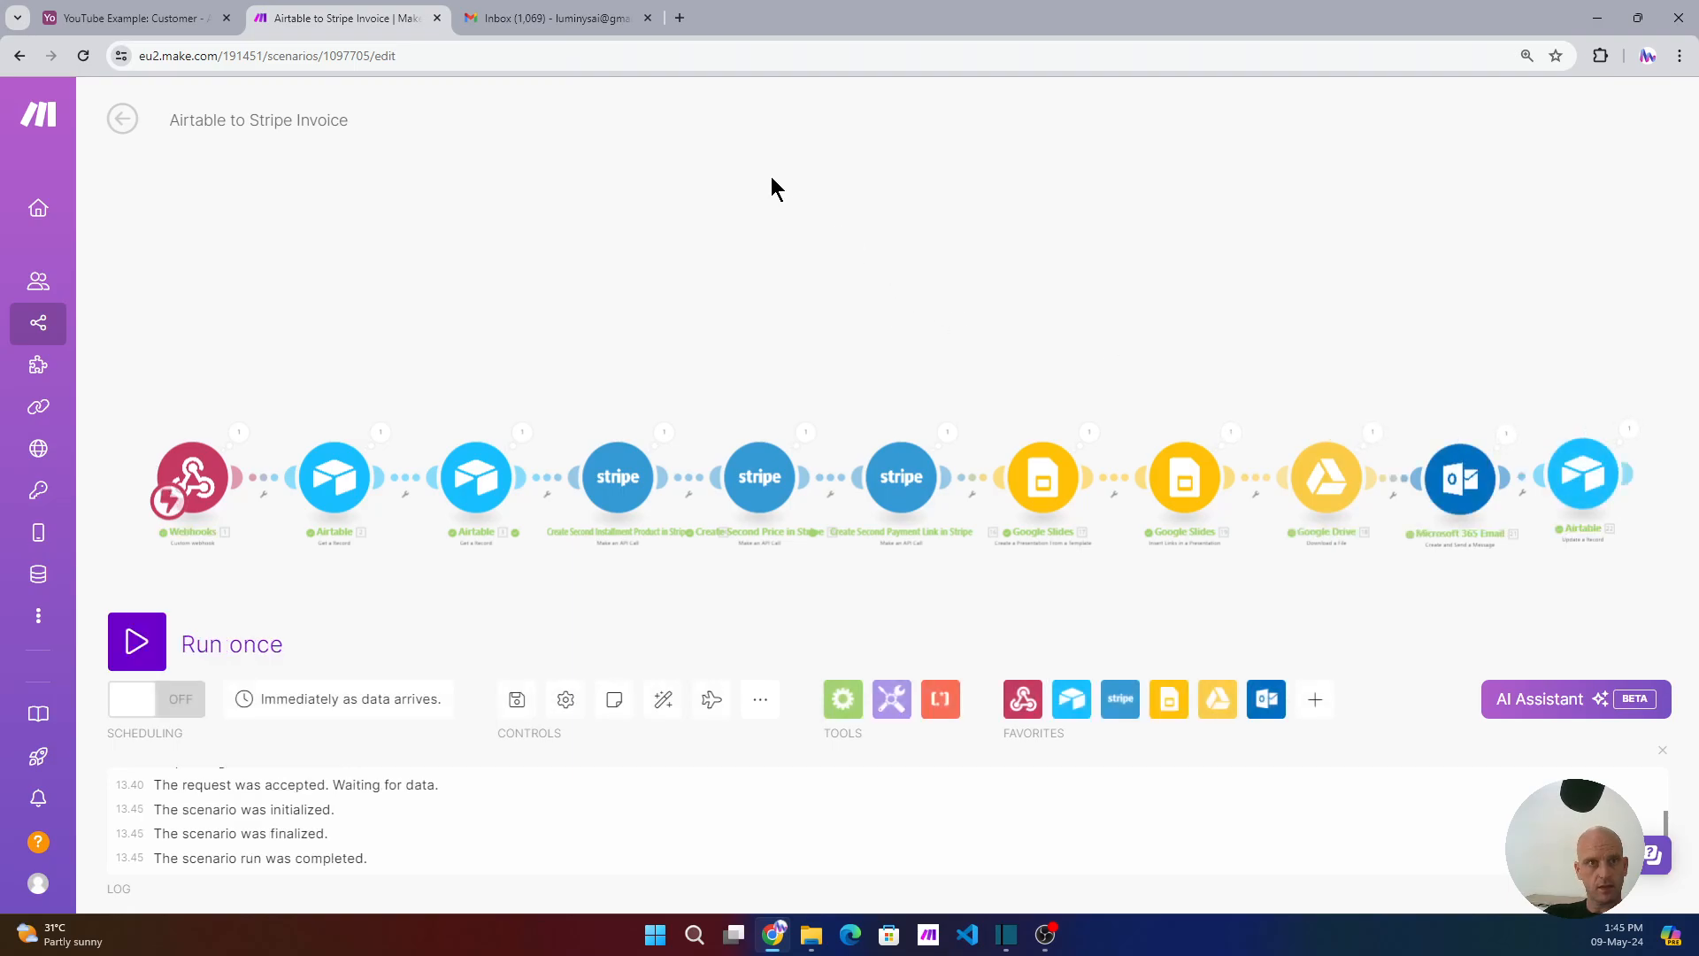
- Open row 2's Invoice #2.pdf attachment and follow its Pay Deposit link to the Taff Sound Mic checkout
click(127, 19)
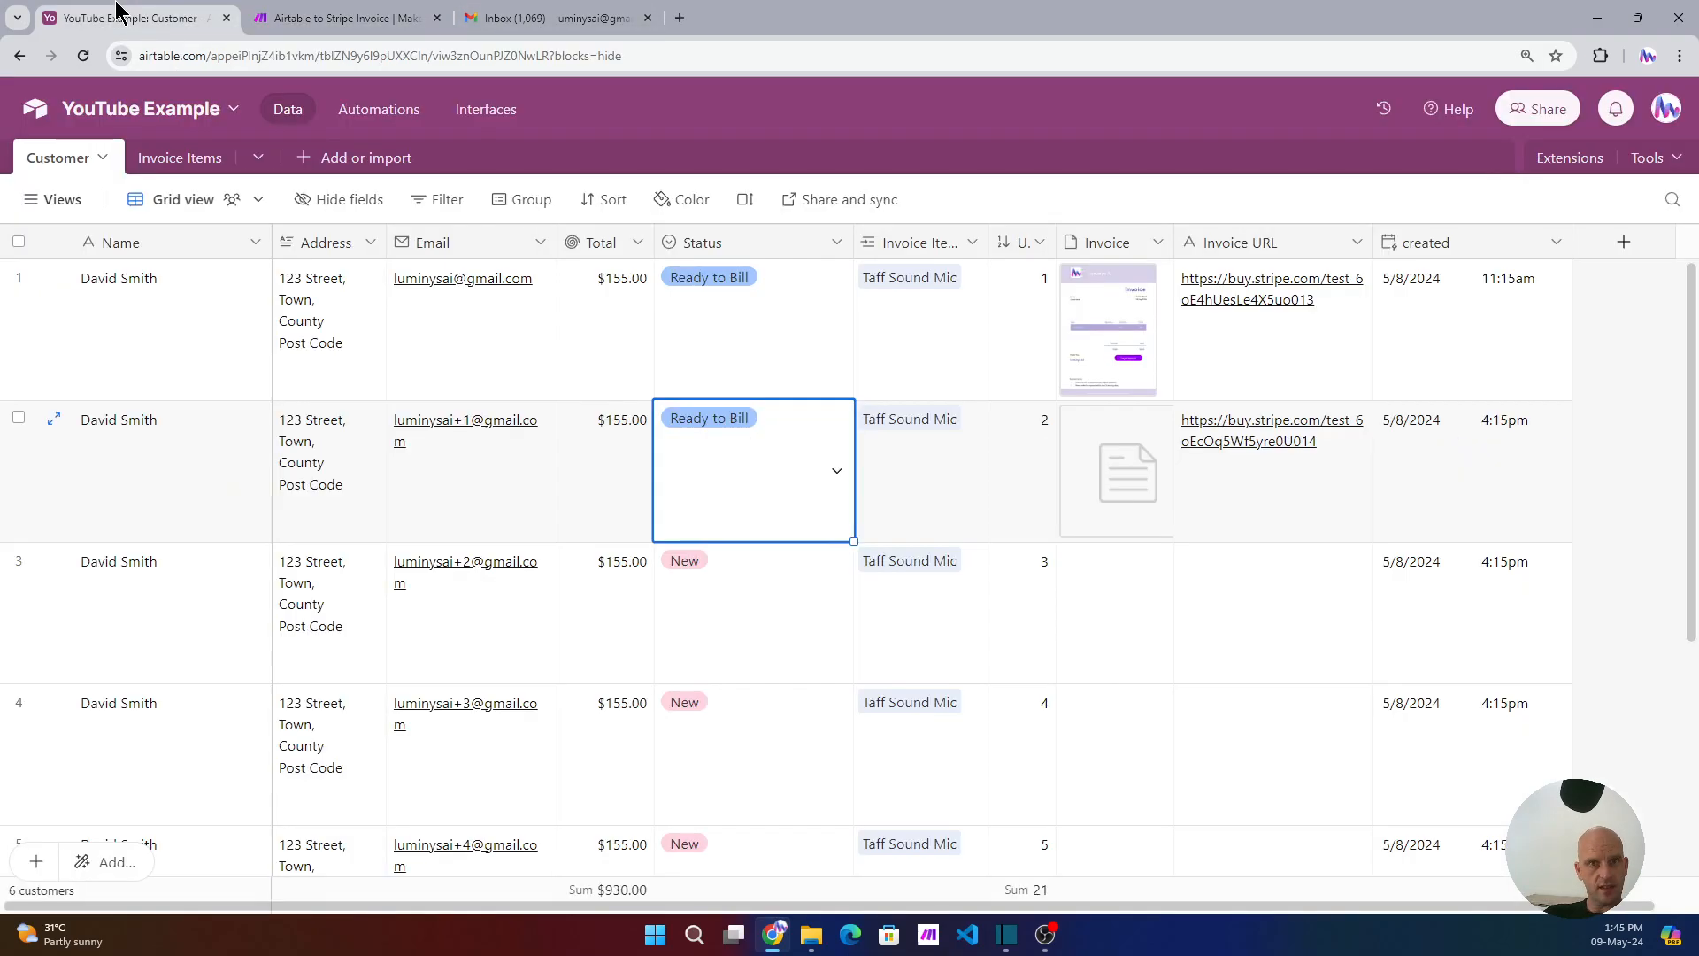
click(1103, 456)
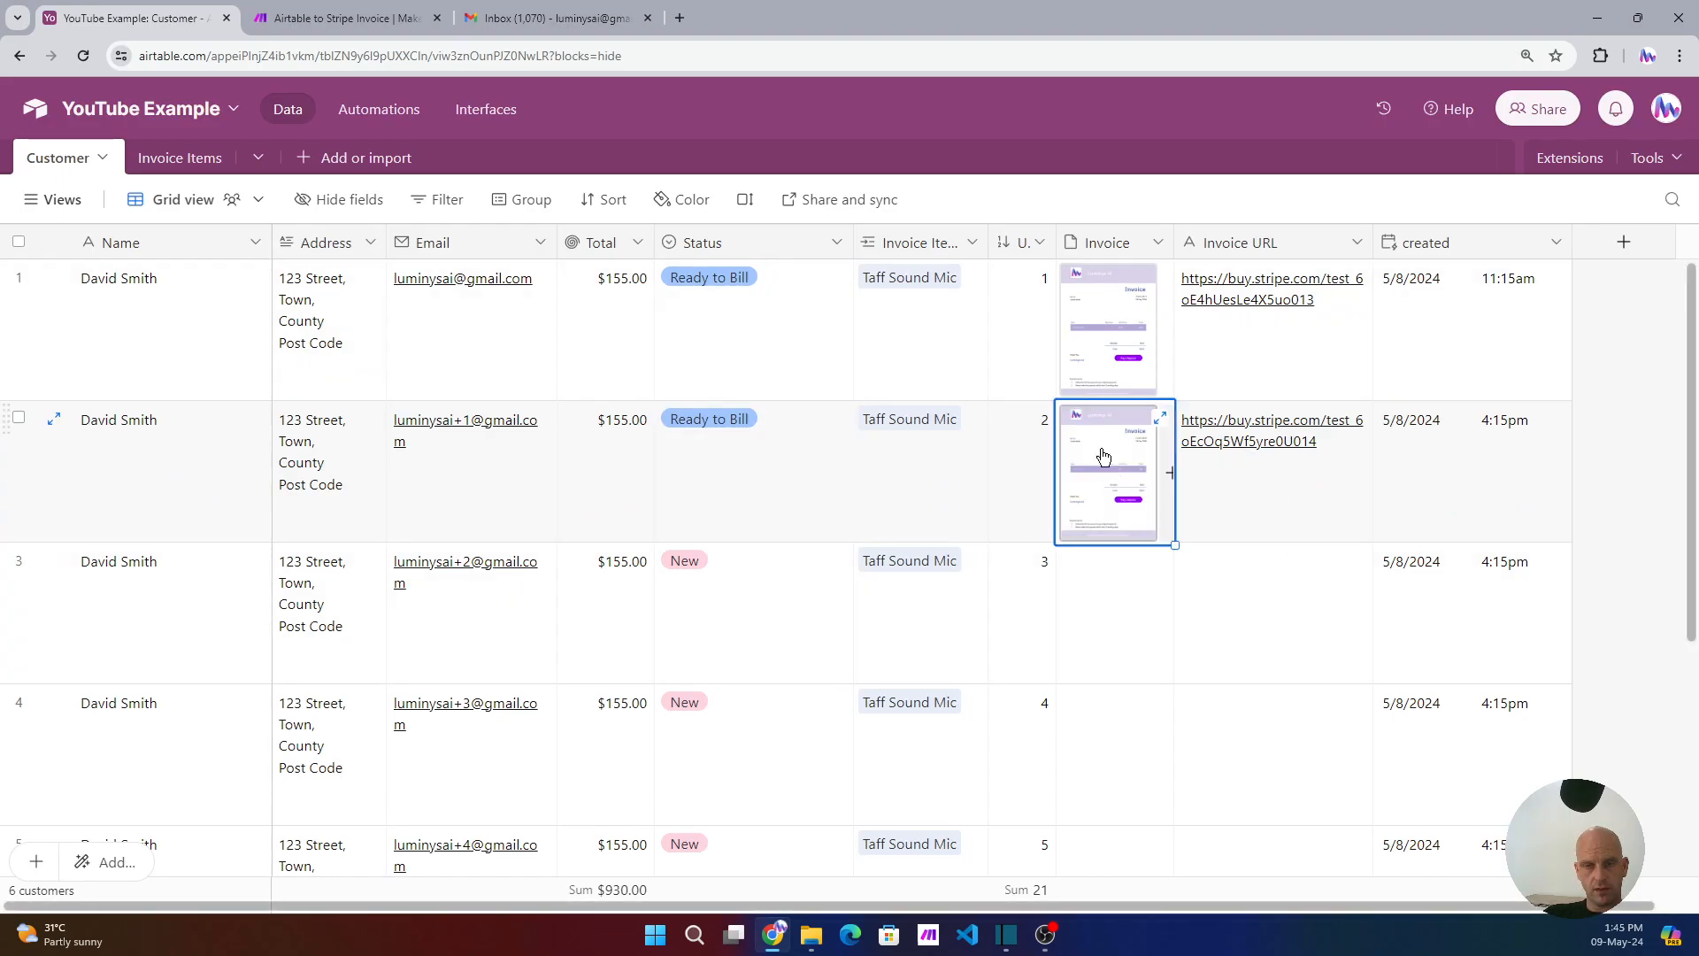
click(1160, 416)
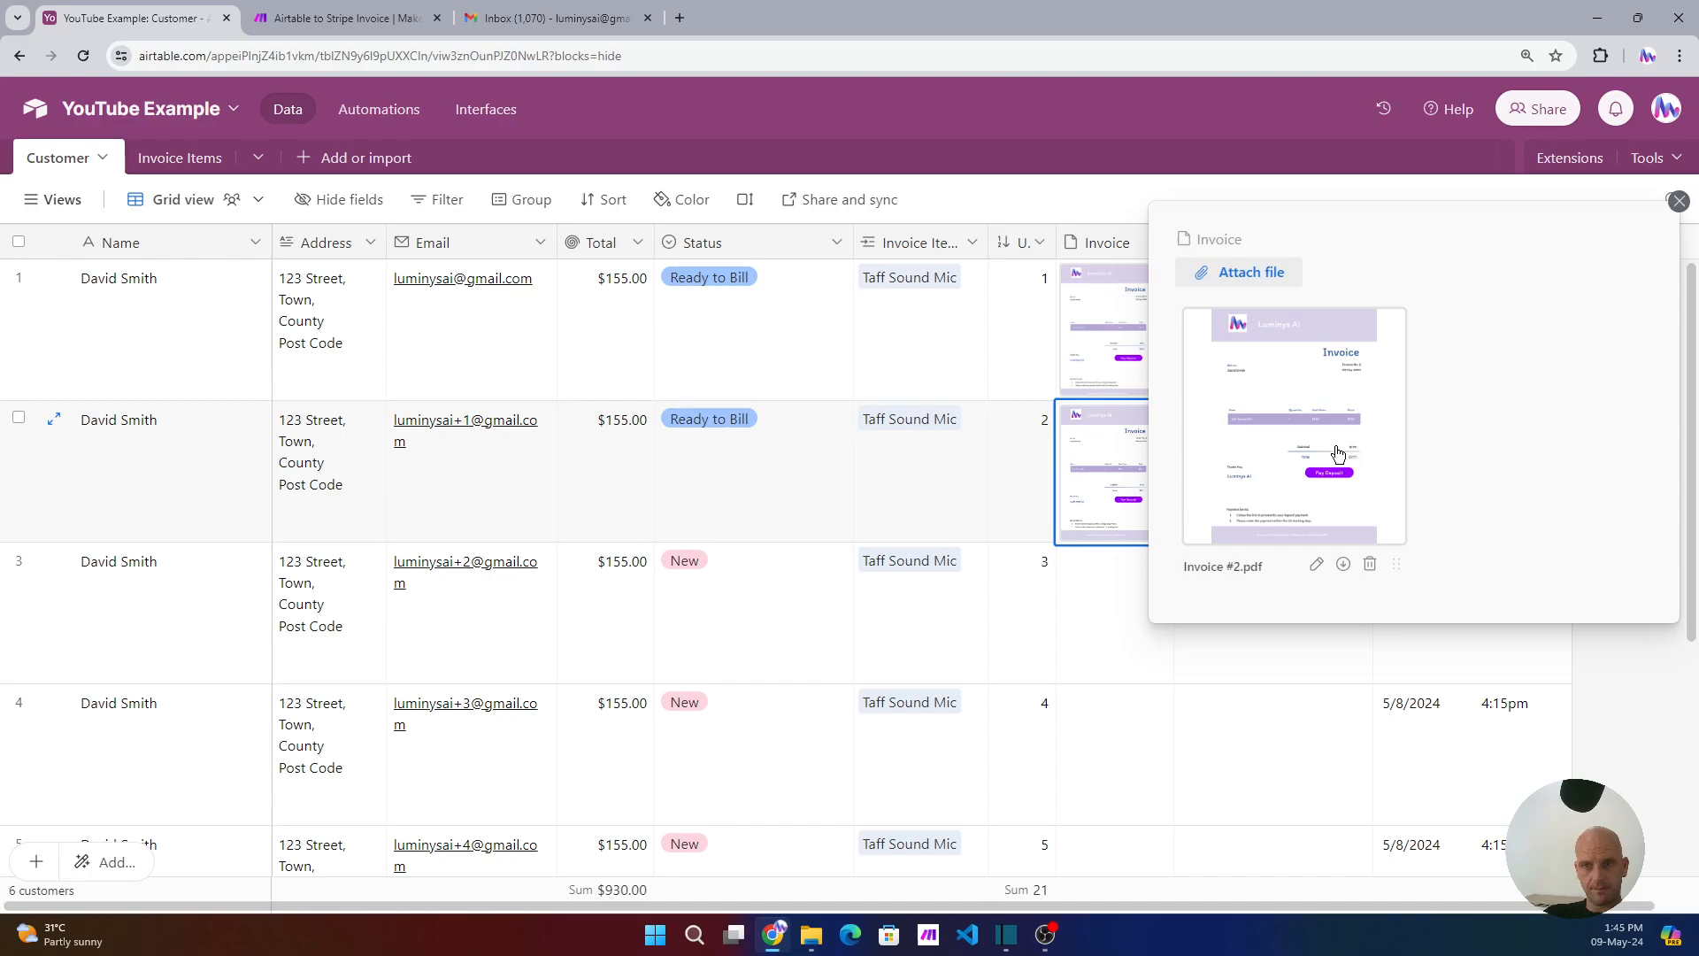
click(1114, 452)
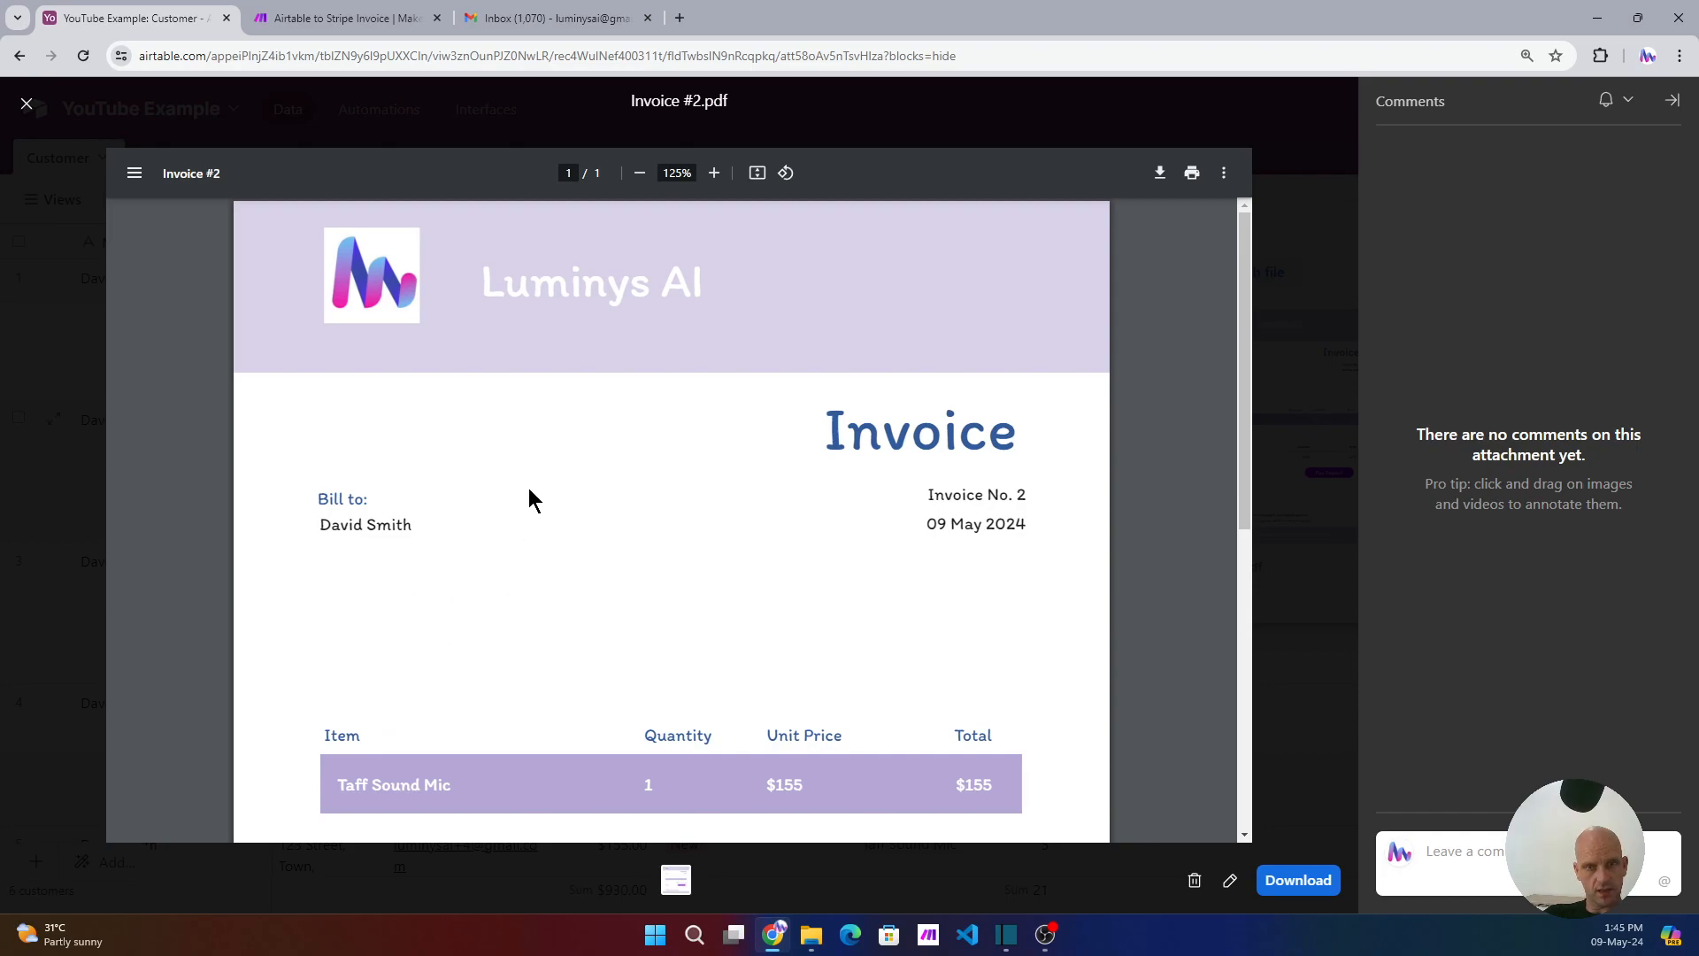
scroll(531, 498, down, 5)
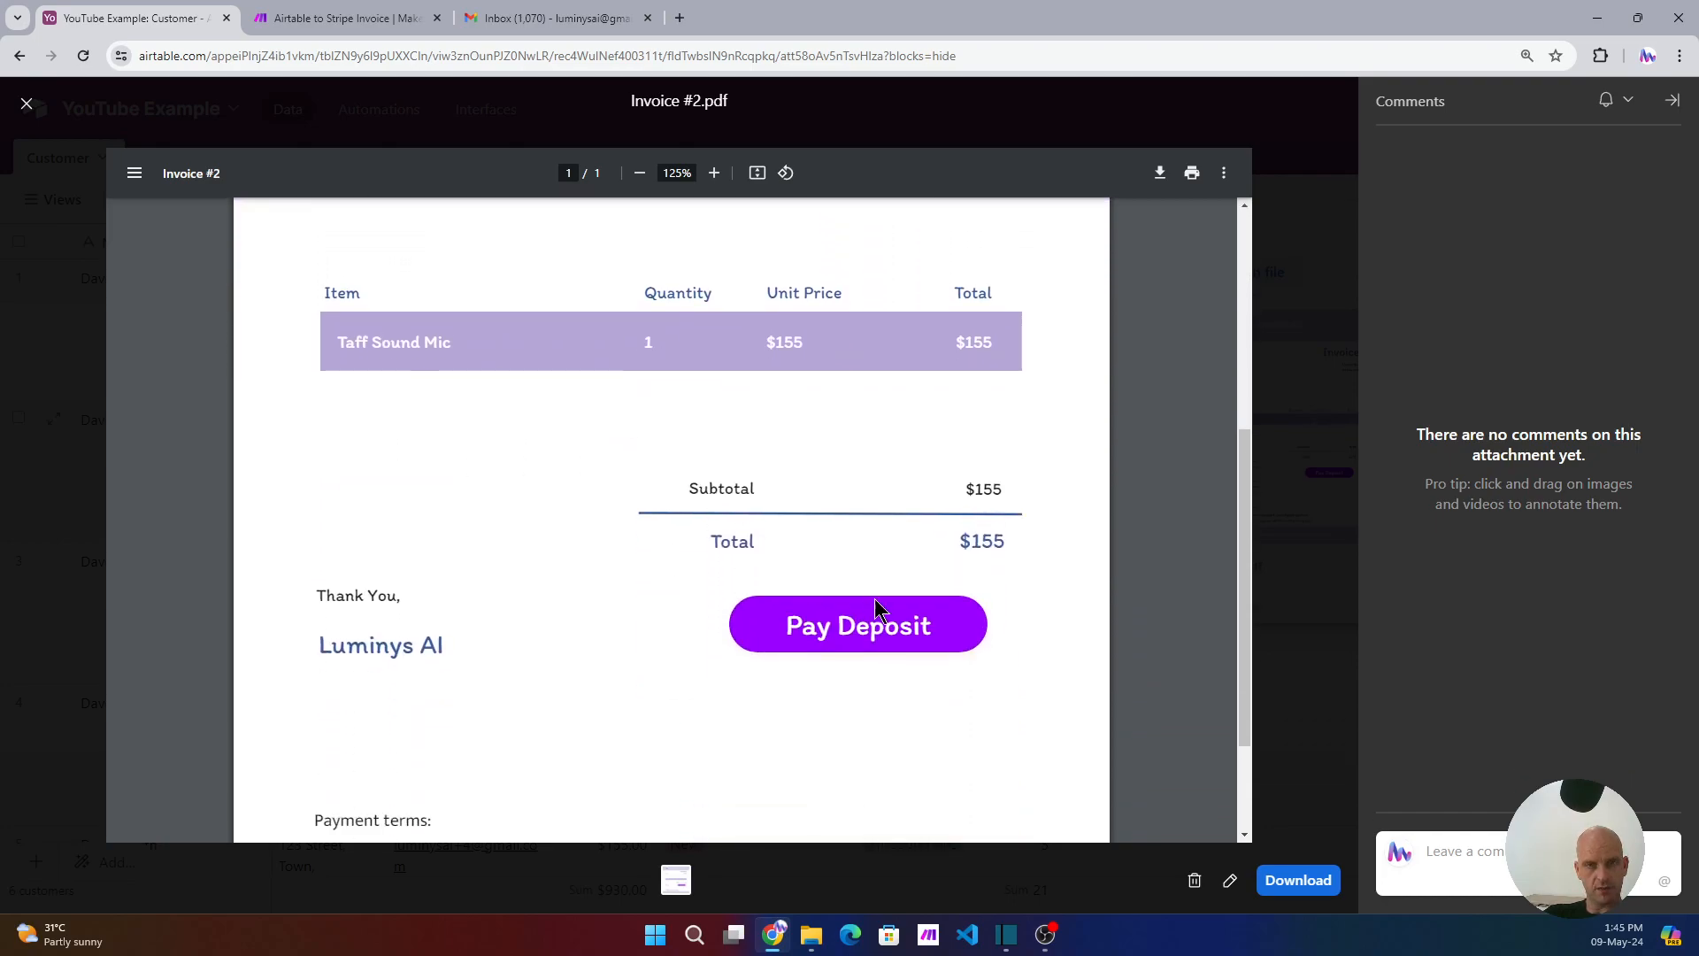
click(820, 631)
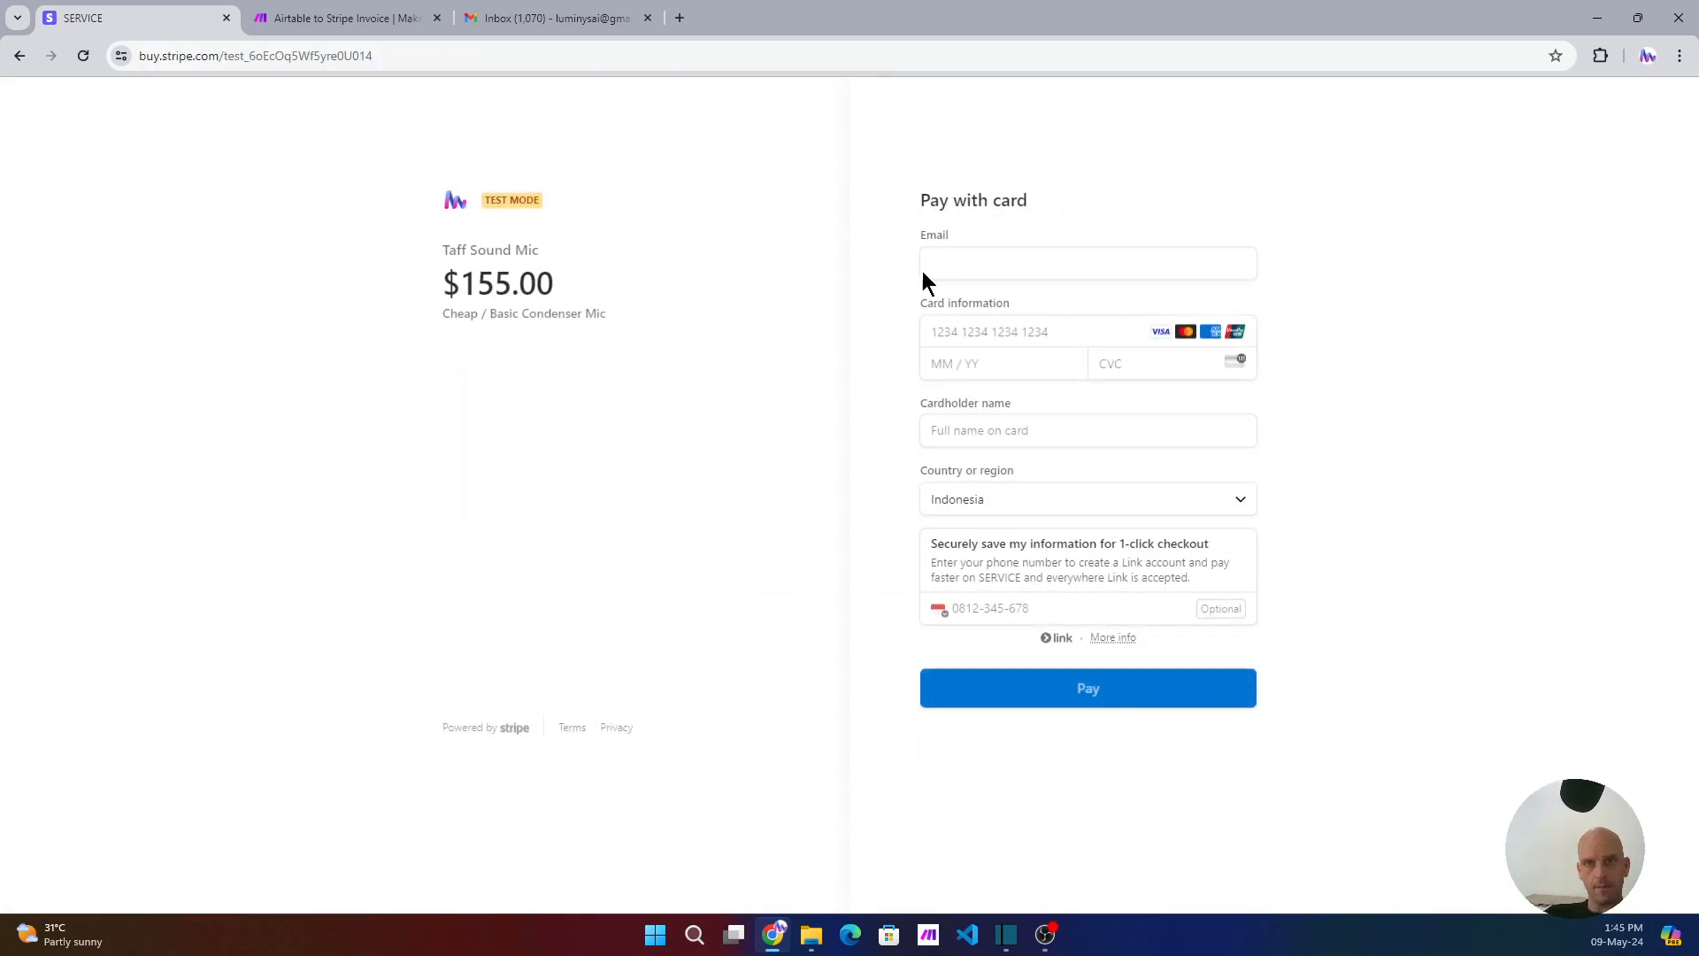
- Leave the $155.00 checkout form blank and return to Make to confirm the scenario run completed
click(979, 271)
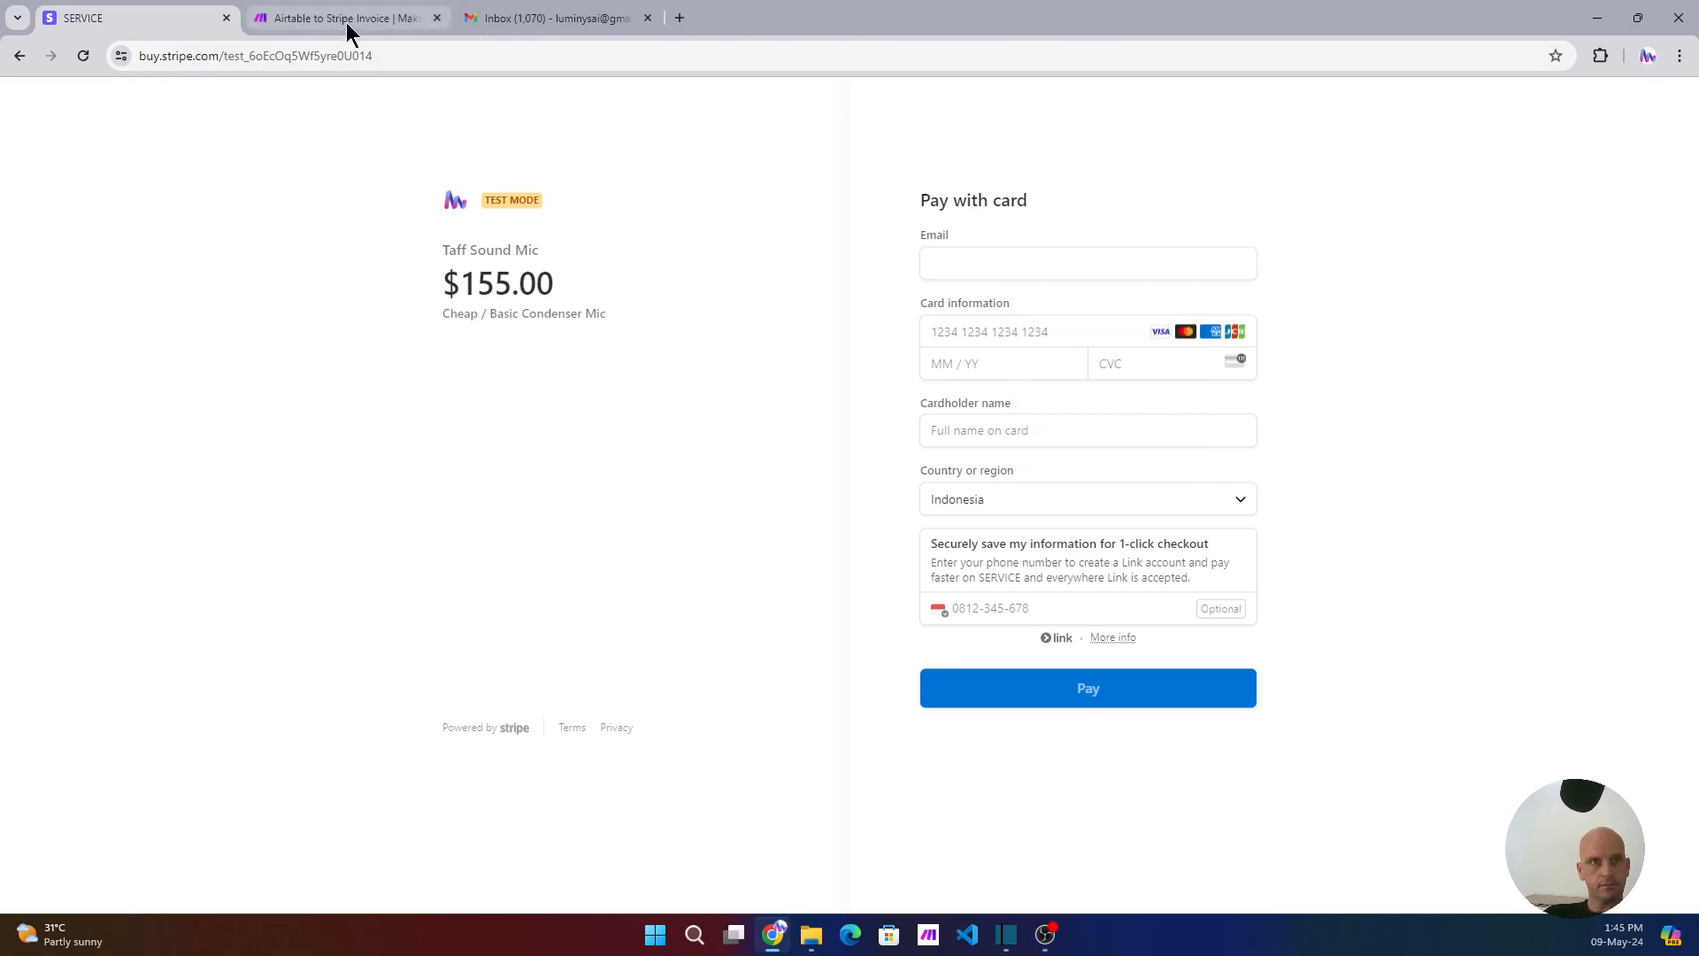
click(368, 21)
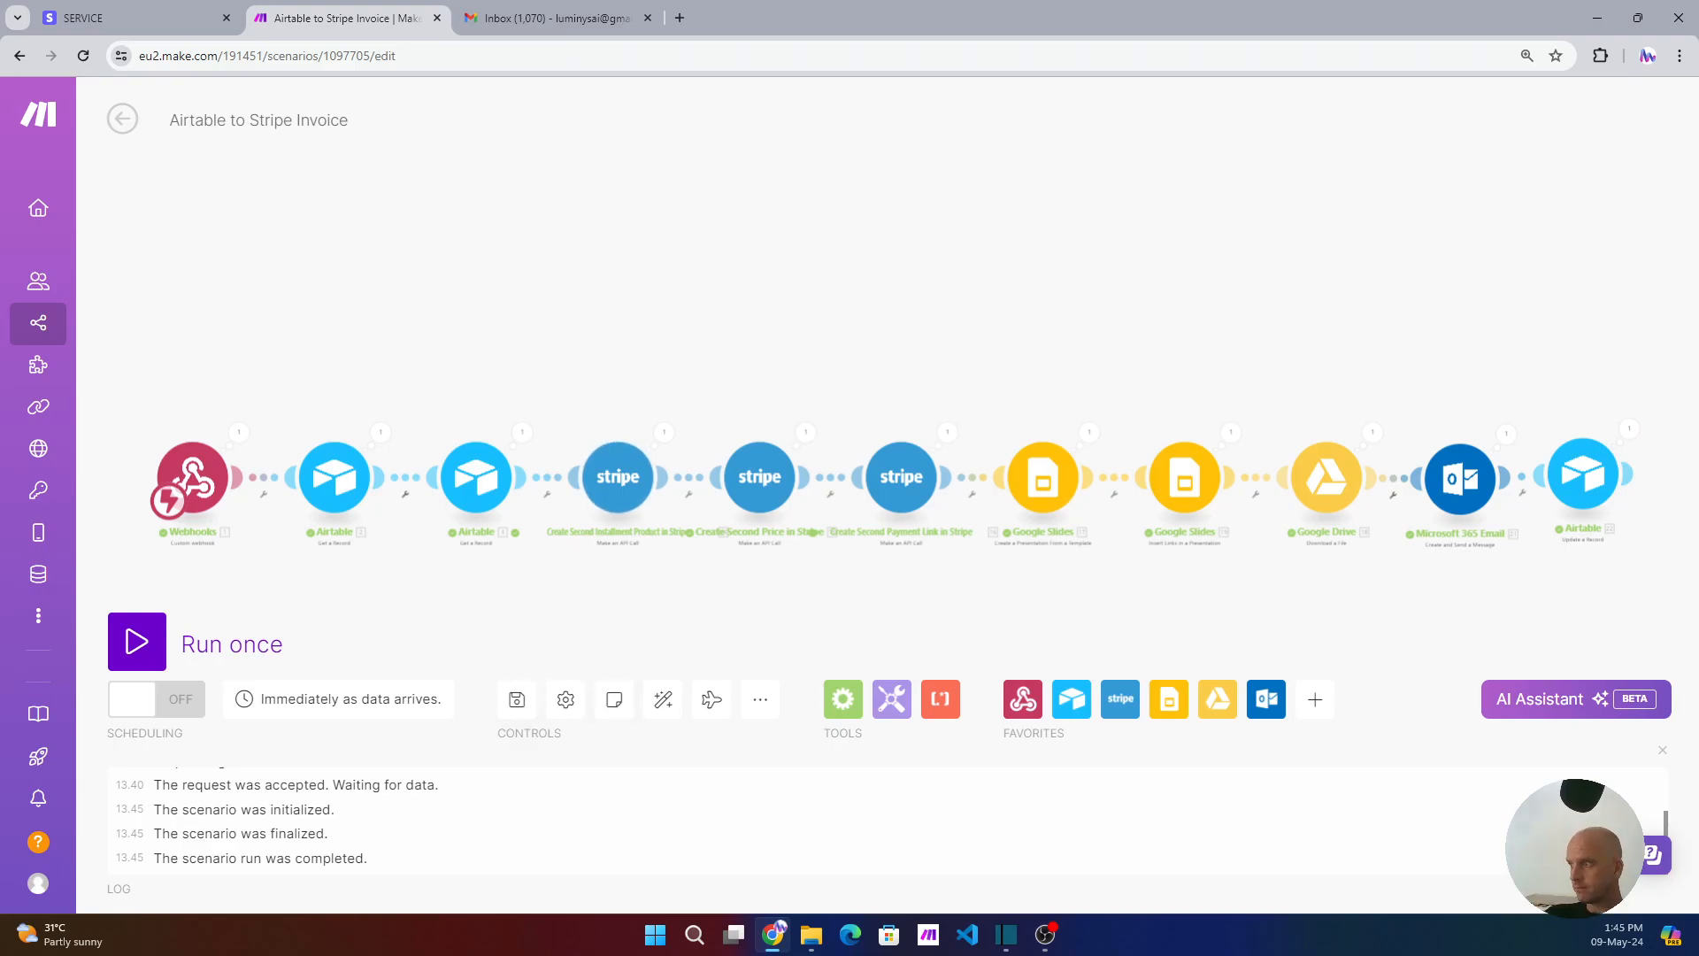
- Create a new Make scenario with a Webhooks Custom webhook as its trigger
click(123, 118)
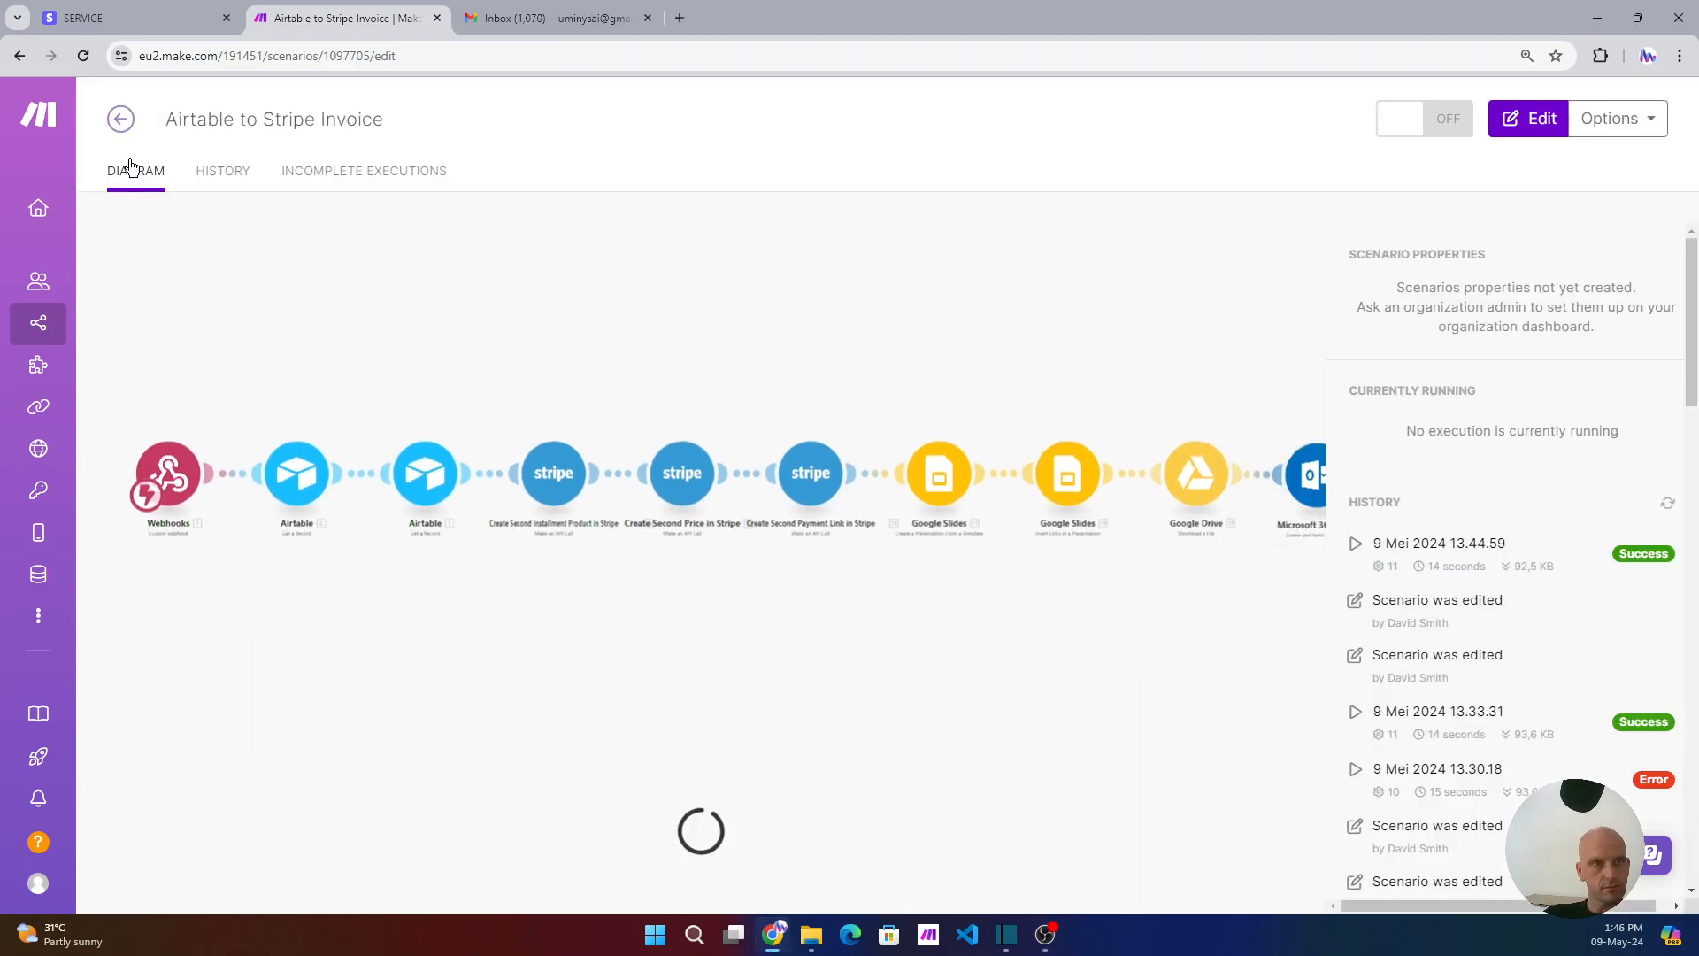
mouse_move(51, 157)
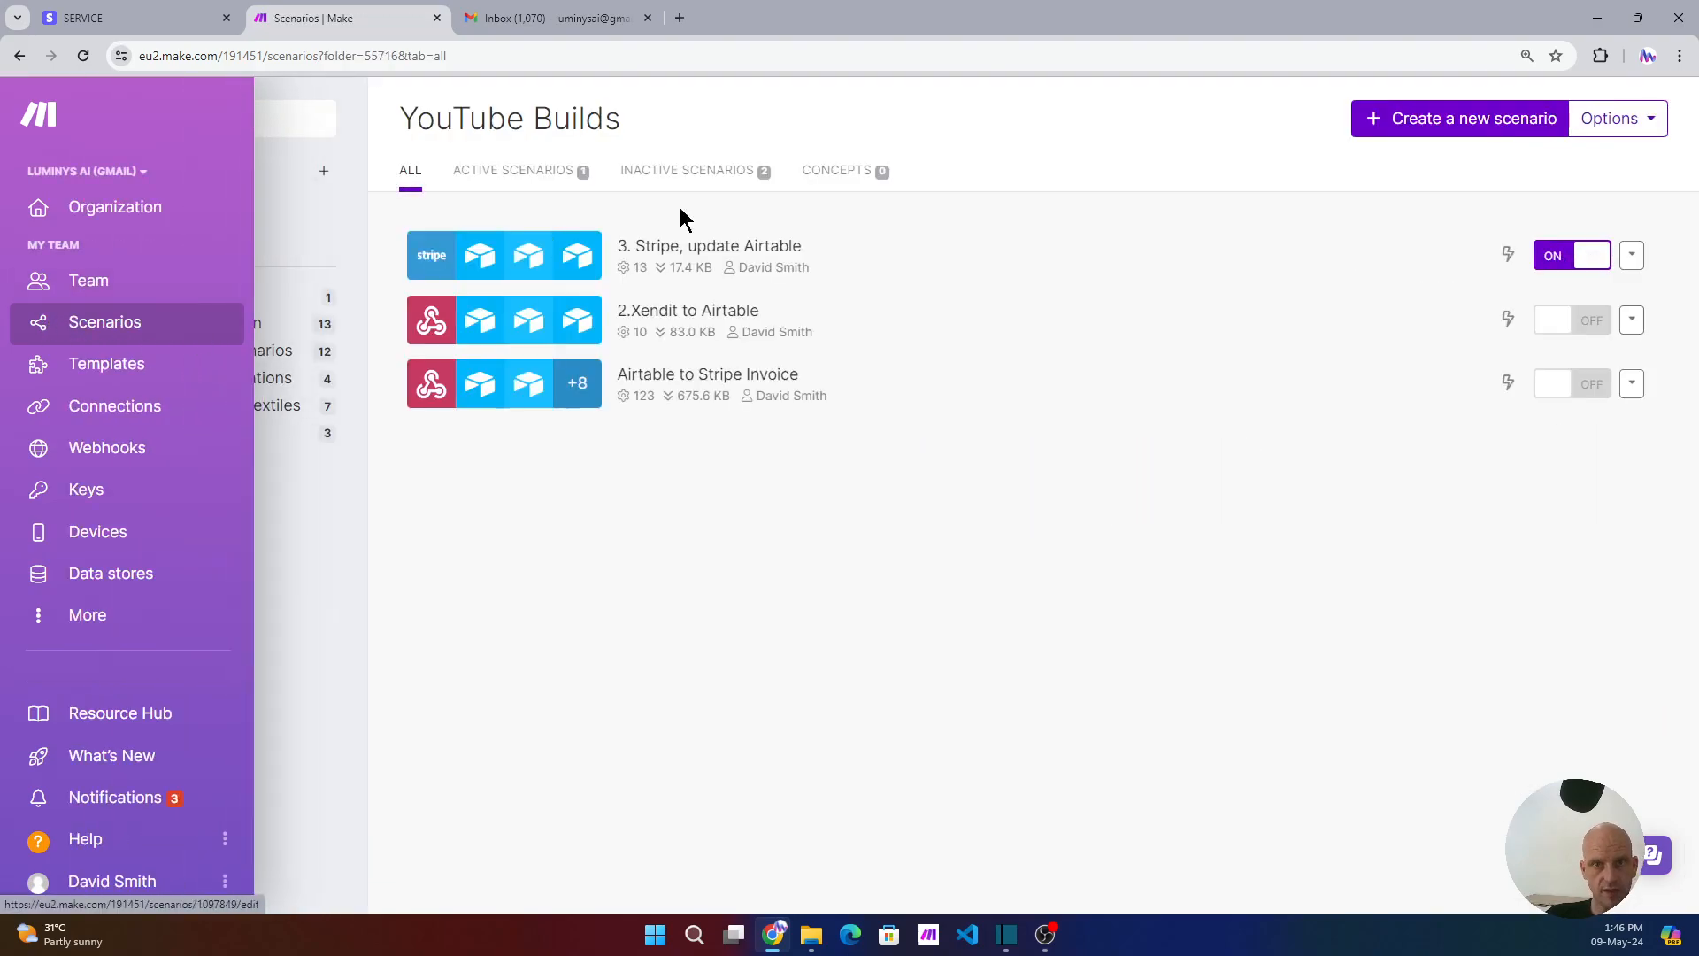
click(1423, 124)
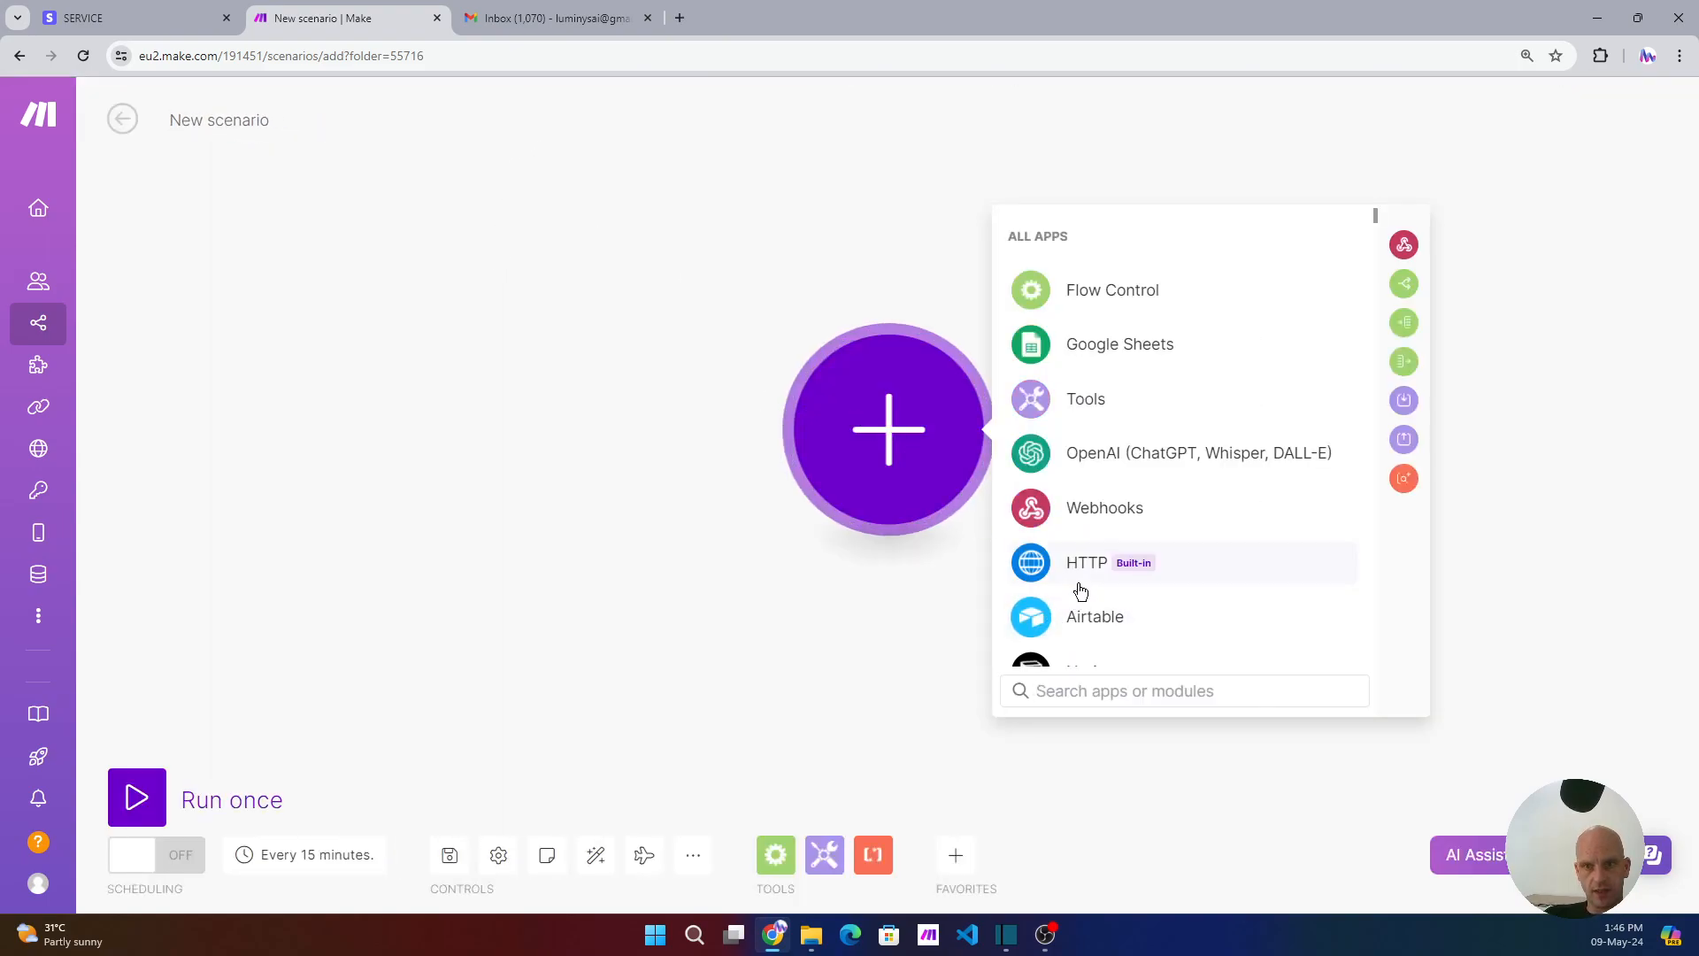
click(1074, 521)
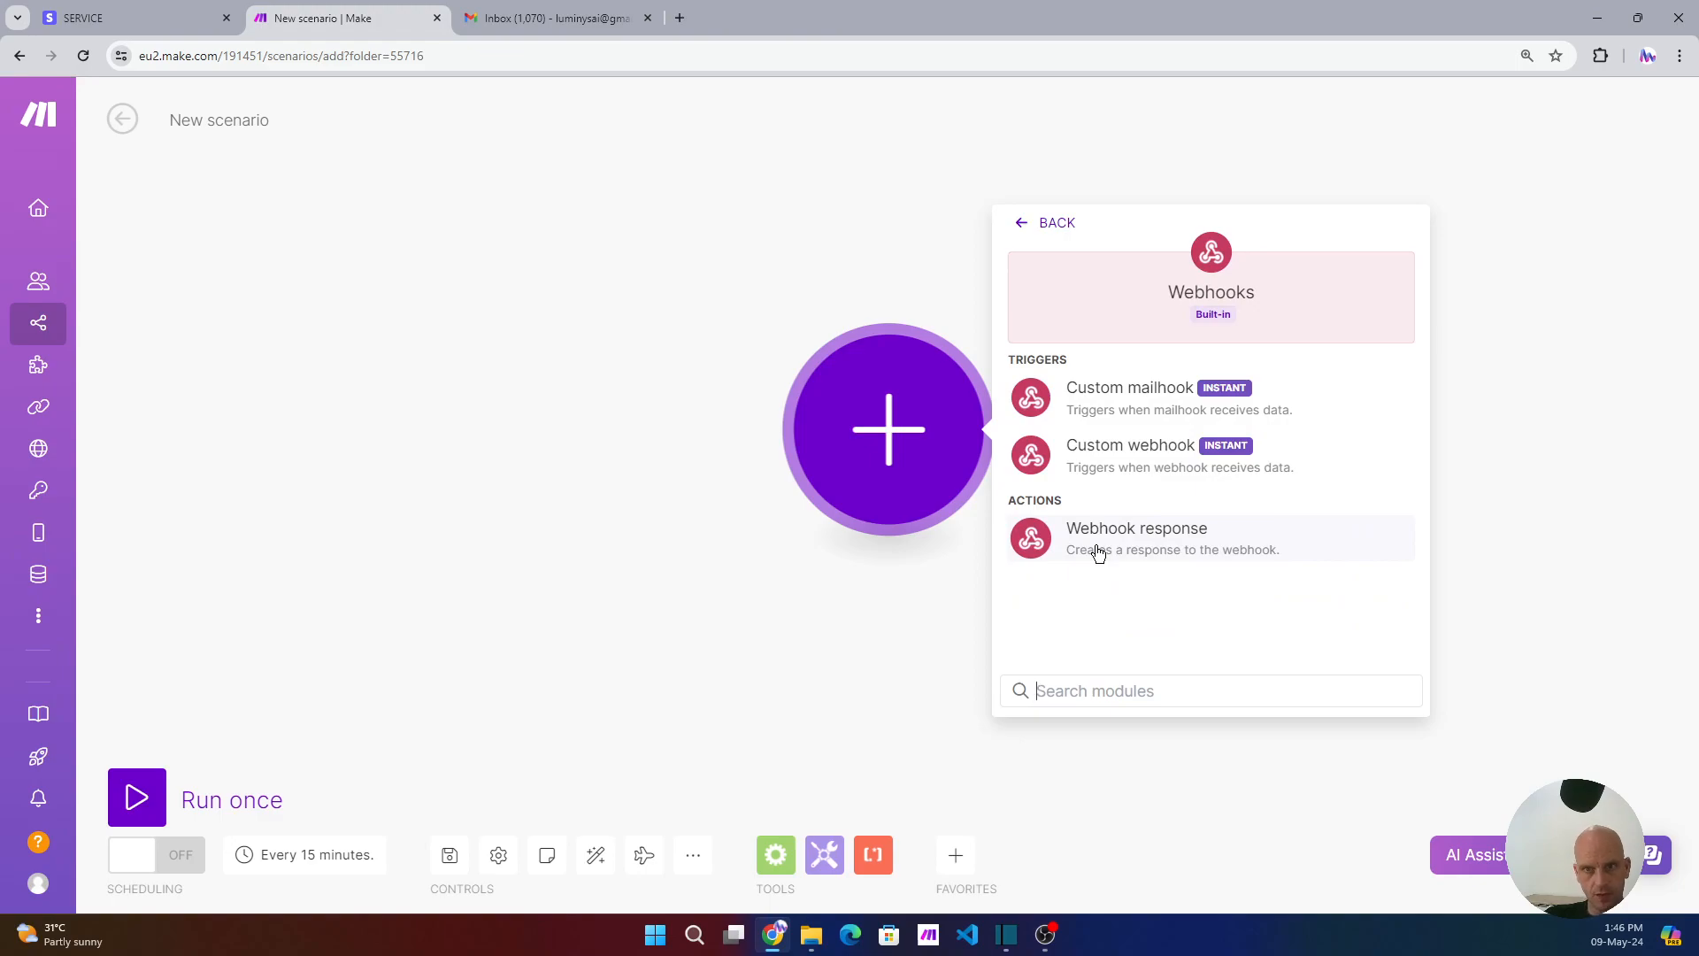
click(1135, 465)
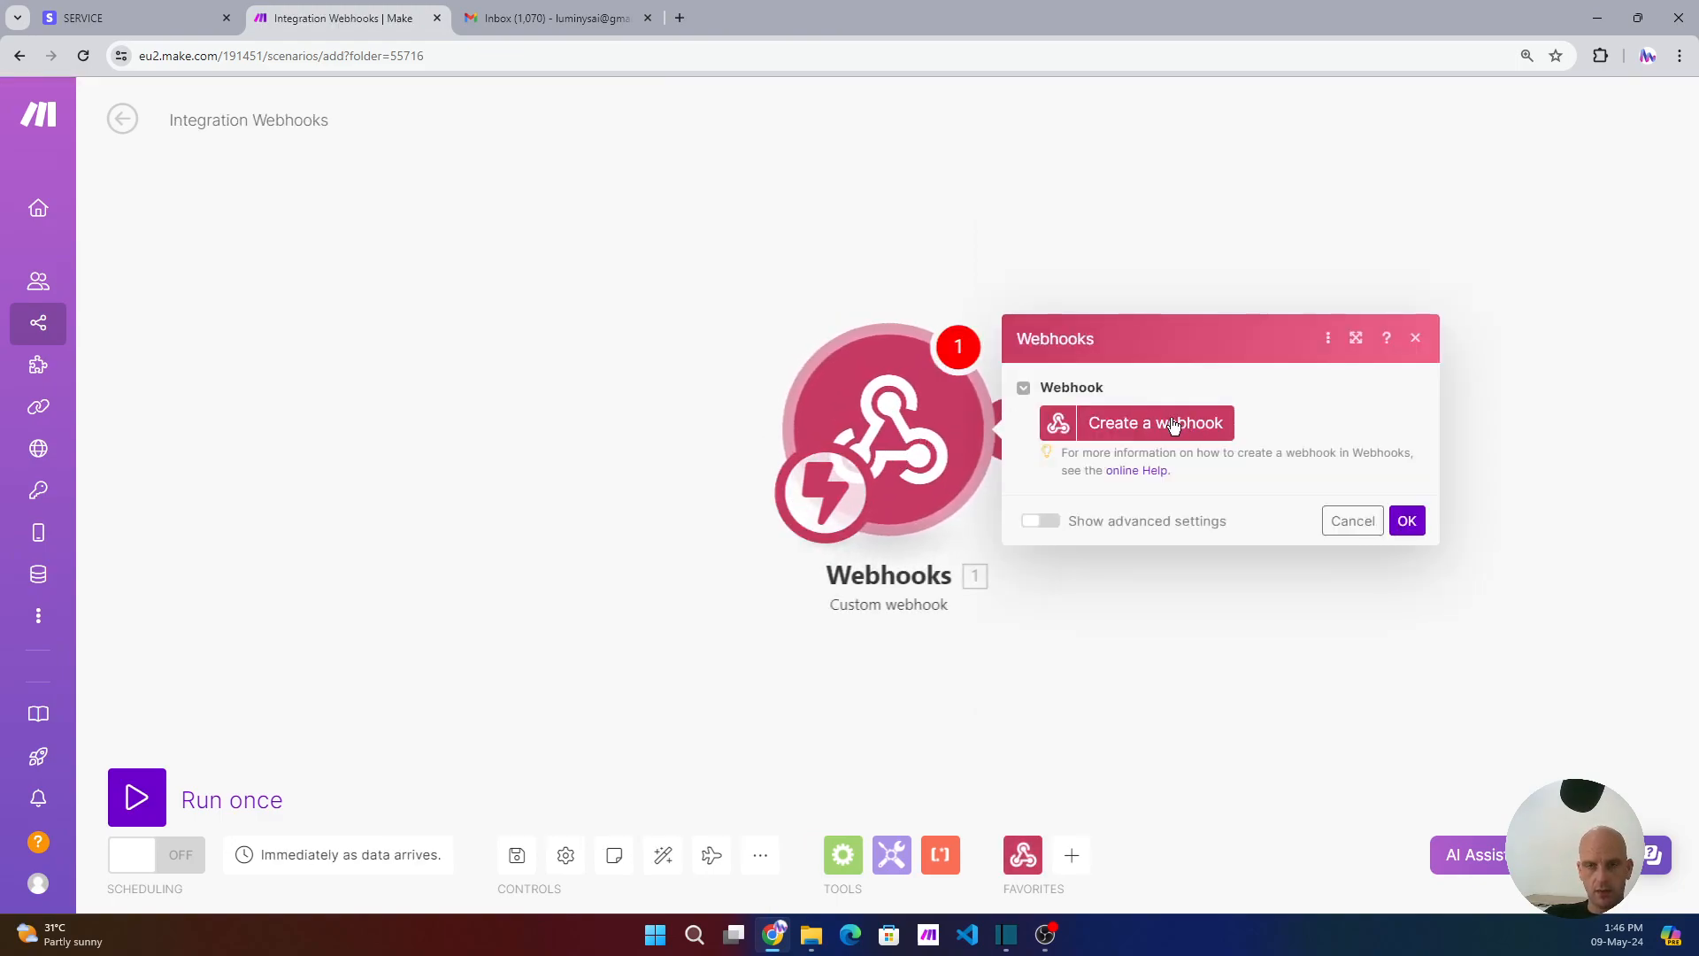
- Create and save a webhook named 'YouTube Stripe Invoice', copy its address, then return to the Stripe tab
click(1186, 423)
click(848, 348)
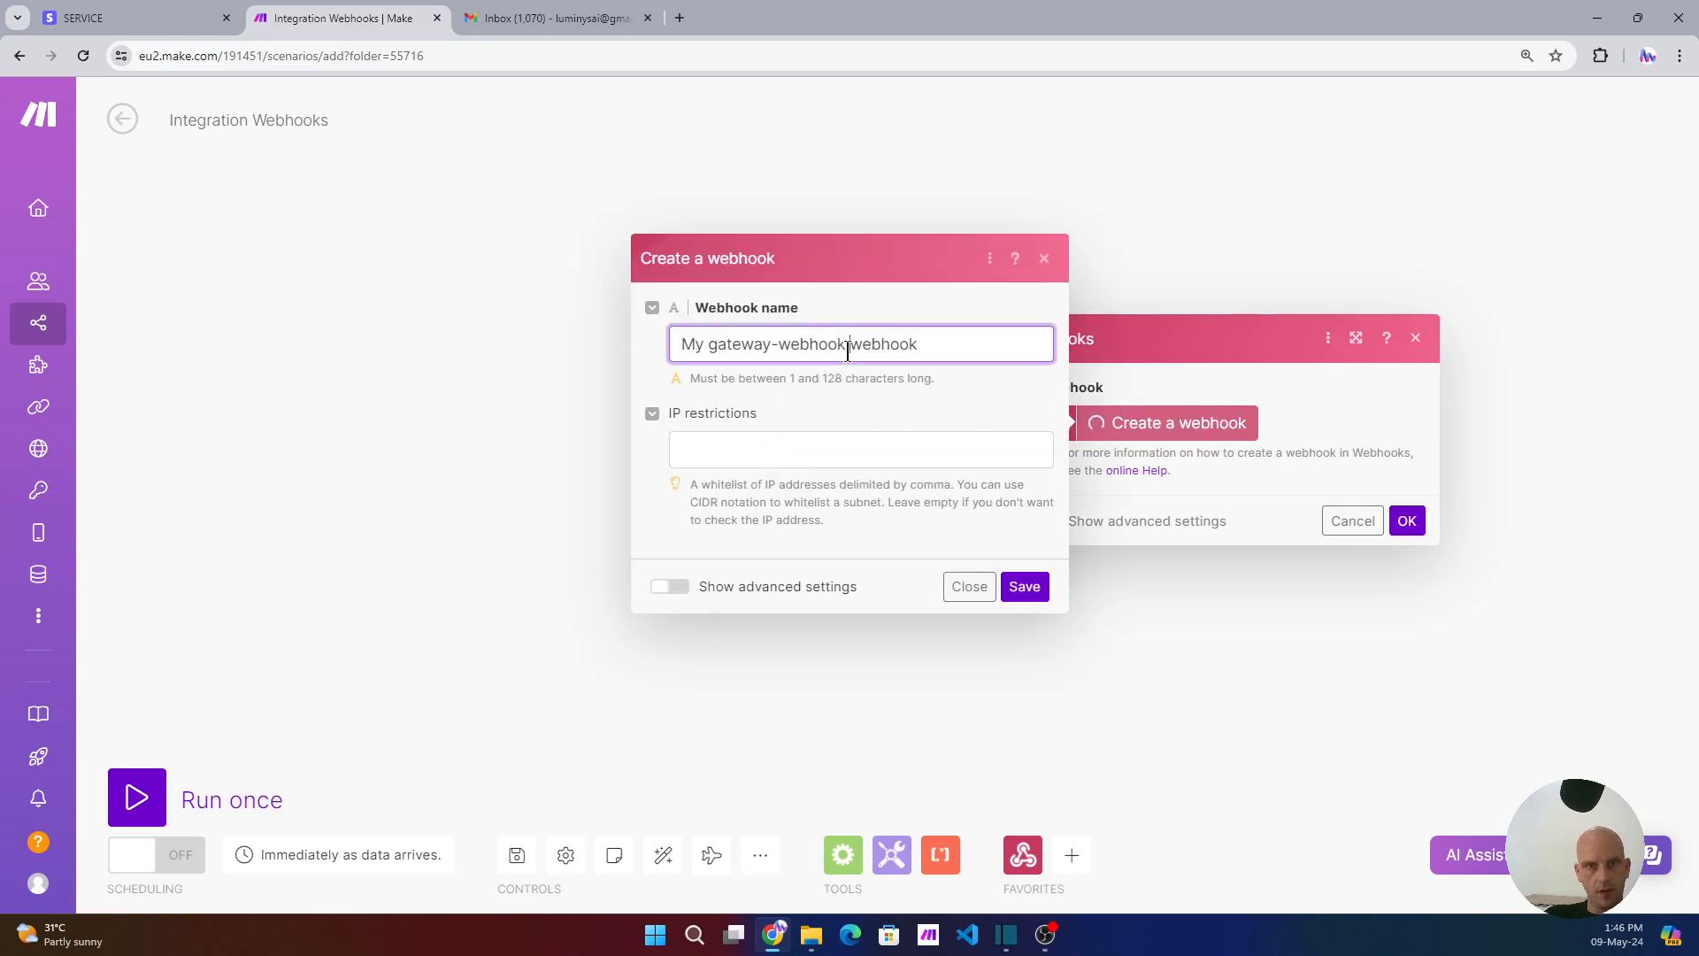
triple_click(848, 352)
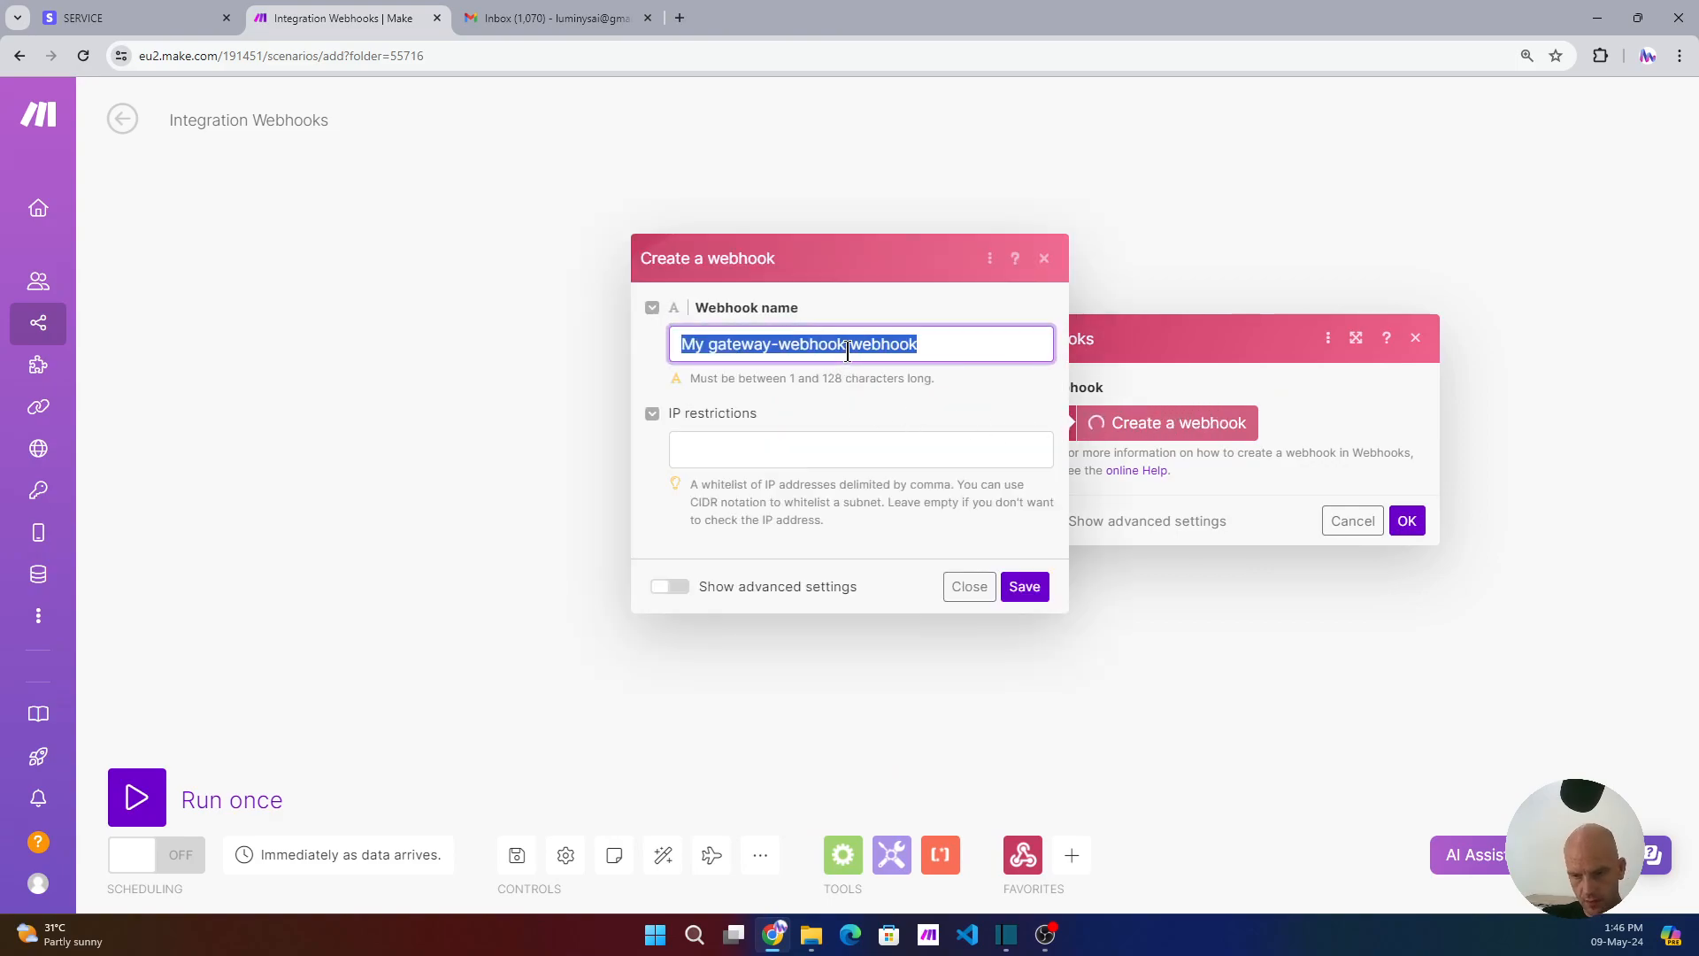
text(Yout)
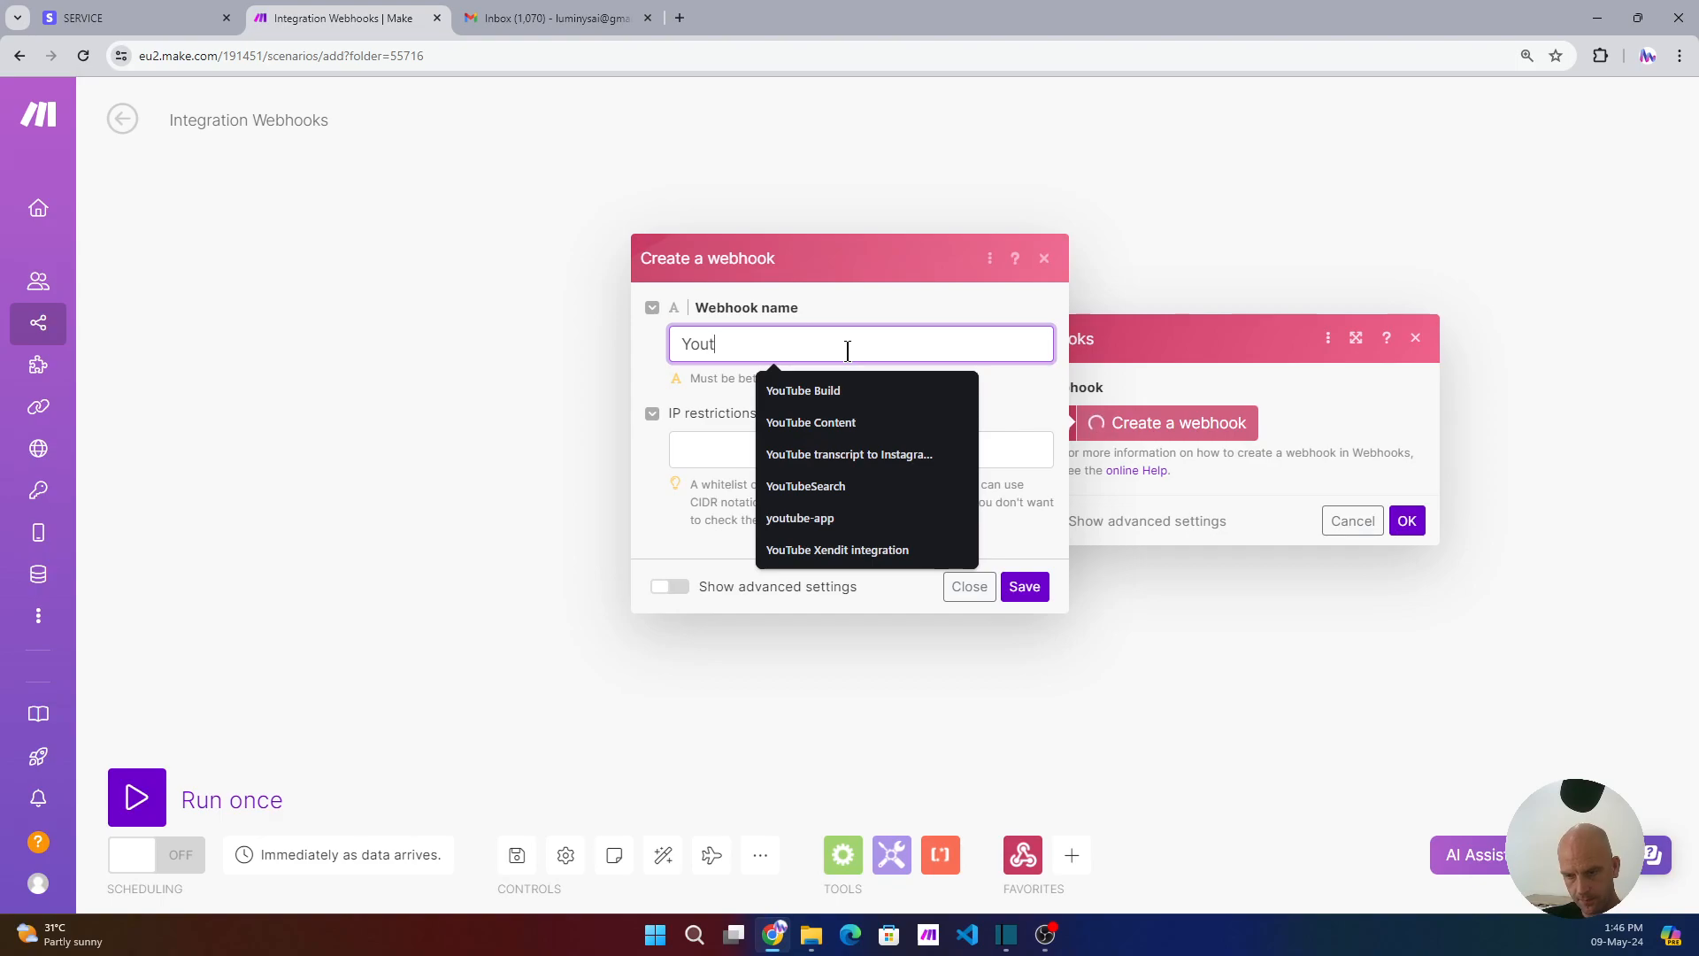
text(Tube S)
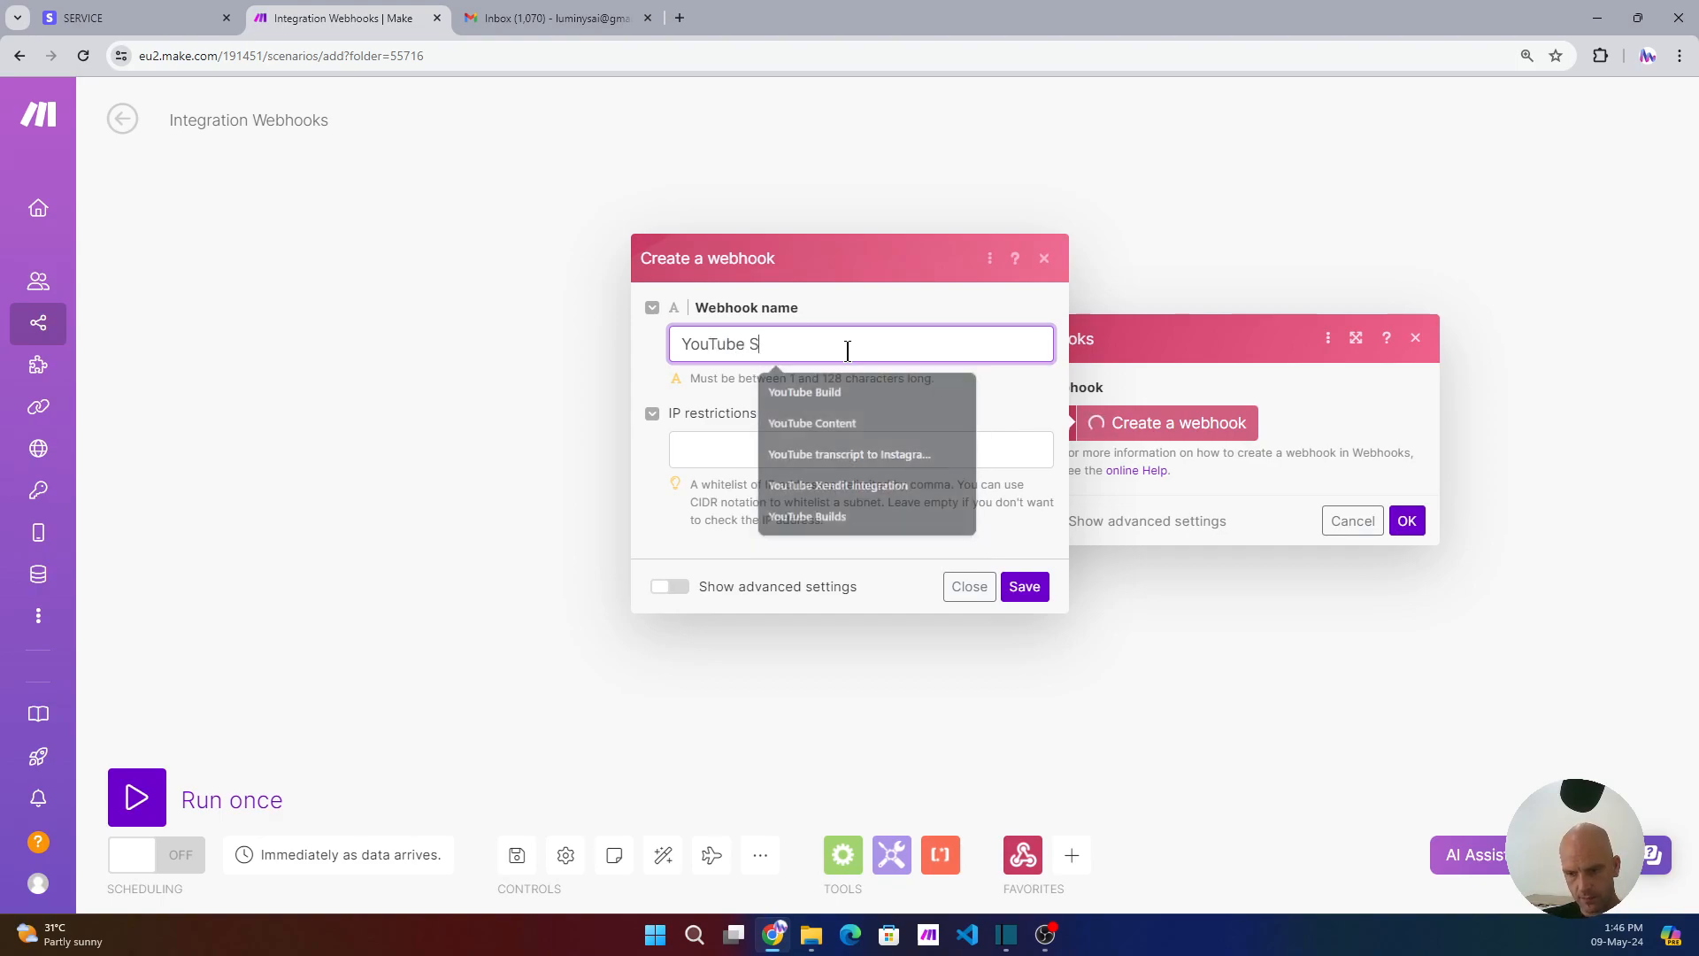
text(tripe Invoice)
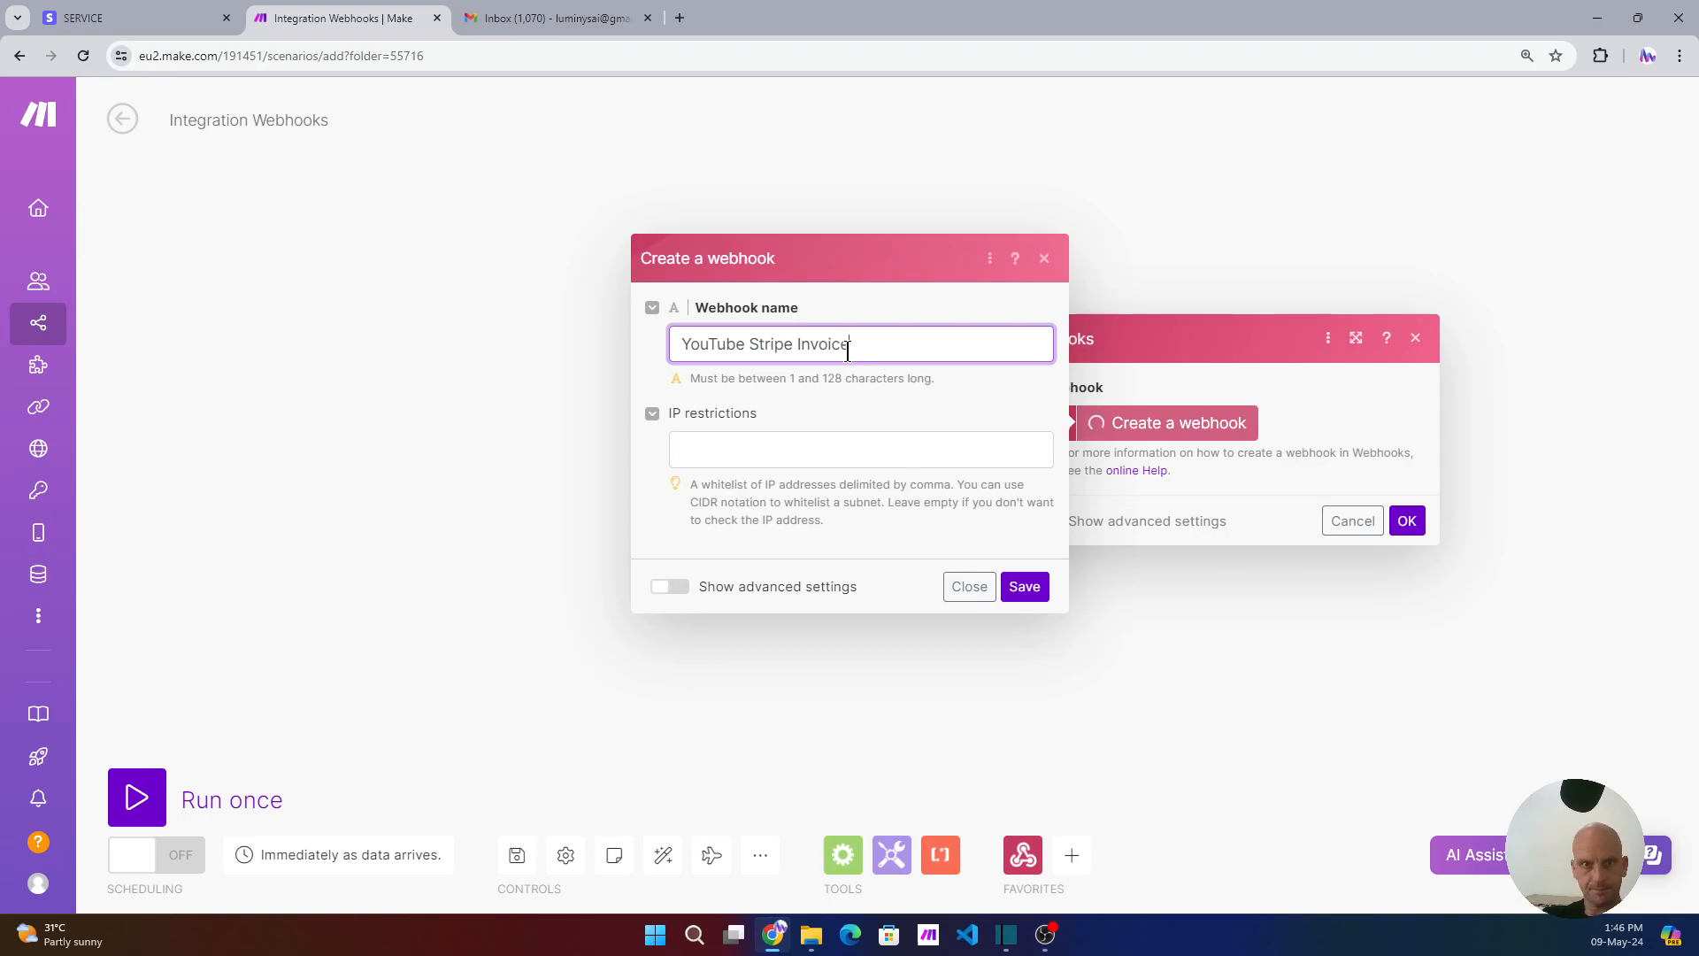
click(1033, 593)
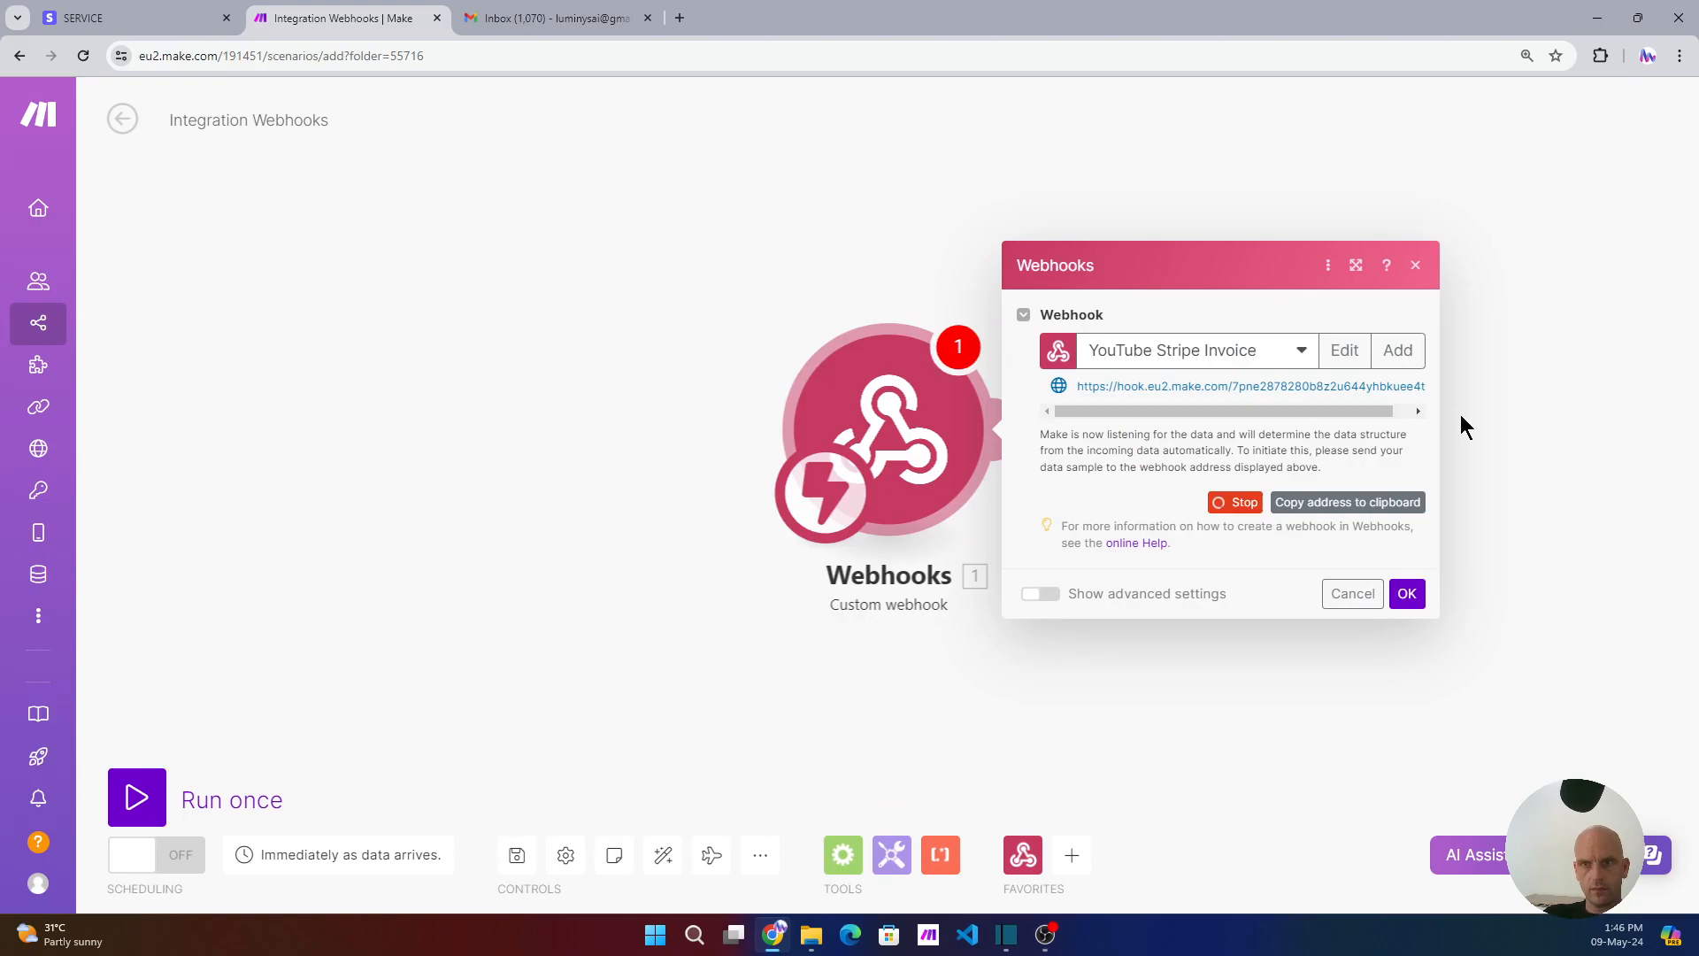
click(1289, 505)
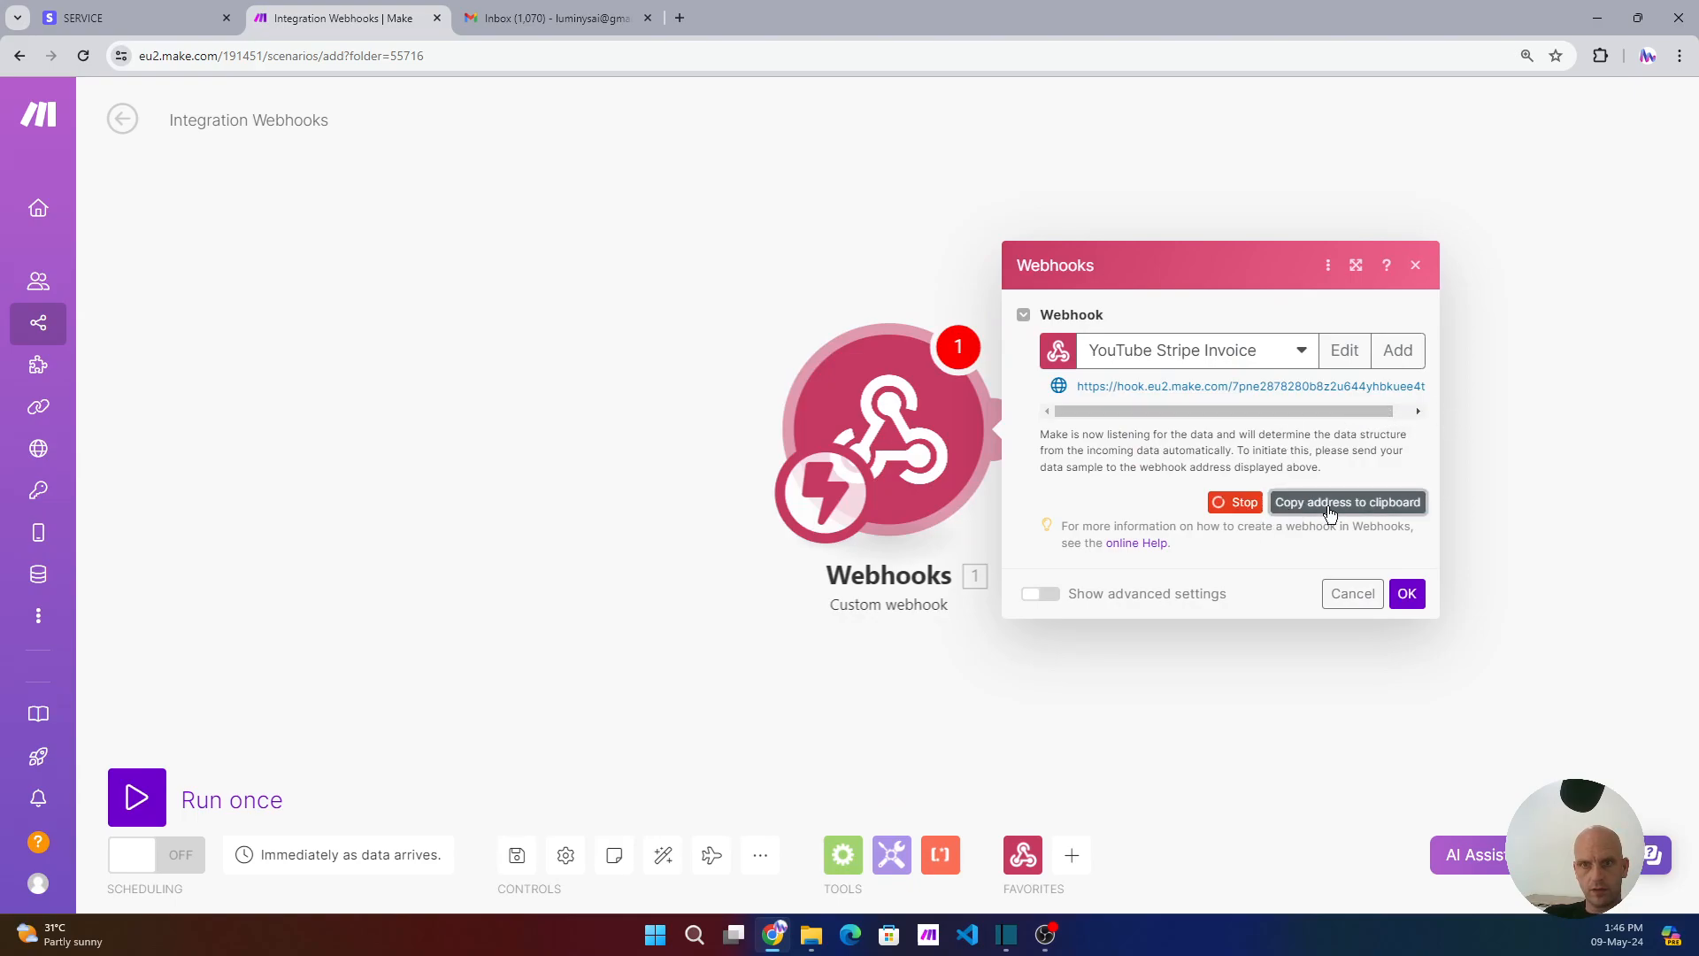
click(108, 21)
right_click(20, 56)
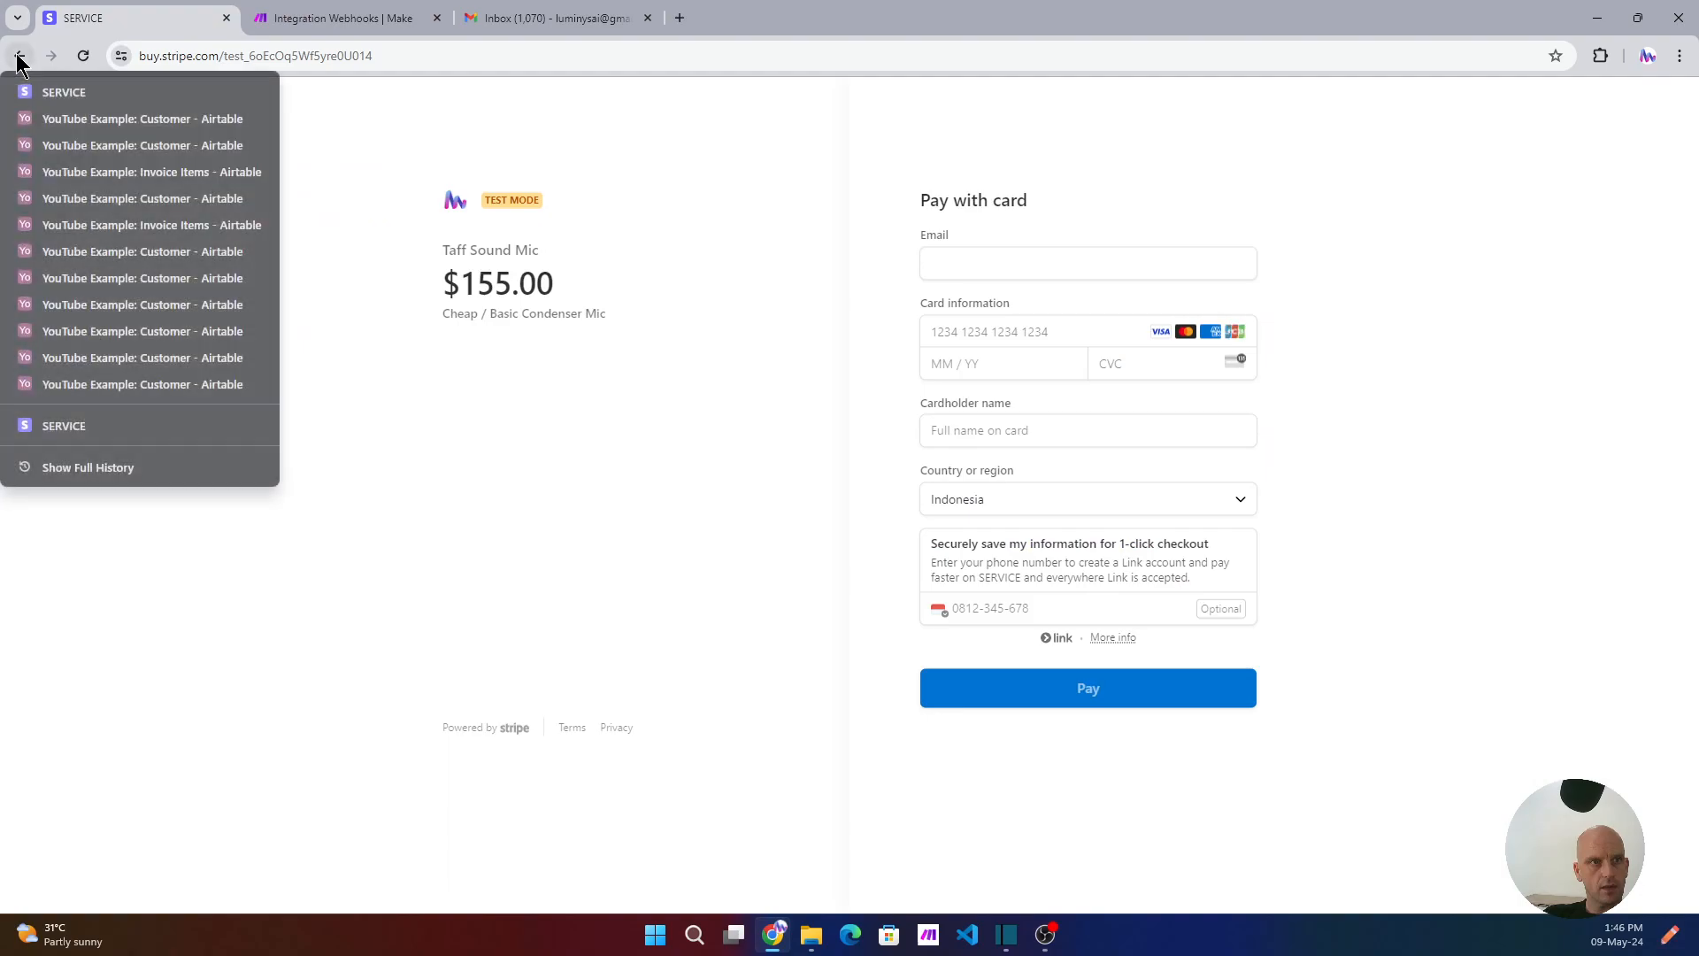
- Go back to the Airtable record, then close the Invoice #2.pdf preview and the record dialog
click(73, 130)
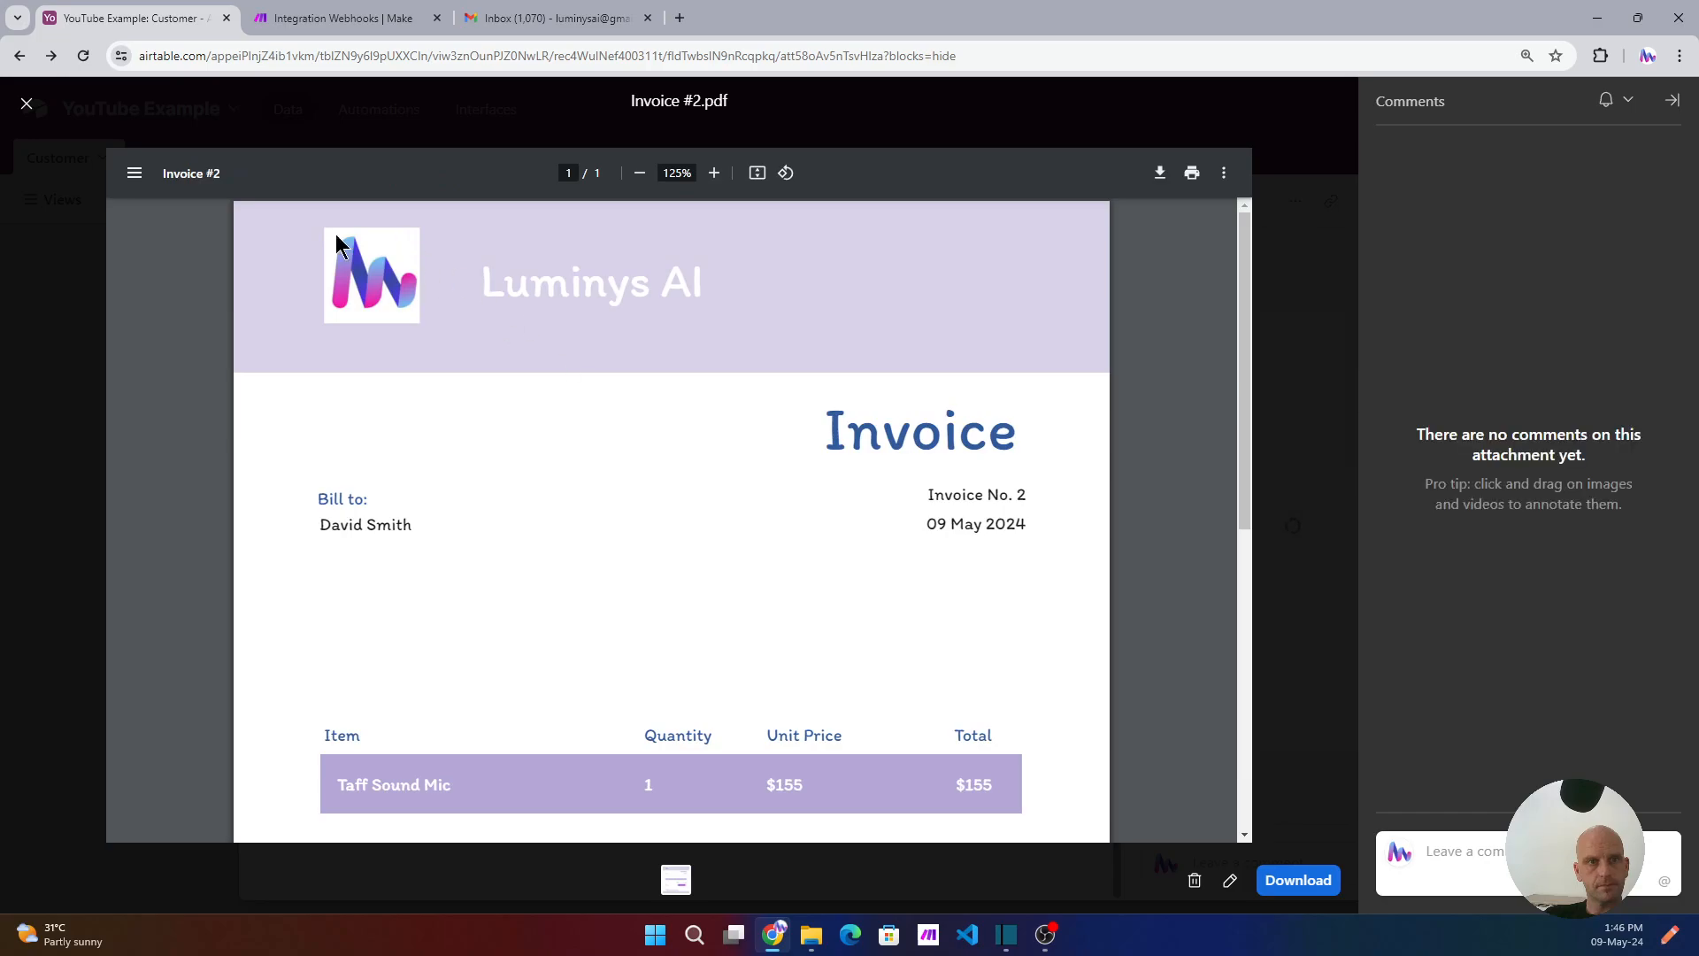
click(27, 105)
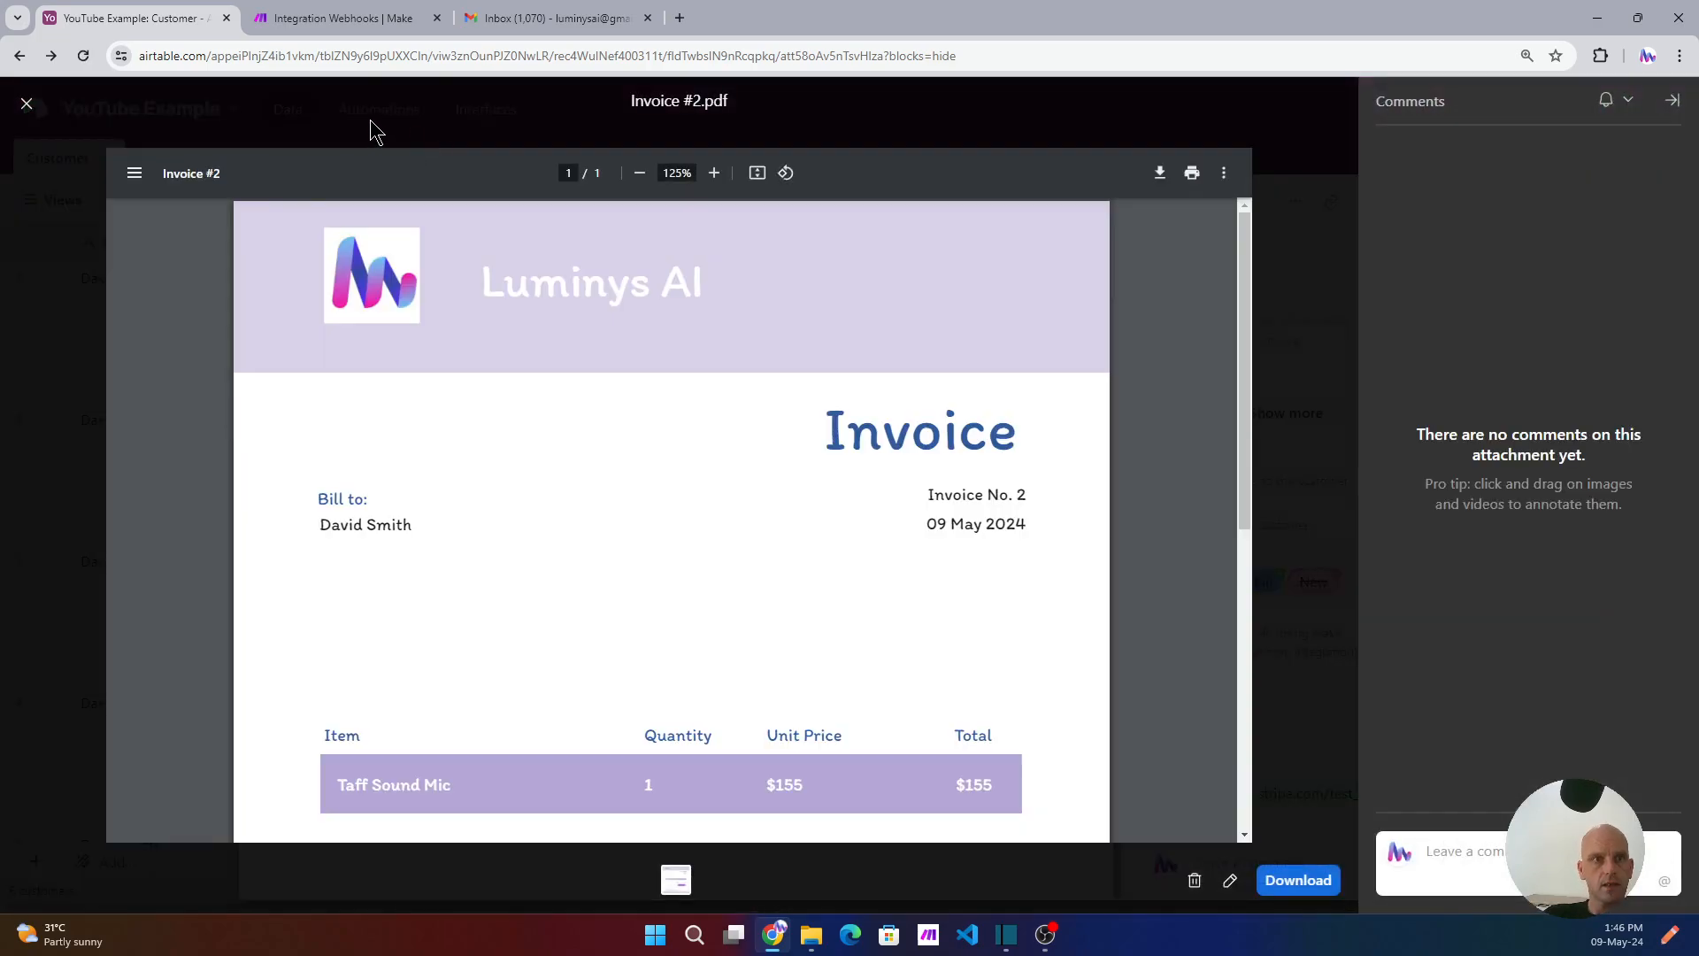
click(22, 106)
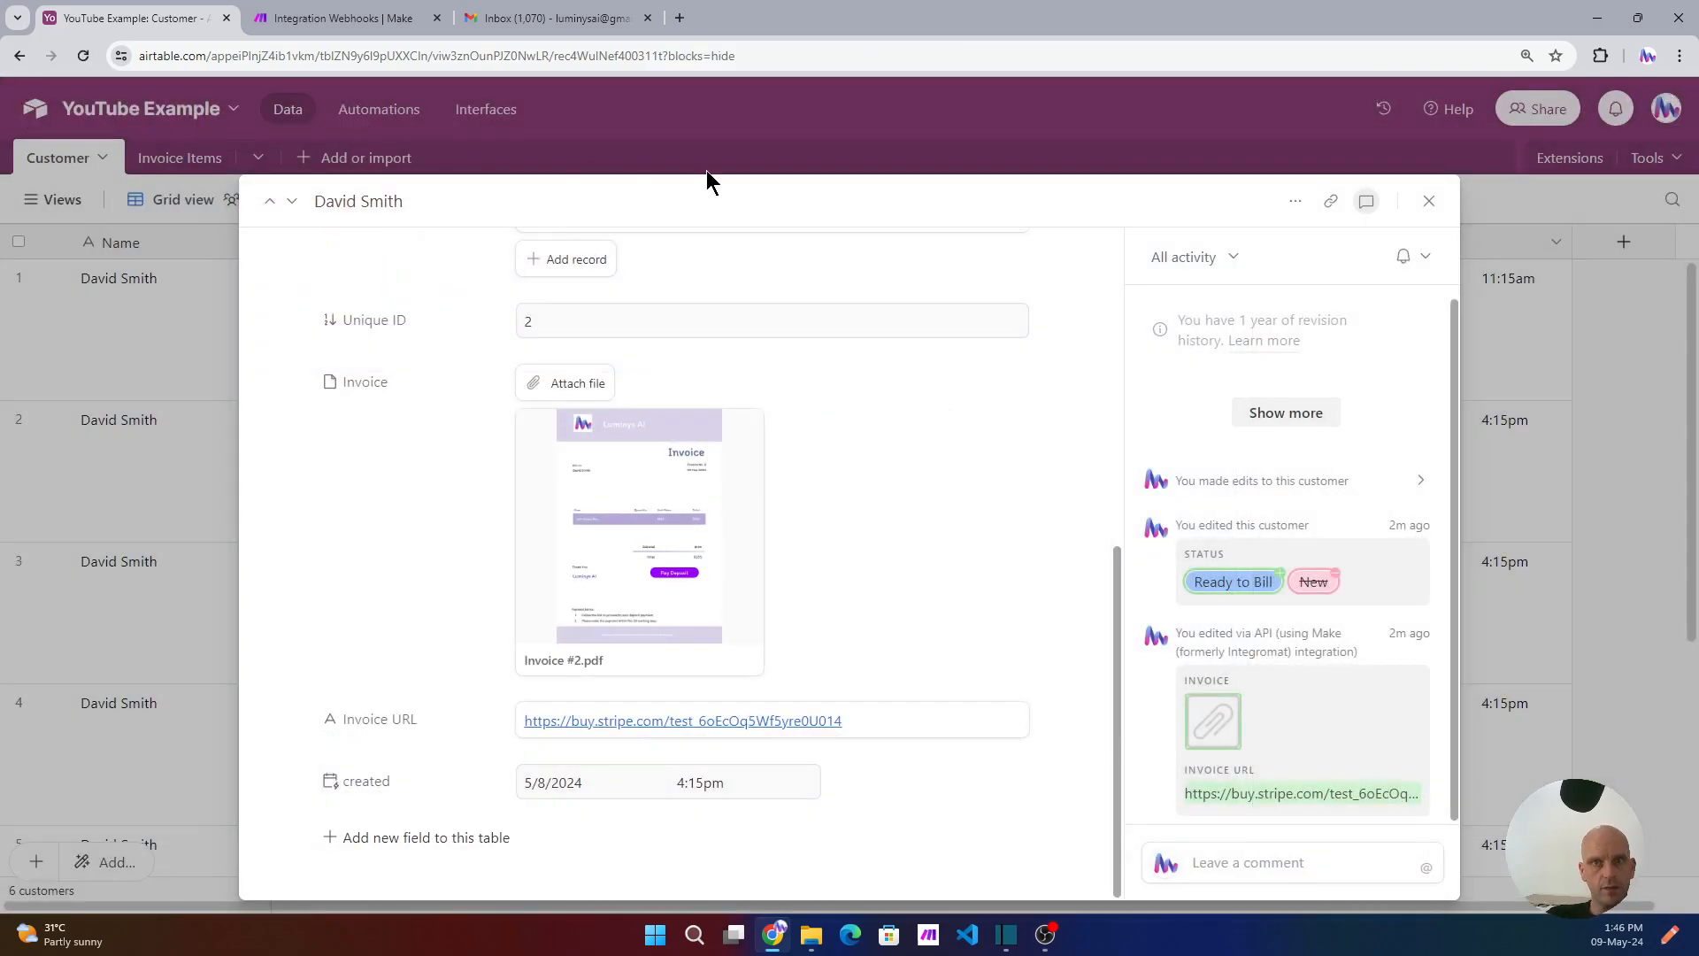
click(1429, 201)
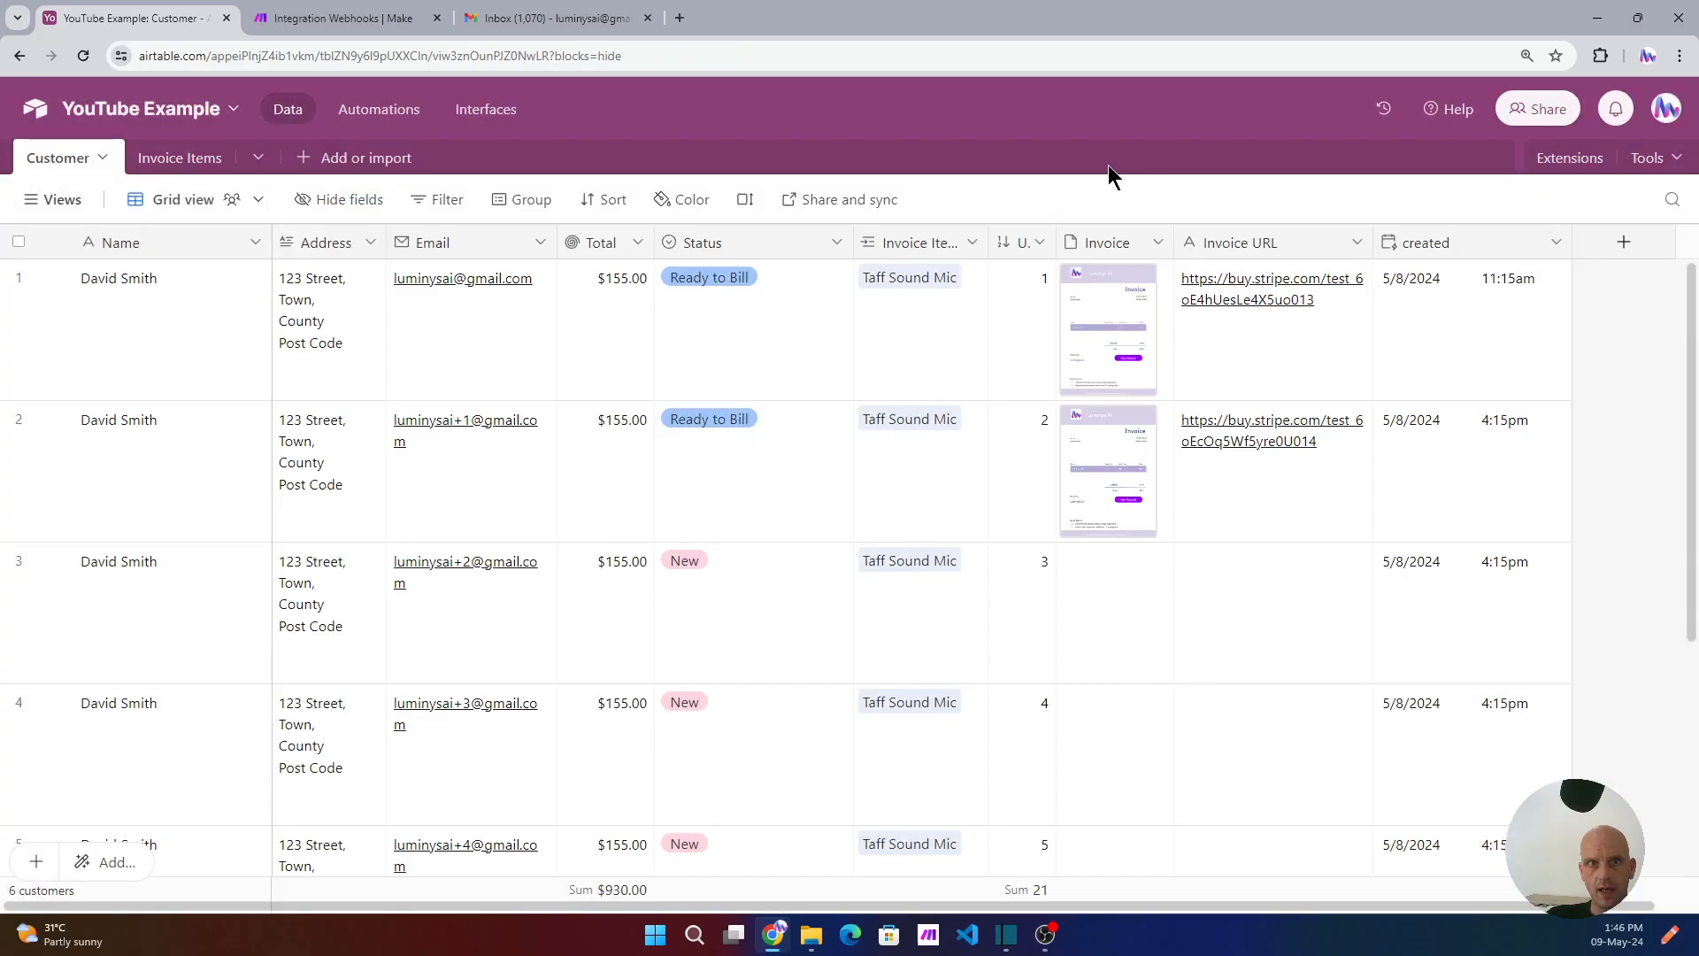
- Switch off the Send to Stripe automation, duplicate it, and view the copy's trigger
click(375, 122)
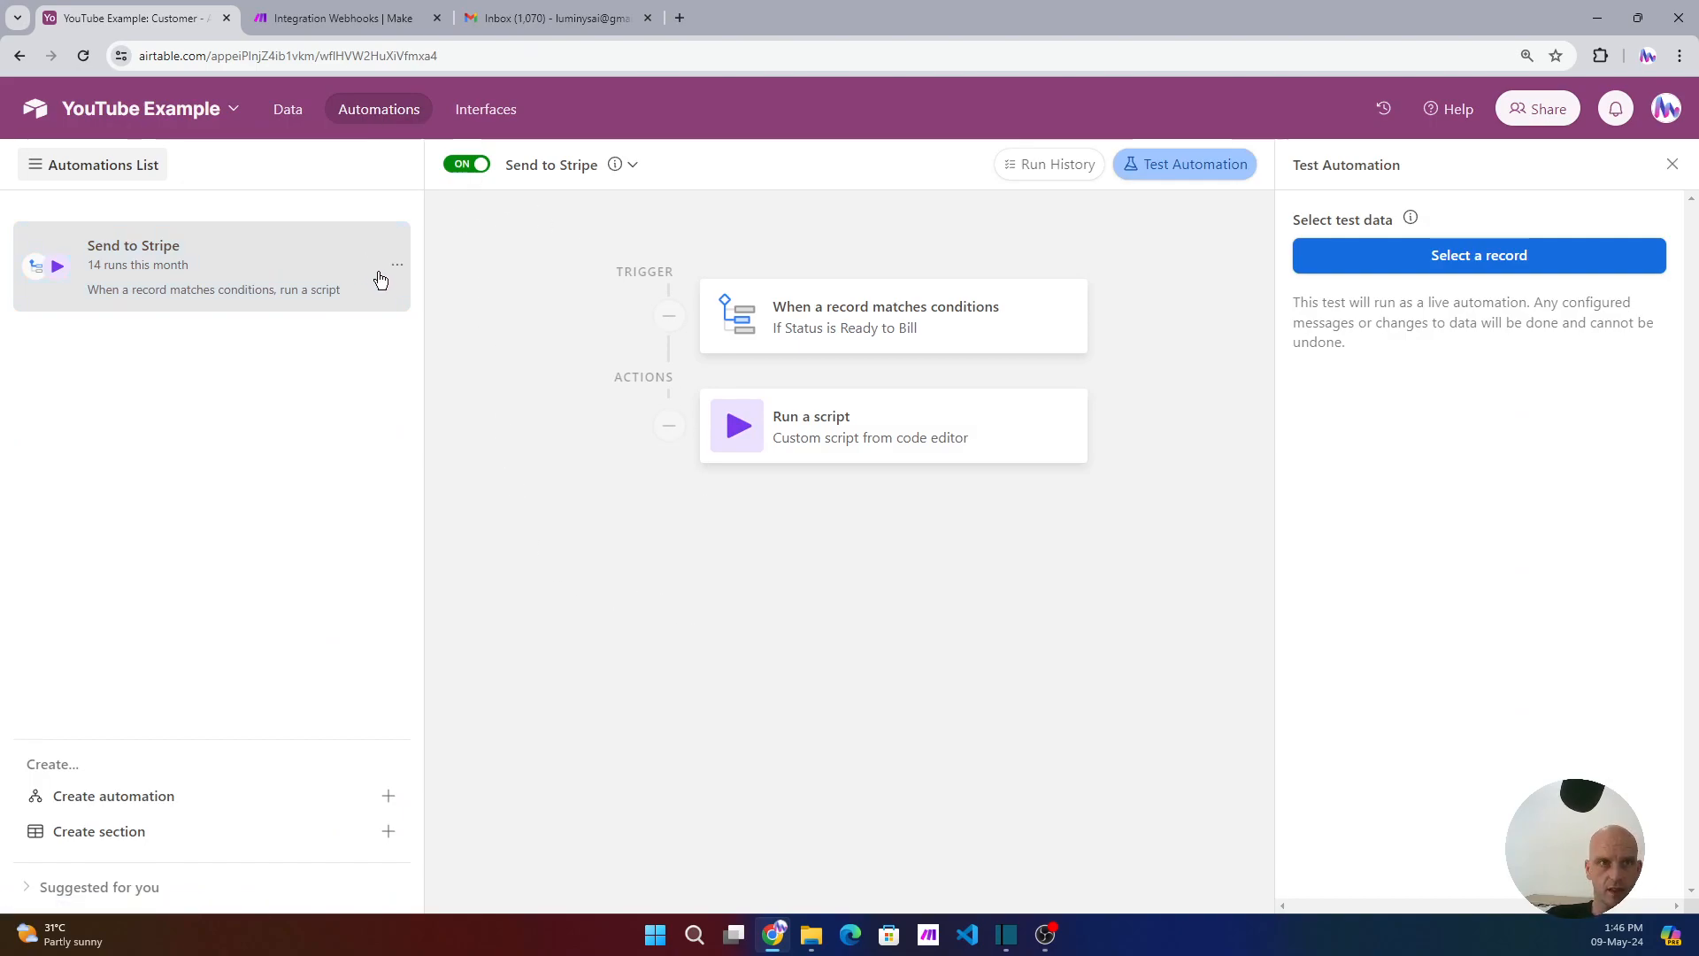
click(457, 167)
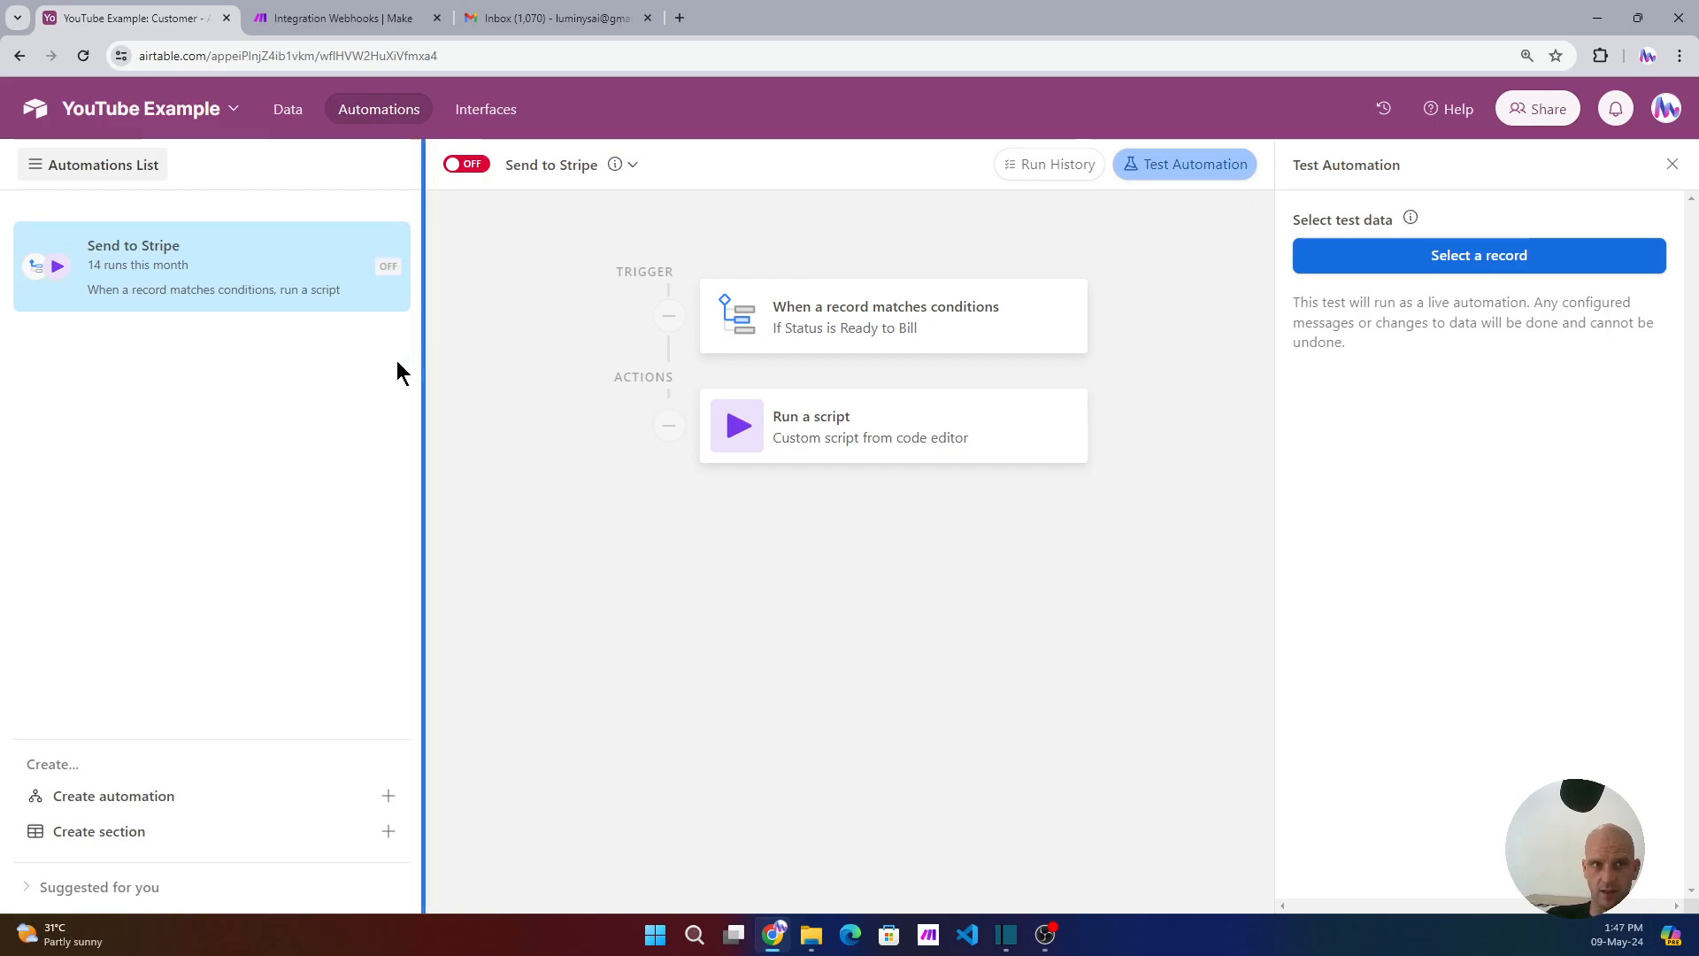
click(397, 268)
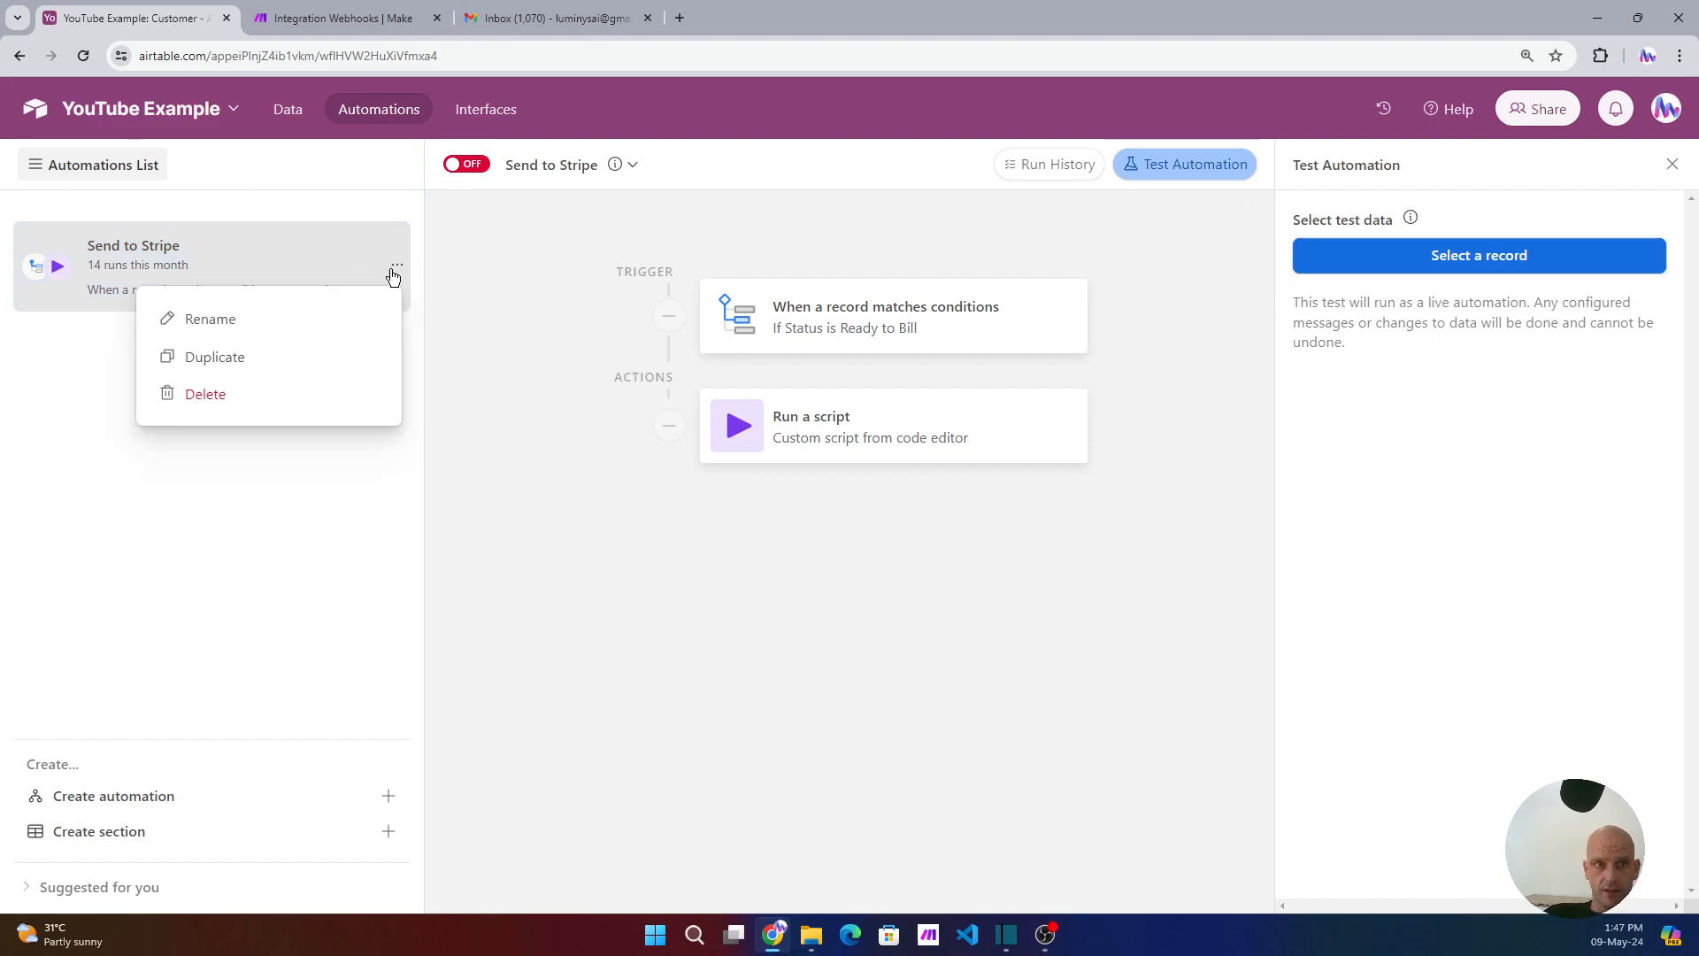
click(210, 363)
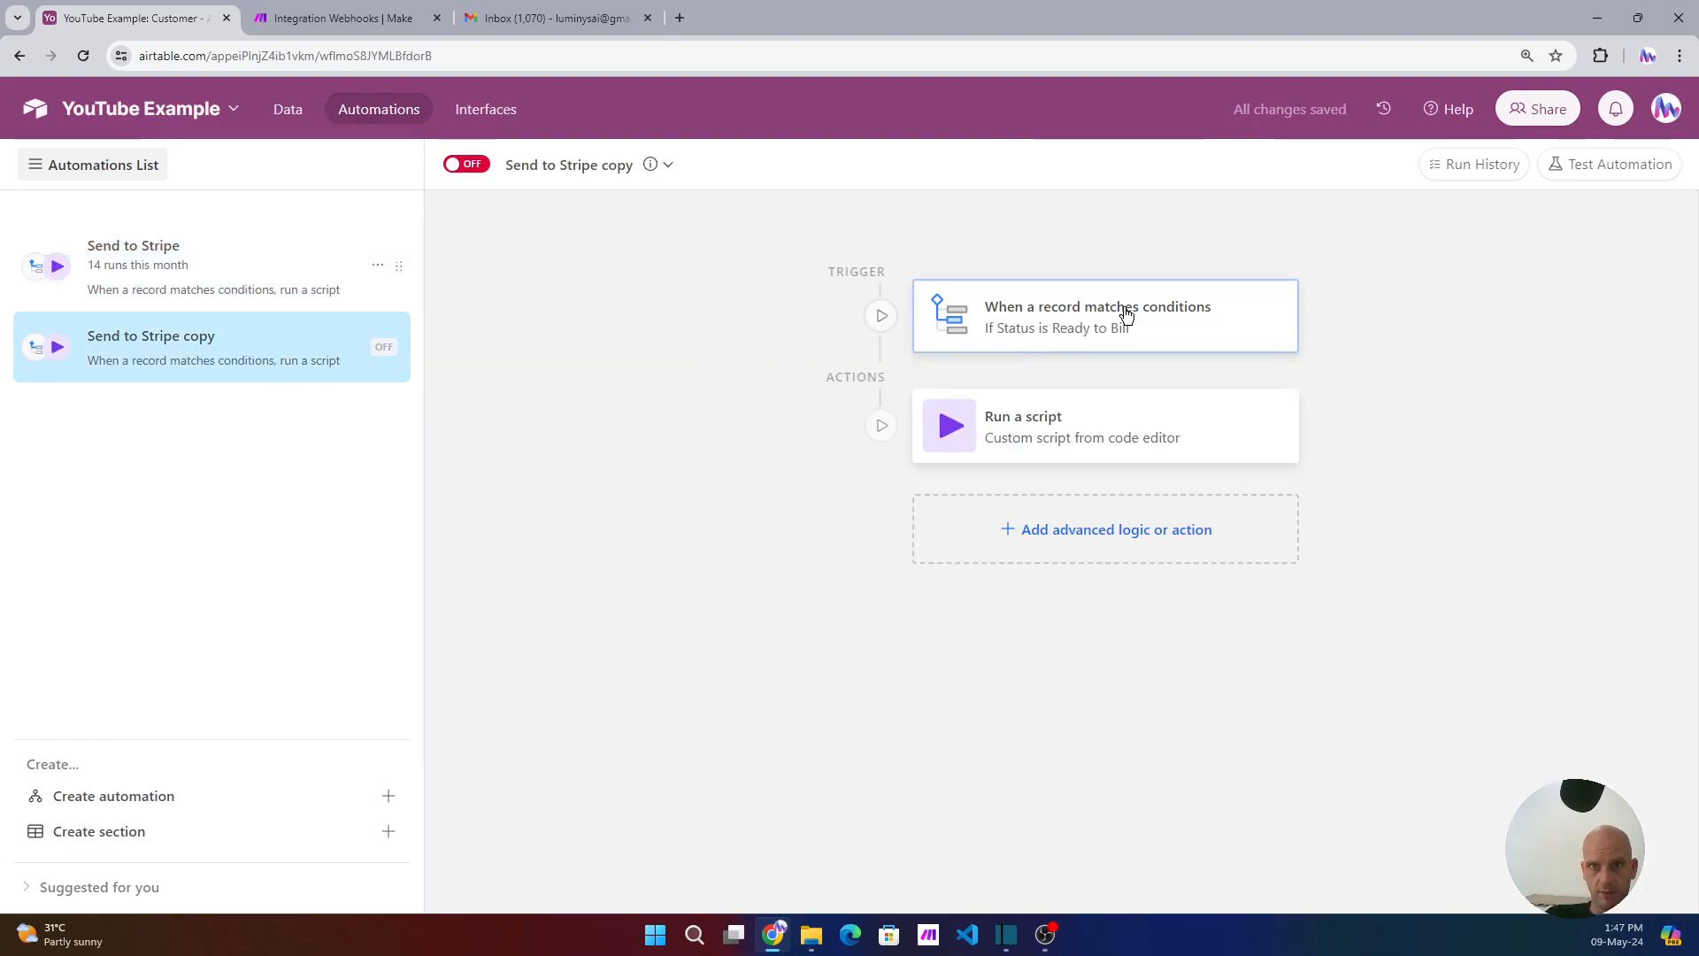
click(1127, 315)
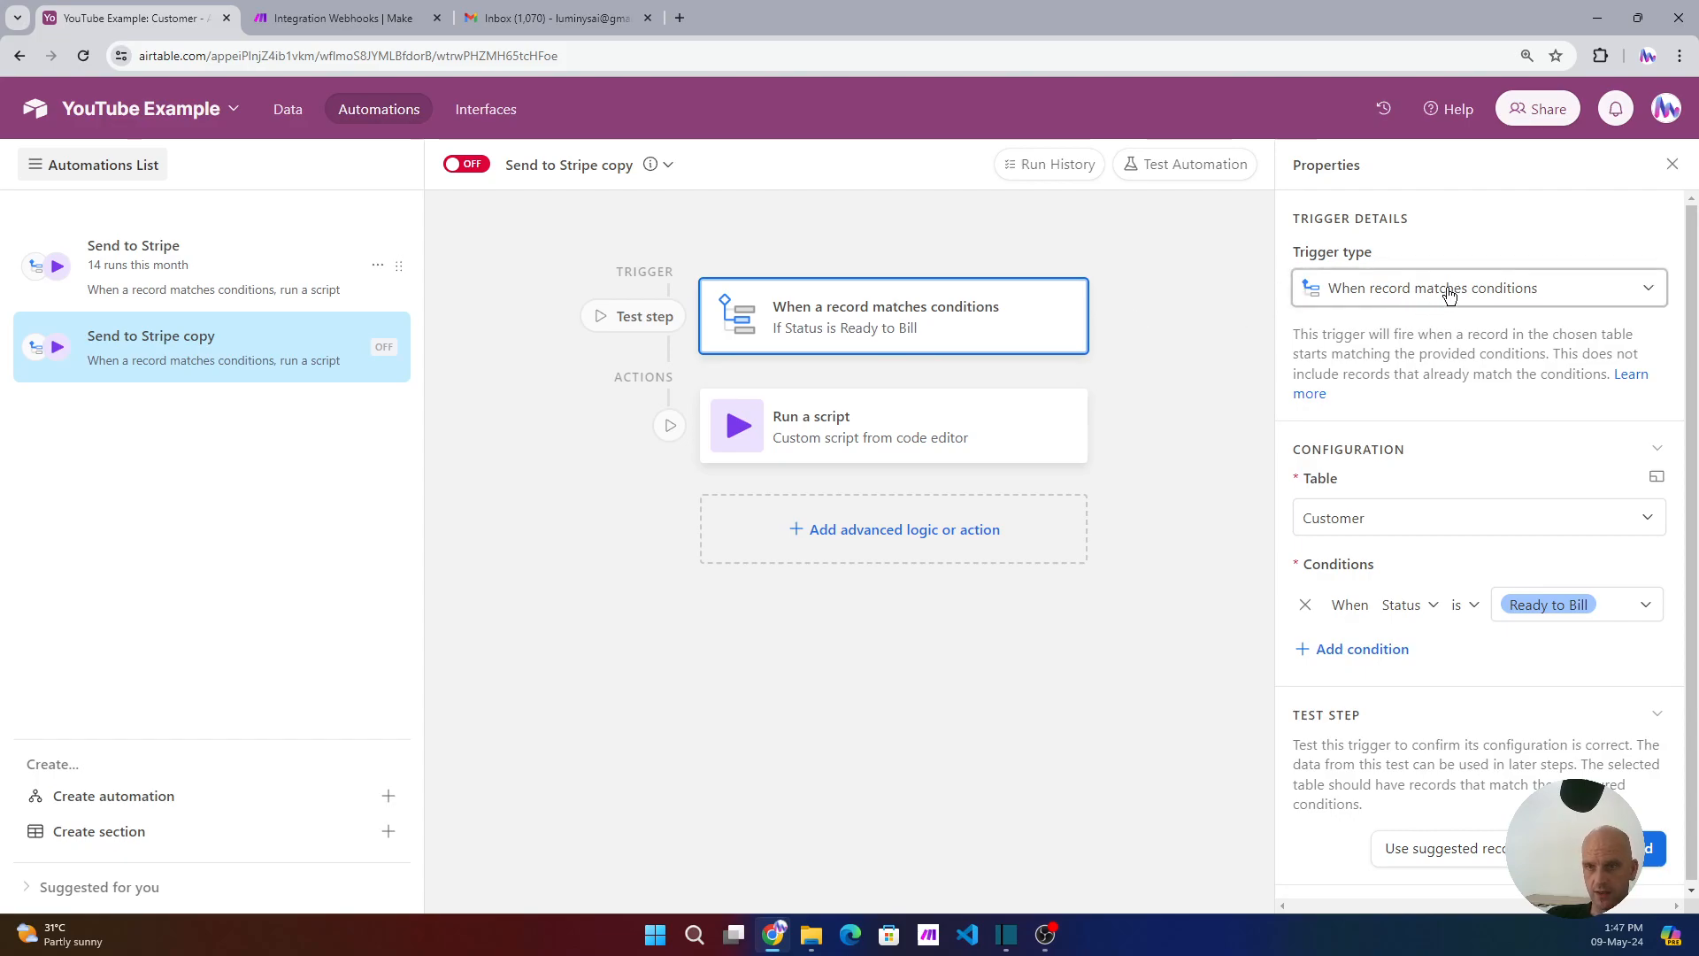
- Set the copied trigger's table to Customer and bring up the Run a script action
click(1472, 526)
click(1320, 597)
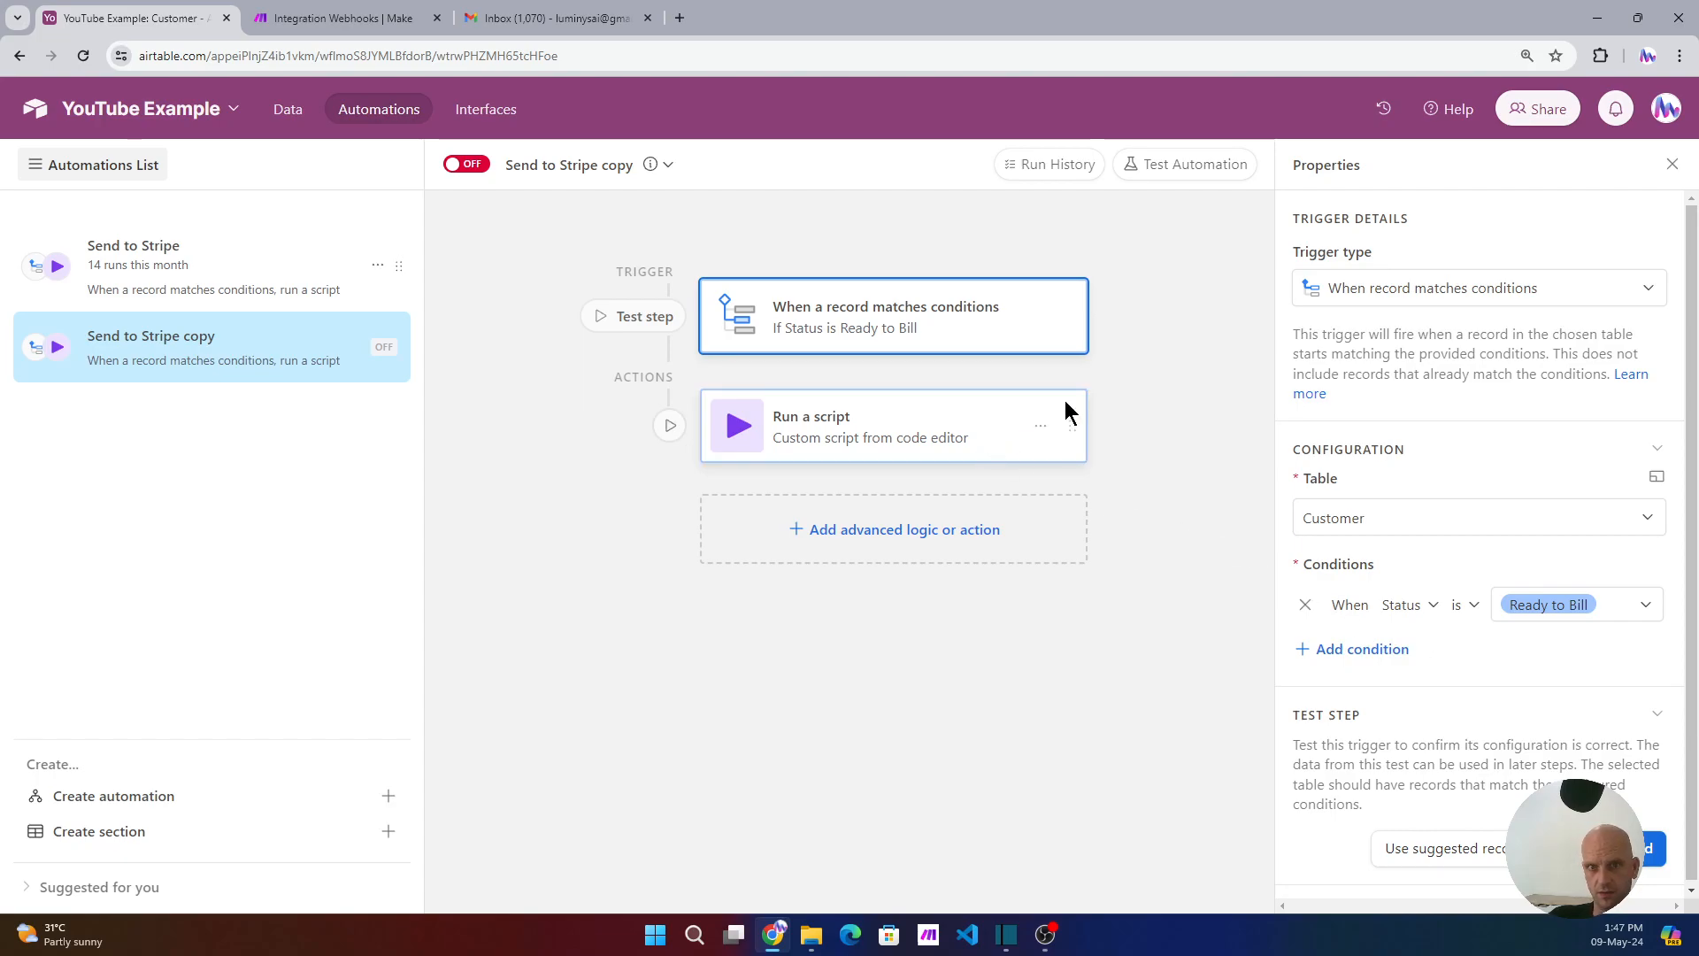
click(827, 433)
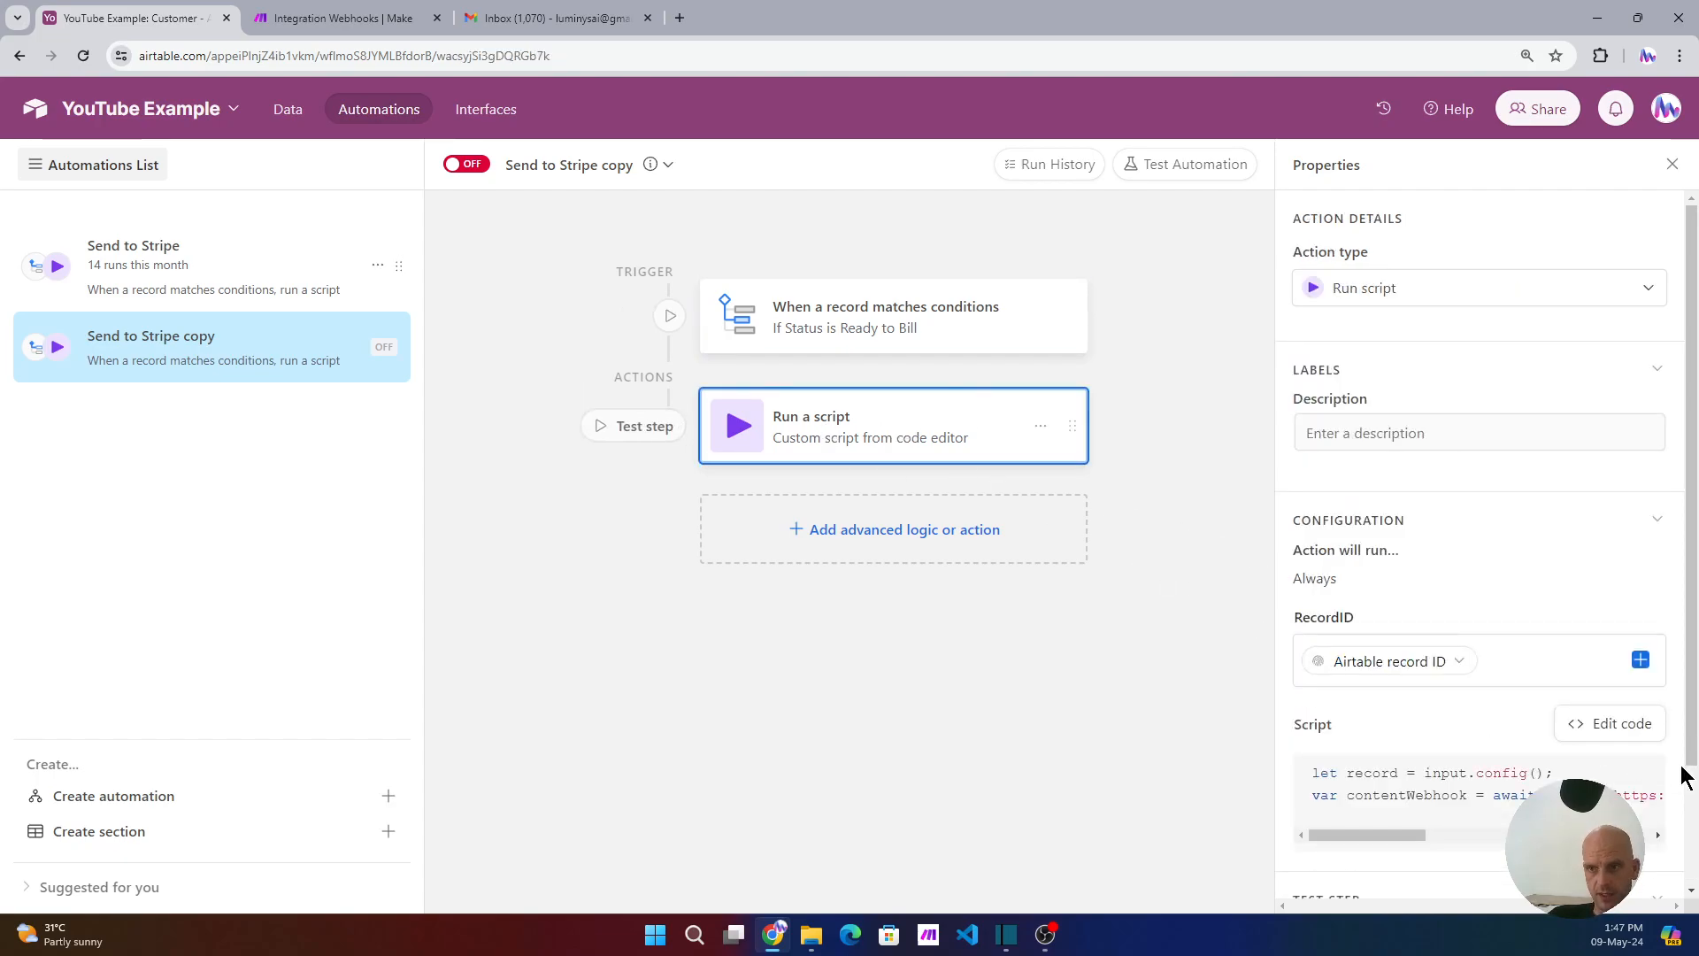
- Replace the old webhook address in the script with the copied Make webhook address
click(1604, 732)
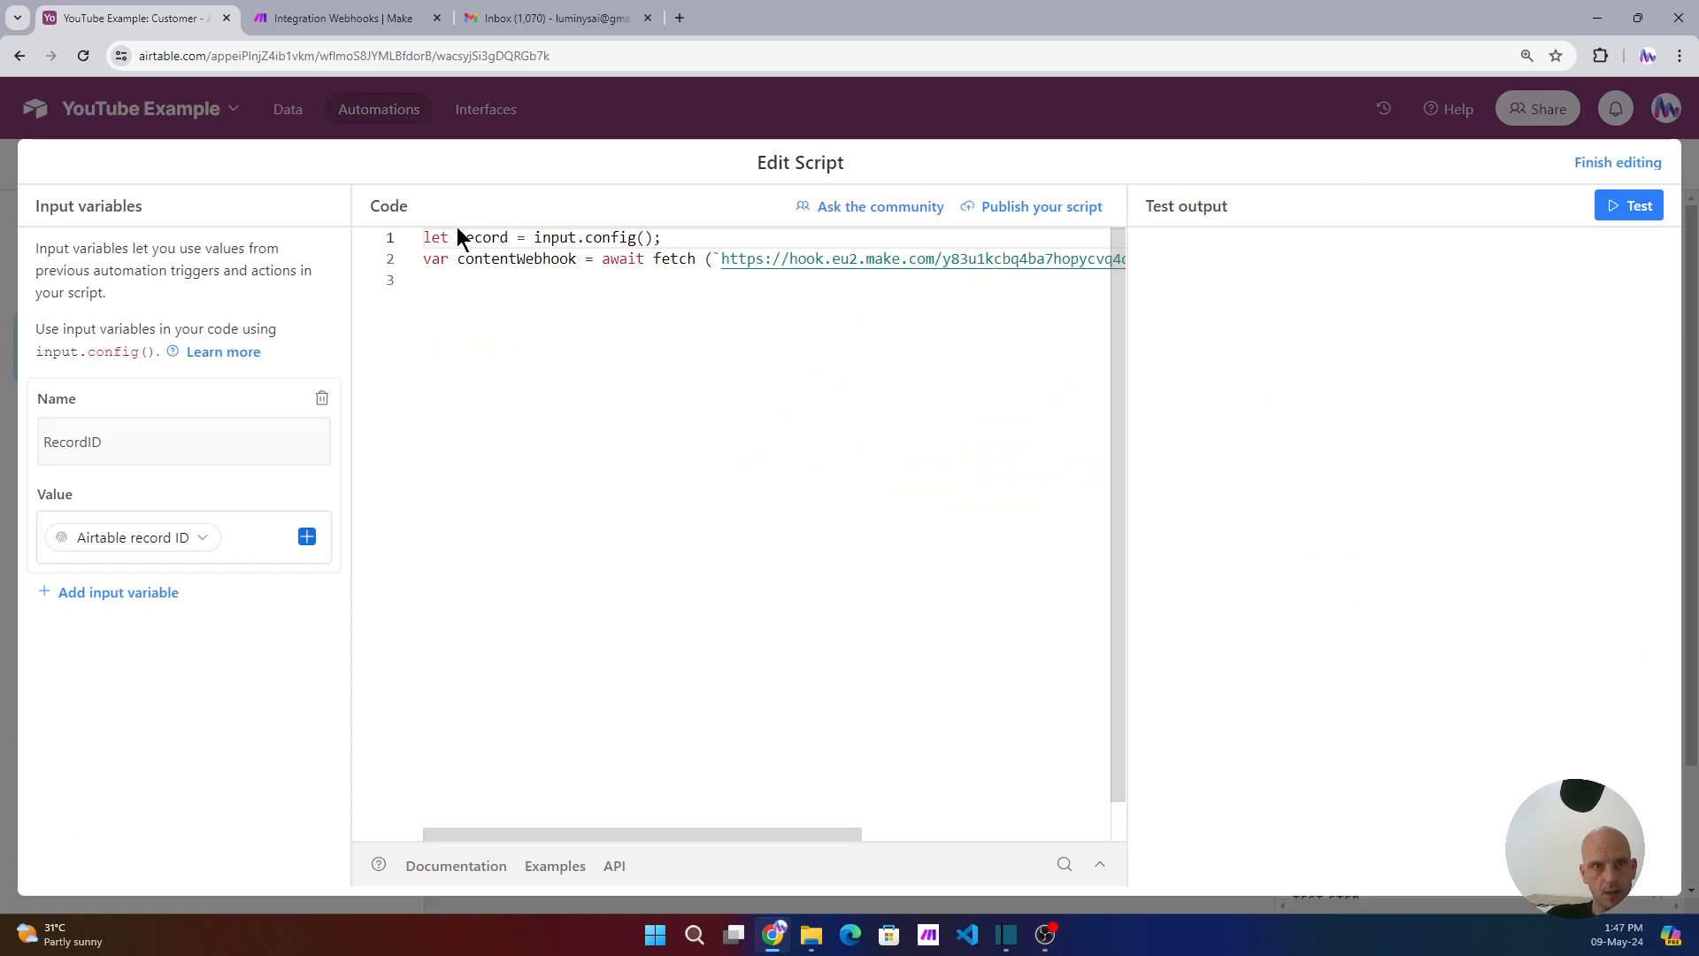
mouse_move(472, 238)
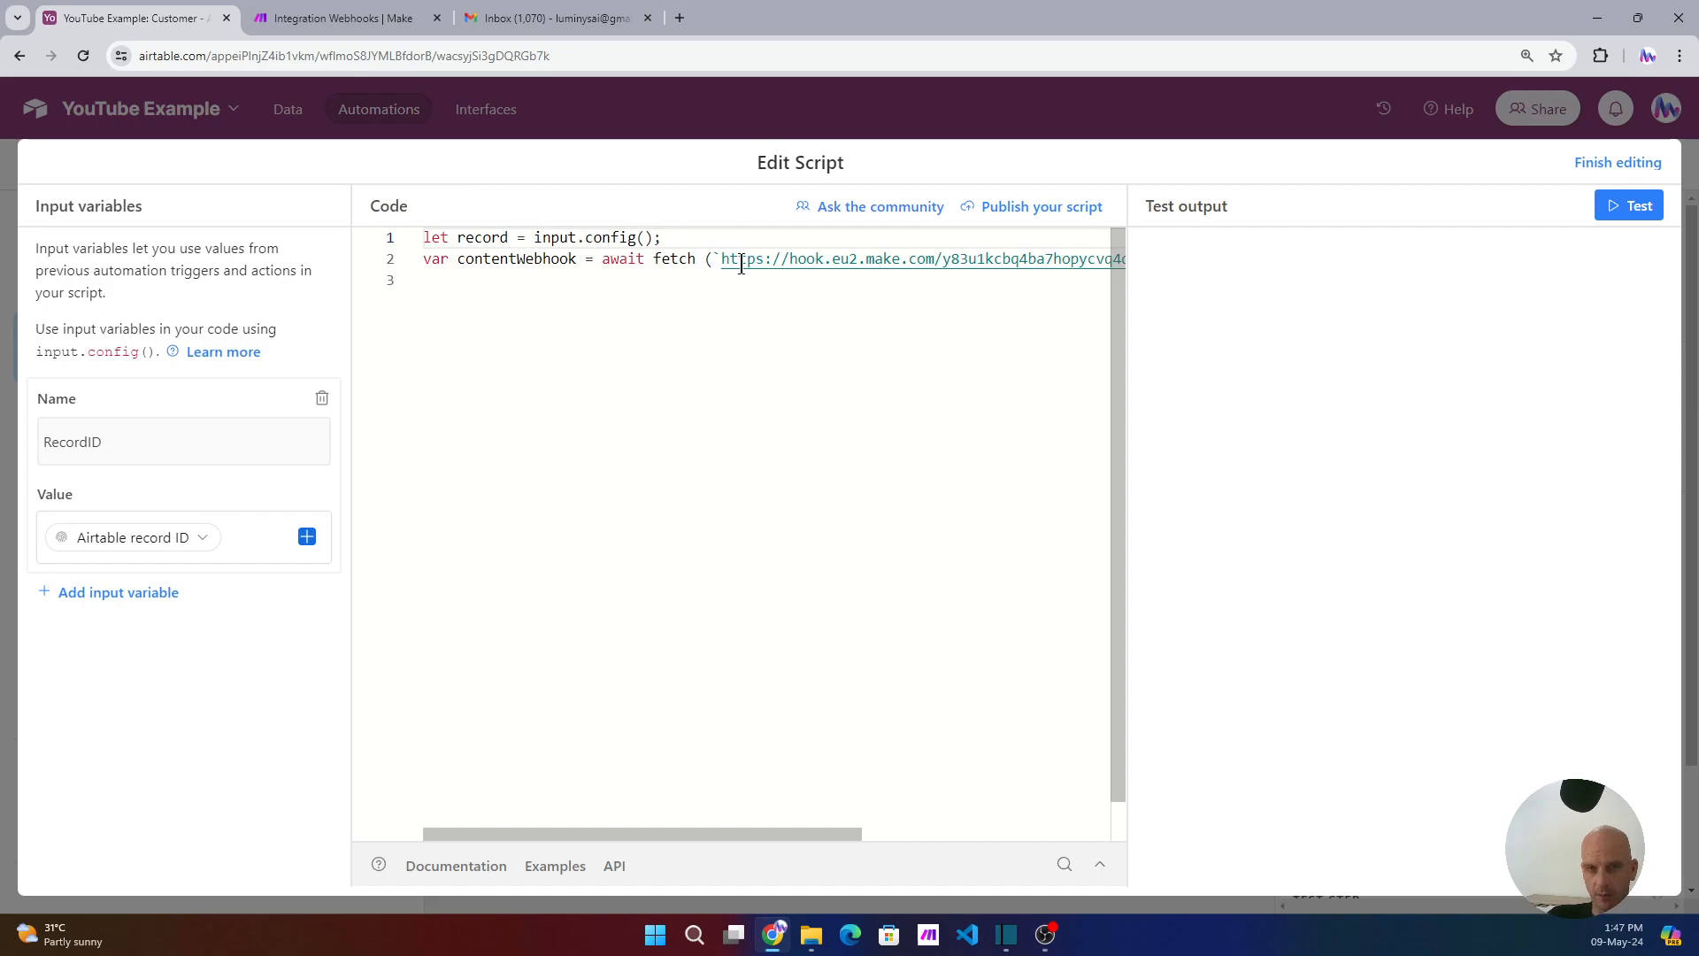
drag(782, 835, 945, 831)
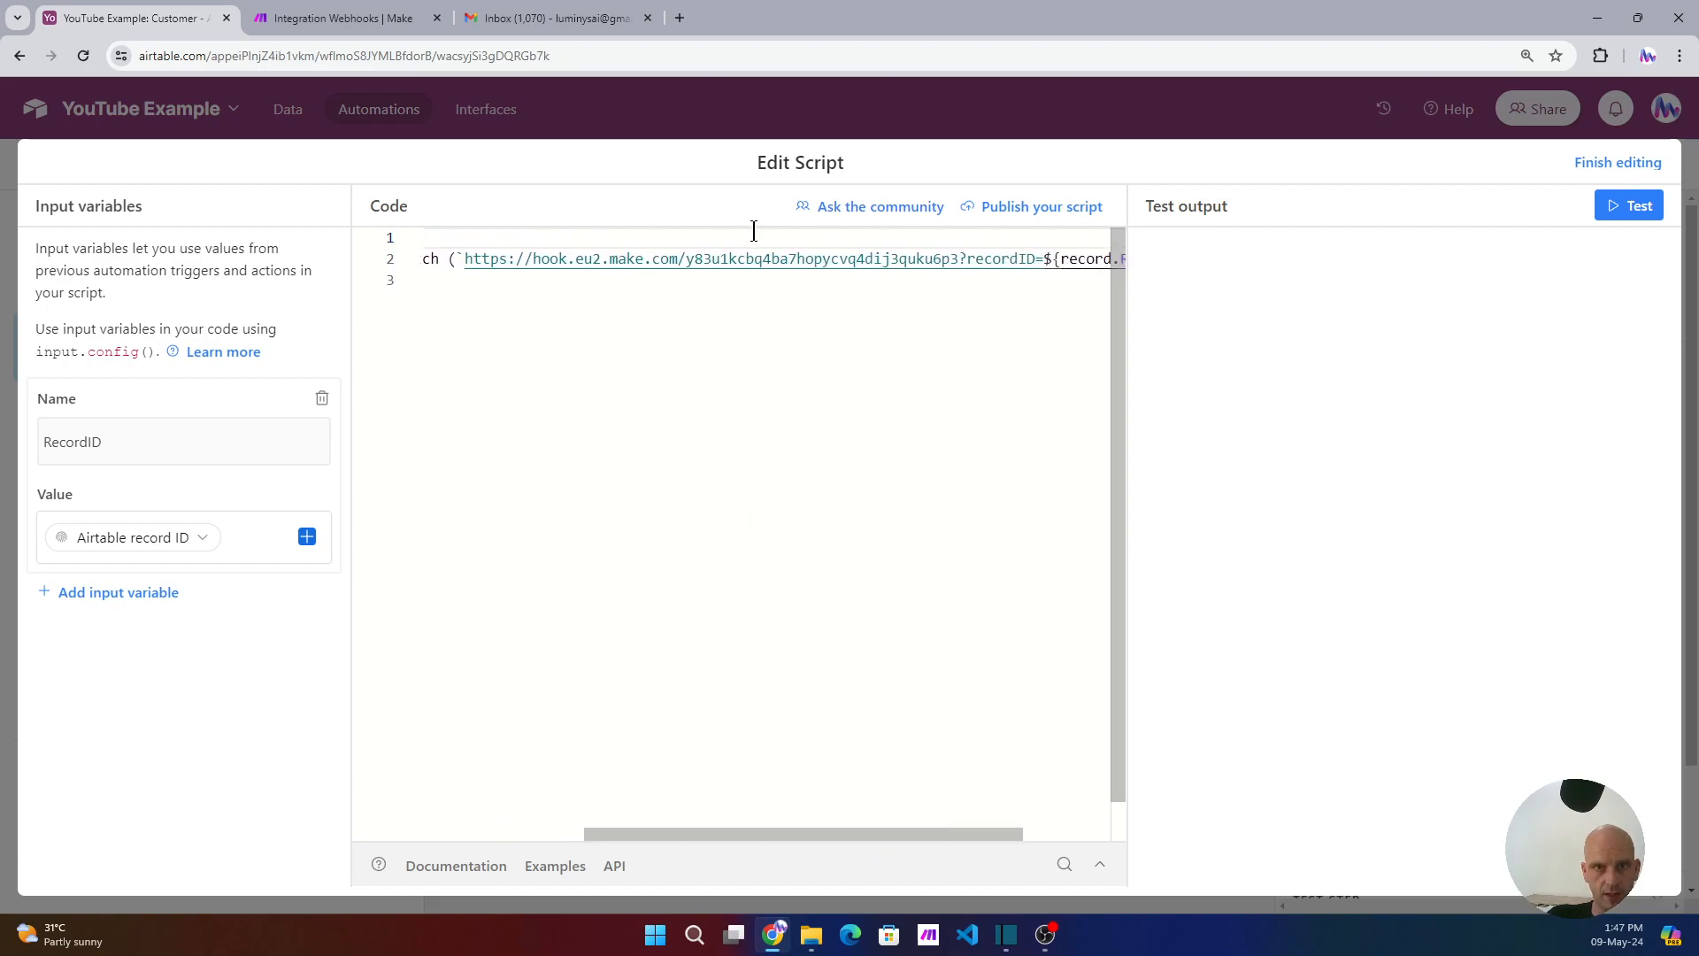
drag(960, 258, 468, 270)
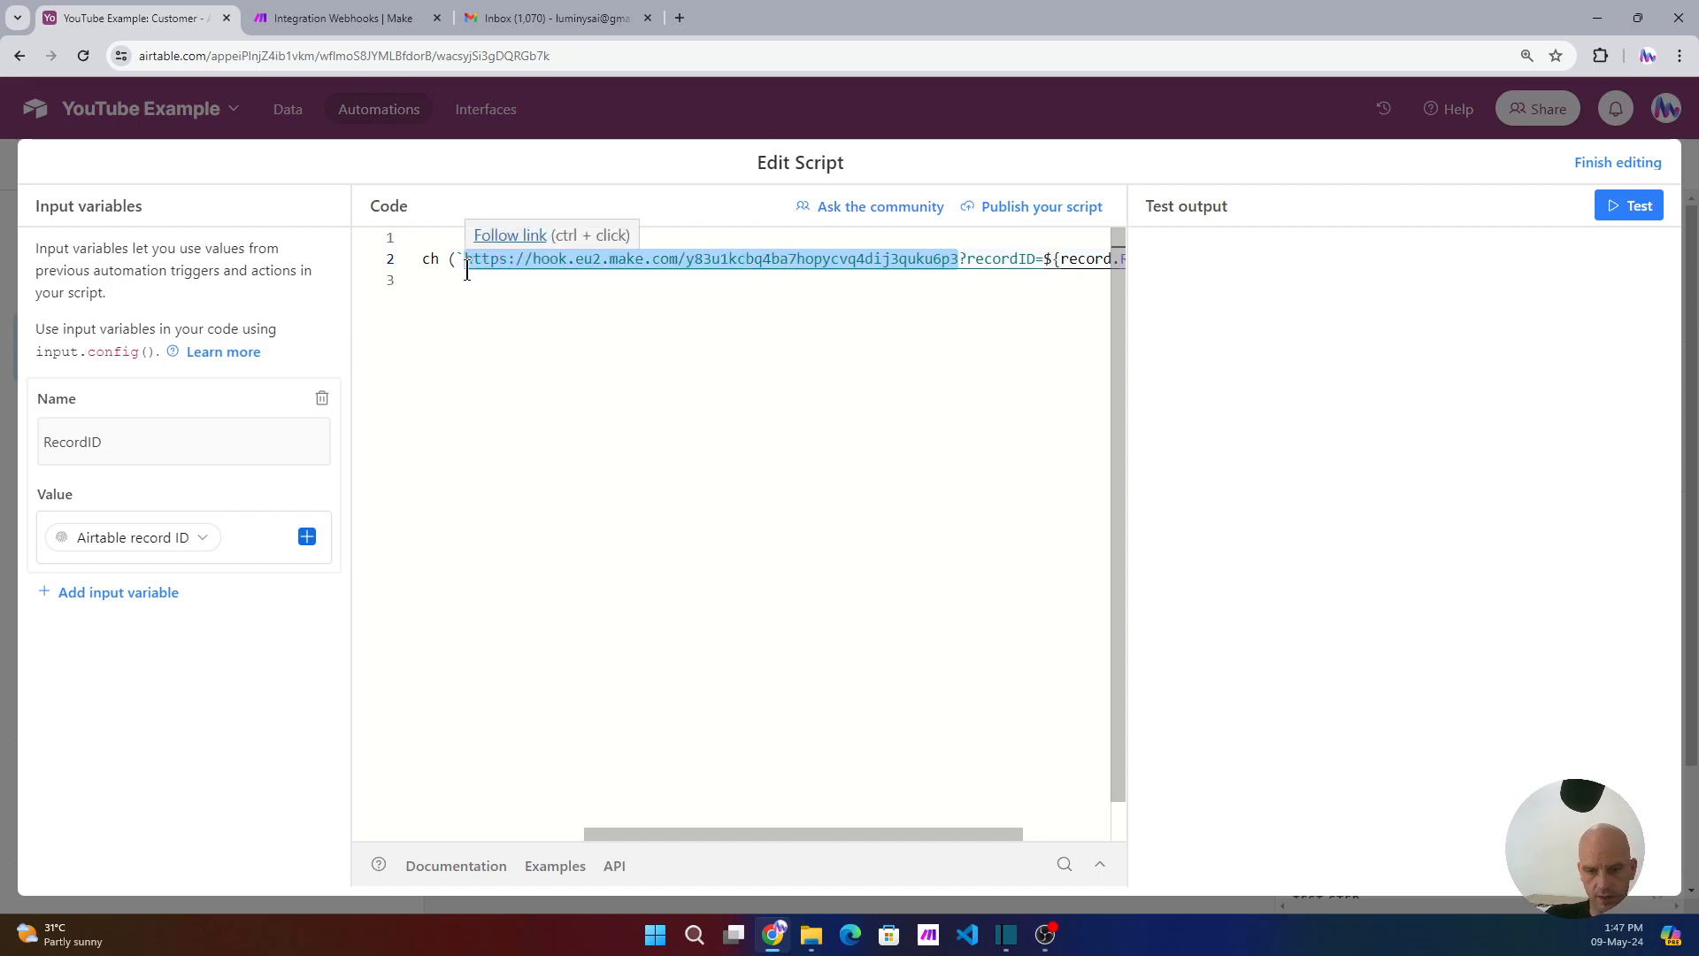
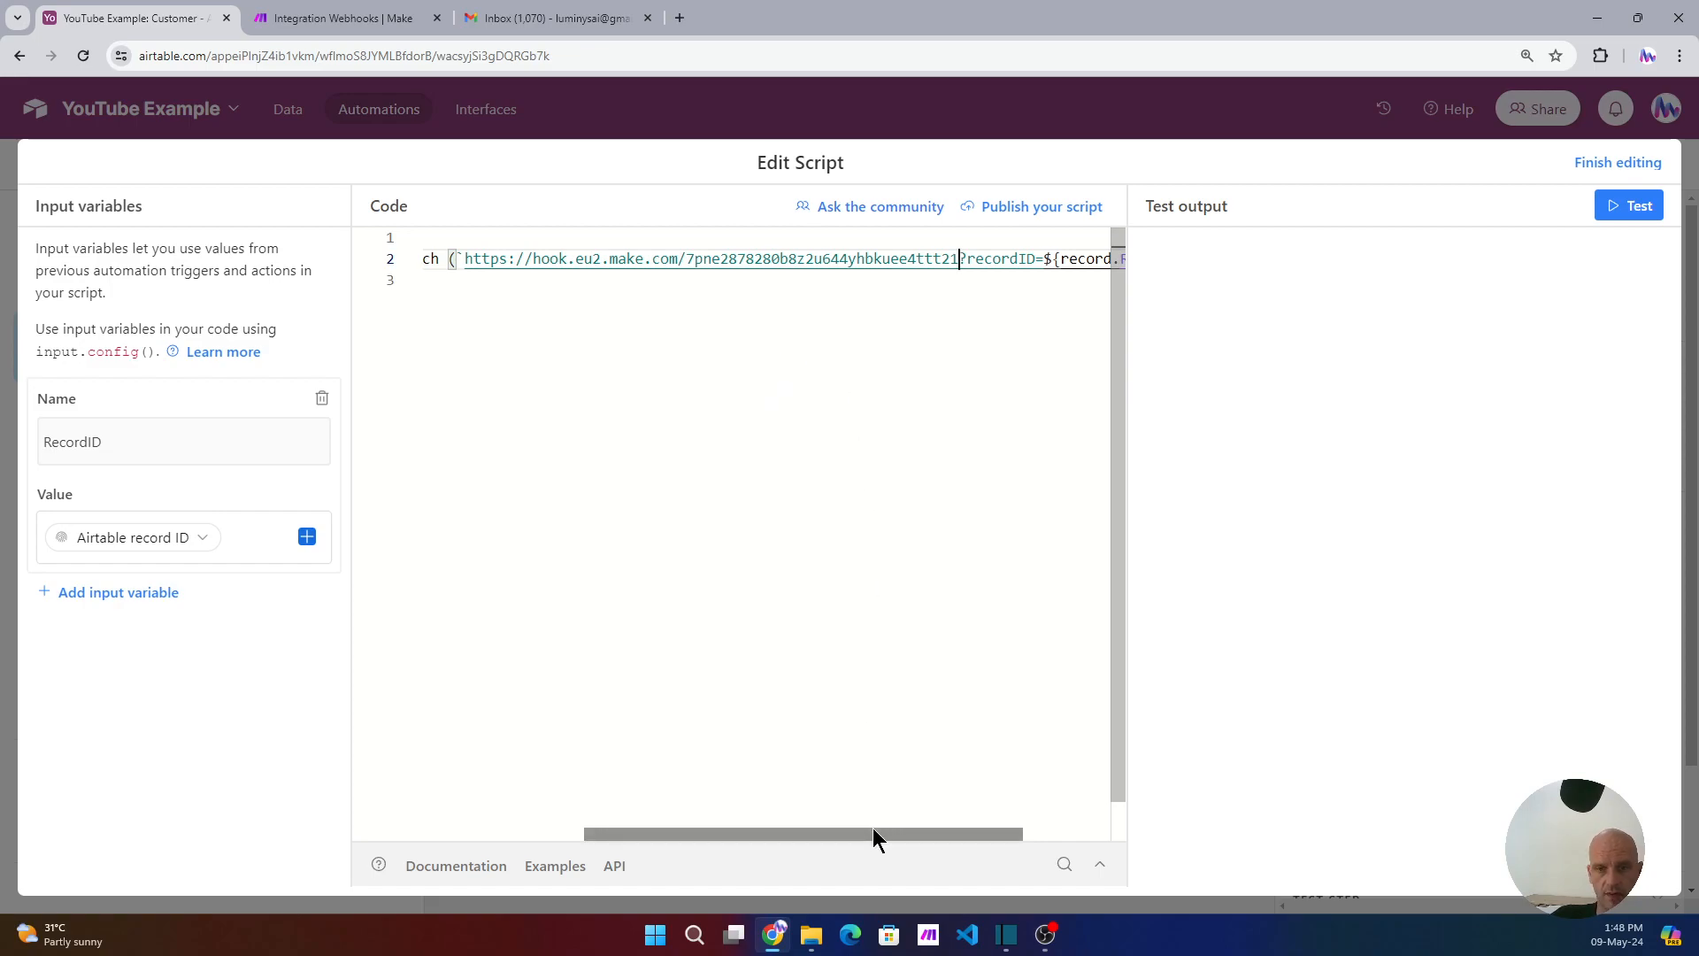
- Map the RecordID input variable to the matching record's Airtable record ID
click(213, 452)
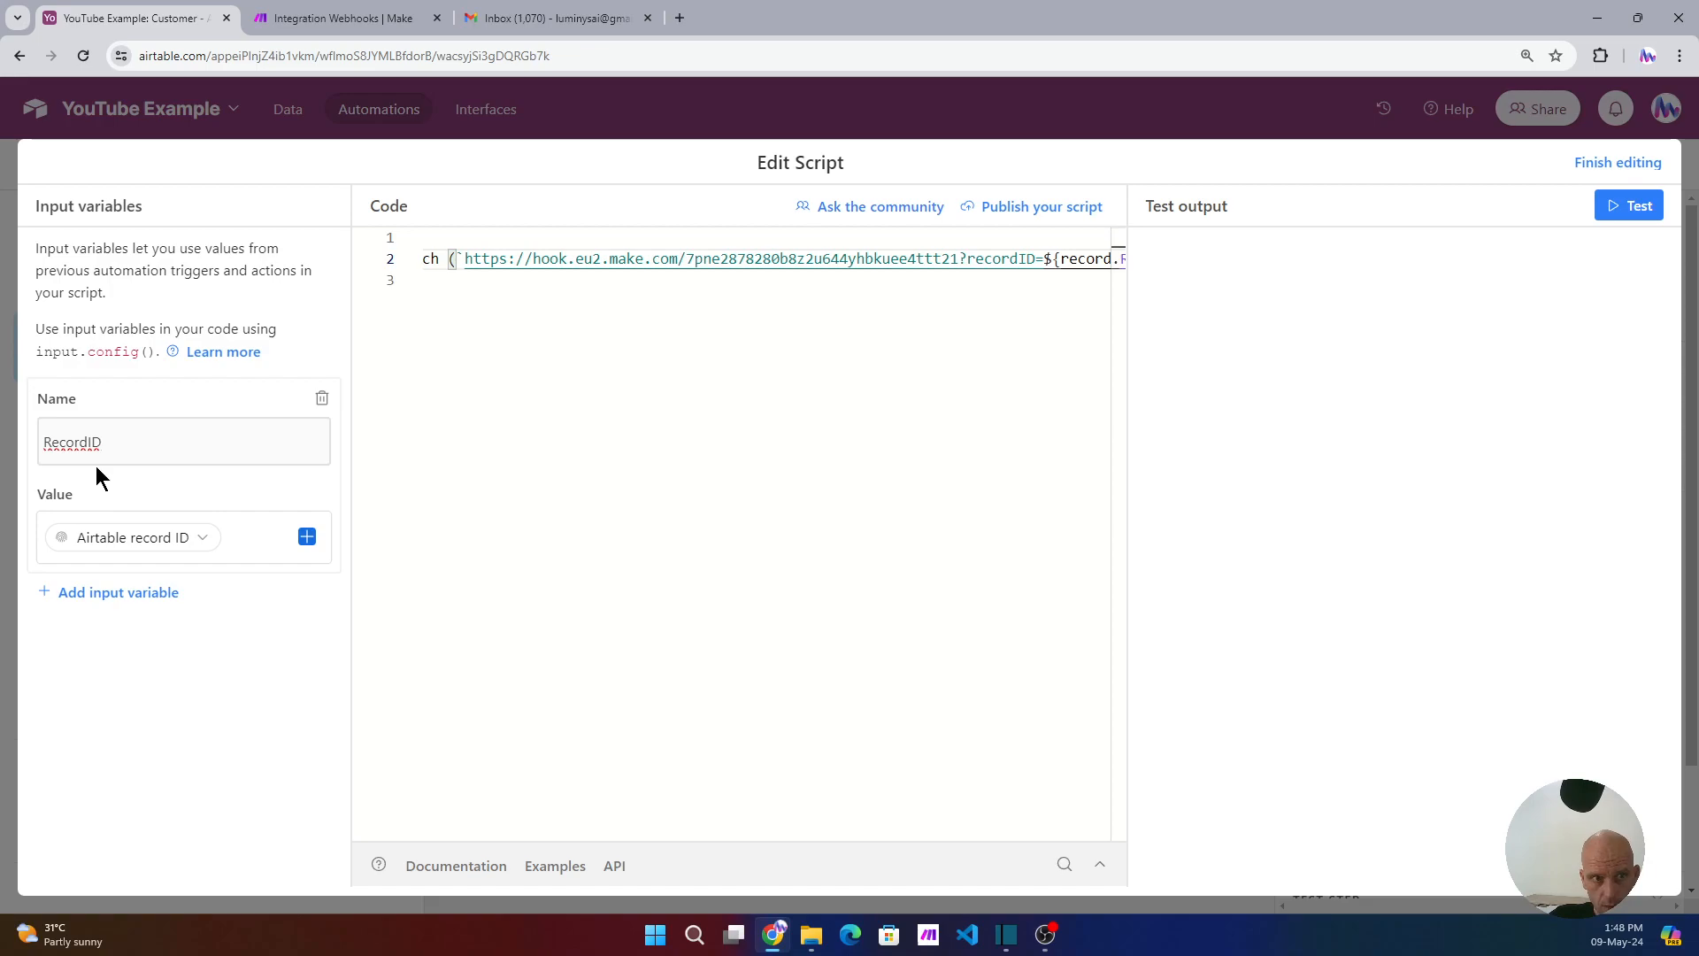
drag(864, 834, 881, 834)
click(307, 536)
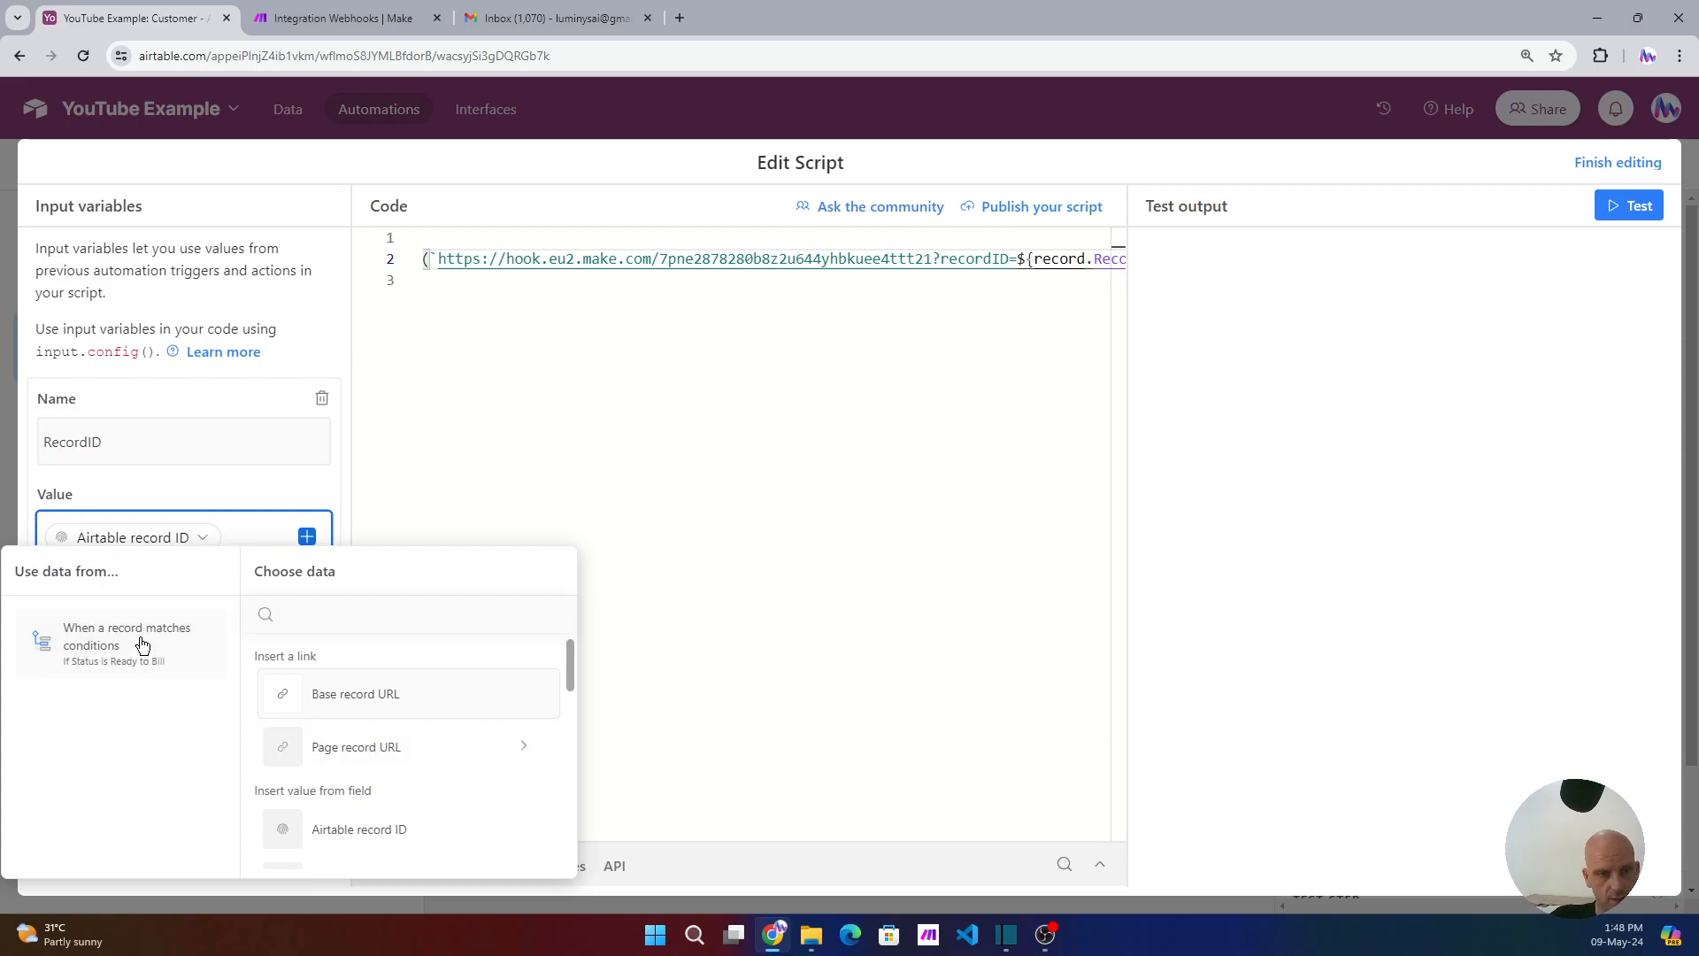
click(138, 635)
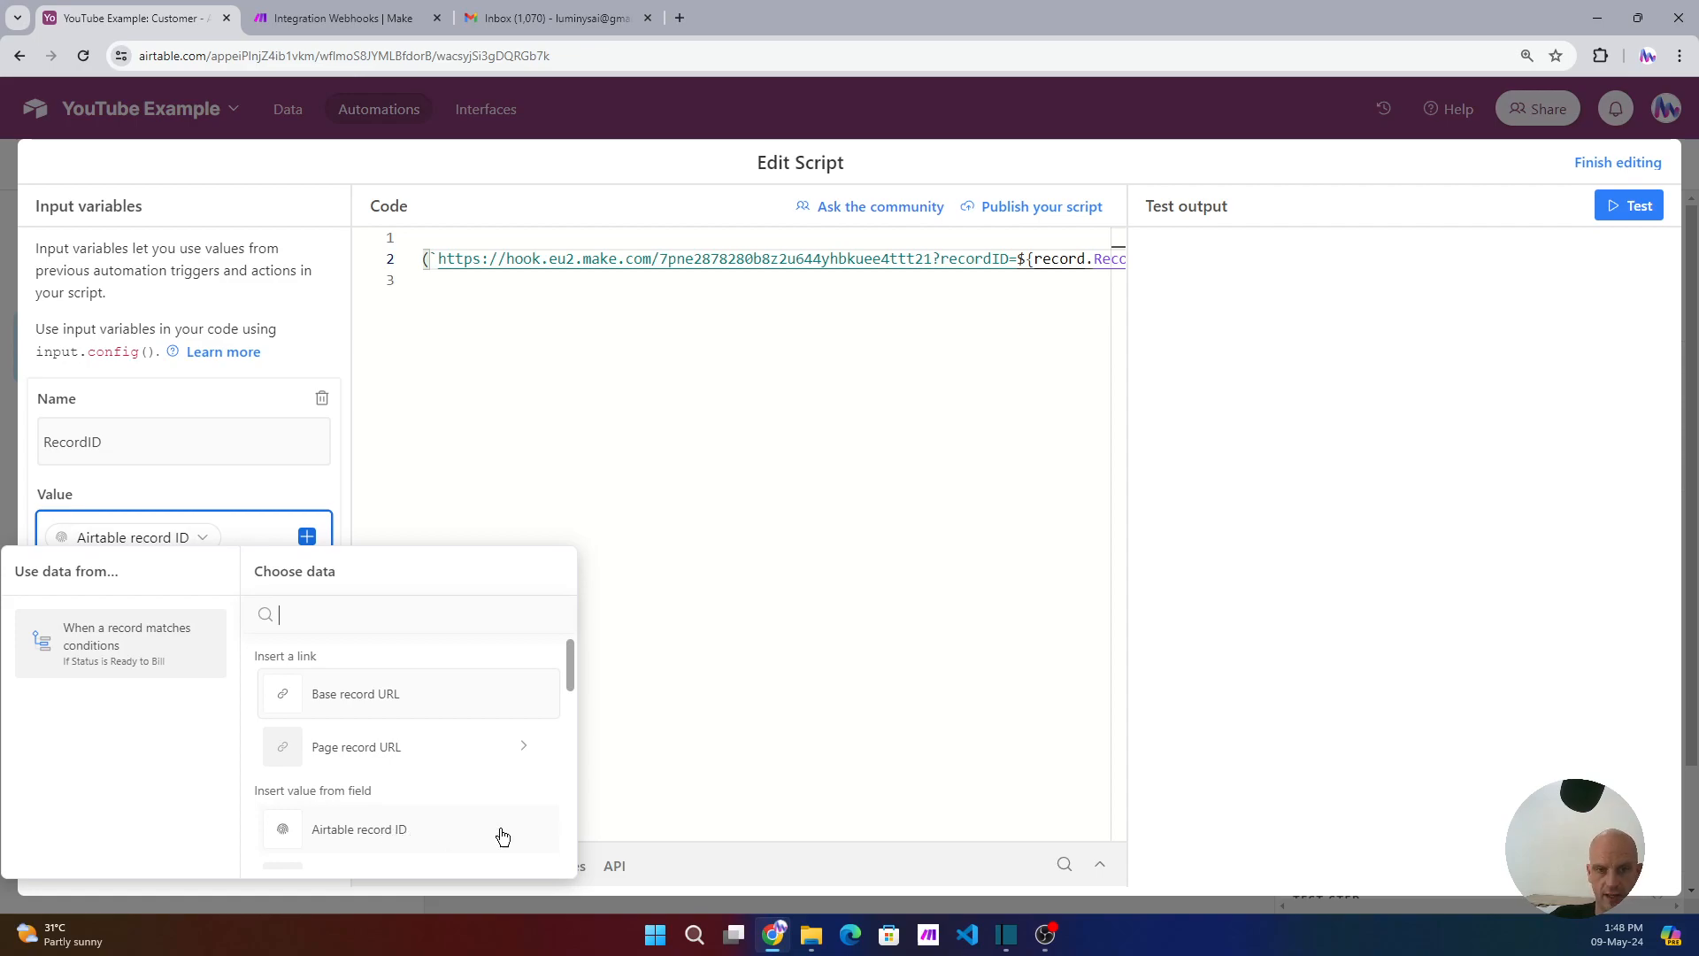
drag(872, 835, 1000, 815)
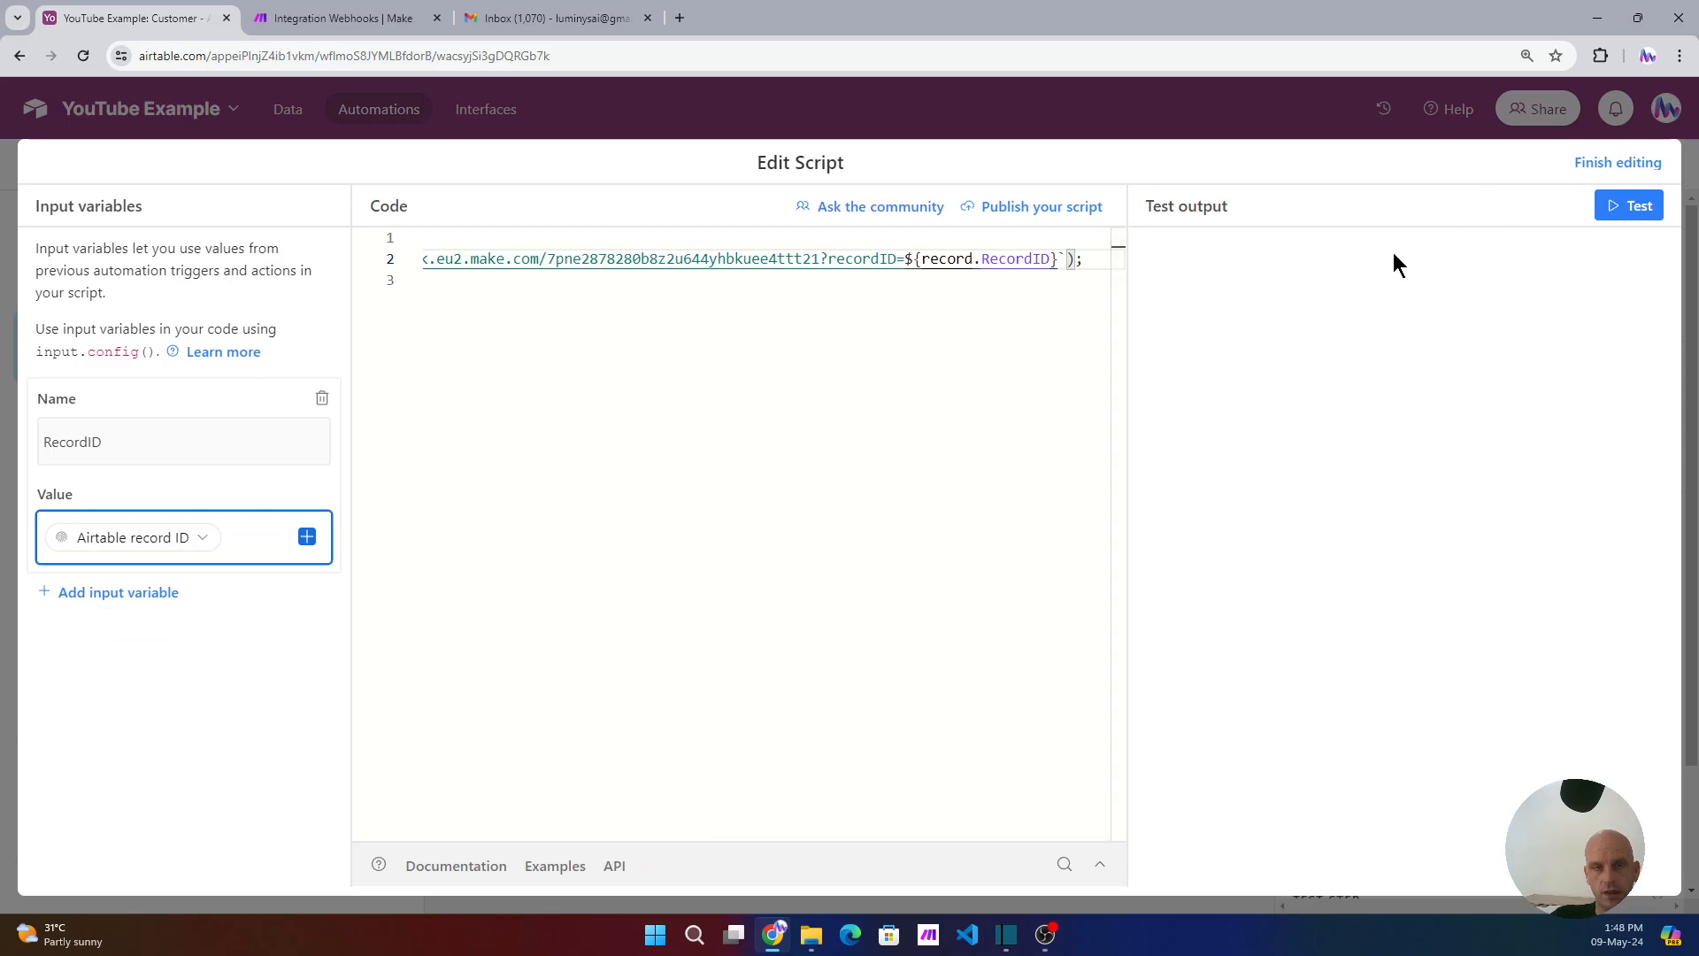
- In Make, close the webhook settings and run the scenario once to listen for data
click(370, 18)
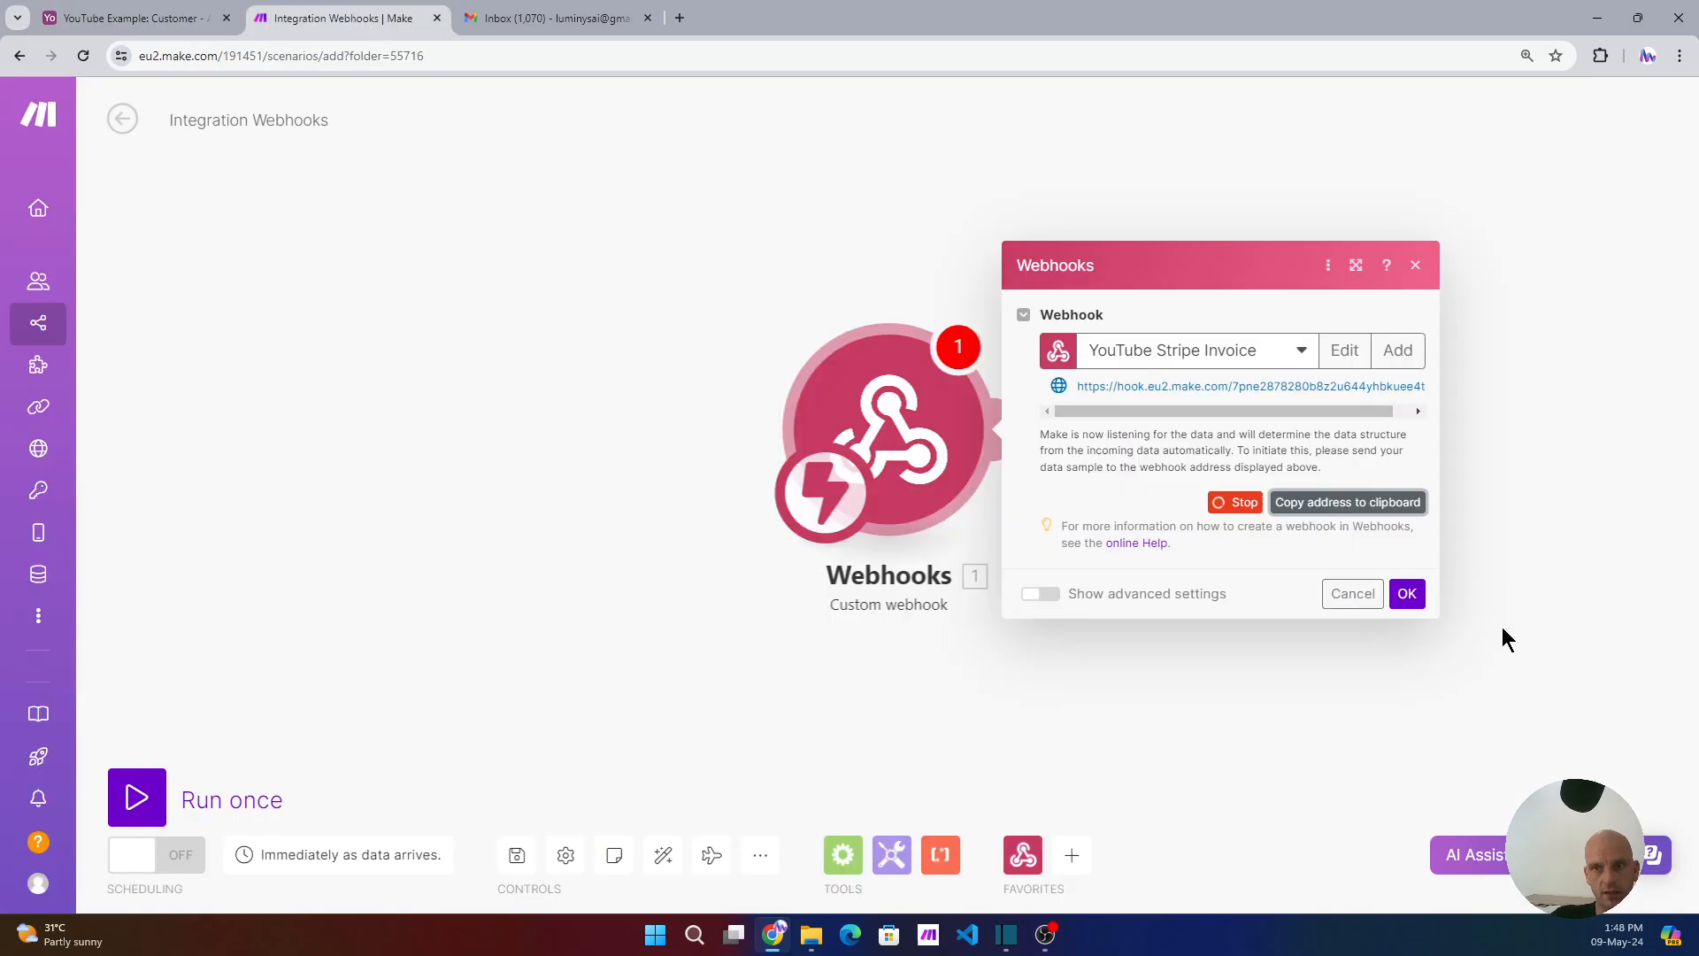
click(1409, 594)
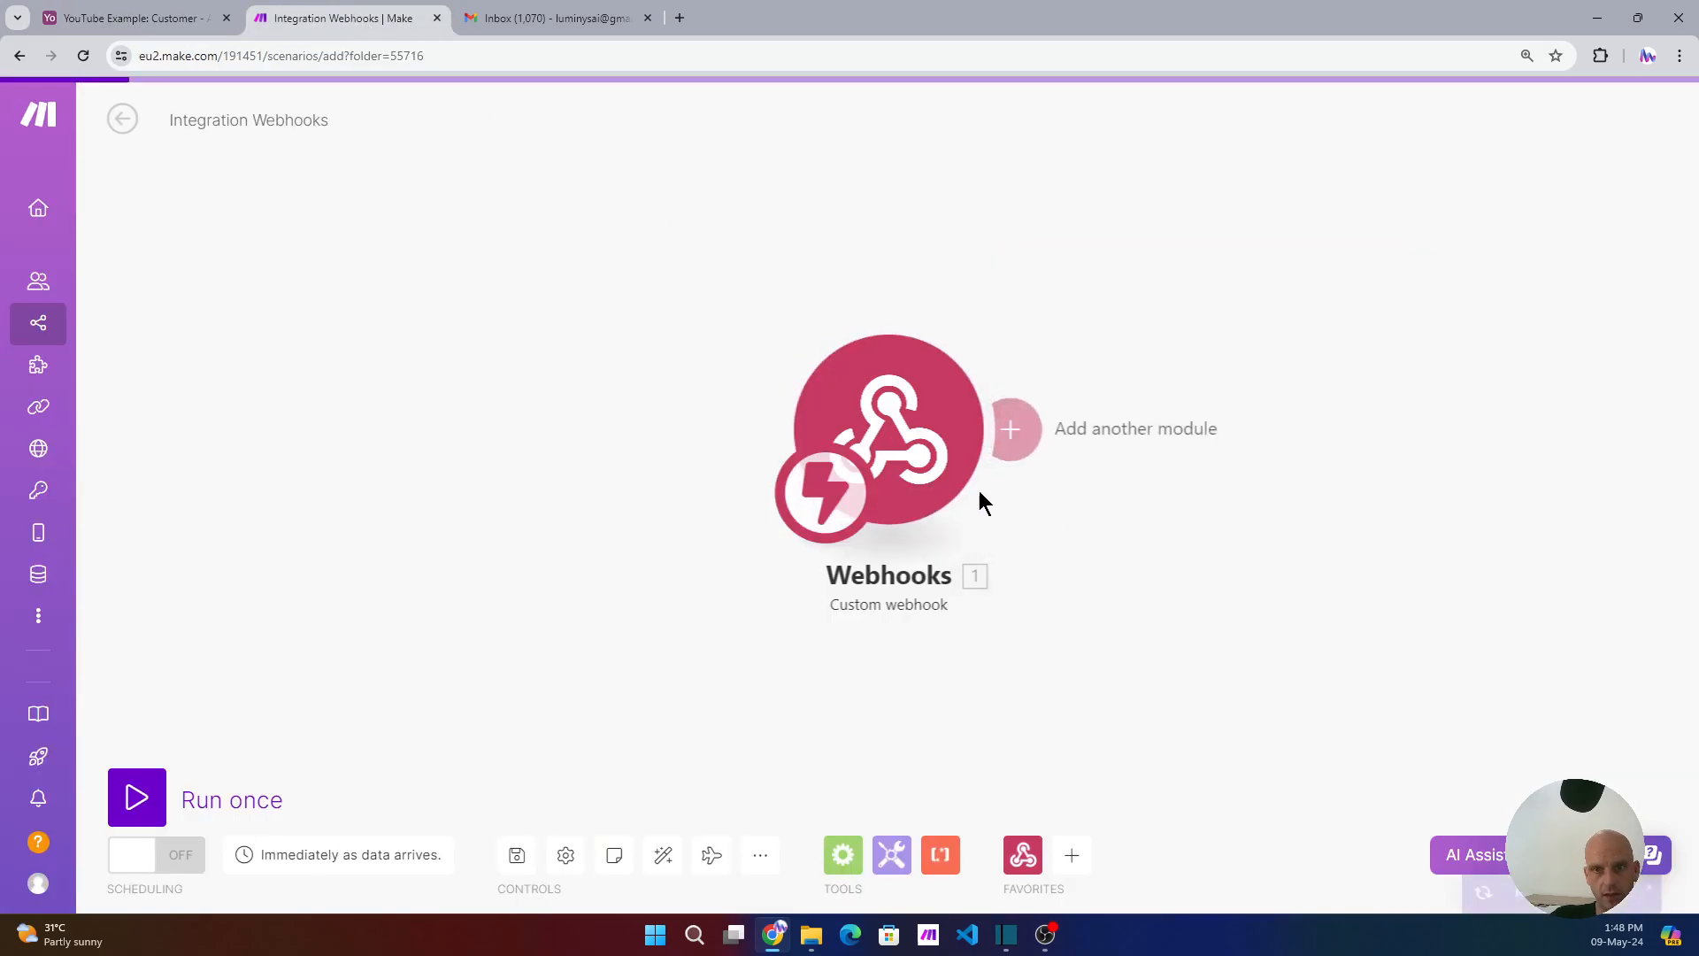
click(157, 779)
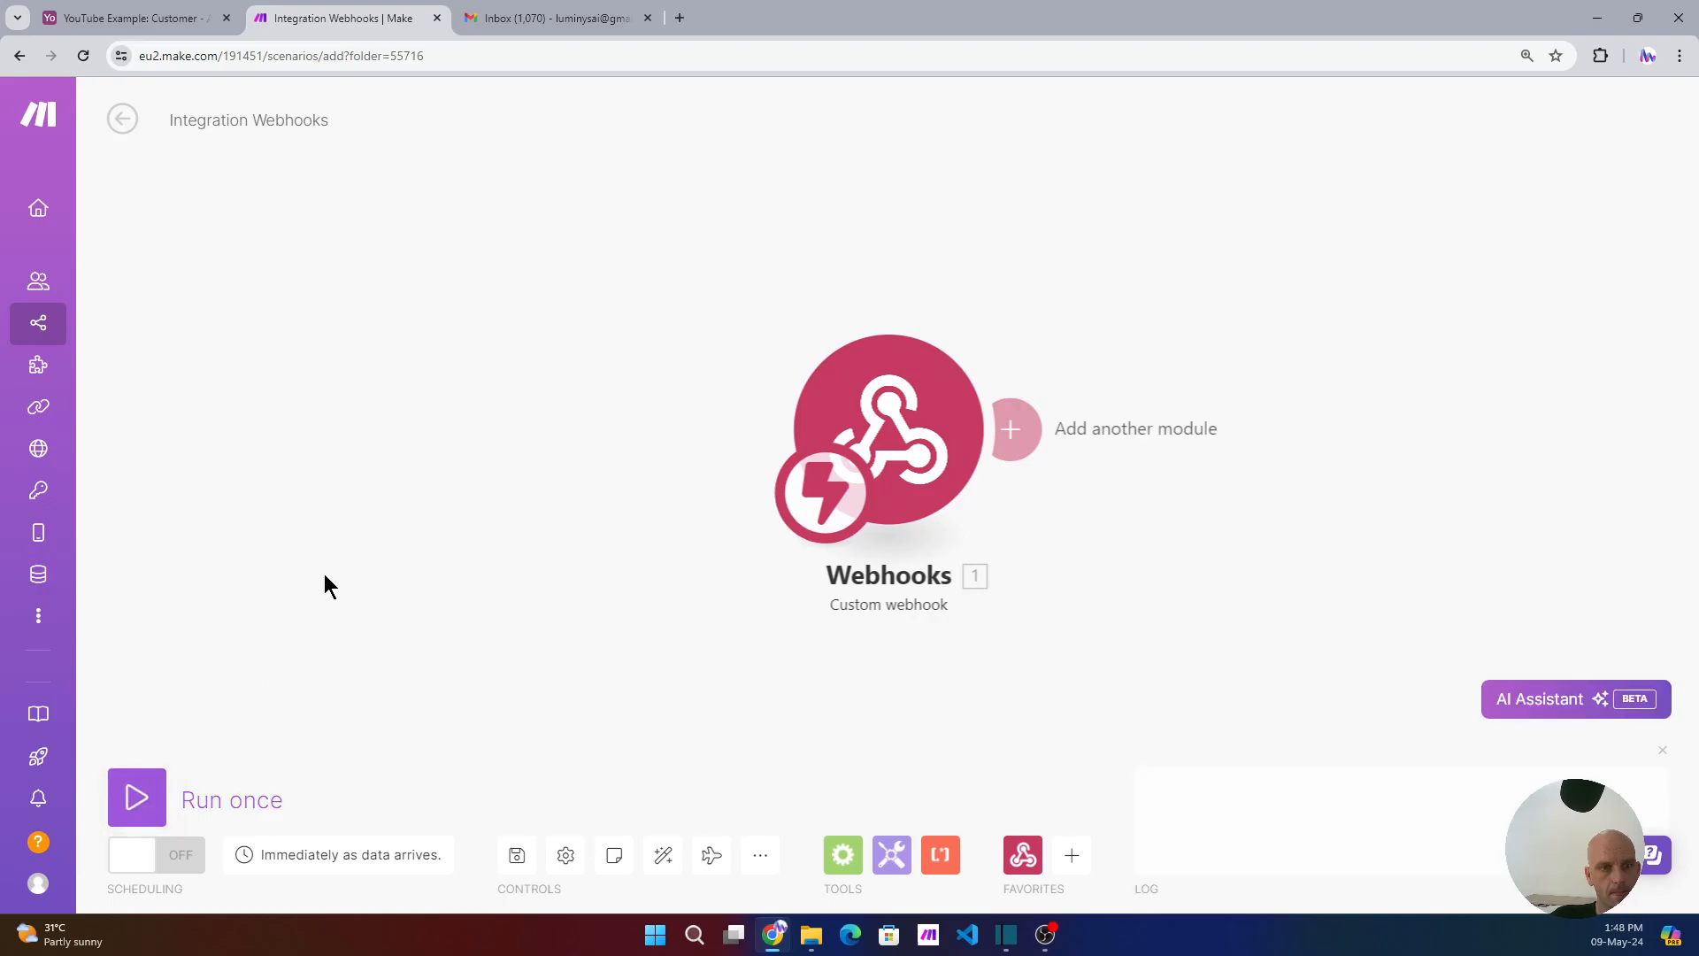
click(130, 18)
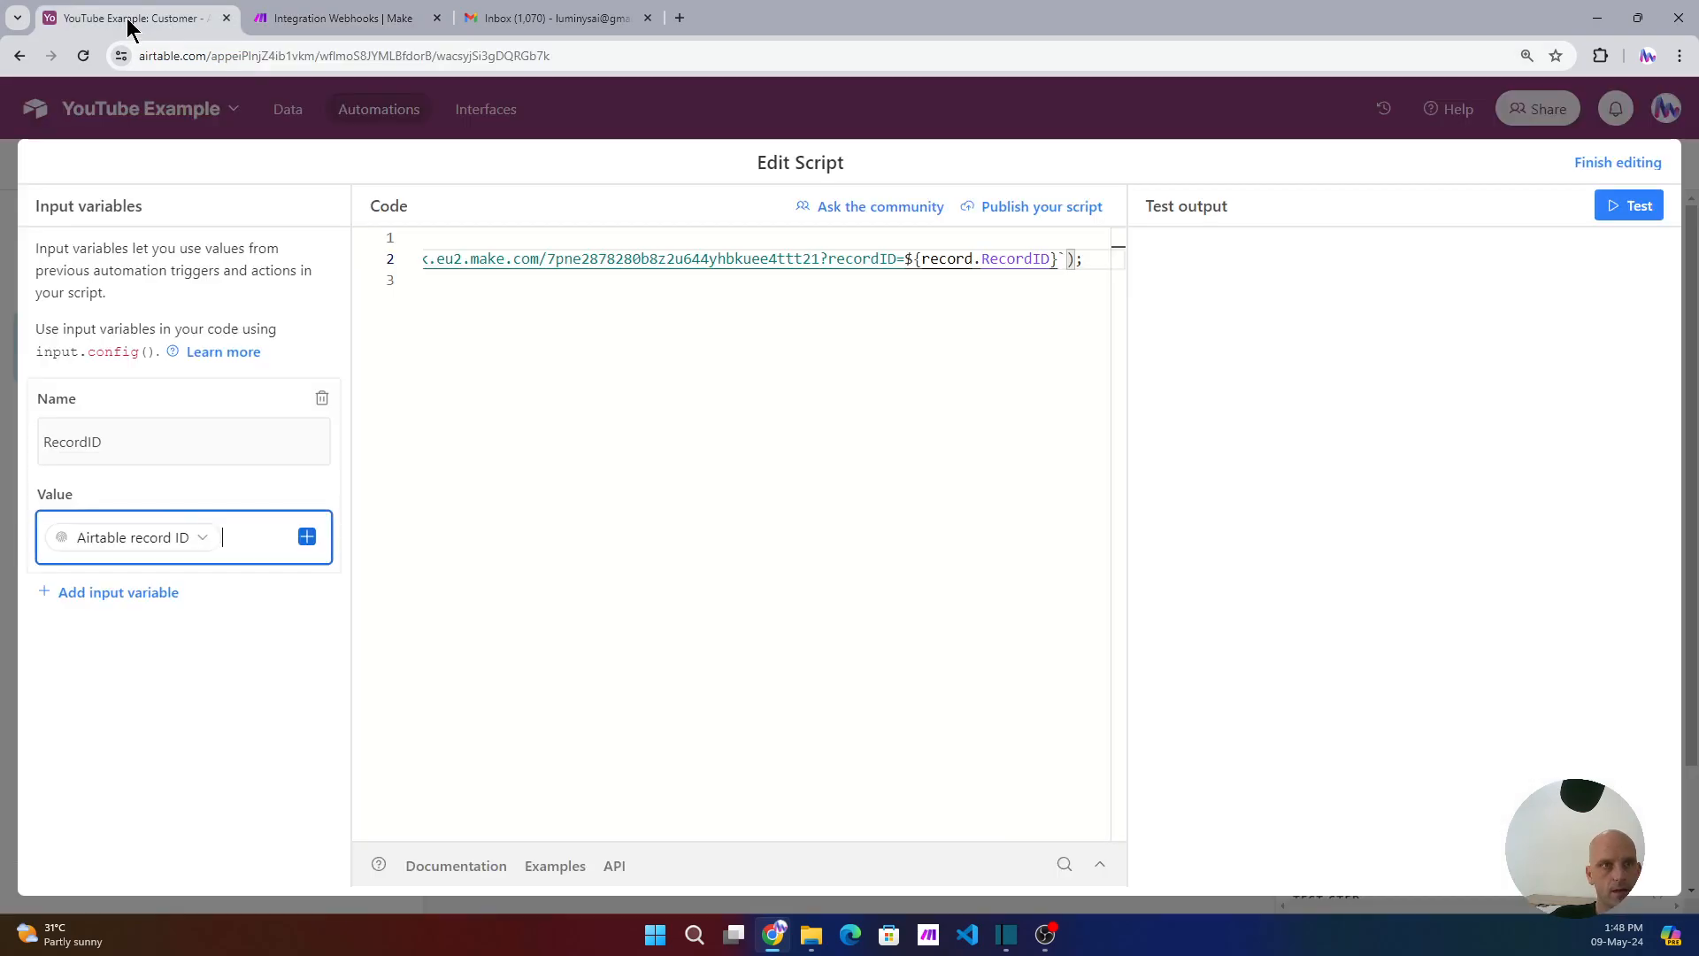
- Run the script test on the second matching customer record, then check the completed Make run
click(1640, 209)
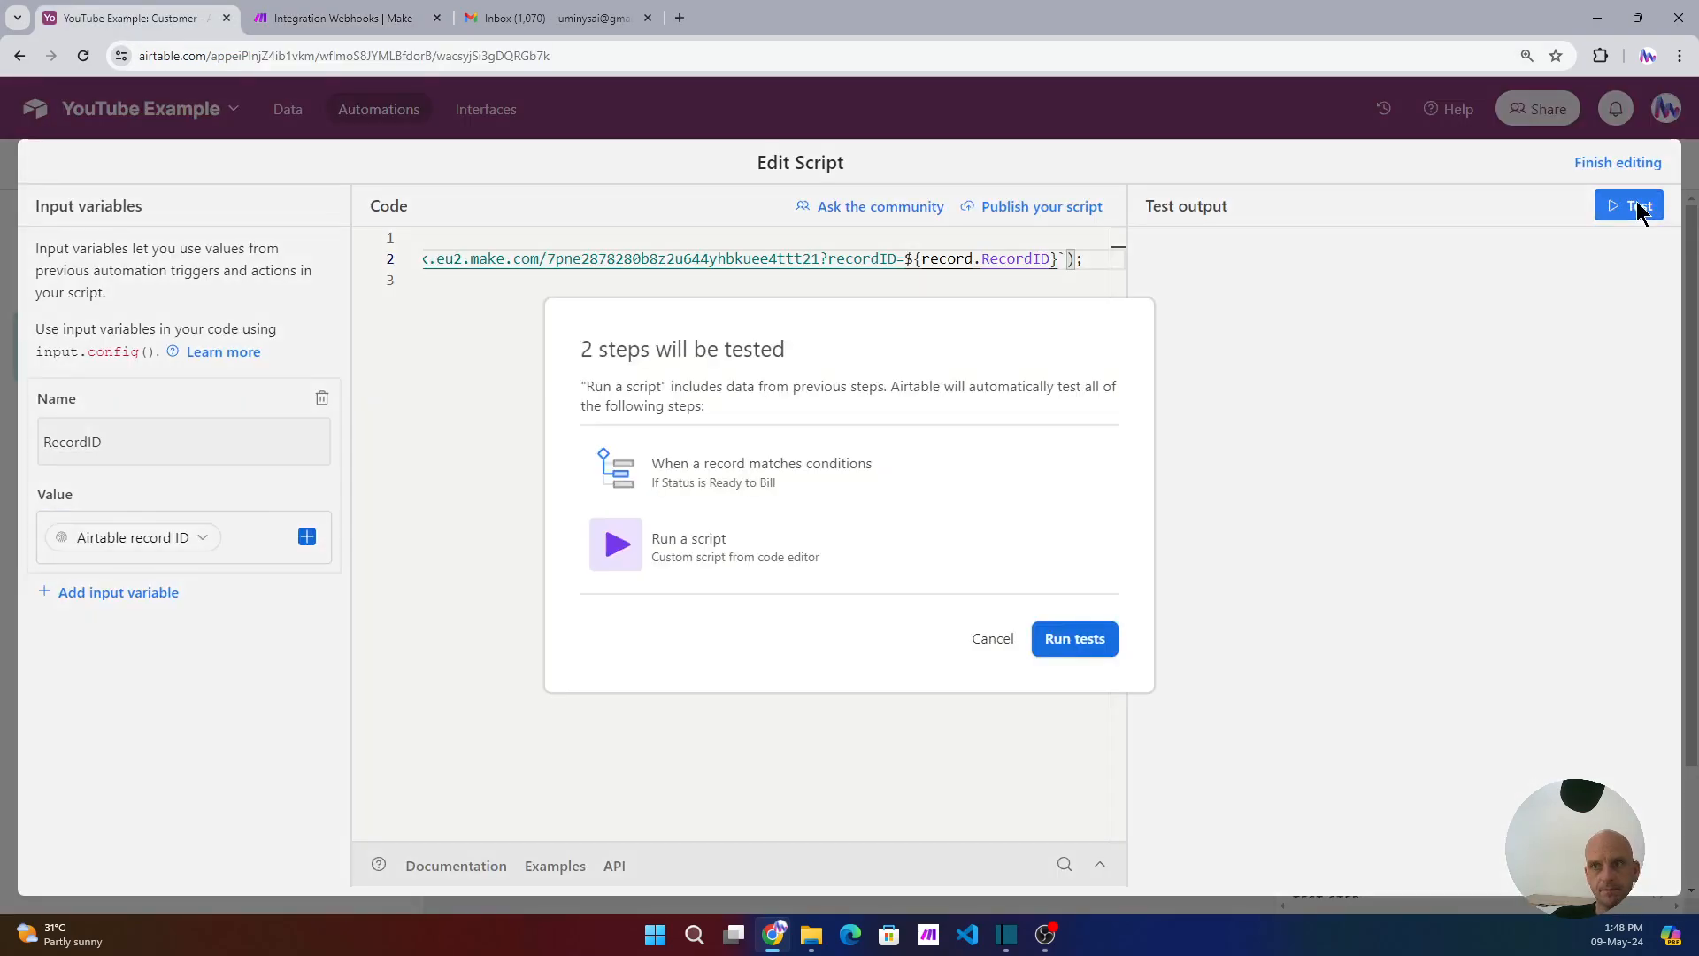
click(1075, 639)
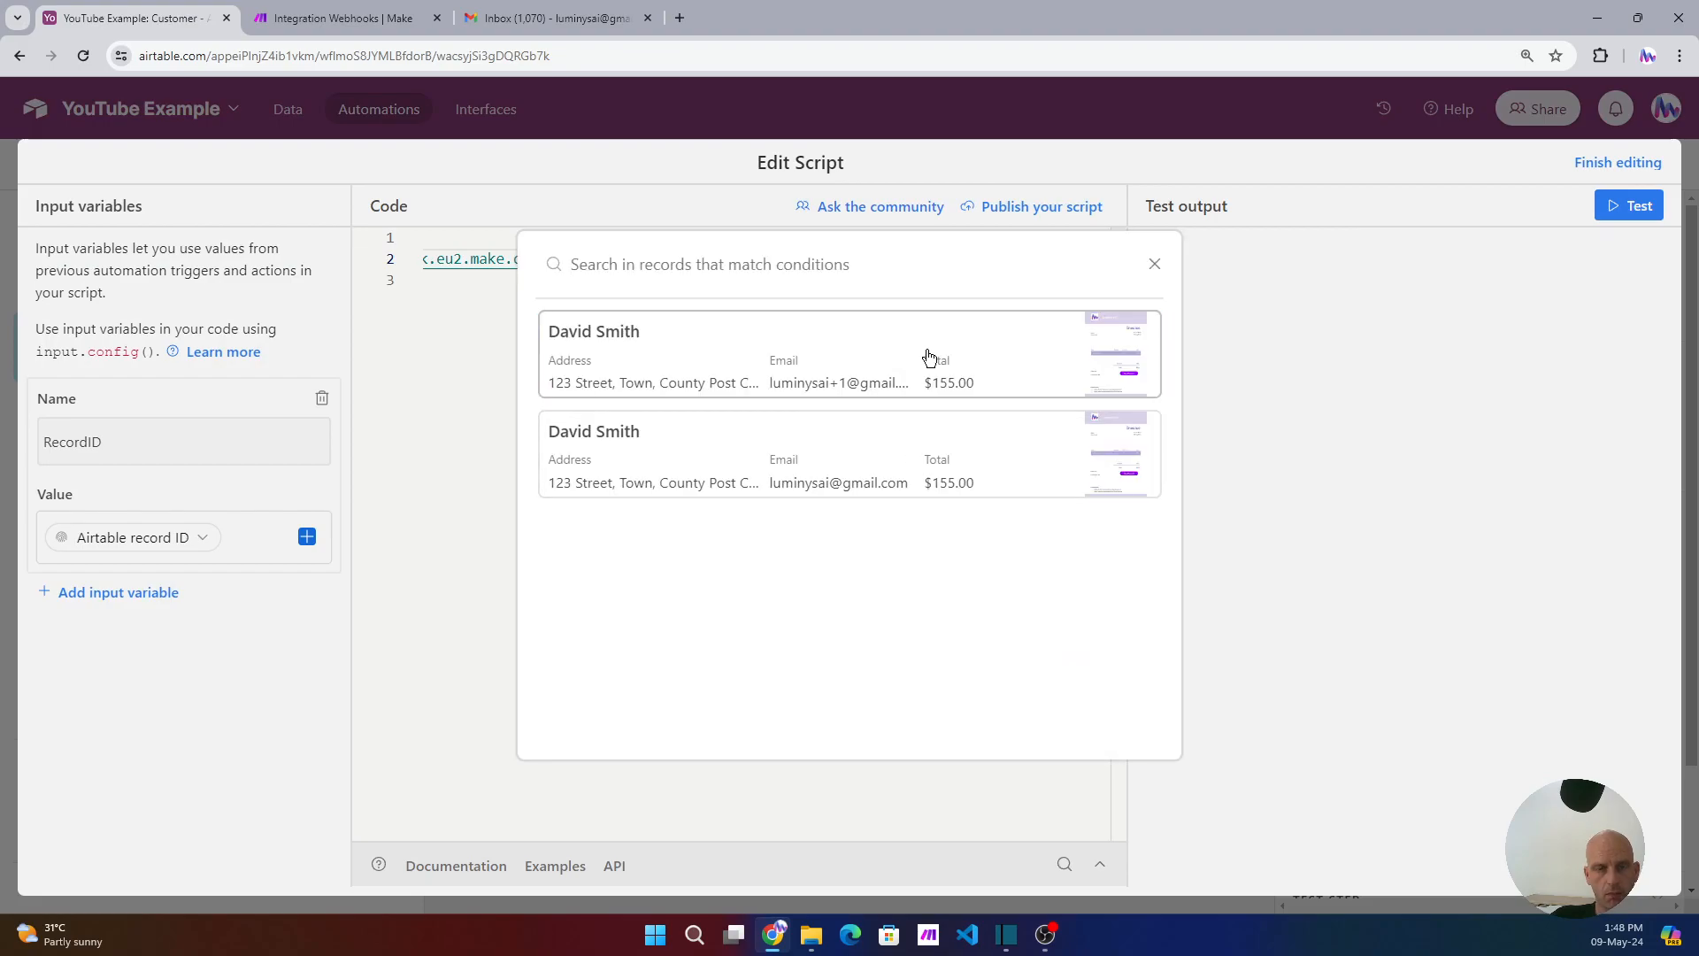
click(930, 357)
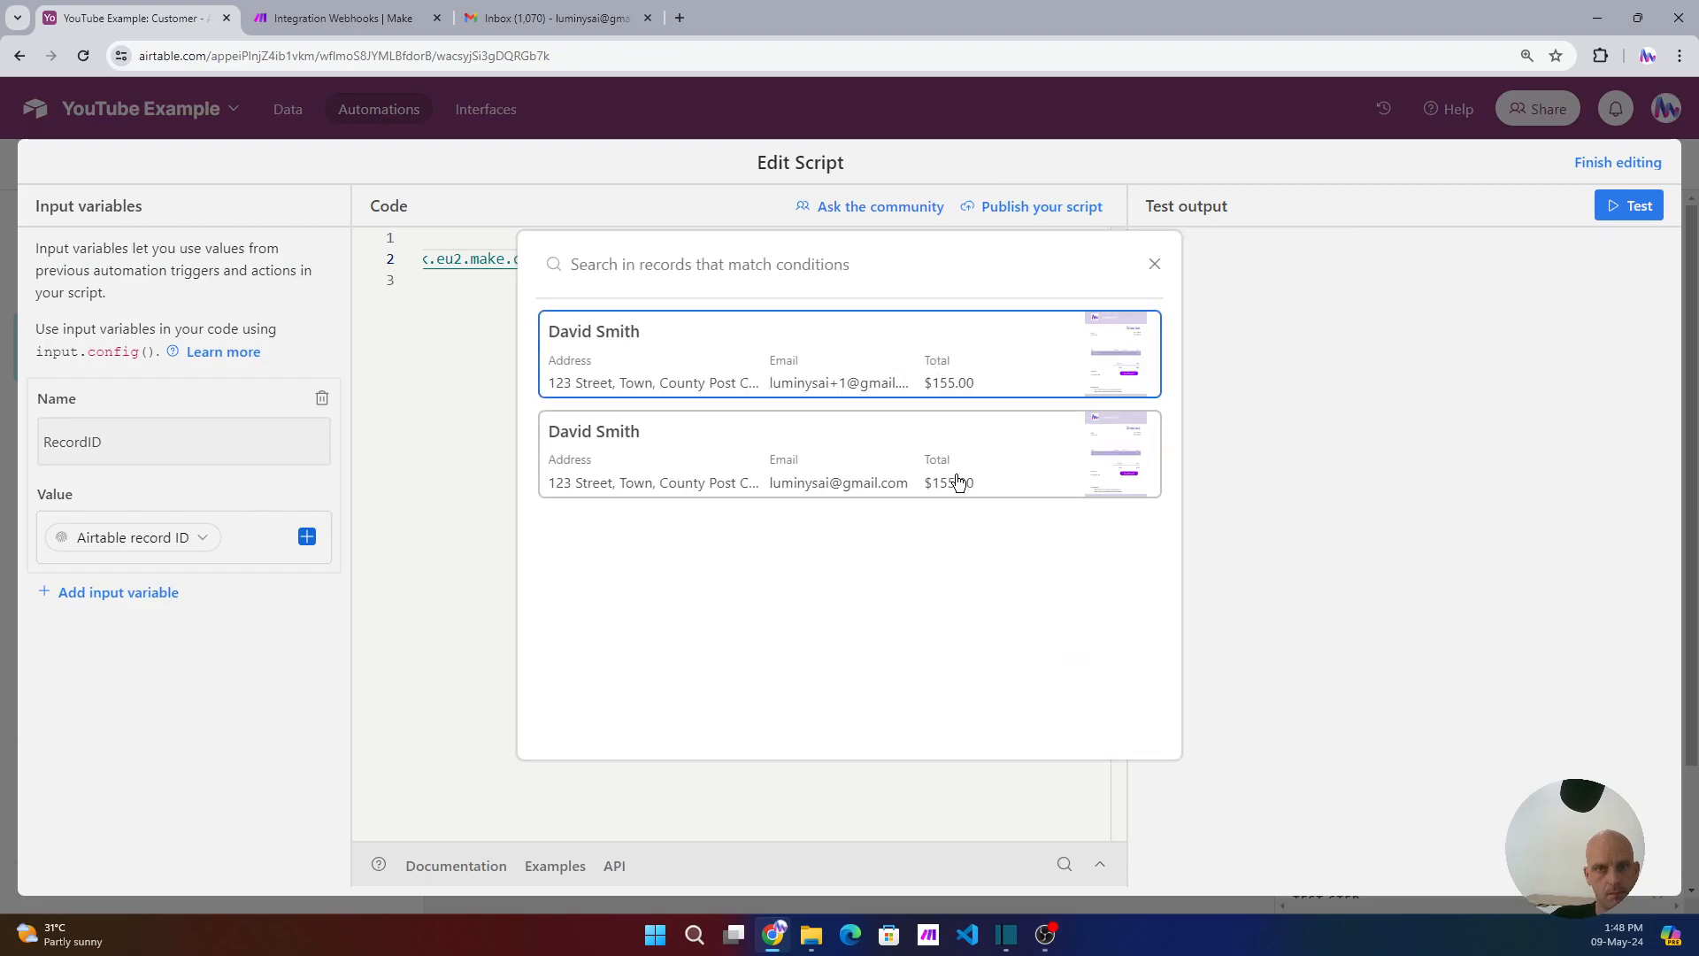
click(1012, 466)
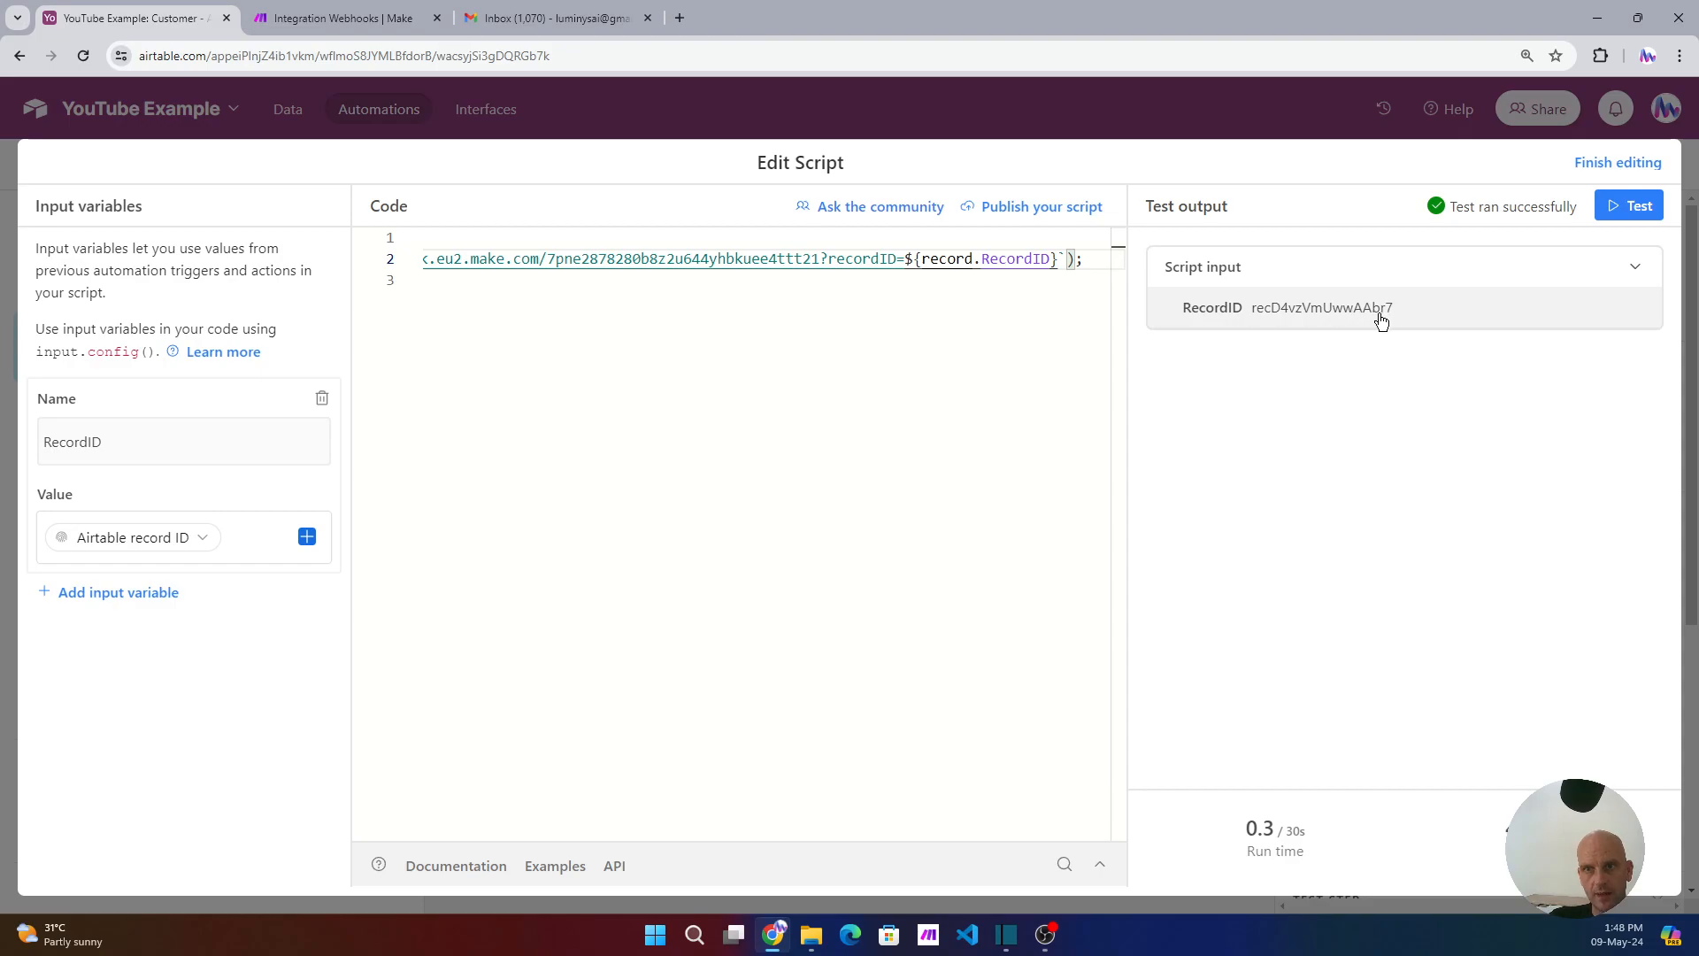
click(354, 18)
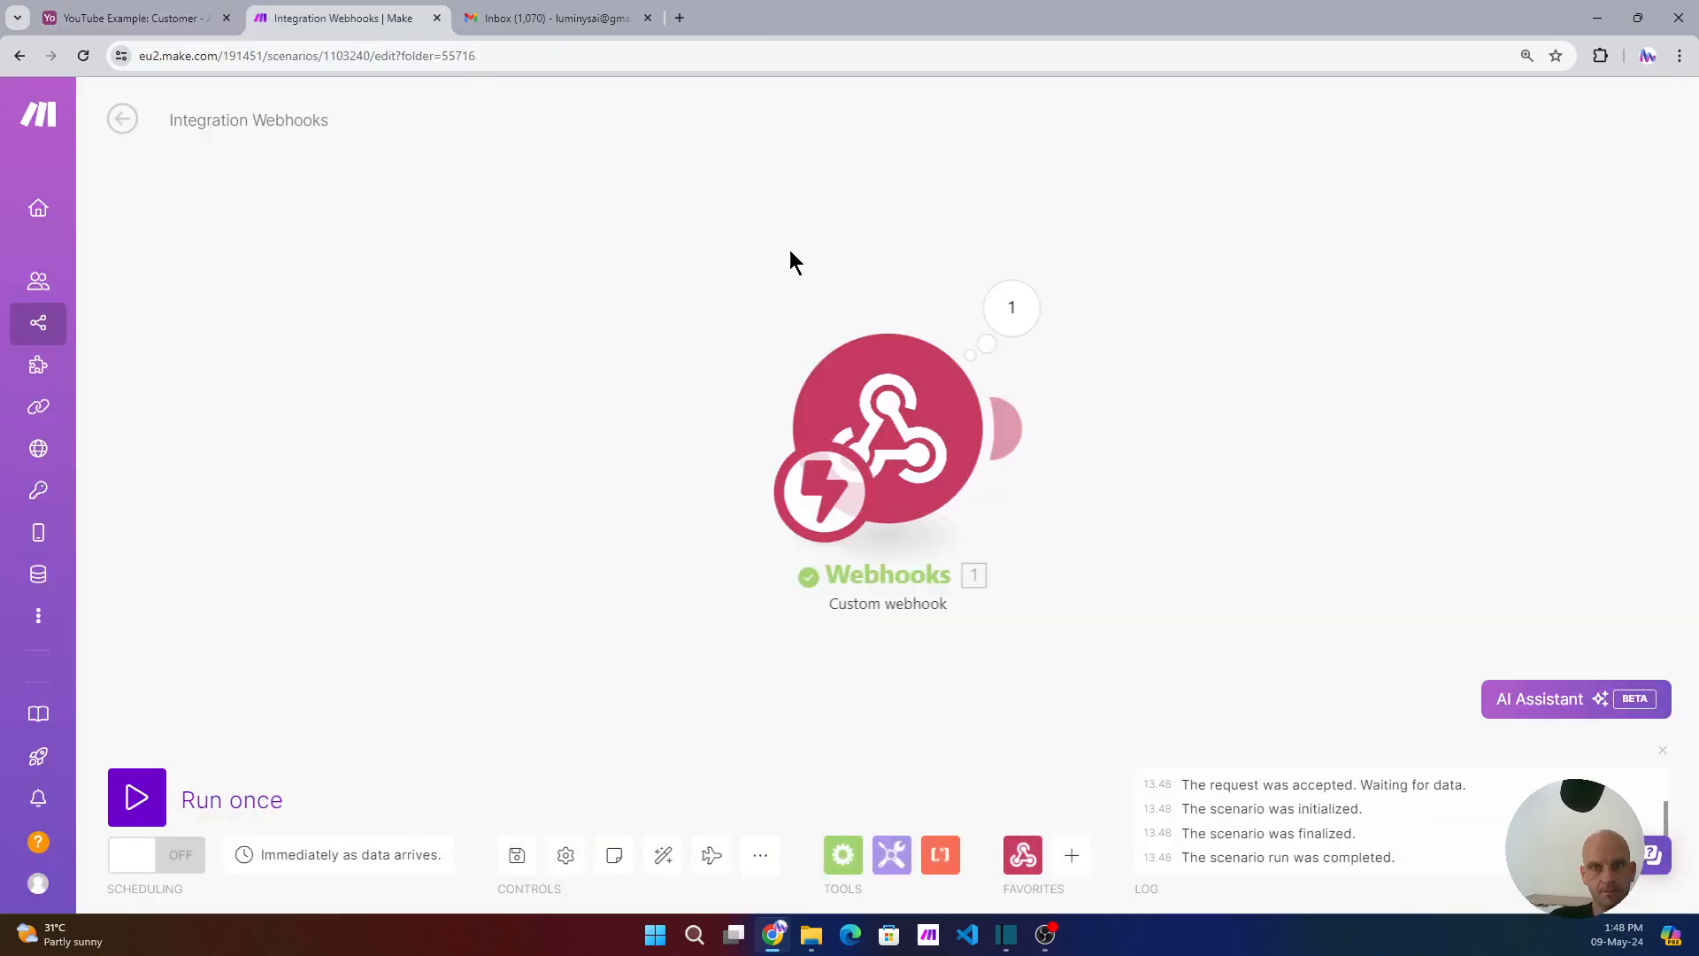
- Check the webhook's received recordID, then add an Airtable Get a Record module after it
click(1014, 306)
drag(1318, 360, 1266, 357)
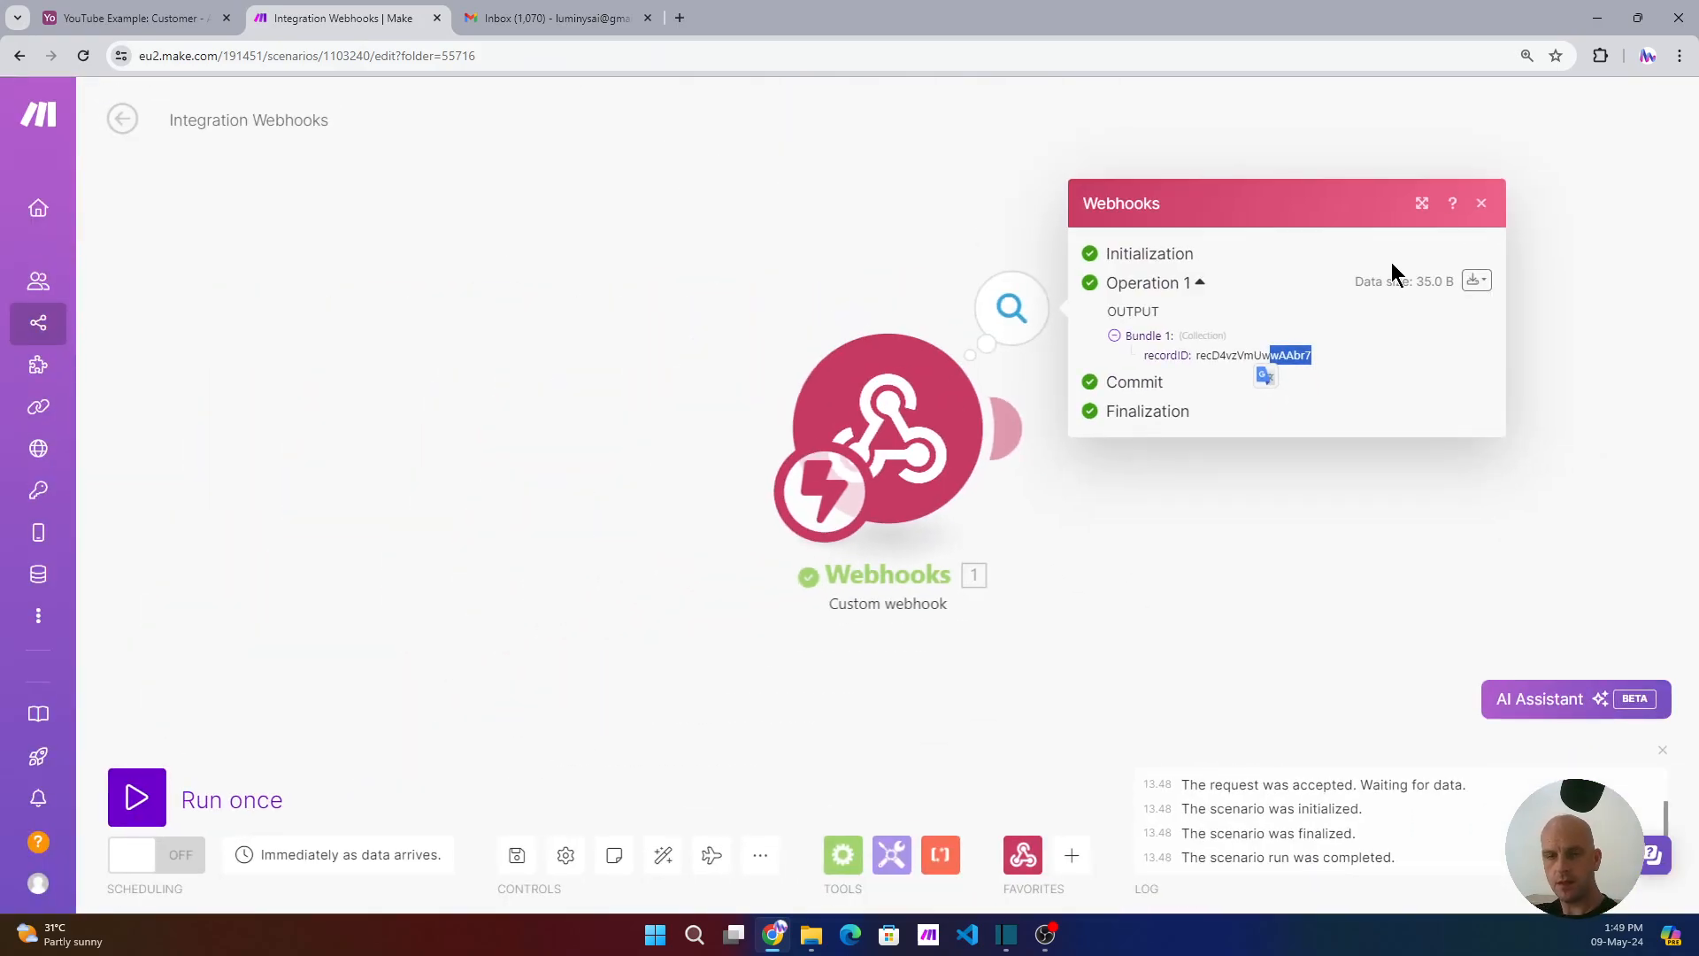
click(1491, 203)
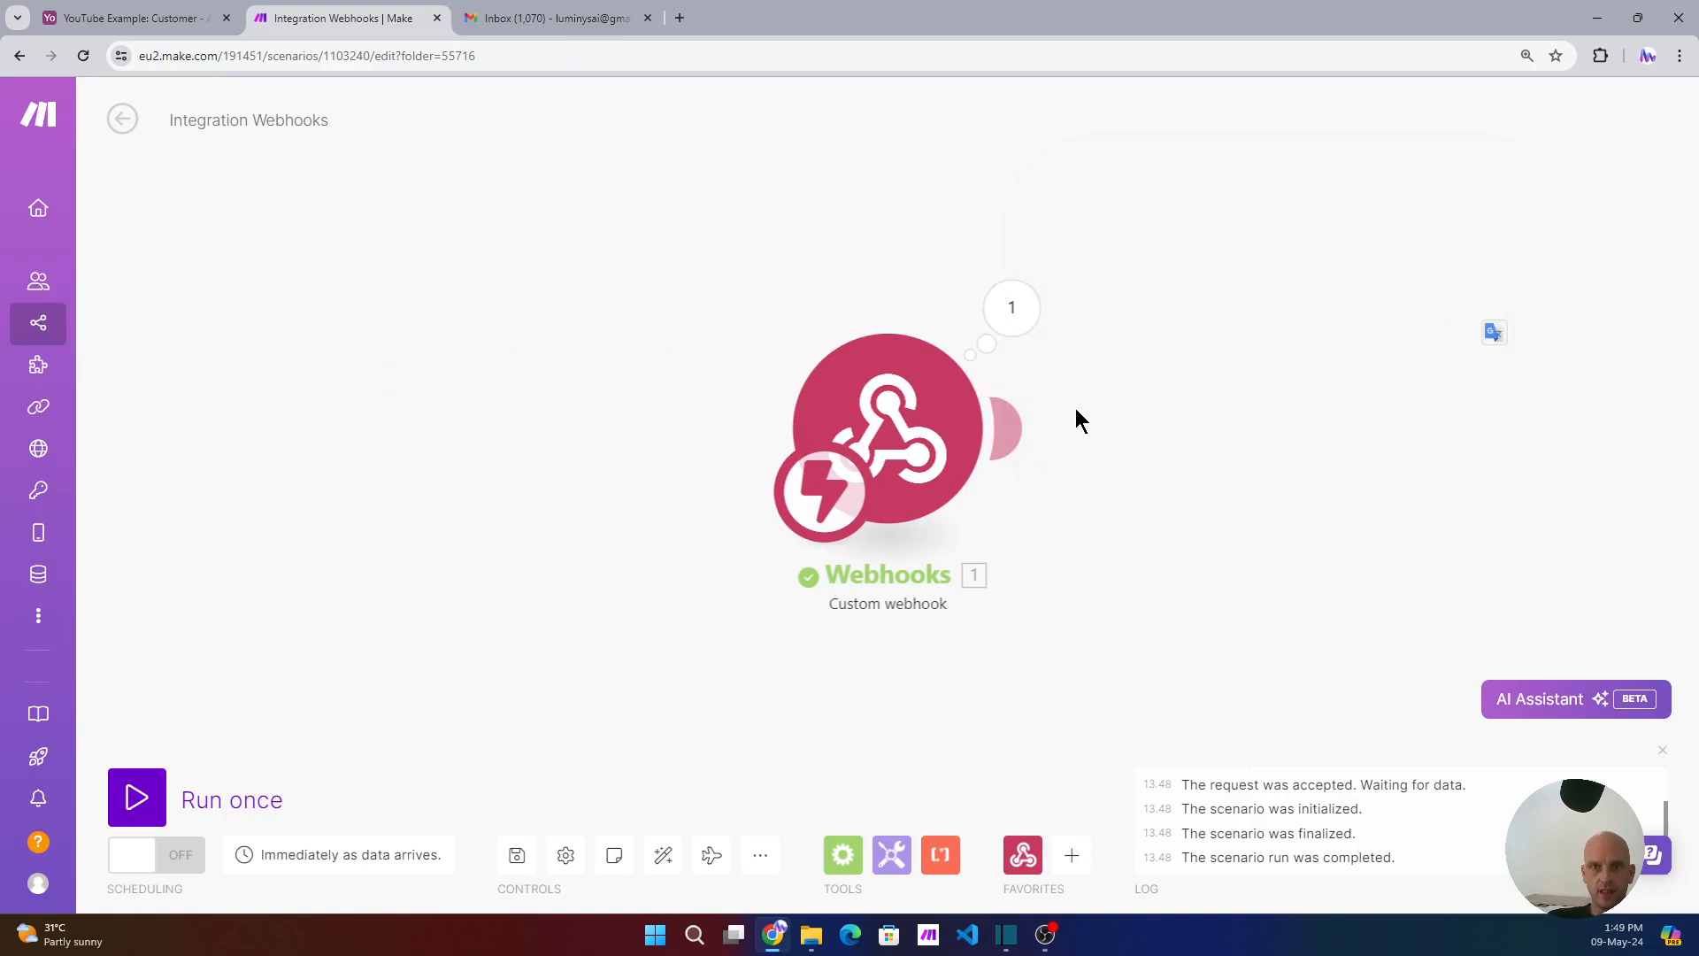
click(1009, 429)
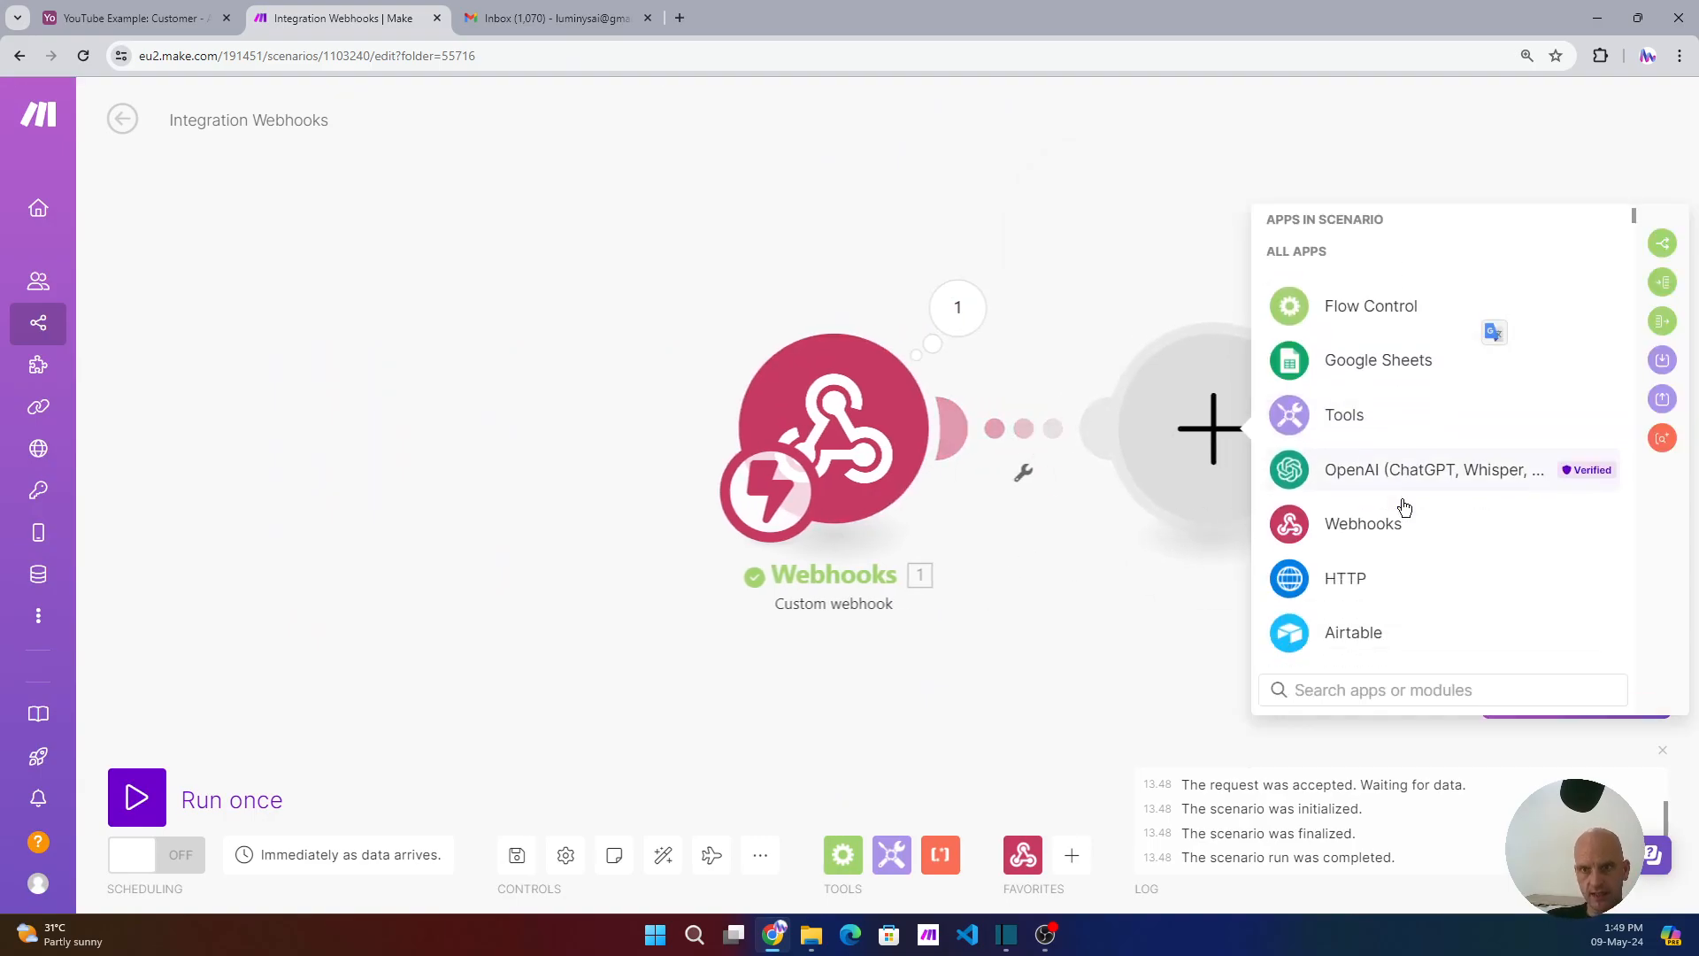
scroll(1406, 507, down, 2)
click(1363, 550)
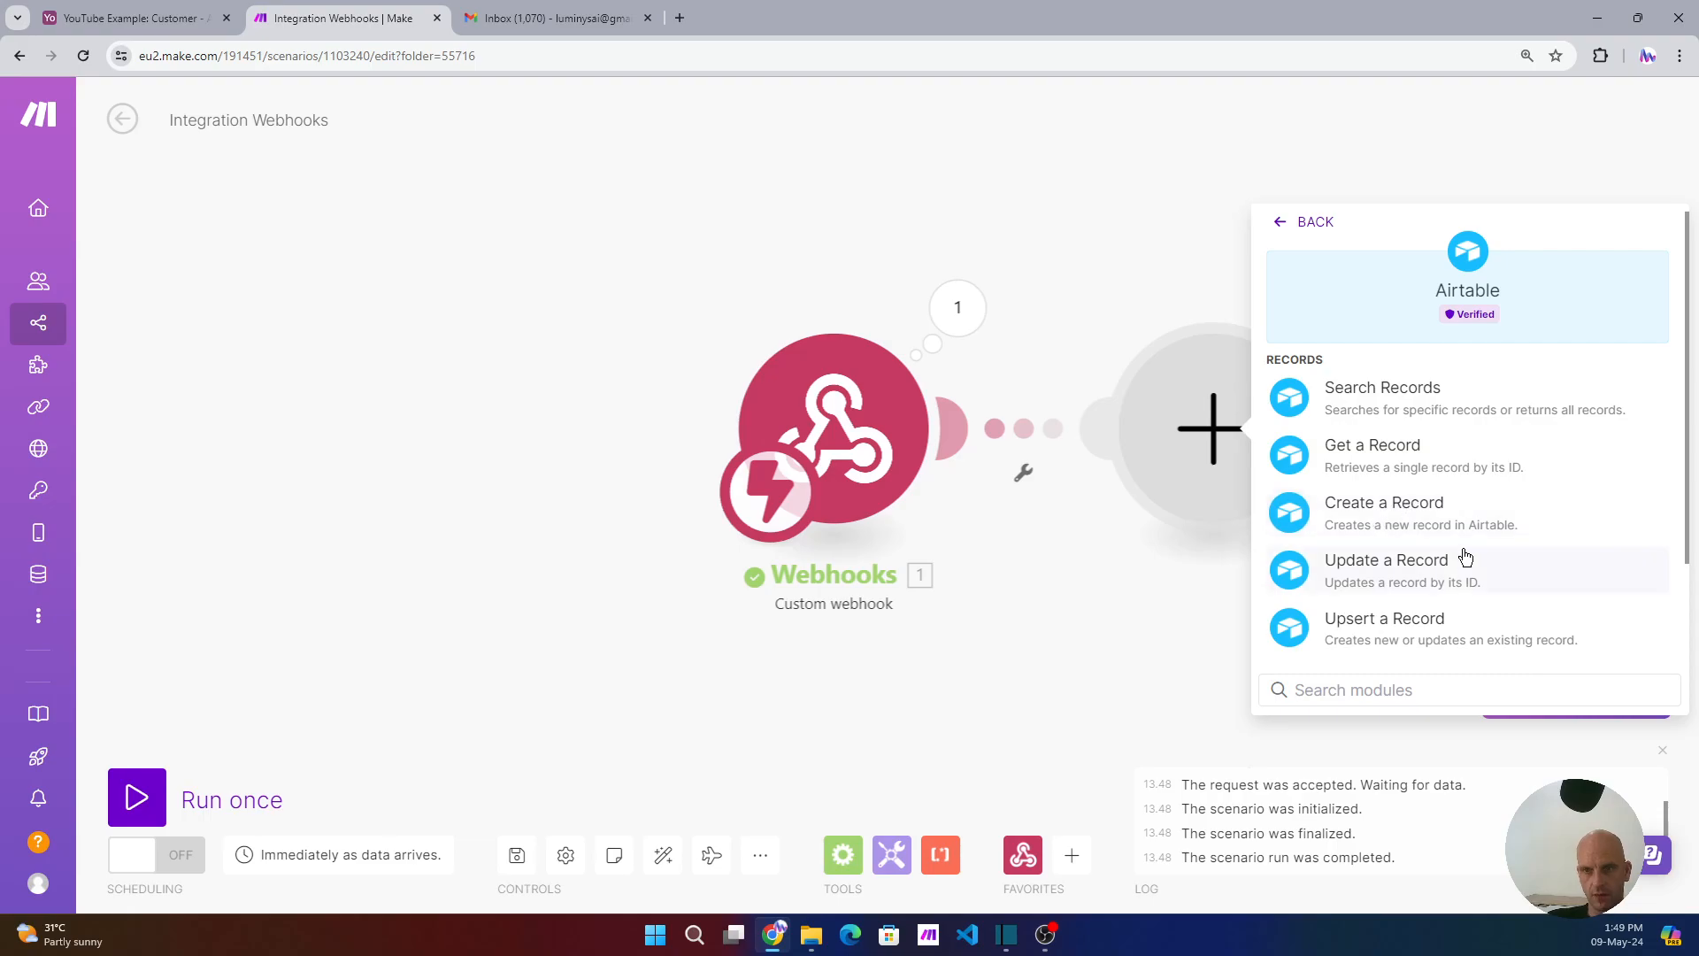
scroll(1390, 546, down, 1)
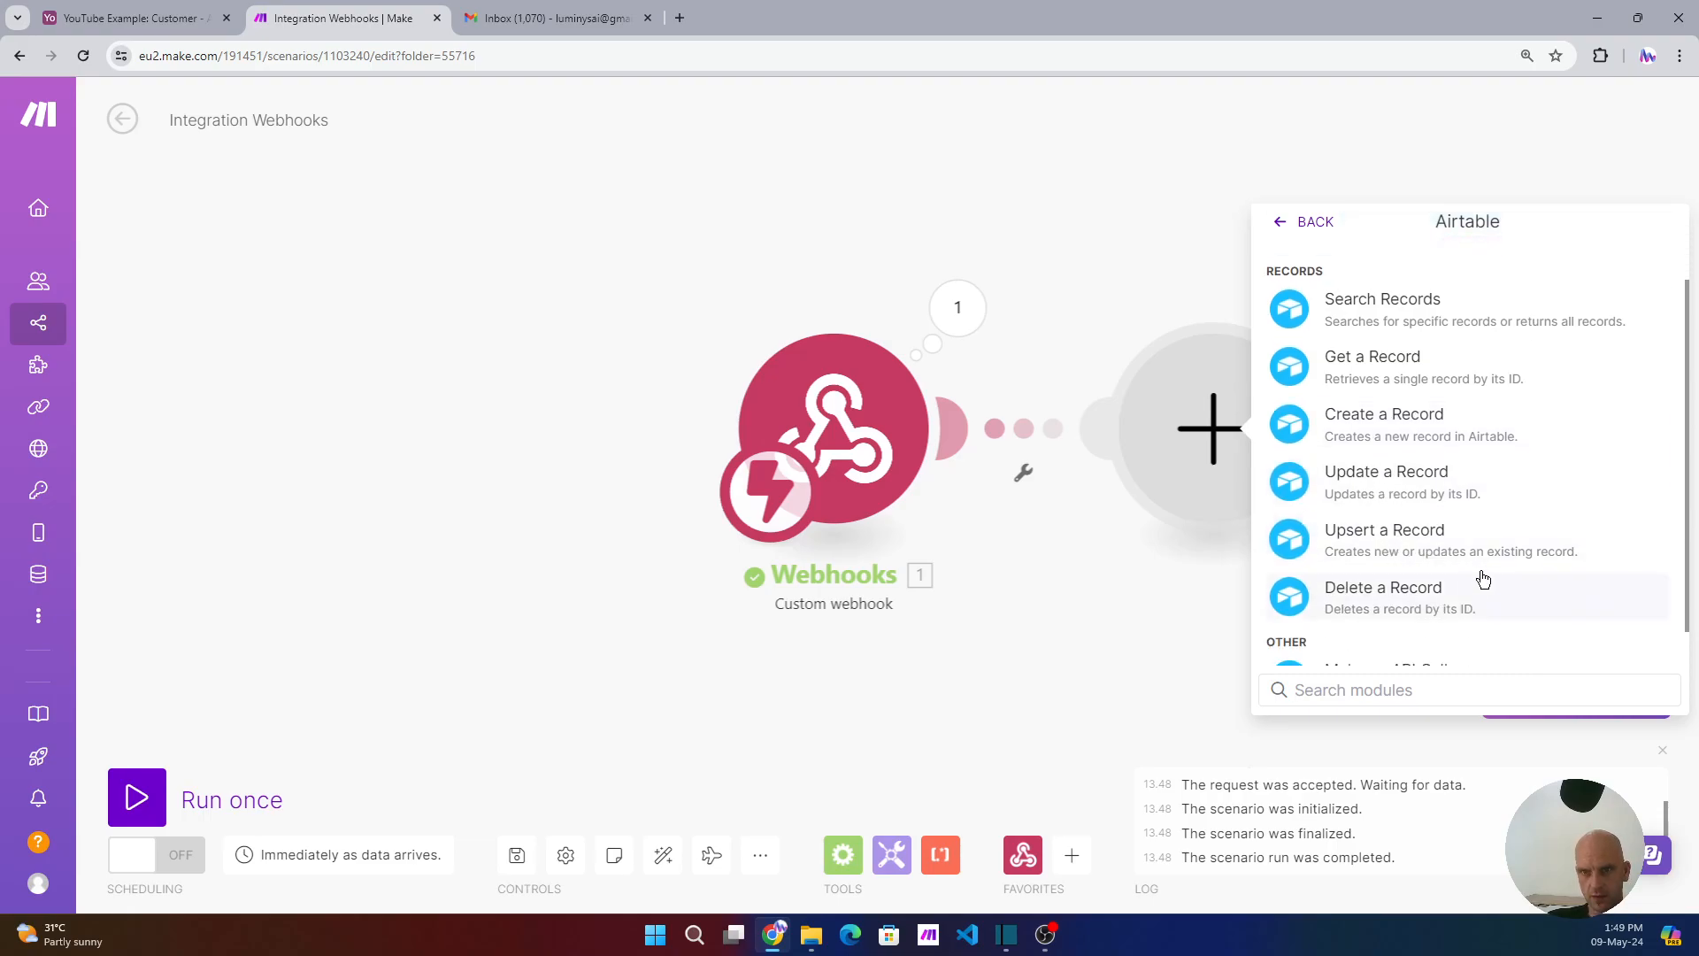
click(1389, 371)
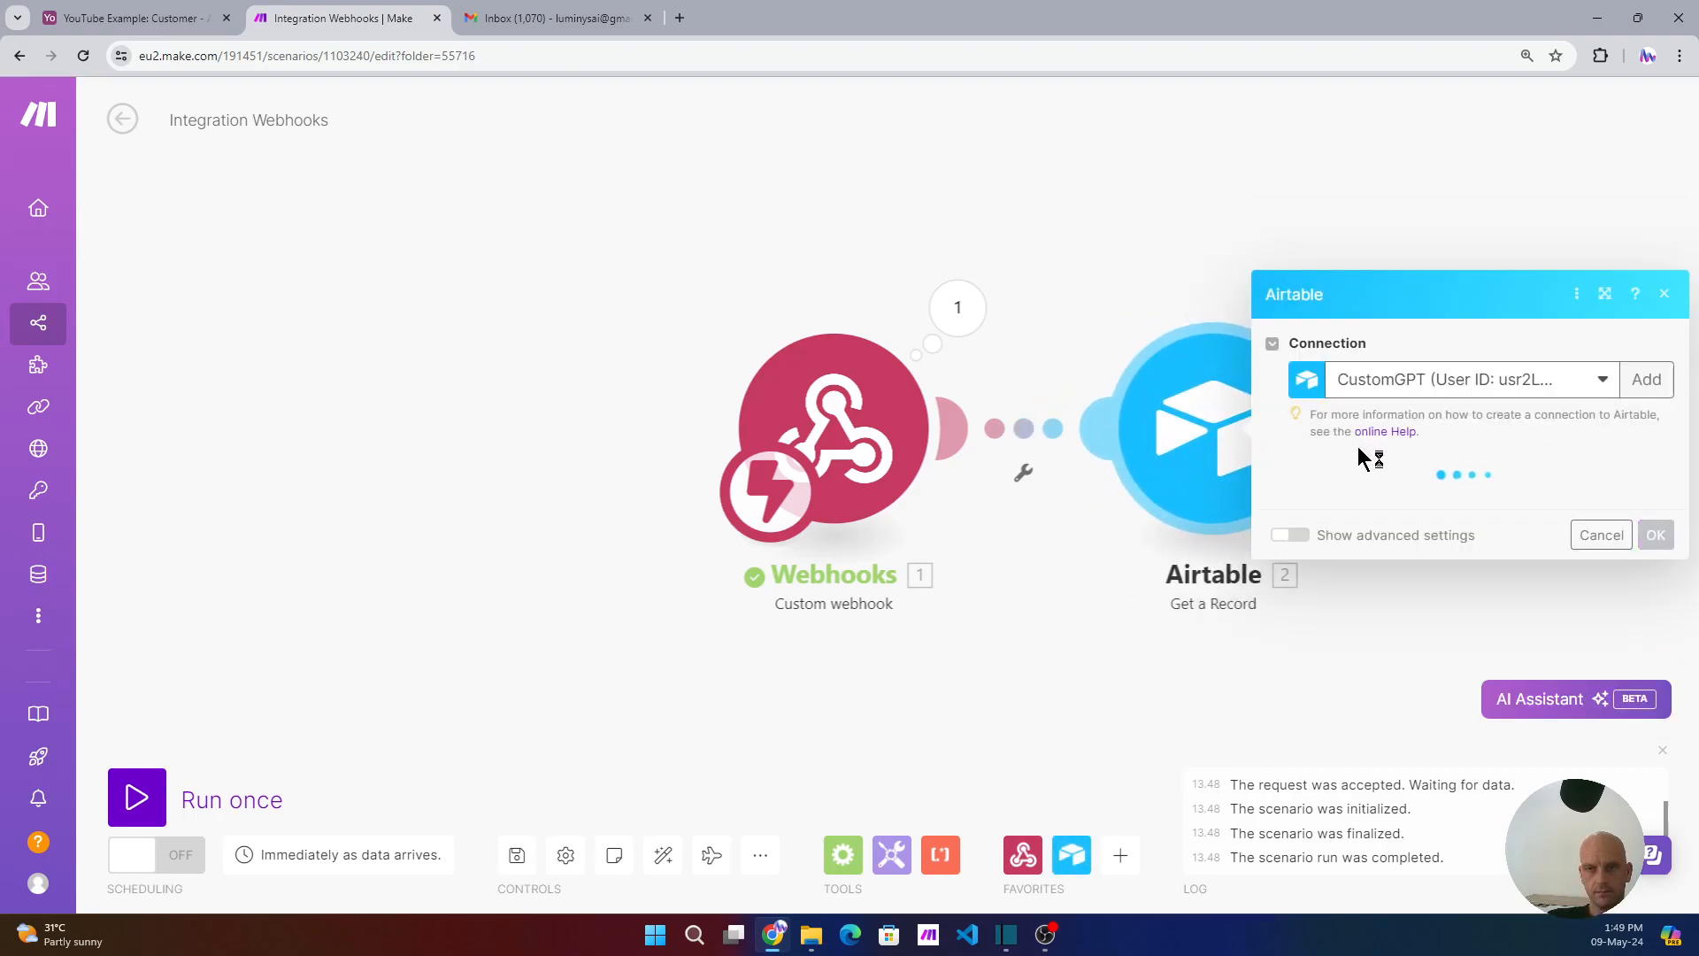
- Set the module's connection to Stripe Invoice System and its base to YouTube Example
click(1345, 504)
click(1536, 381)
click(1401, 624)
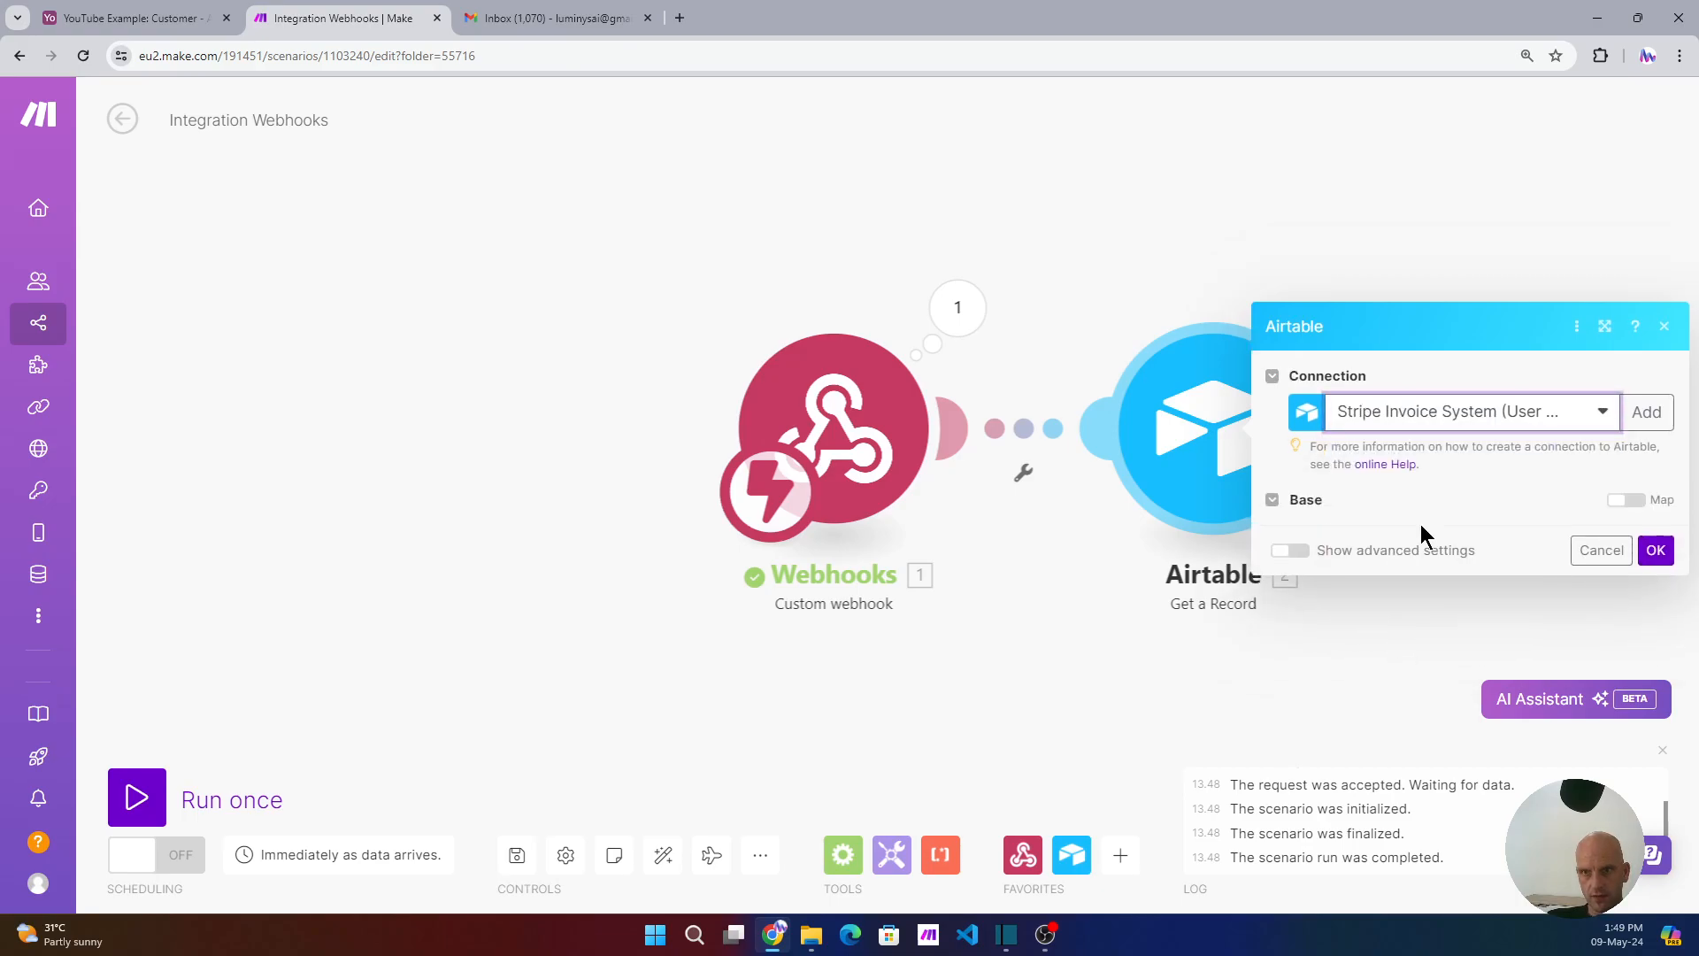
click(1421, 504)
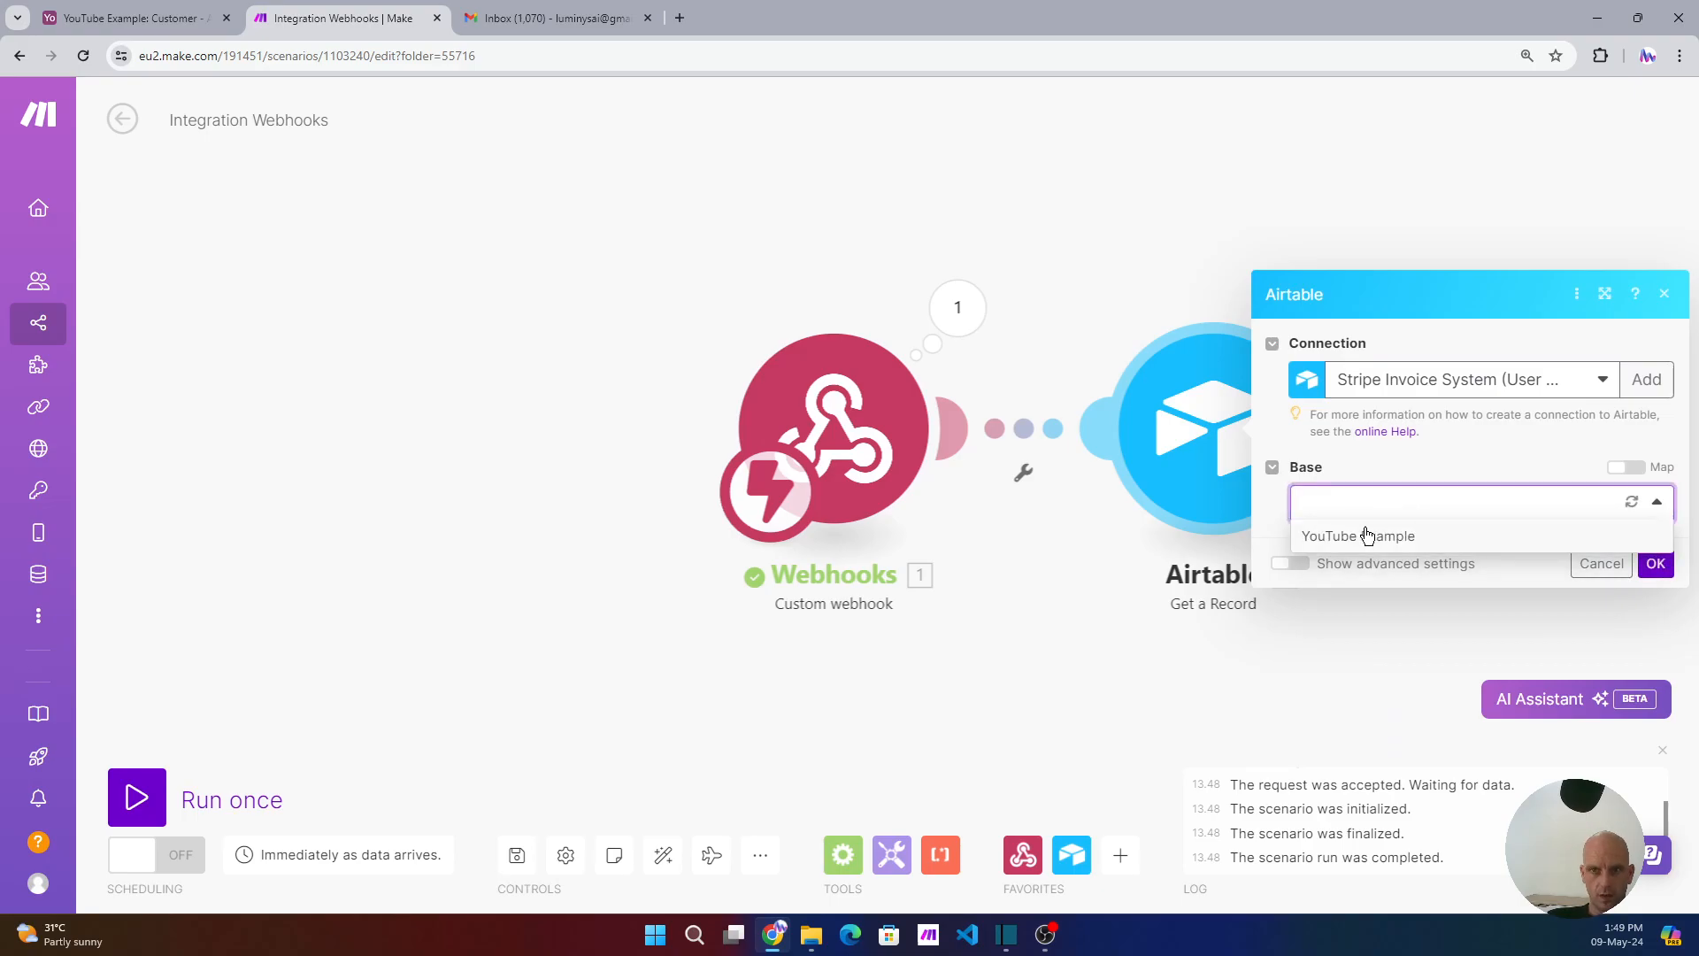
click(1367, 535)
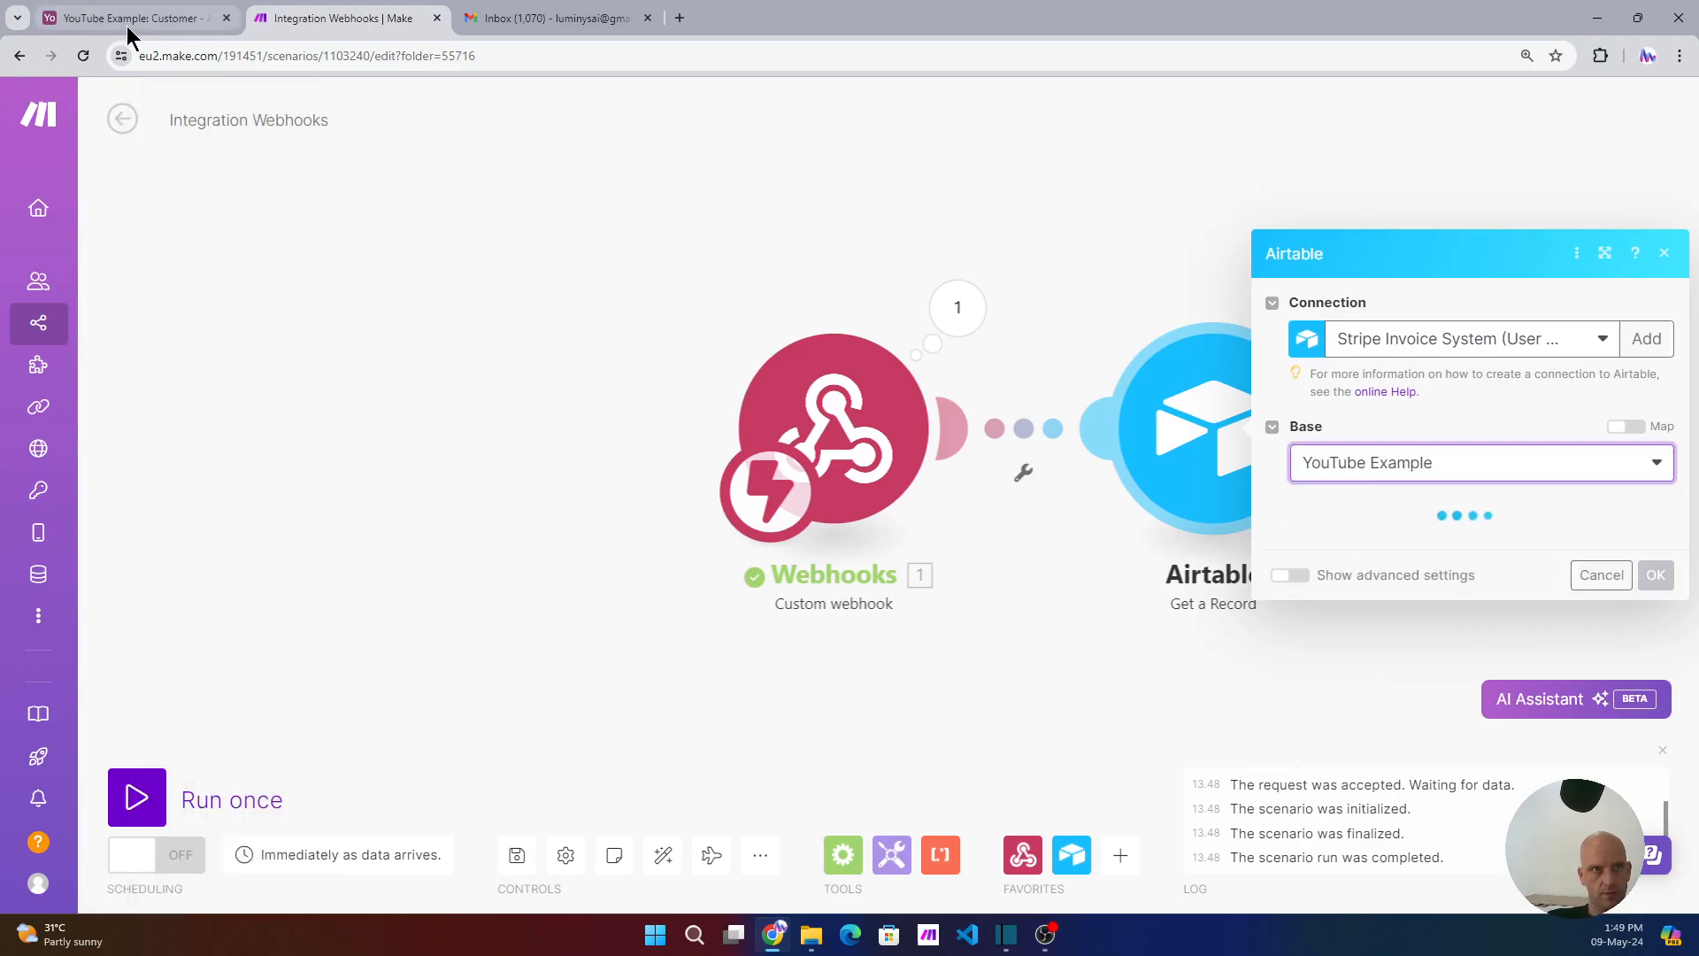
- Finish the Airtable script edit, then choose the Customer table and map webhook recordID to Record ID
click(125, 19)
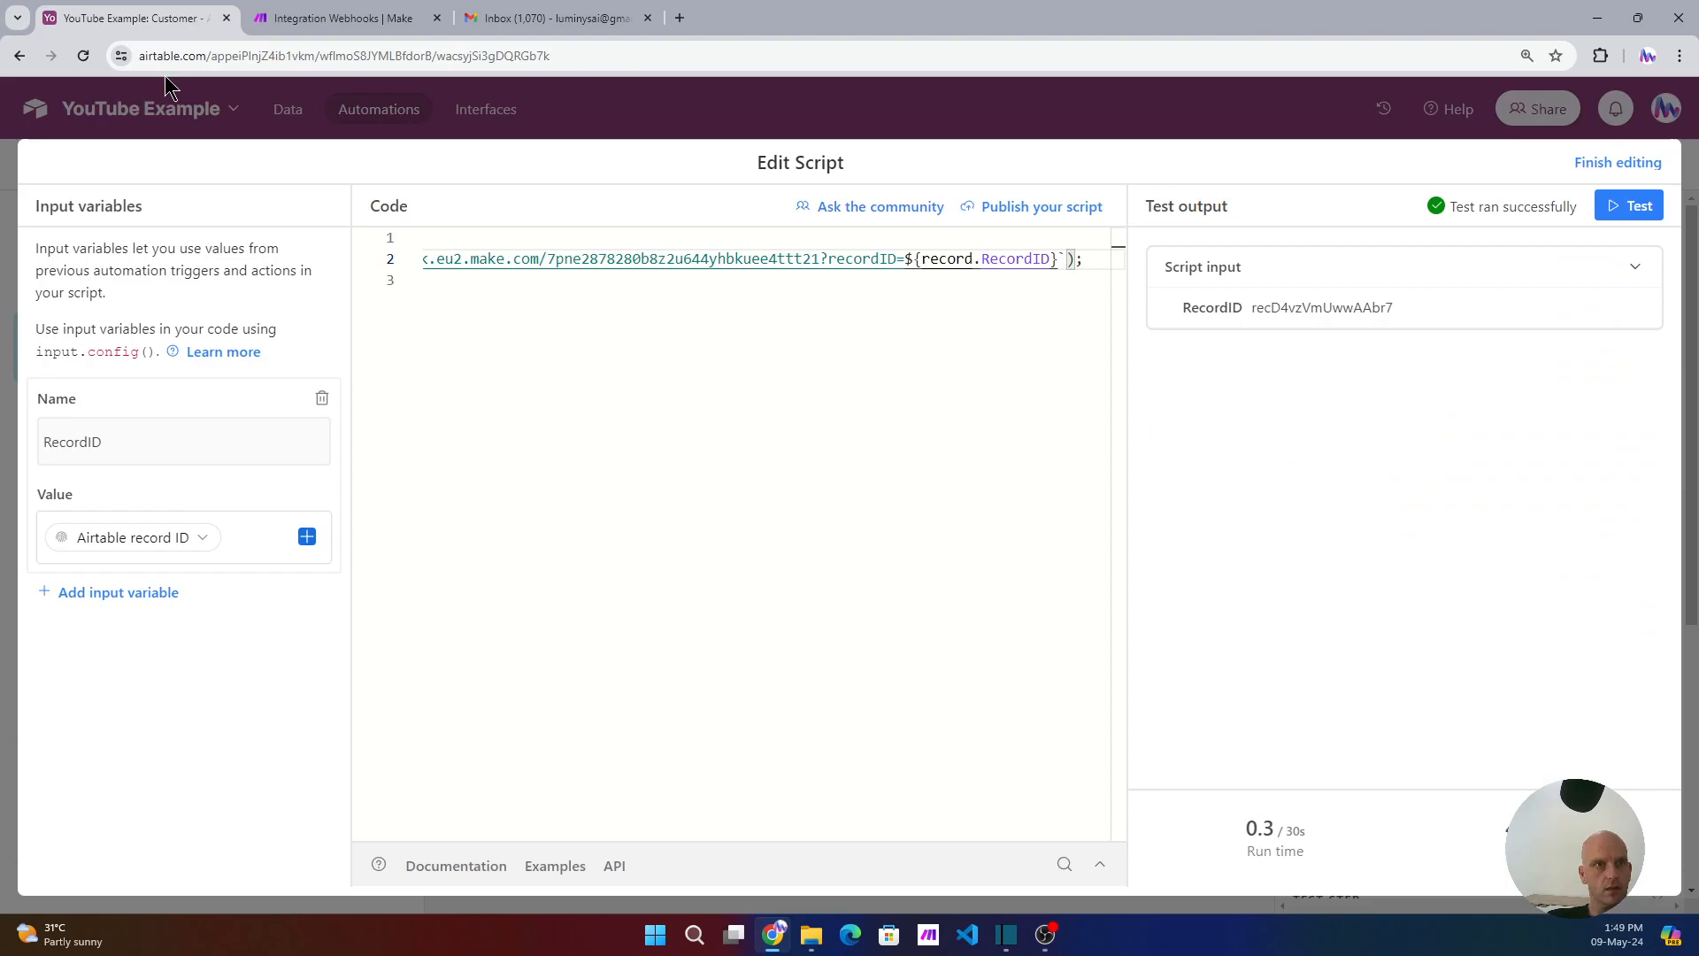
click(1608, 163)
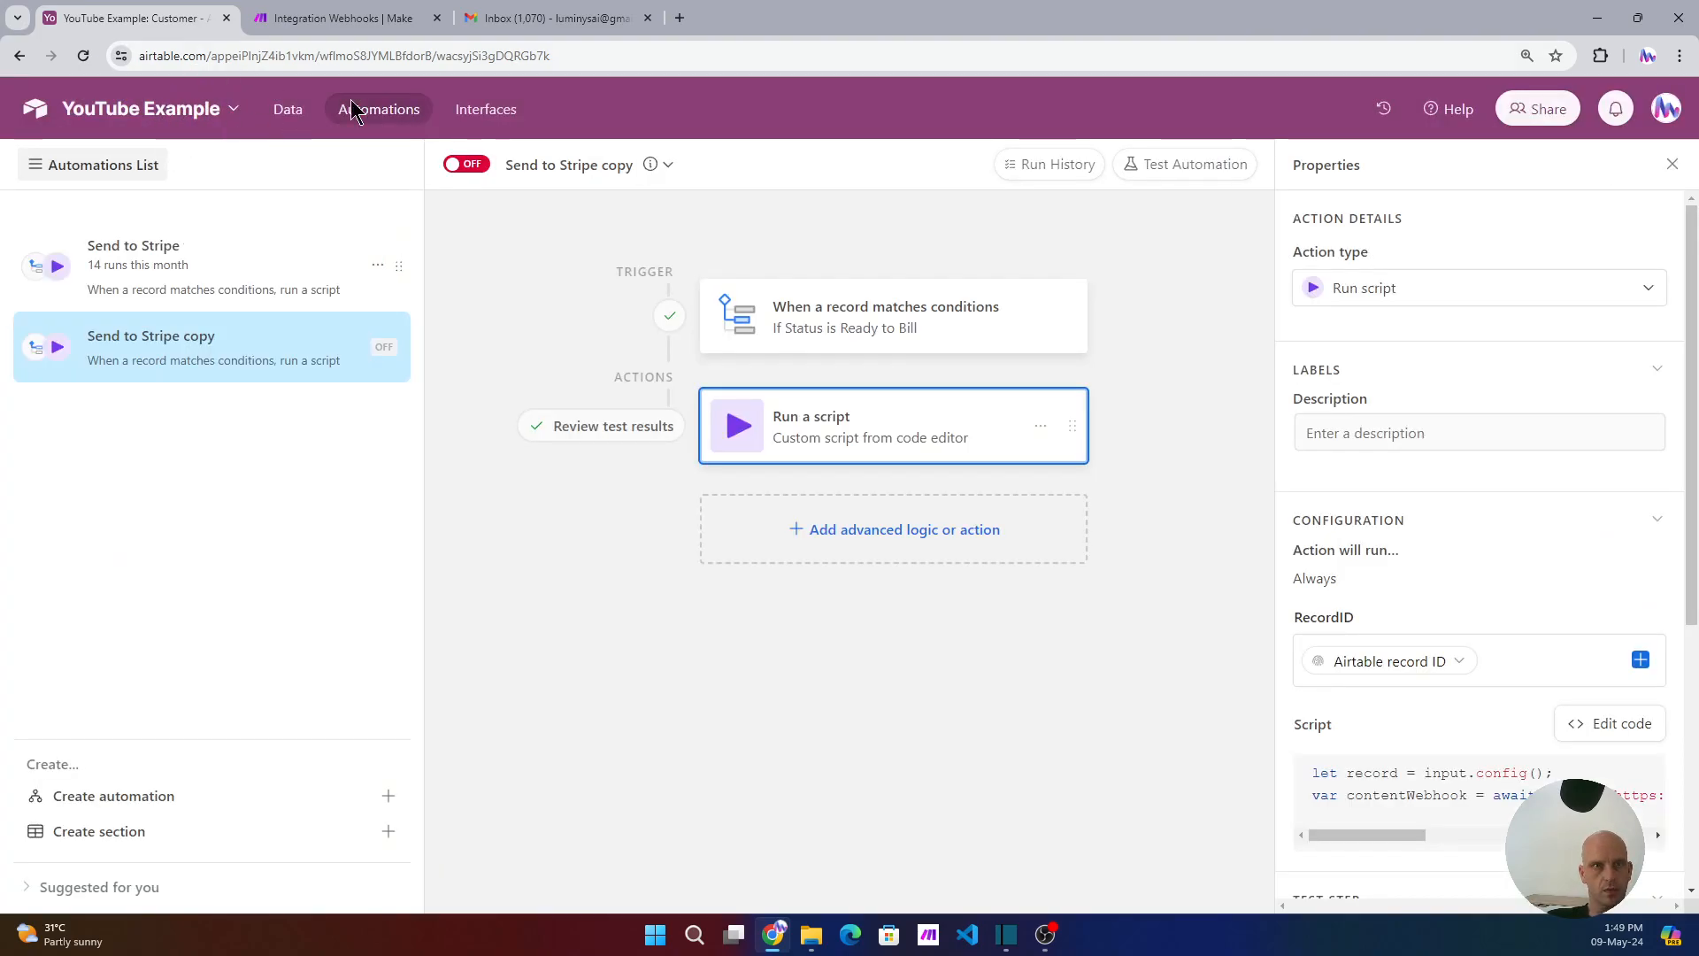
click(359, 23)
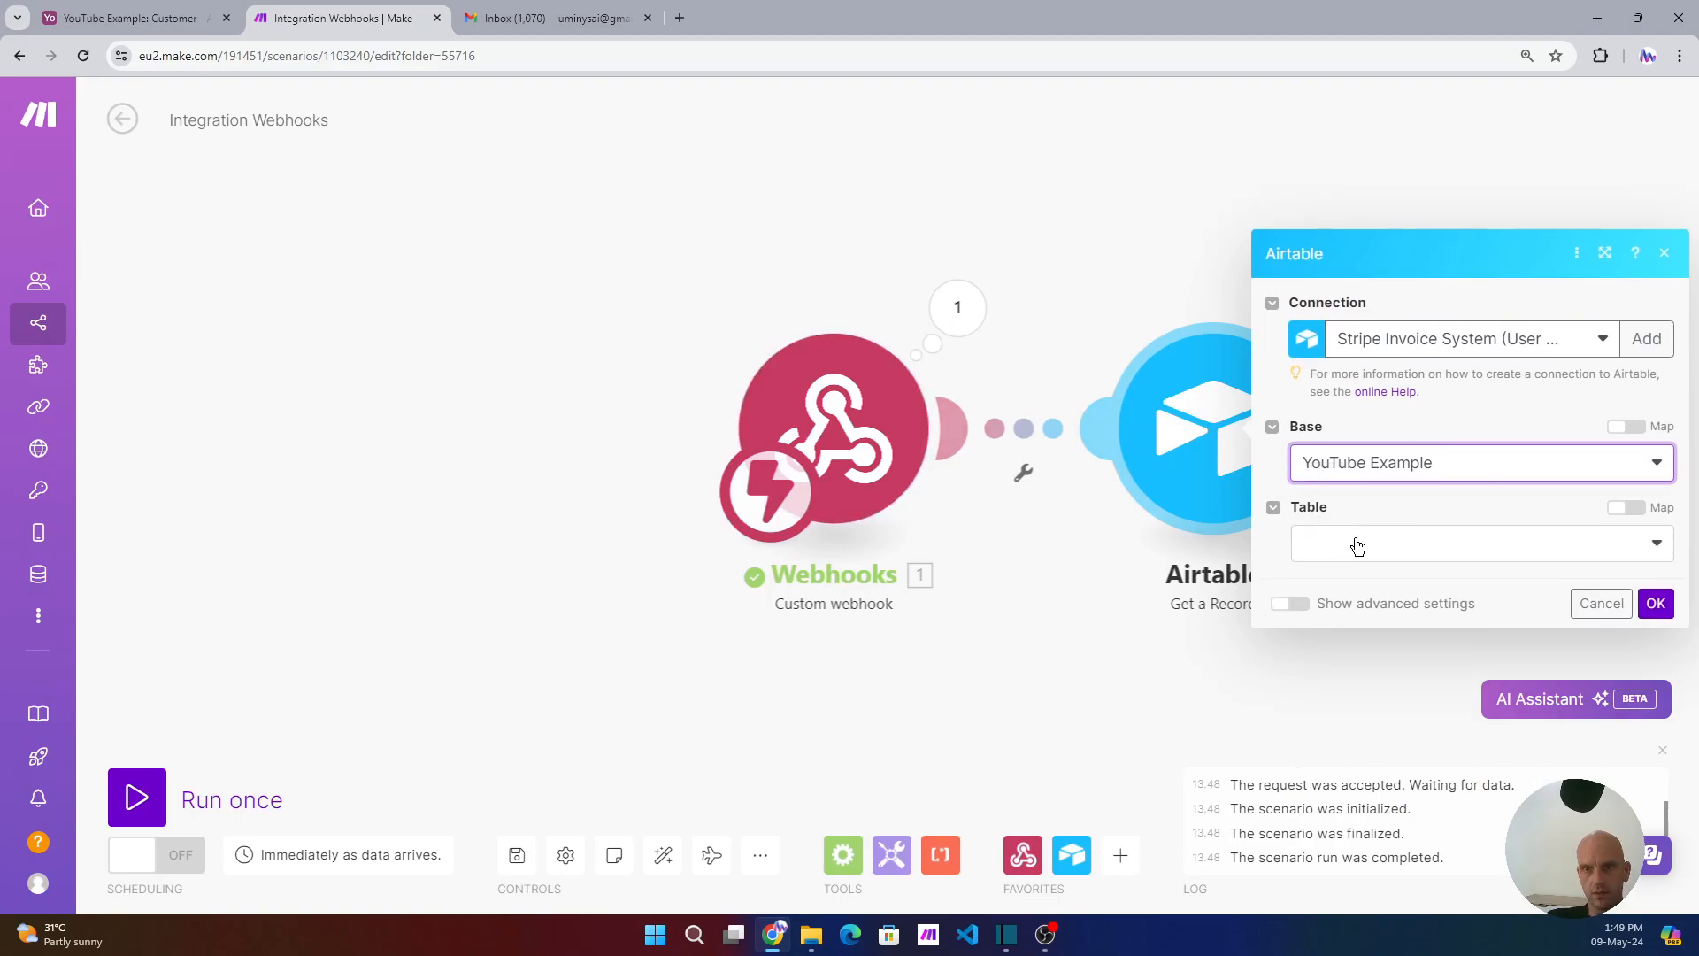
click(1359, 546)
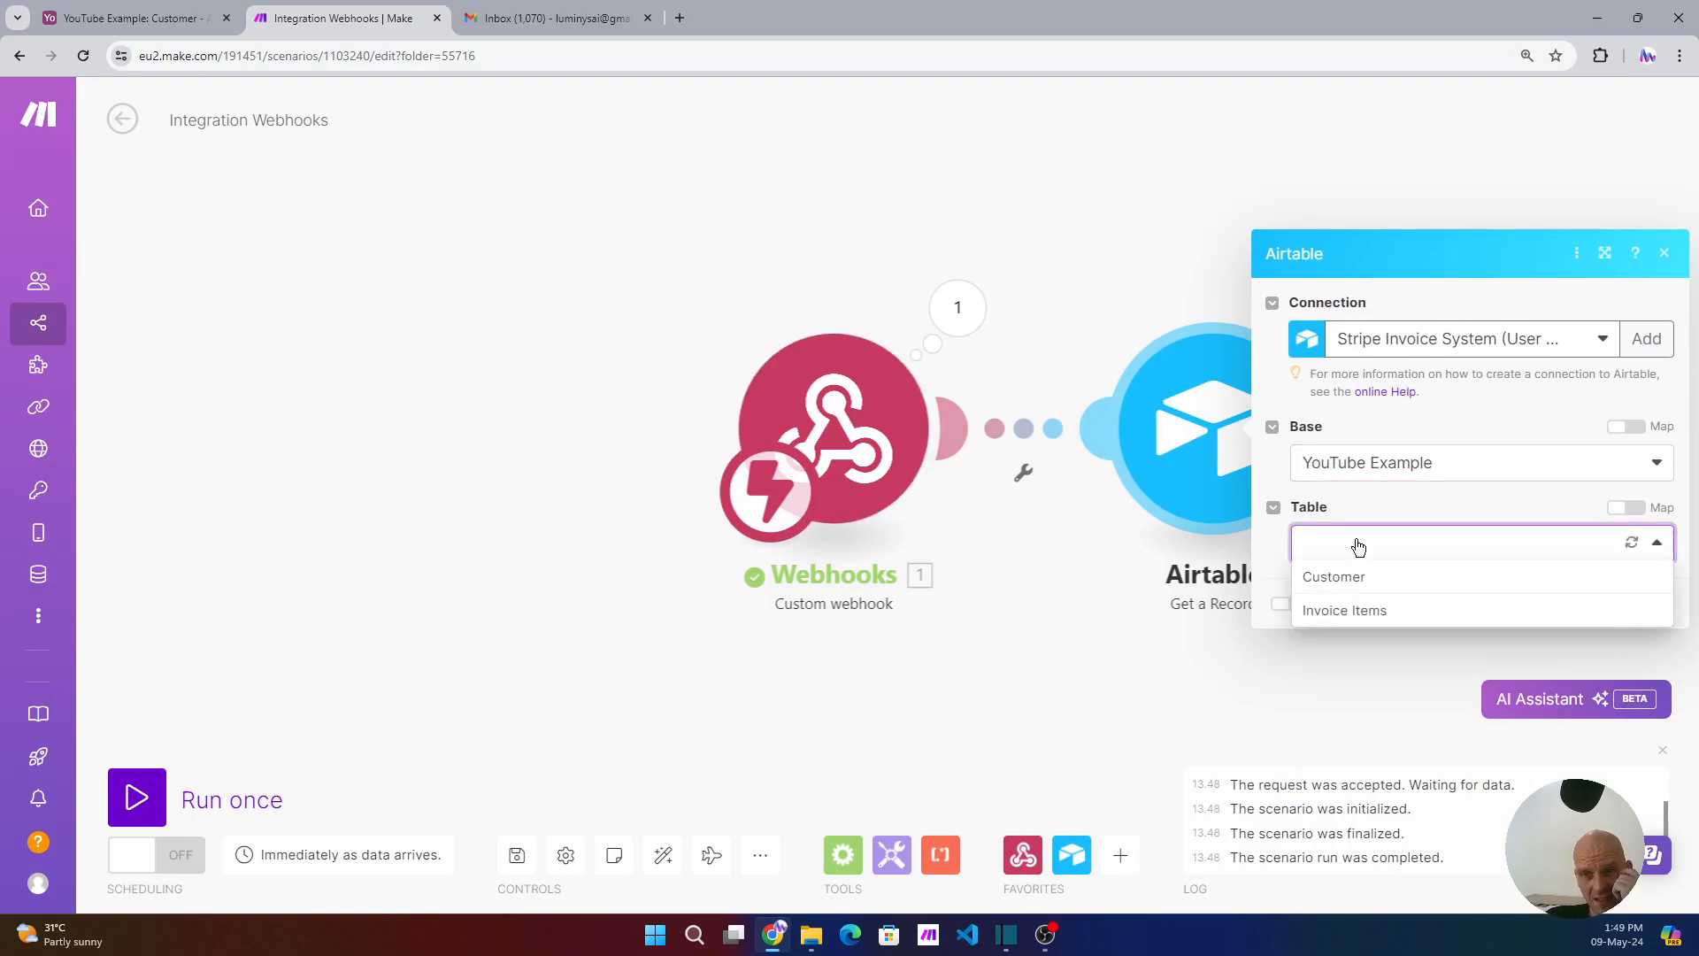
click(1343, 578)
click(1336, 591)
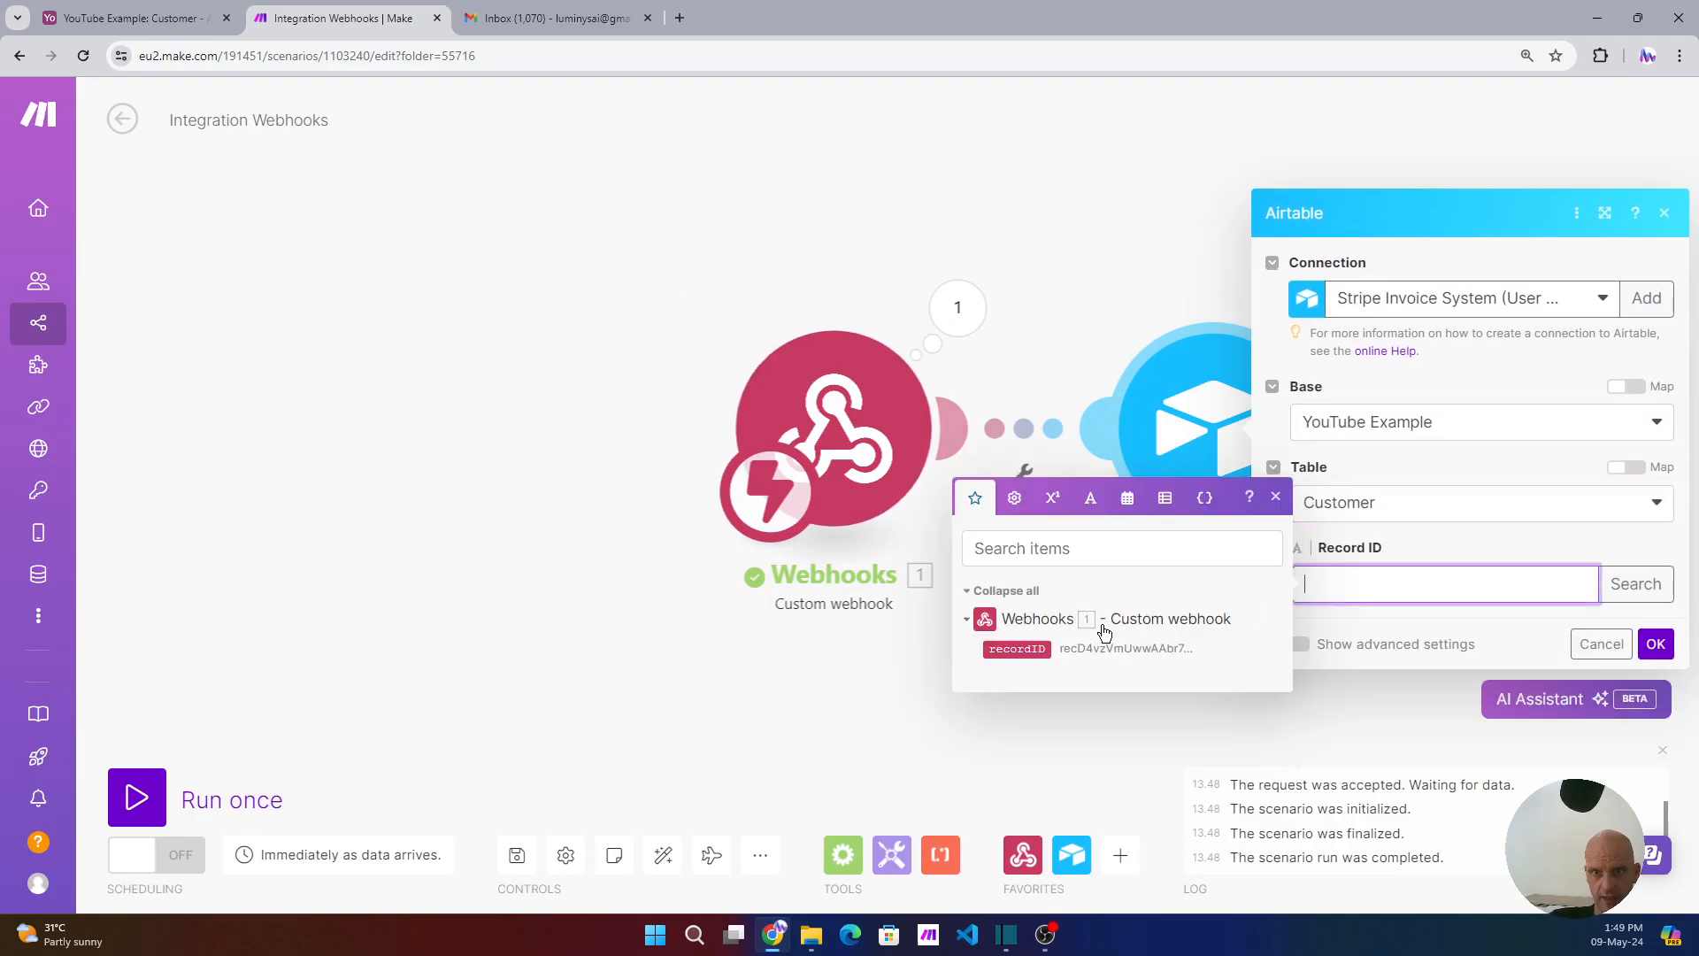
click(1017, 649)
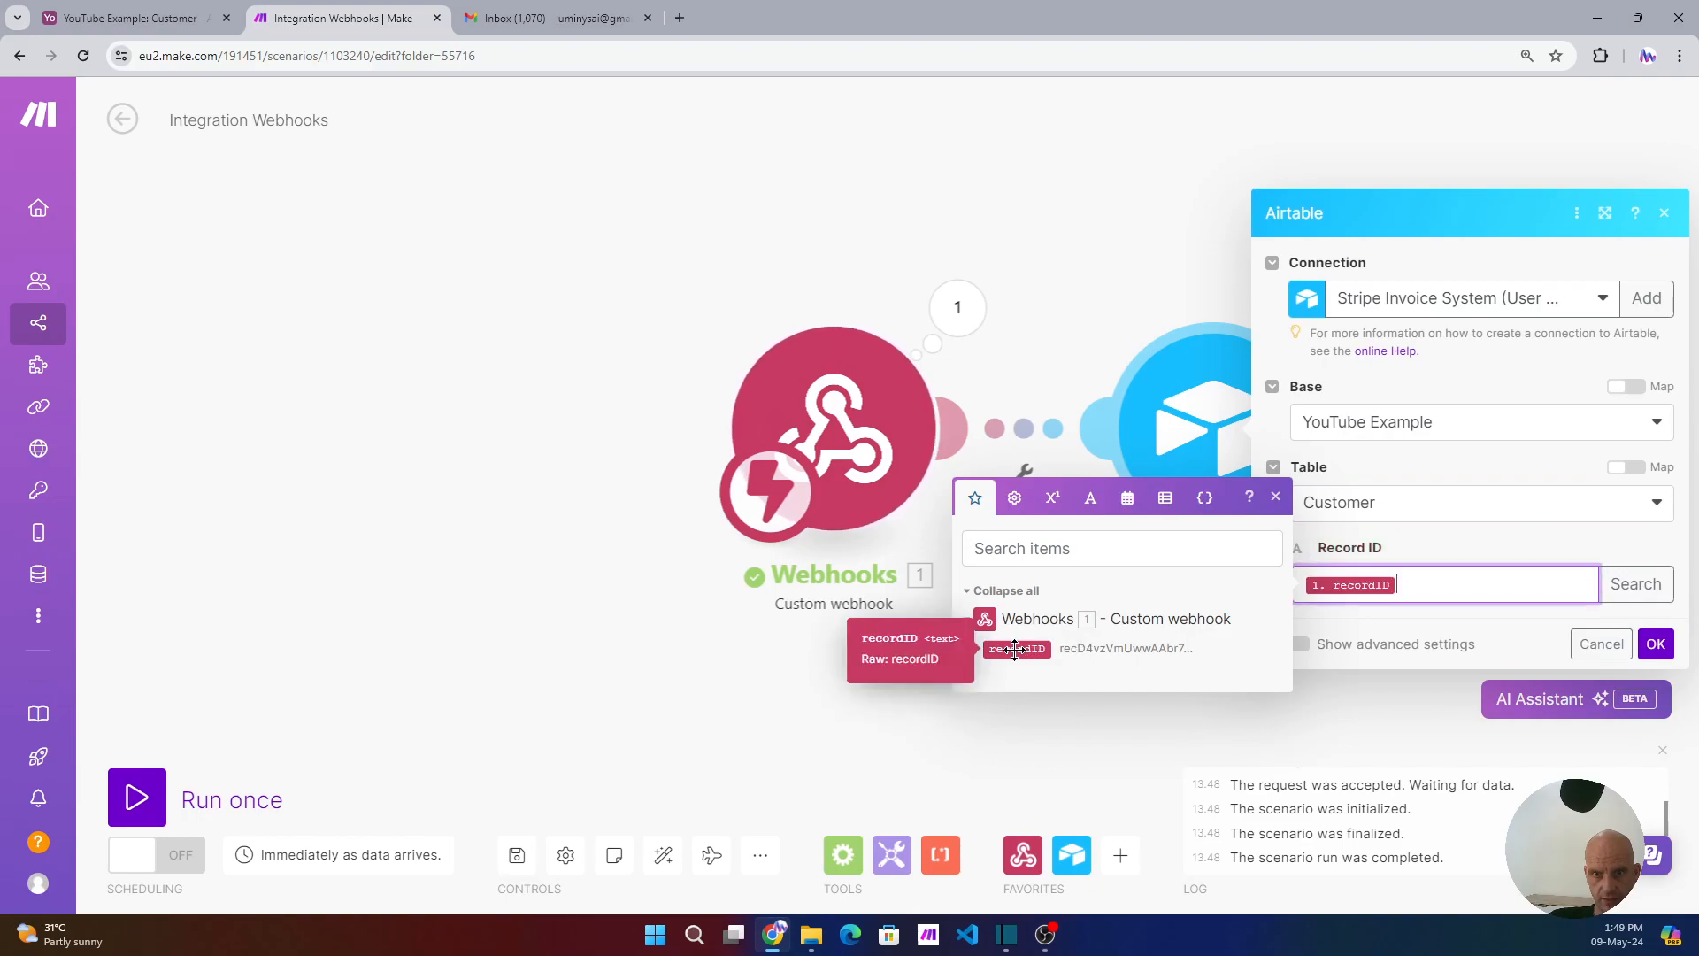
click(1656, 645)
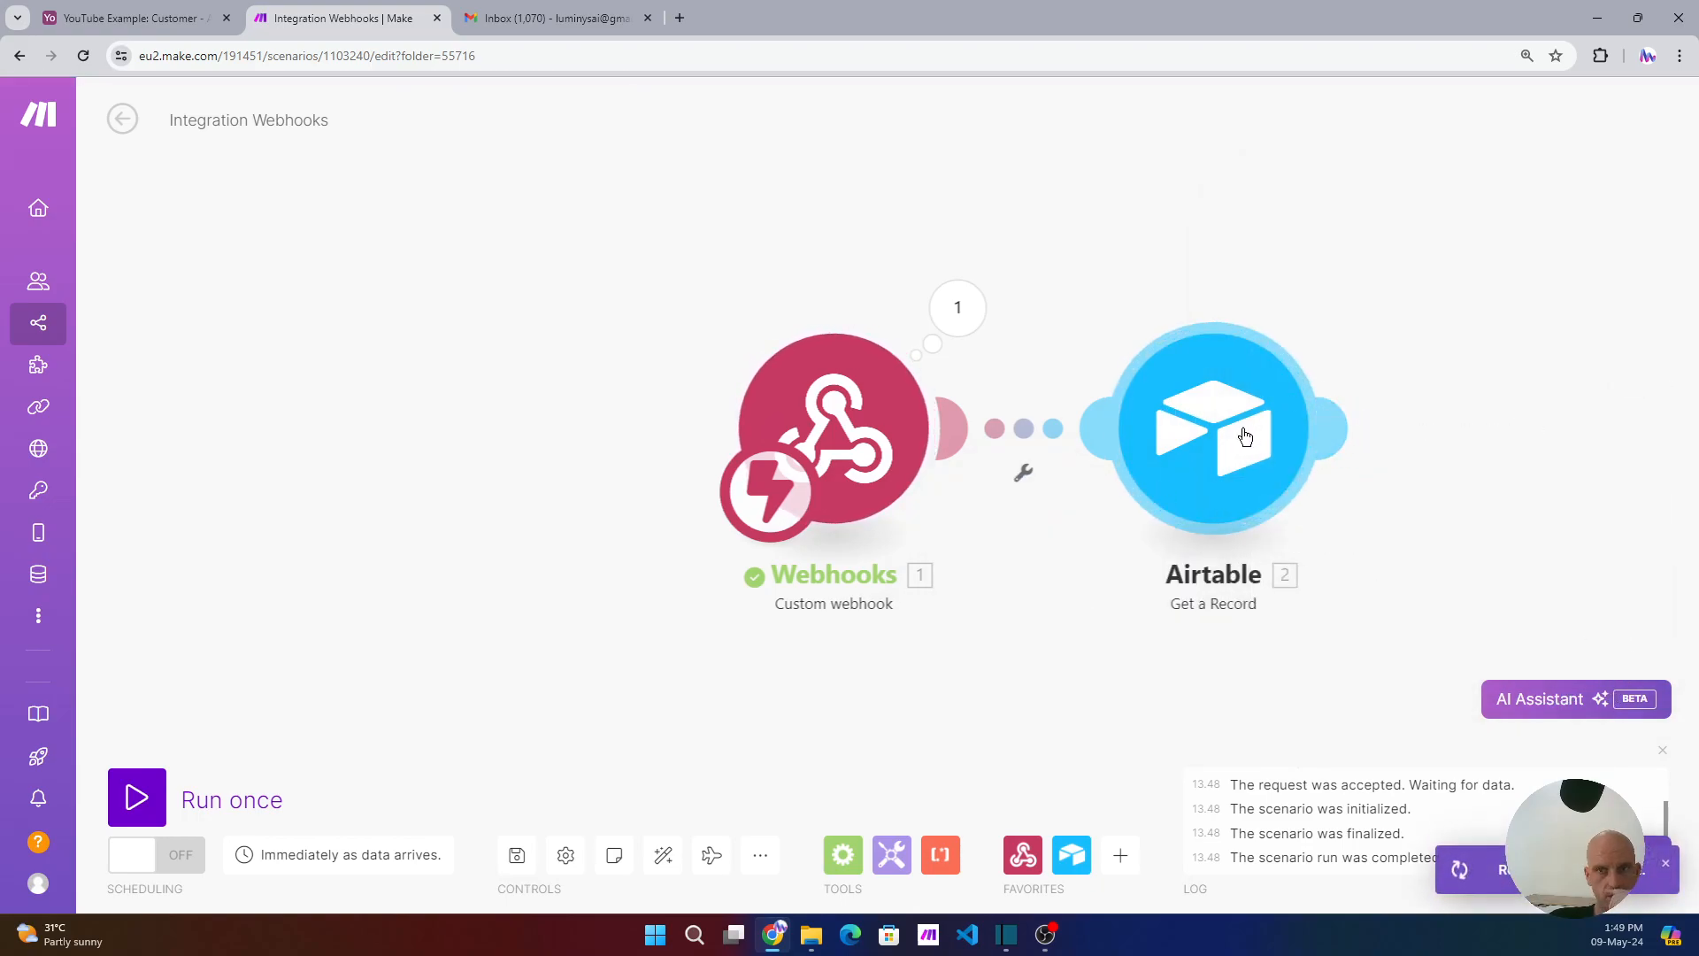
- Test-run only the Airtable Get a Record module using the webhook's copied record ID
right_click(1210, 460)
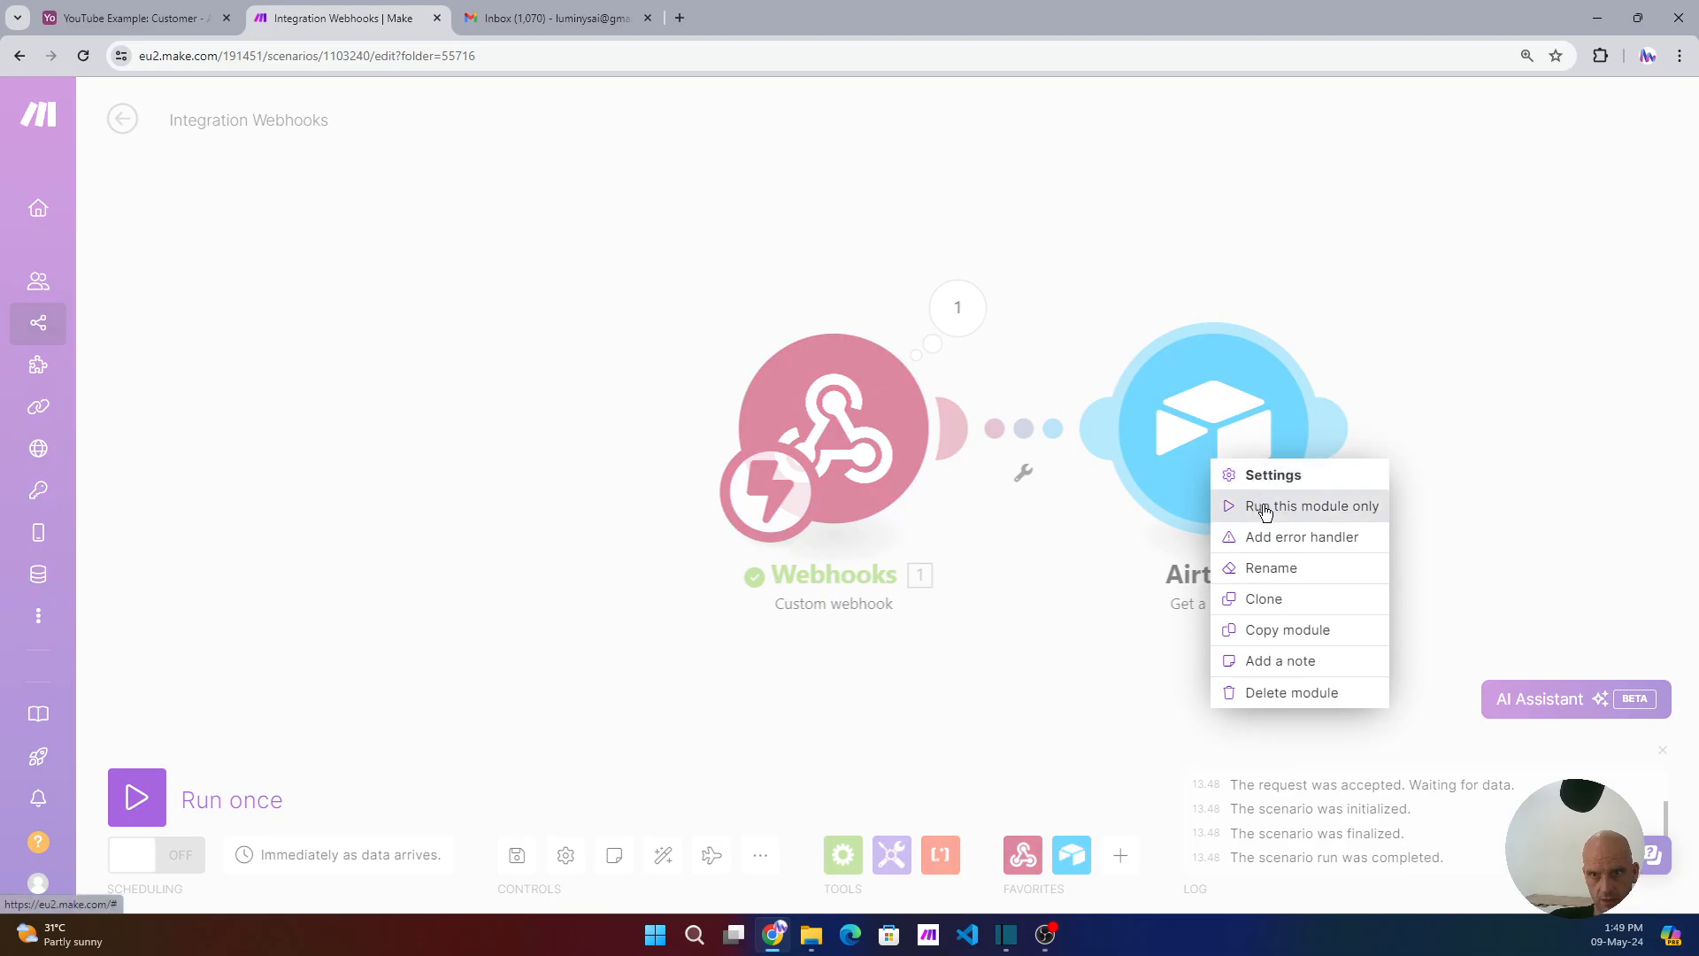
click(1265, 508)
click(956, 307)
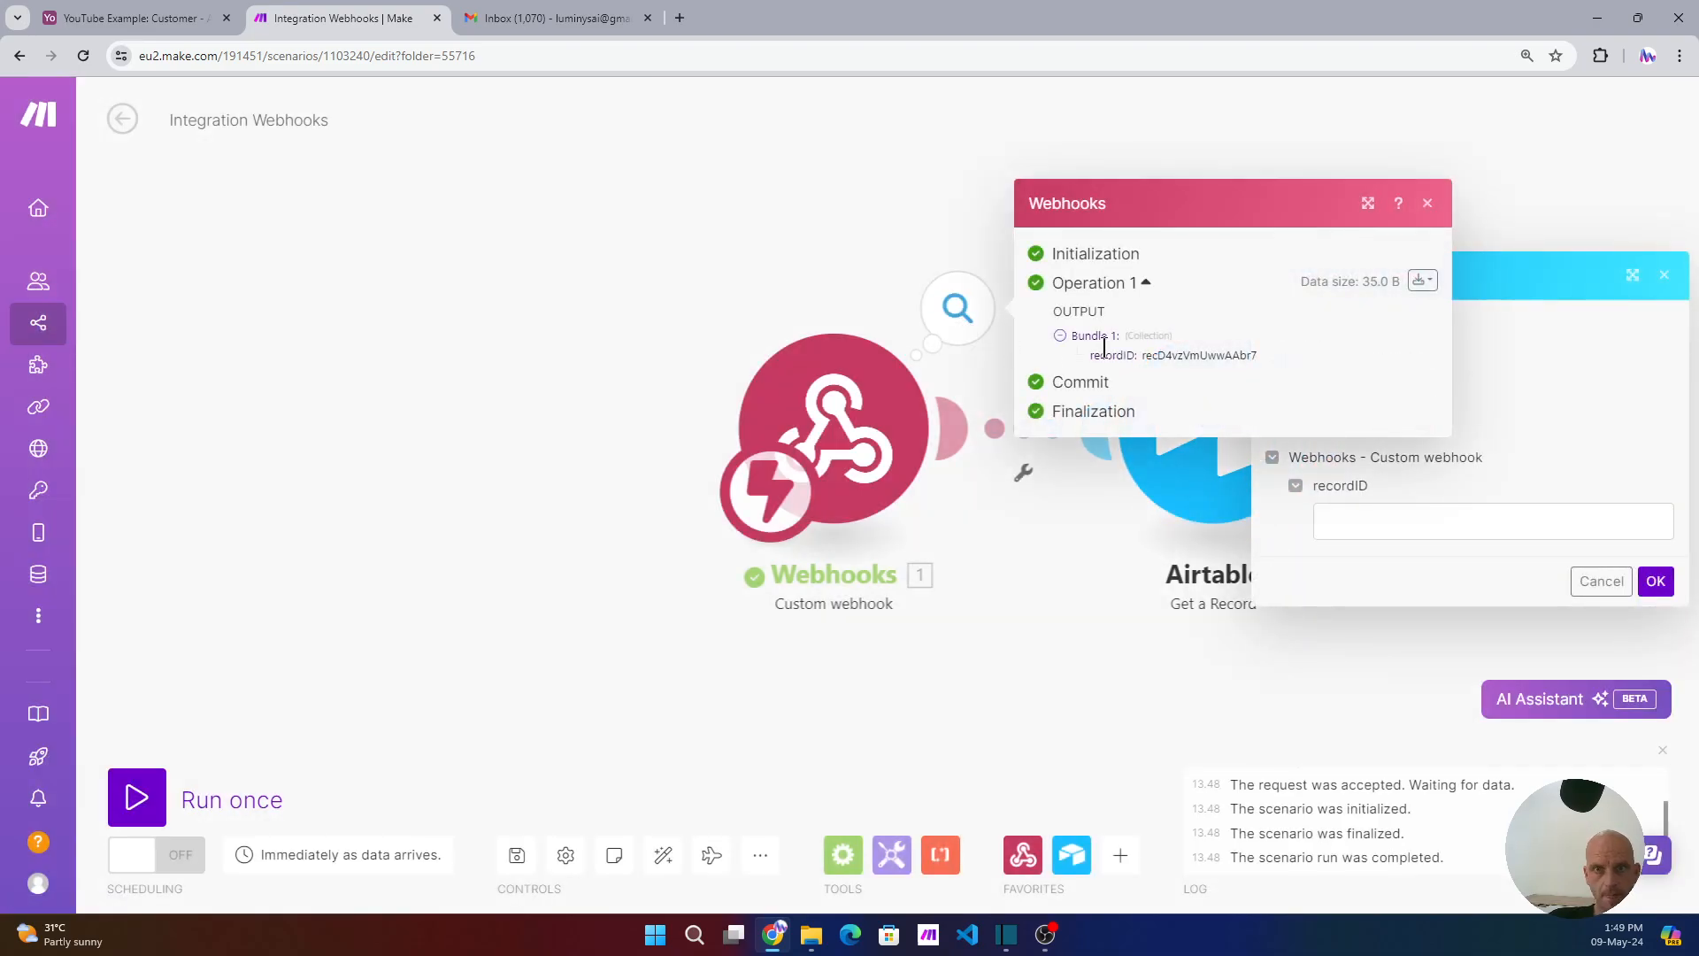
double_click(1186, 355)
key(ctrl+c)
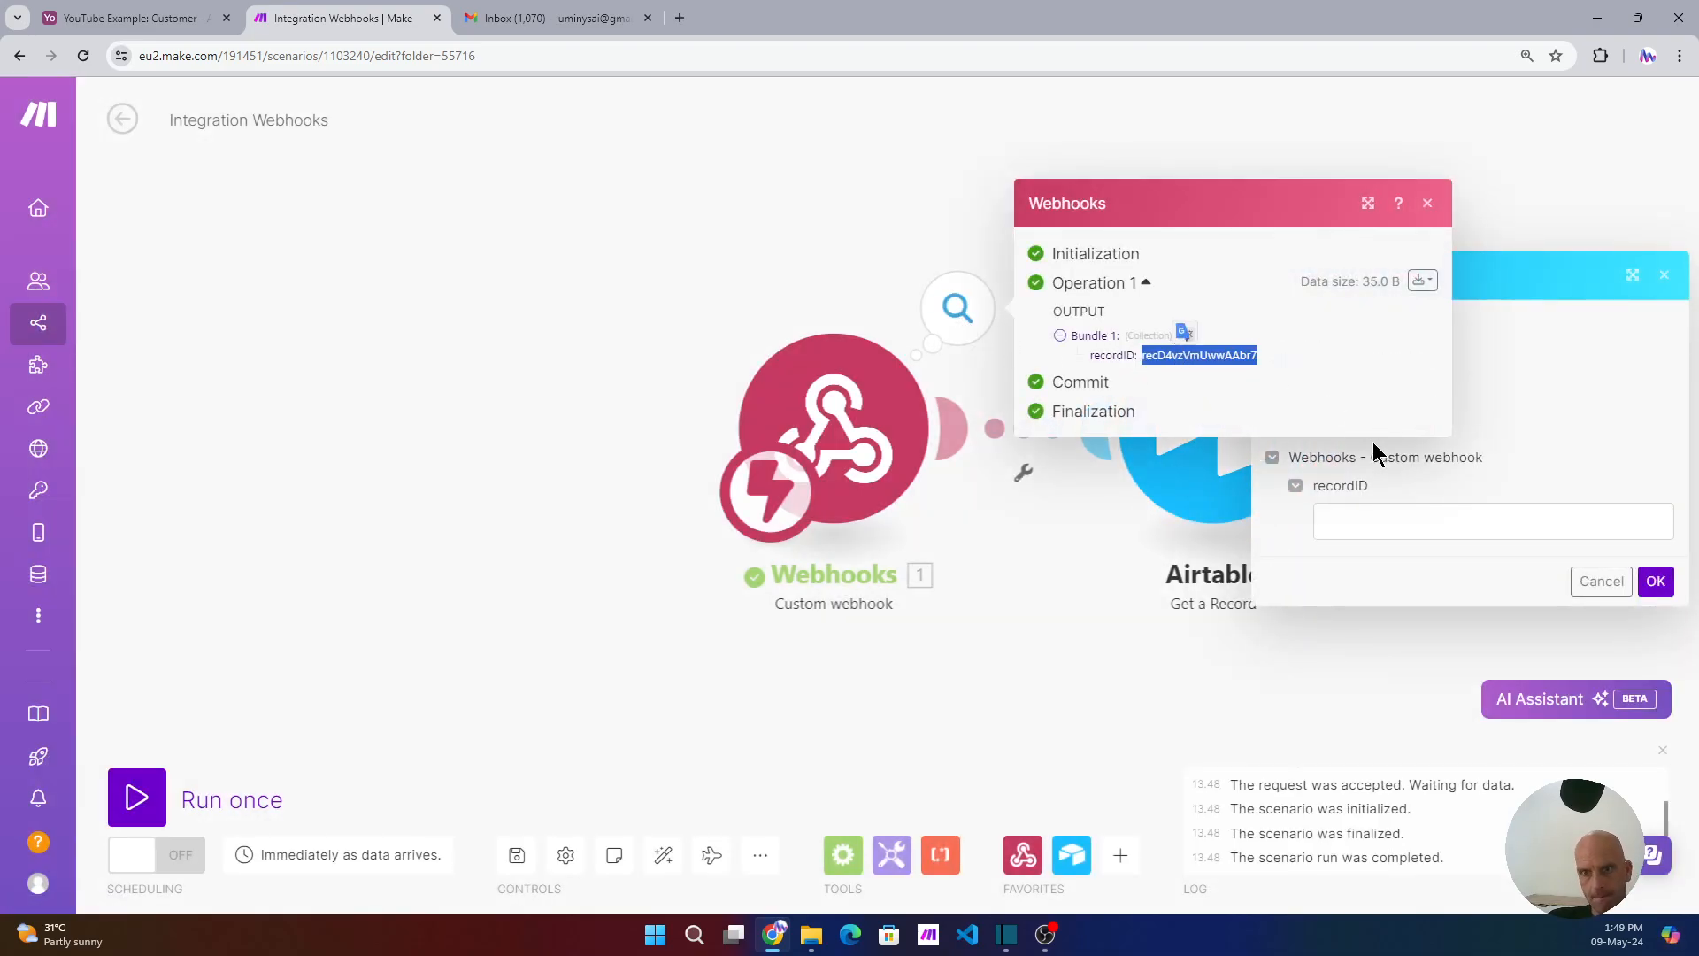
click(1366, 522)
key(ctrl+v)
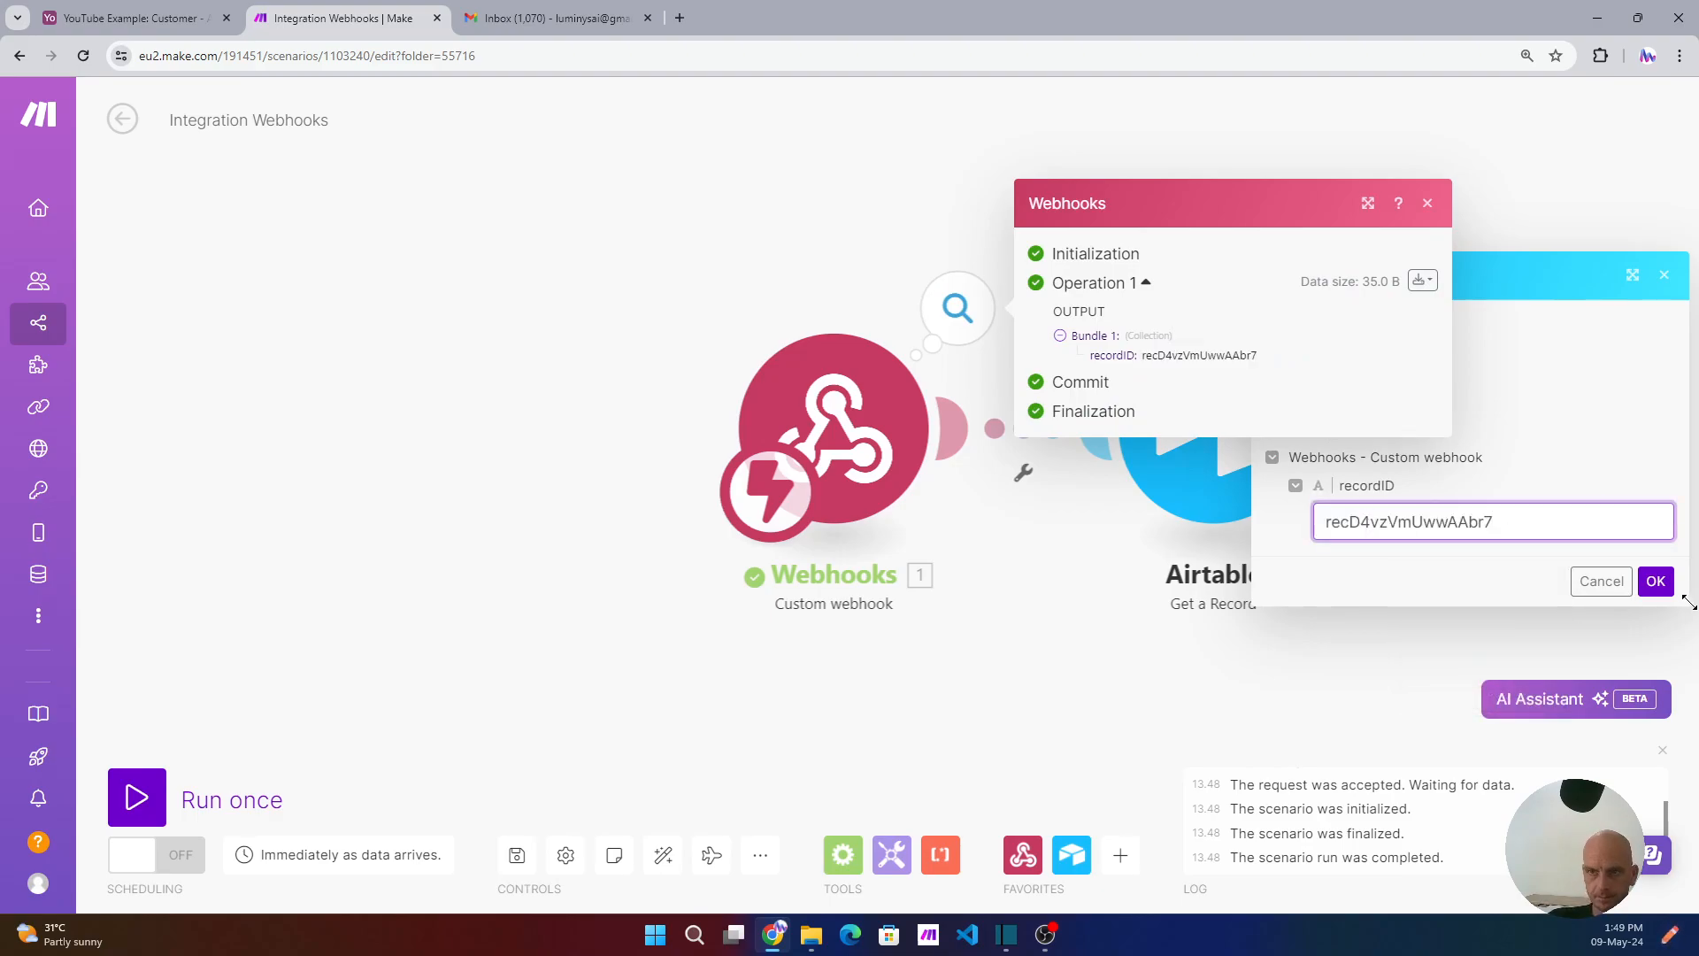
click(1655, 583)
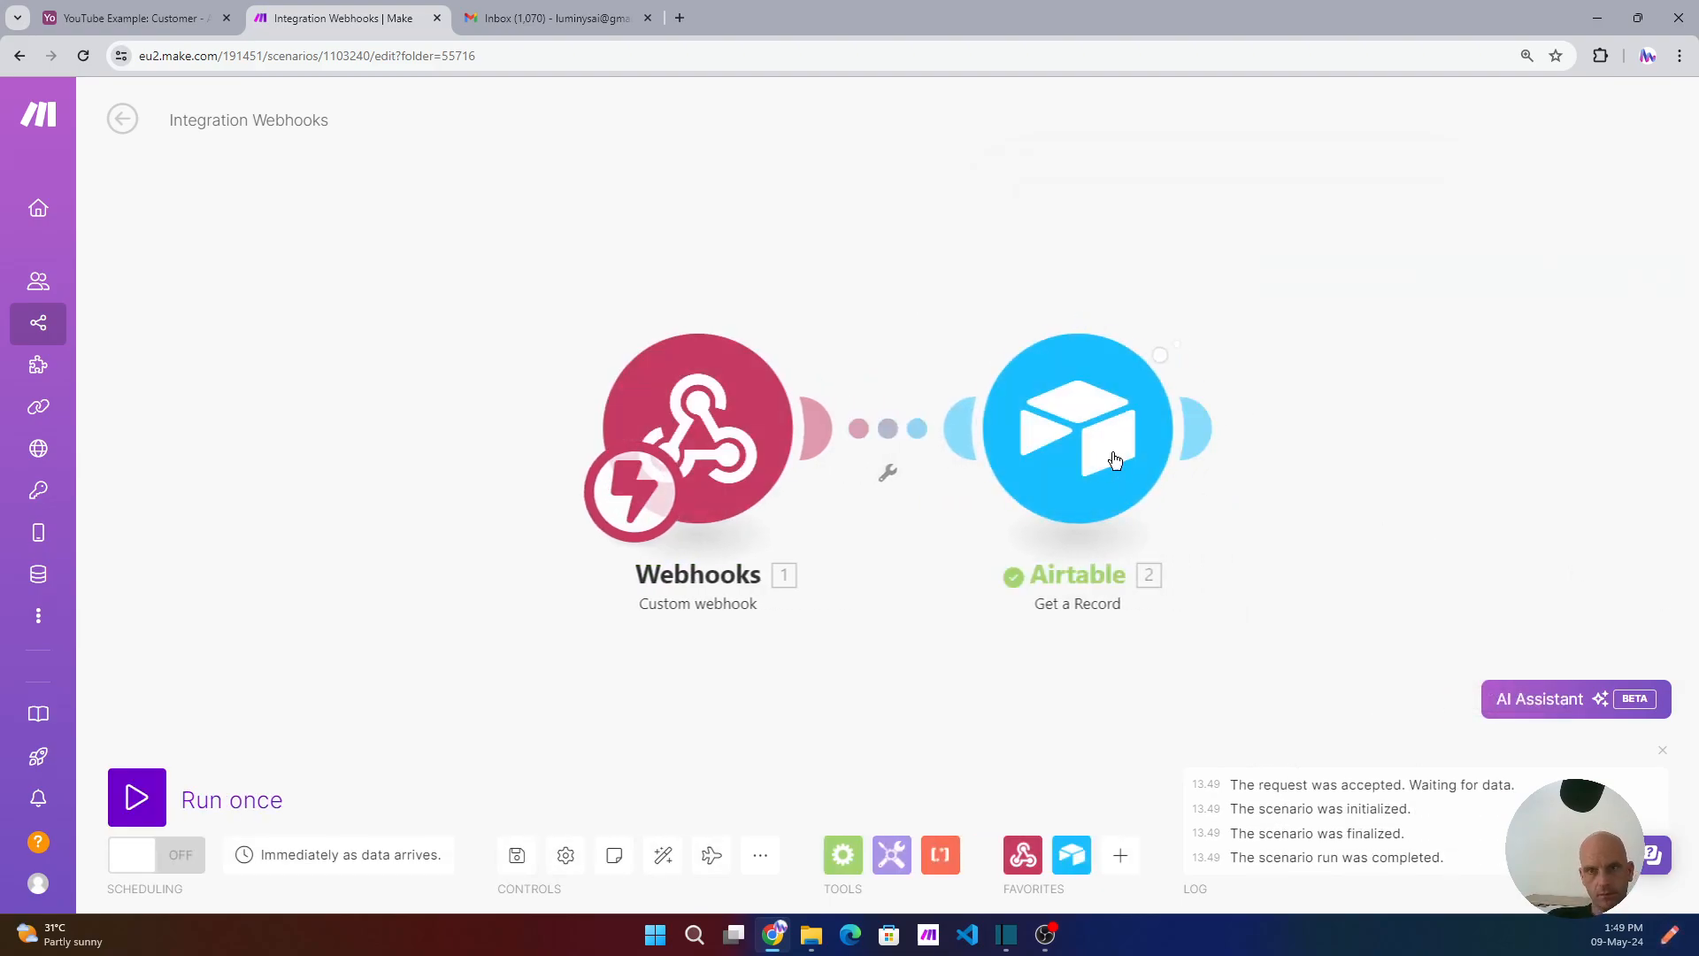
- Inspect the returned record's Invoice PDF attachment, Invoice Items and Thumbnails
click(1200, 327)
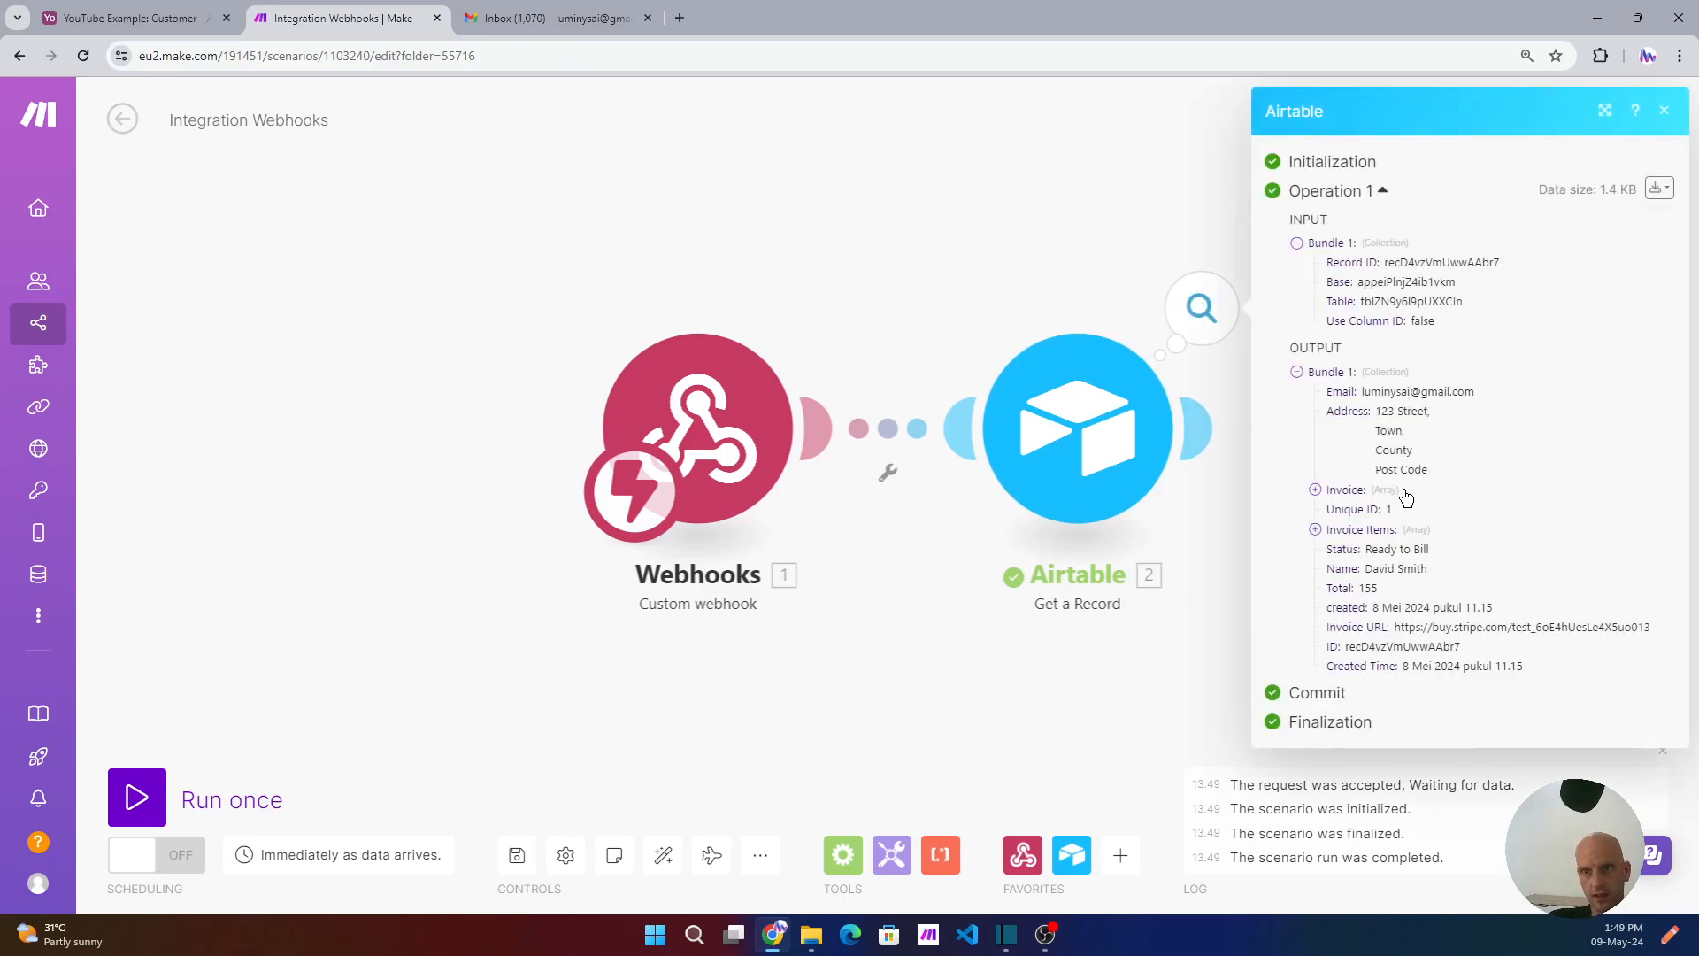
click(1315, 491)
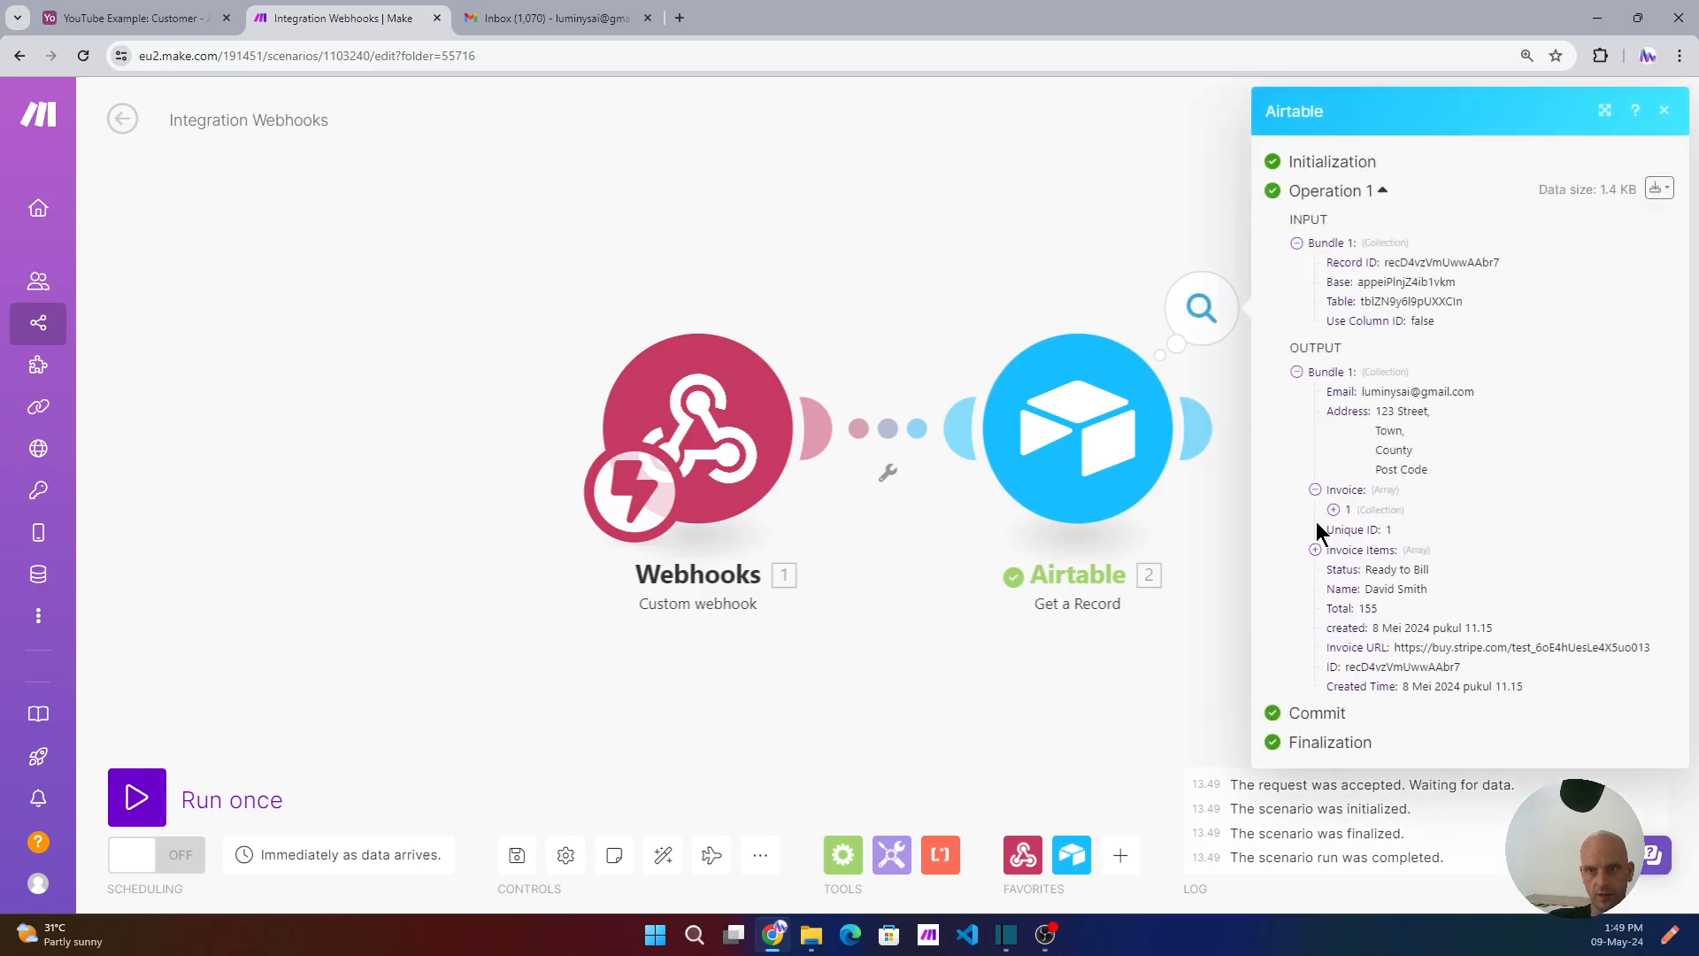
click(1334, 511)
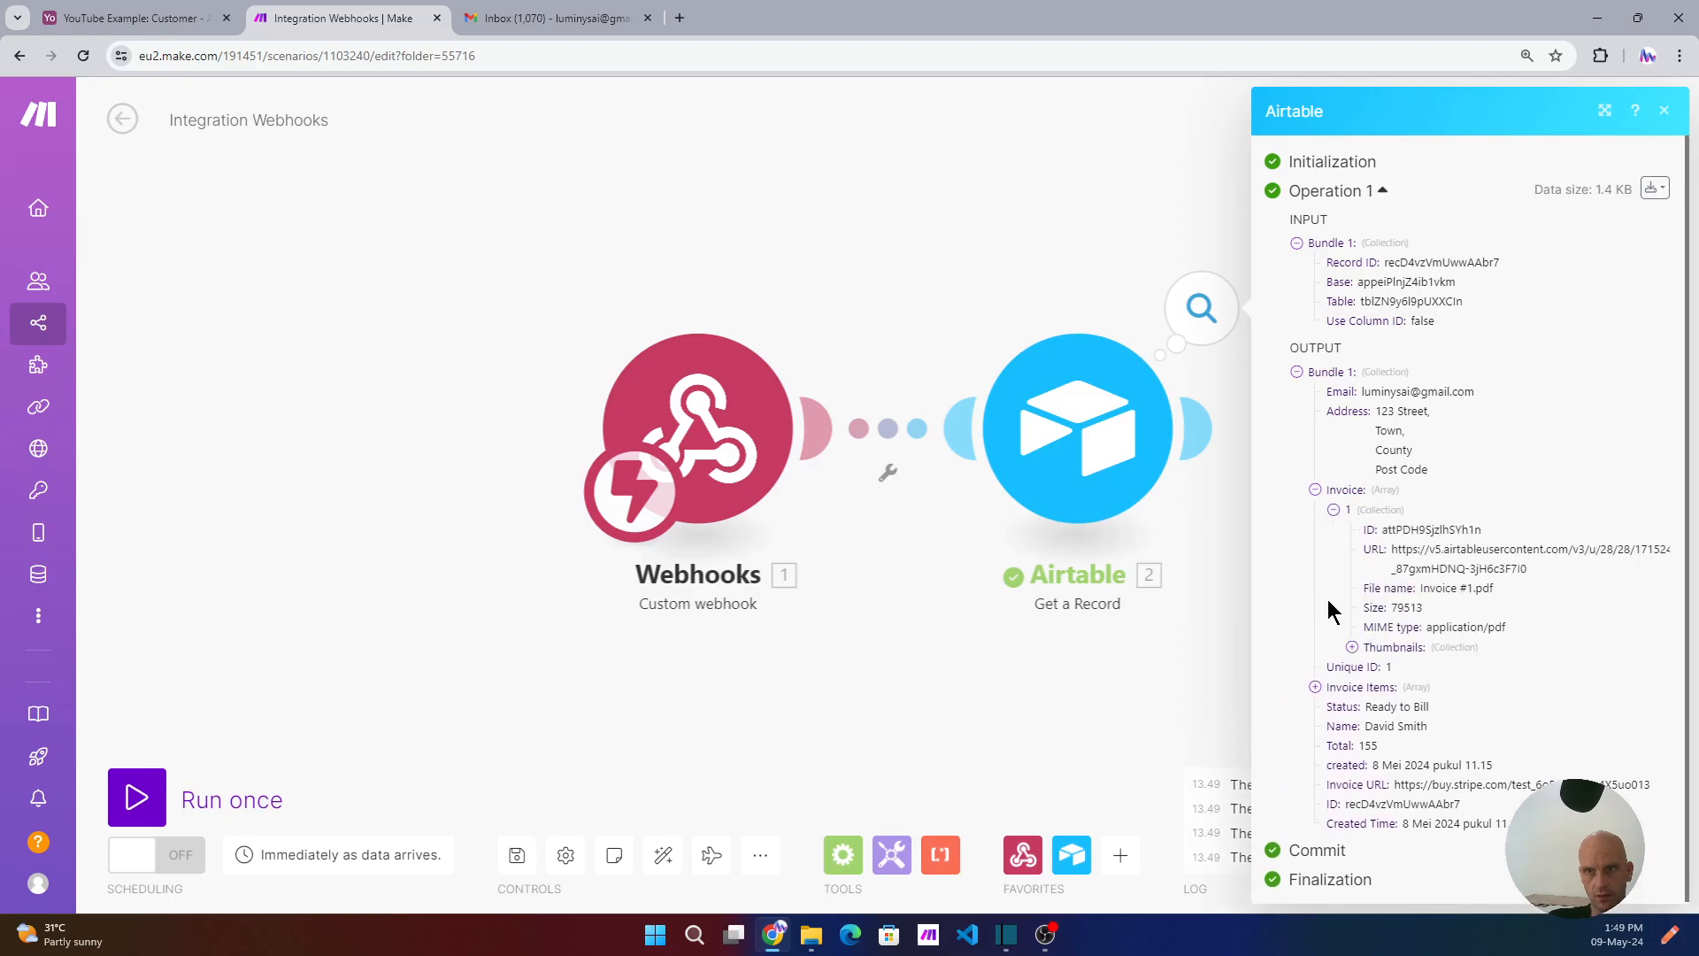
click(1315, 688)
click(1353, 649)
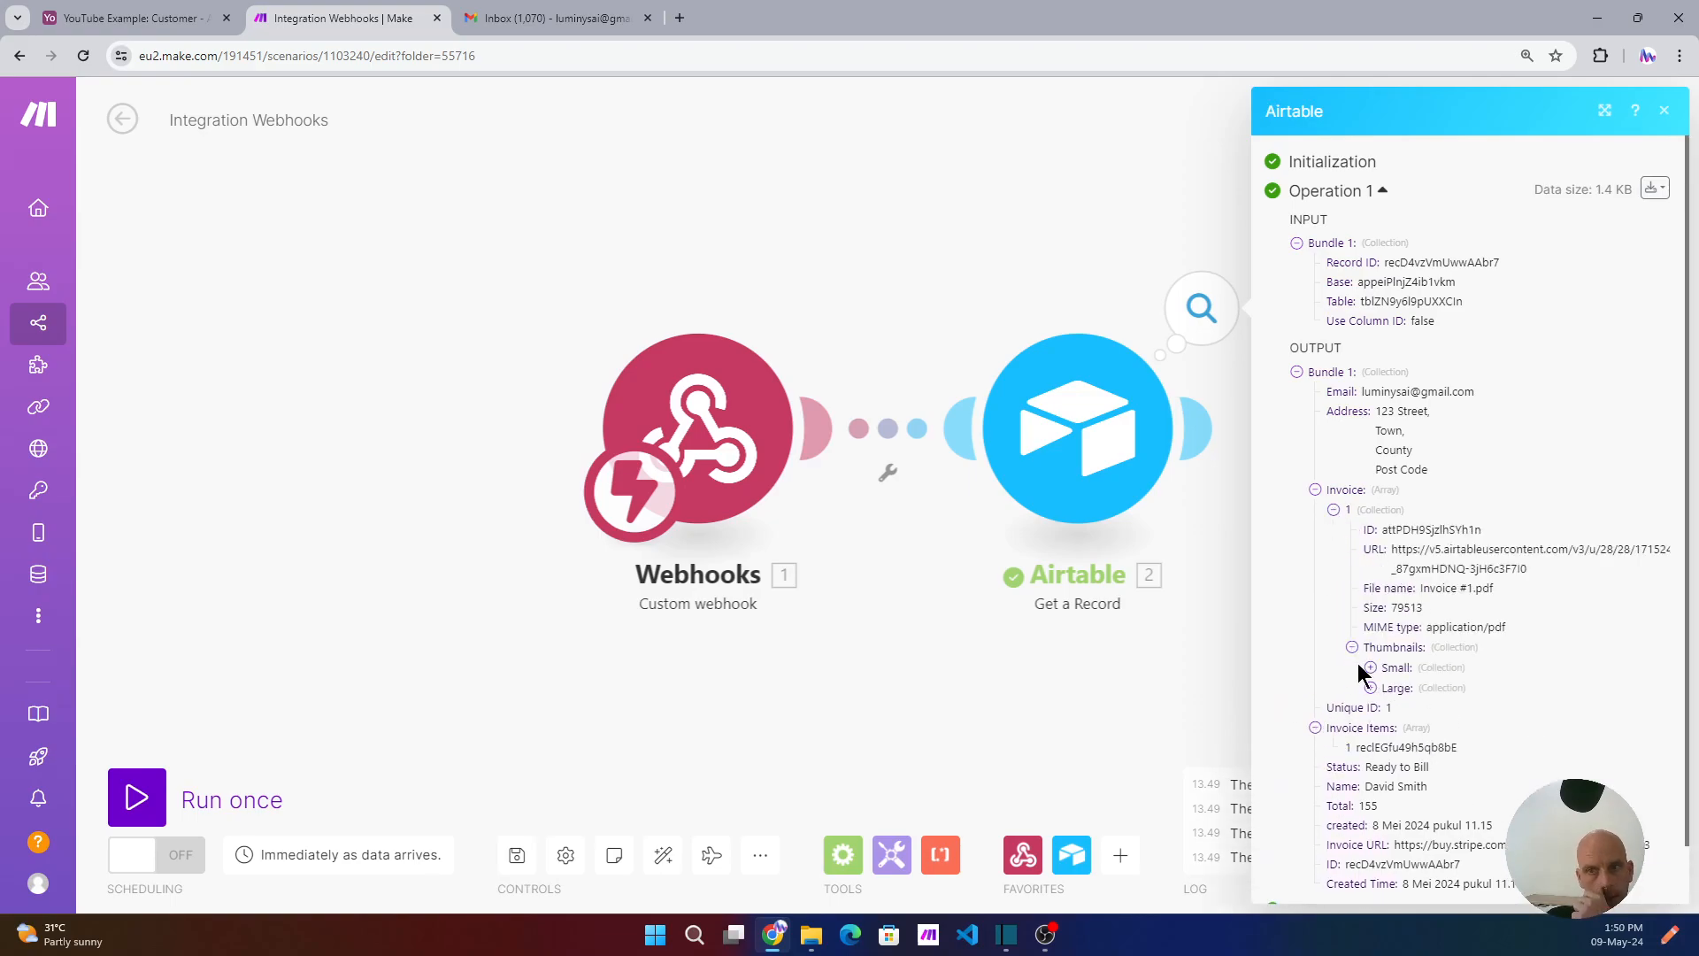
click(1051, 166)
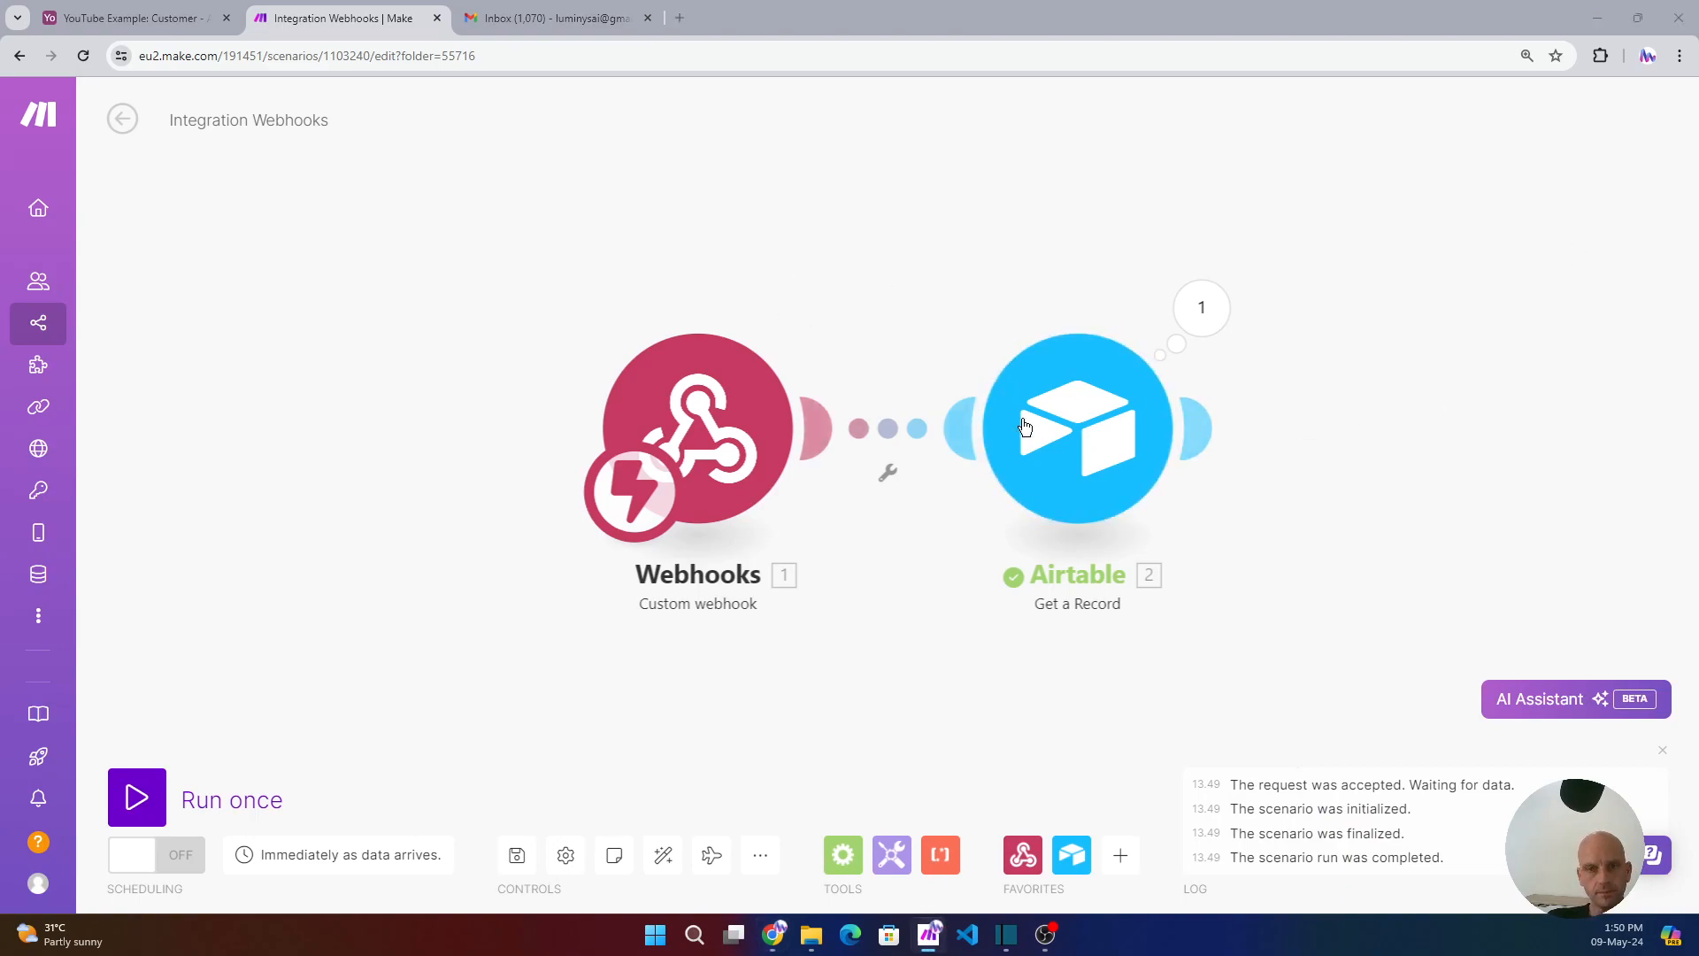
- Add an Airtable Get a Record step on the YouTube Example base's Invoice Items table
click(1191, 432)
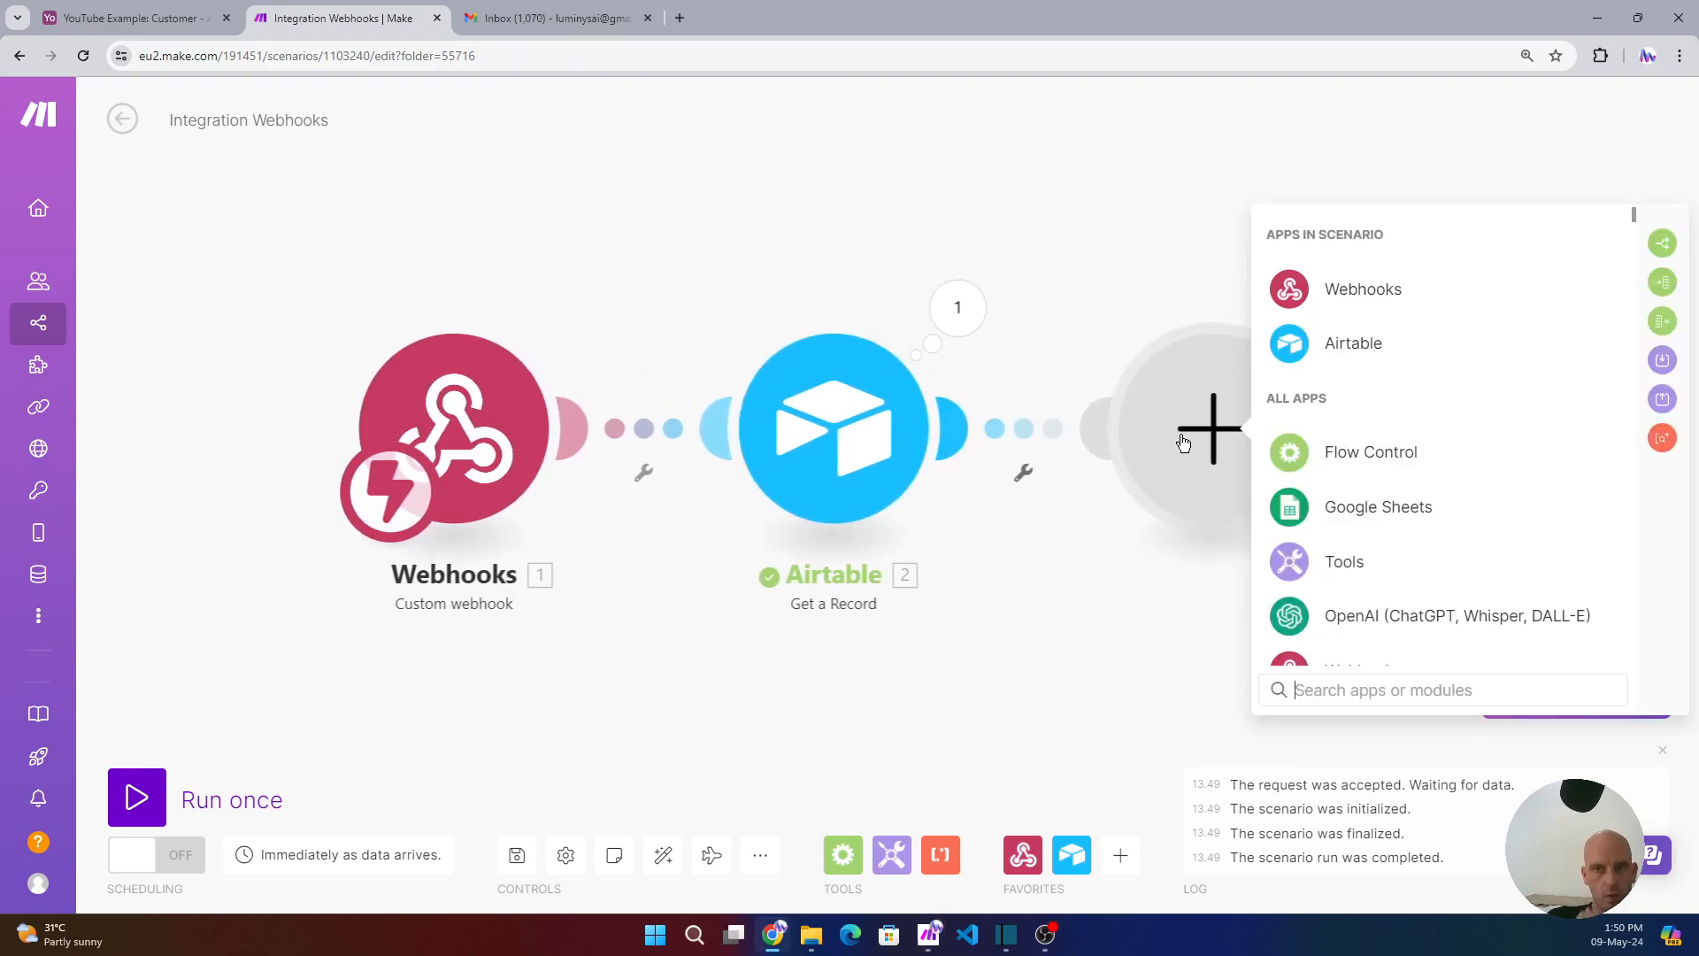
click(1342, 352)
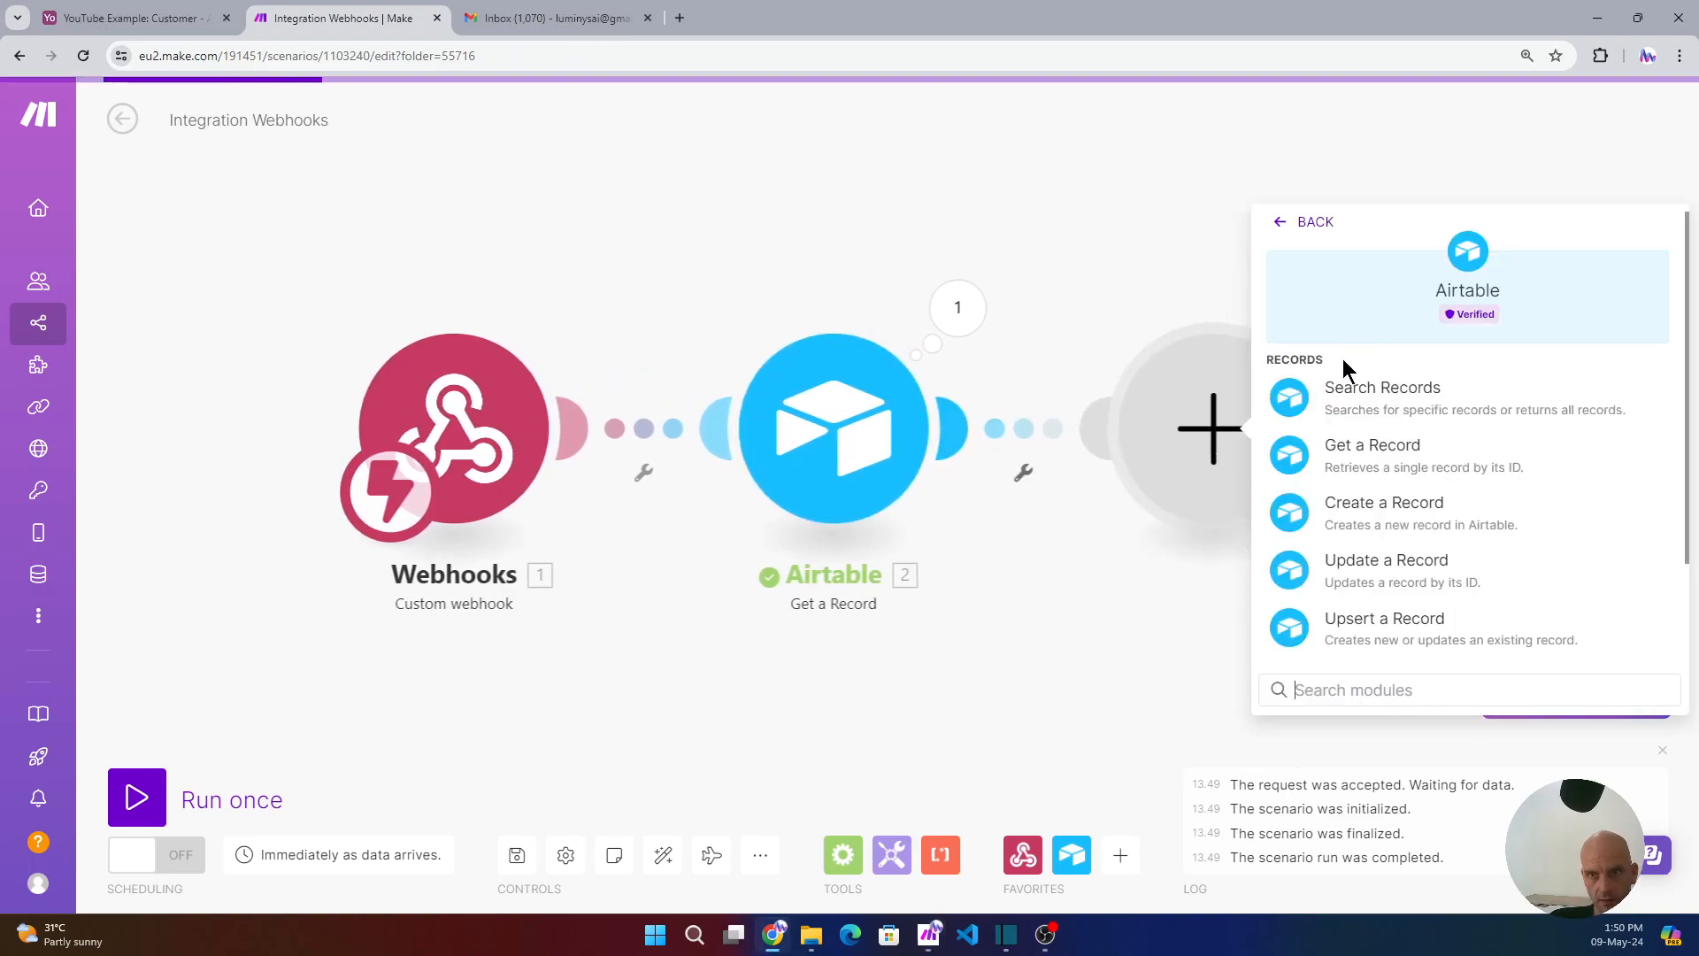
click(1367, 462)
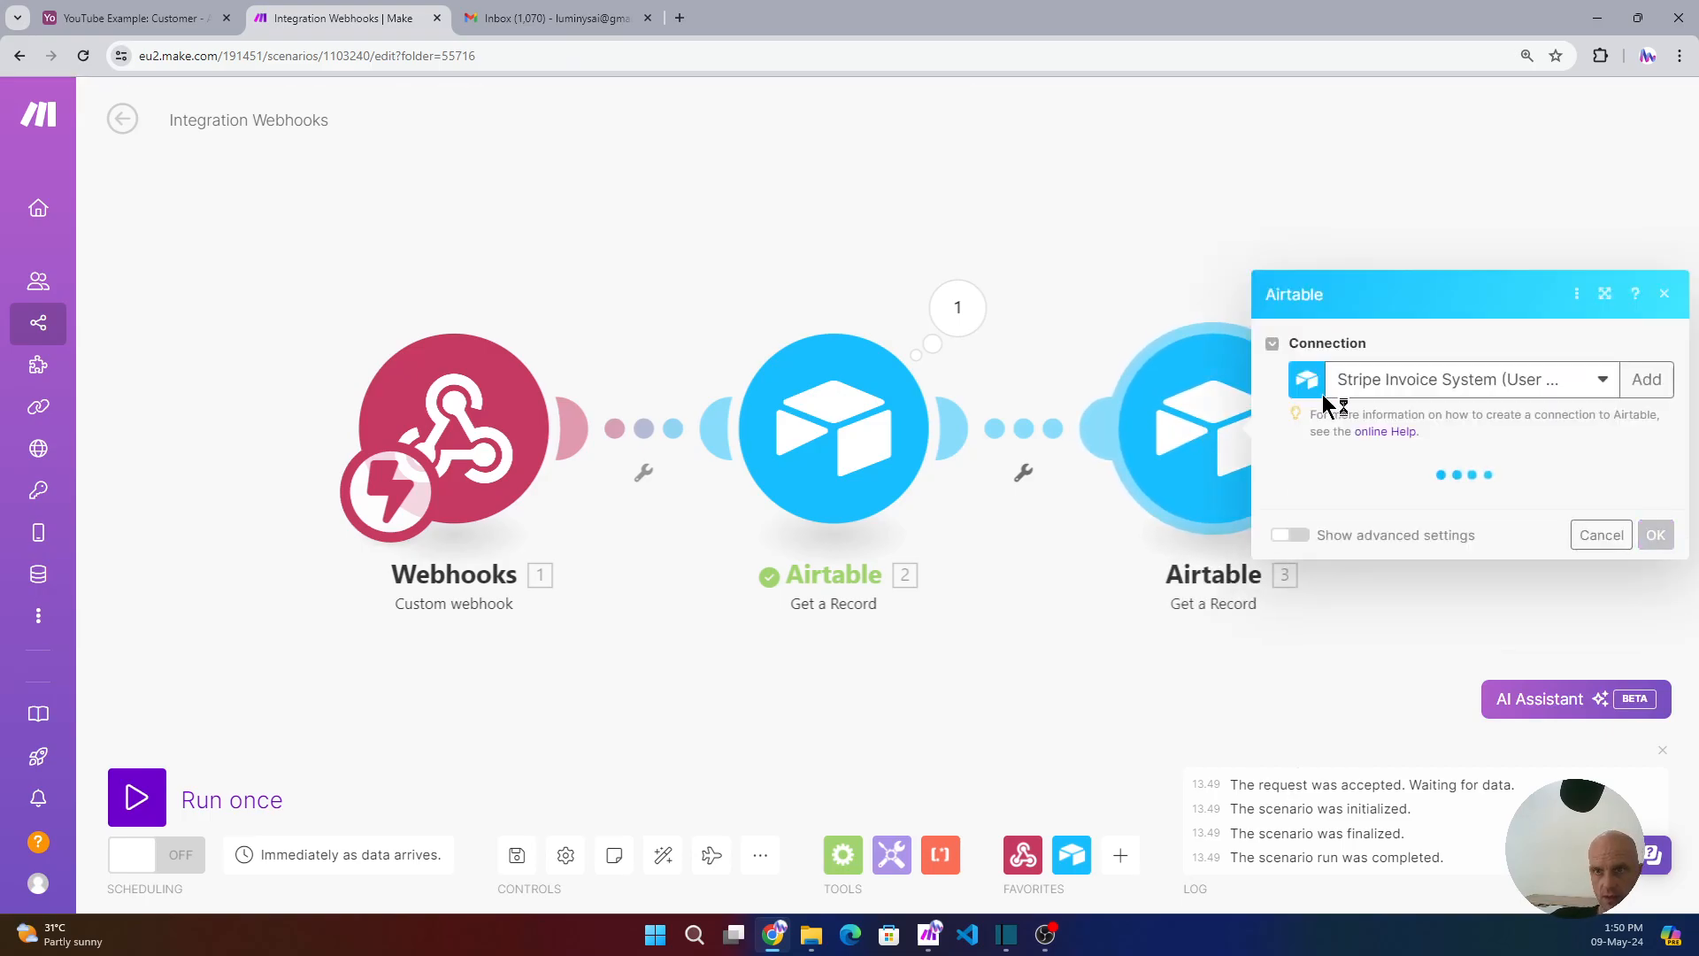
click(1343, 503)
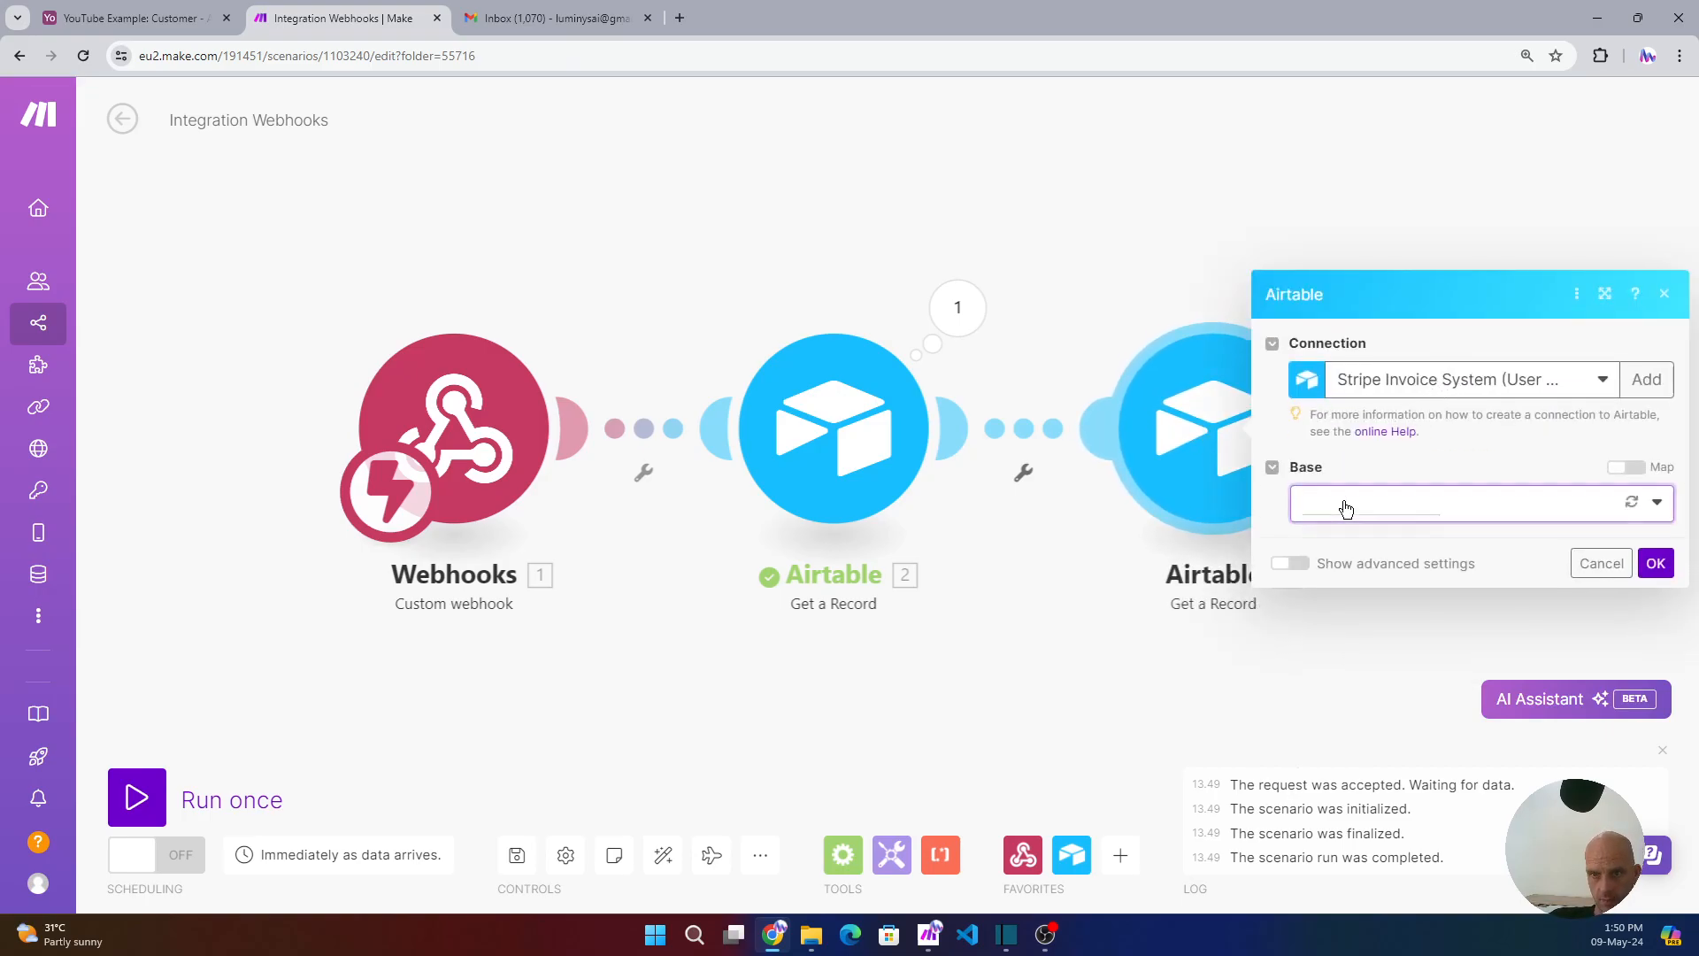
click(1357, 535)
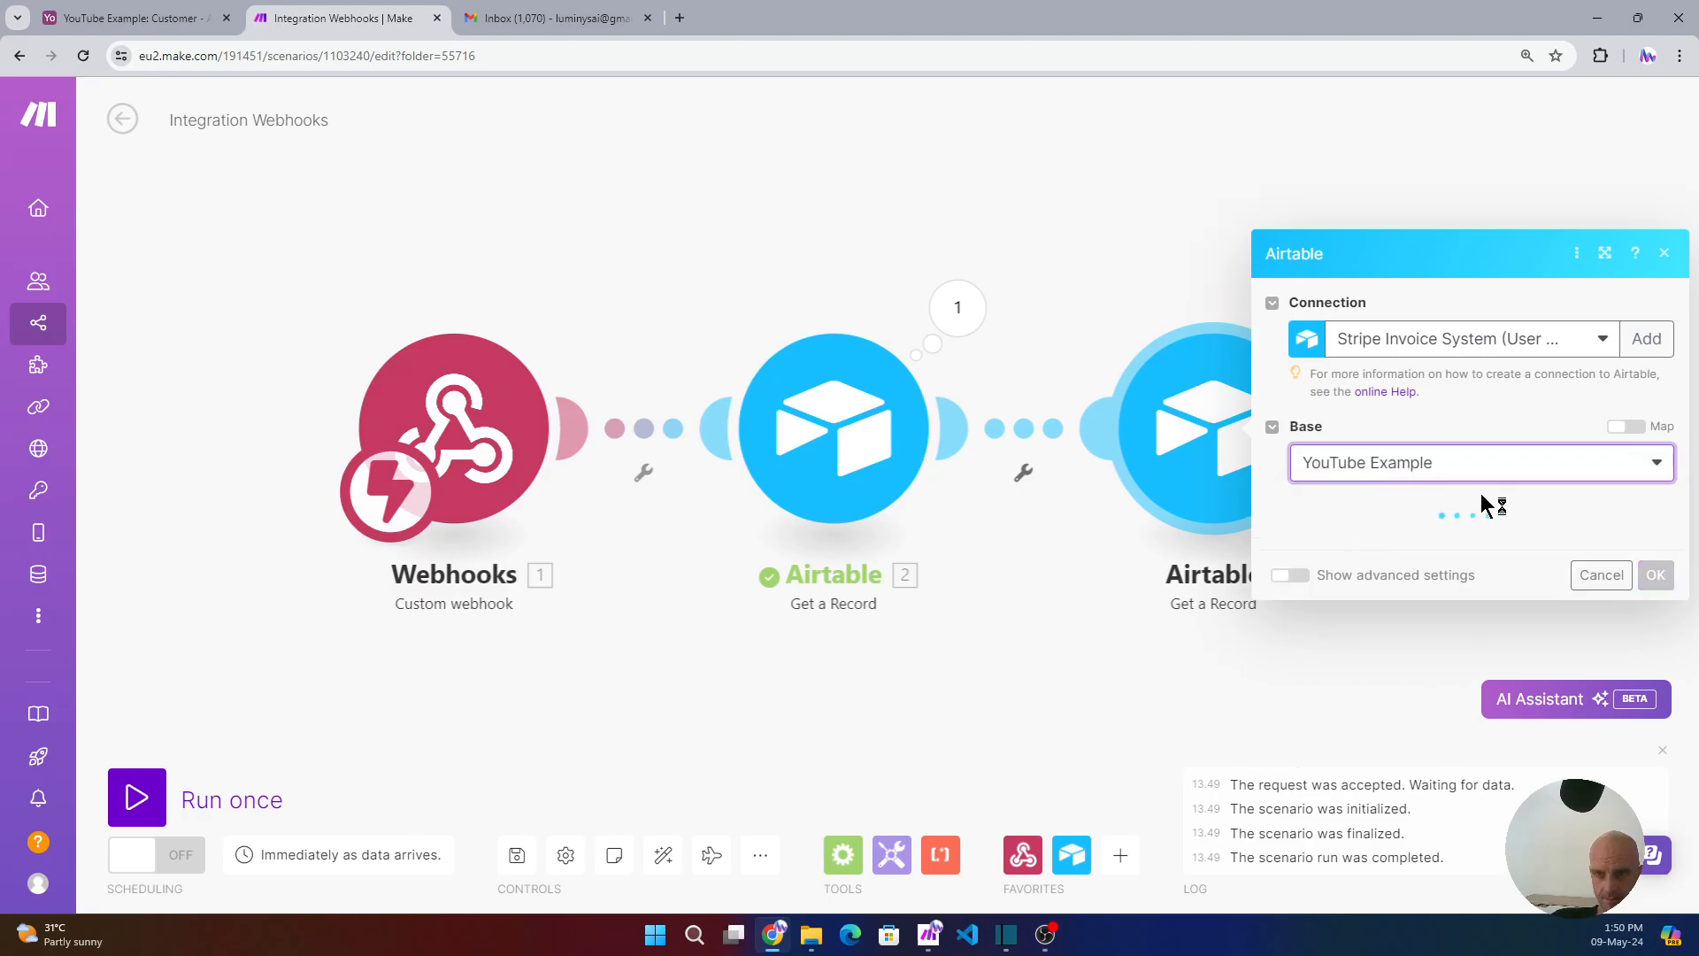
click(1395, 546)
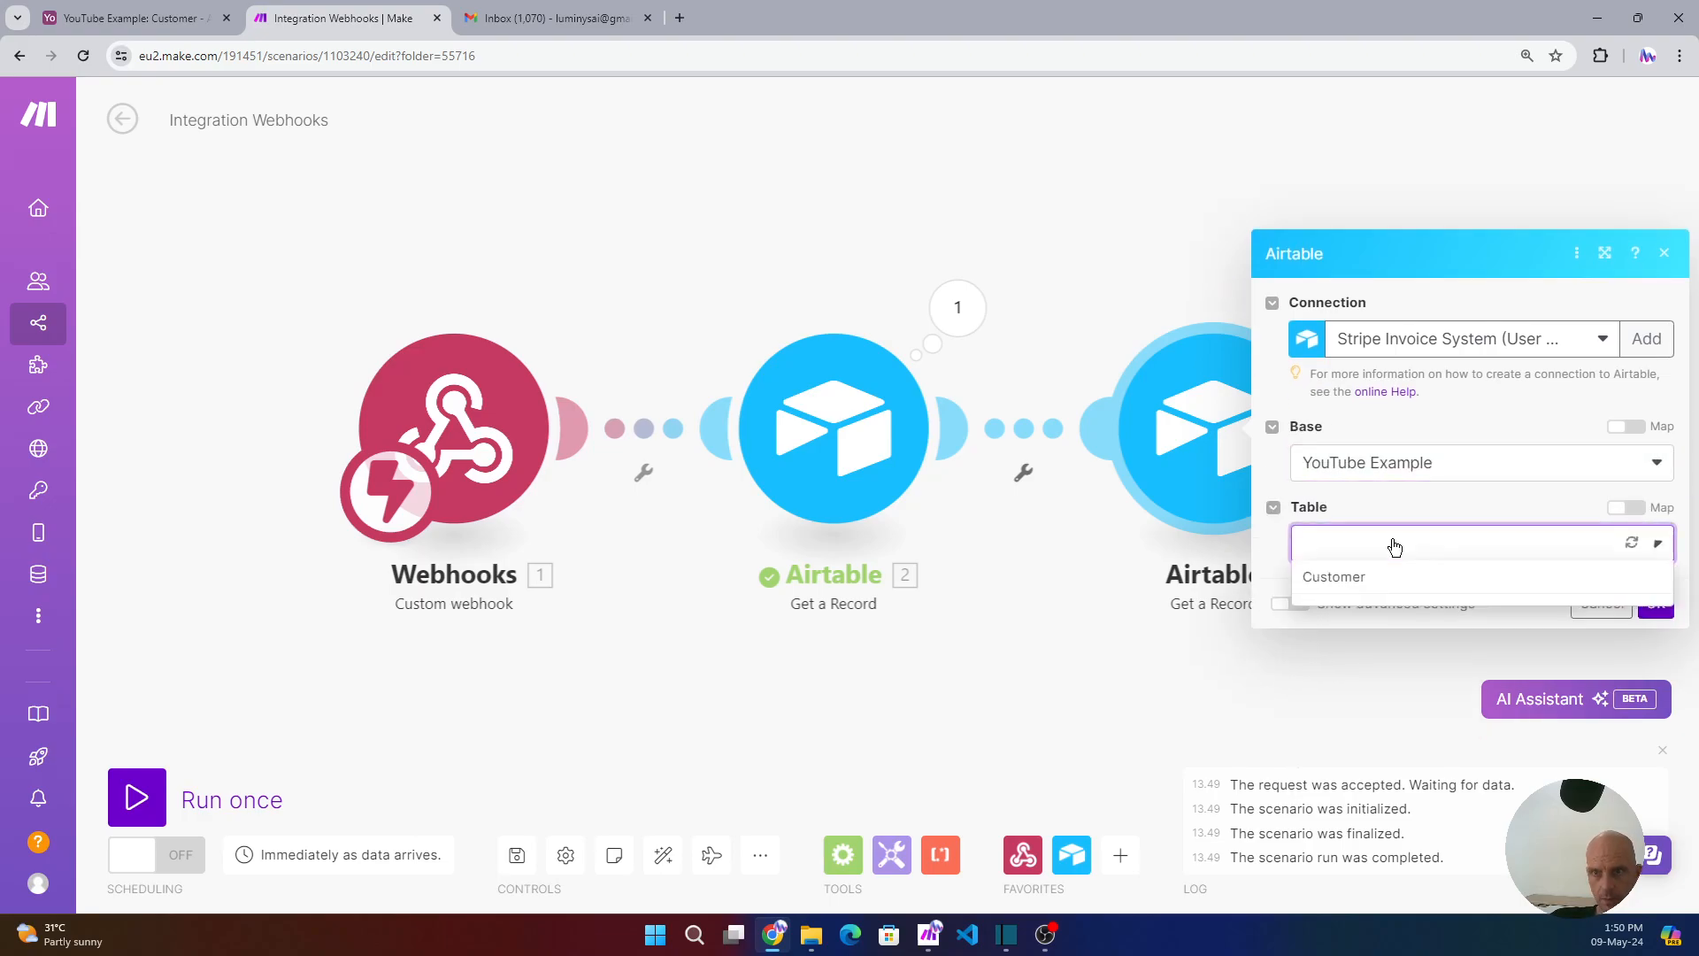
click(1356, 614)
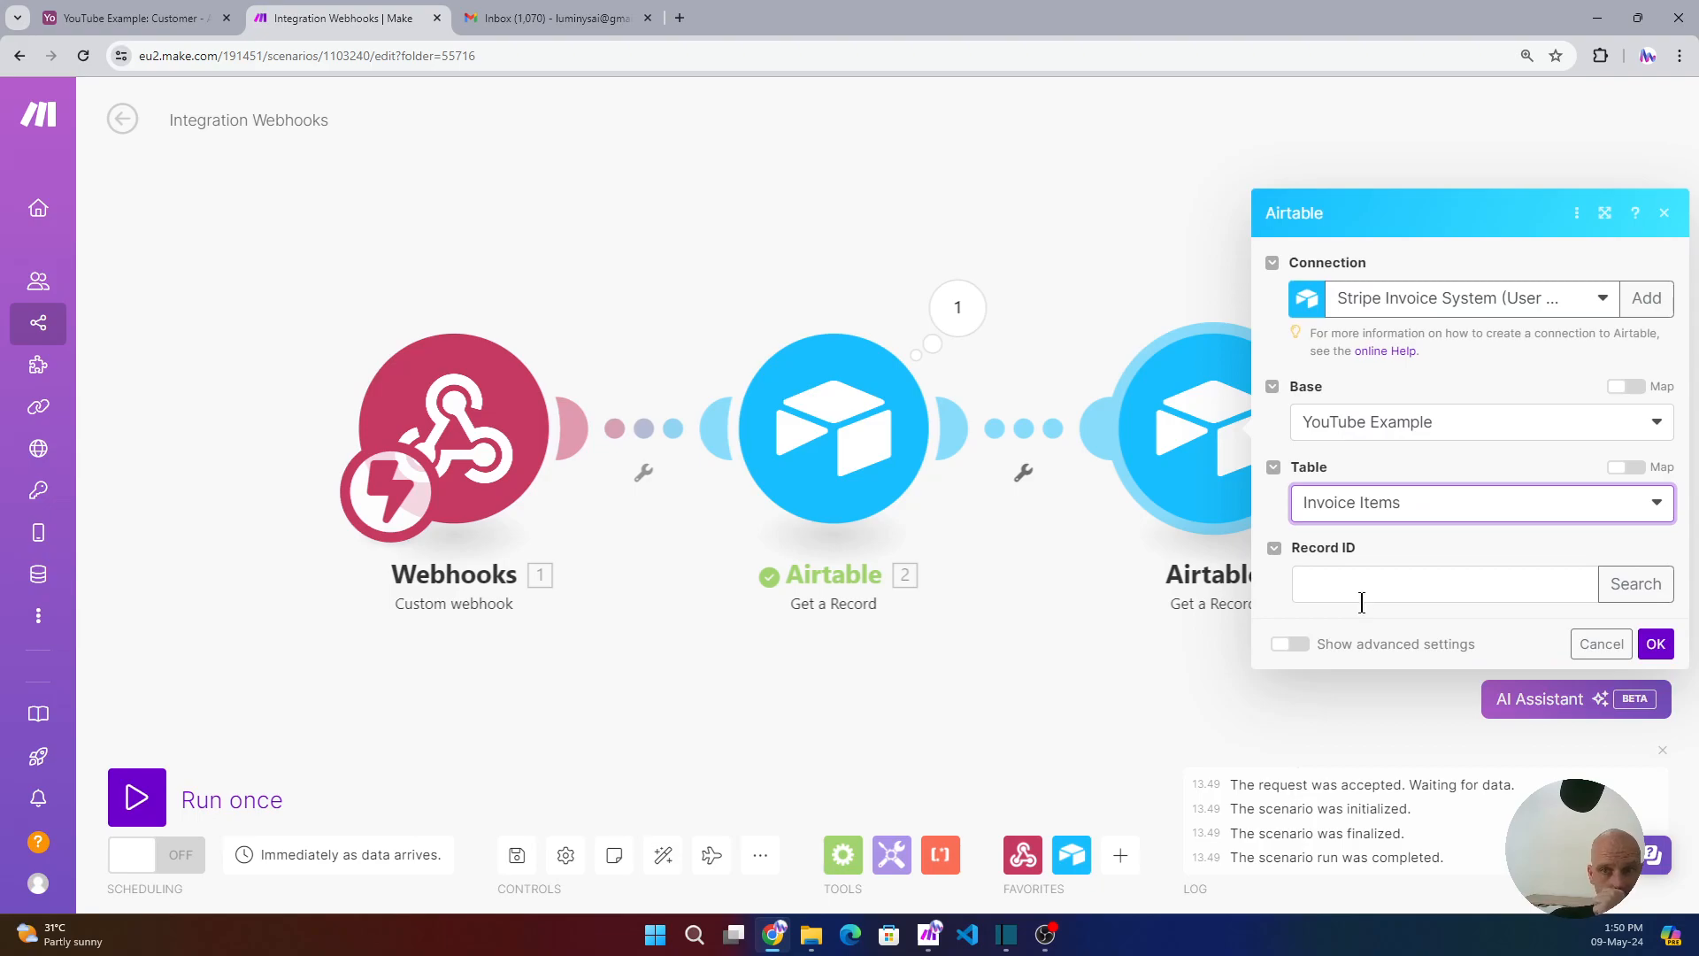
- Map module 2's Invoice Items into the Record ID field and save the step
click(1345, 582)
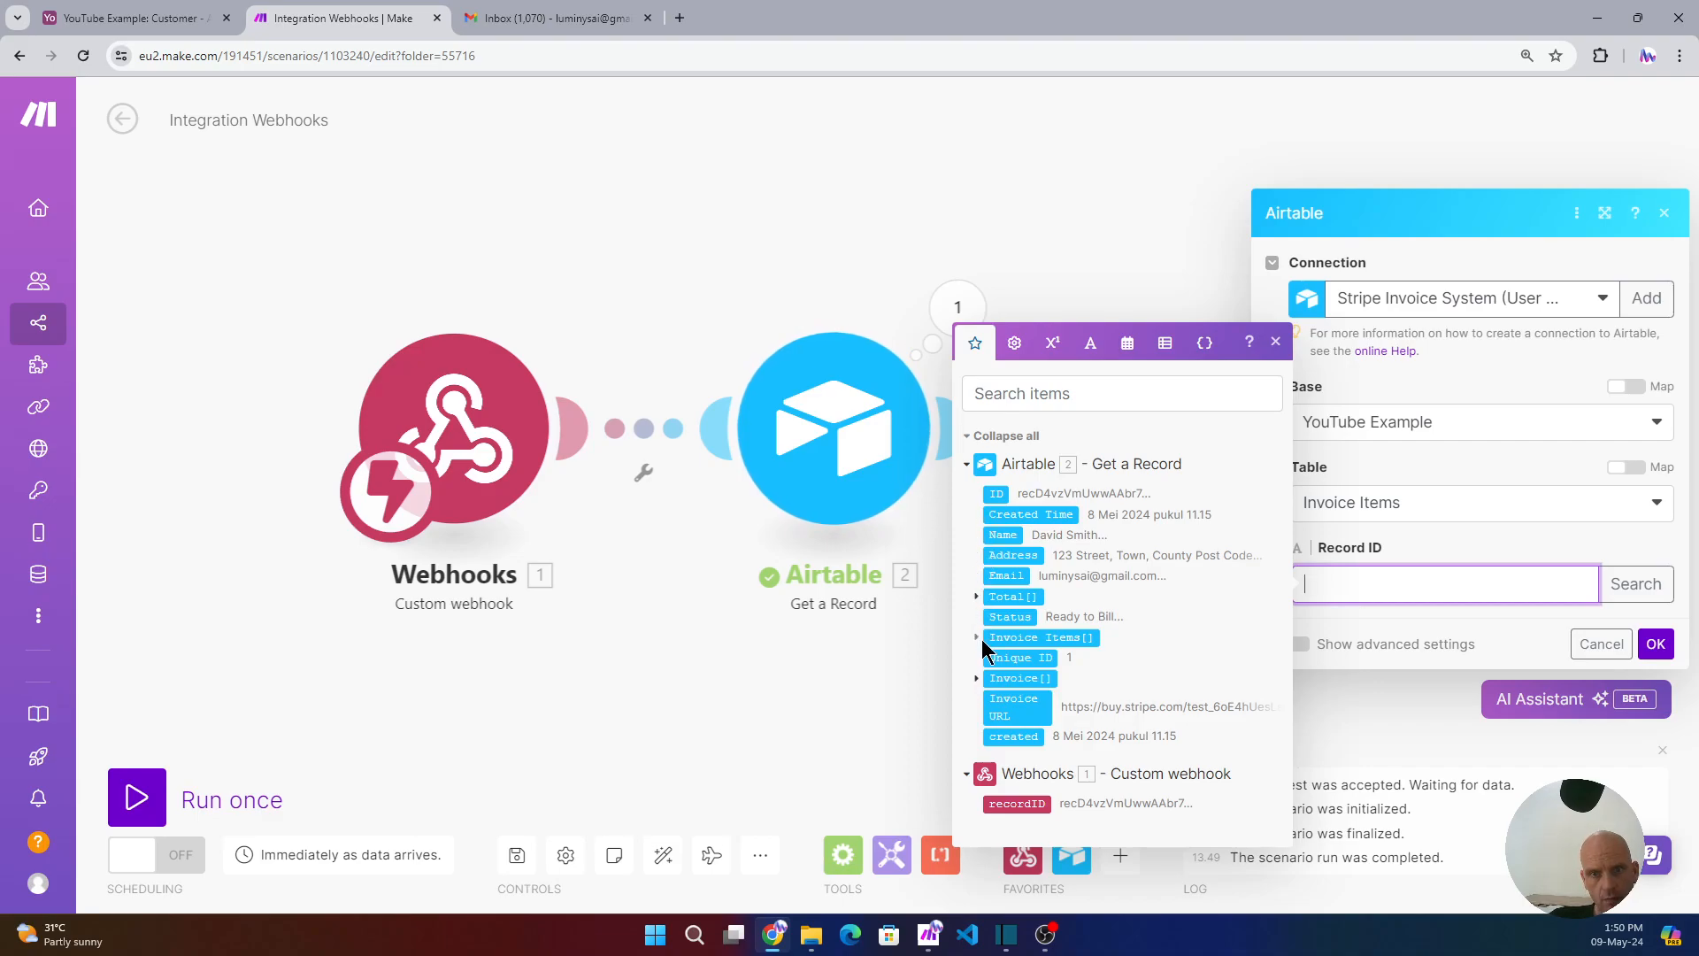
click(977, 637)
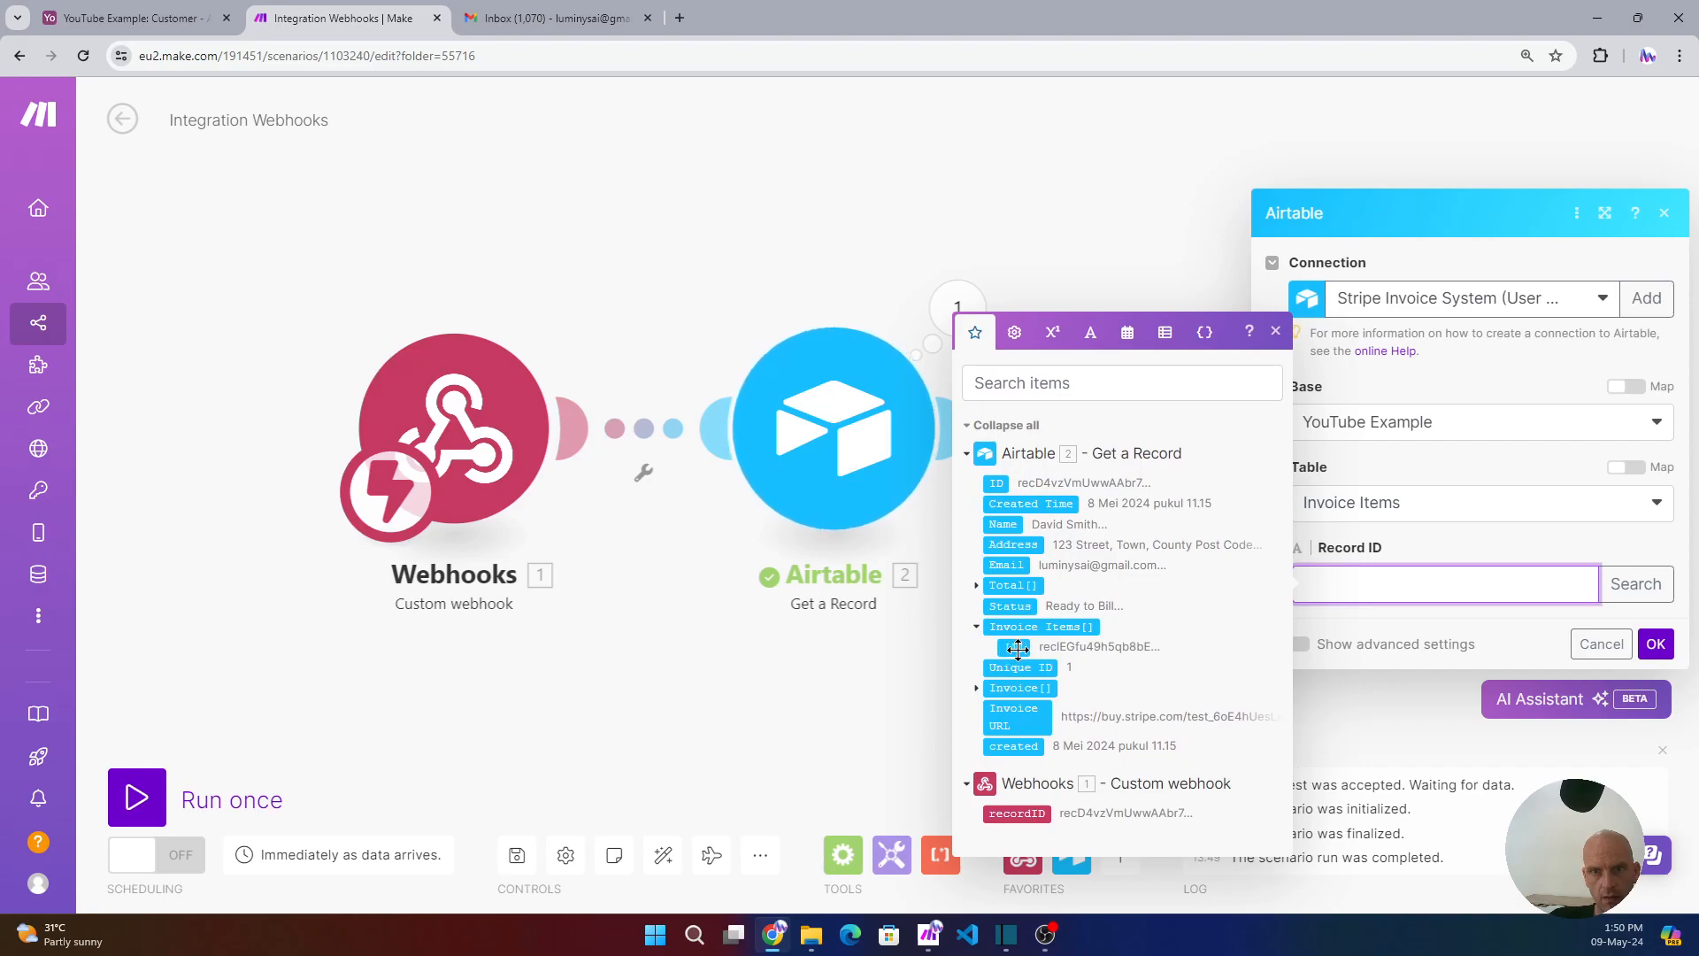
click(1014, 647)
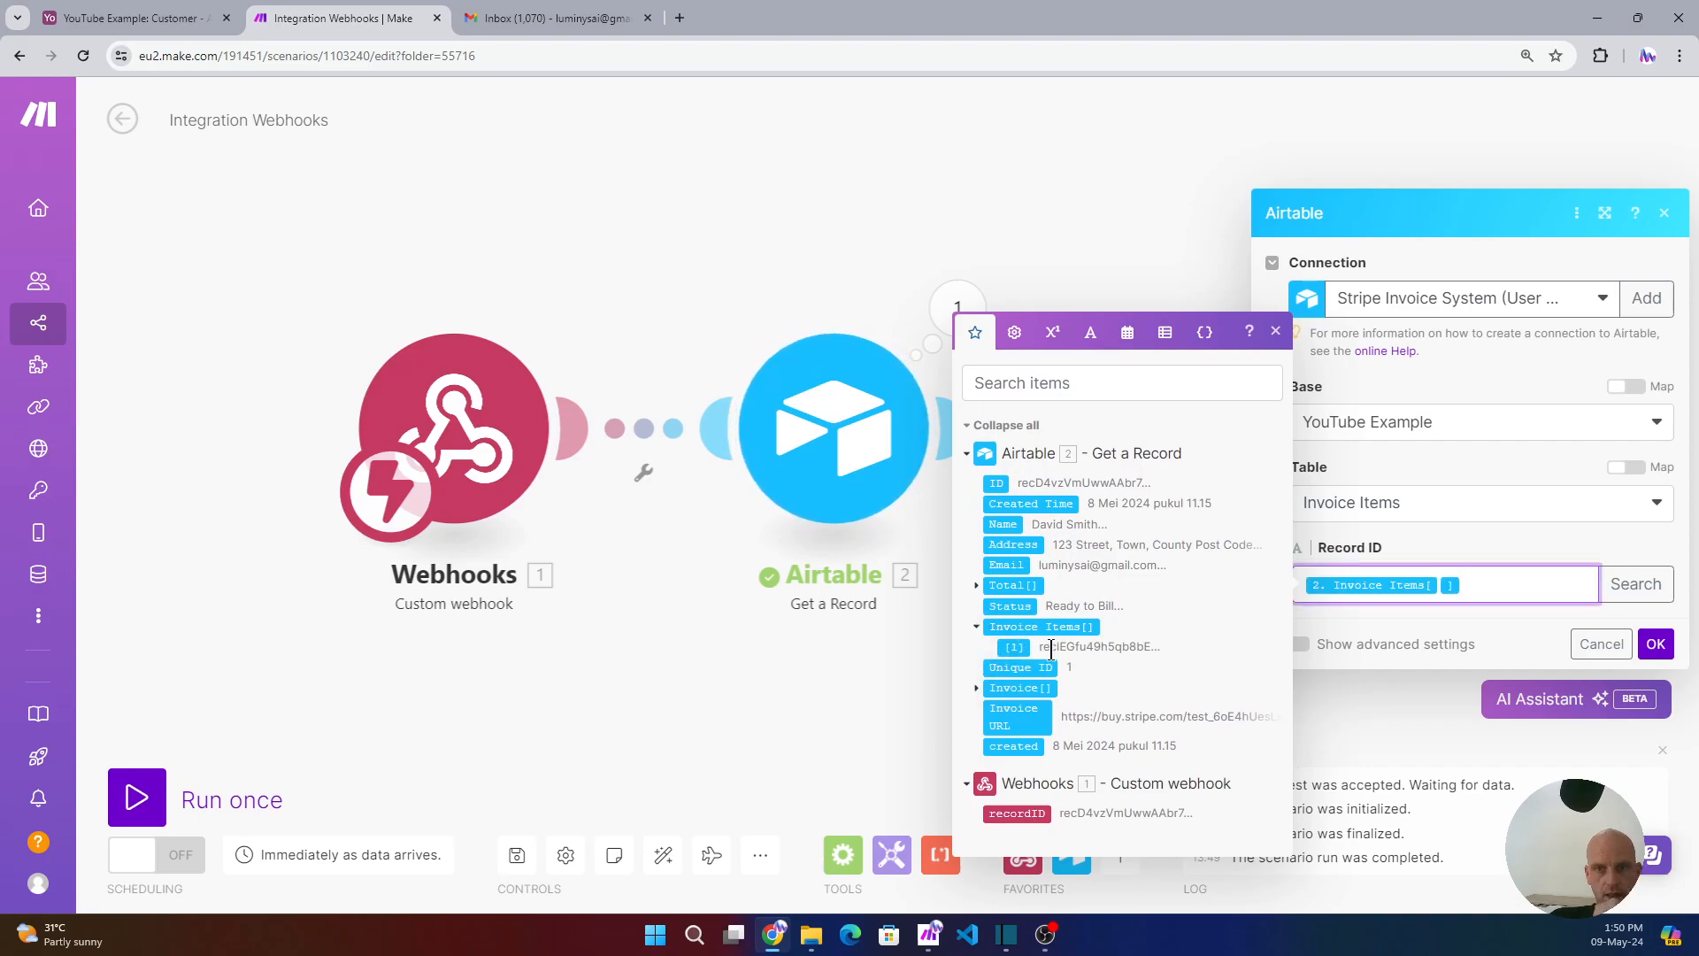
click(1655, 645)
right_click(1187, 440)
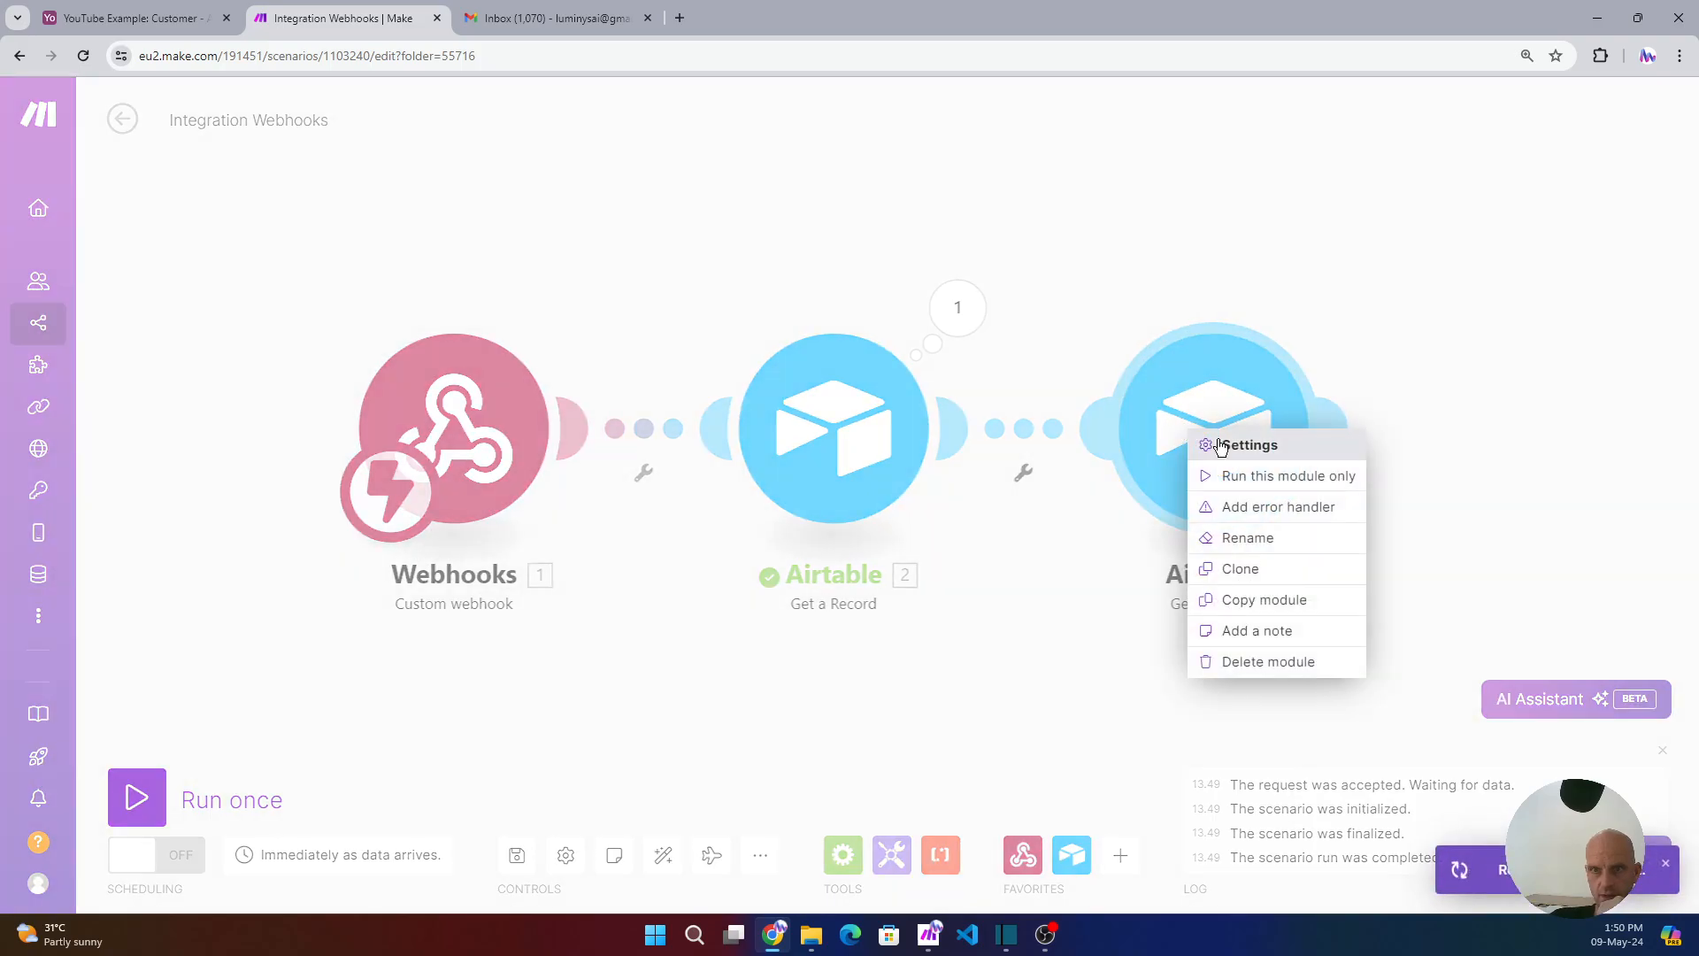
- Run only the Invoice Items step and copy the first invoice item's ID from module 2's output
click(1234, 476)
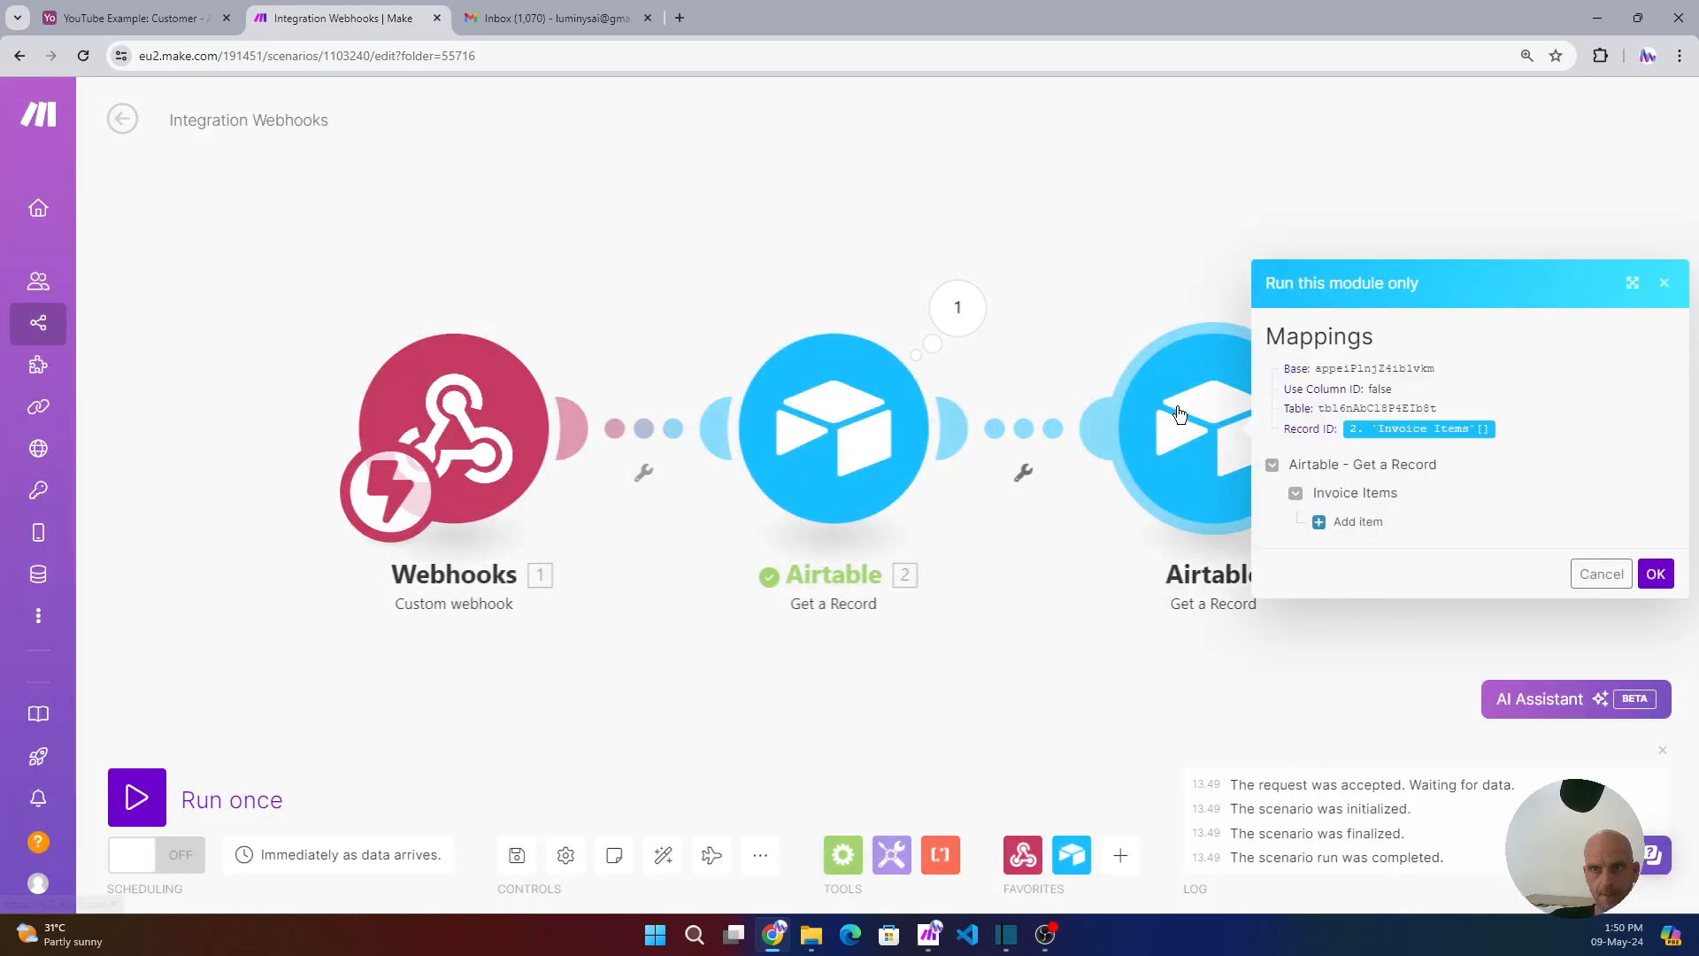
click(974, 315)
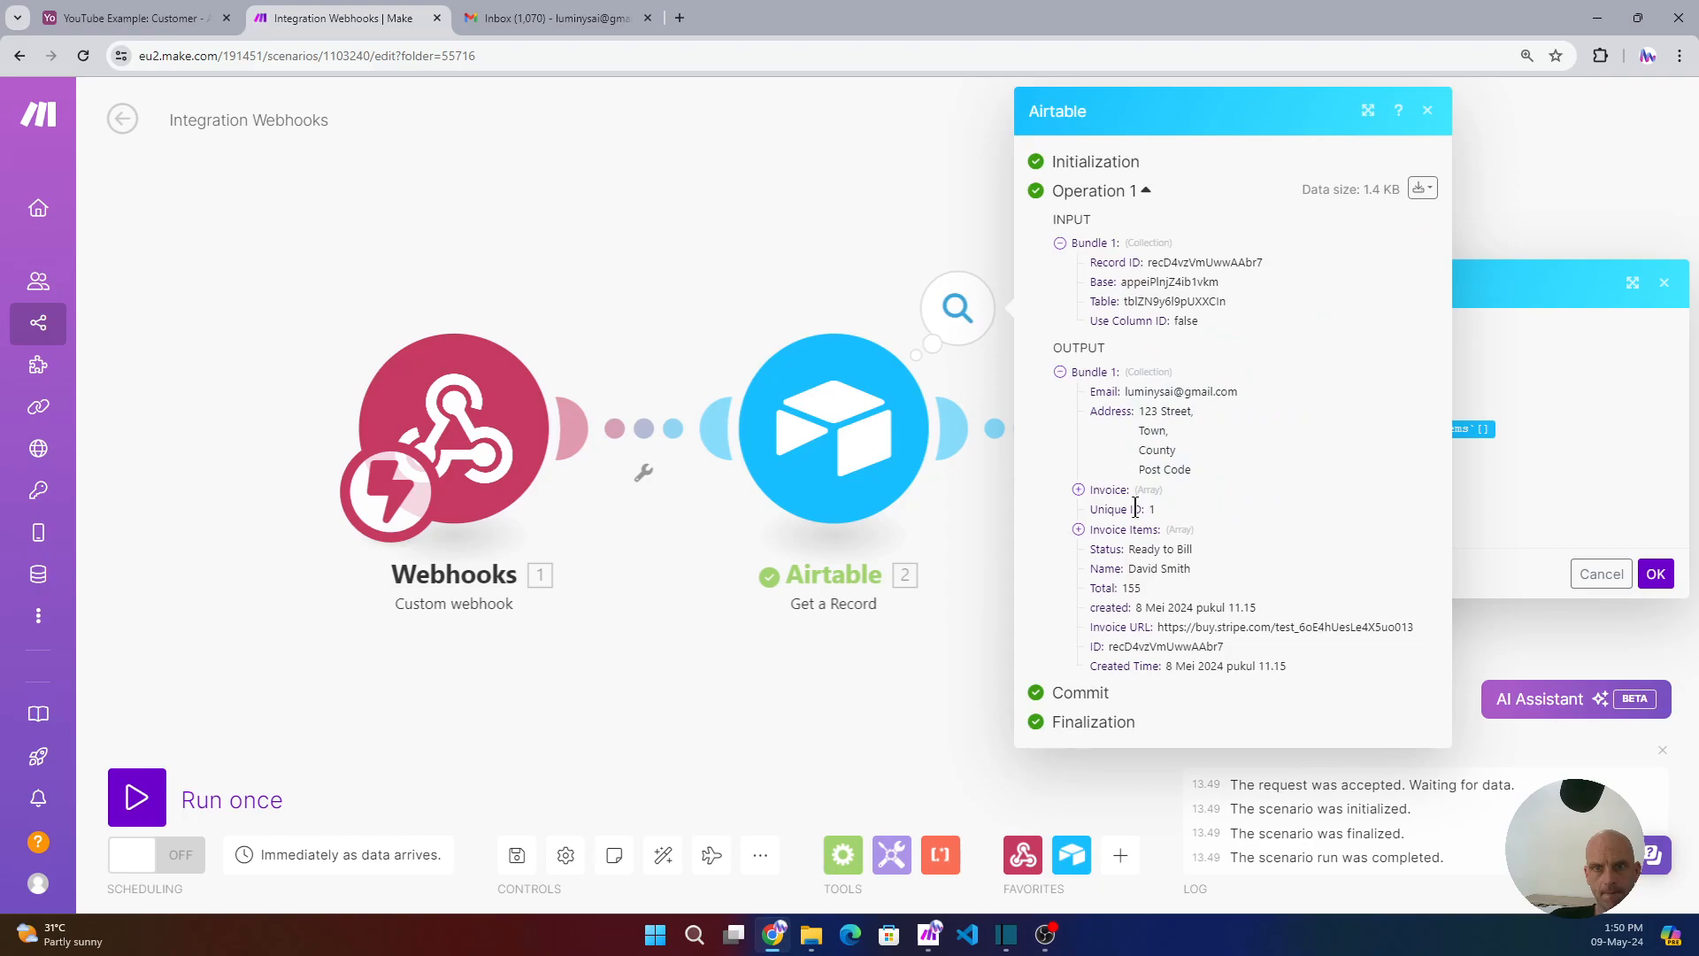
click(1097, 531)
double_click(1166, 549)
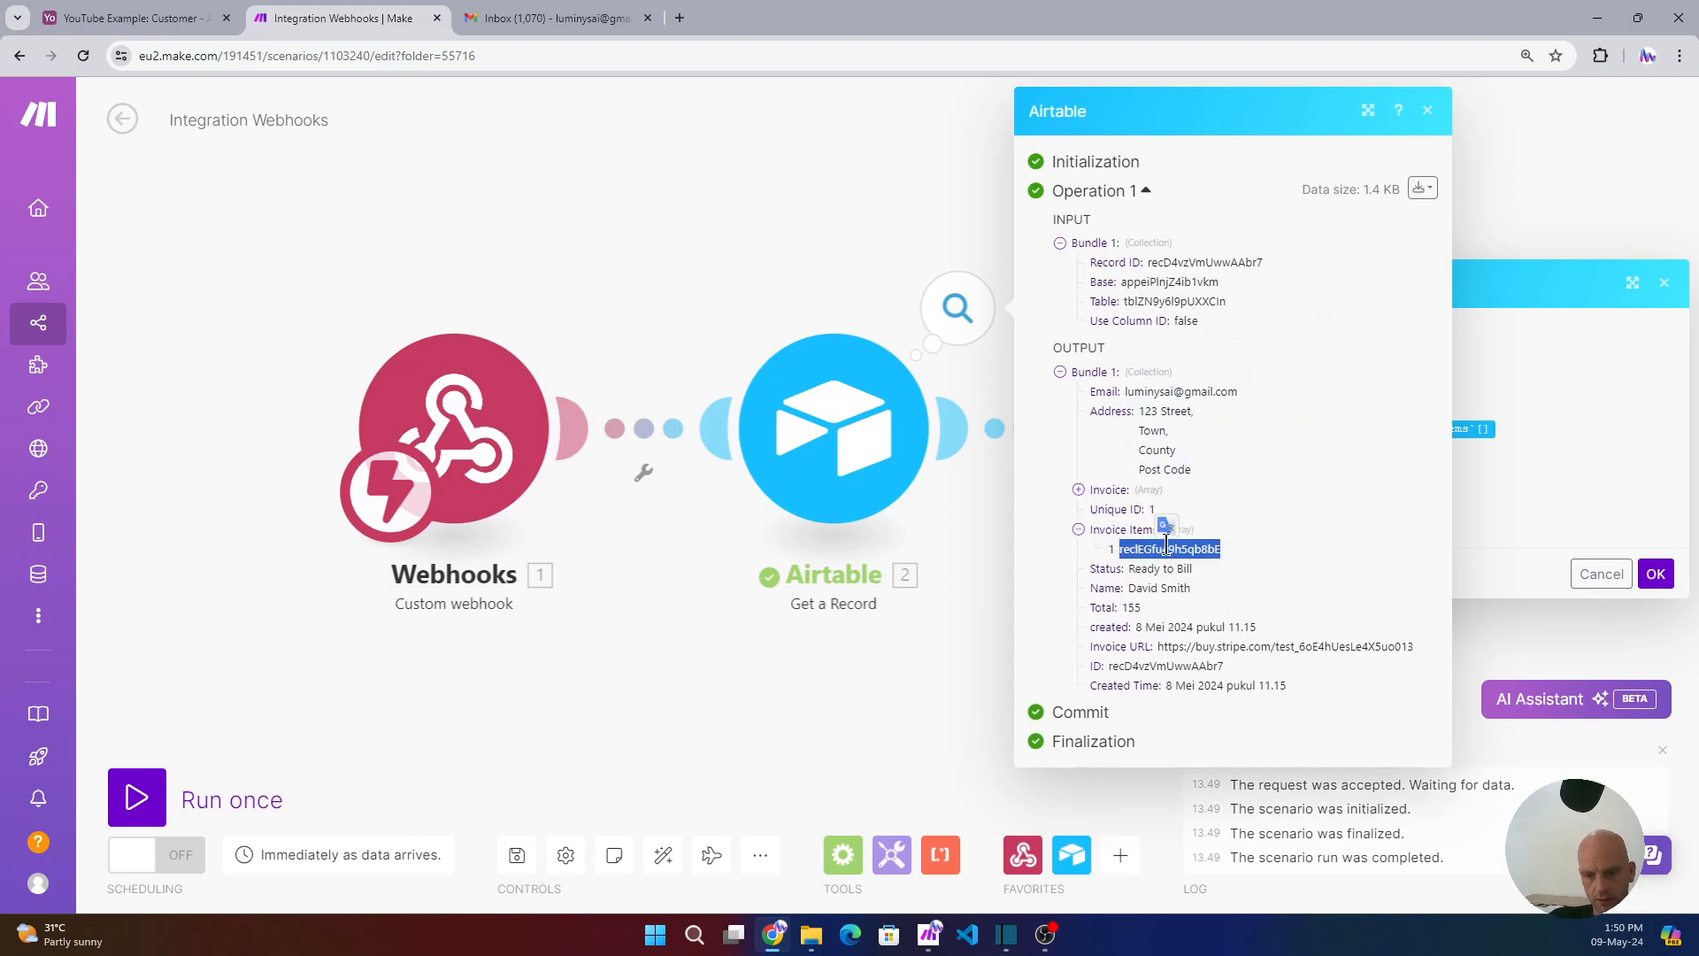
scroll(1166, 544, up, 5)
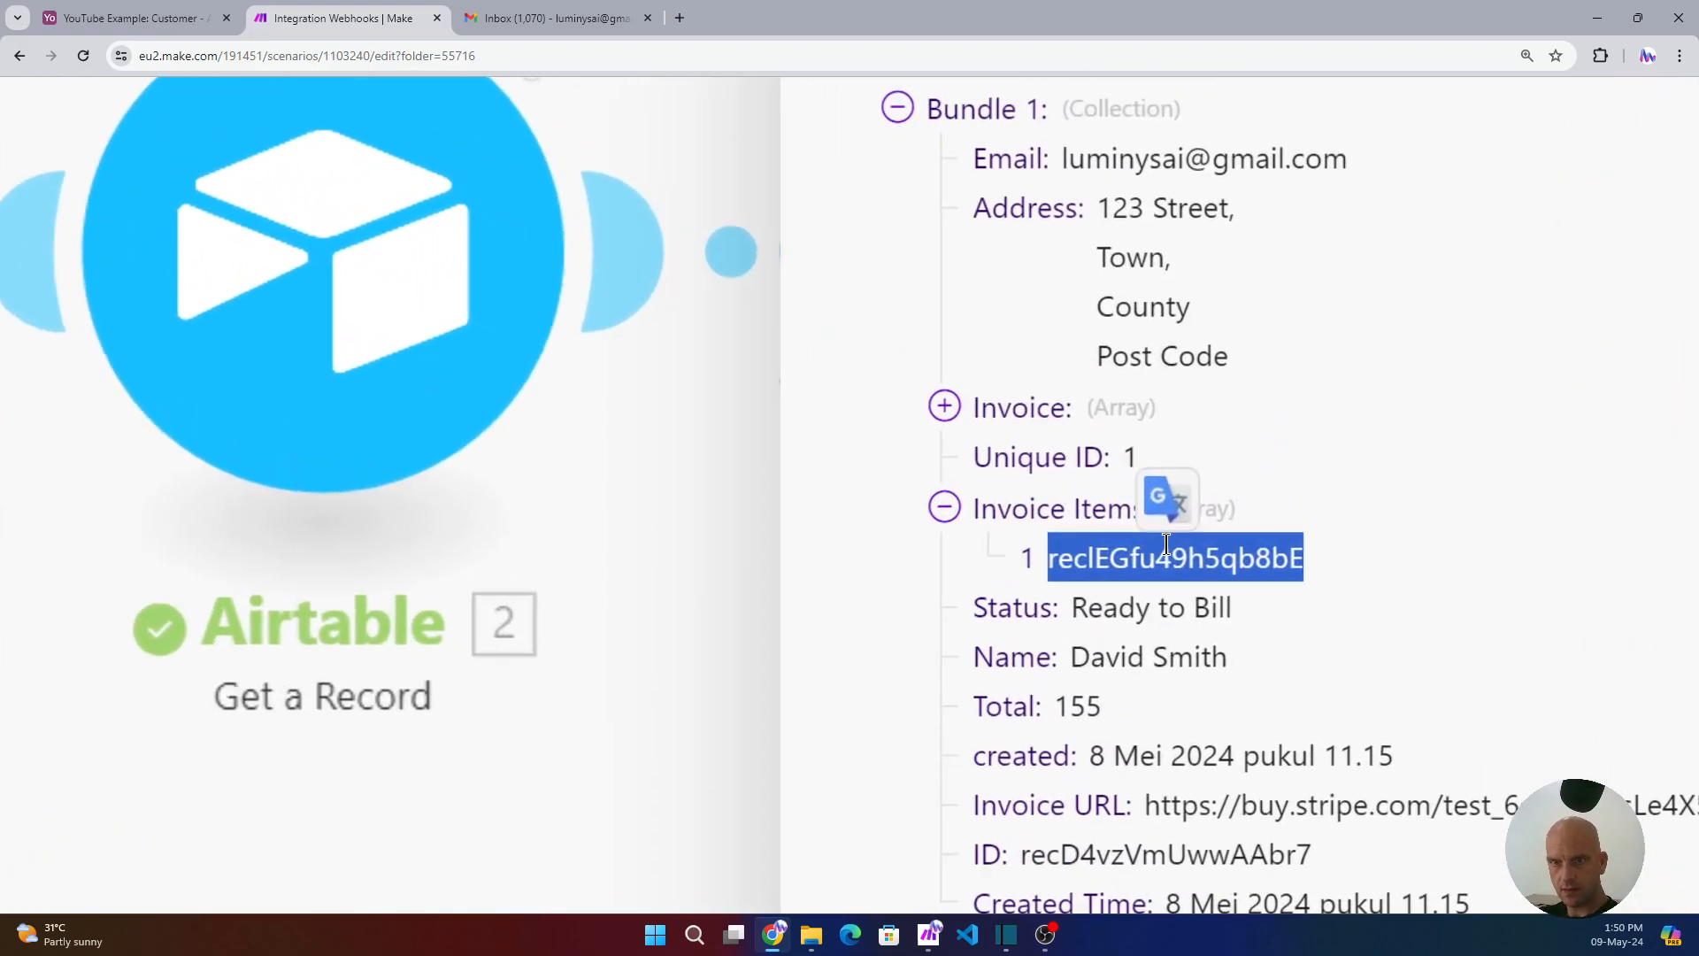
scroll(1167, 543, down, 5)
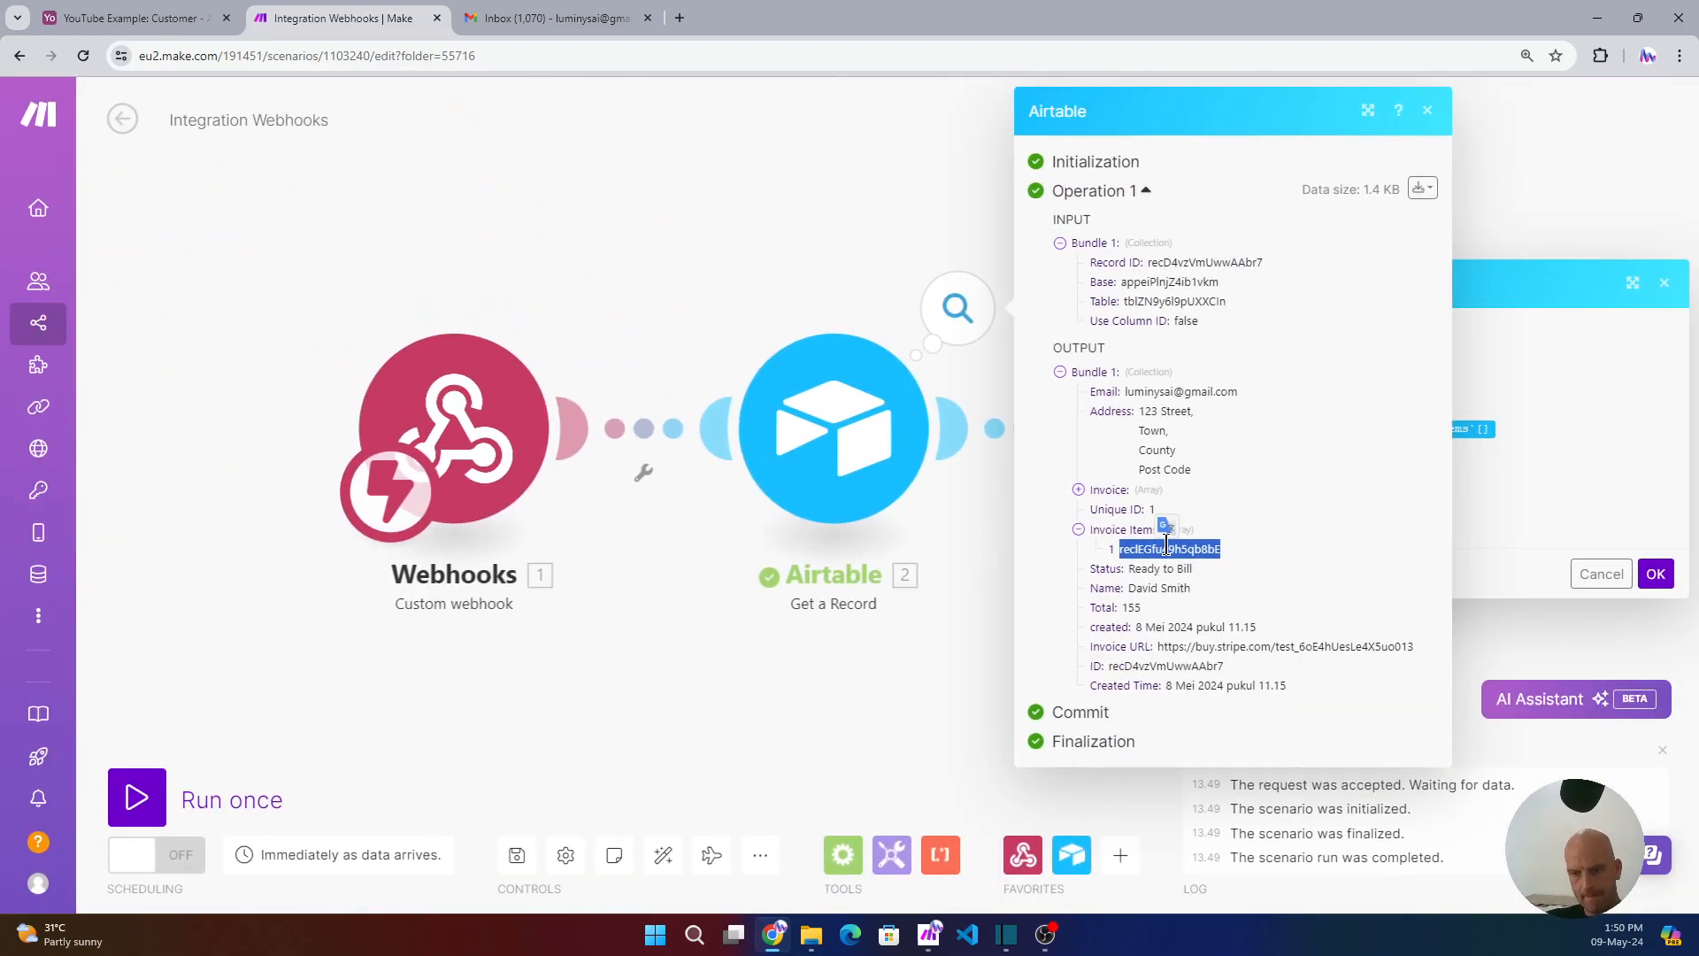
click(1353, 554)
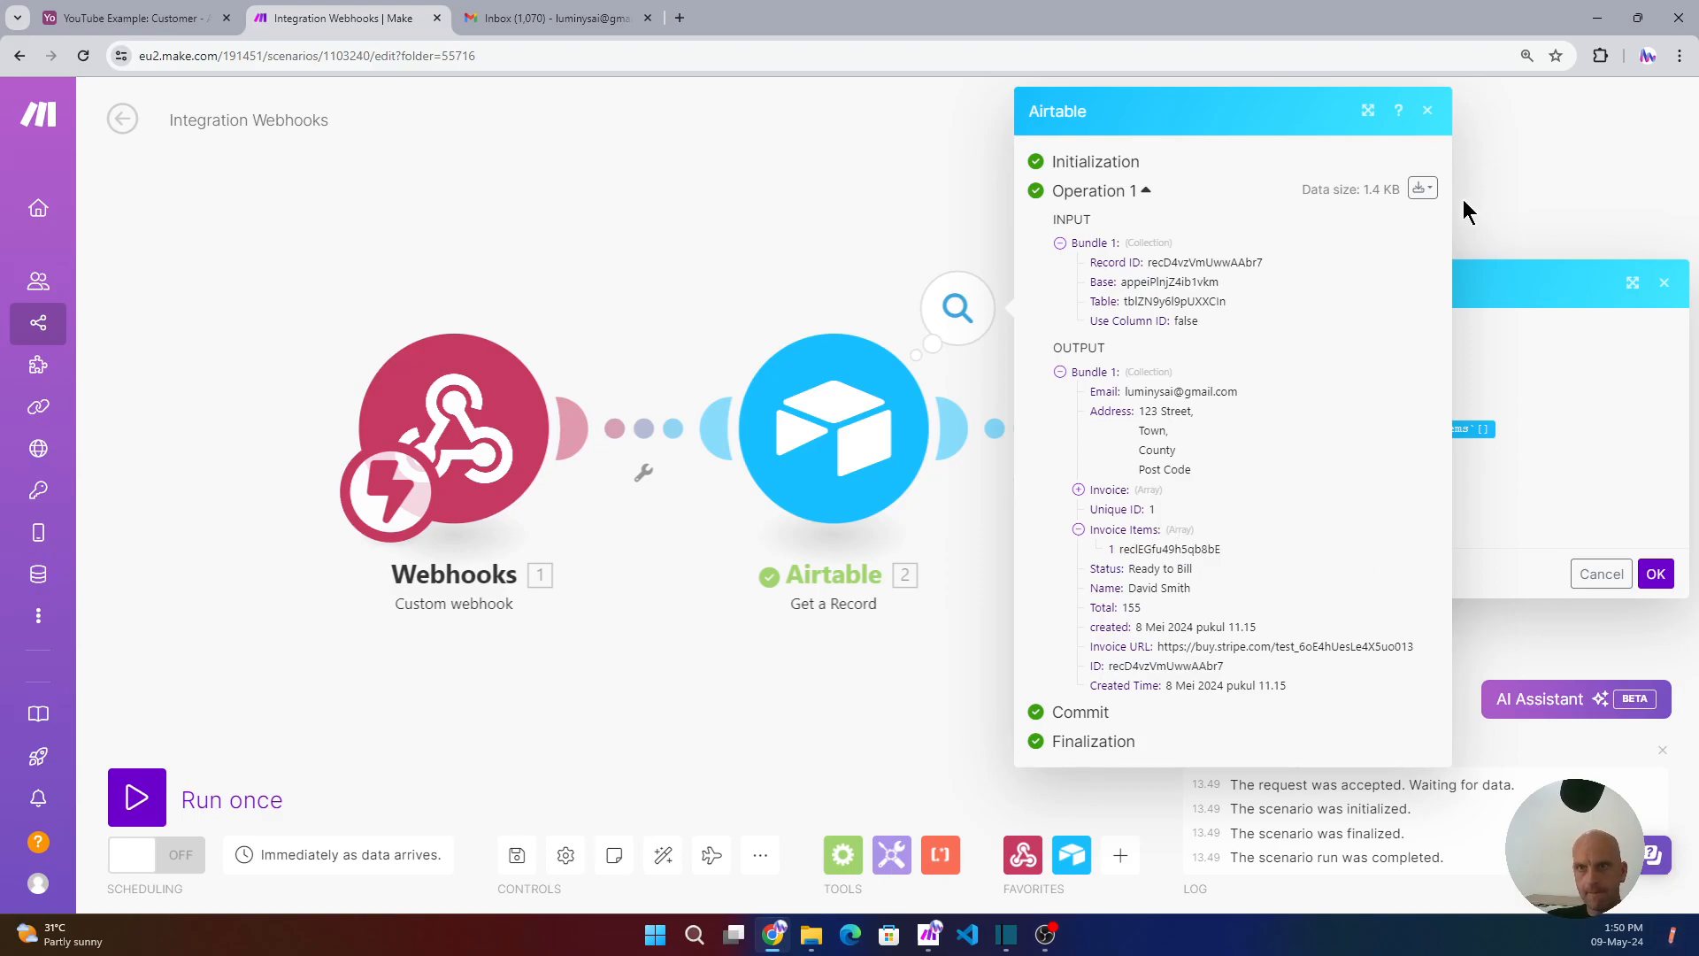
click(1427, 110)
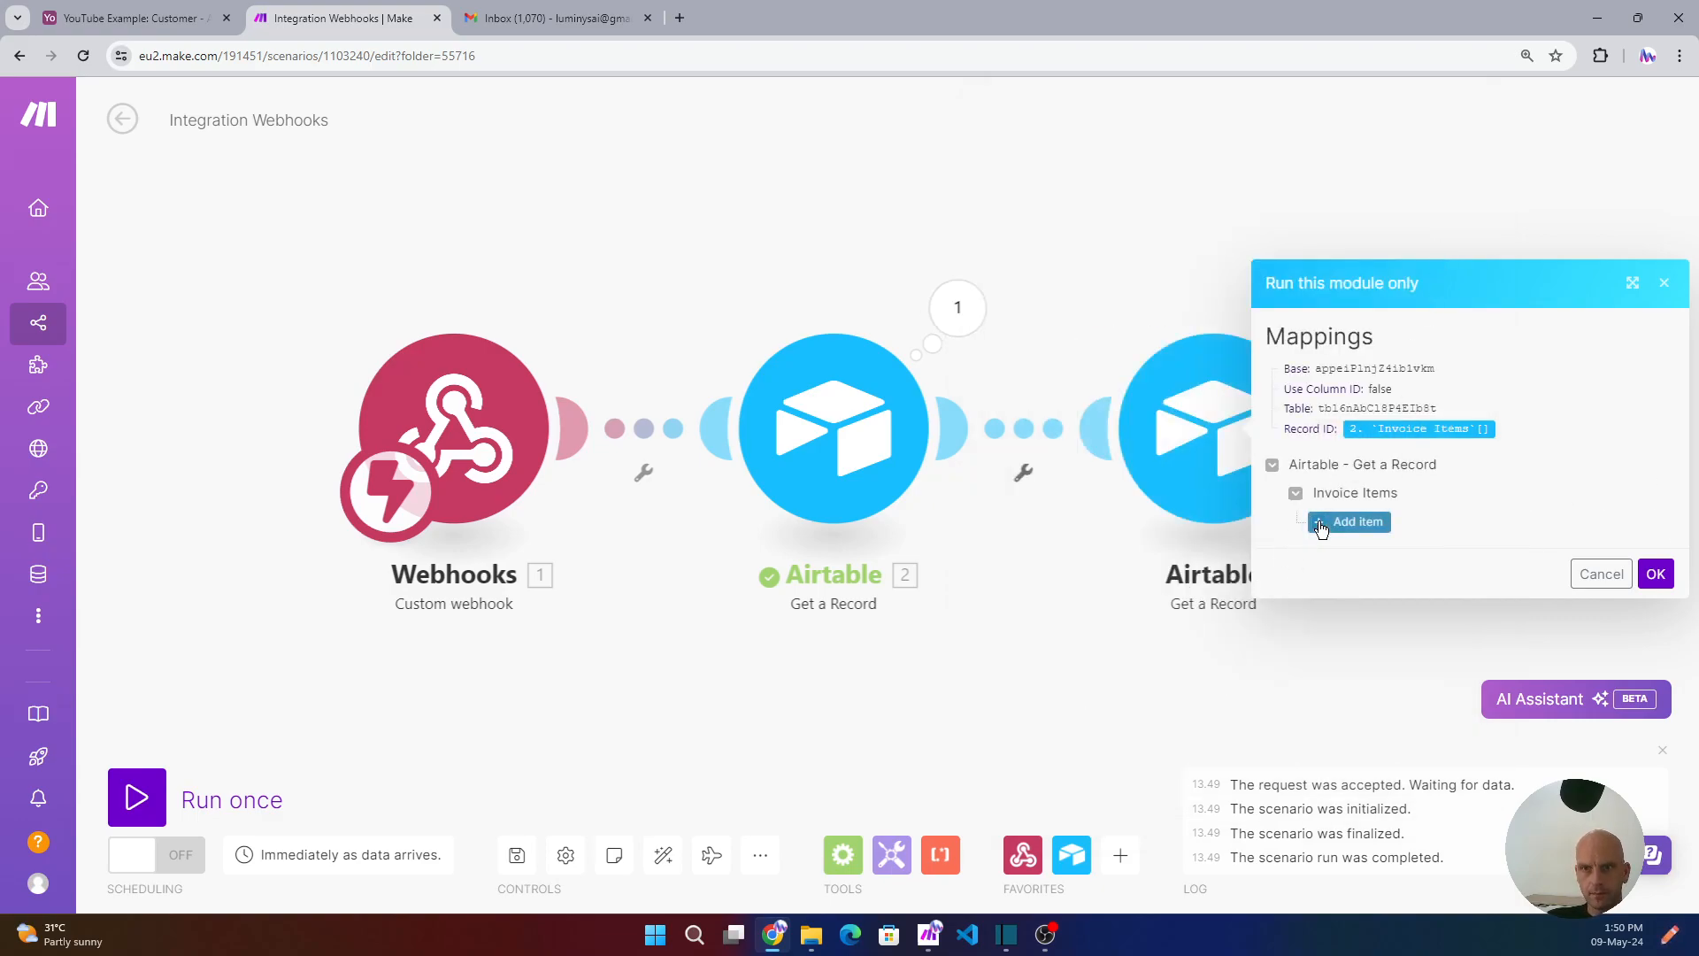
- Paste the copied ID as Record ID 1 and run the test
click(1354, 522)
click(1377, 517)
text(reclEGfu49h5qb8bE)
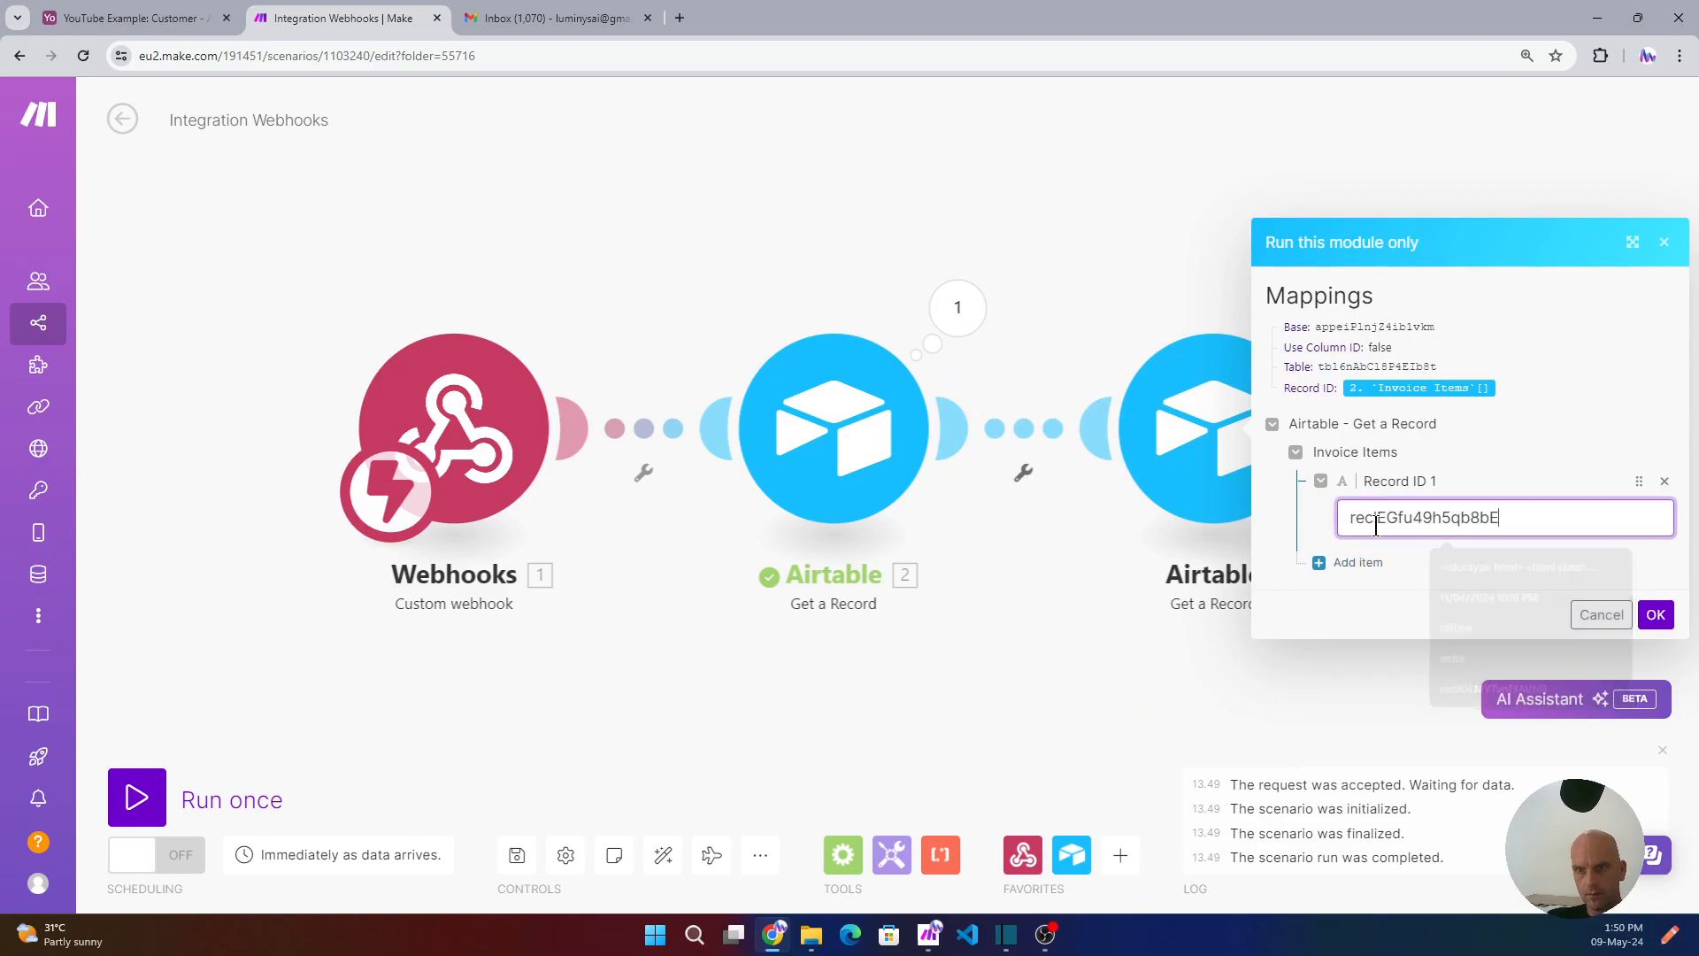
click(1655, 615)
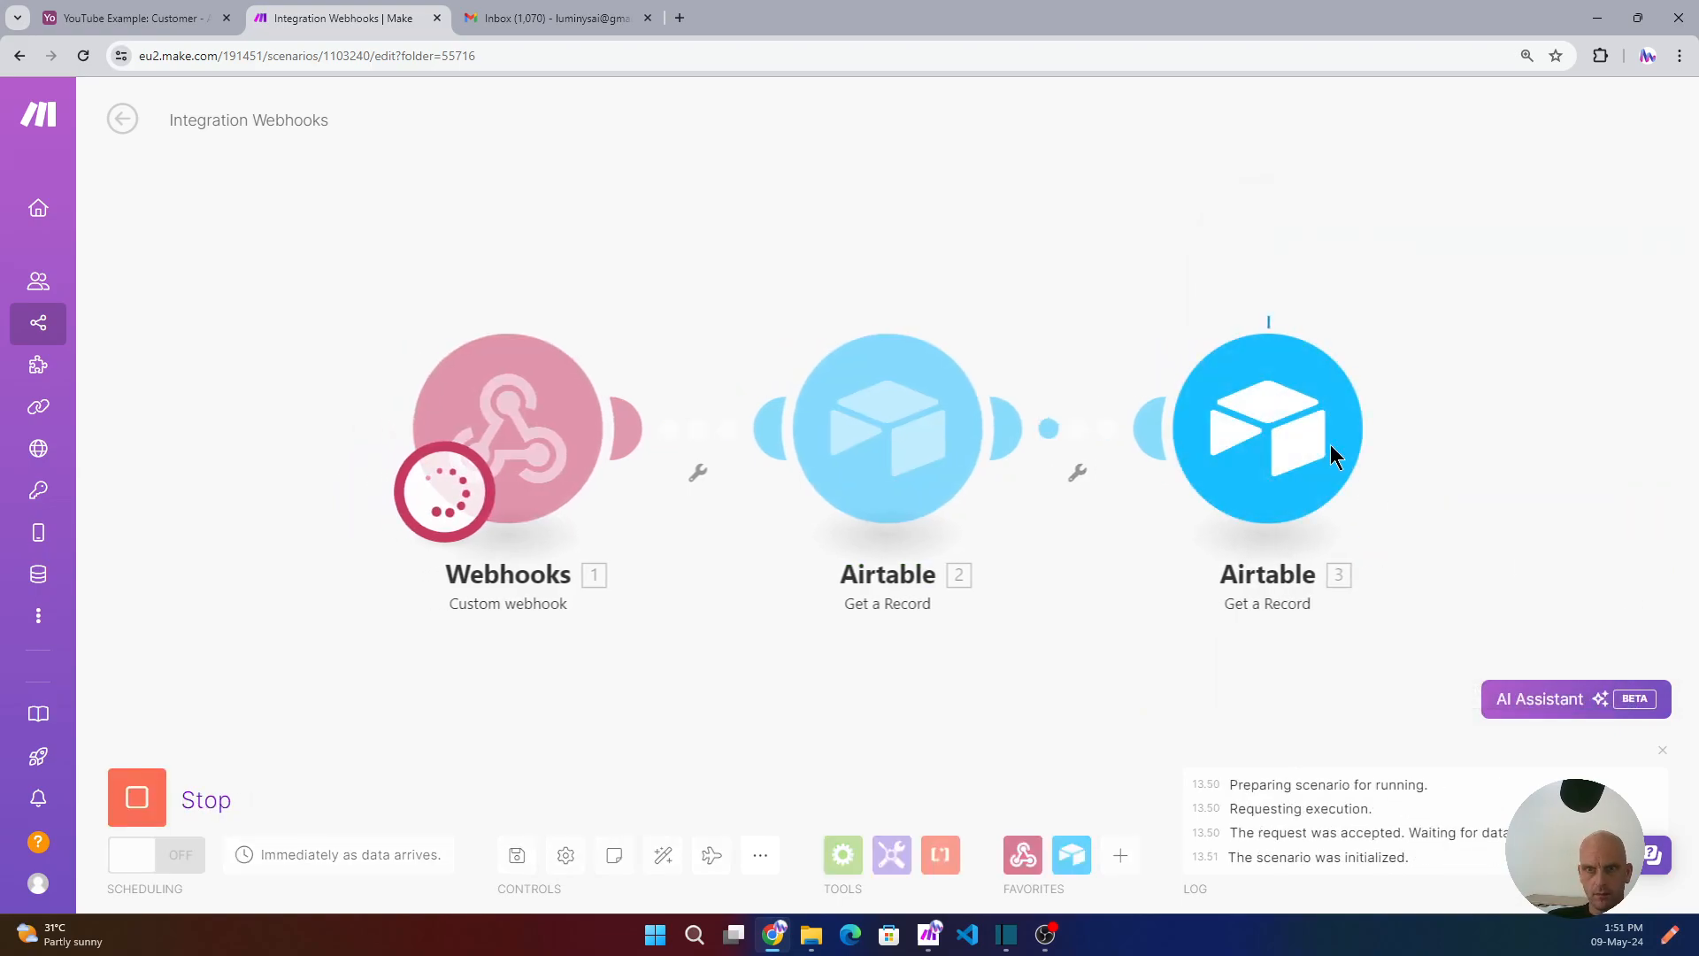
- Inspect the returned Taff Sound Mic item, expanding its Product Image and Customer records
click(1394, 308)
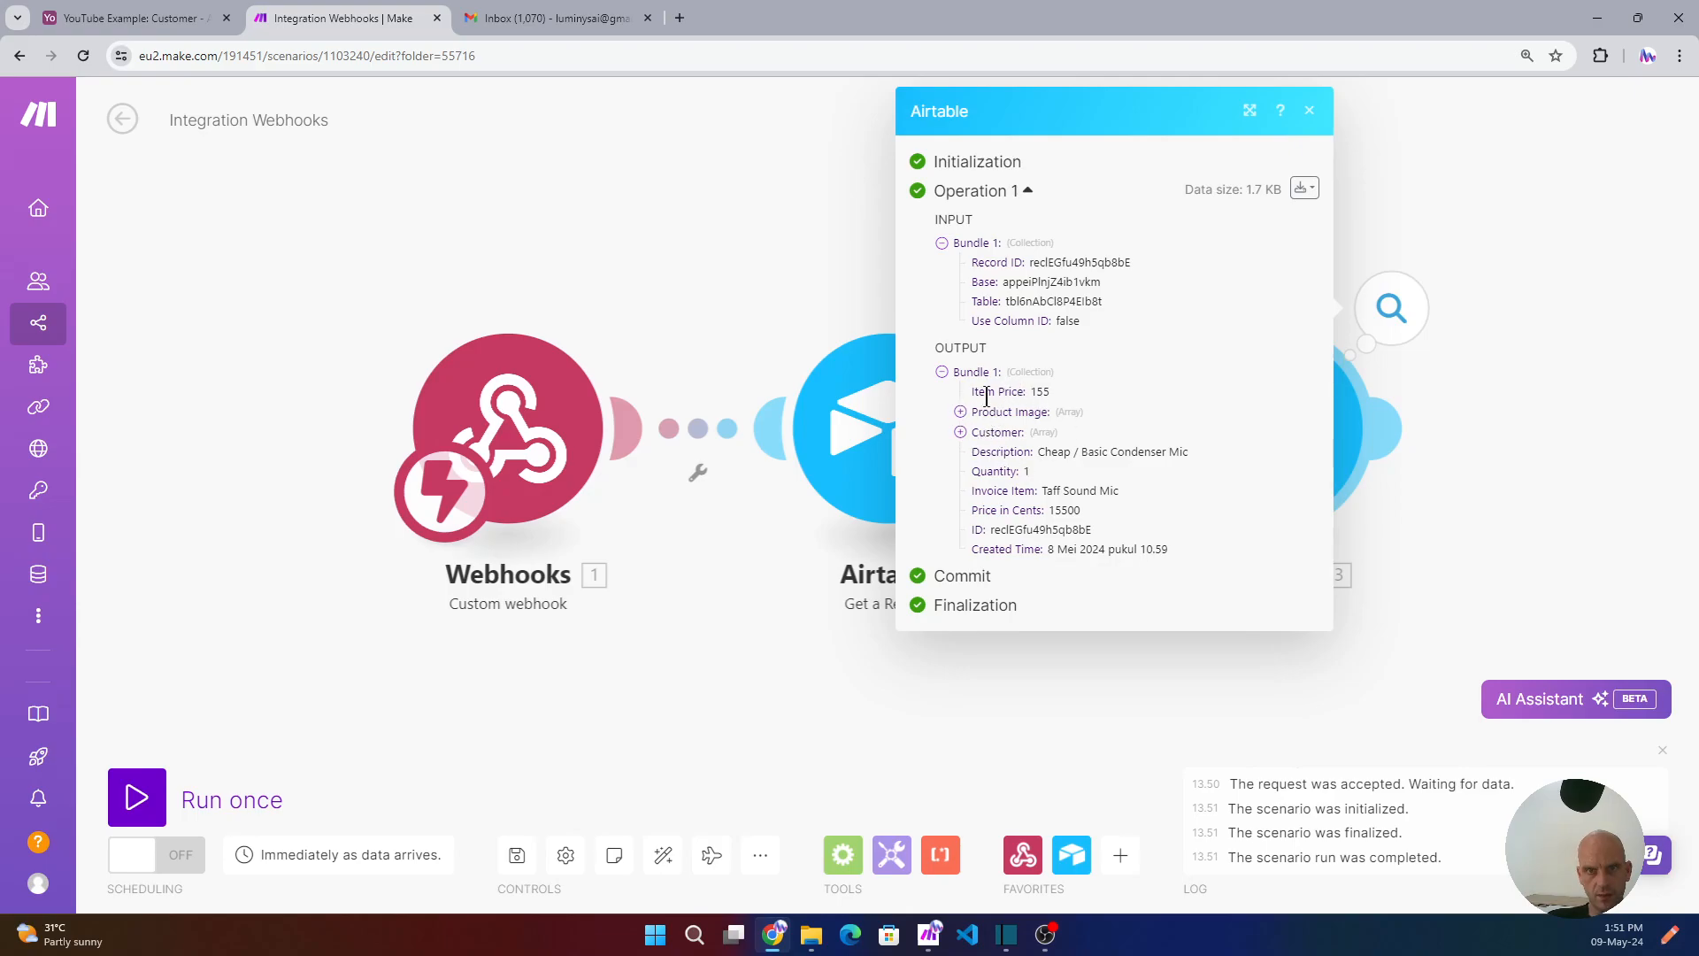
click(961, 412)
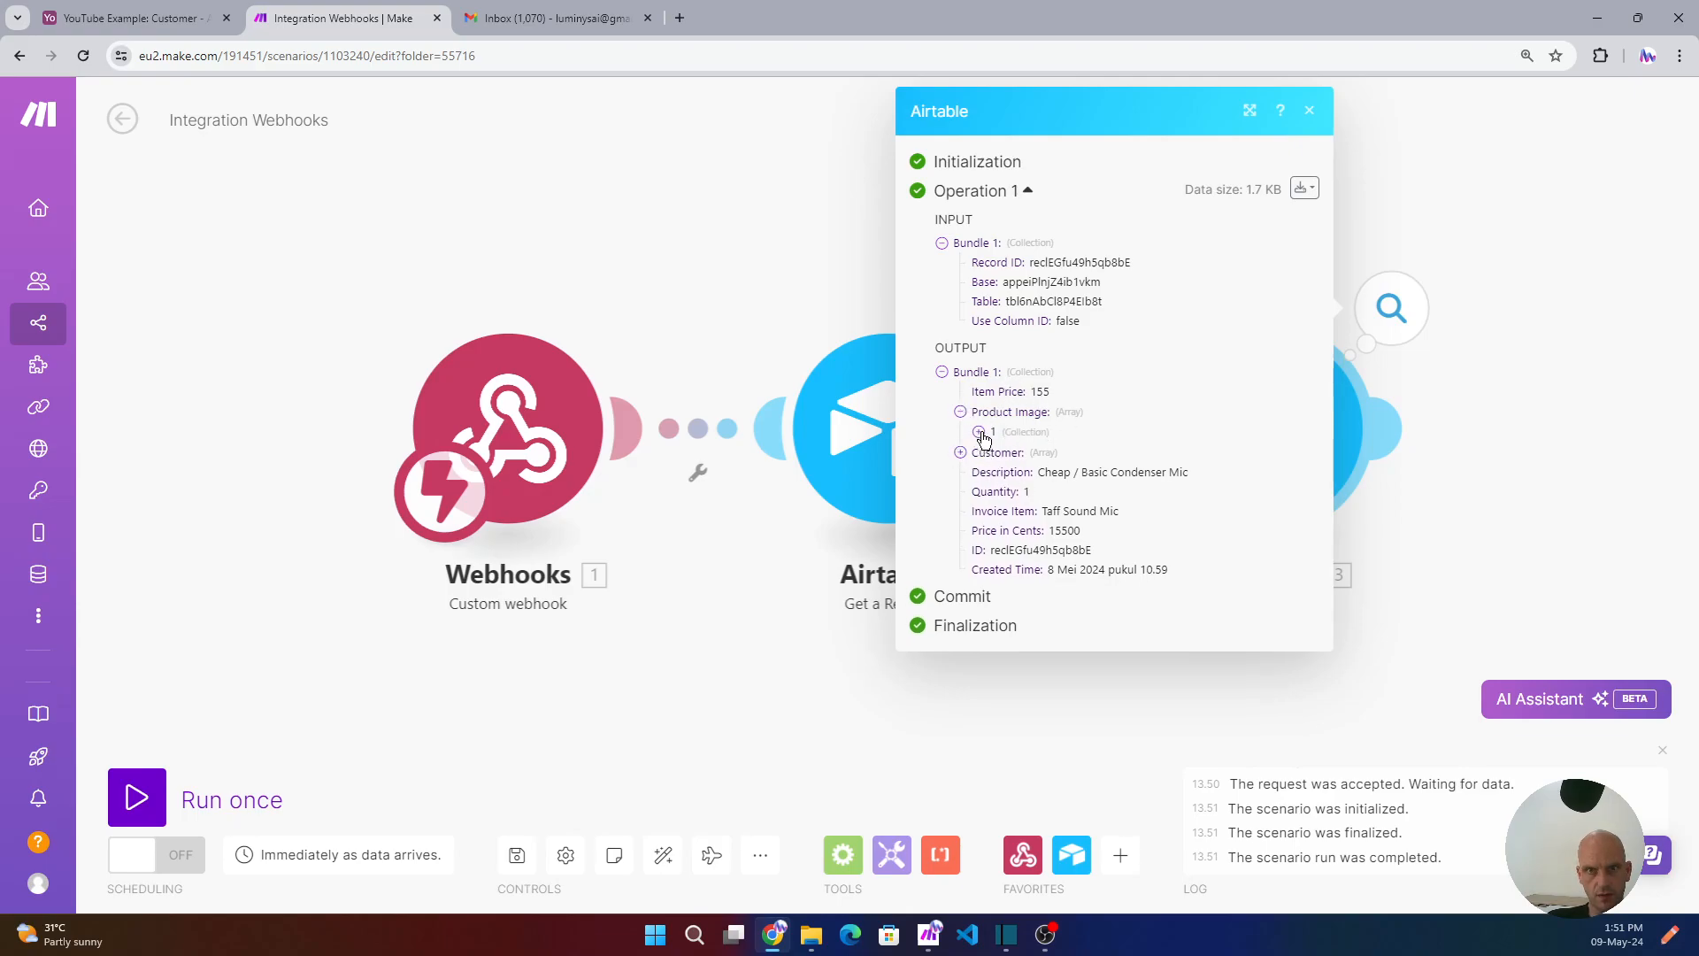
click(979, 431)
click(960, 648)
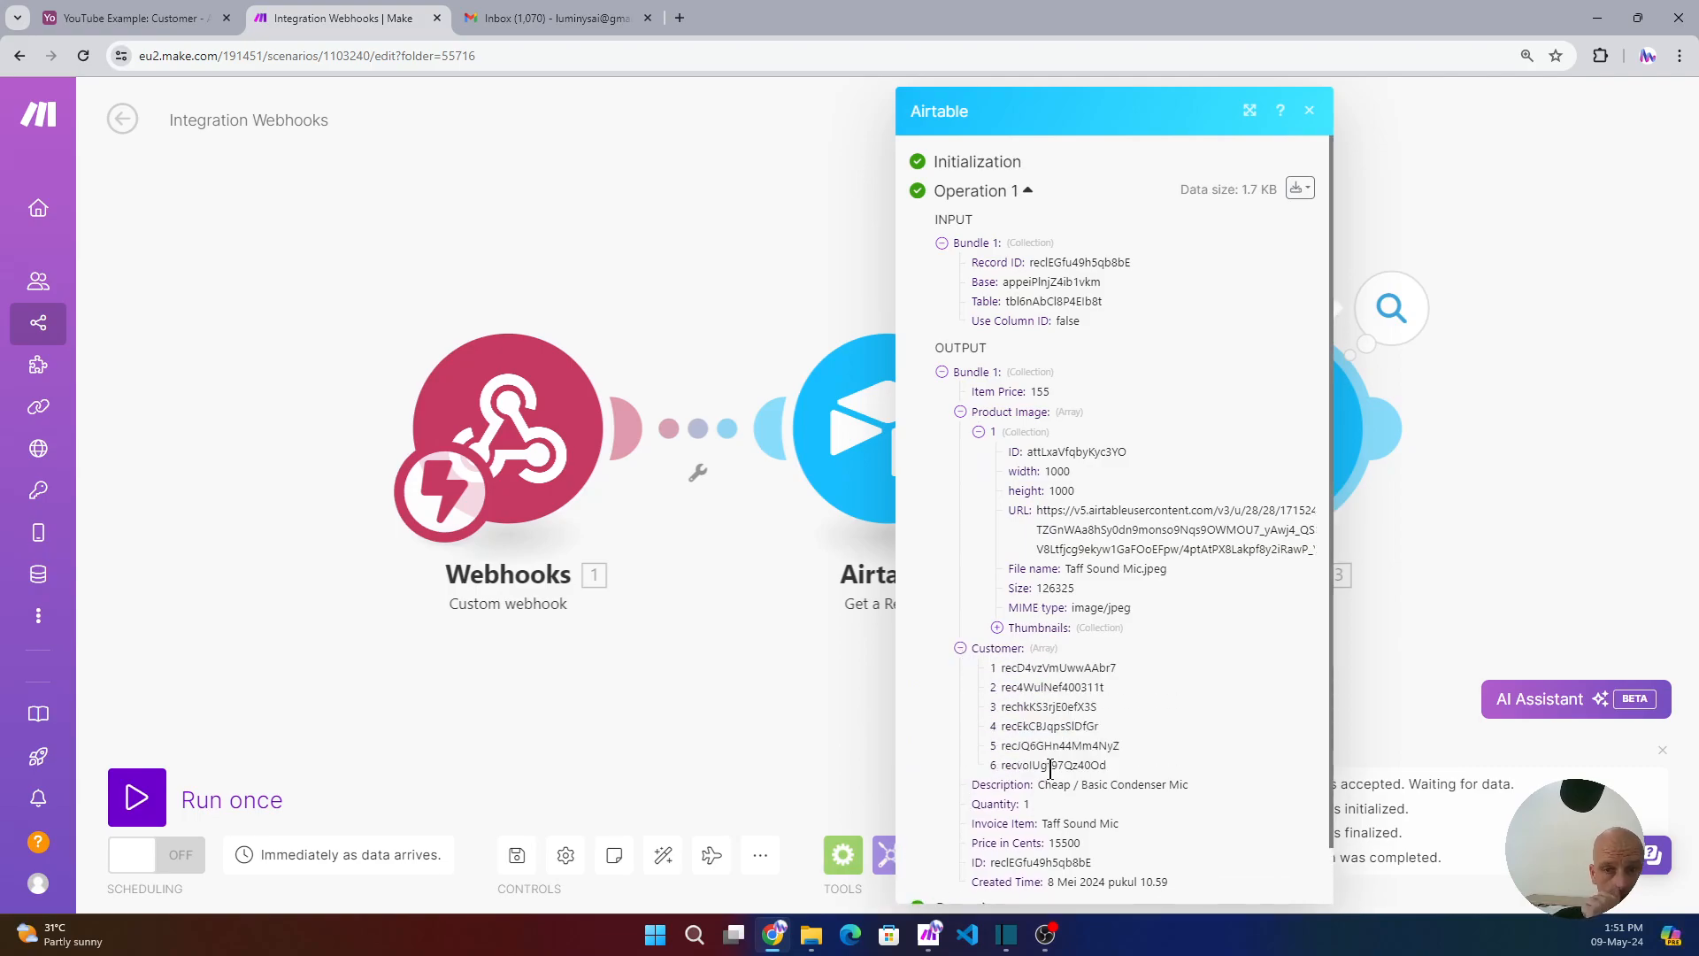
click(1307, 112)
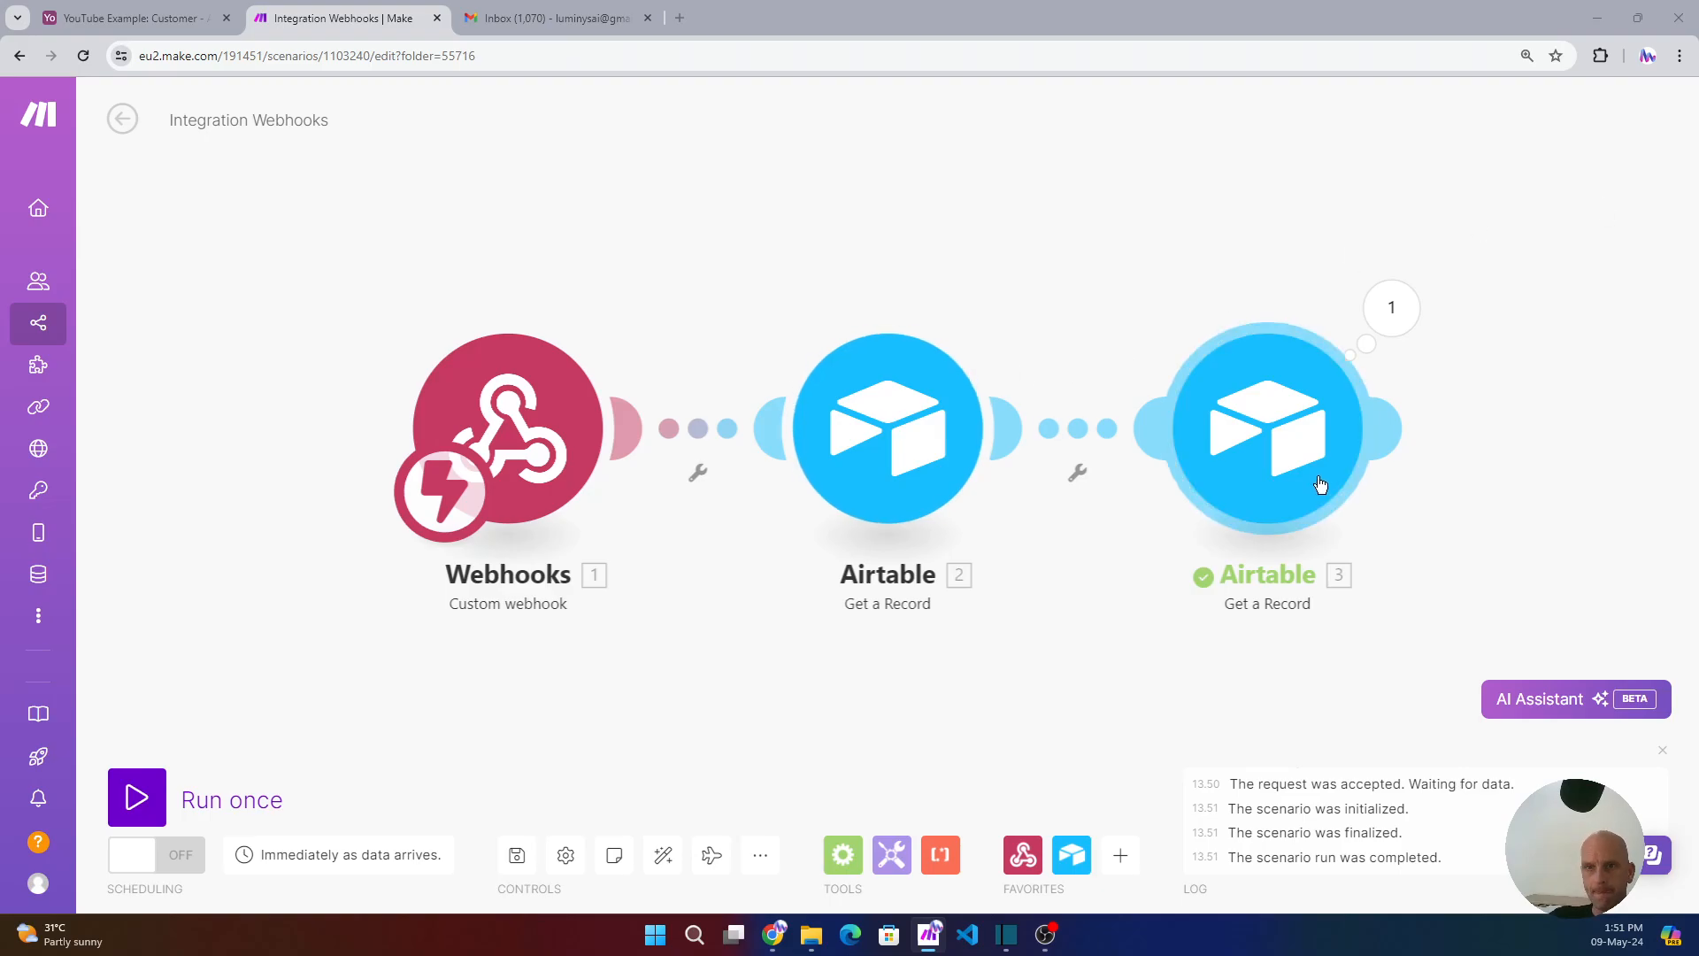
- Dismiss the empty placeholder and paste the three copied Stripe API-call modules onto the canvas
click(1385, 430)
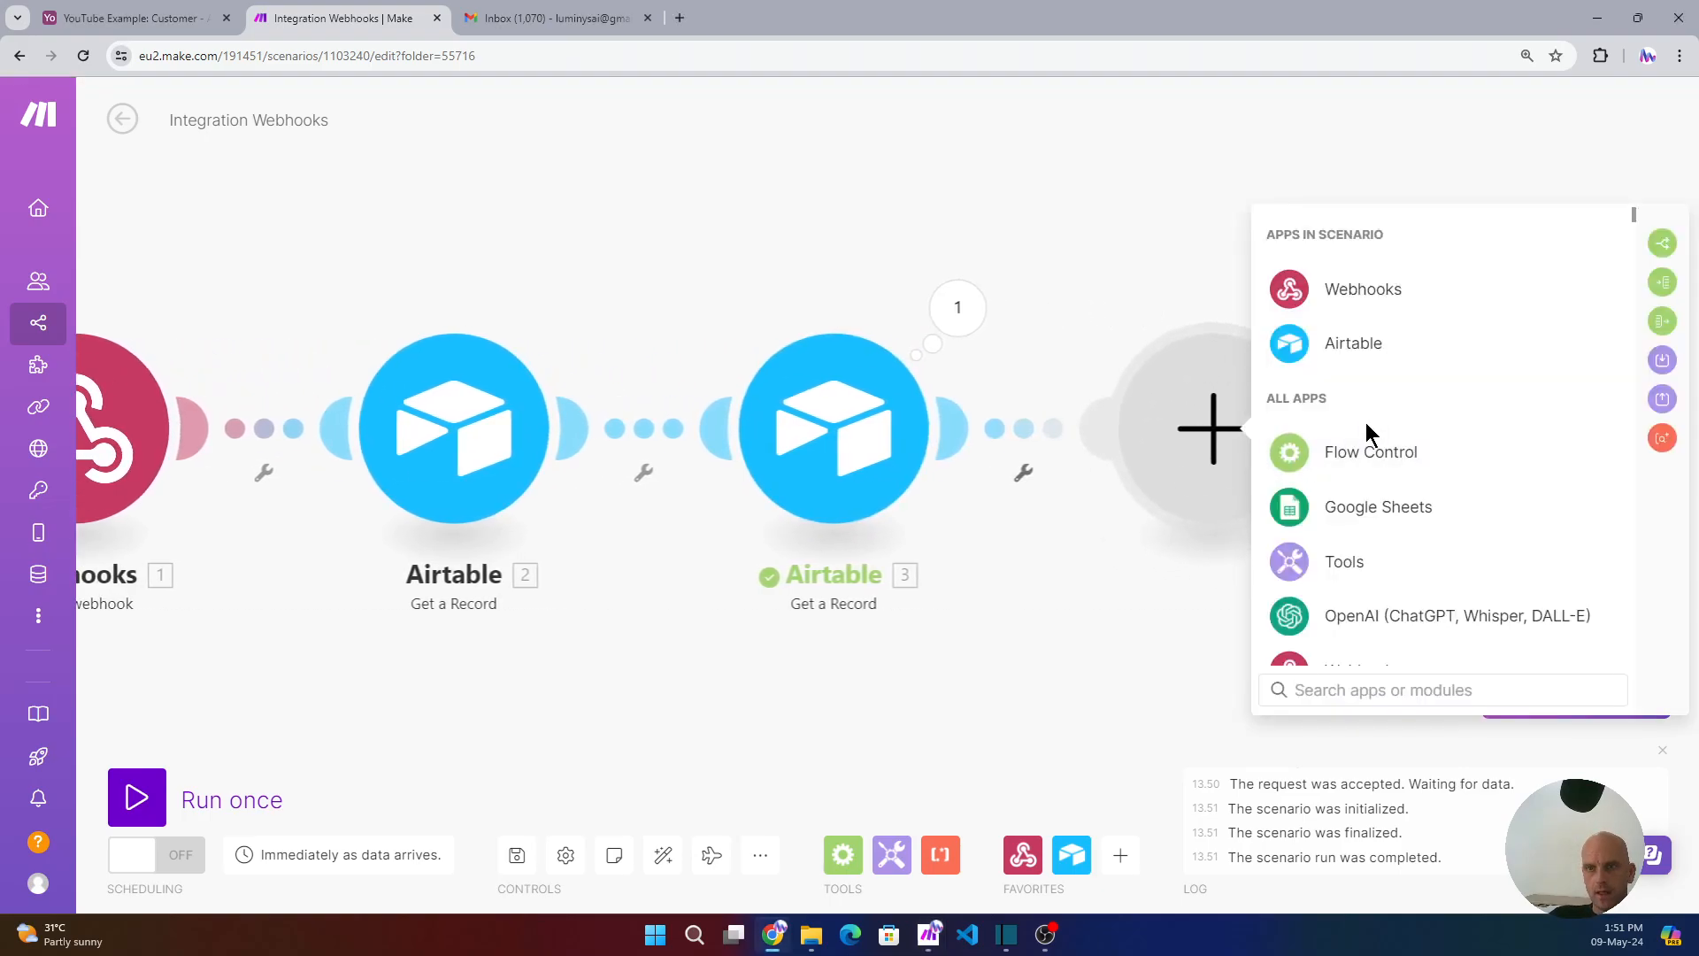
scroll(1372, 470, down, 1)
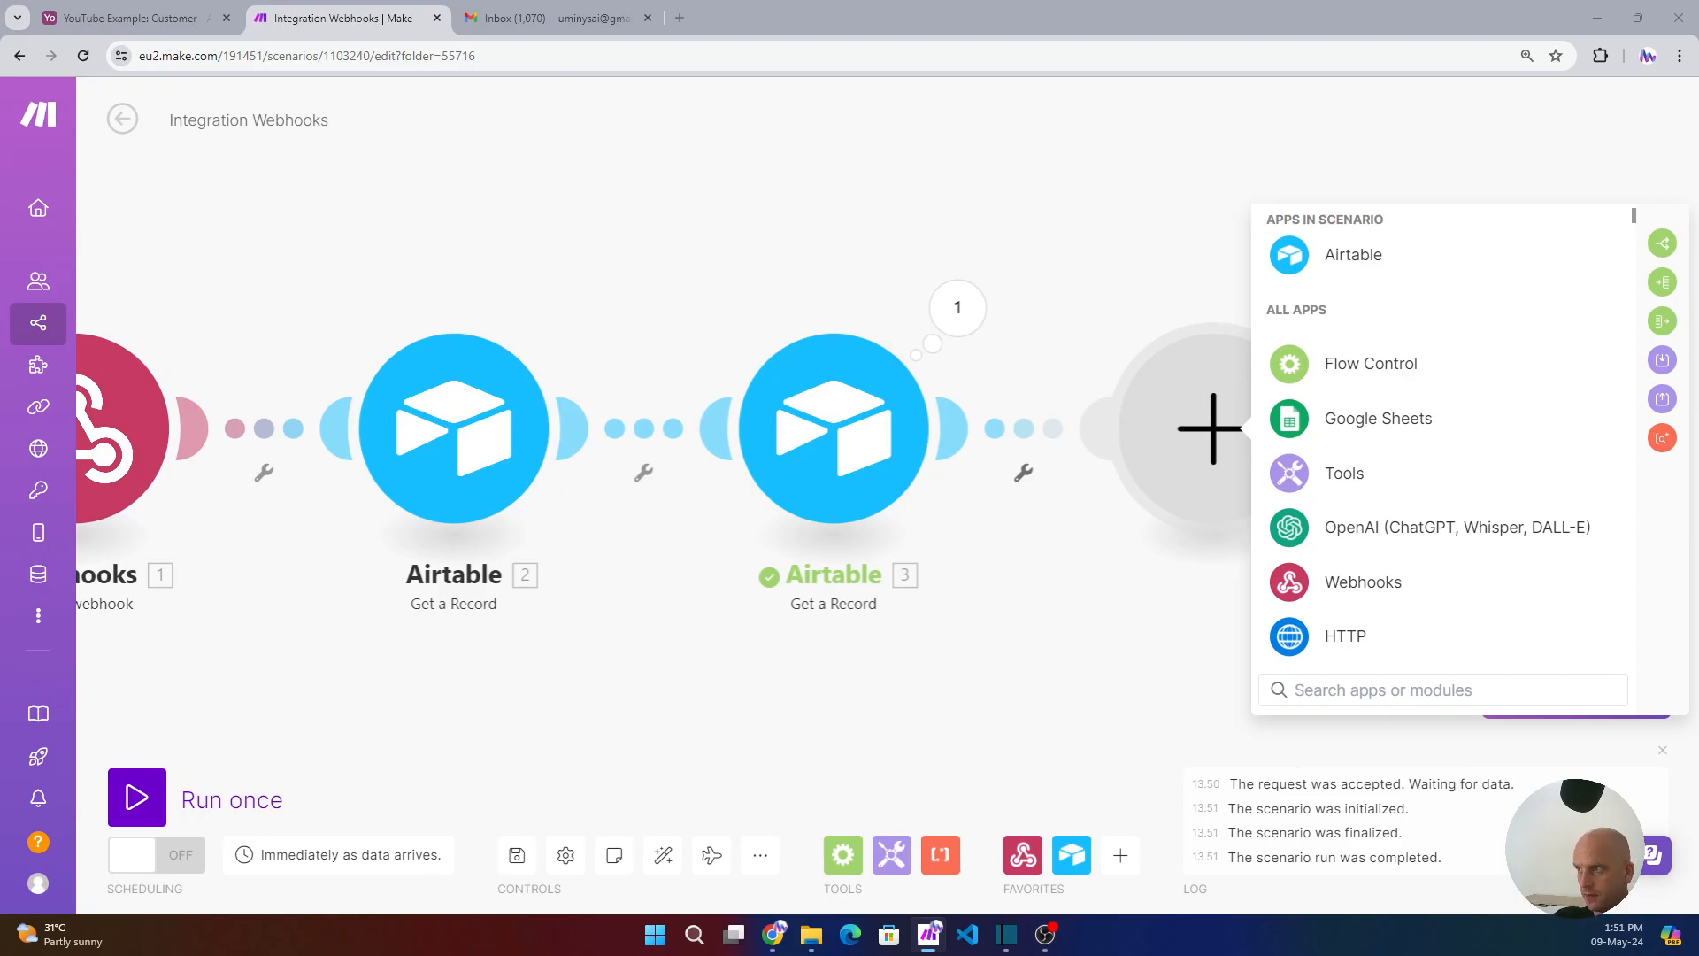
click(1086, 276)
right_click(1087, 265)
click(1135, 314)
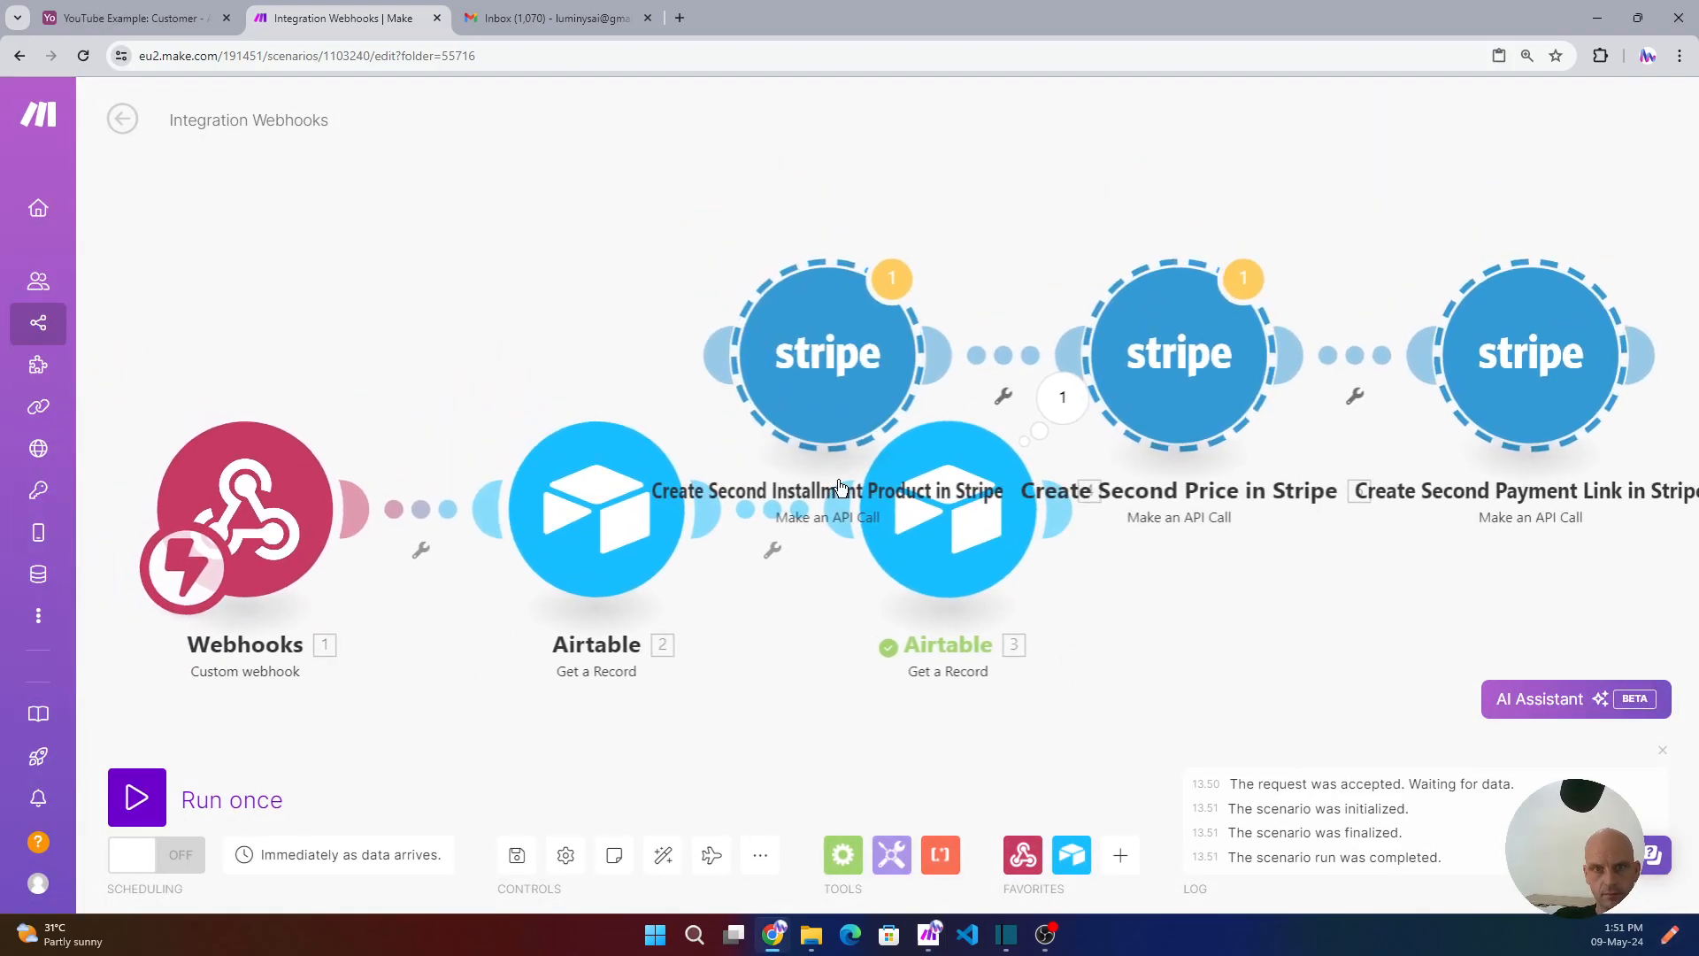
- Auto-align the scenario and keep the test Stripe connection on the installment product module
click(661, 857)
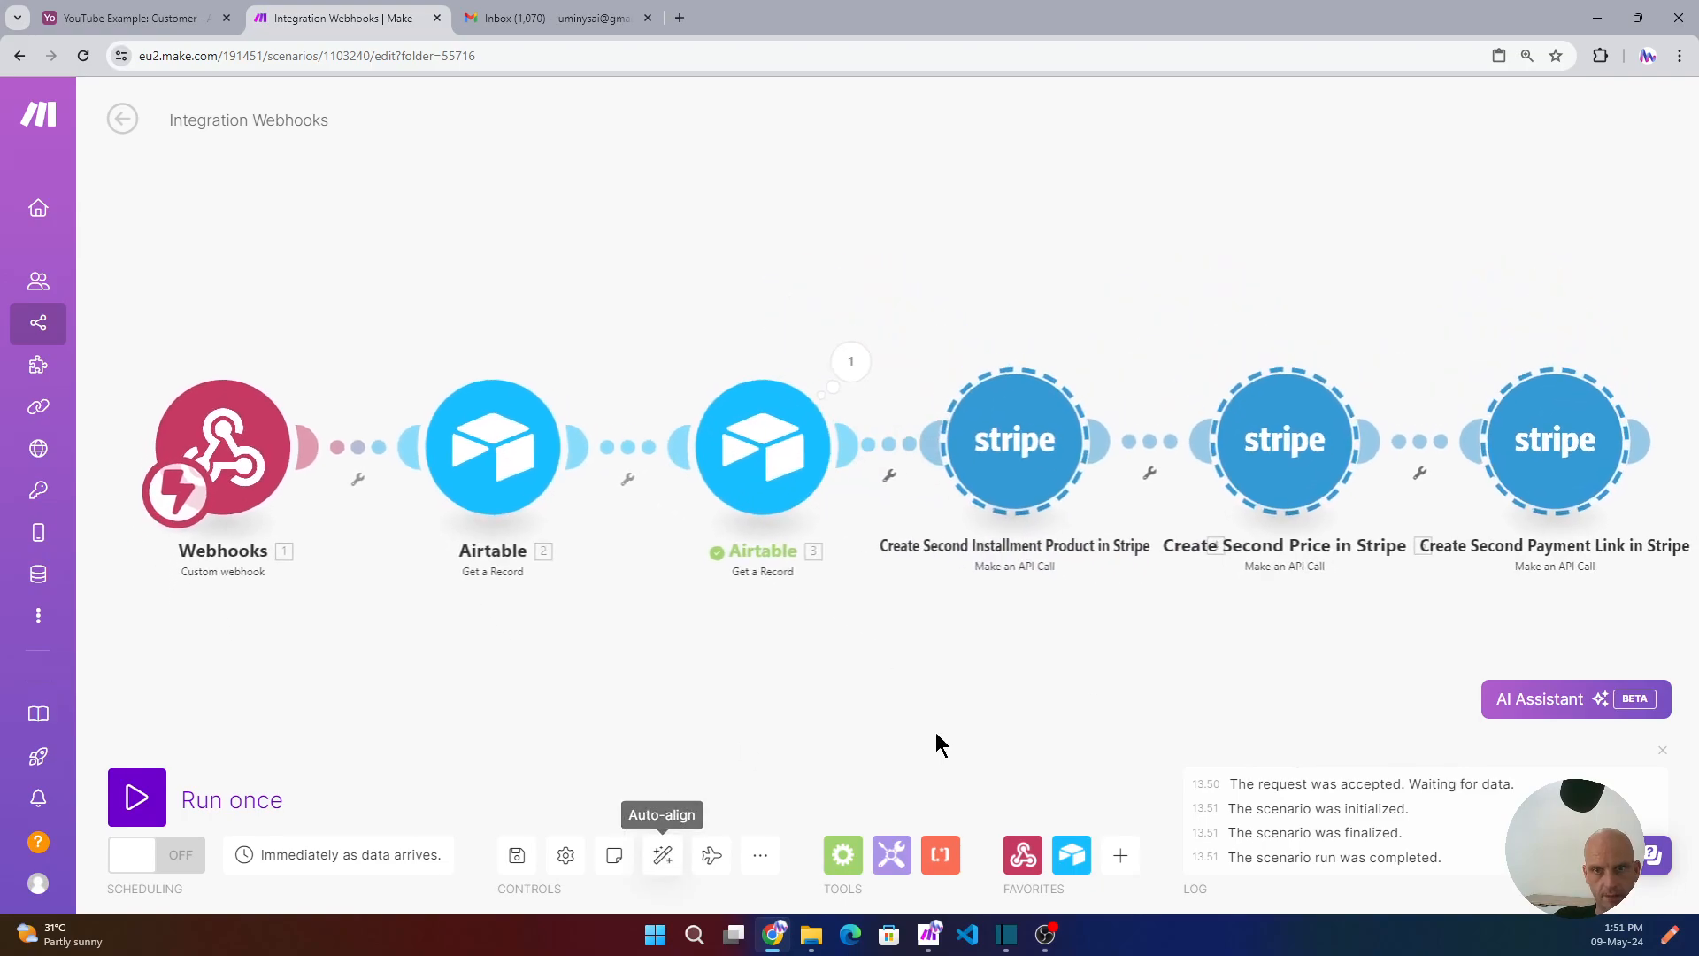
click(1022, 470)
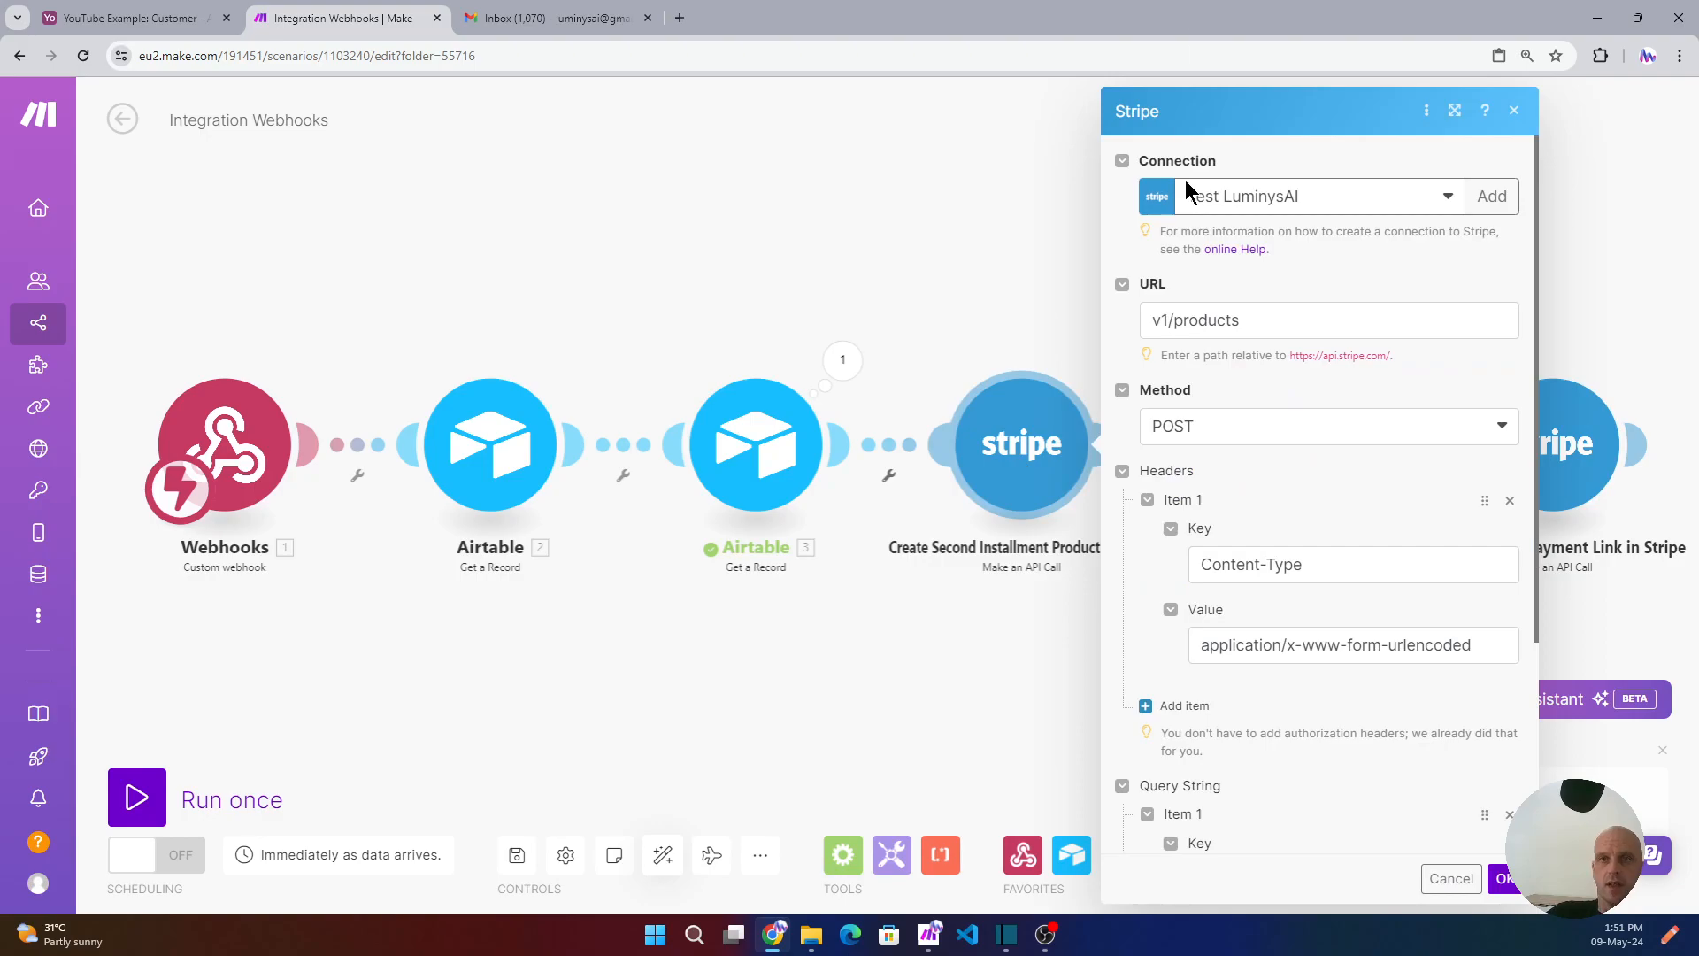
click(1414, 201)
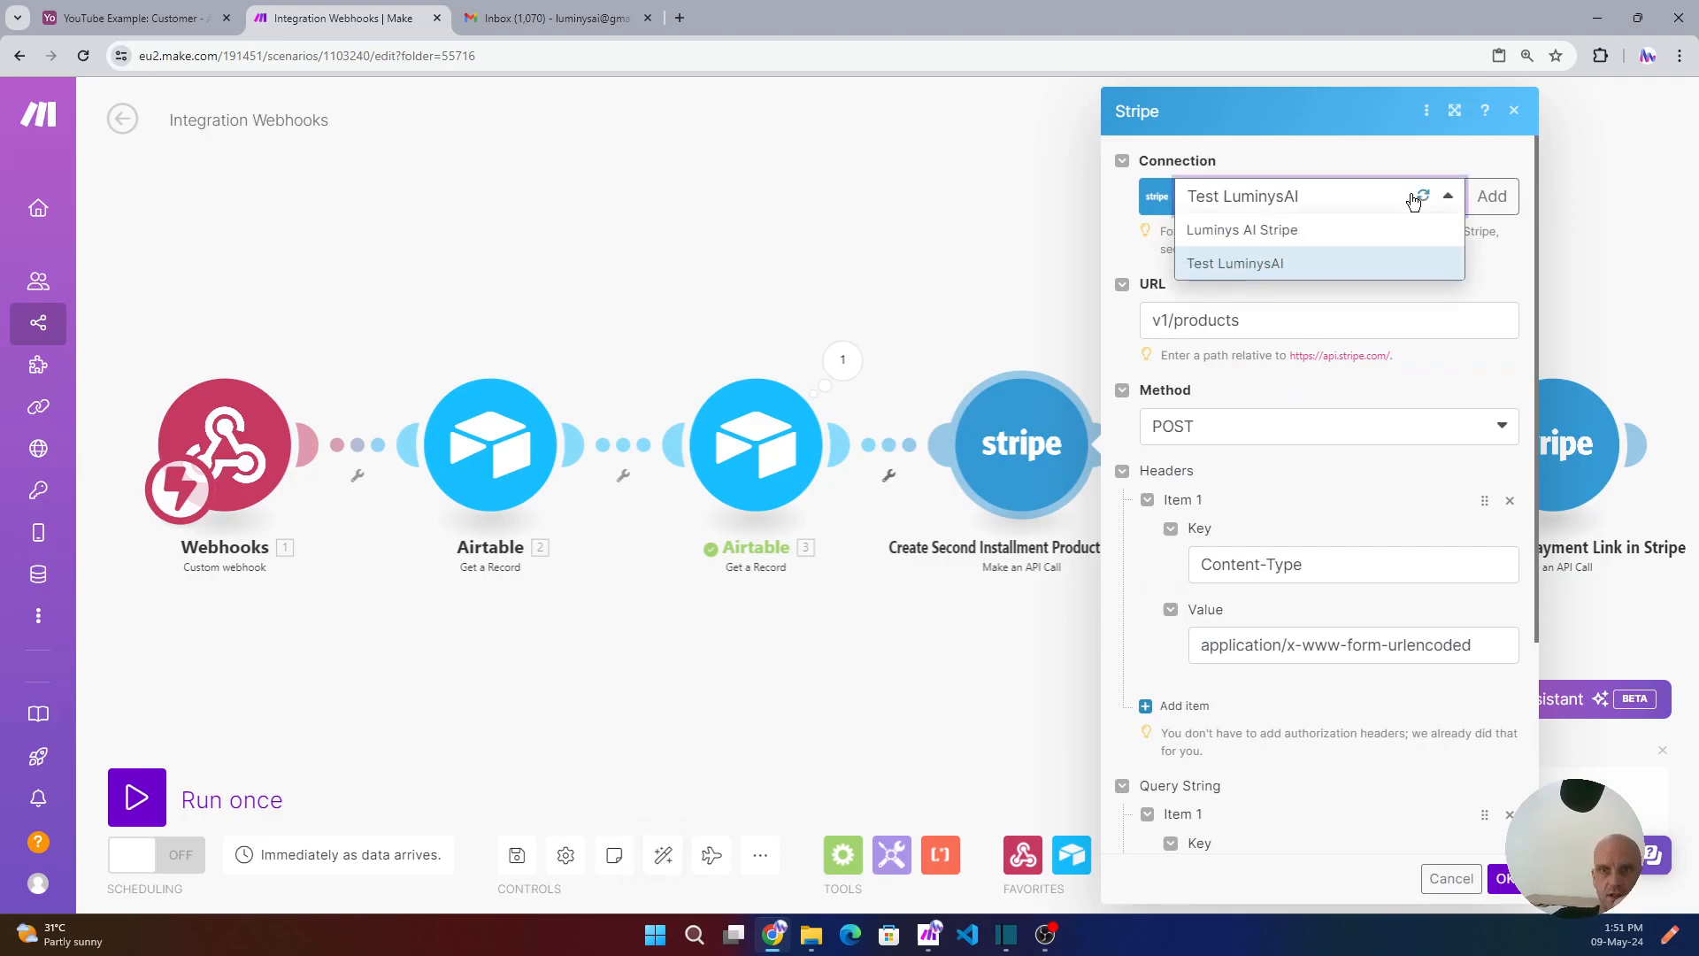
click(1231, 266)
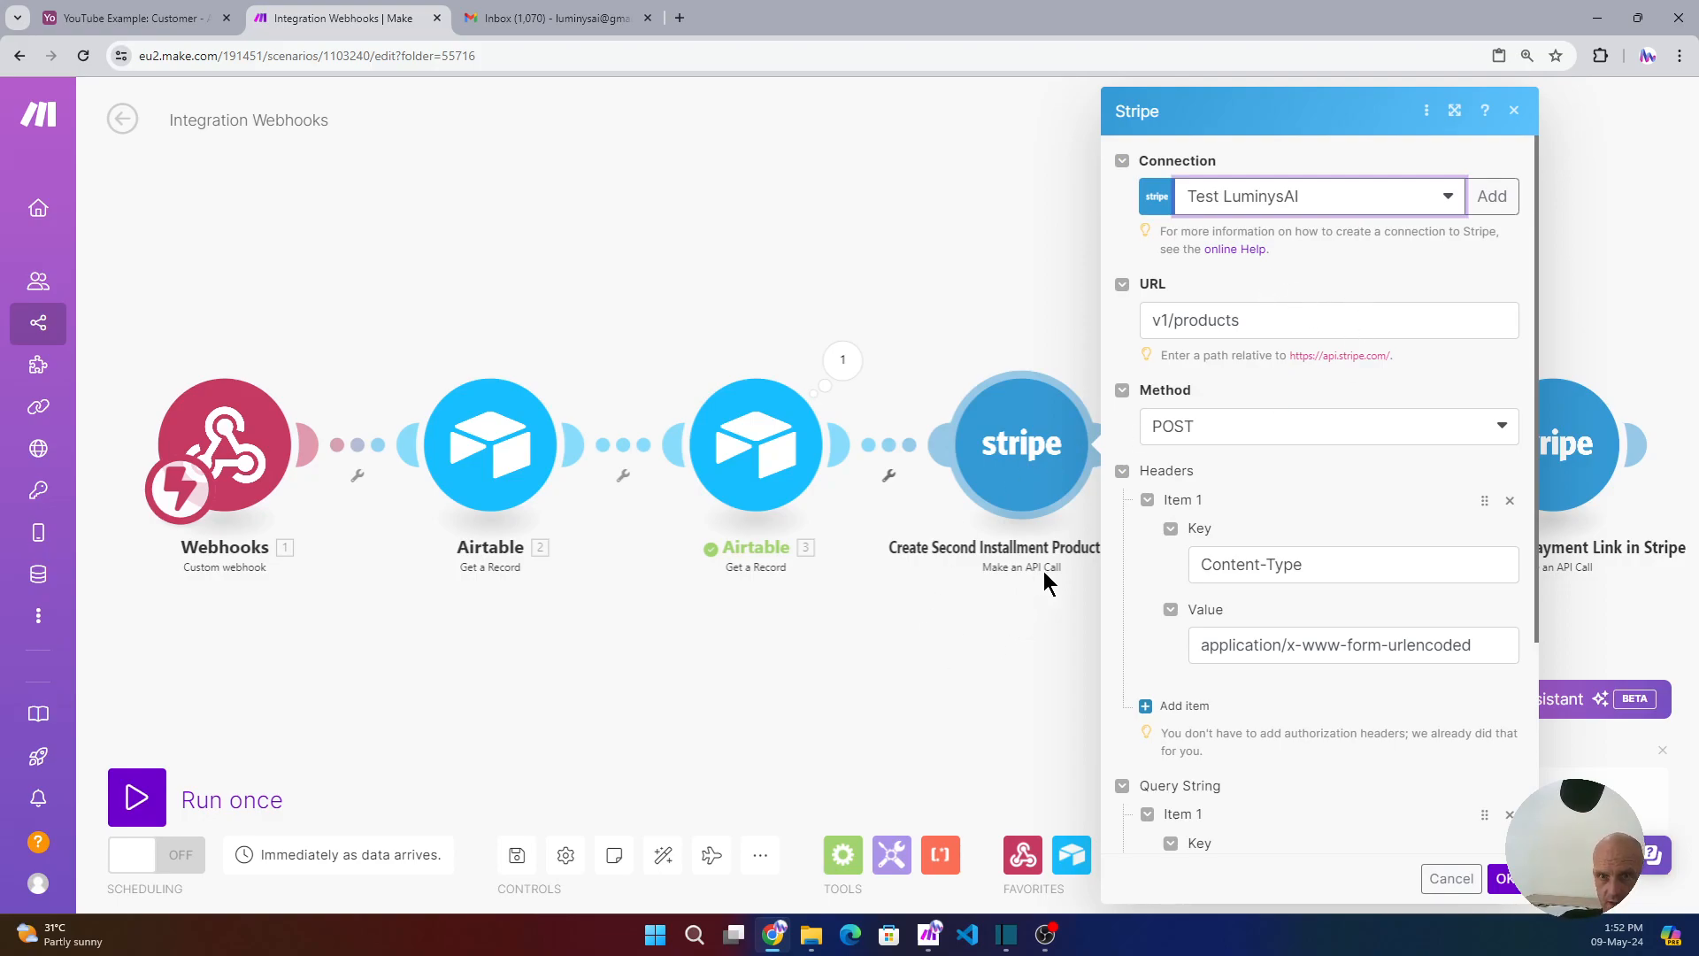
click(913, 296)
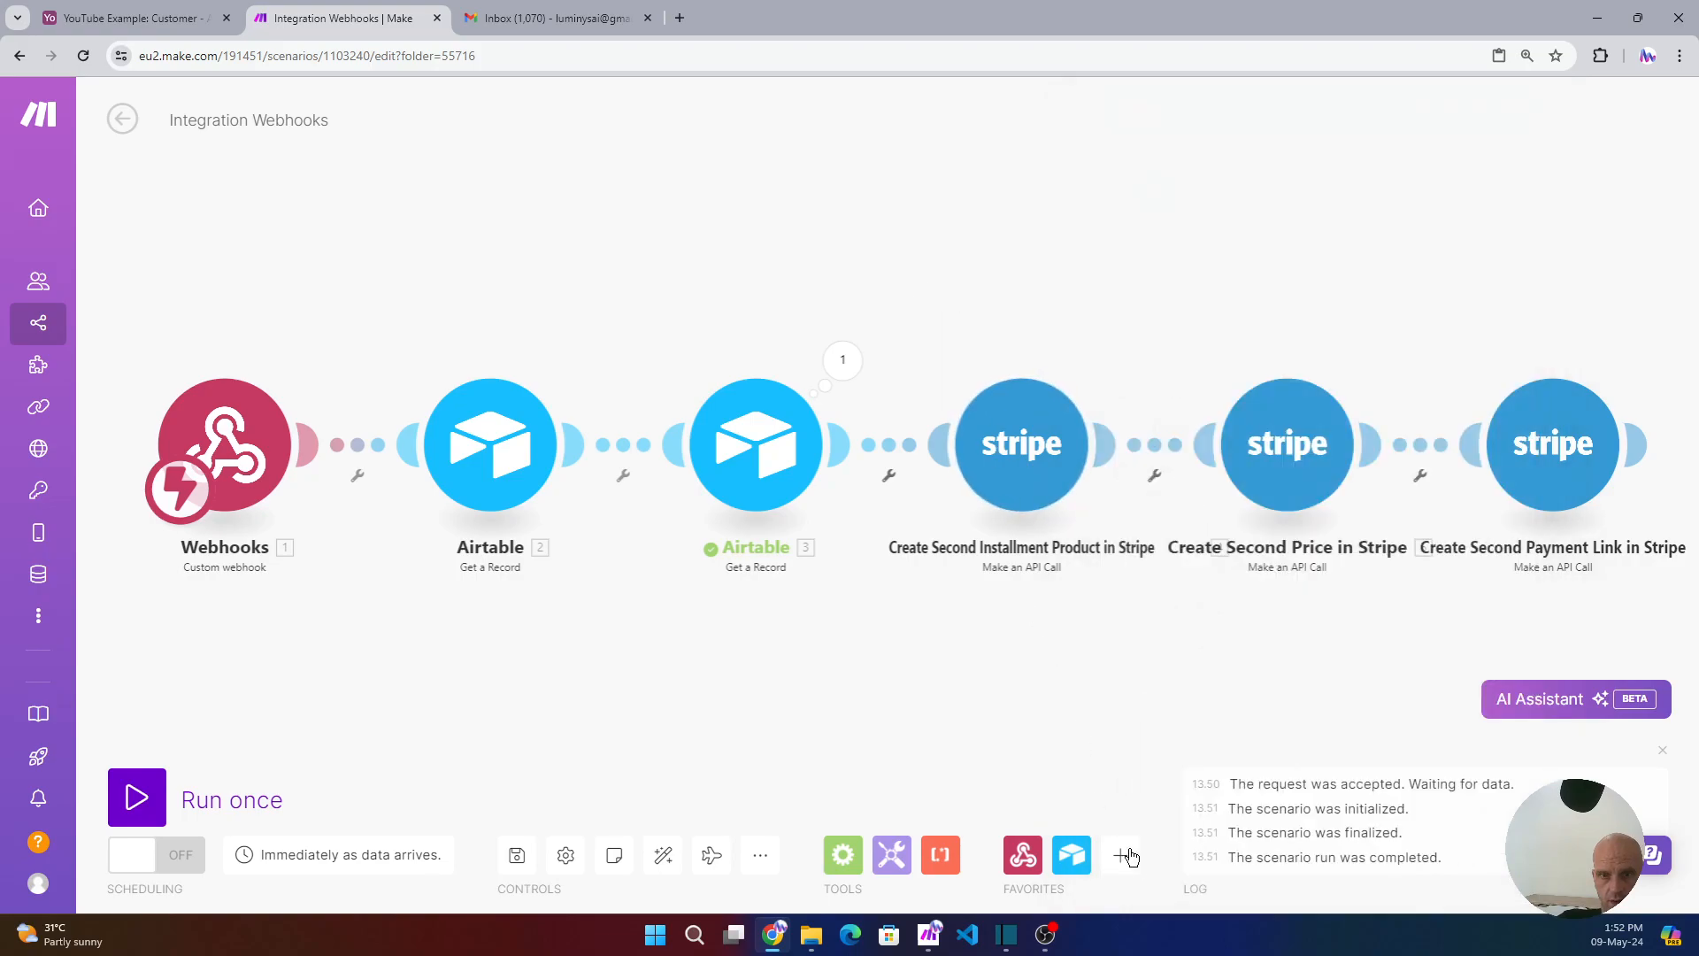
- Add a trial Stripe Make an API Call module, then delete it
click(1132, 871)
text(str)
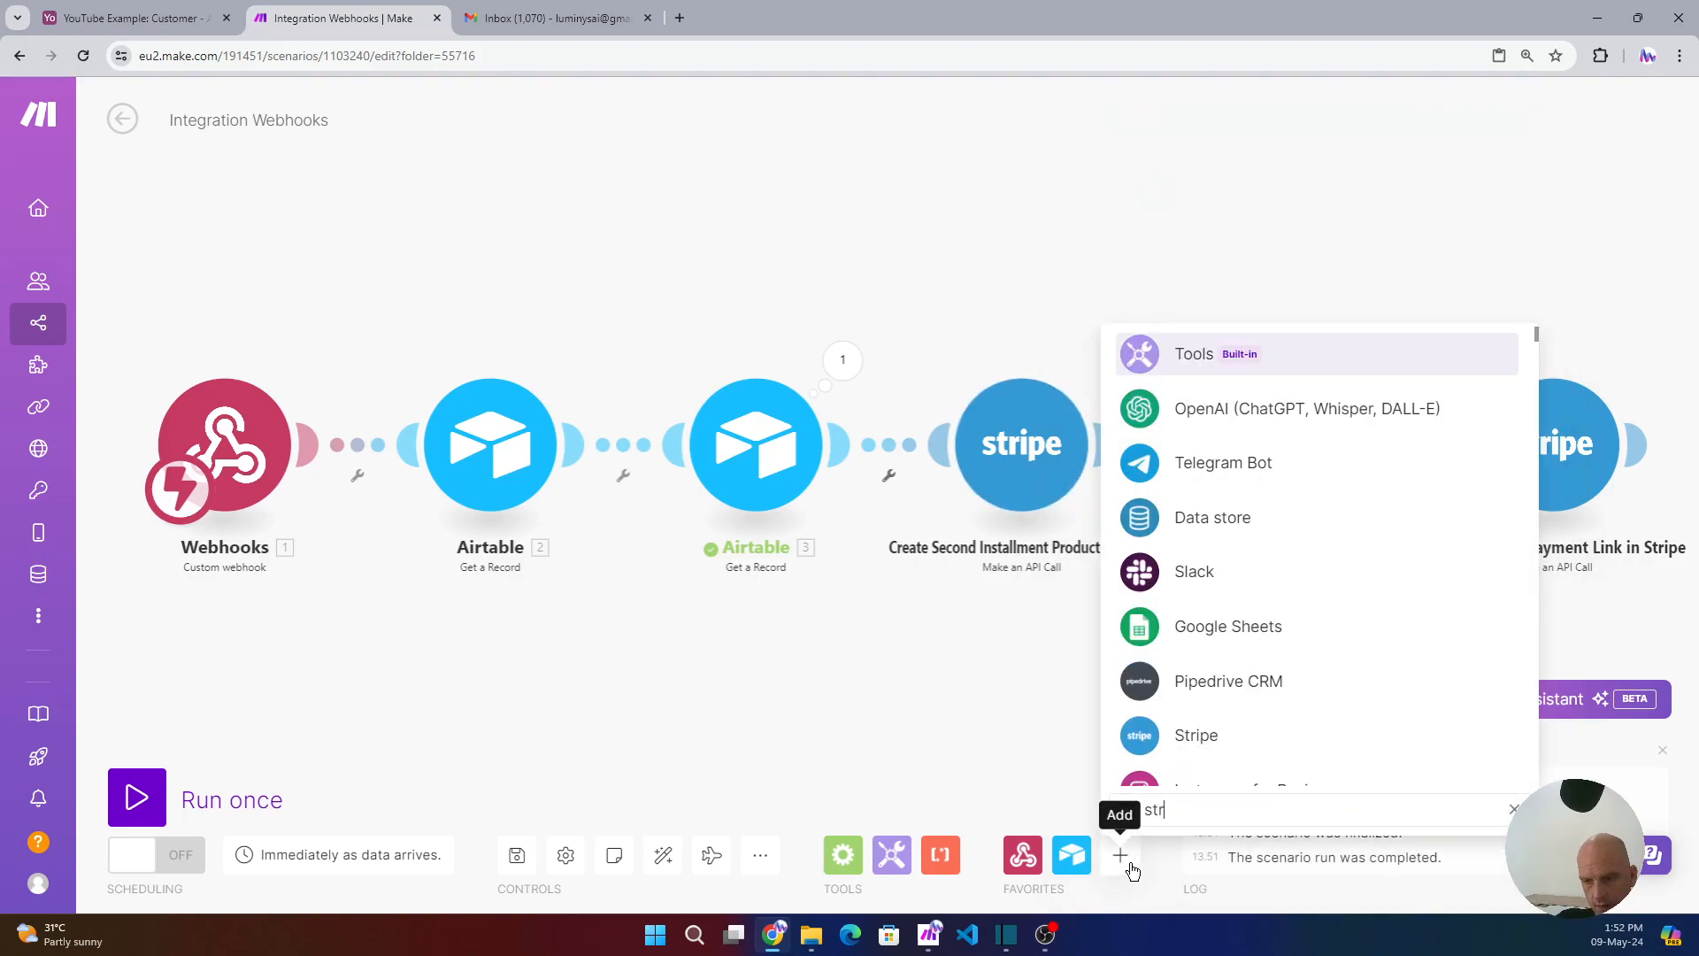
text(ip)
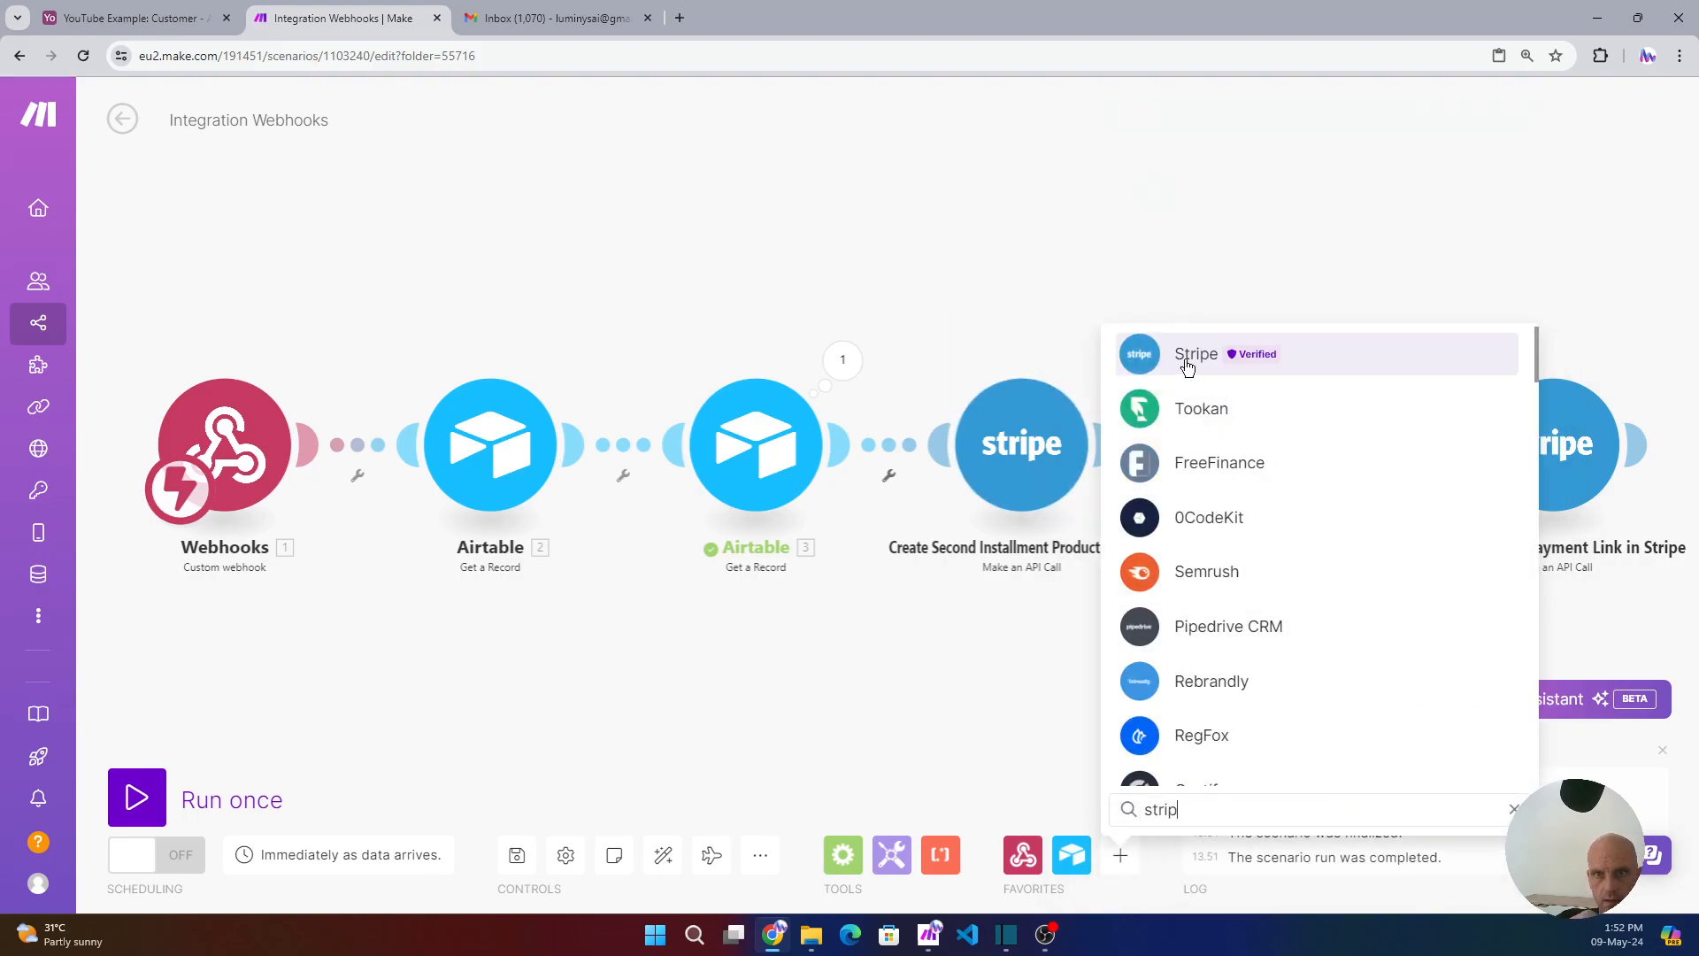
click(1186, 360)
click(1239, 601)
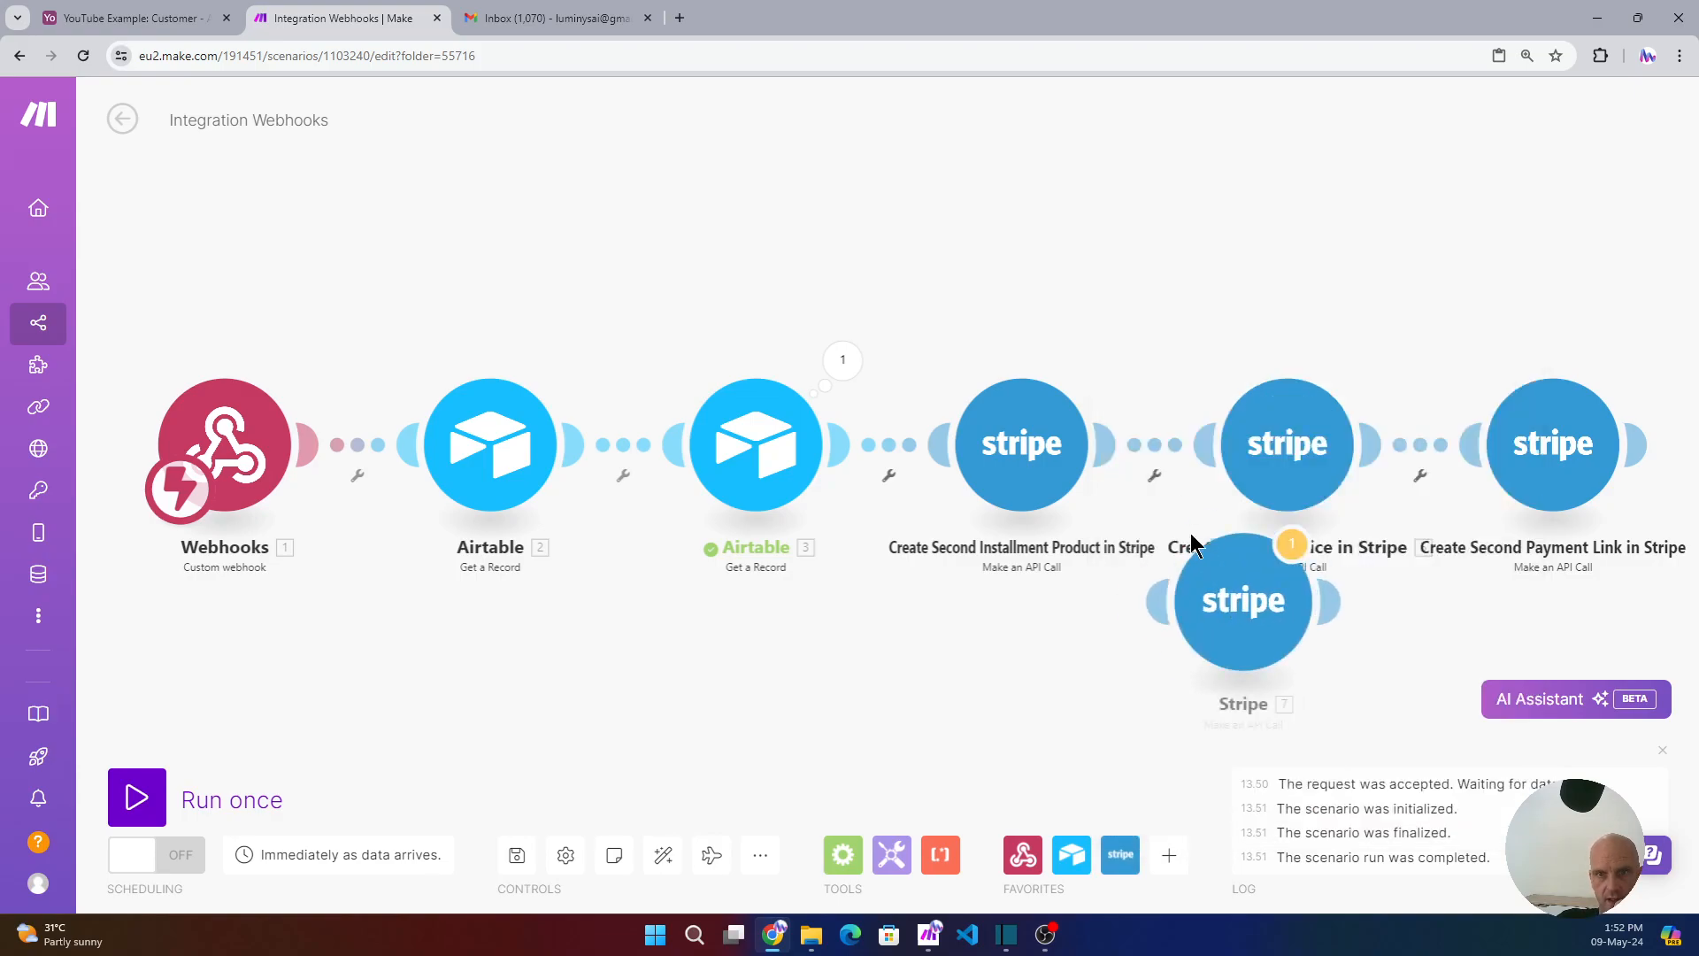
drag(1227, 575, 1037, 232)
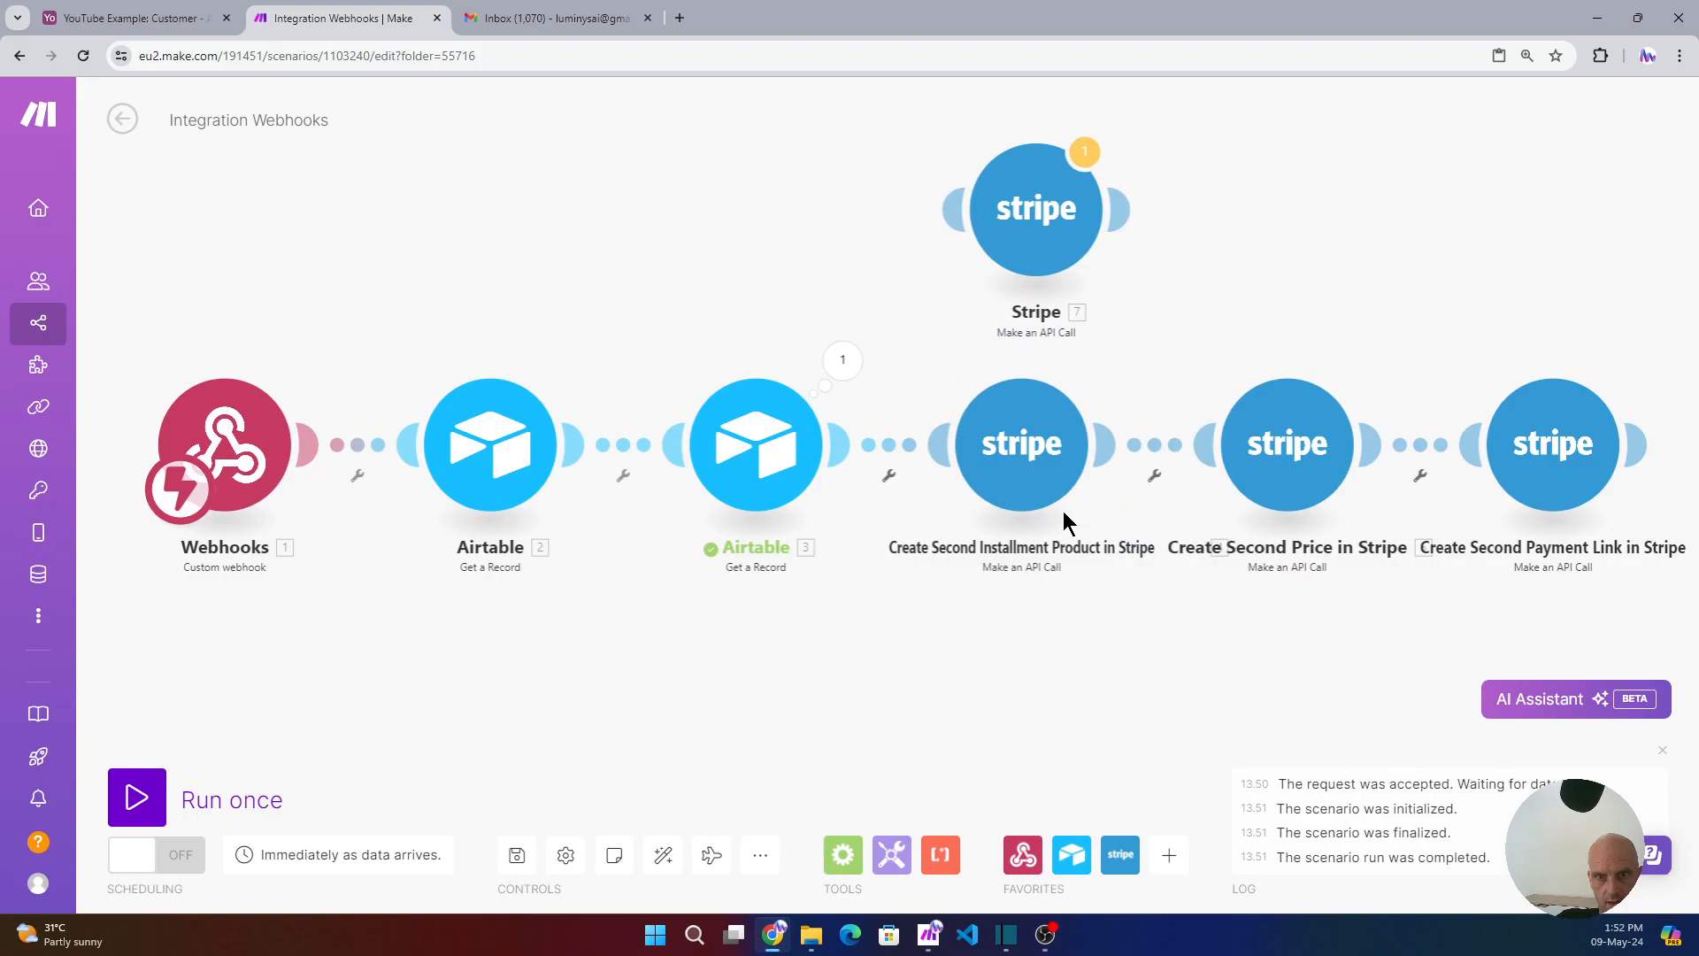
right_click(1048, 239)
click(1130, 469)
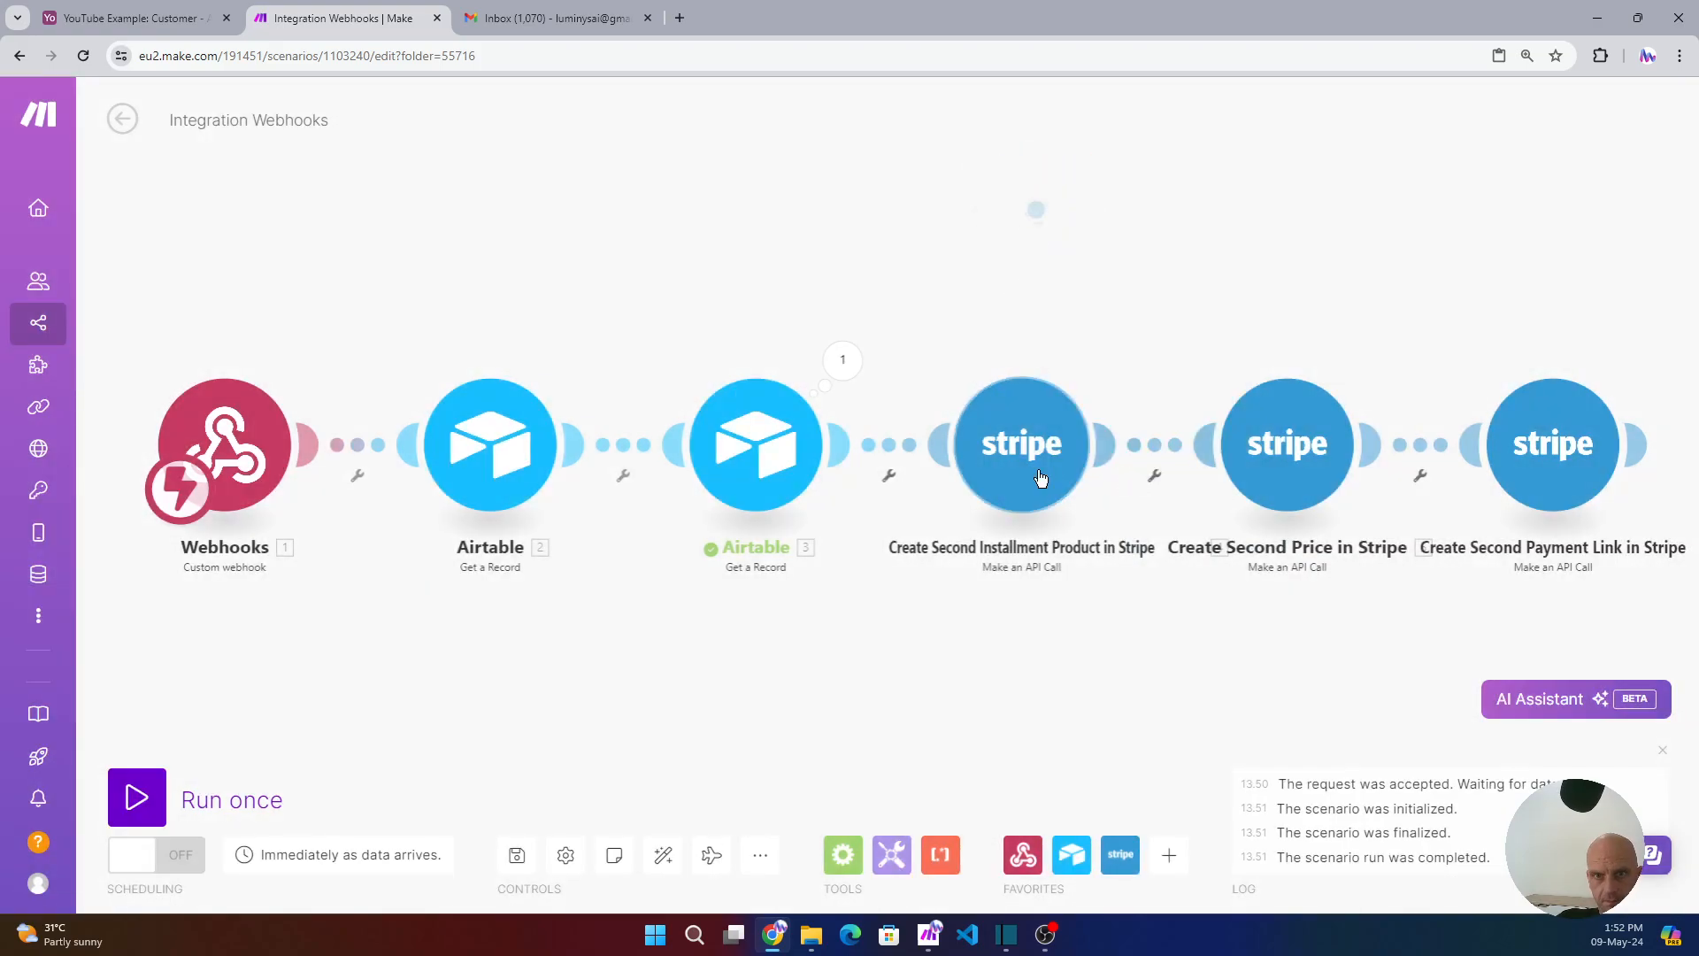
- Review the installment product module's v1/products URL and x-www-form-urlencoded Content-Type header
click(1044, 469)
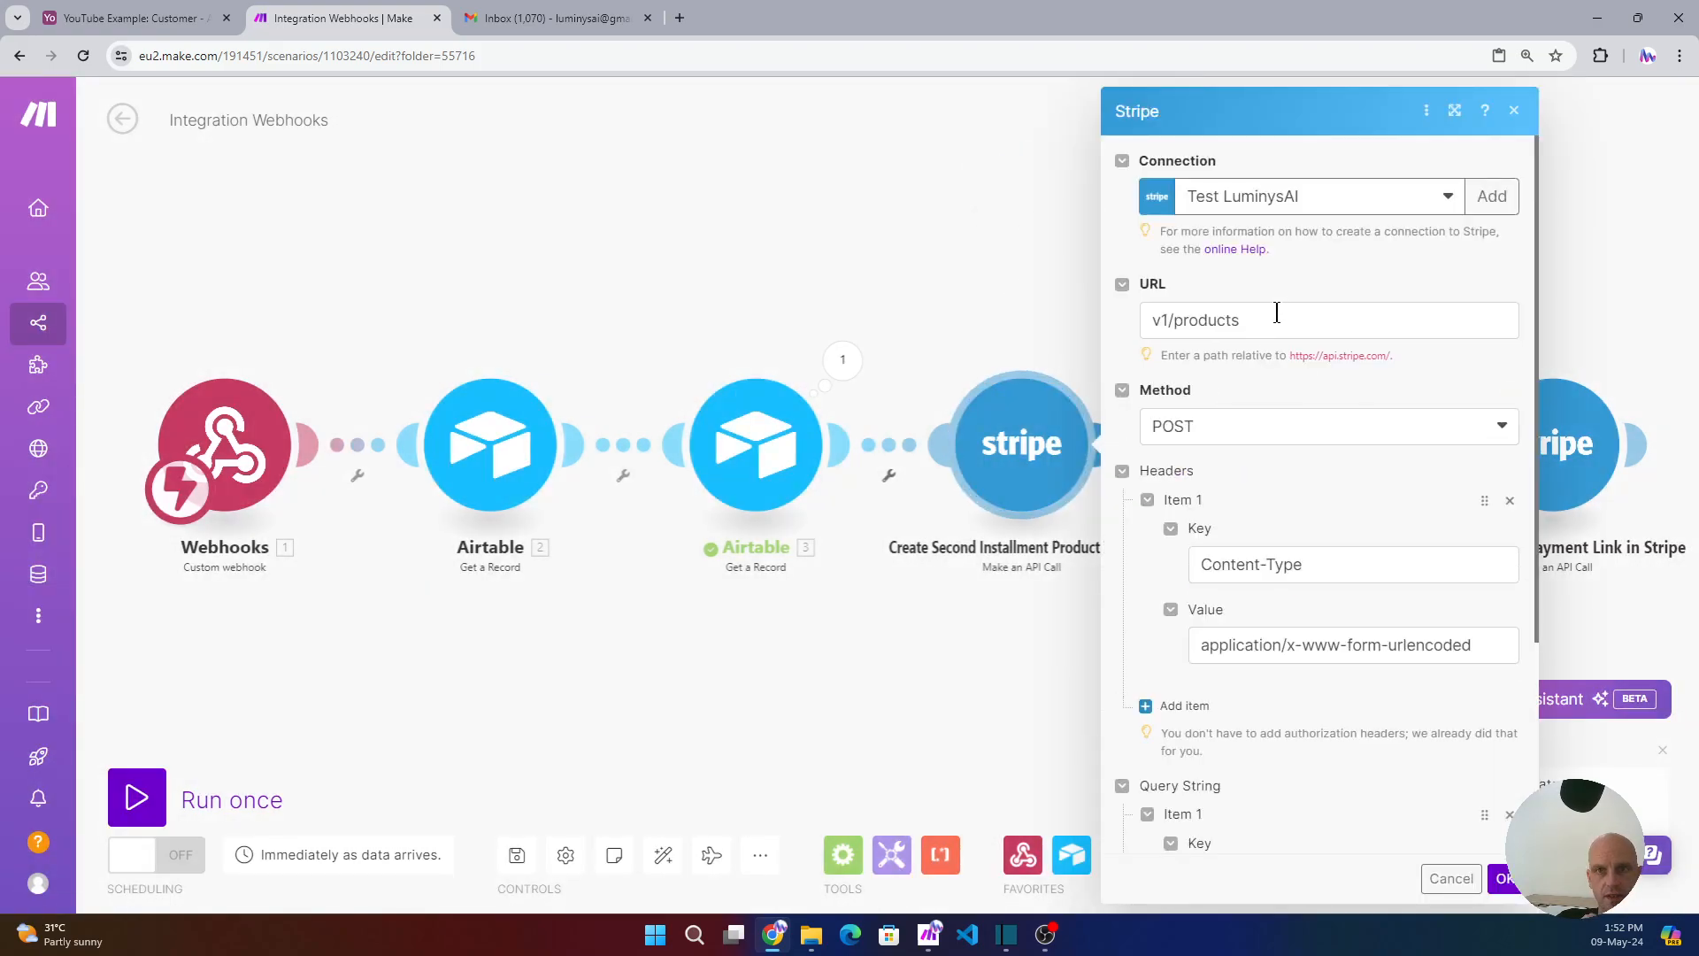
drag(1278, 313, 1149, 311)
click(1340, 494)
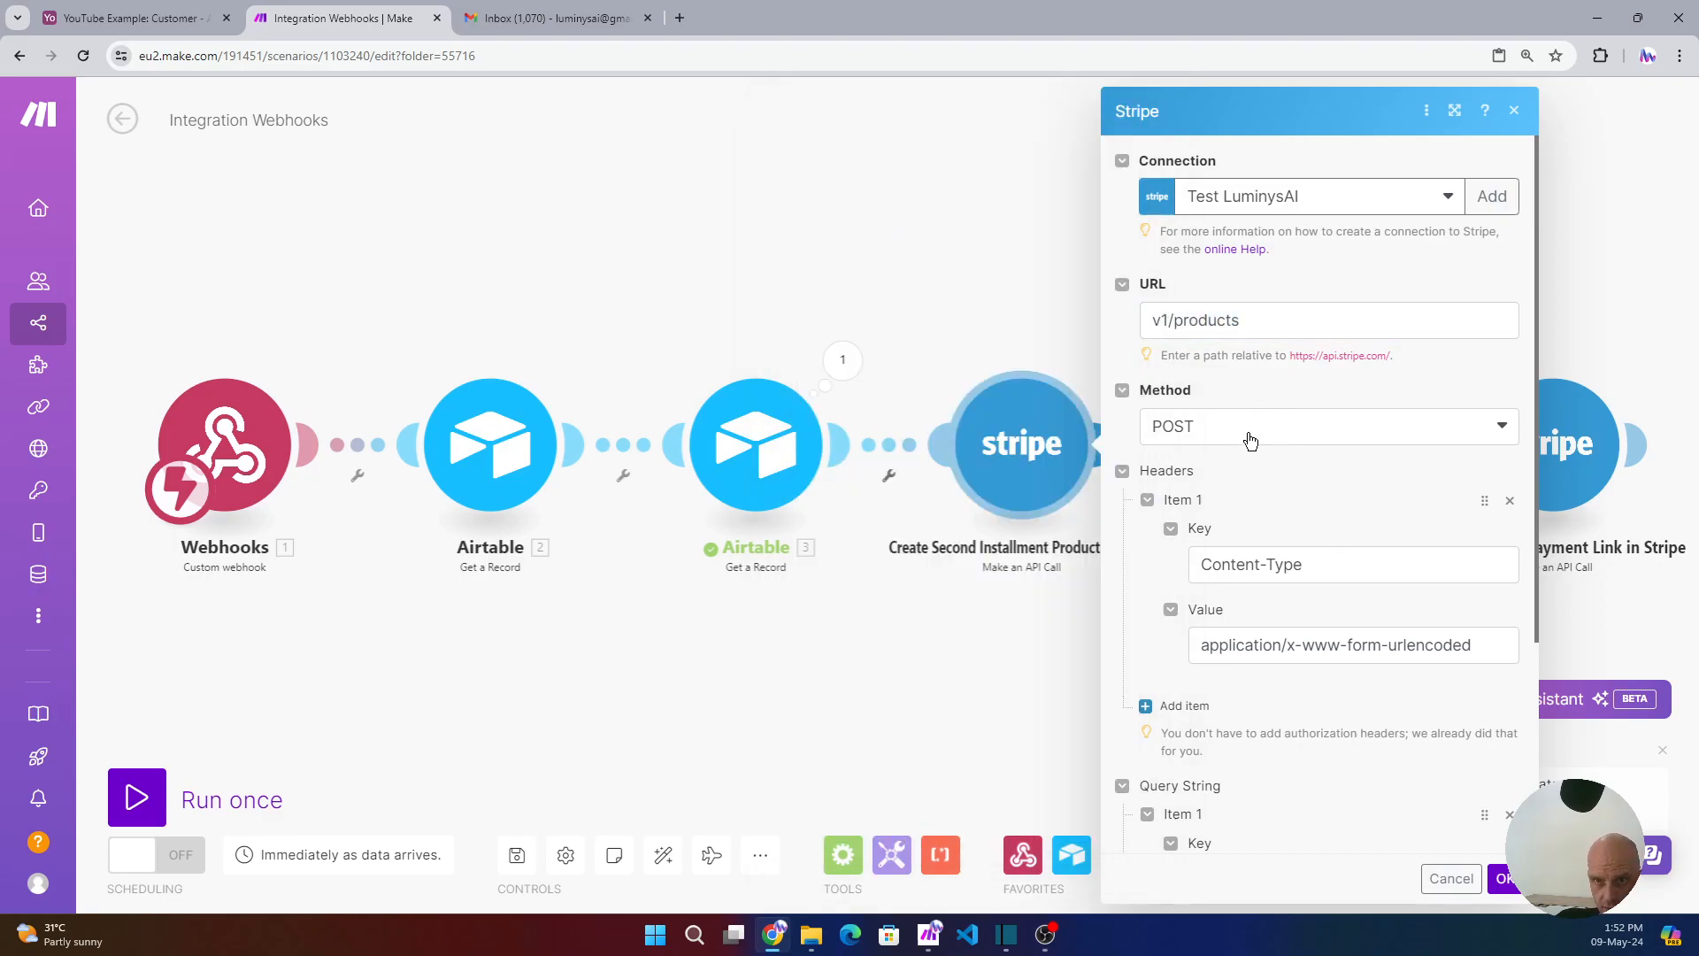
click(1366, 564)
drag(1308, 564, 1192, 562)
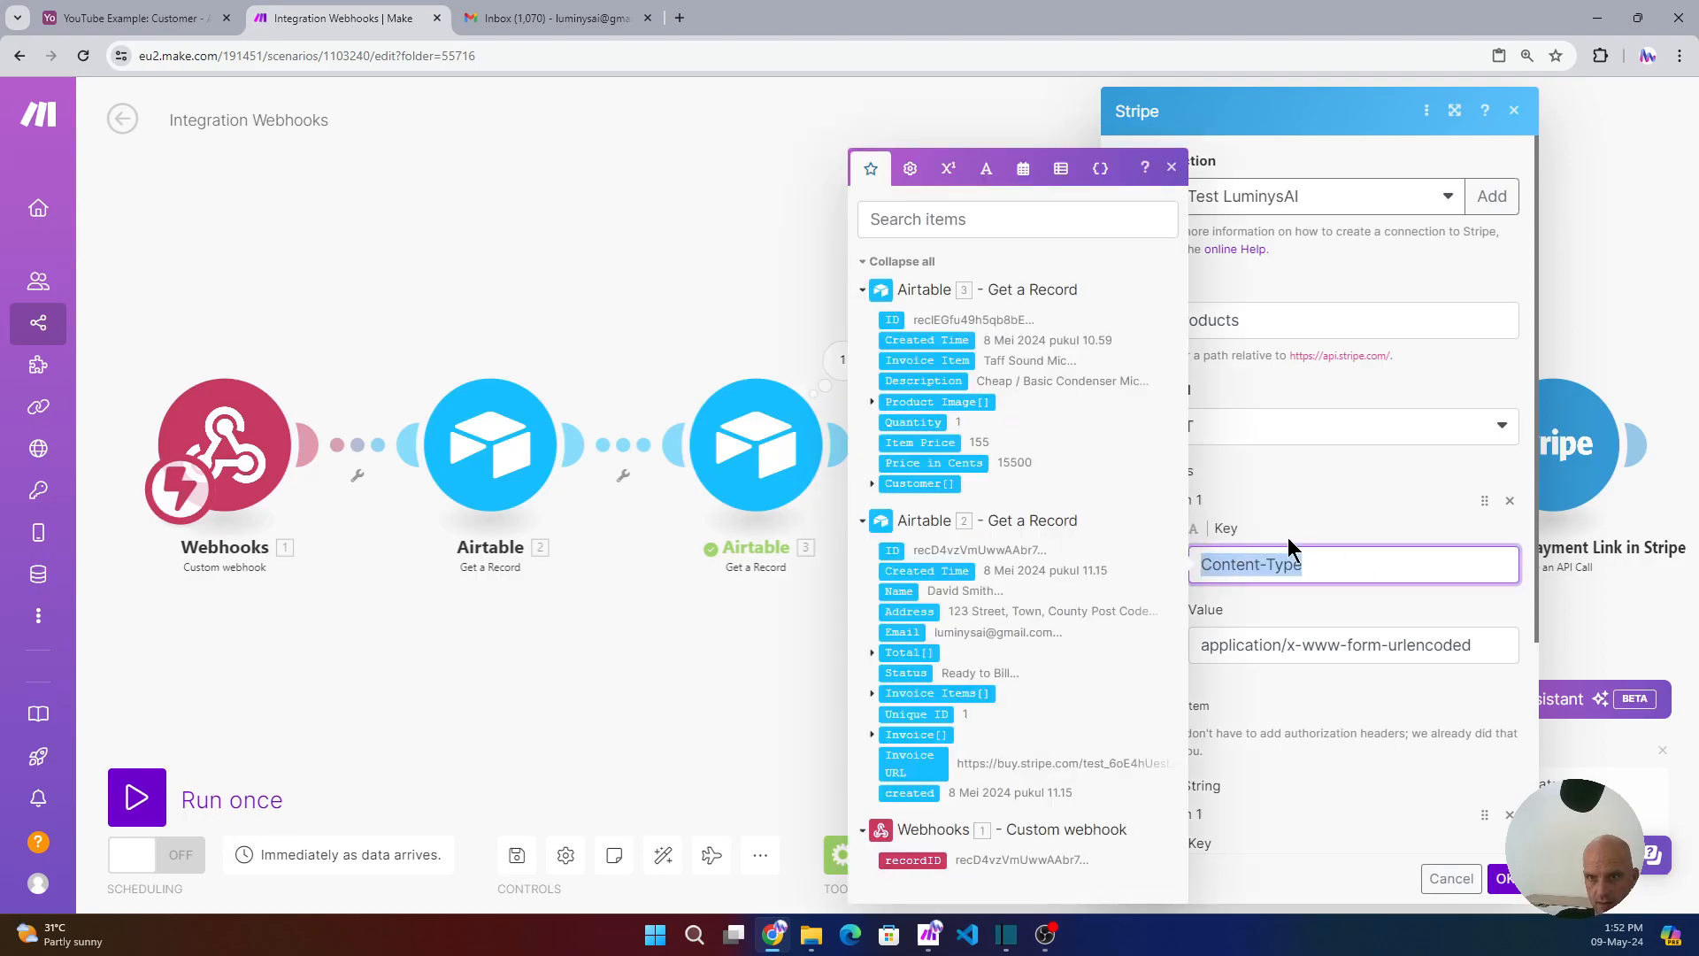
click(1345, 494)
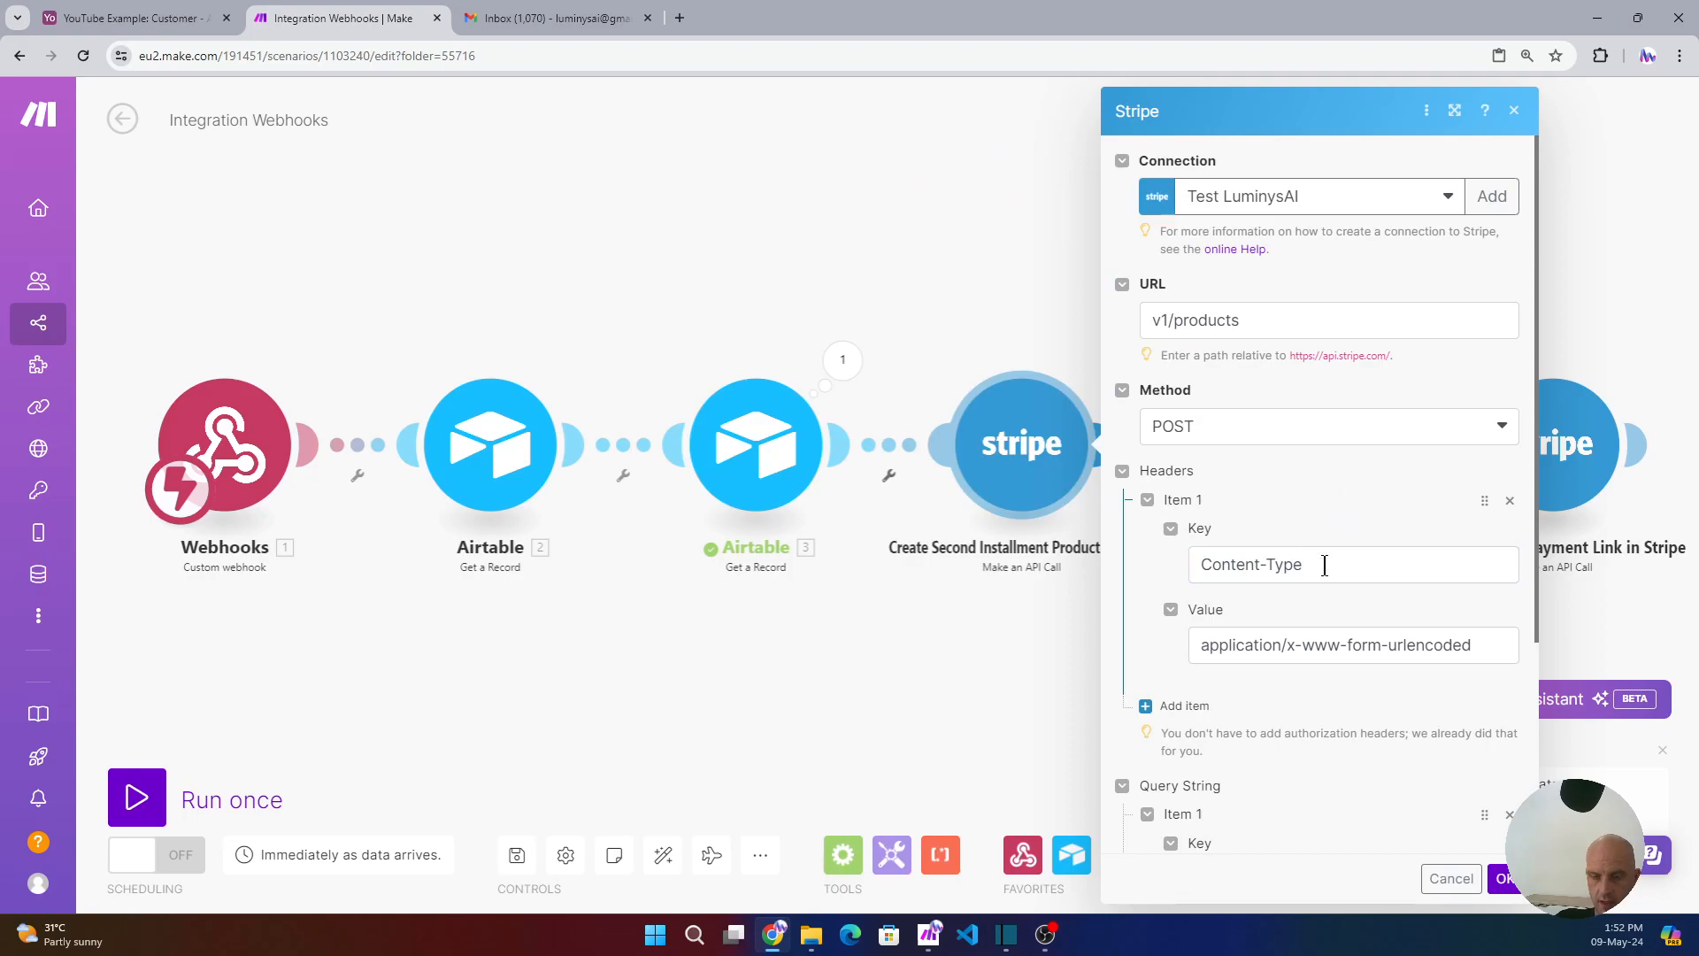
click(1489, 645)
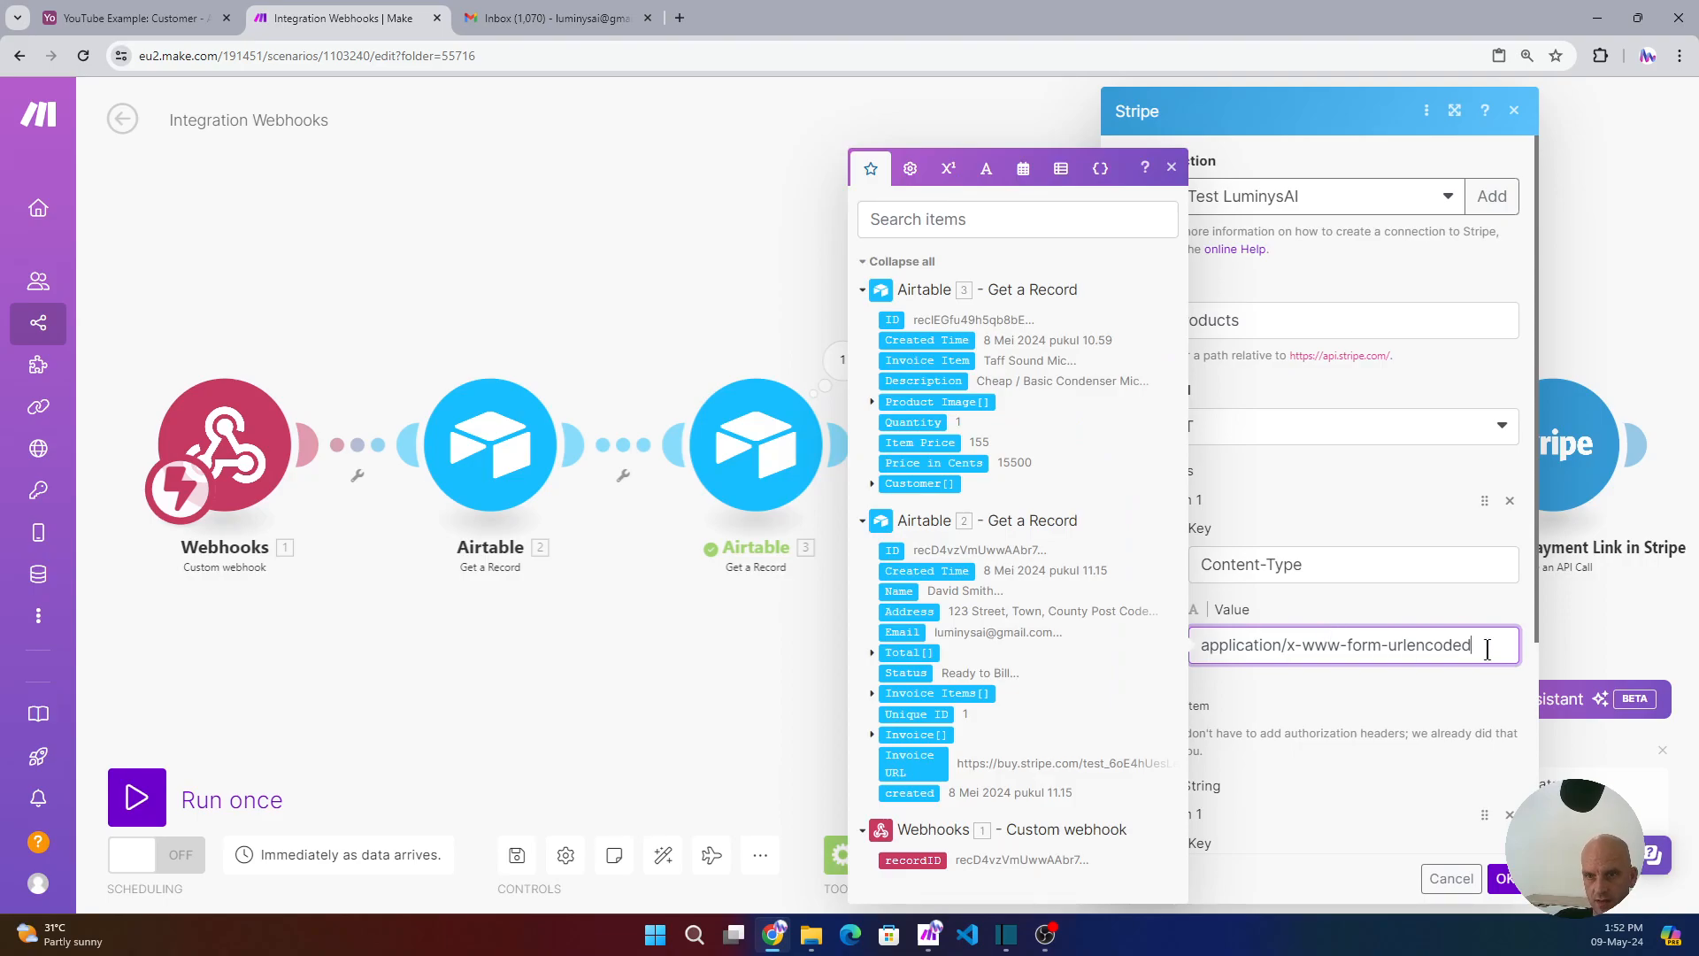
drag(1491, 644, 1287, 646)
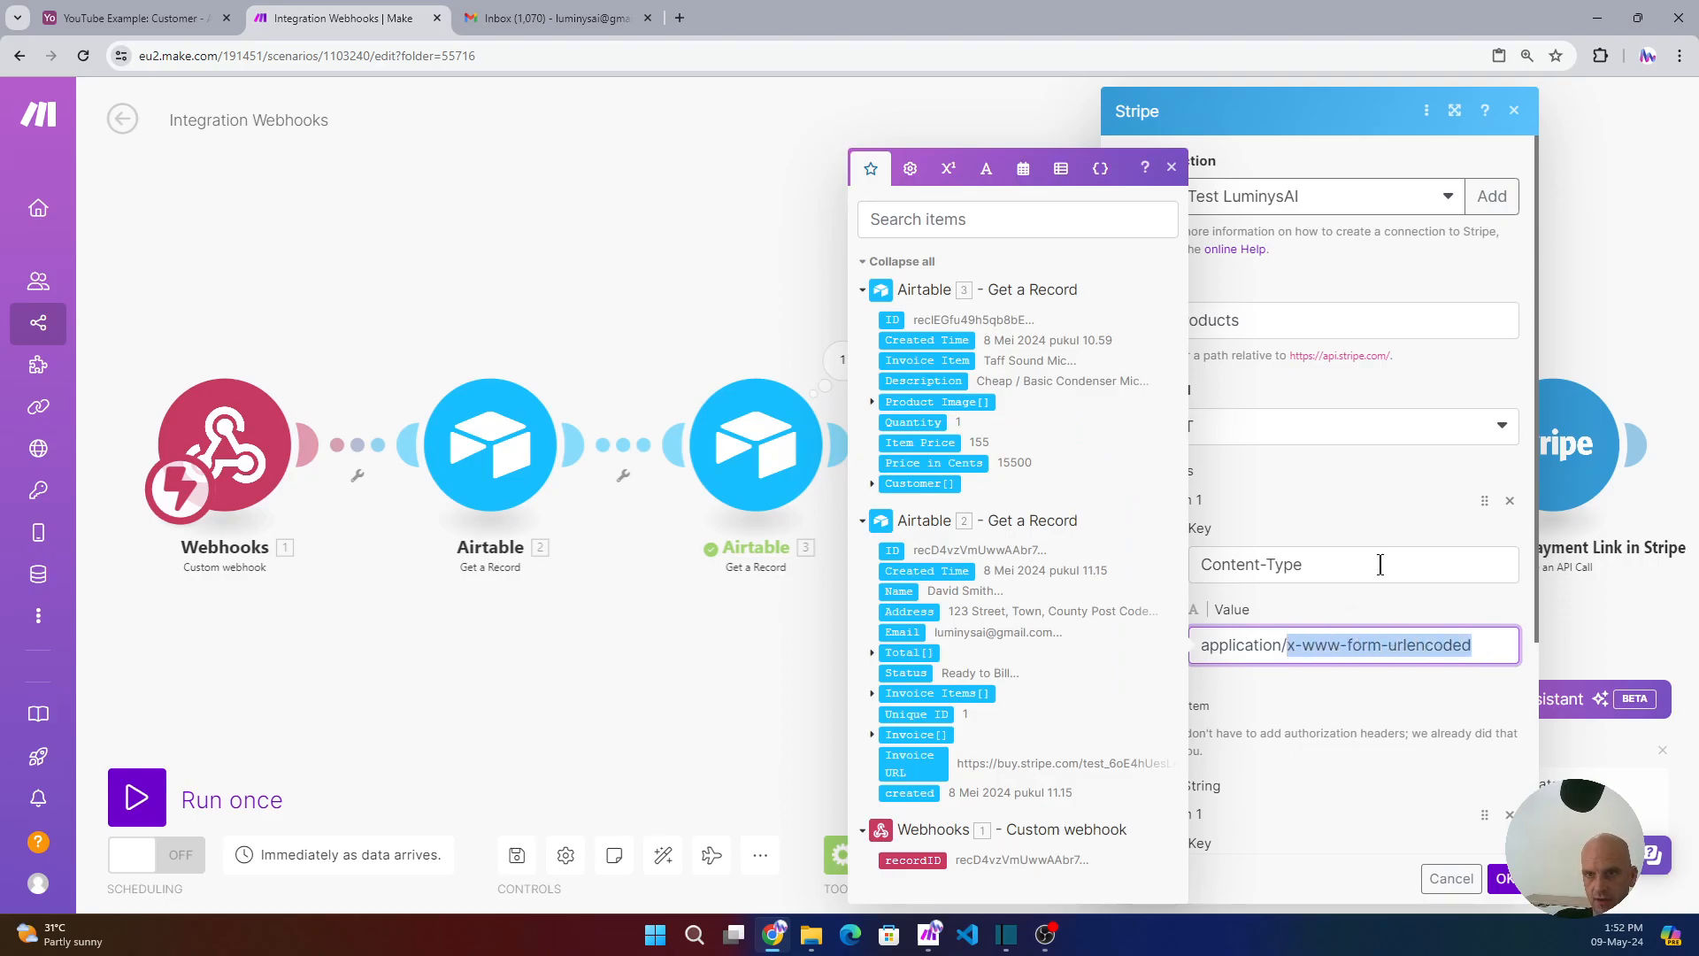
click(1326, 610)
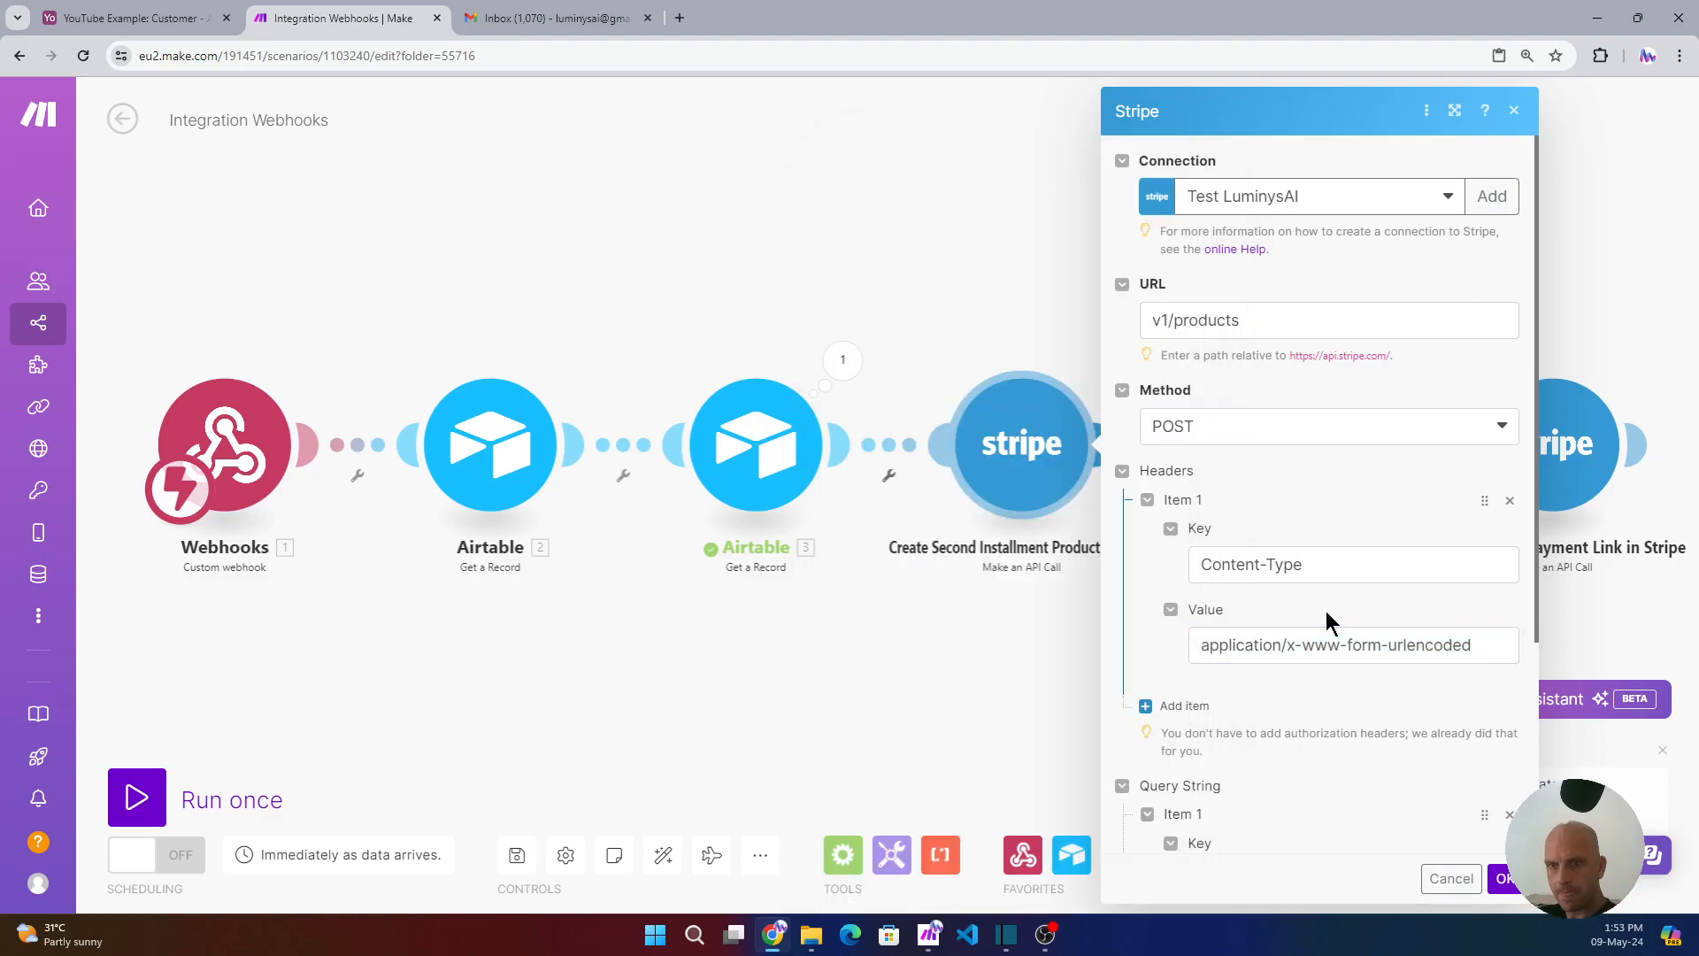
scroll(1325, 611, up, 3)
scroll(1326, 611, up, 3)
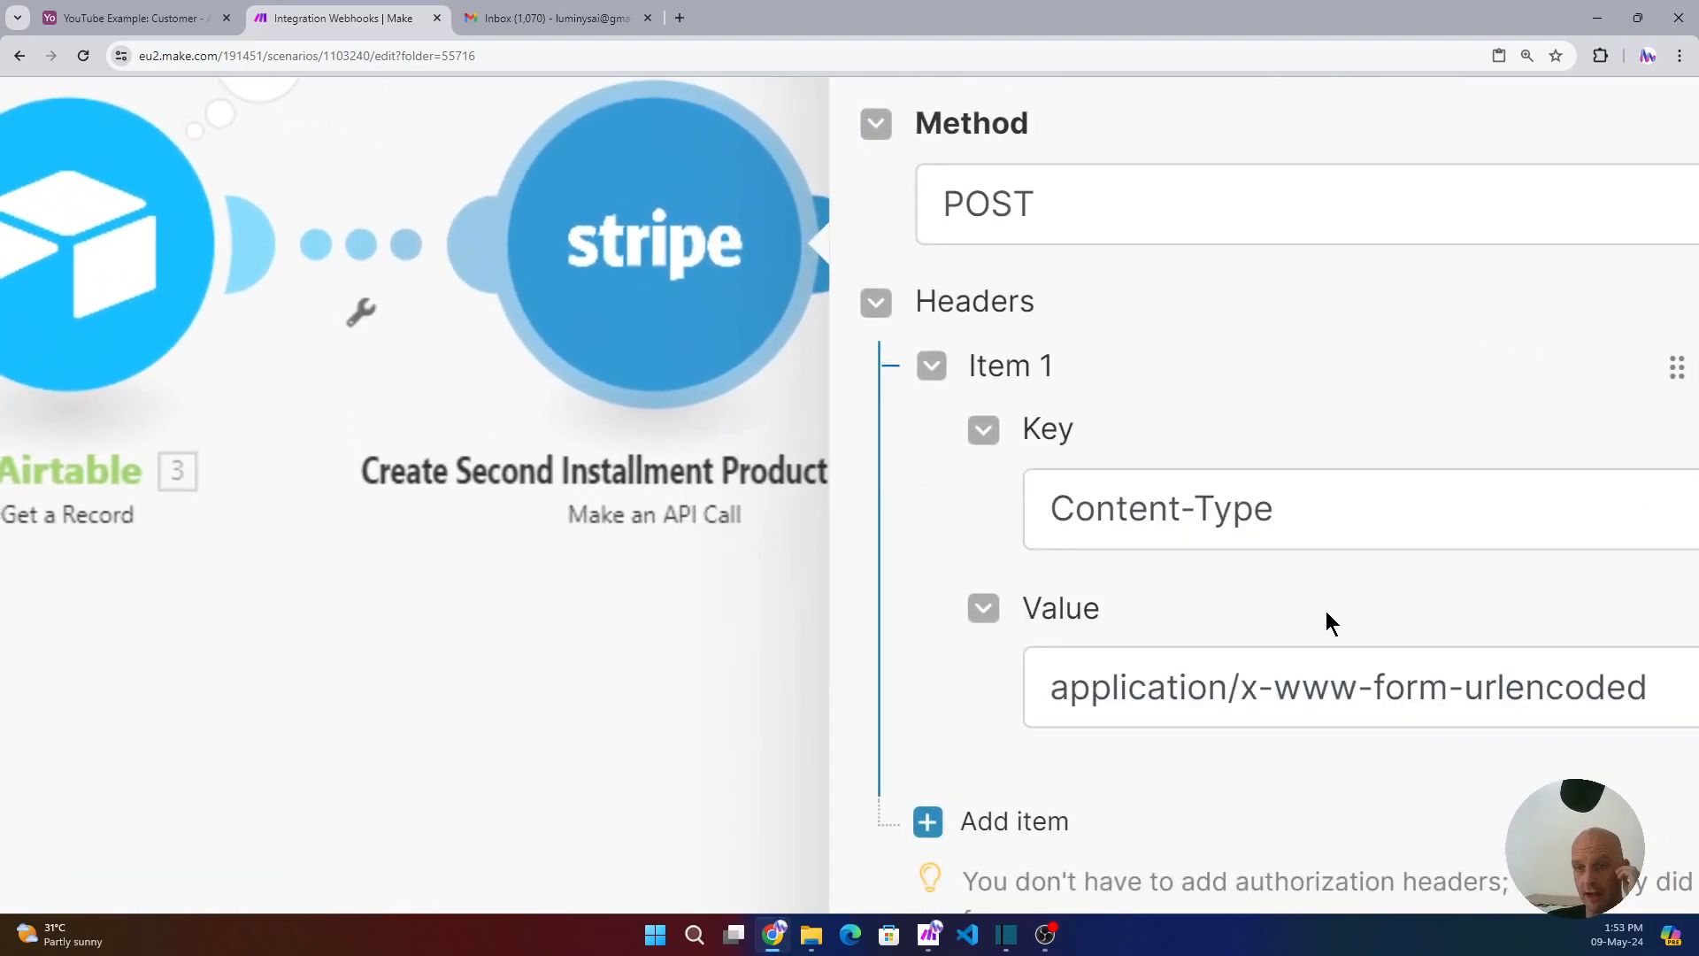
scroll(1325, 612, down, 6)
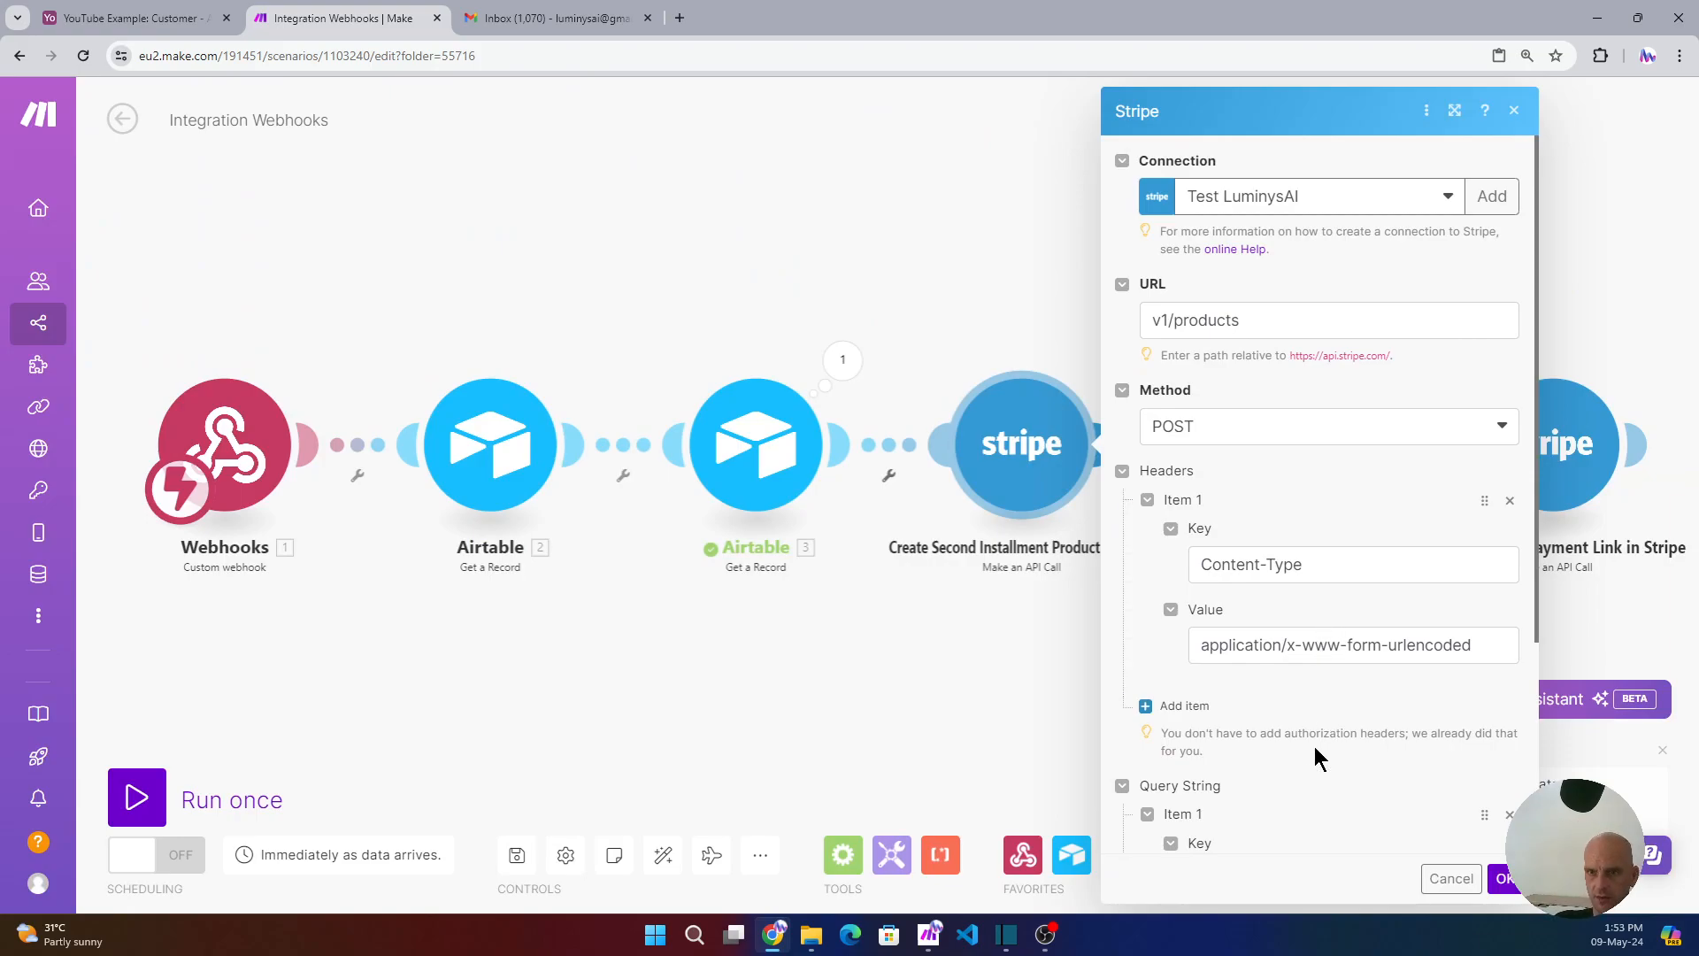
scroll(1281, 686, down, 3)
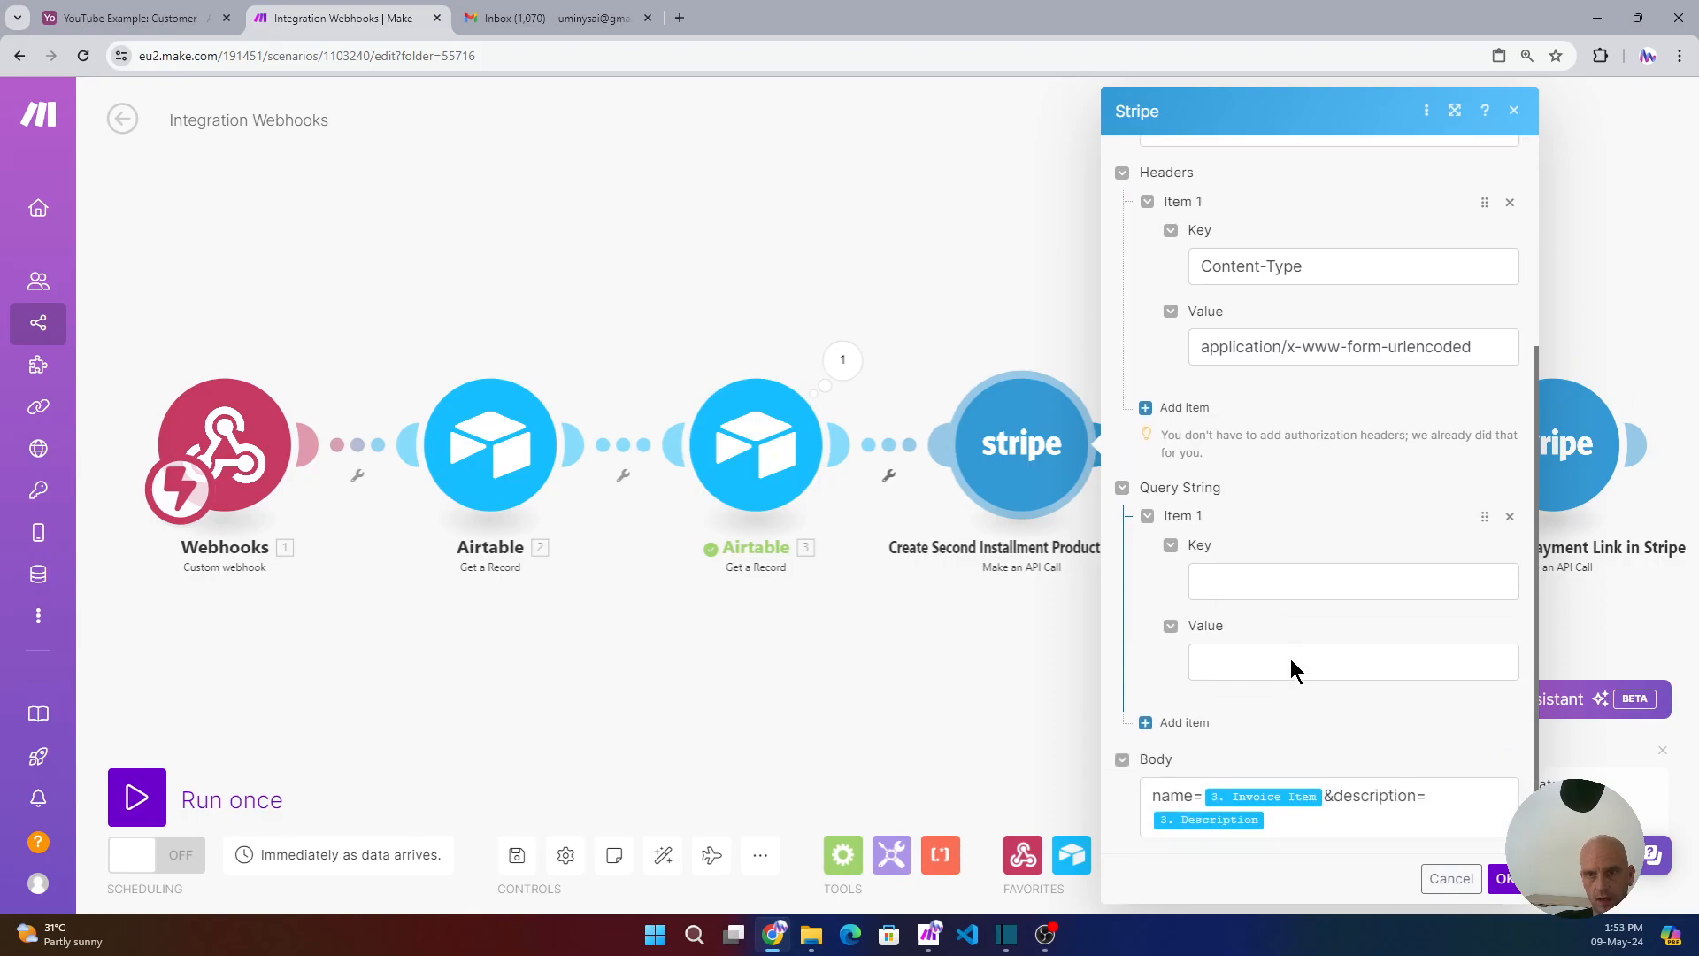
- Remove the empty query-string item, check the Description body mapping, and close the module
click(1509, 515)
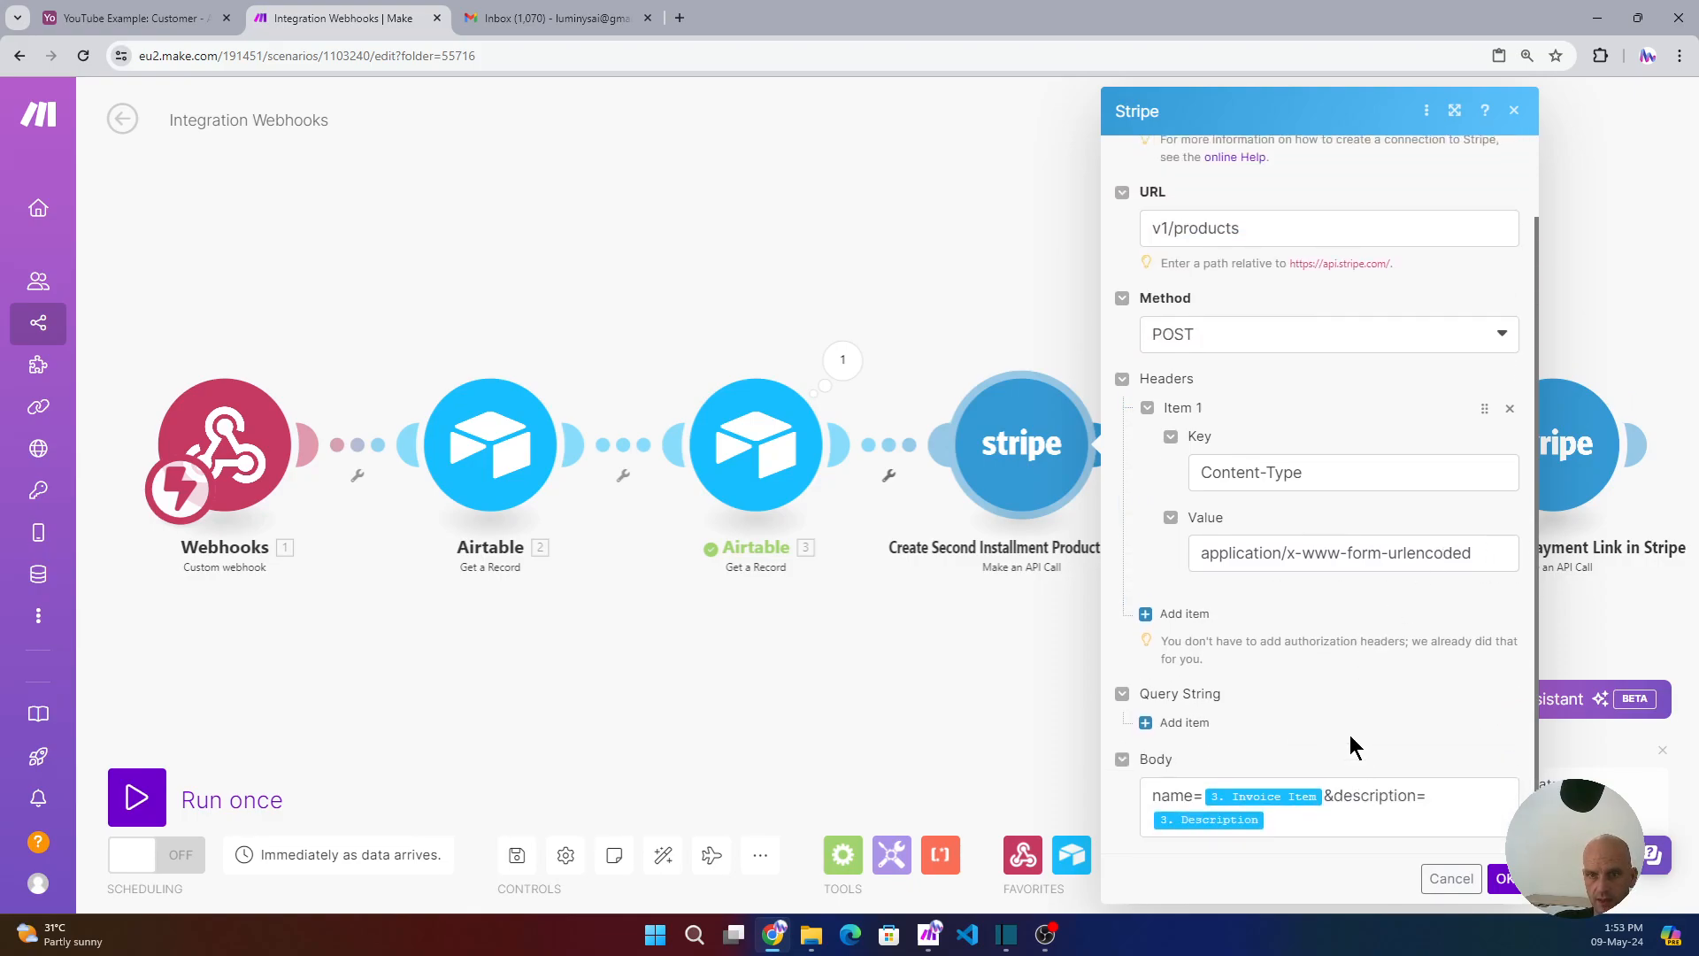
click(1292, 823)
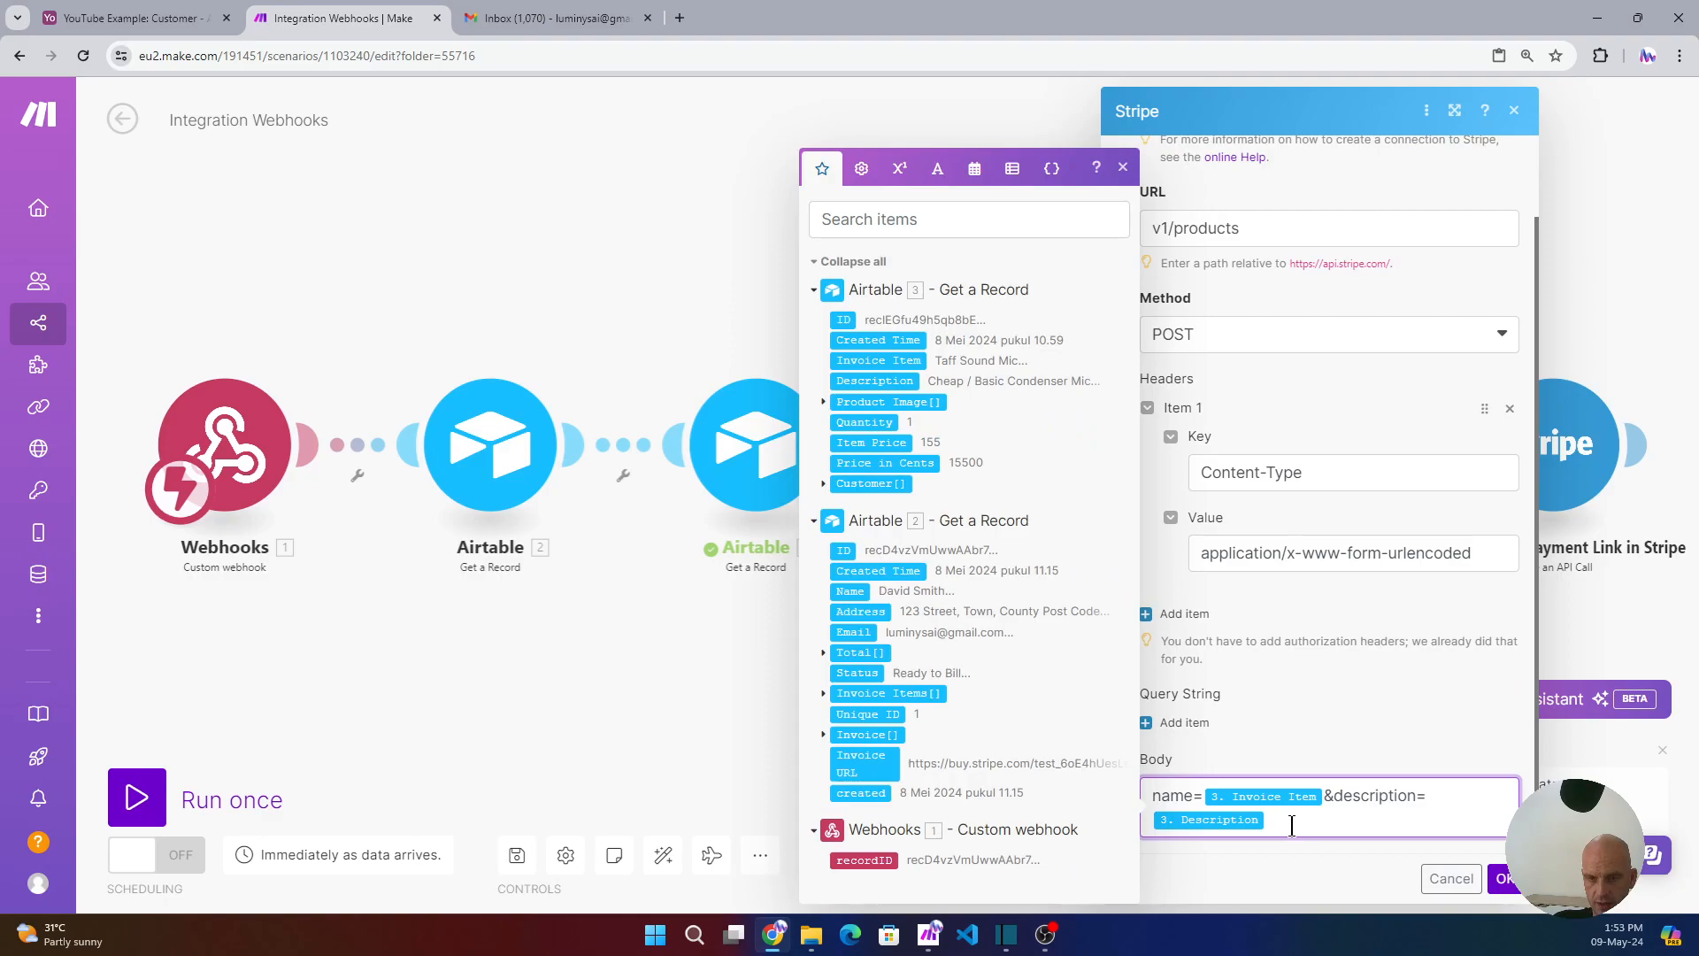
double_click(1214, 813)
click(1320, 816)
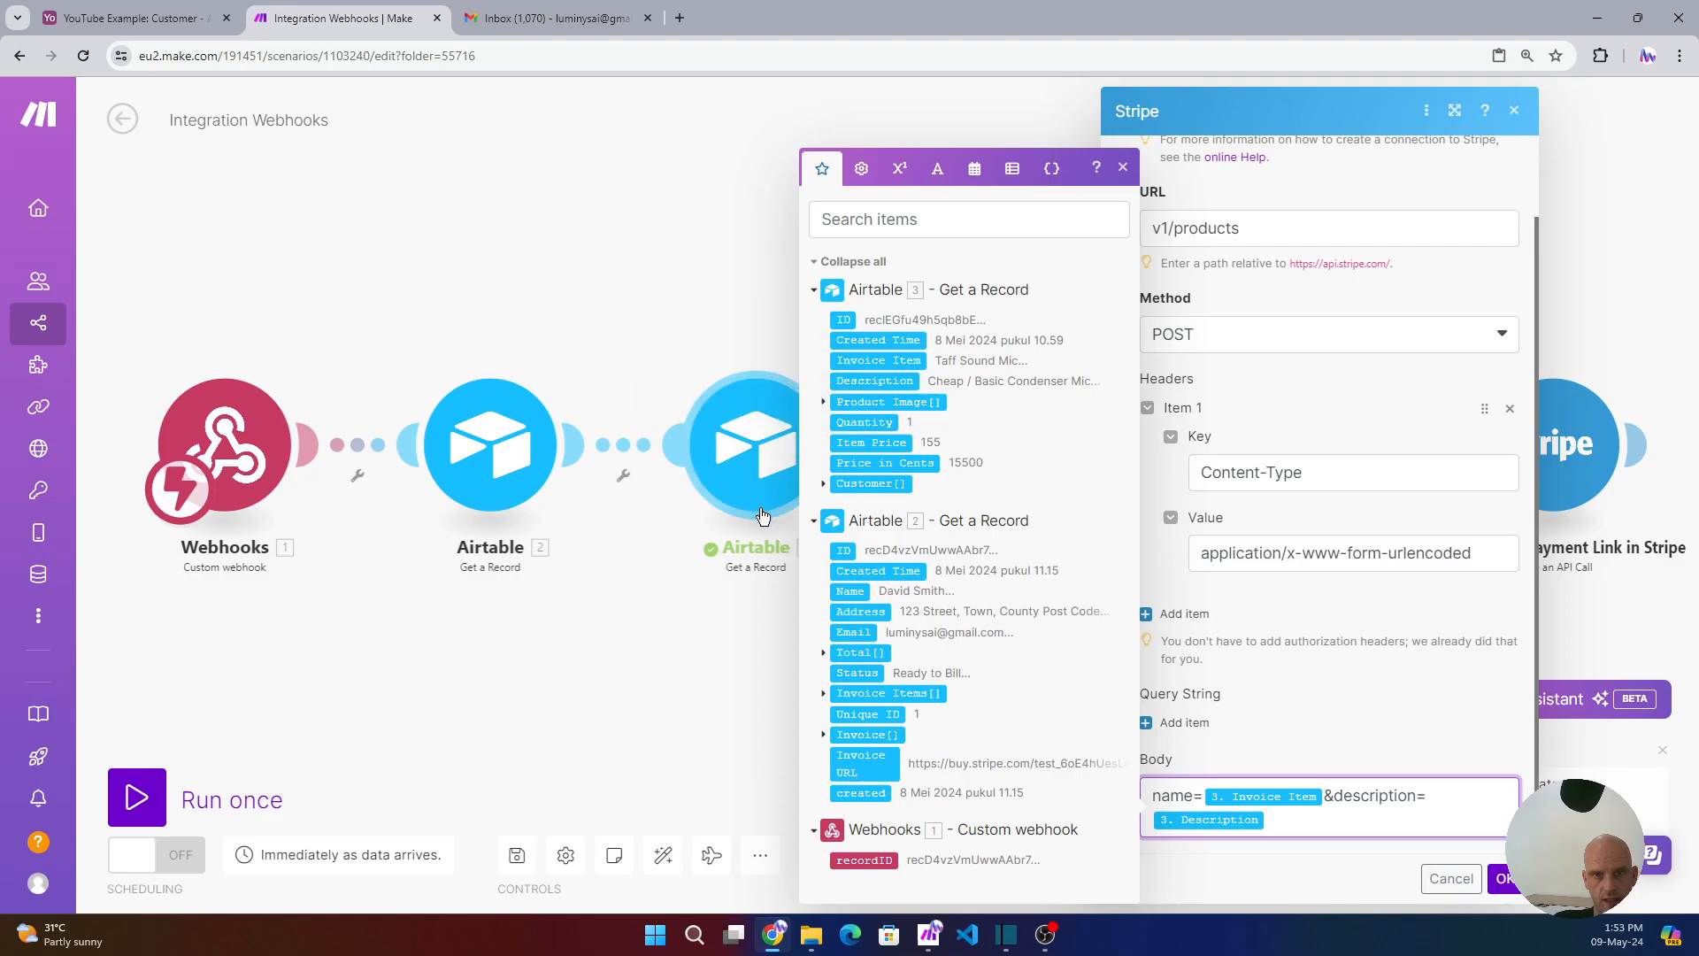
click(1503, 879)
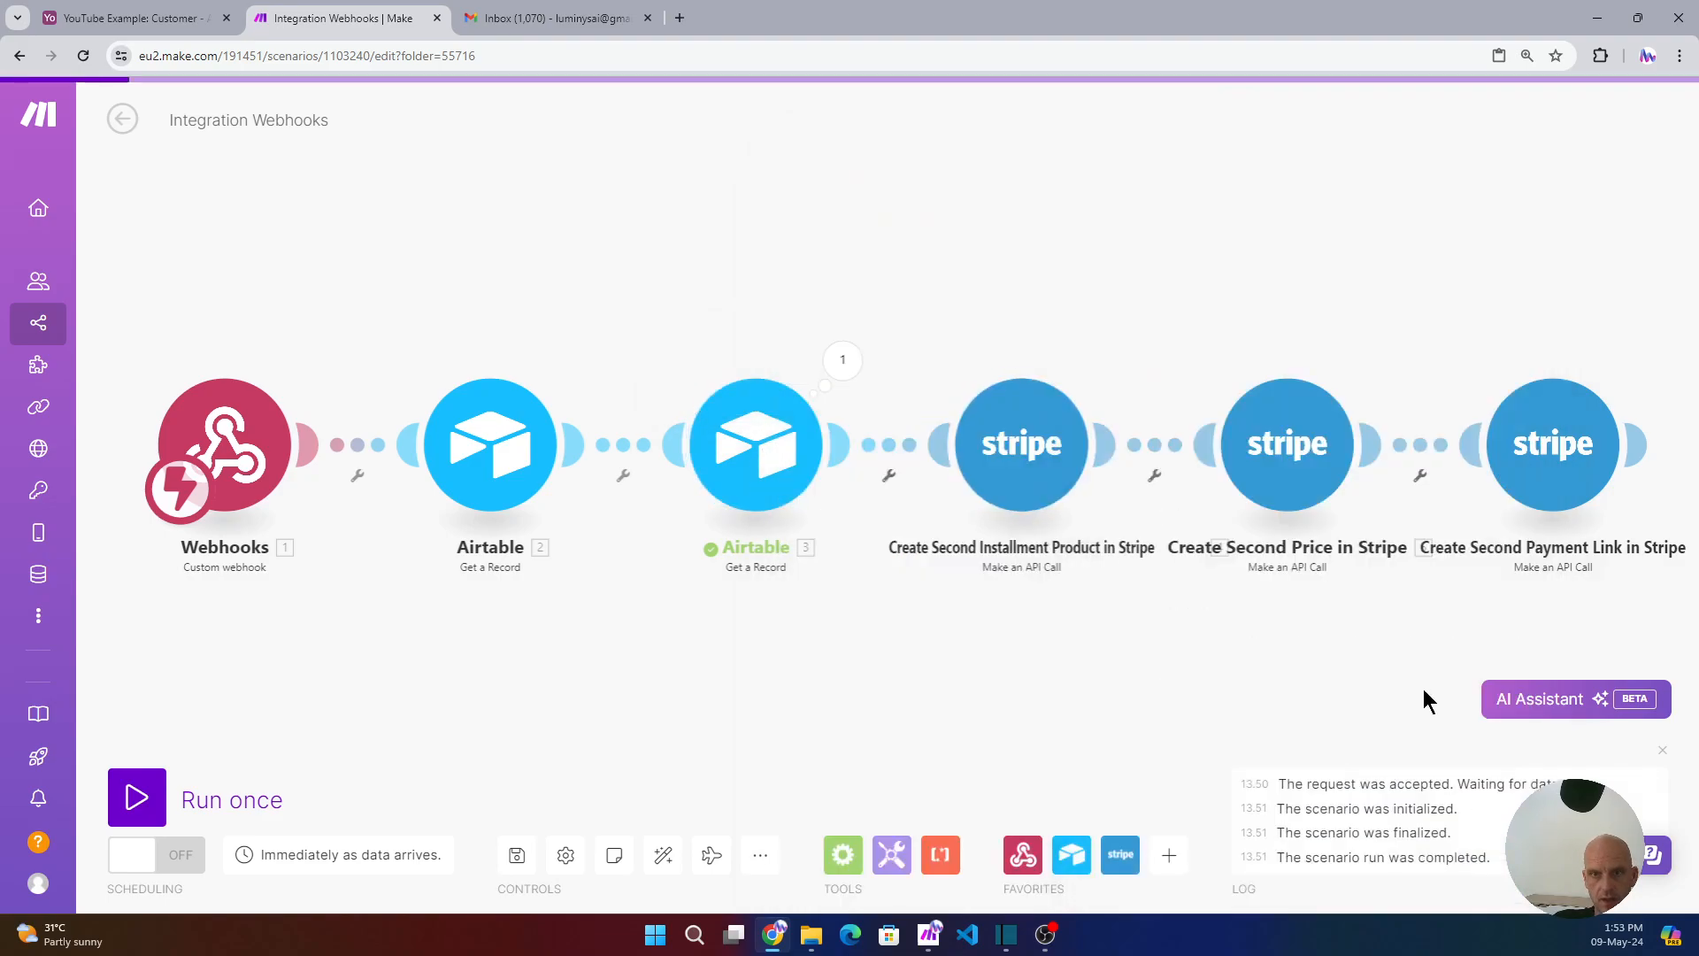
- Review the Create Second Price module's /v1/prices URL, header and body, then switch to Airtable
click(1283, 467)
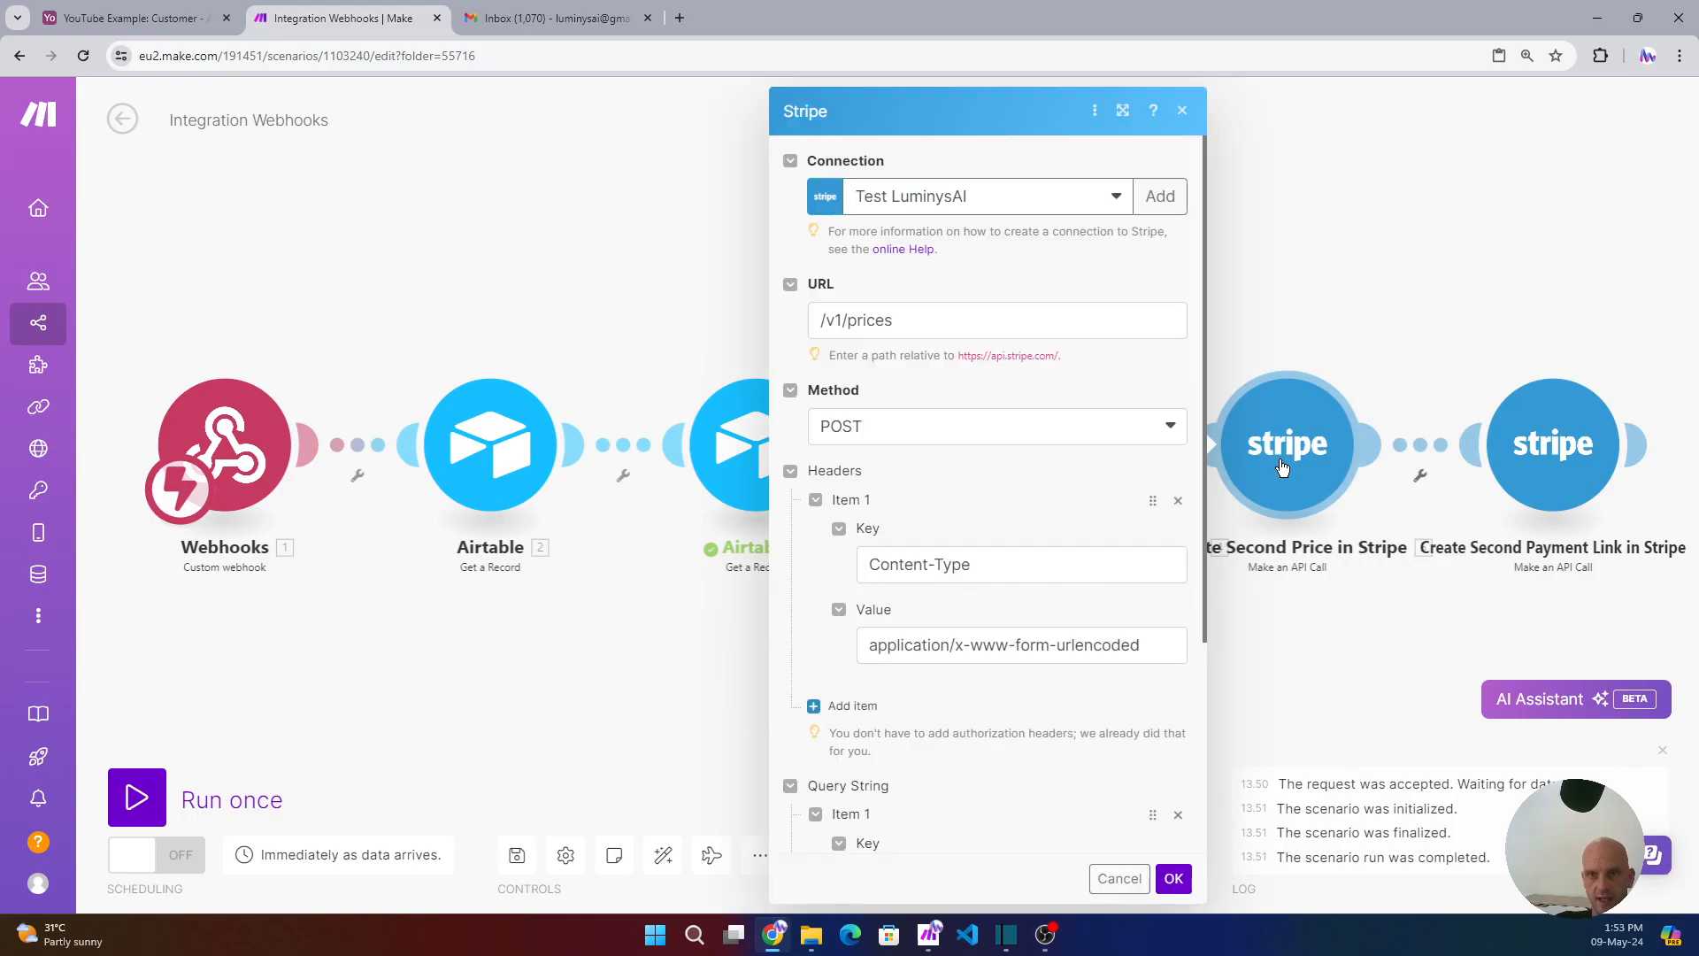
click(911, 320)
drag(912, 320, 845, 314)
click(993, 401)
drag(1165, 641, 954, 644)
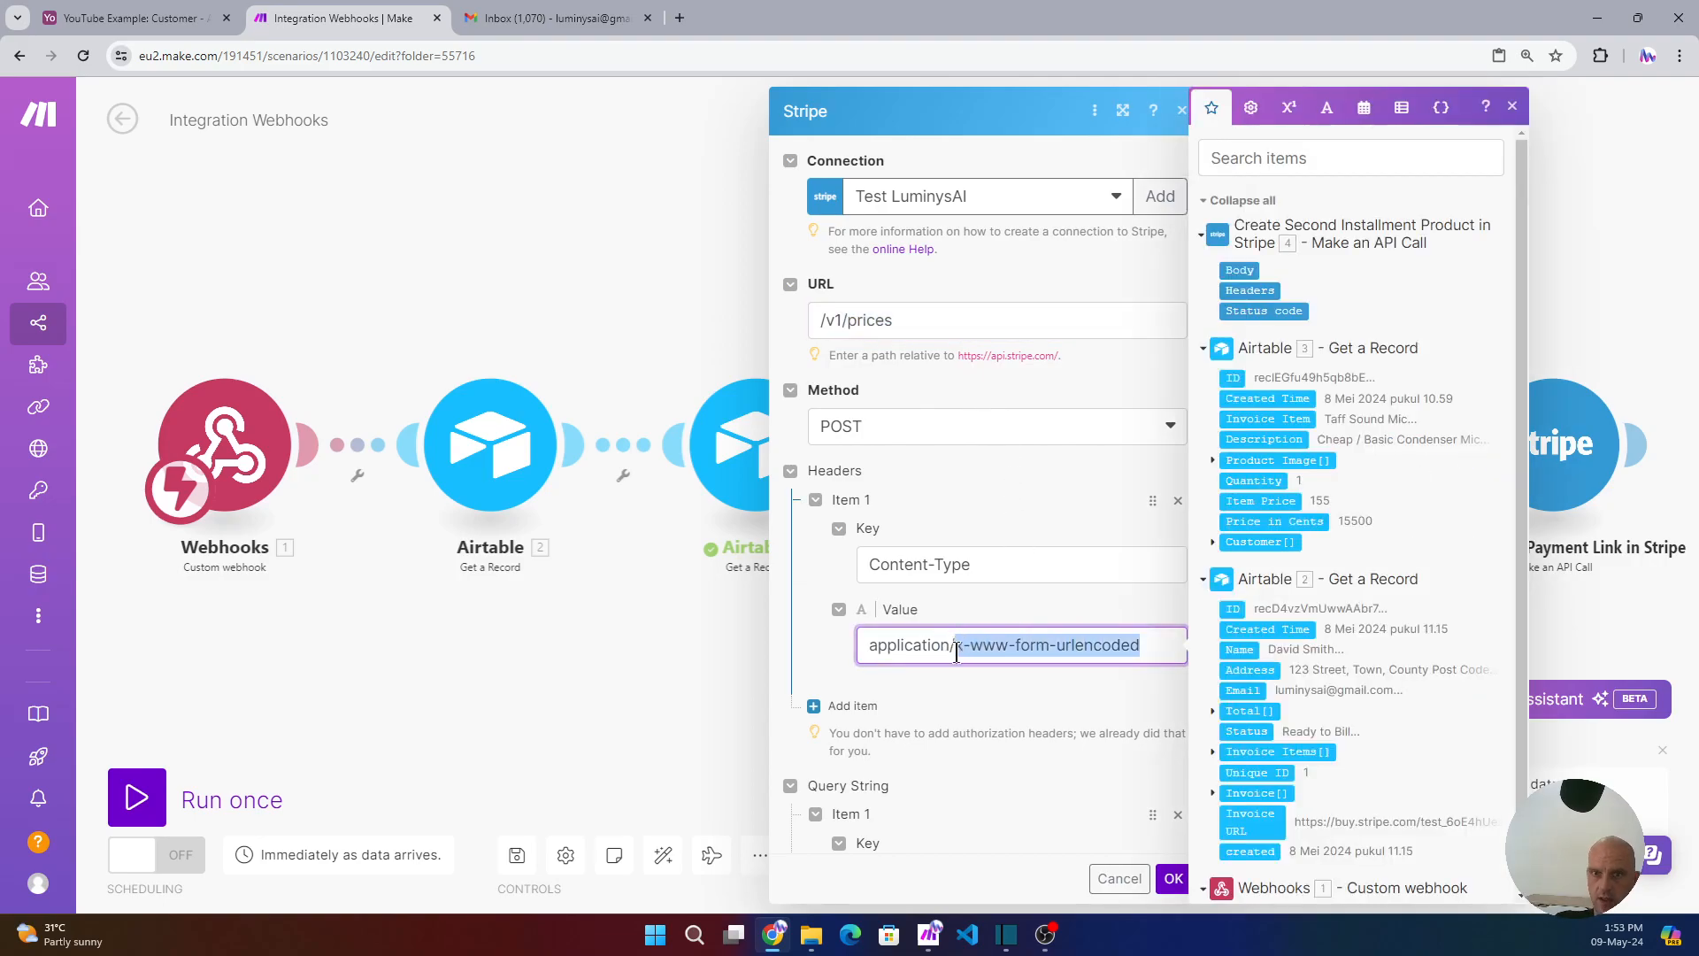
click(985, 682)
scroll(982, 668, down, 3)
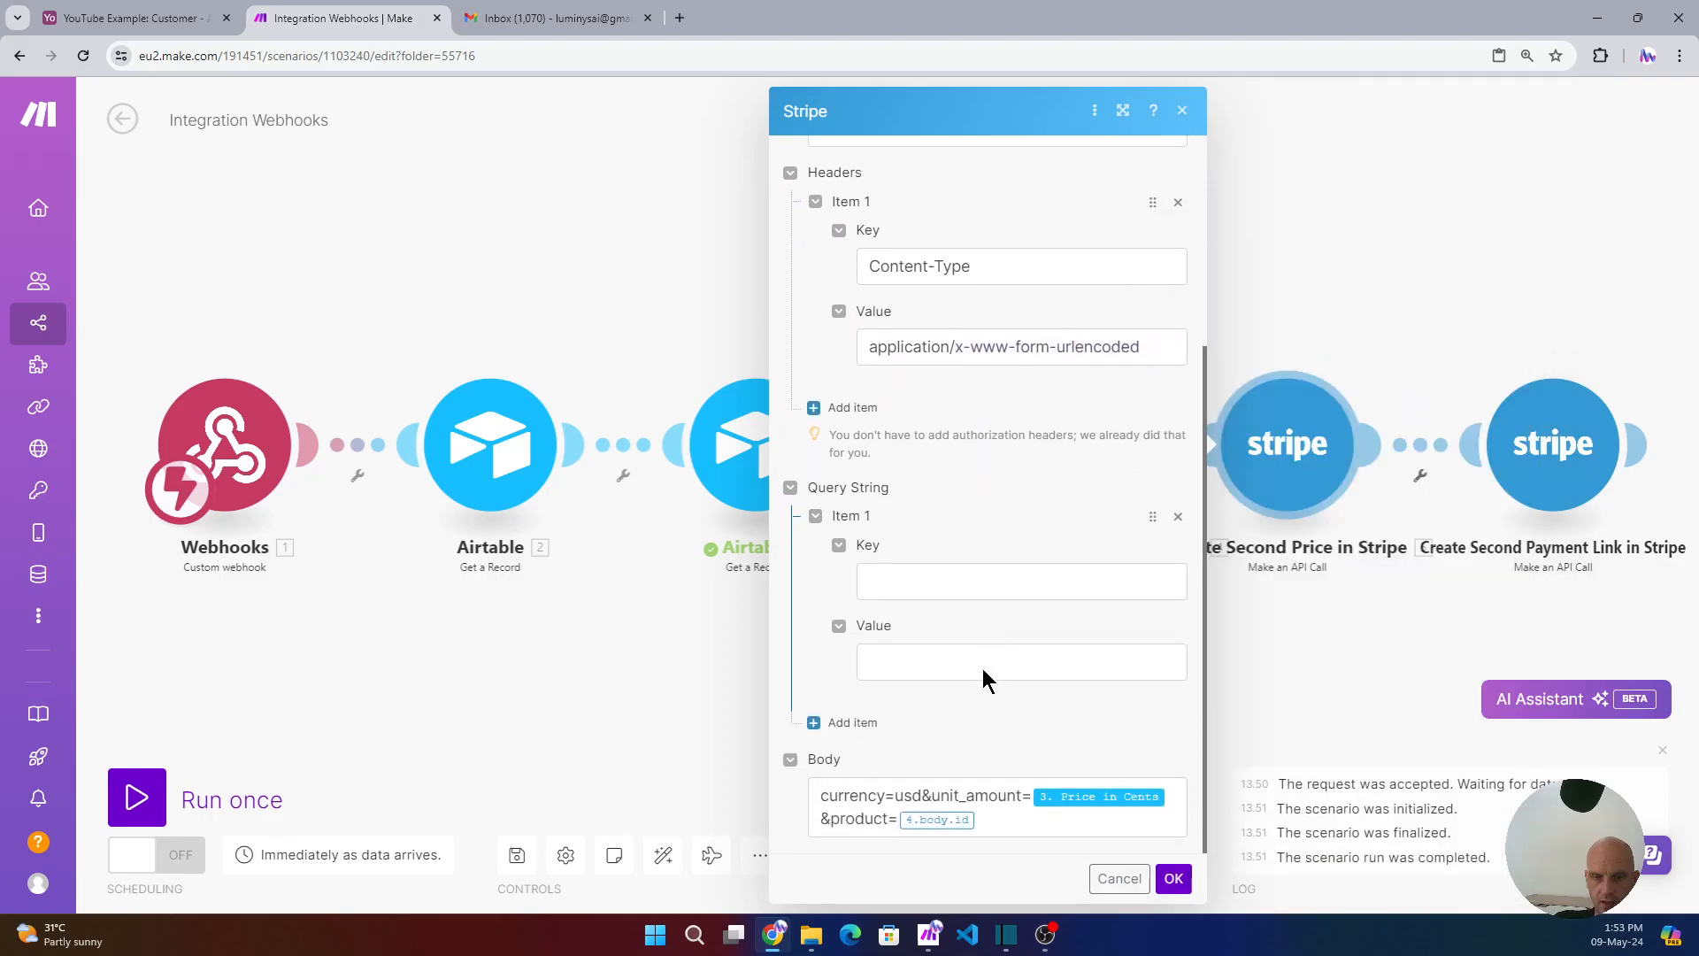
click(998, 821)
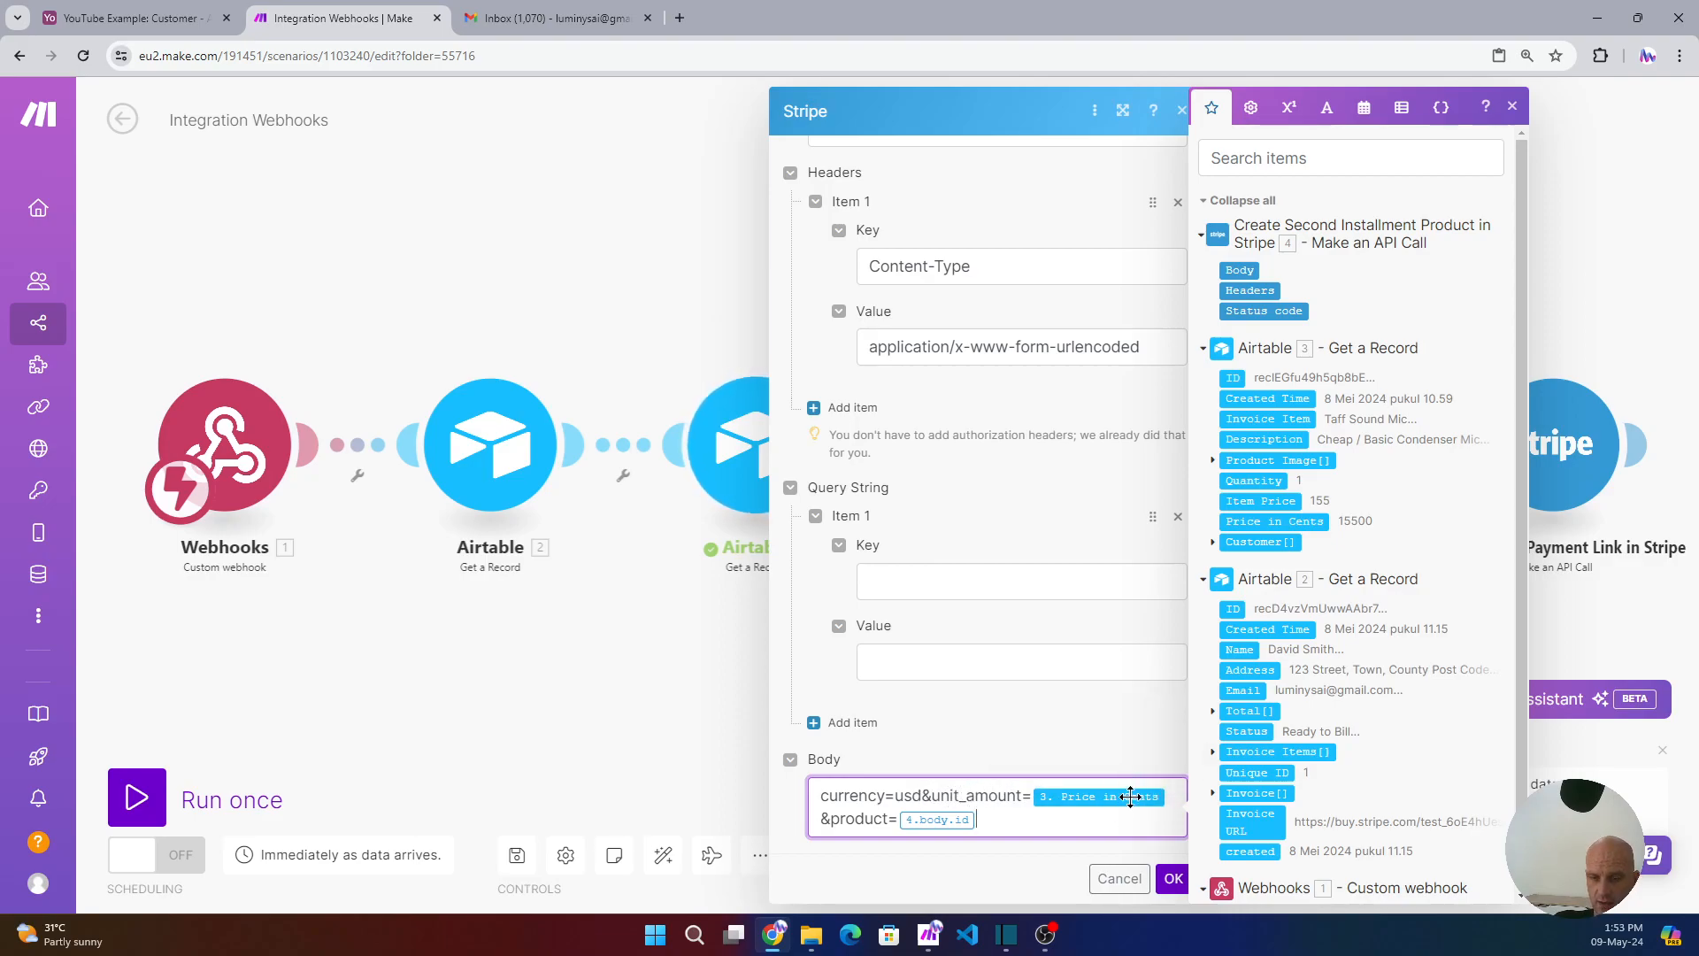
click(133, 18)
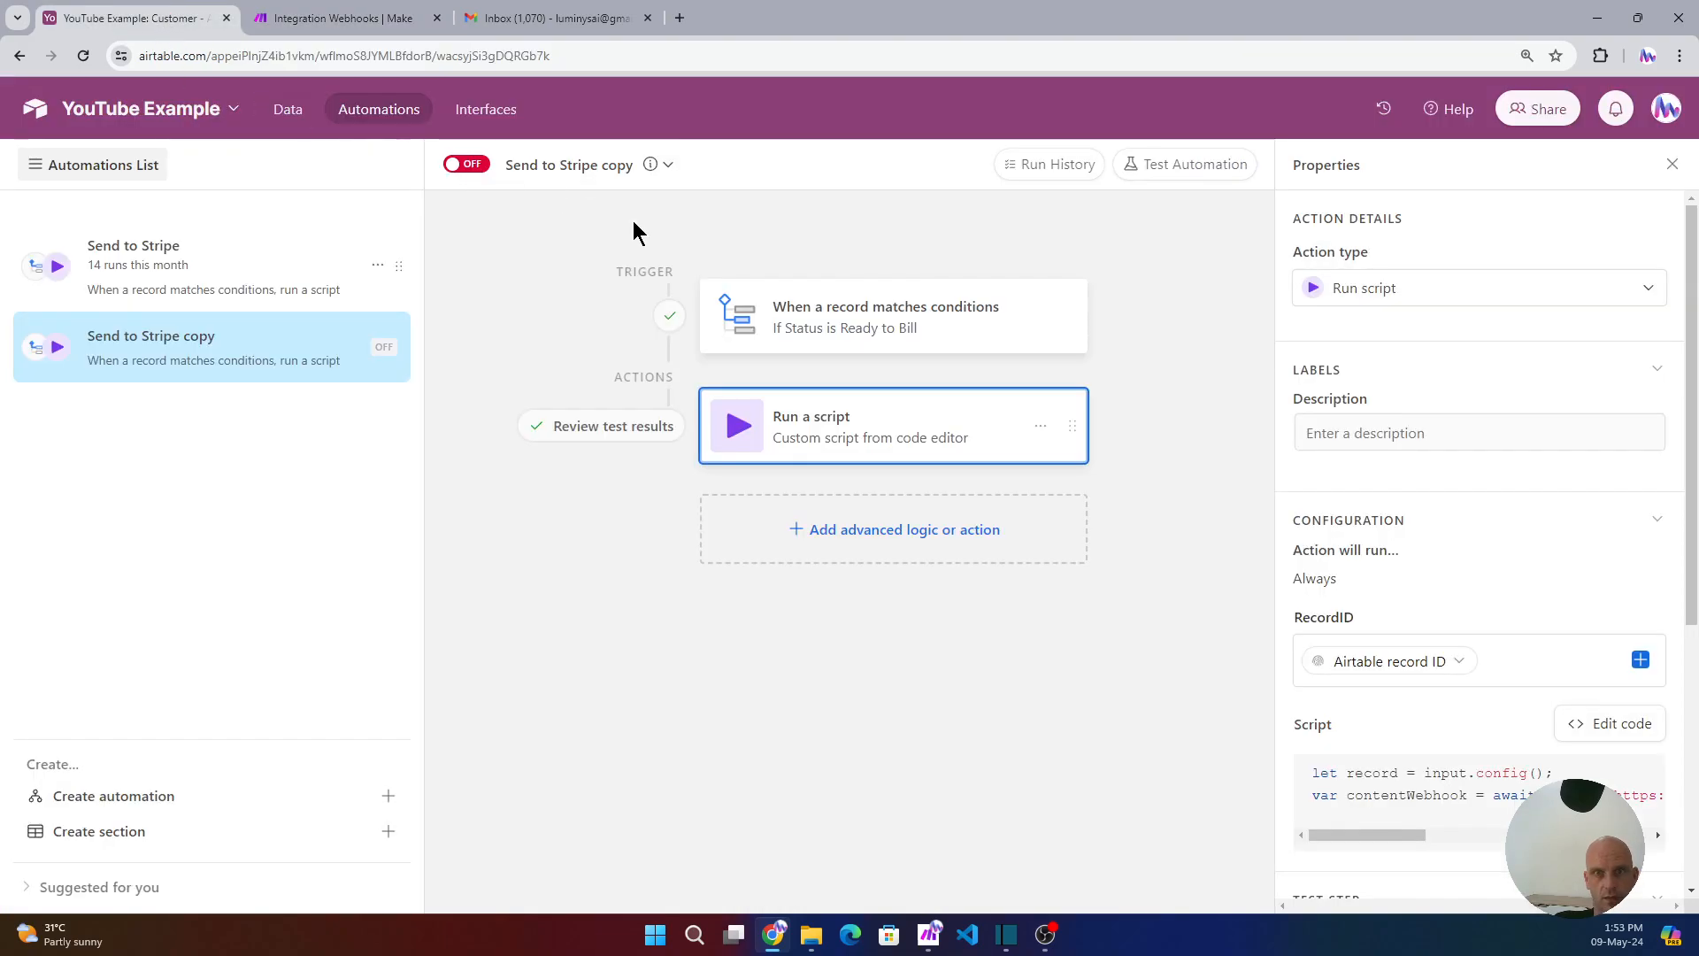
- Leave the Send to Stripe automation off, view the Invoice Items table, and return to Make
click(281, 115)
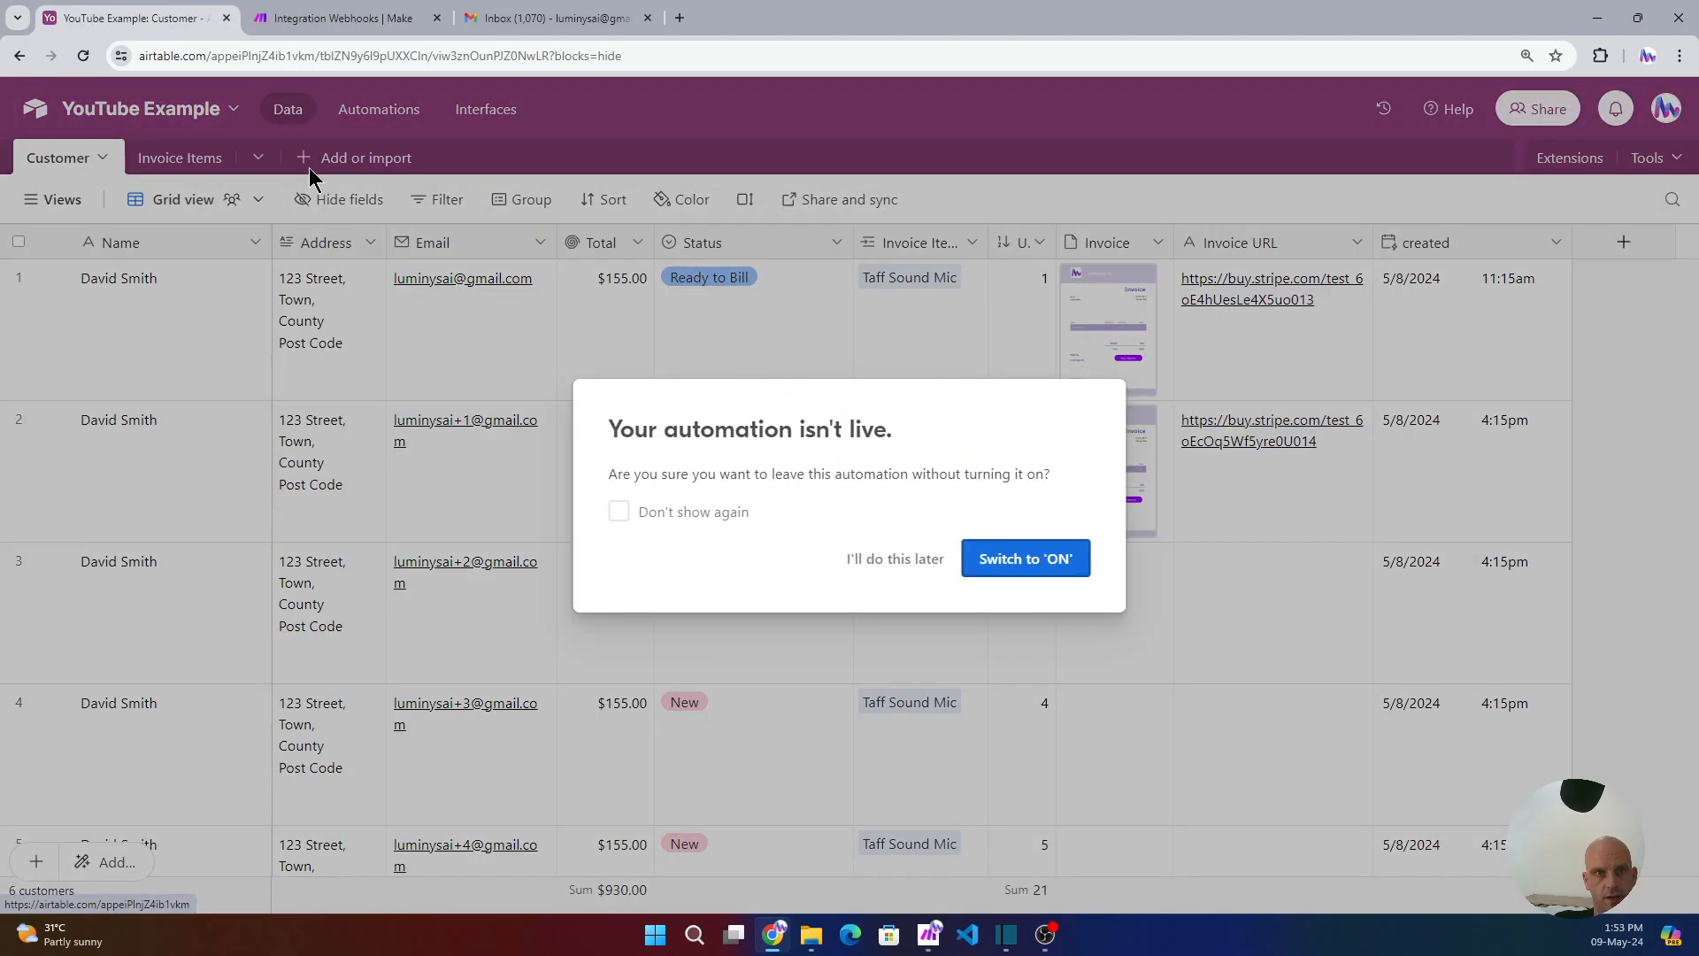
click(885, 560)
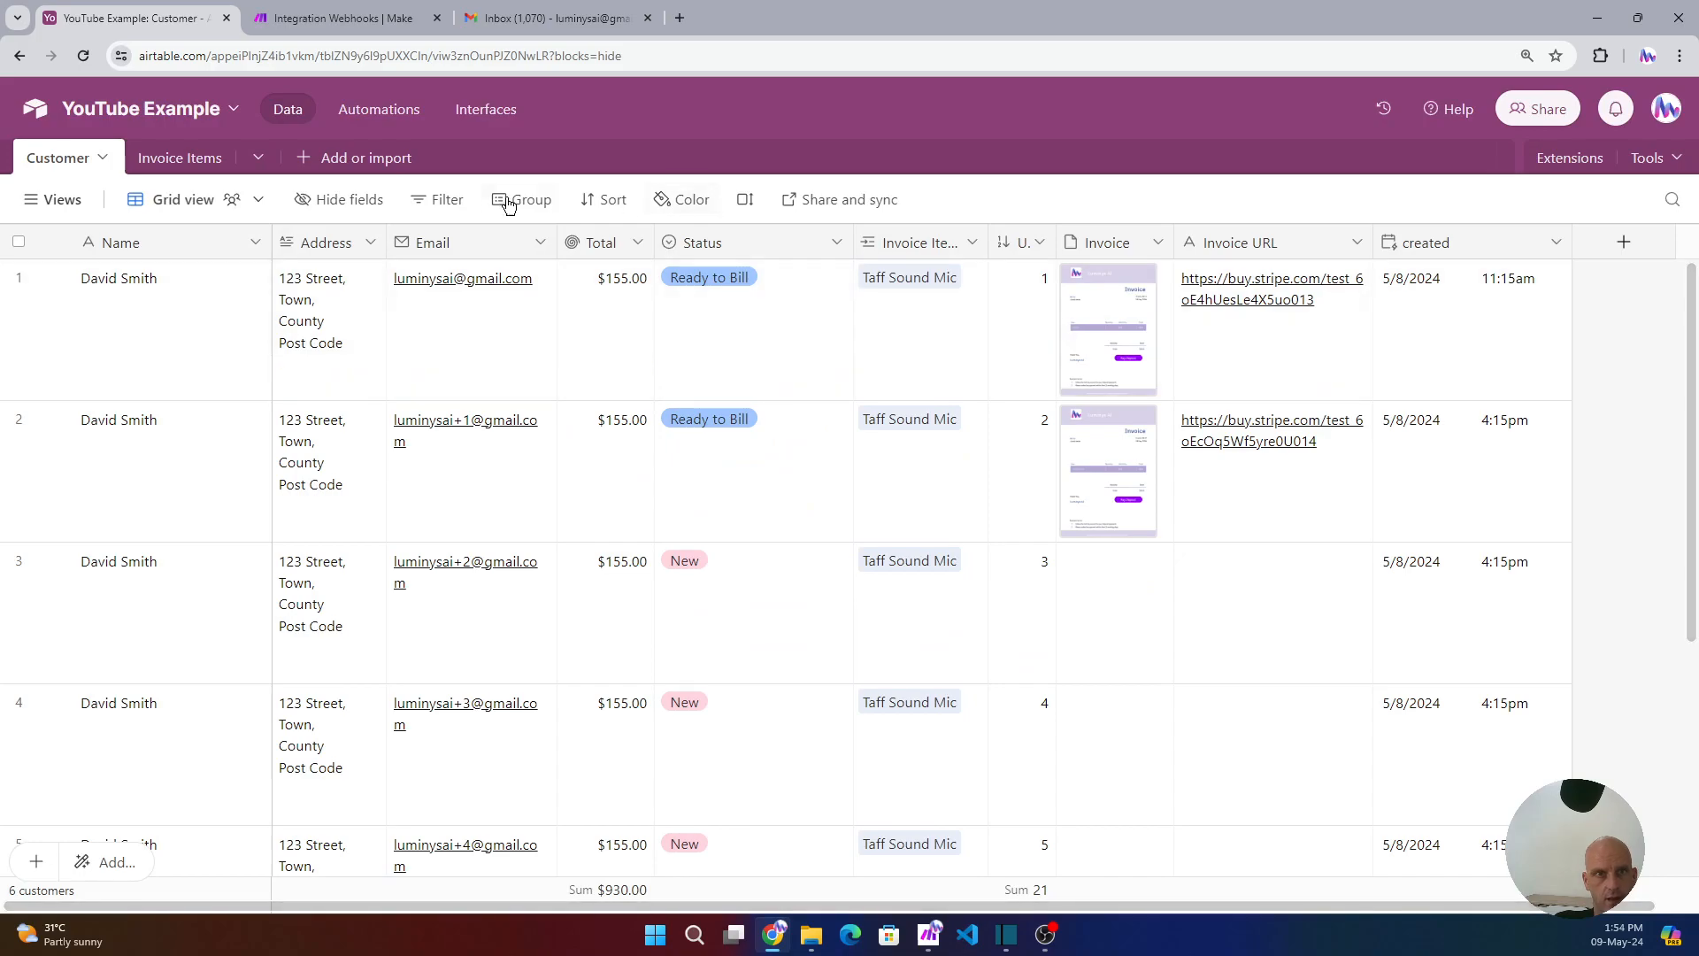
click(180, 157)
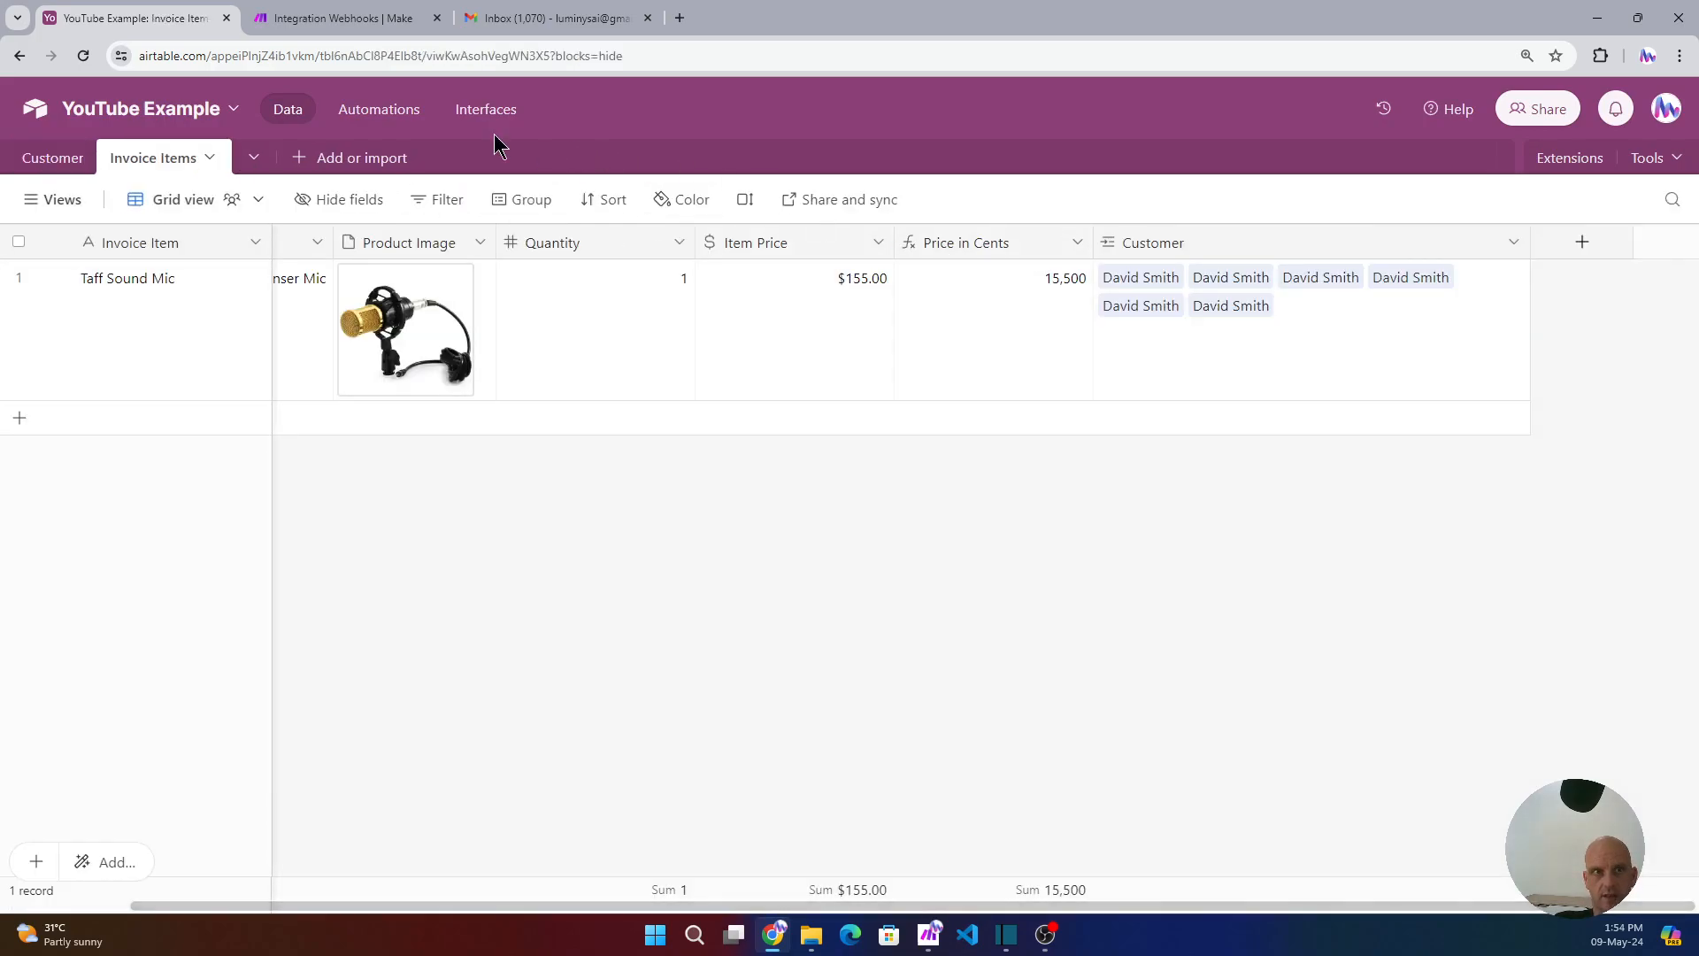
click(332, 21)
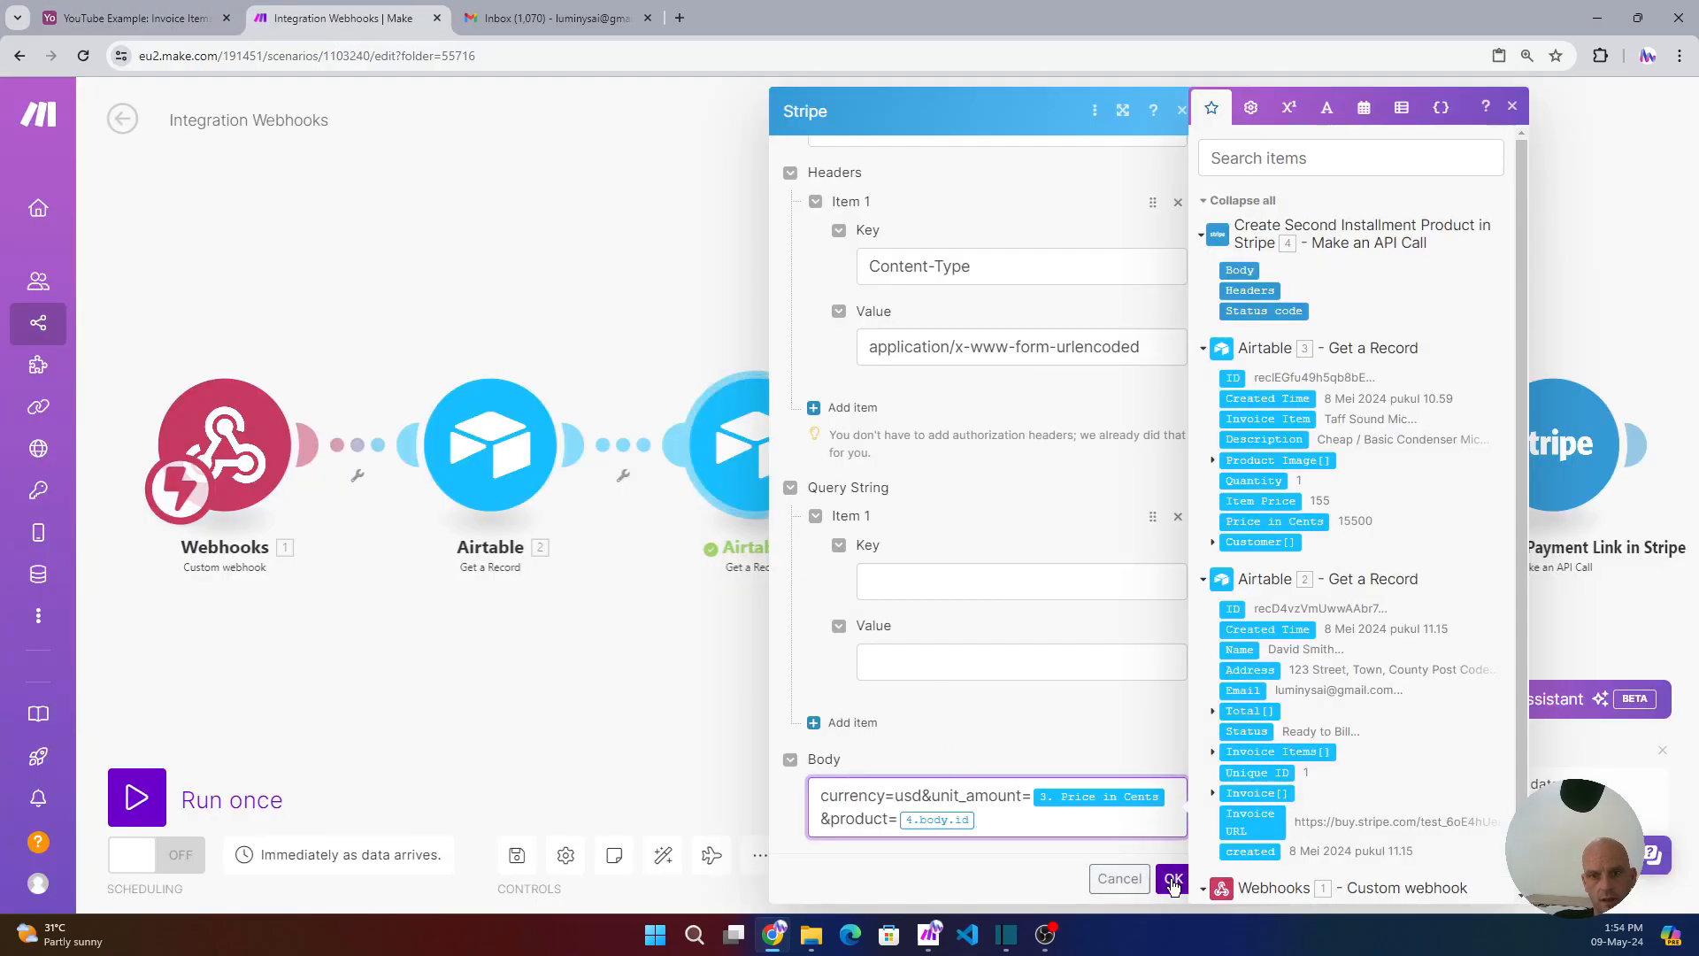
- Pan to show all Stripe modules and recheck the Create Second Price module's body
click(1173, 886)
drag(1248, 638, 1074, 633)
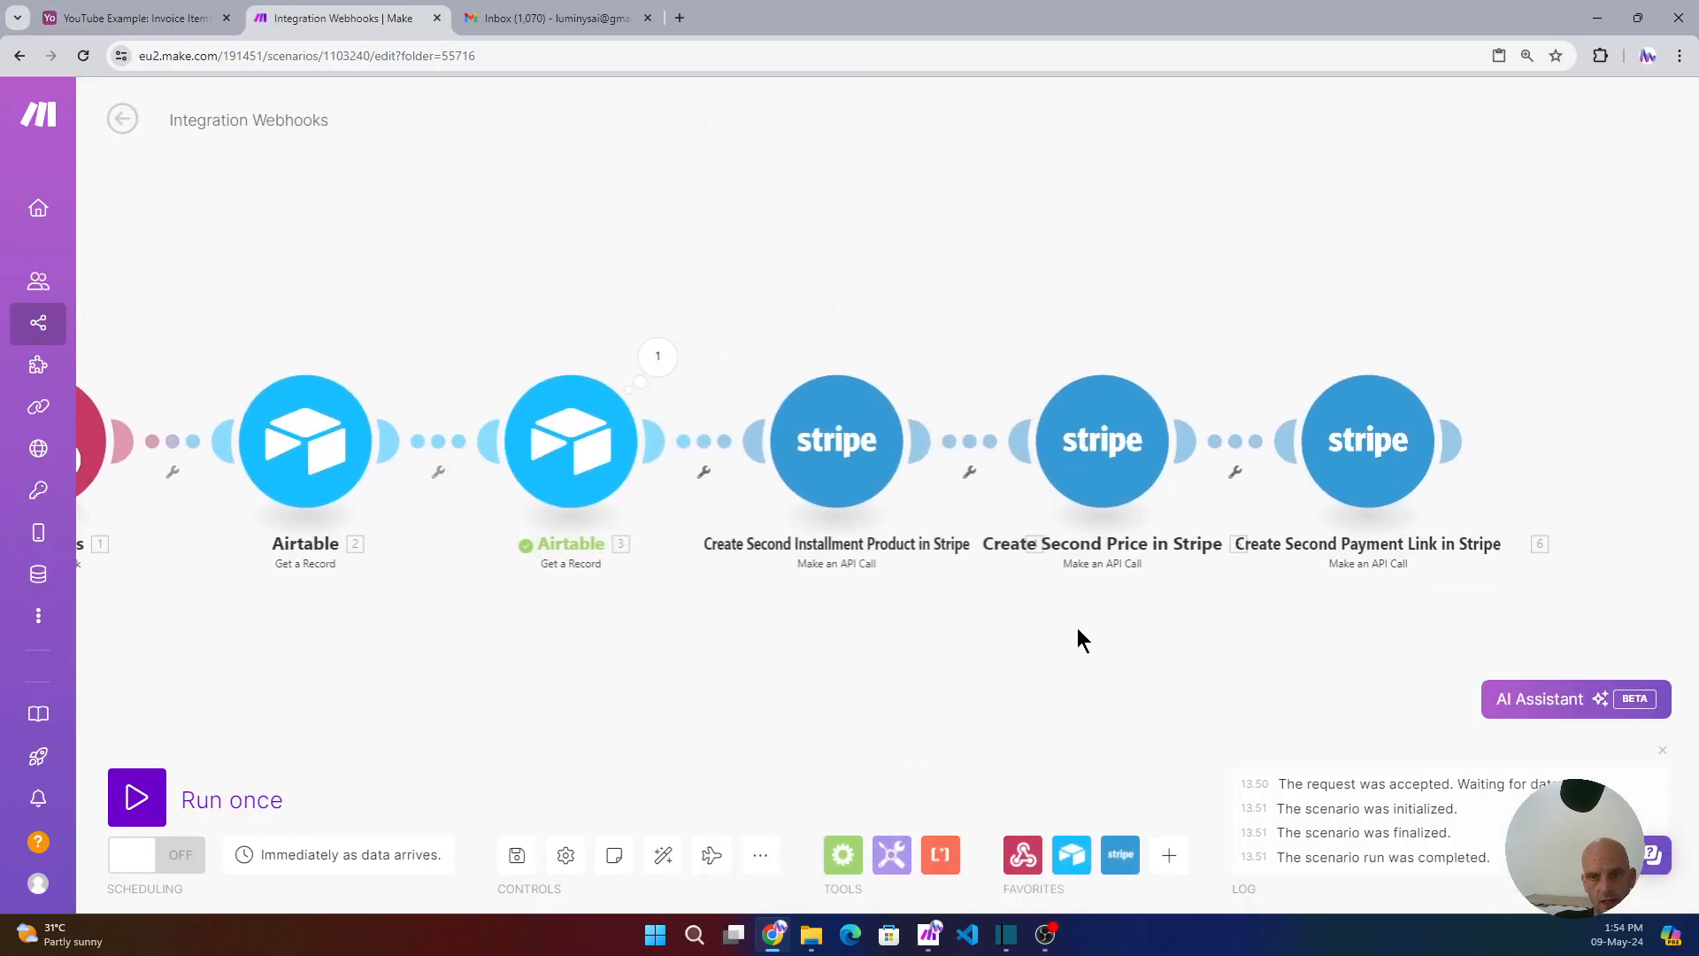
click(1107, 463)
scroll(1280, 700, down, 5)
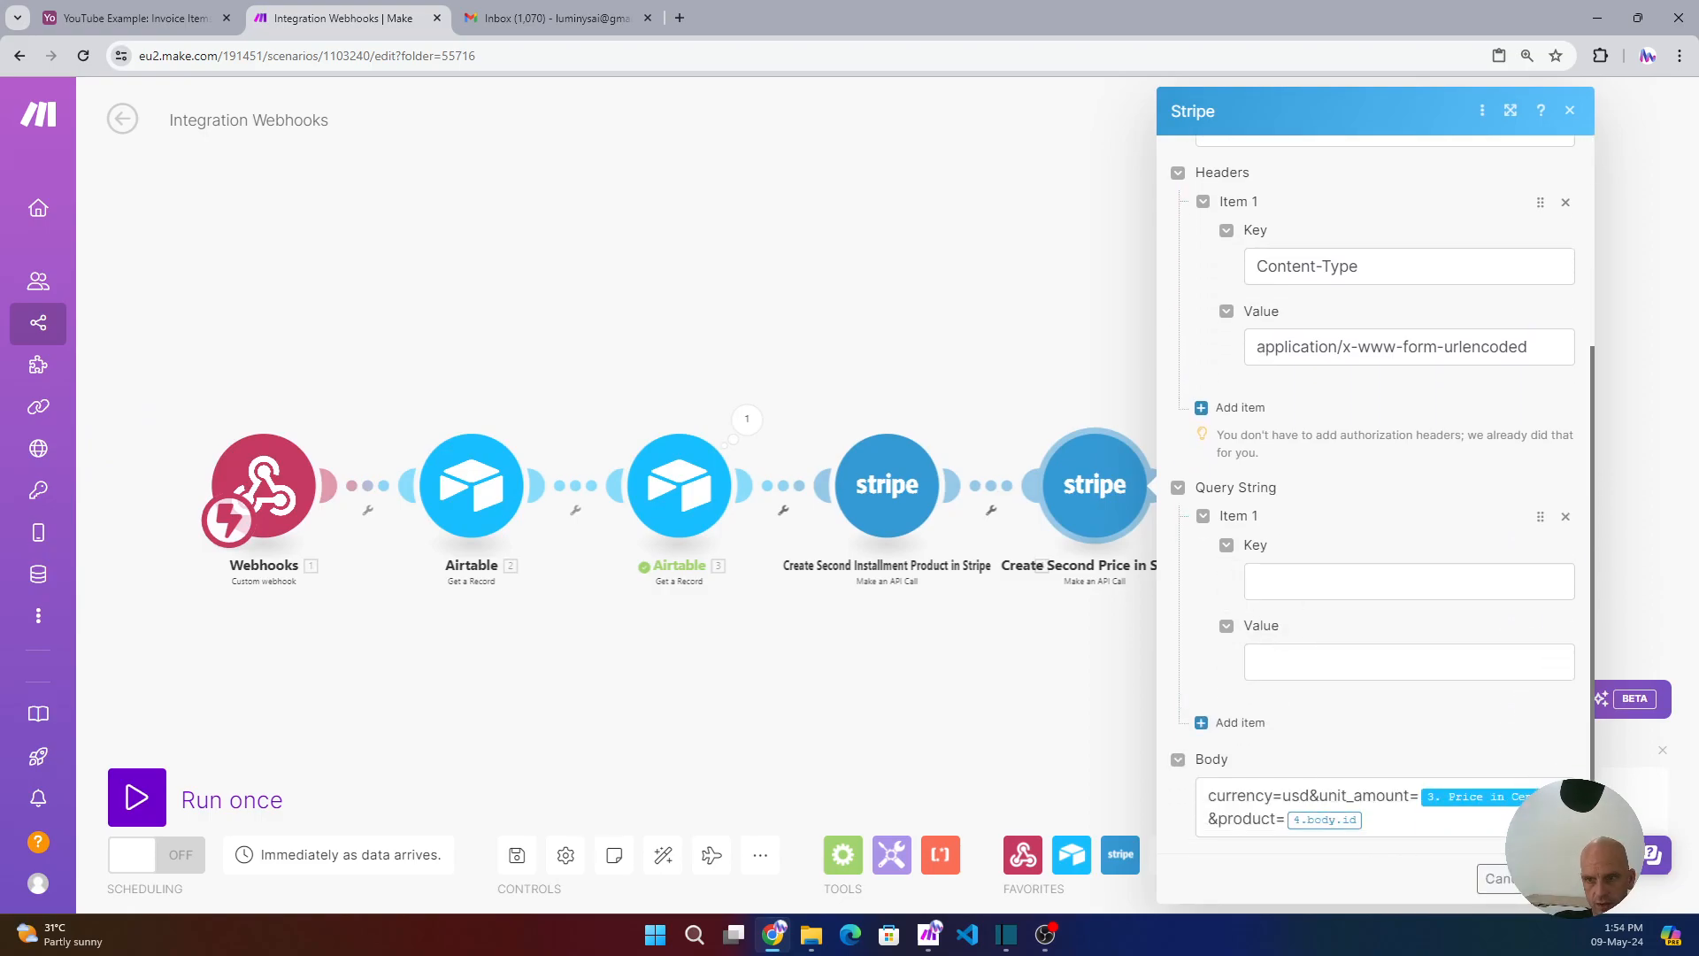
click(1555, 879)
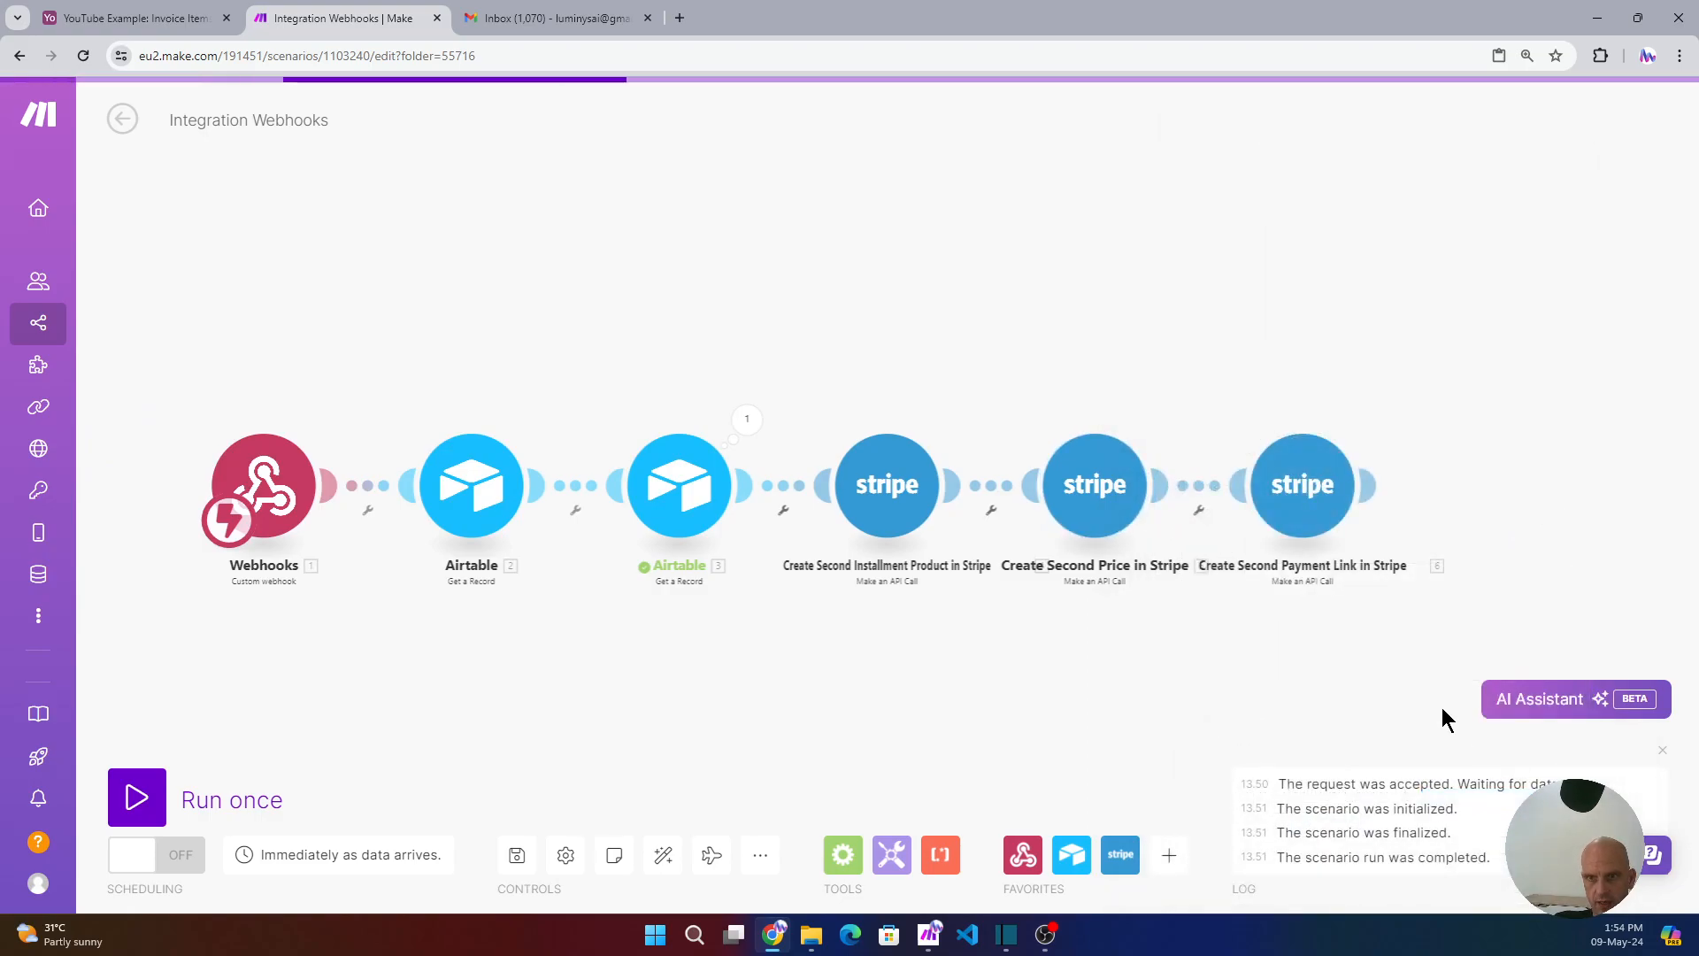
- Review the payment link module's payment_links URL, Content-Type header and request body
click(1303, 501)
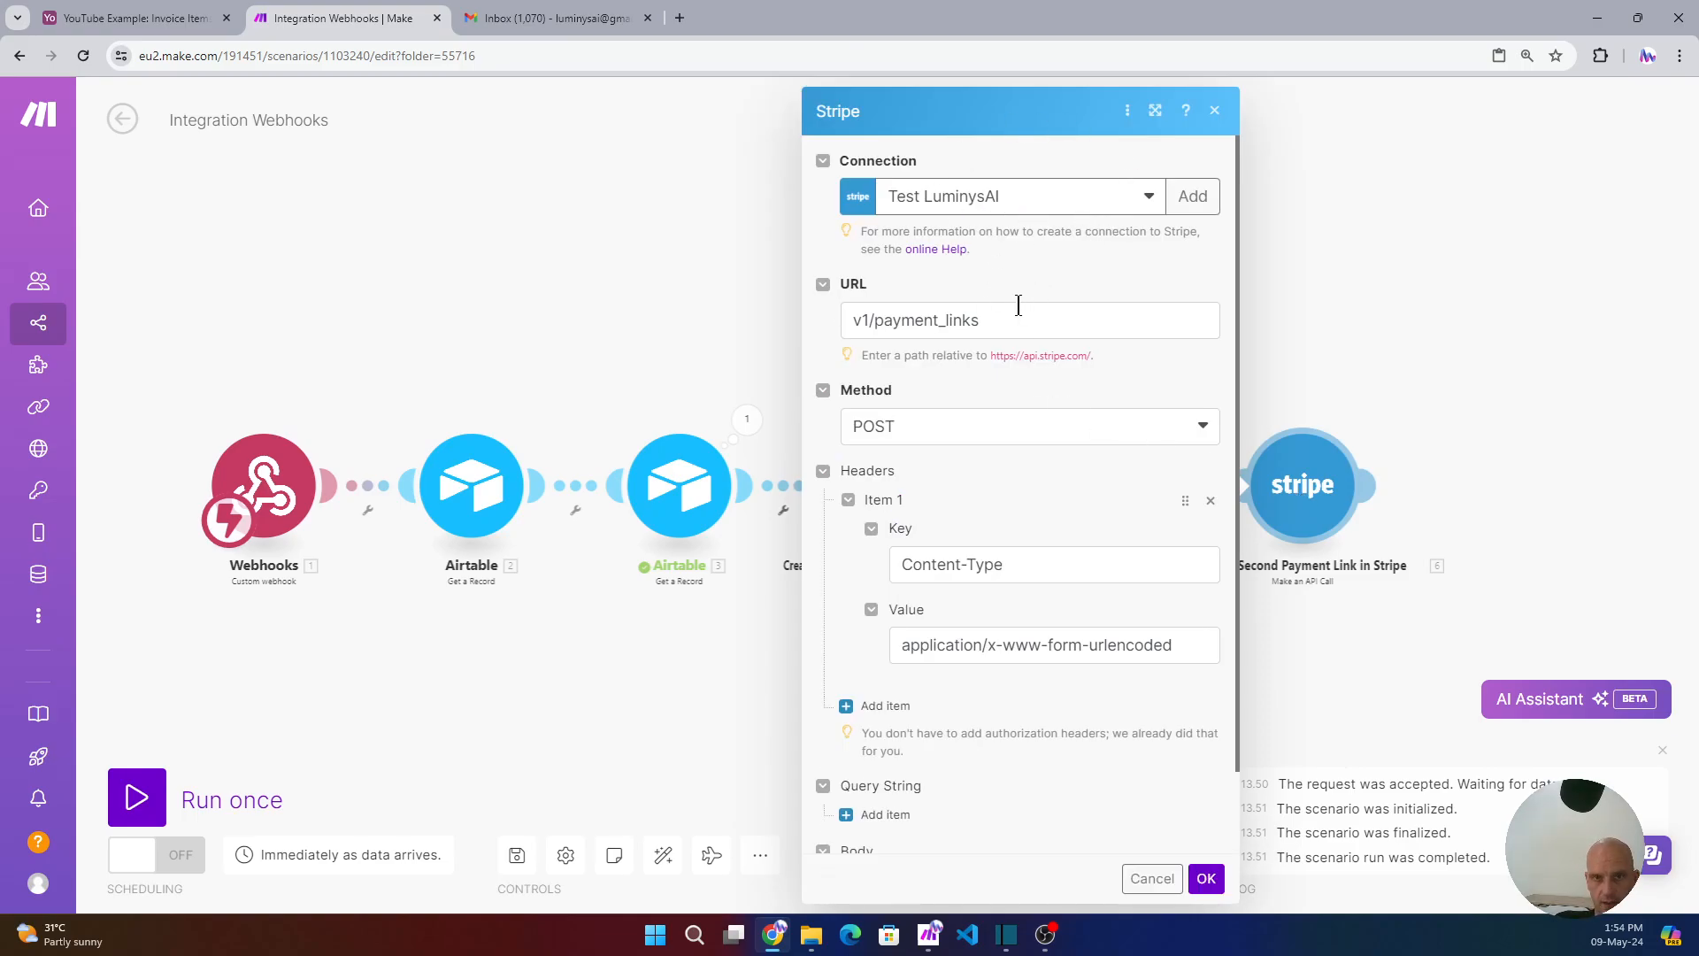
drag(1008, 324, 841, 317)
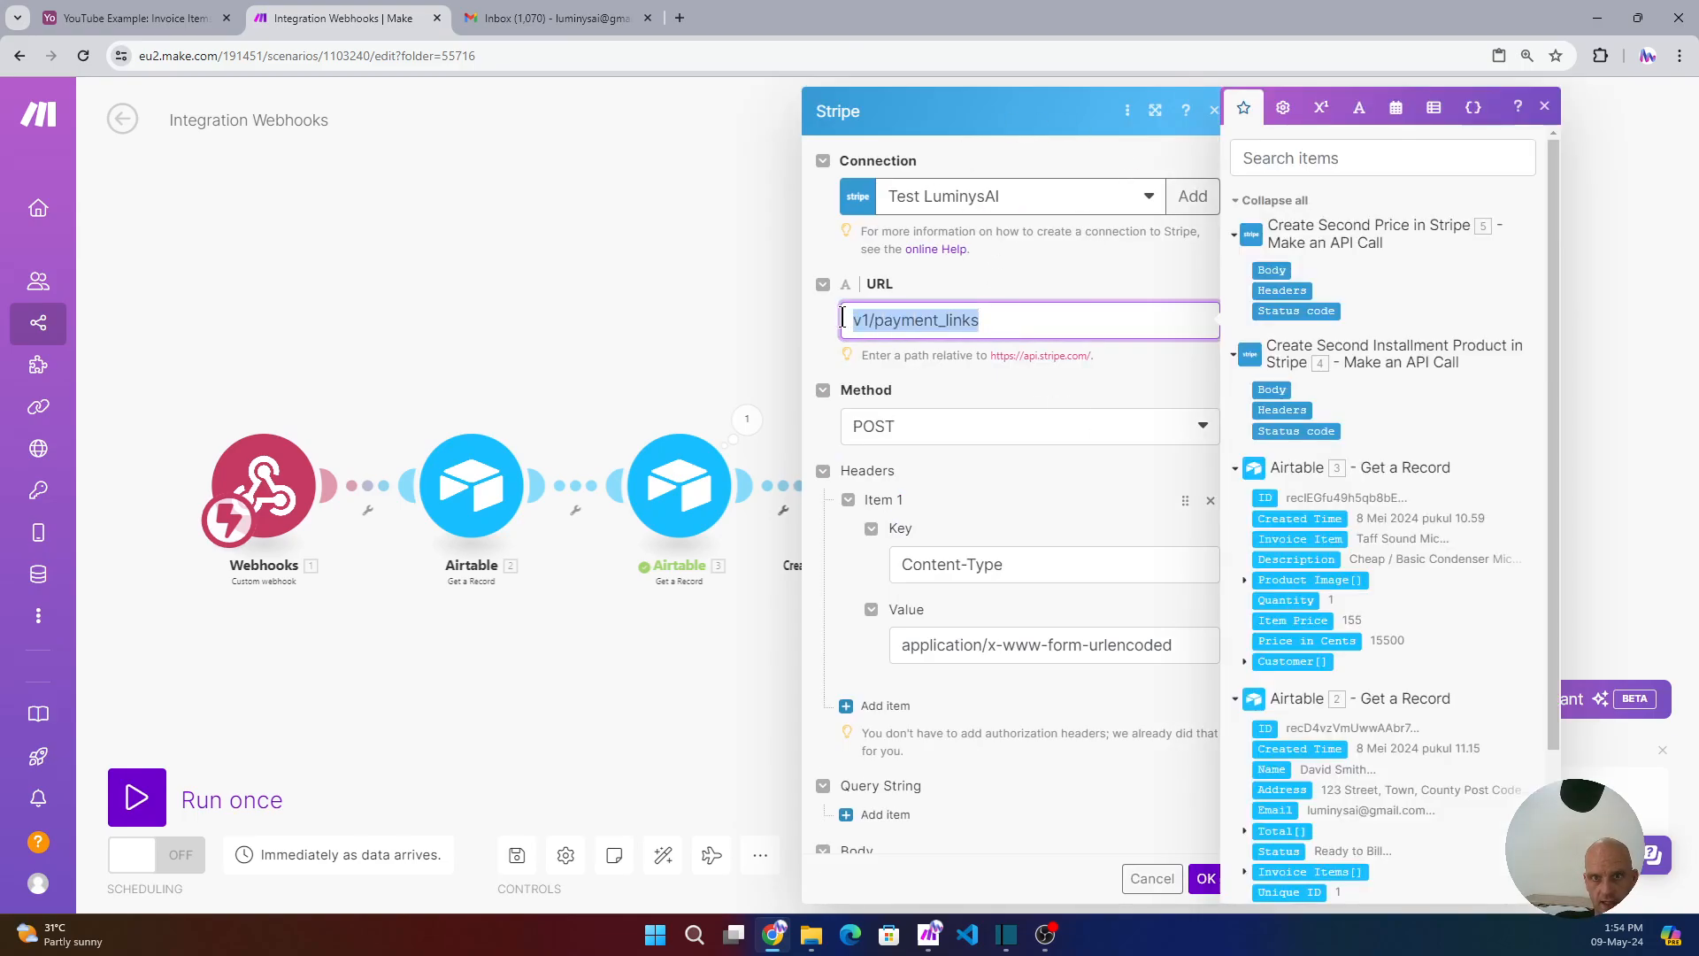
click(948, 381)
click(1037, 565)
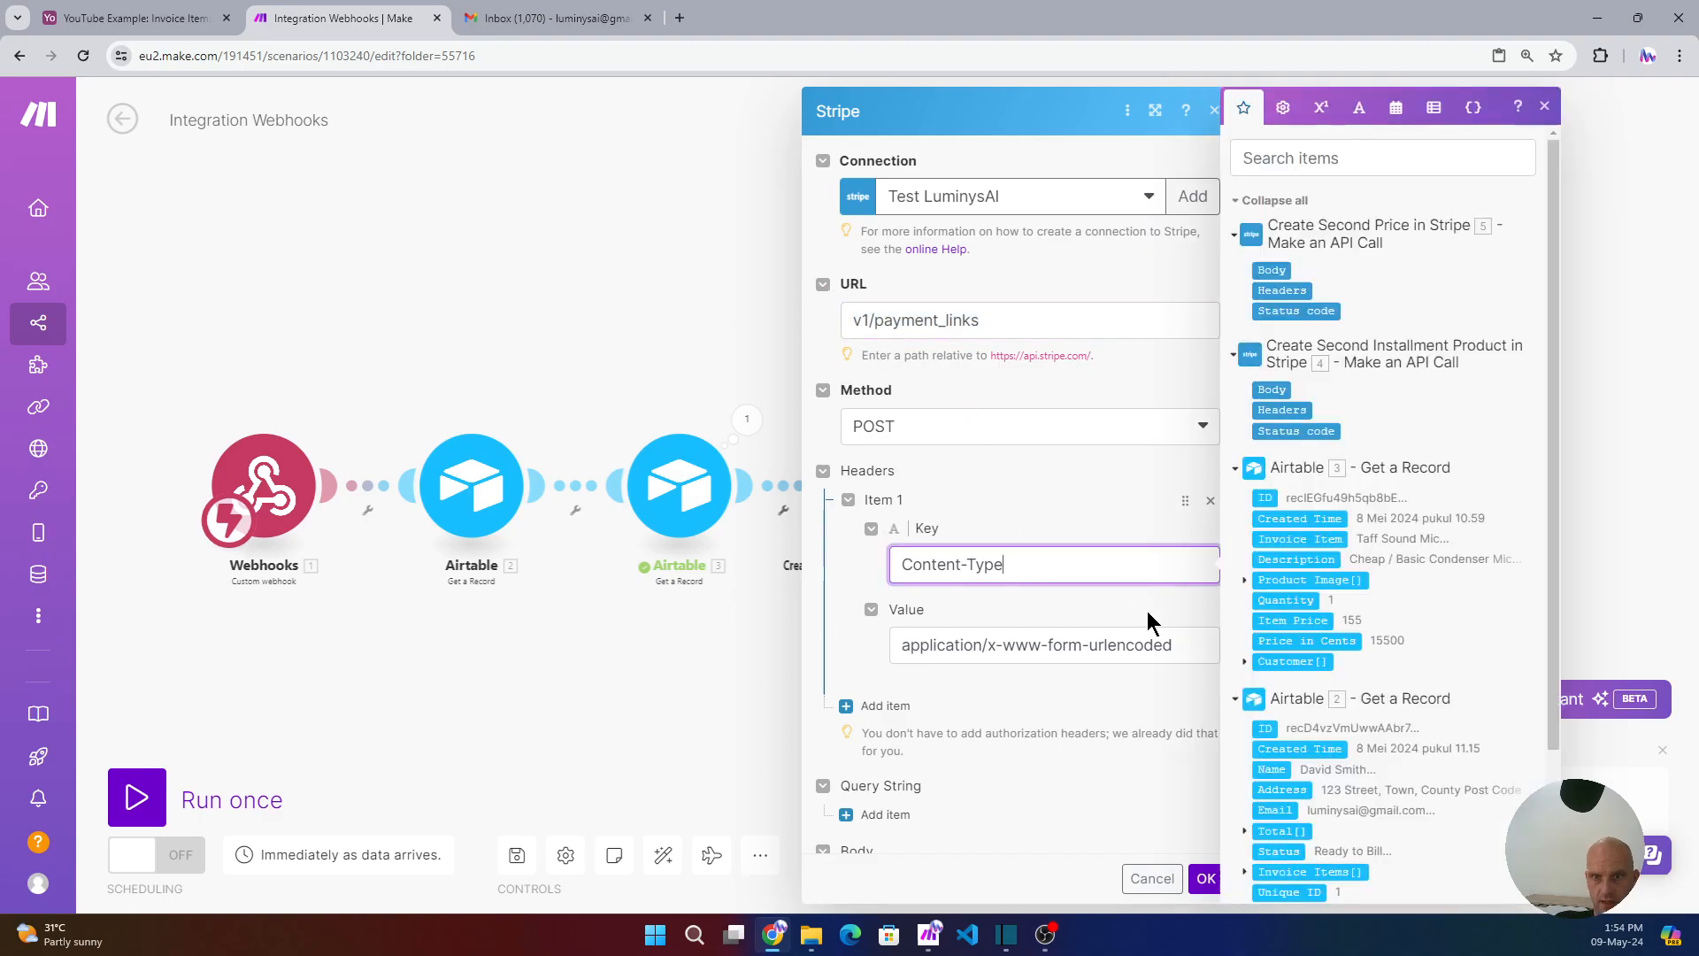
drag(1197, 647, 987, 659)
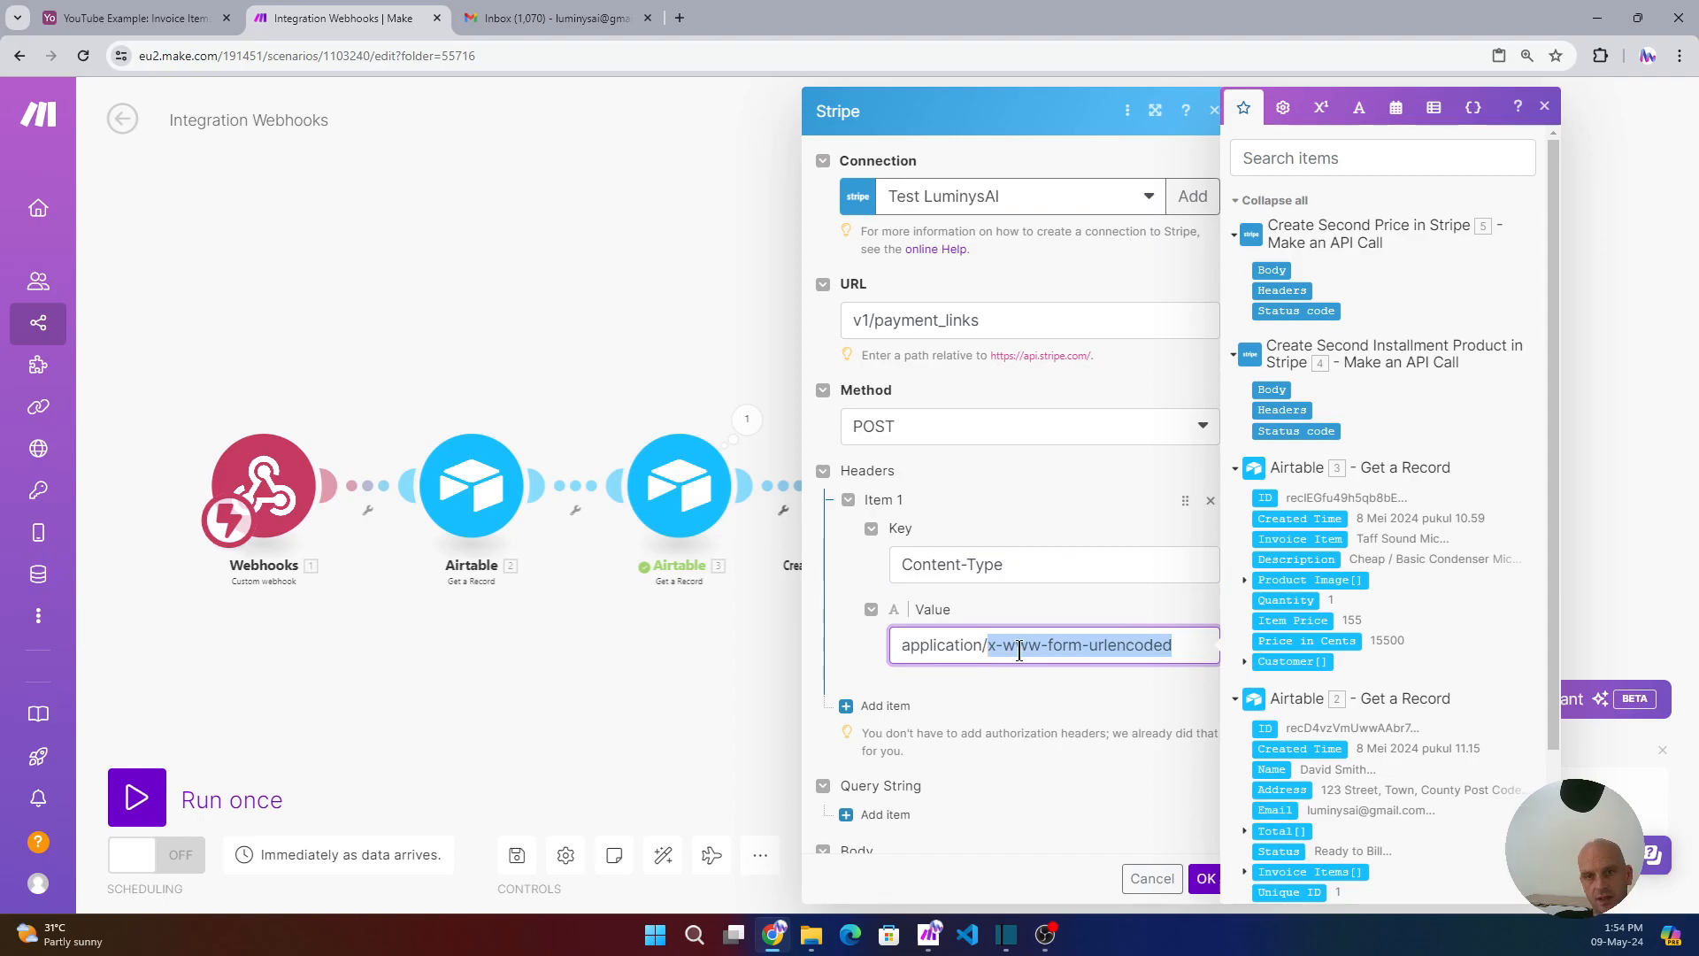
click(994, 695)
scroll(995, 696, down, 1)
click(928, 818)
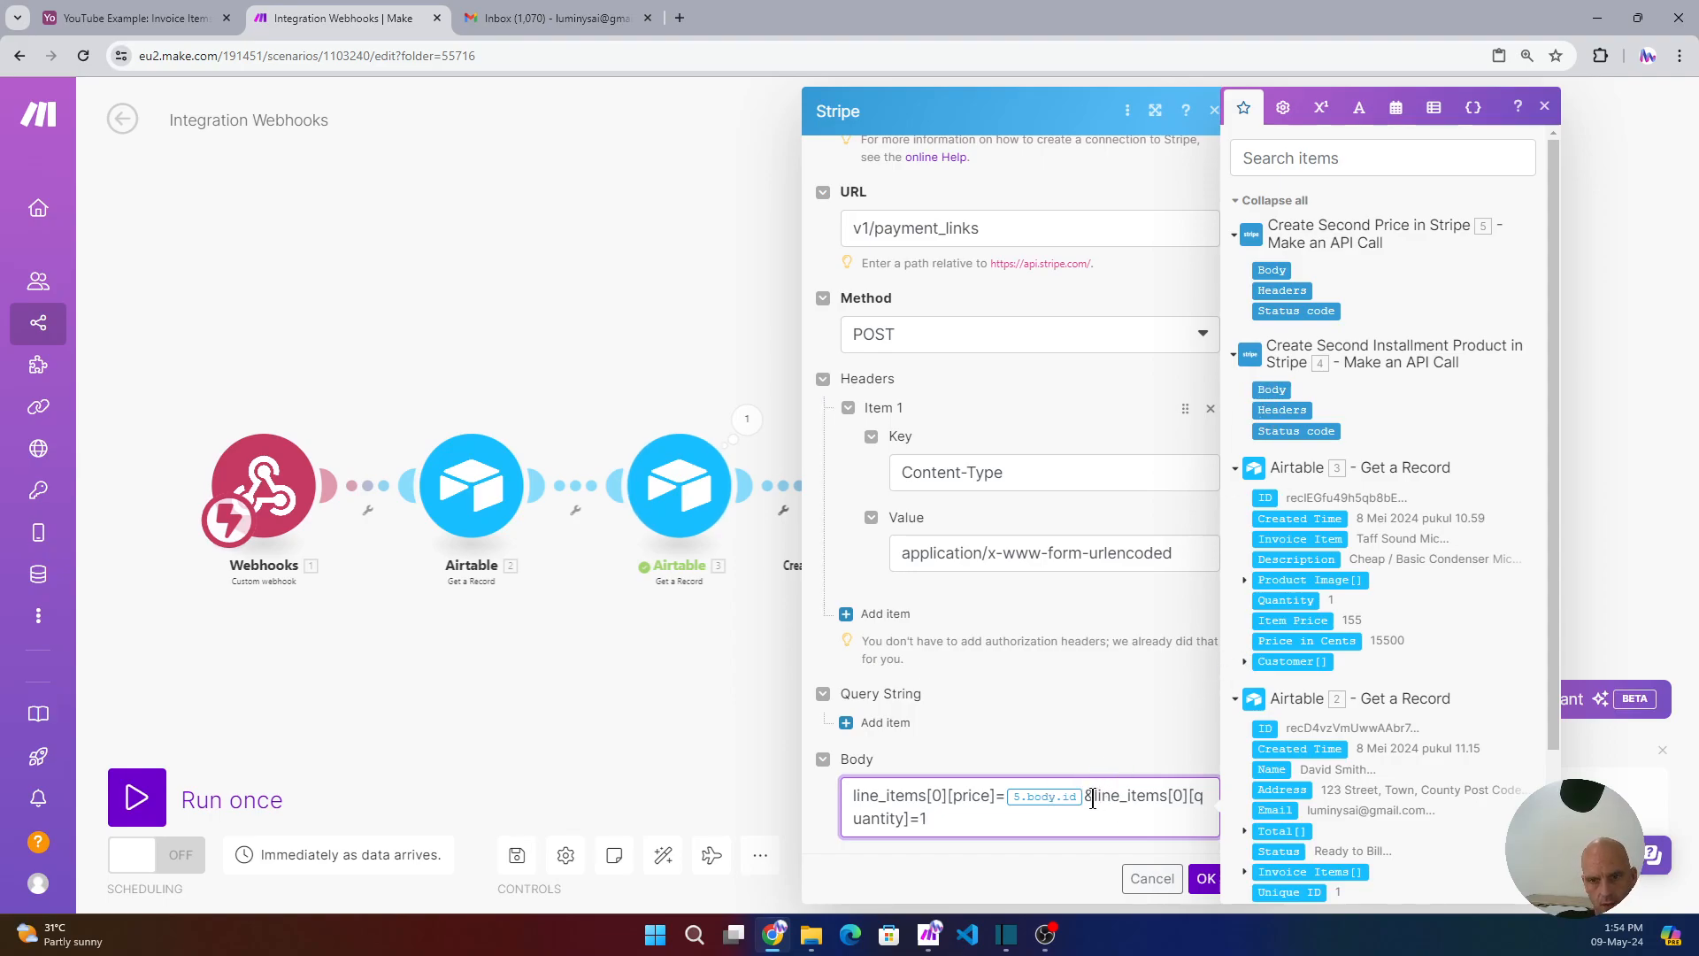
click(1207, 879)
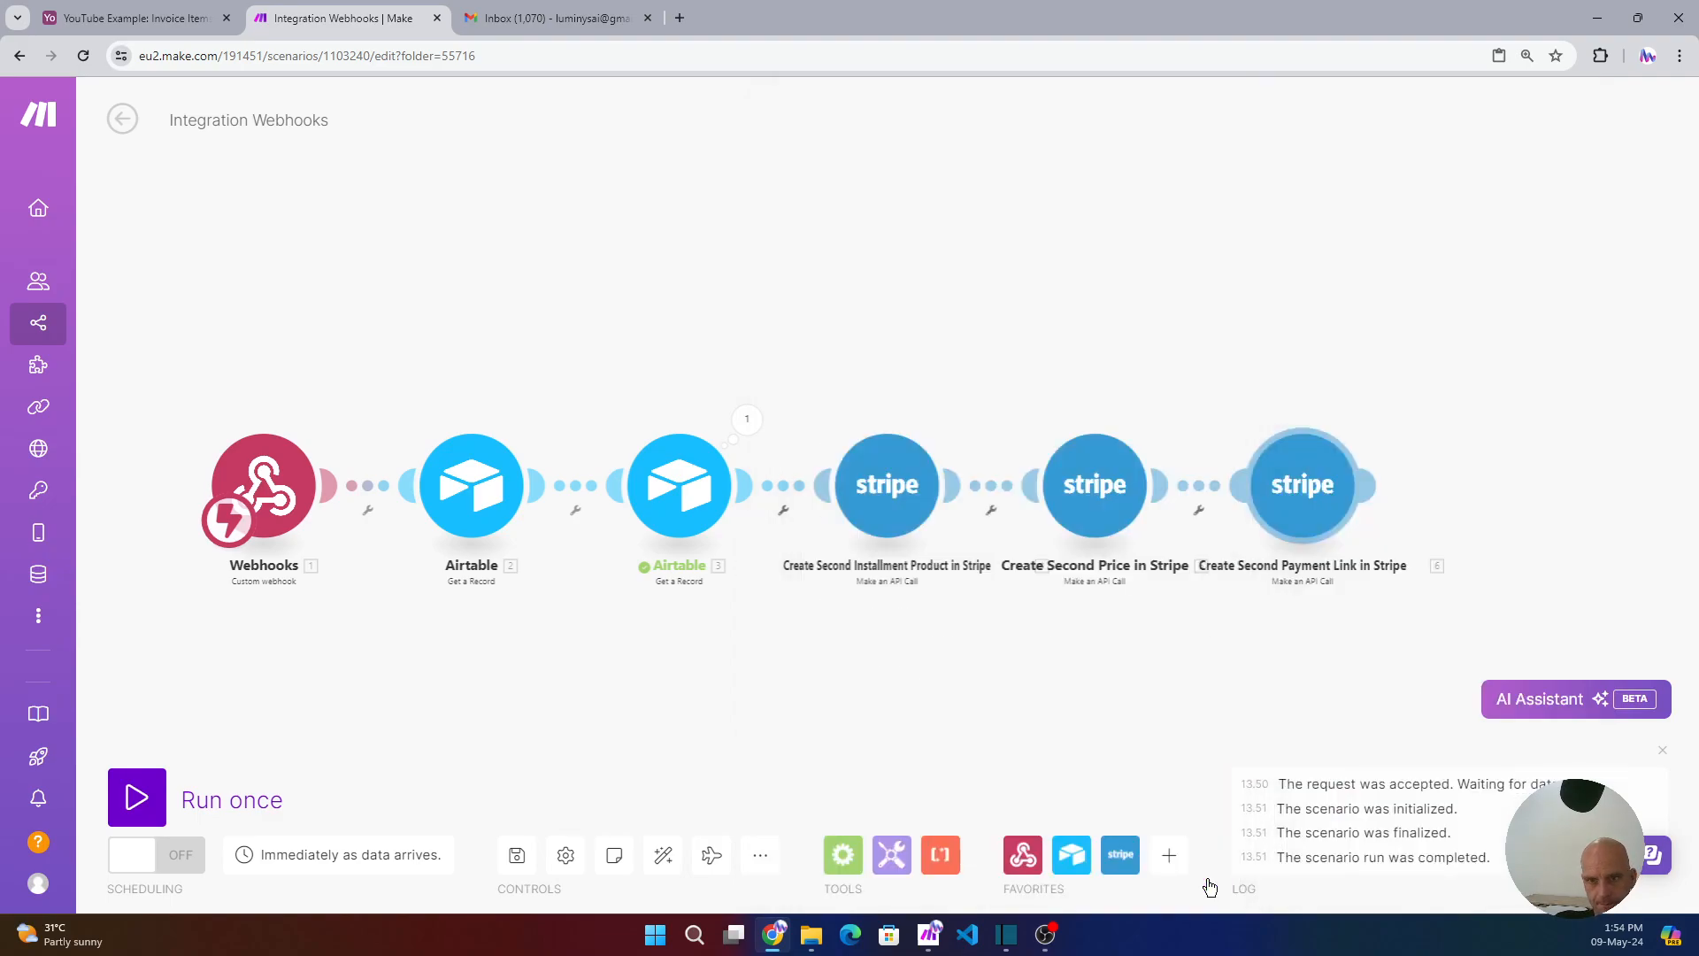
- Replace the fixed line_items quantity 1 with module 3's Quantity and save the module
click(1091, 503)
scroll(1307, 735, down, 3)
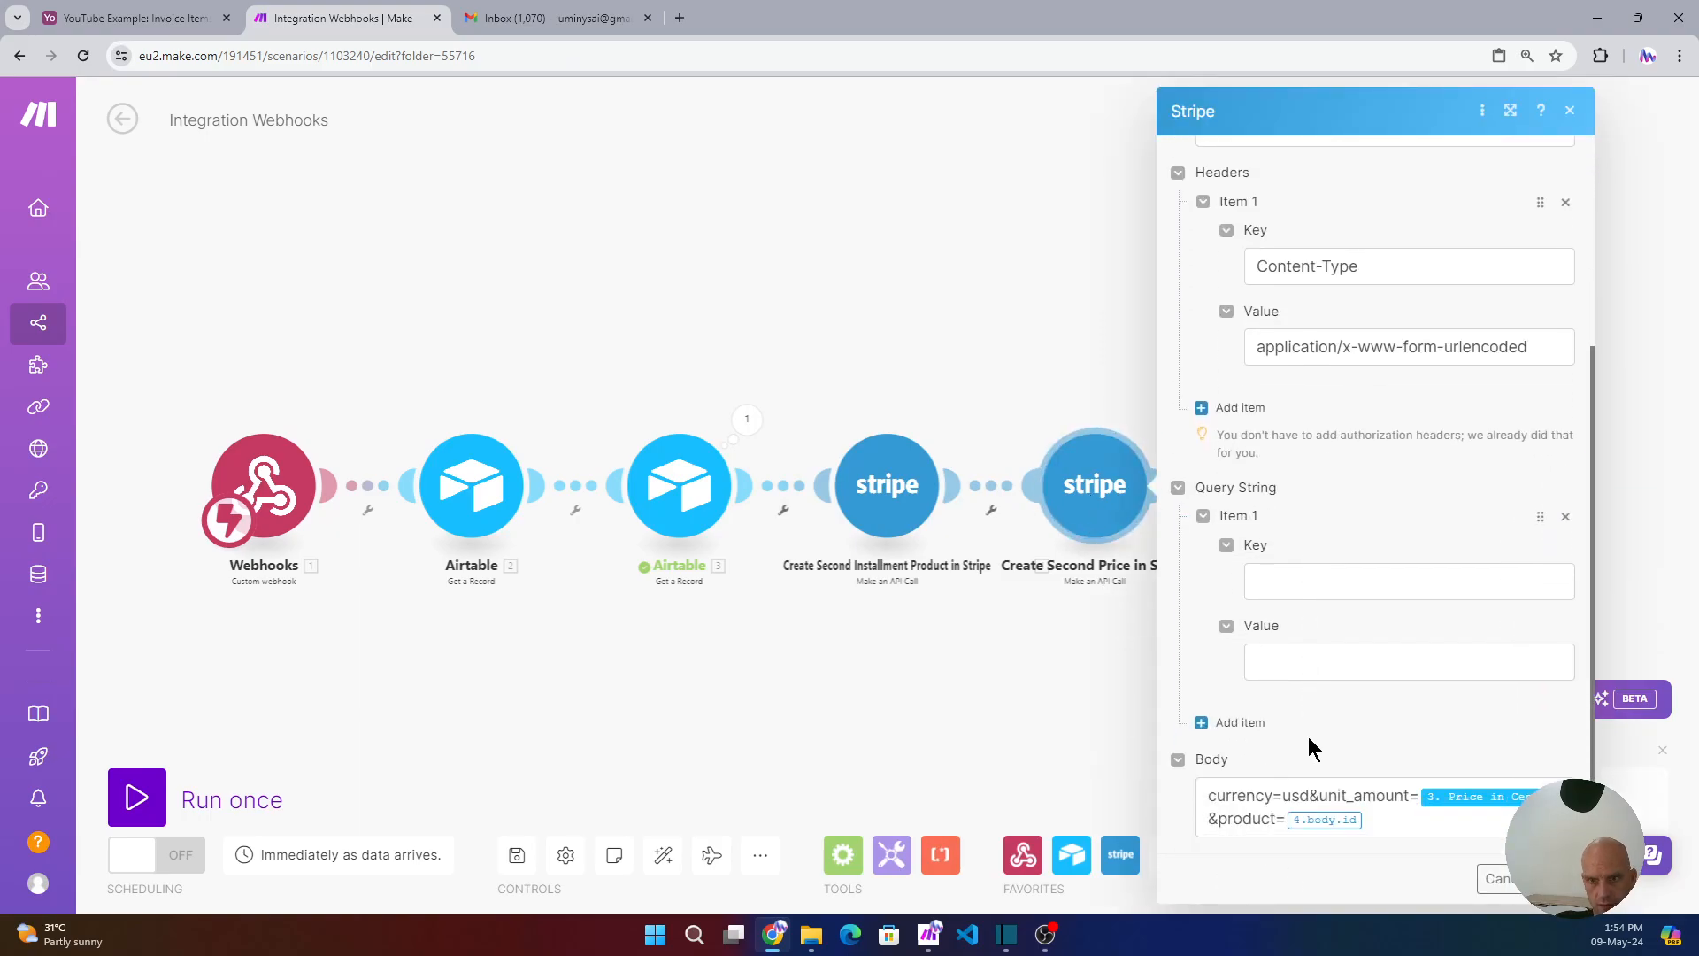
click(990, 643)
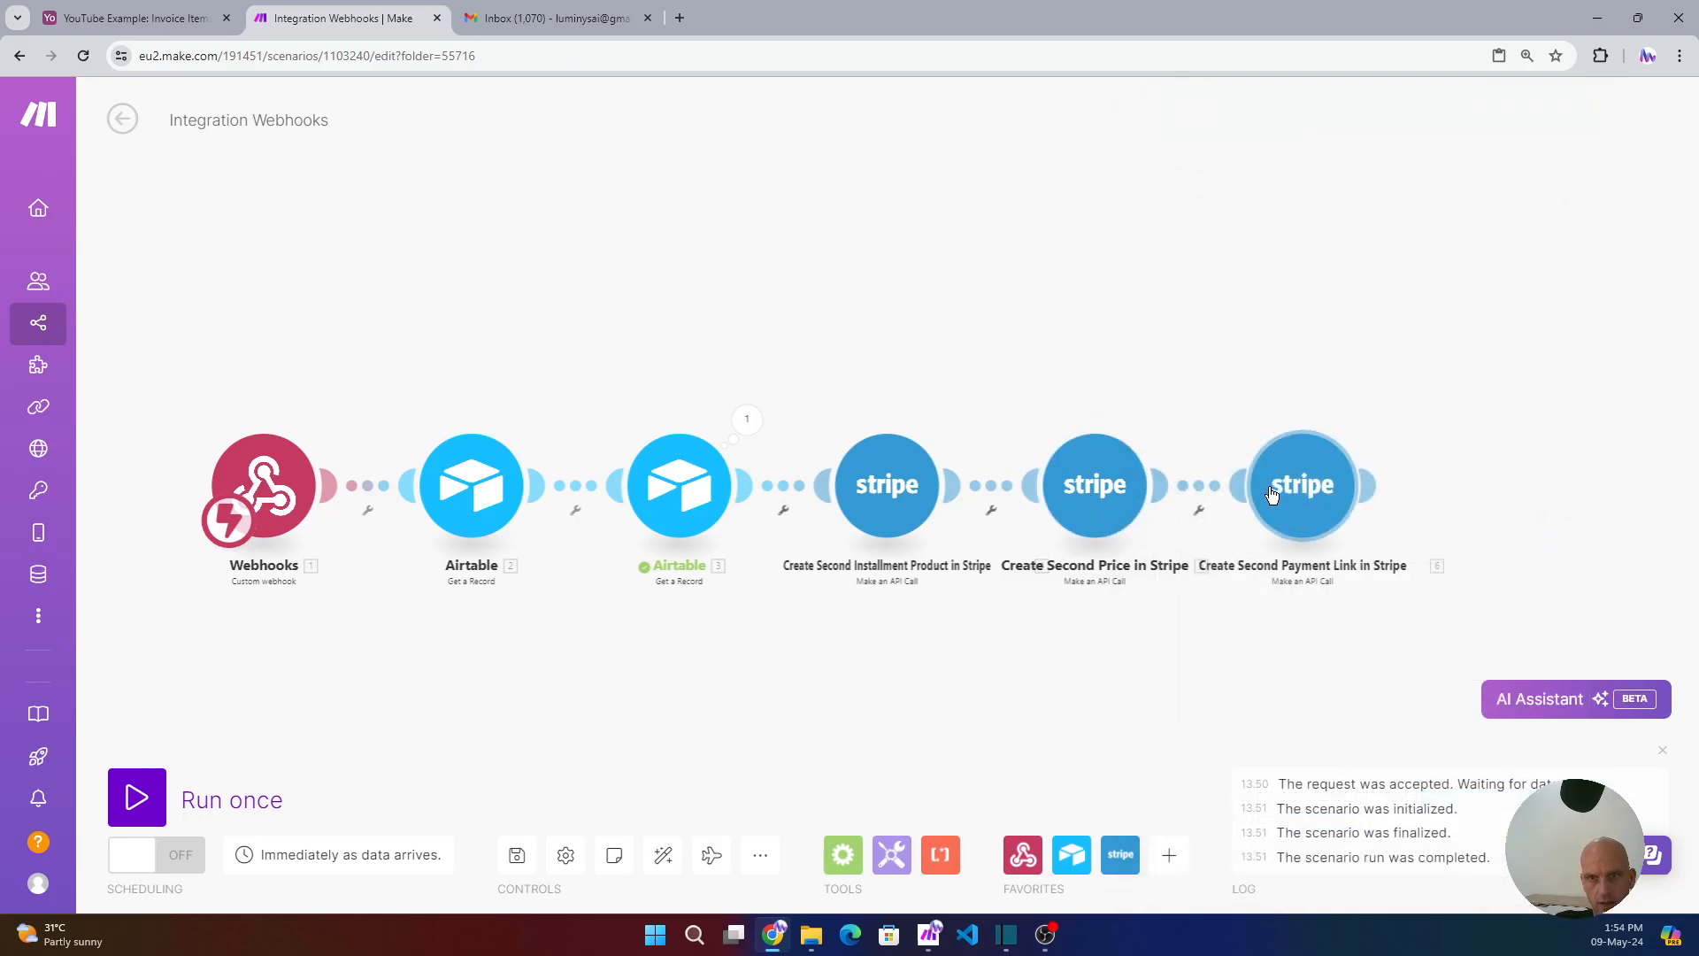
click(1303, 500)
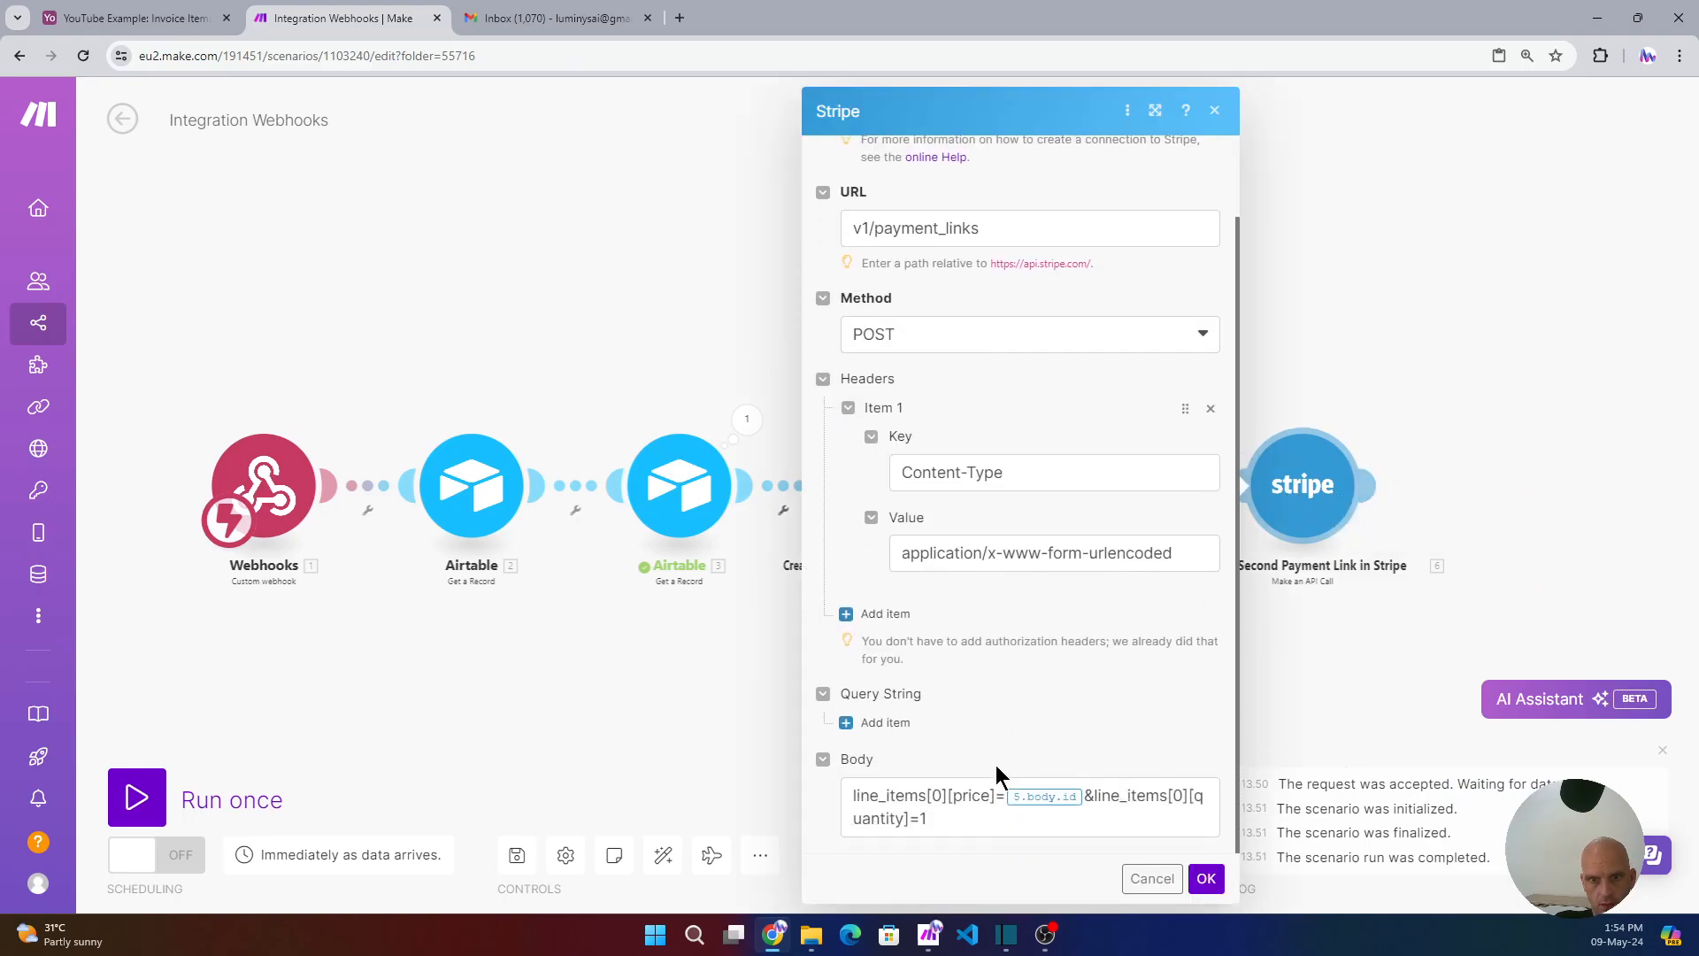
click(944, 825)
key(BackSpace)
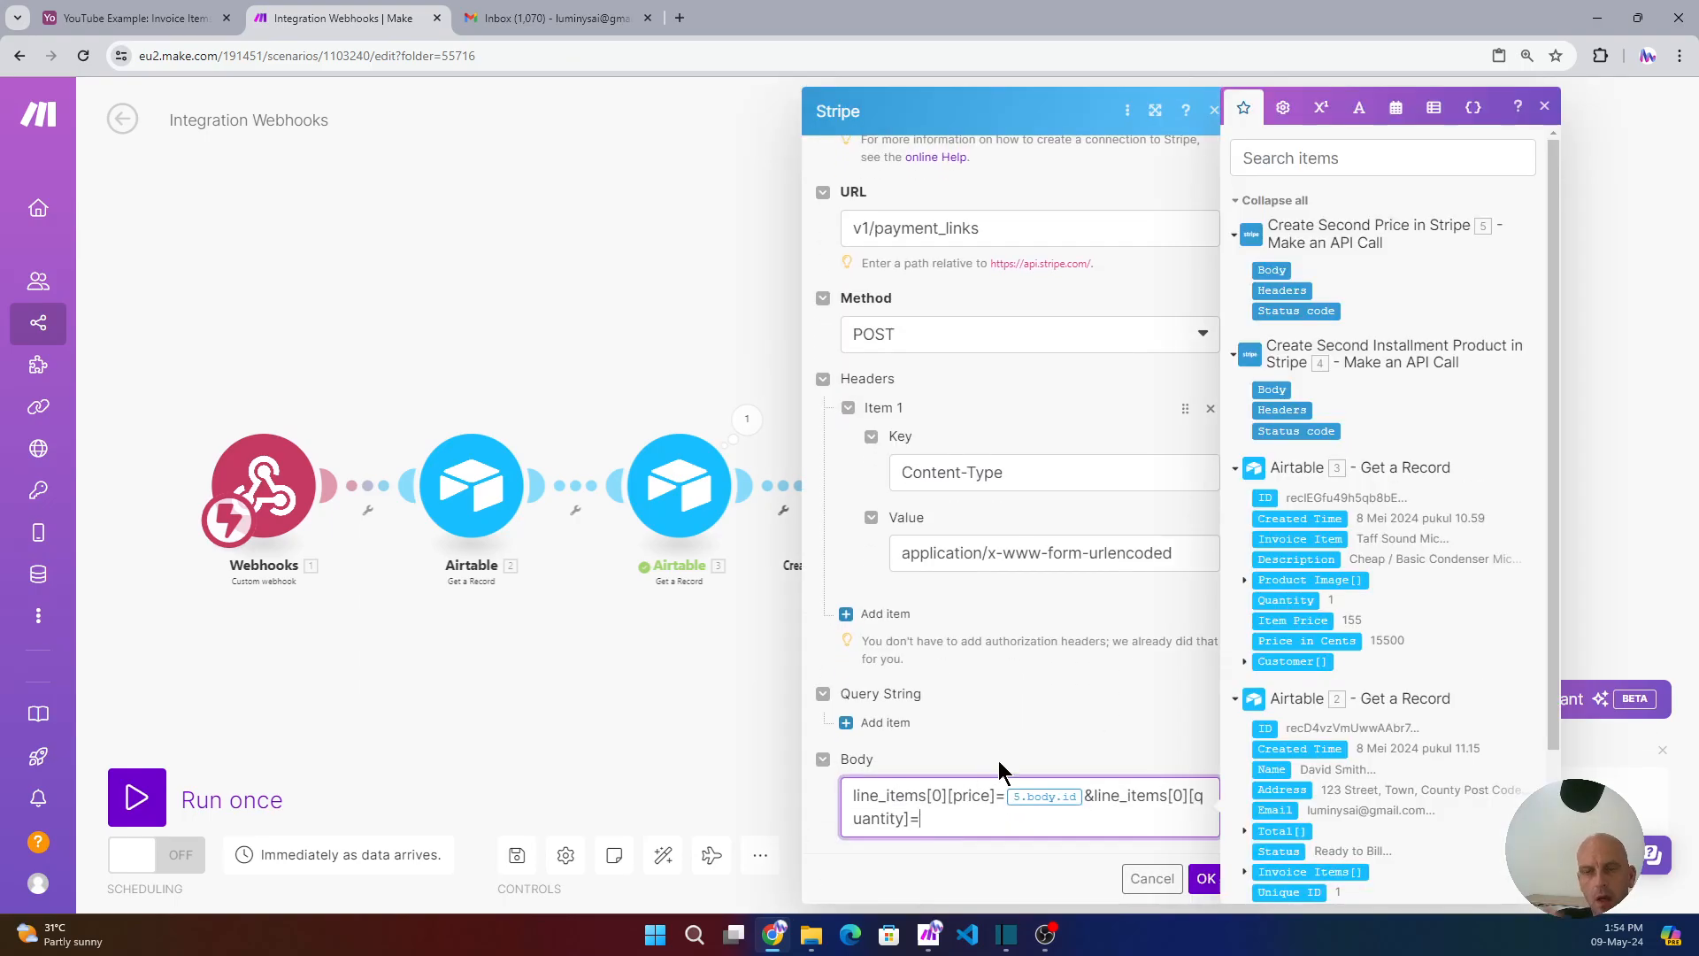
click(1296, 599)
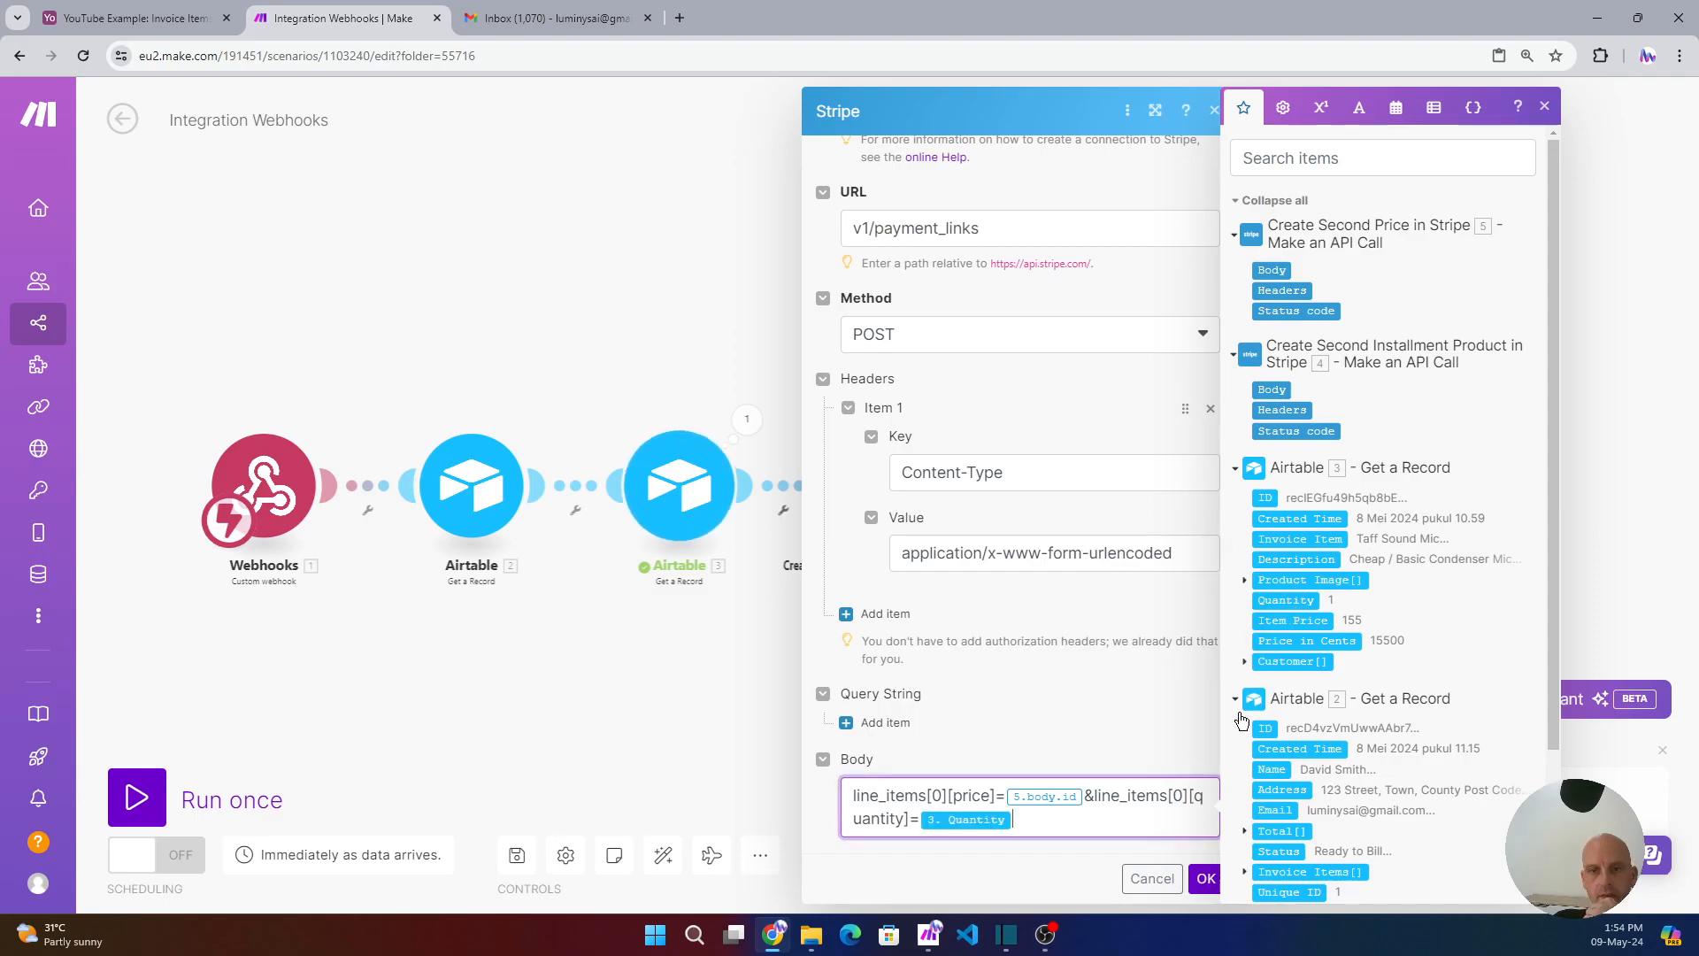
click(1206, 878)
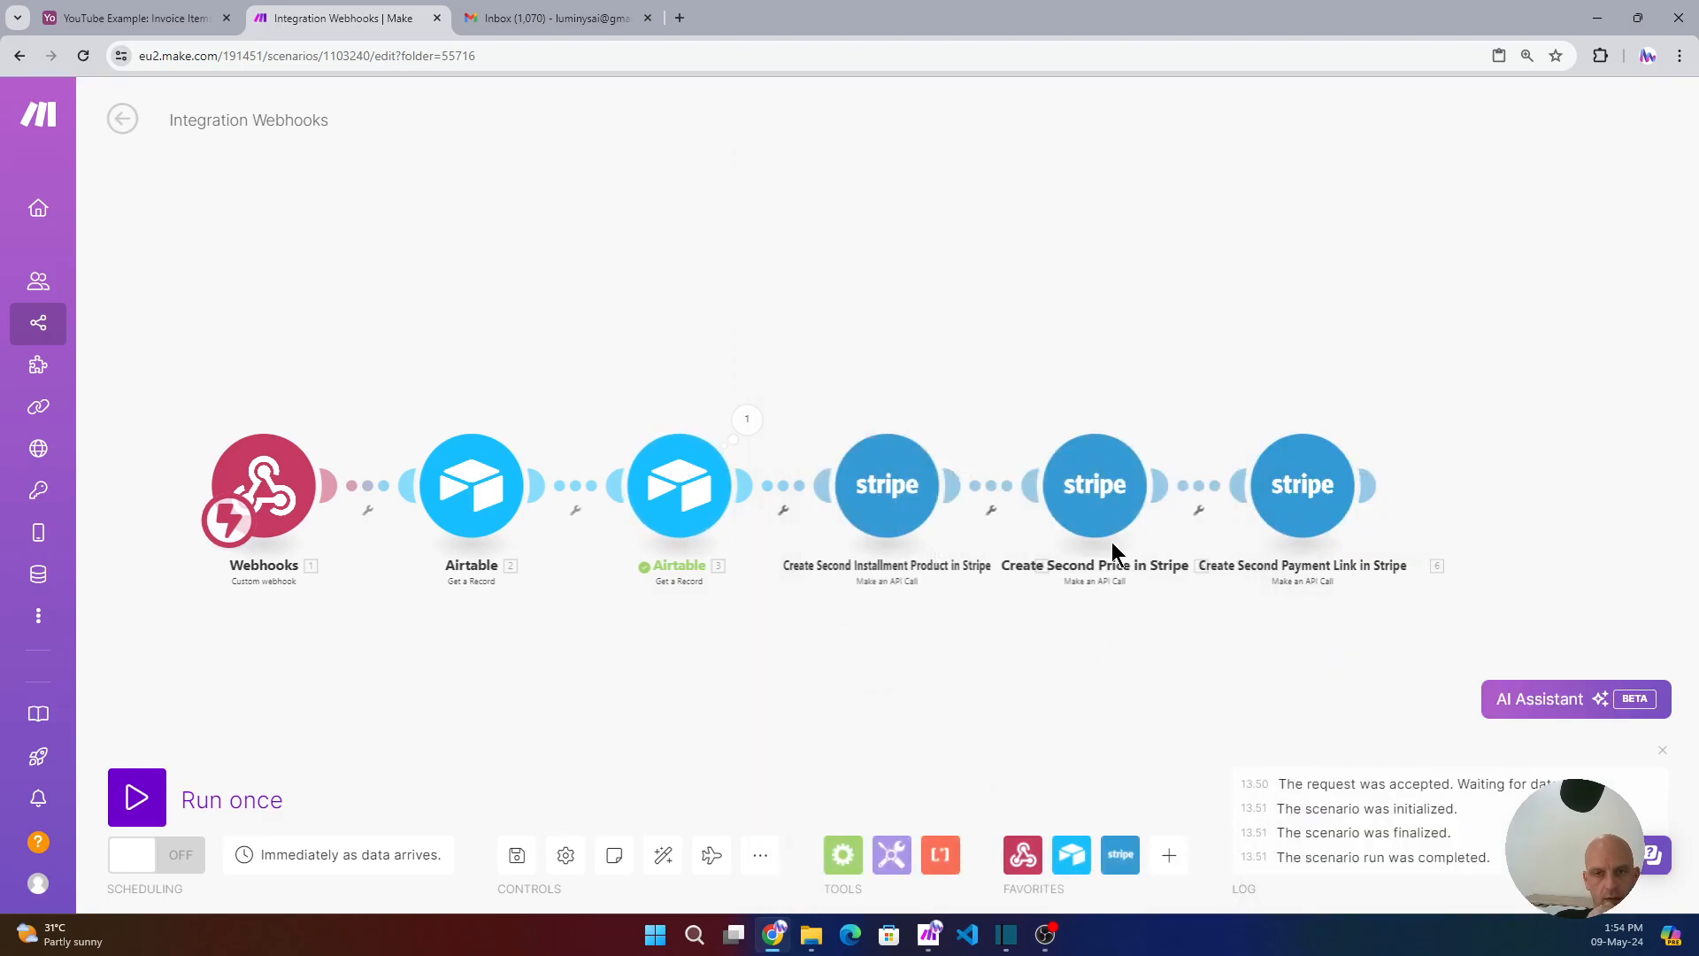
- Run only the product-creation module with invoice item Item 2 and description T-Shirt
right_click(887, 492)
click(932, 551)
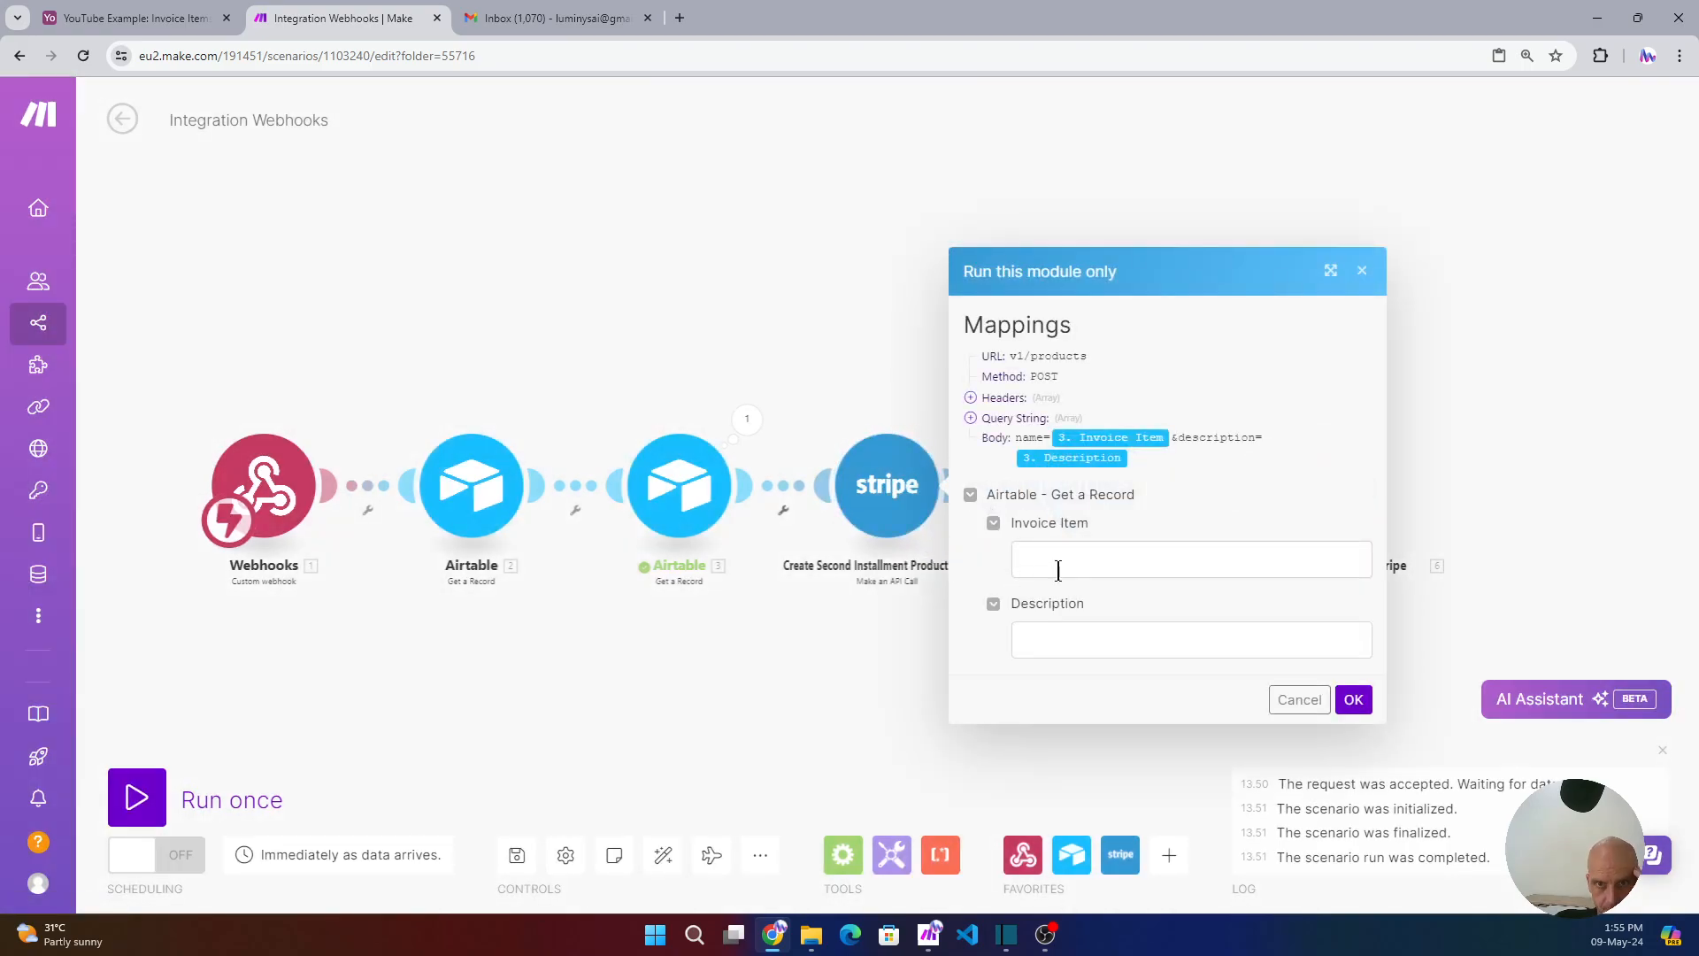
click(1075, 561)
click(1130, 607)
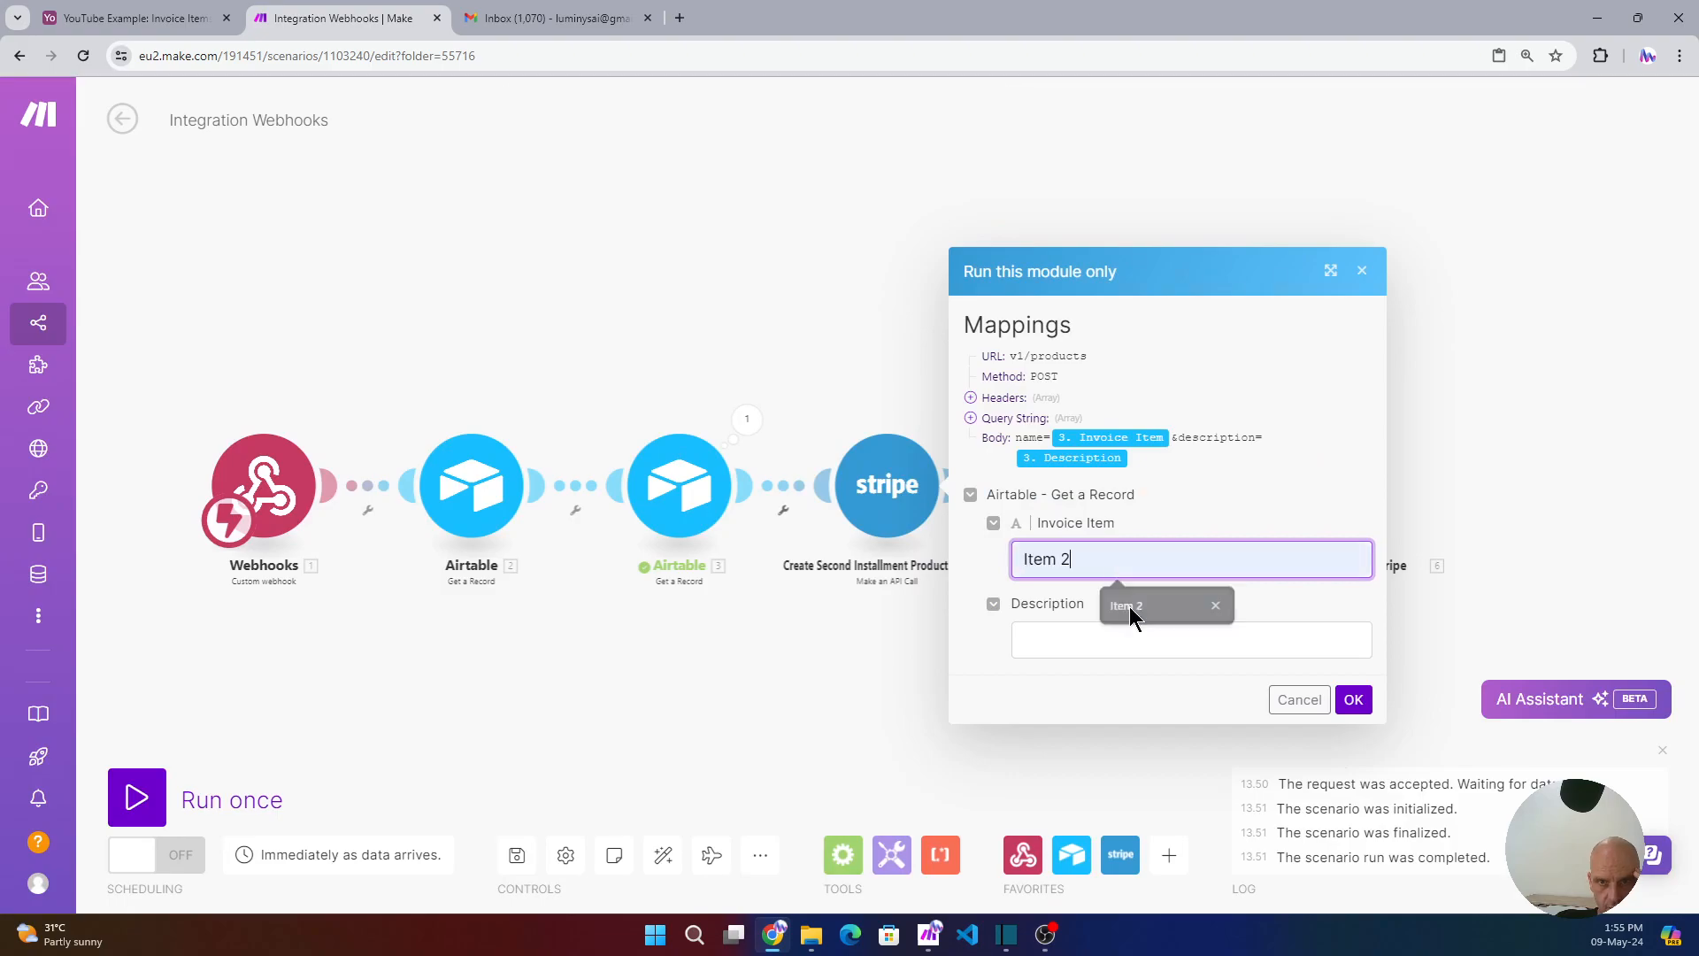
click(1041, 647)
click(1145, 688)
click(1355, 700)
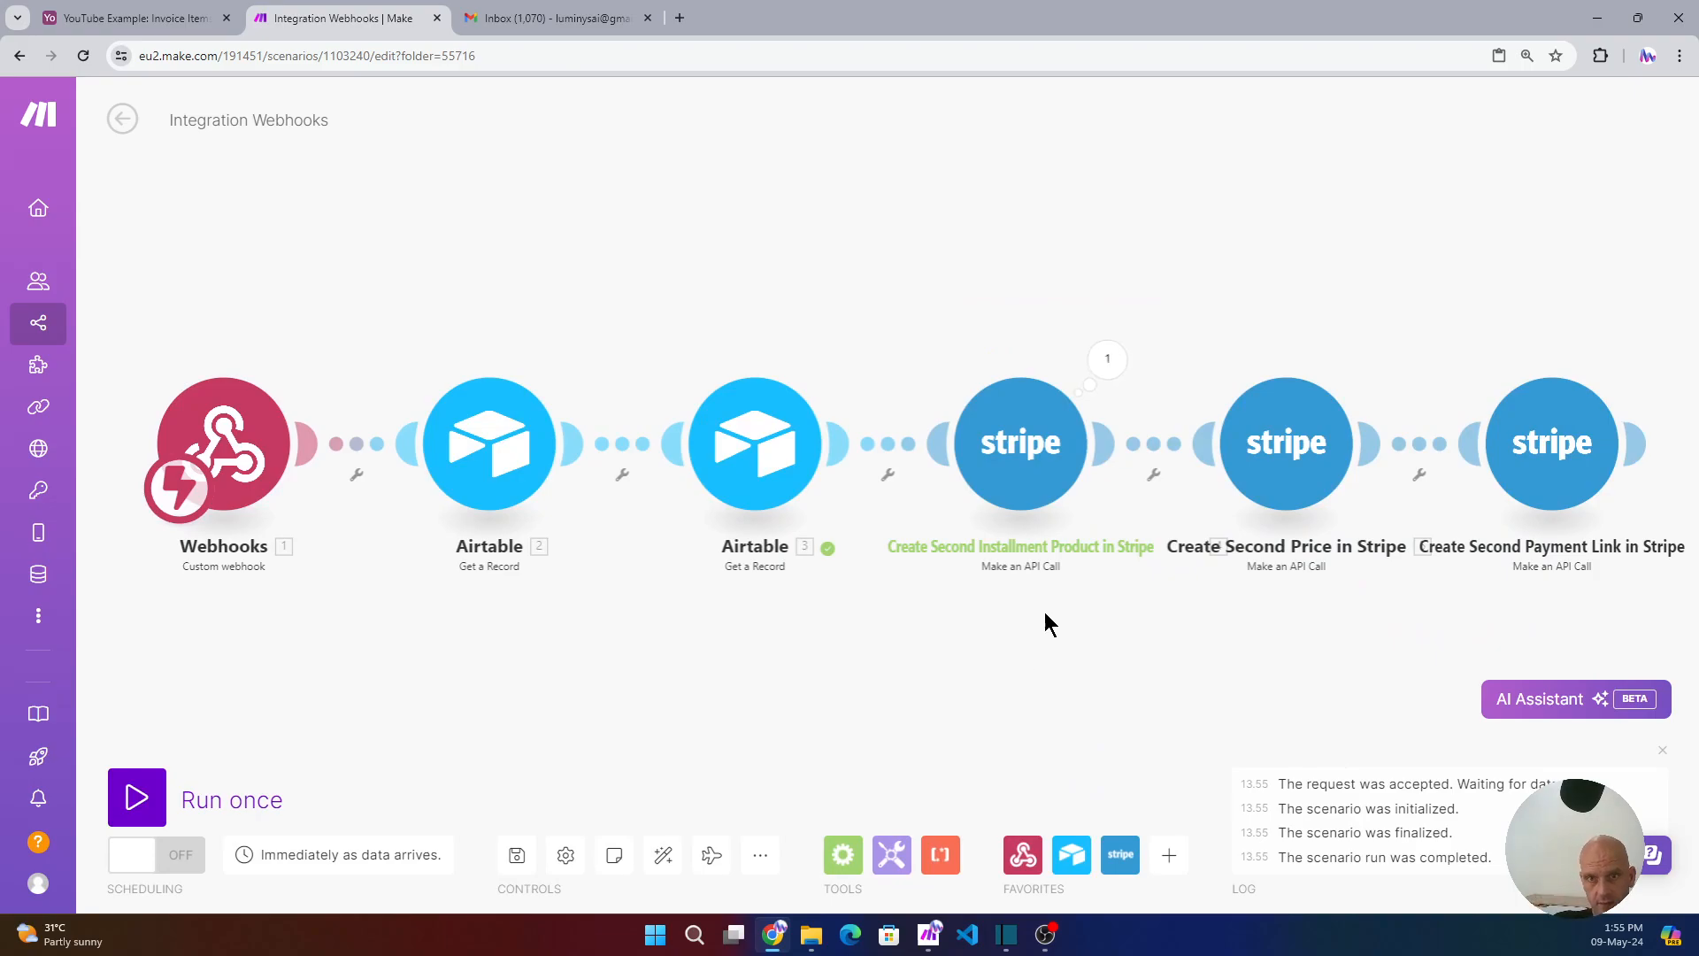
- Inspect the run output to find the new Stripe product's id
click(1107, 359)
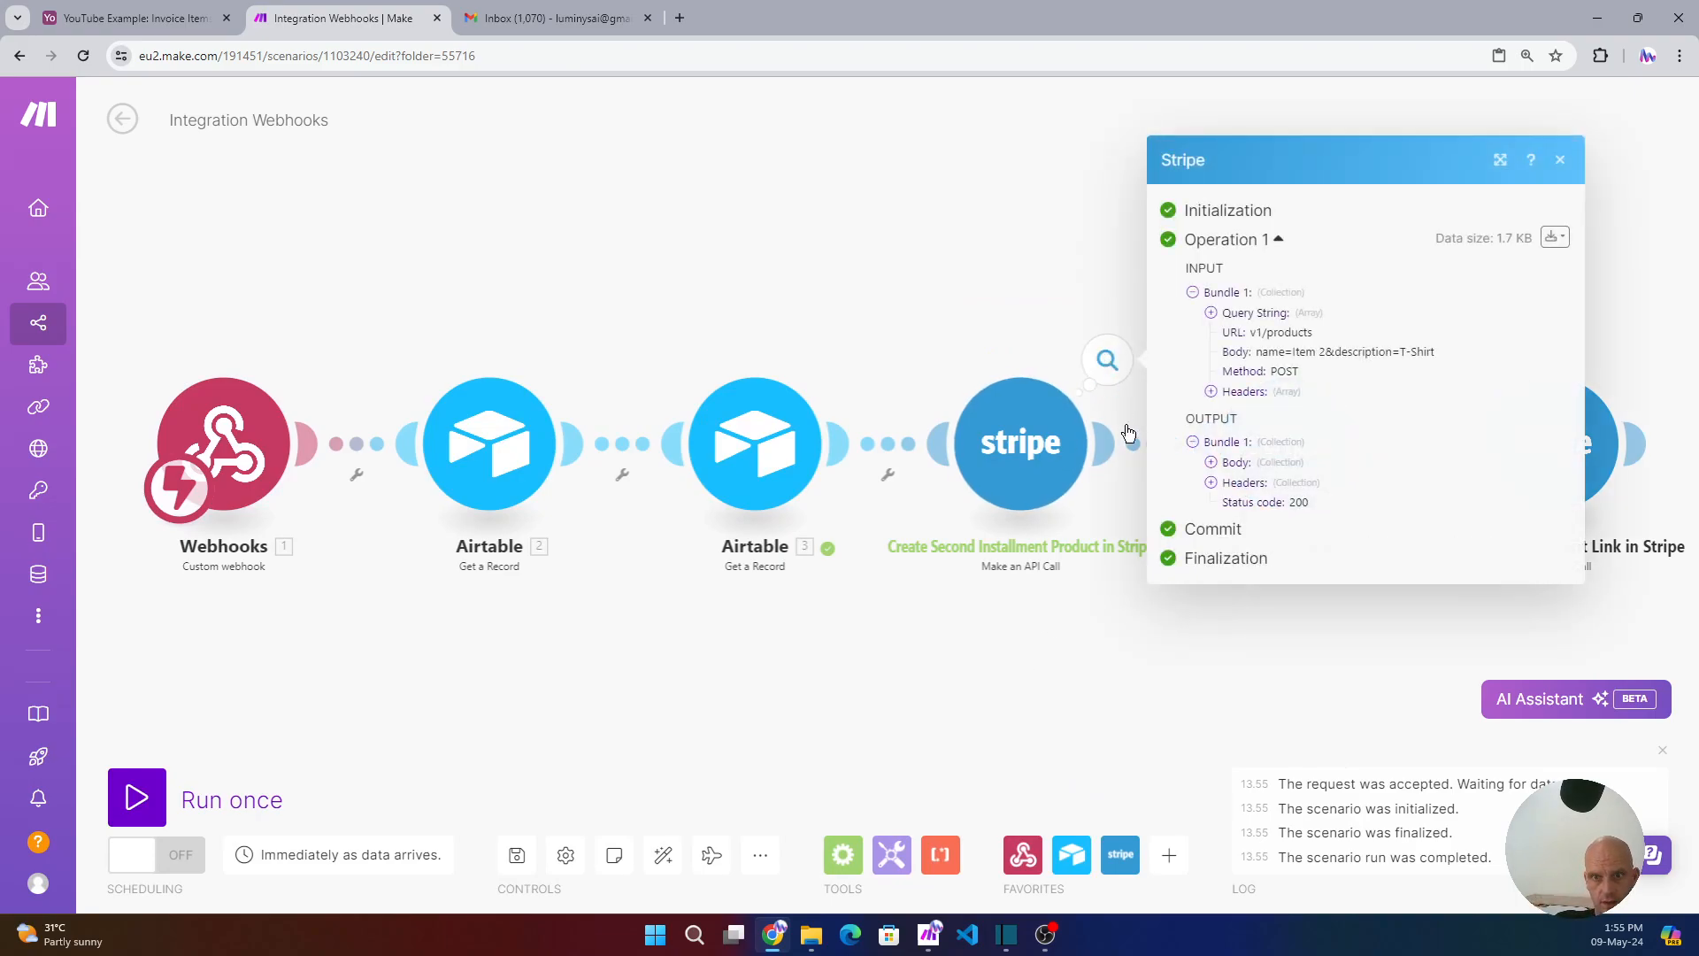
click(1210, 463)
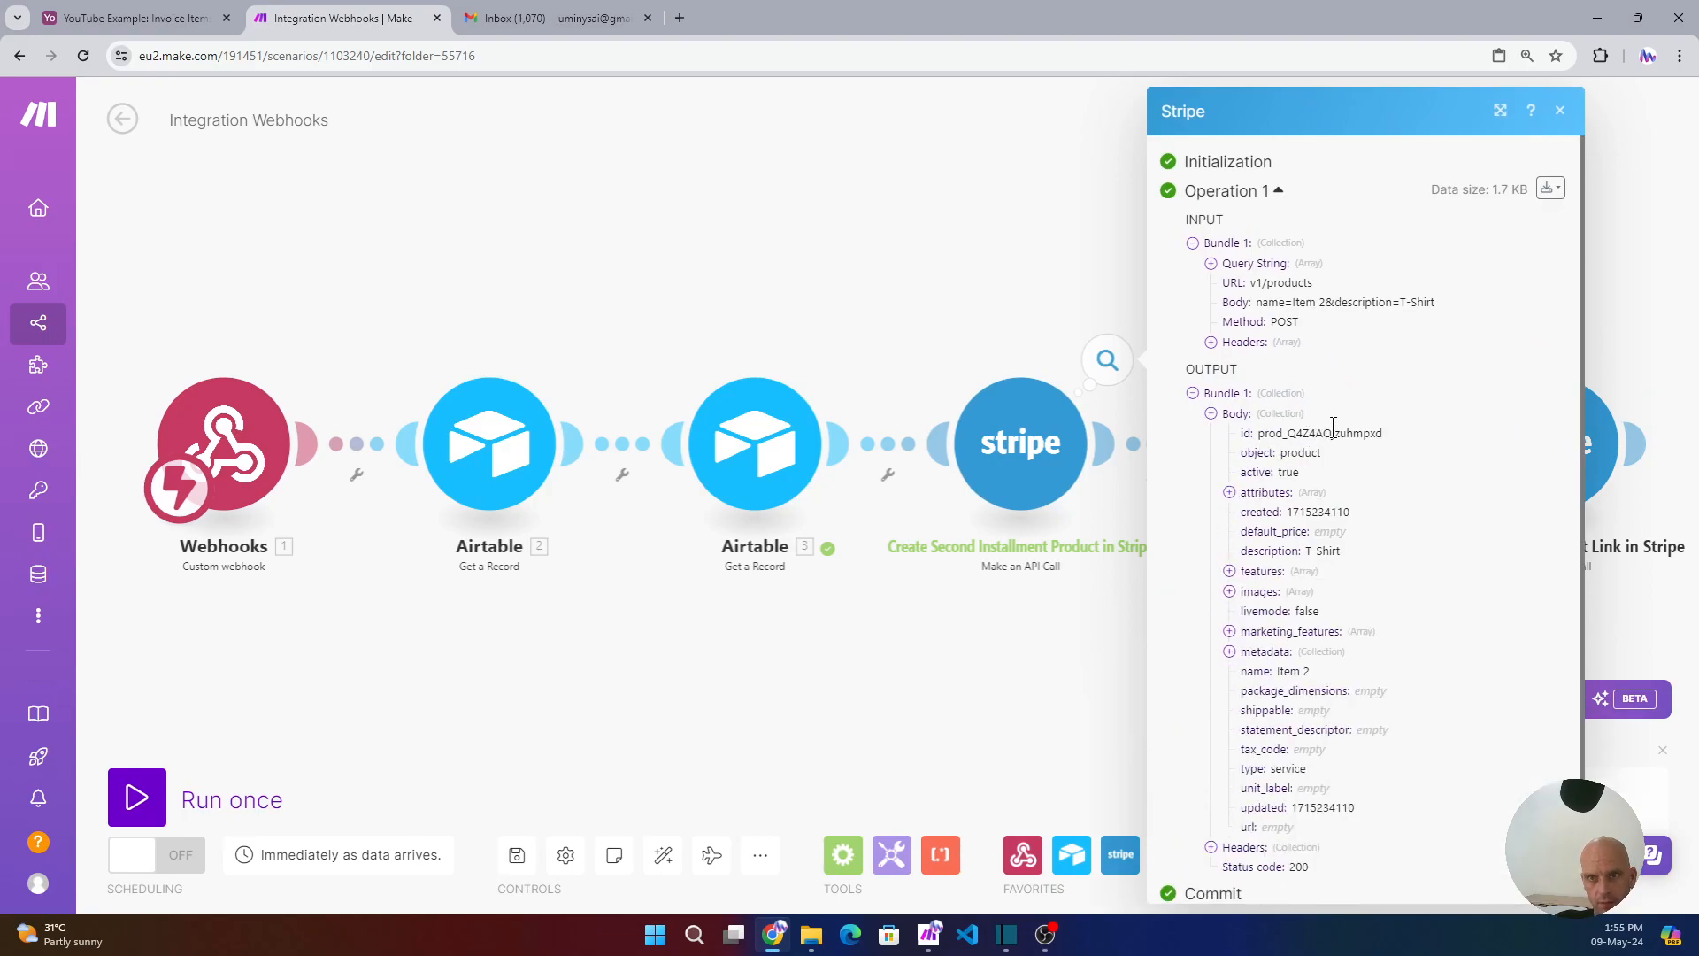
scroll(1332, 431, down, 1)
mouse_move(1264, 388)
mouse_down()
mouse_move(1394, 405)
mouse_move(1257, 389)
mouse_up()
key(ctrl+c)
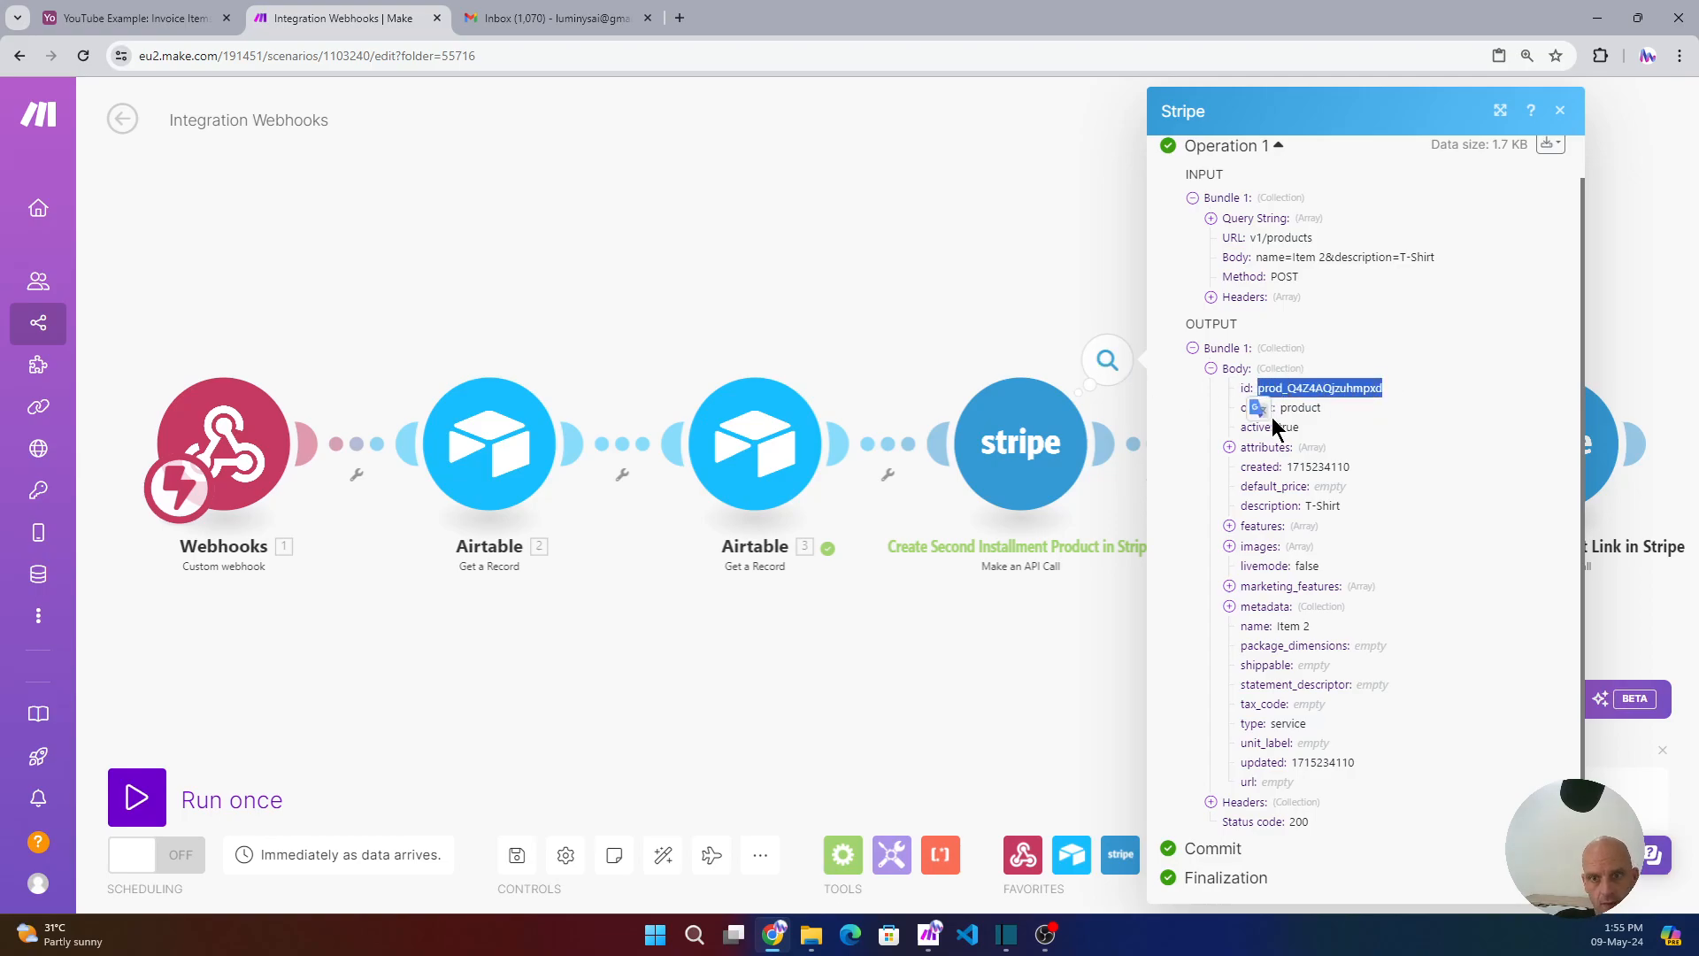
click(1050, 262)
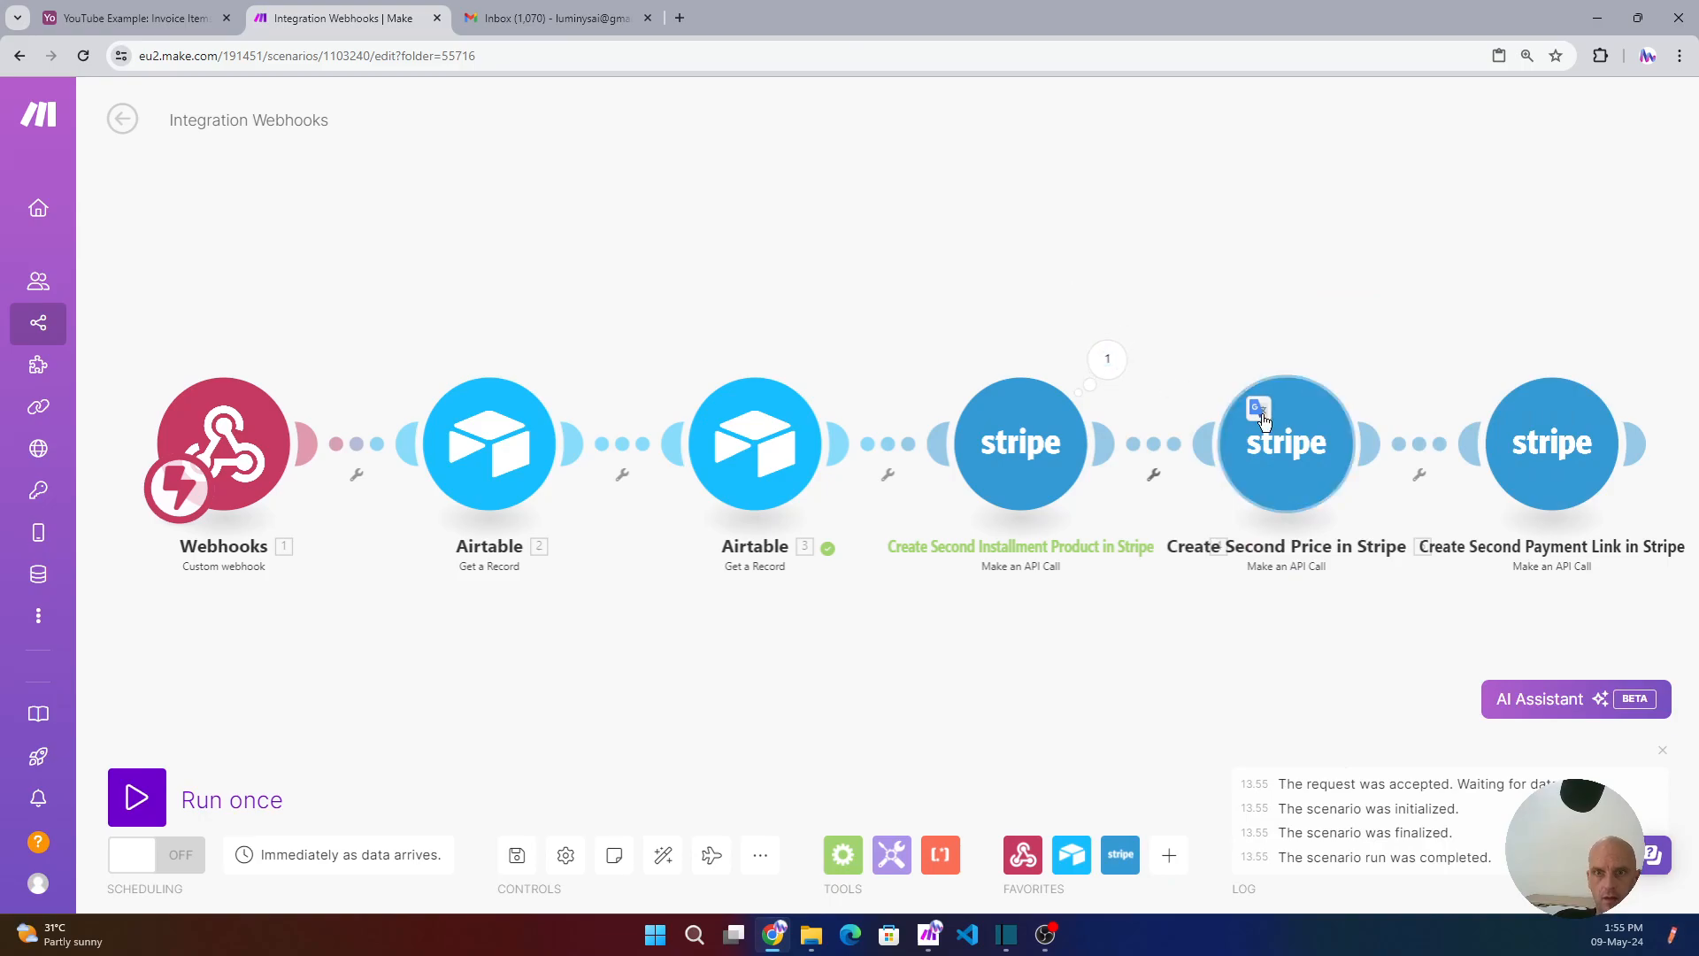
- Run the Create Second Price module alone with 15500 cents and the pasted product id
click(1277, 440)
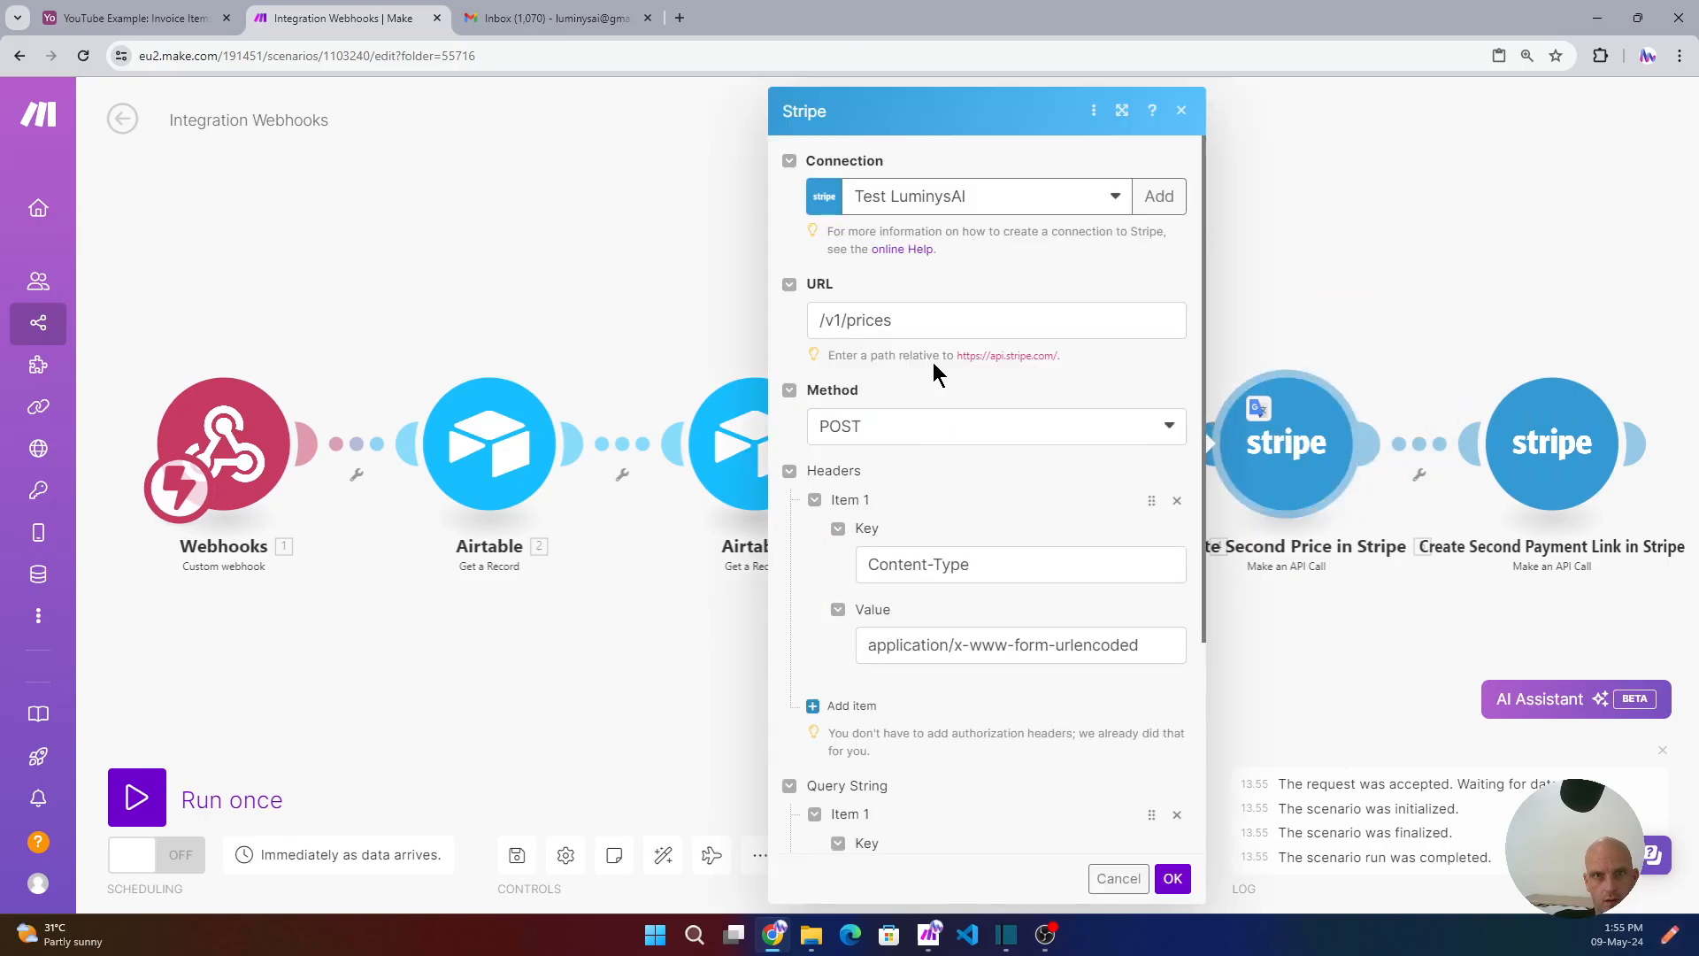
right_click(1307, 459)
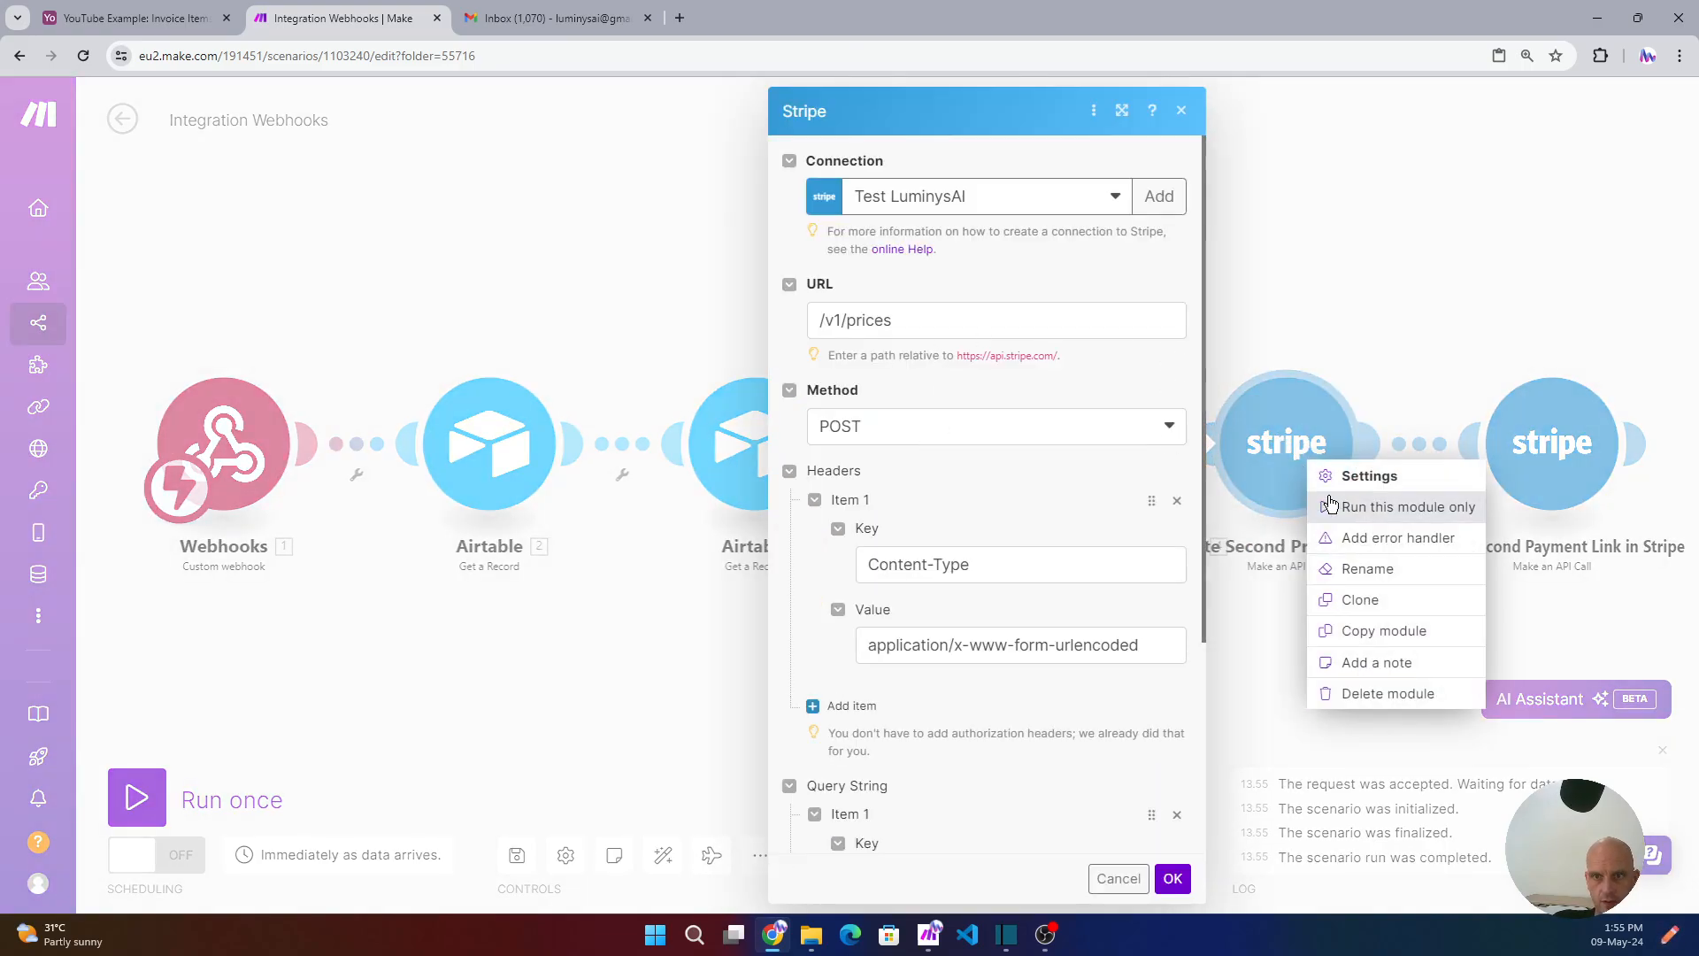
click(1182, 111)
click(1323, 506)
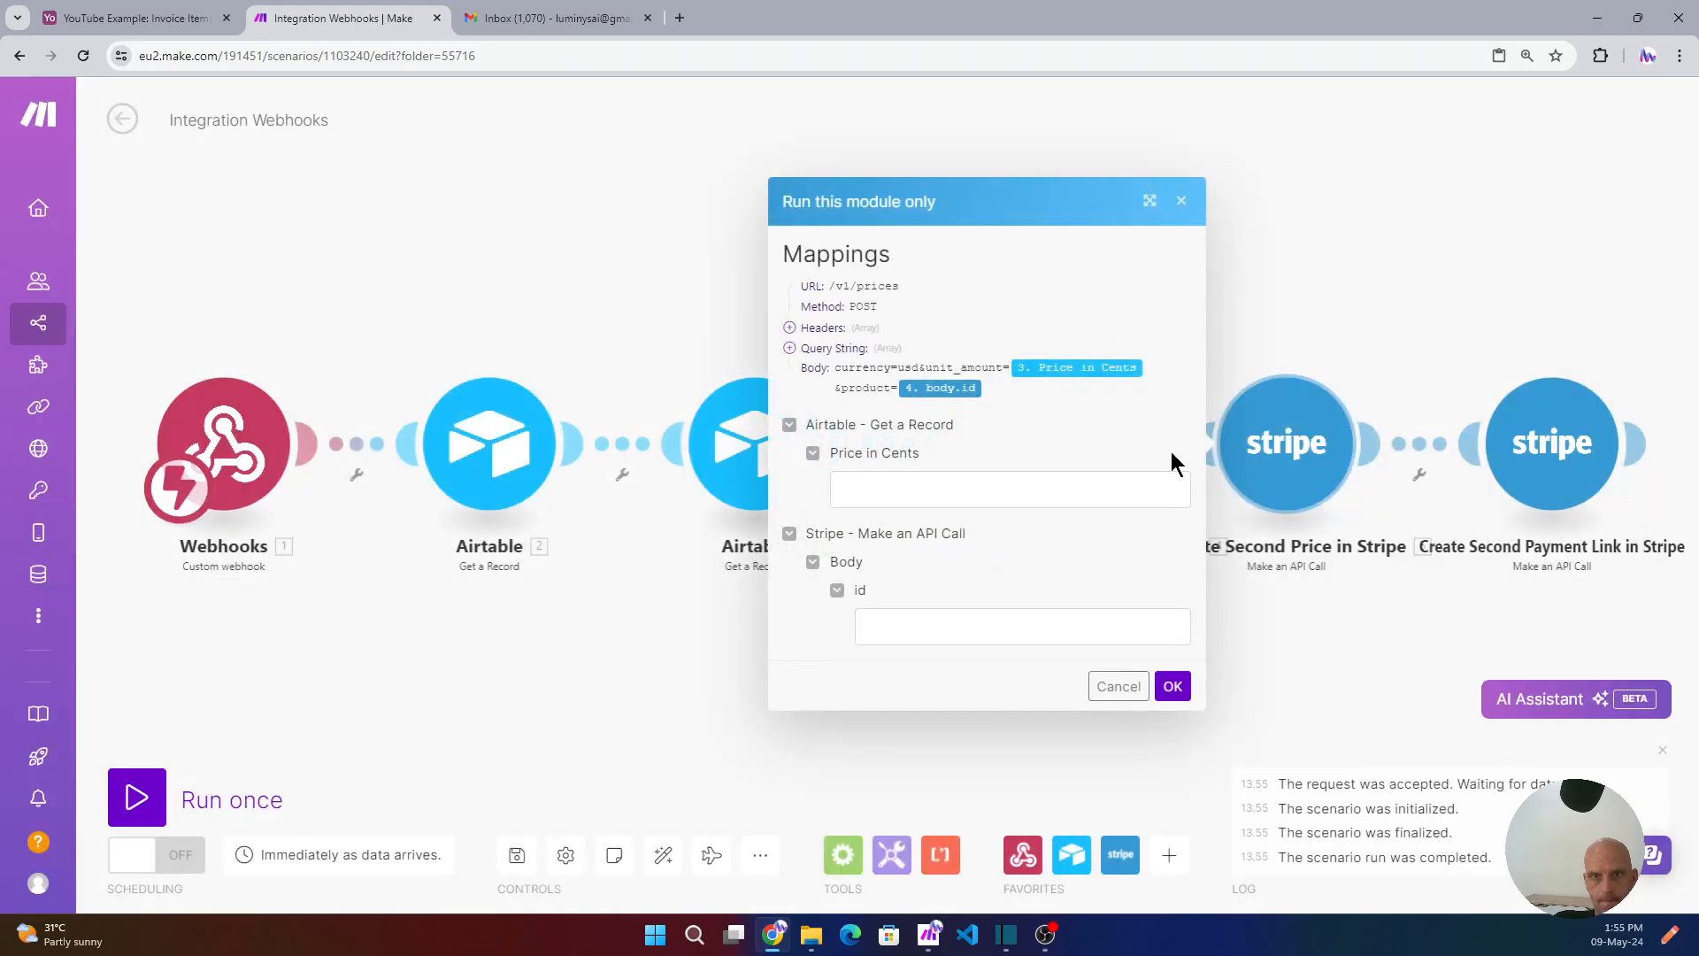
click(856, 488)
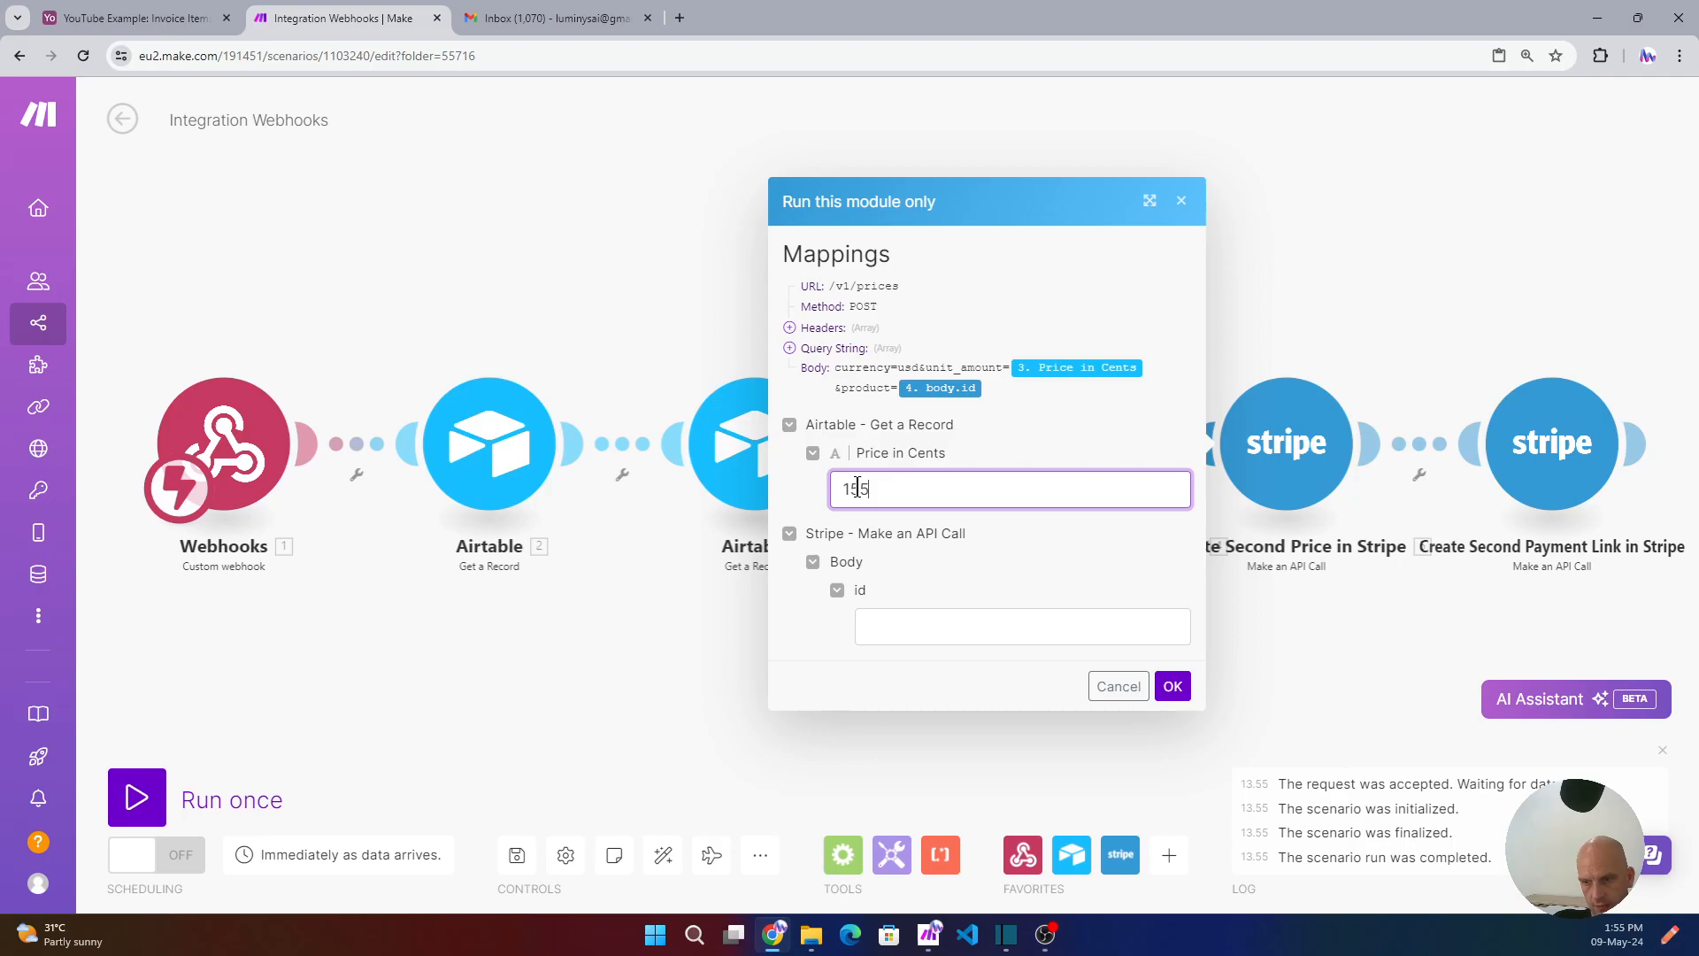
click(881, 622)
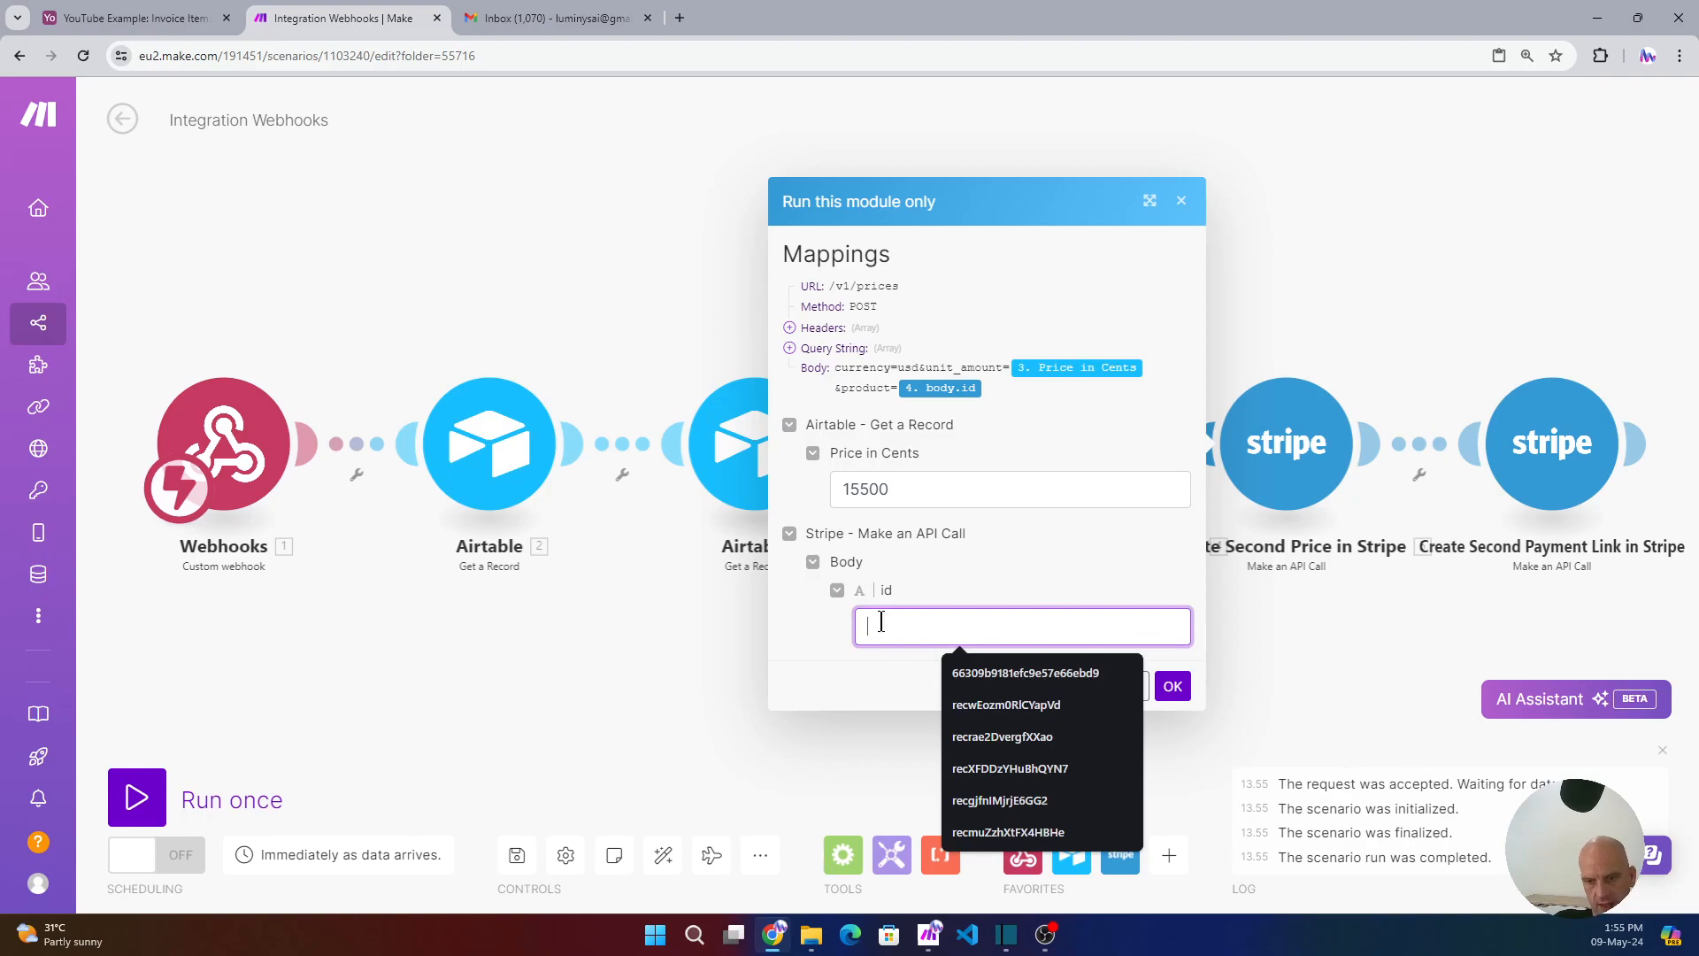
key(ctrl+v)
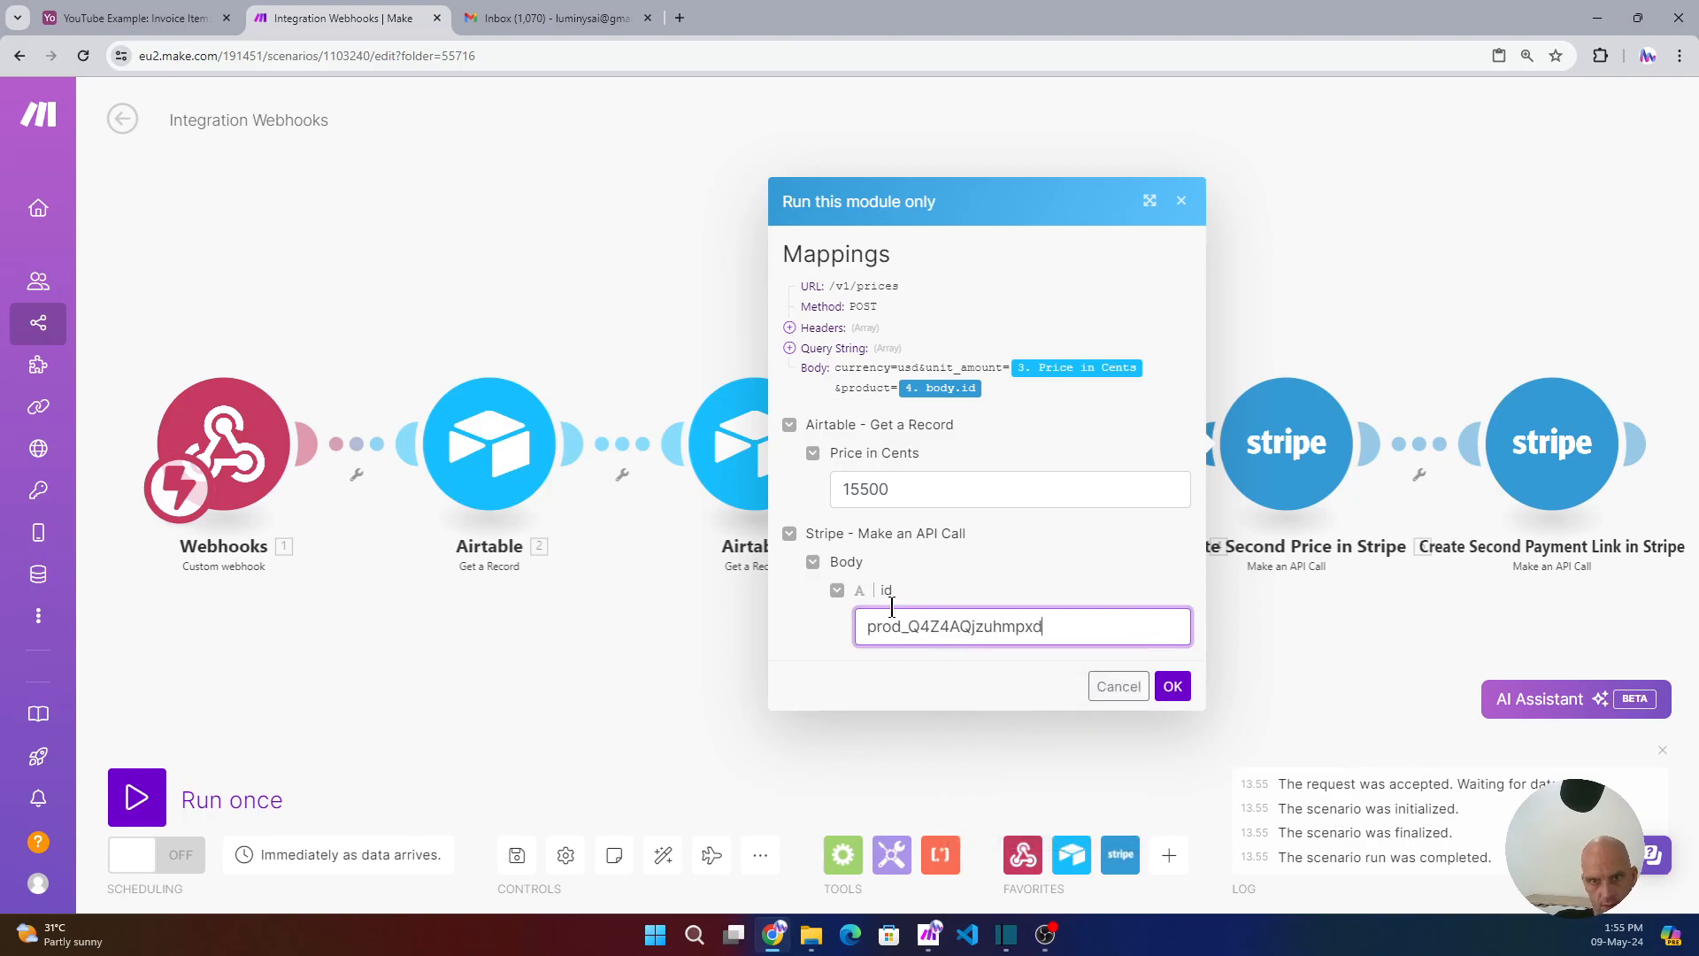
click(1173, 688)
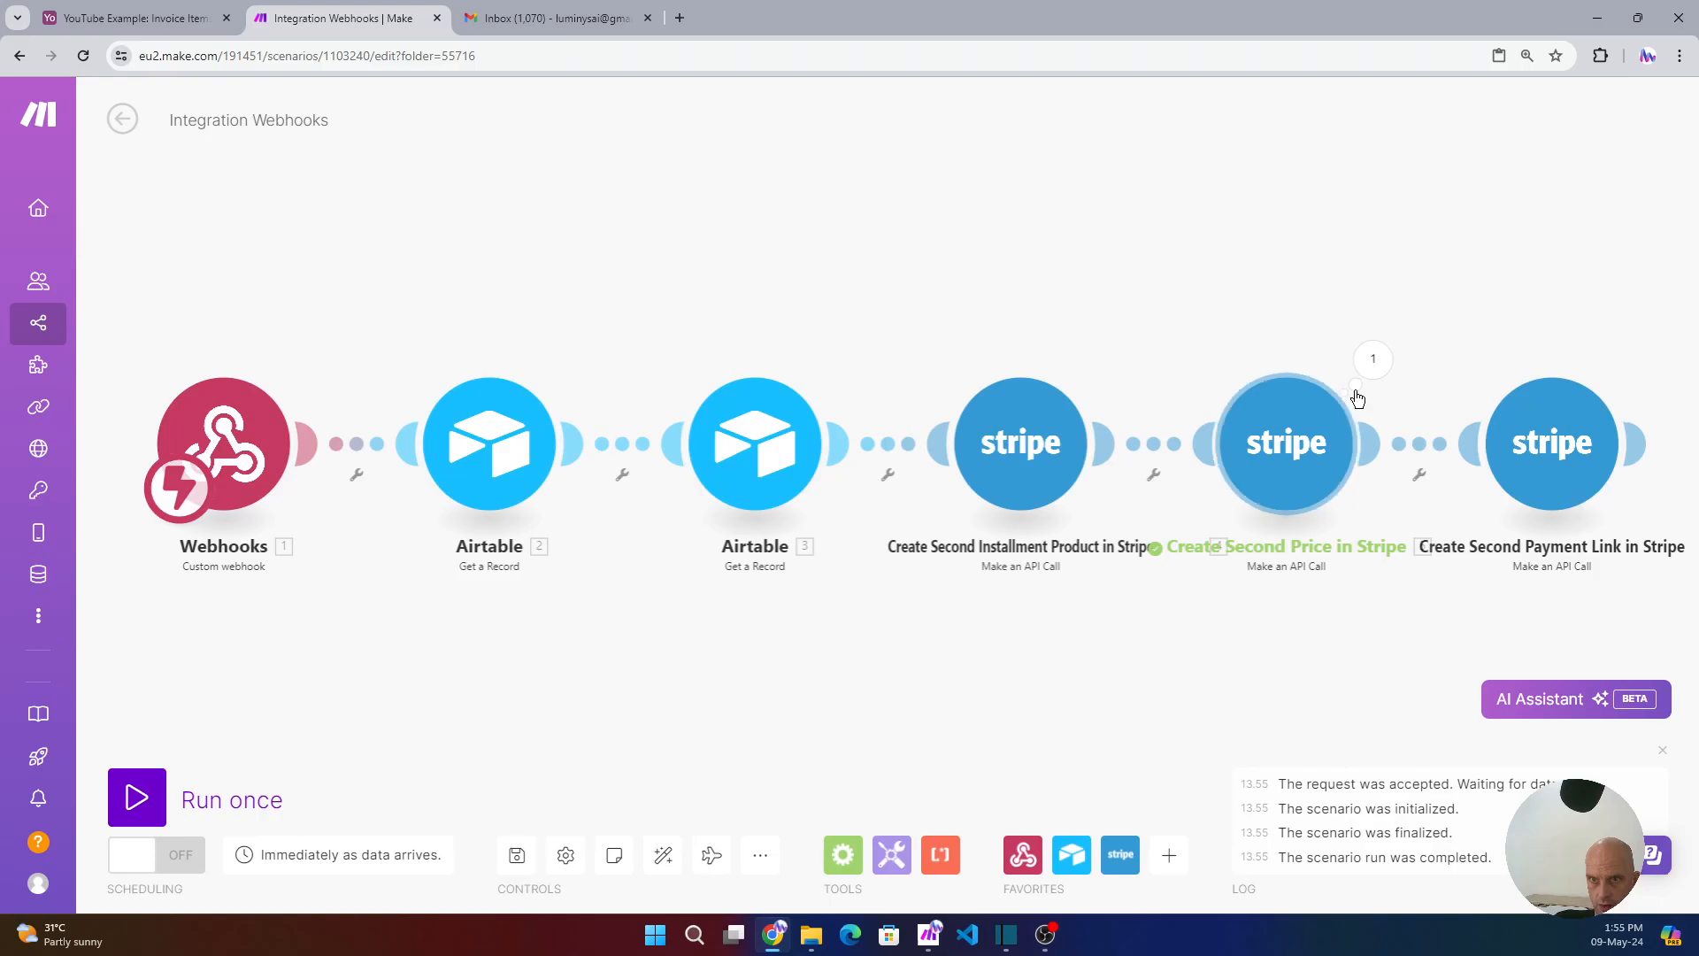
- Copy the new price id from the module's output body
click(1373, 361)
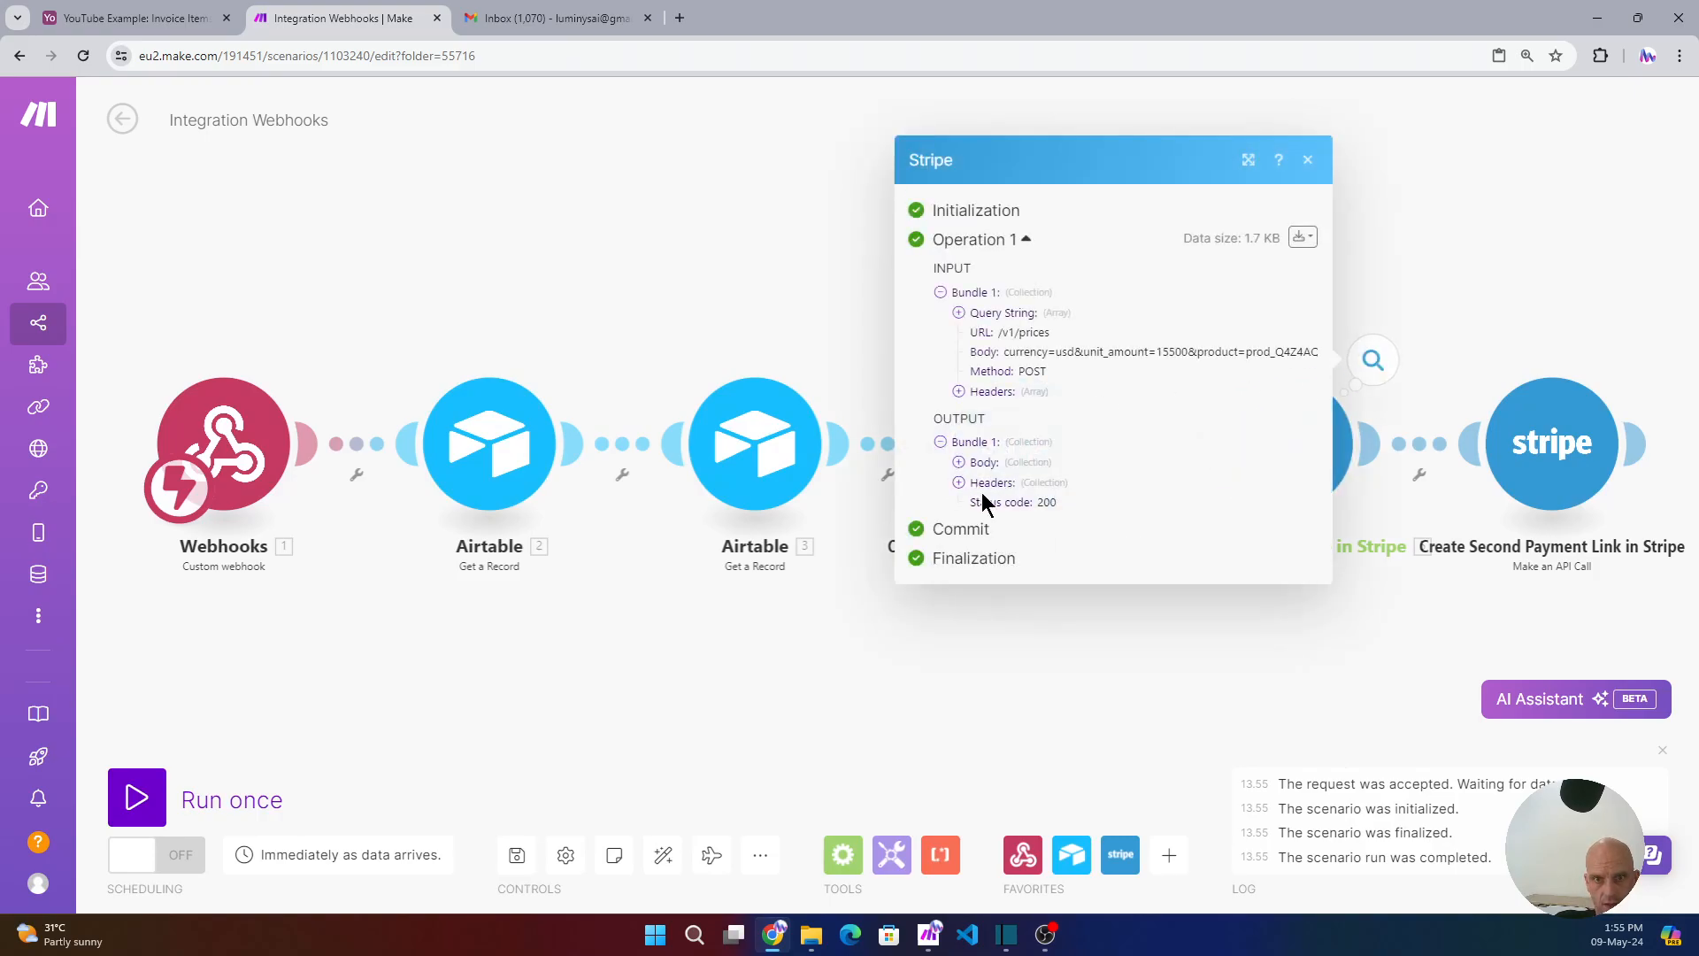
click(958, 463)
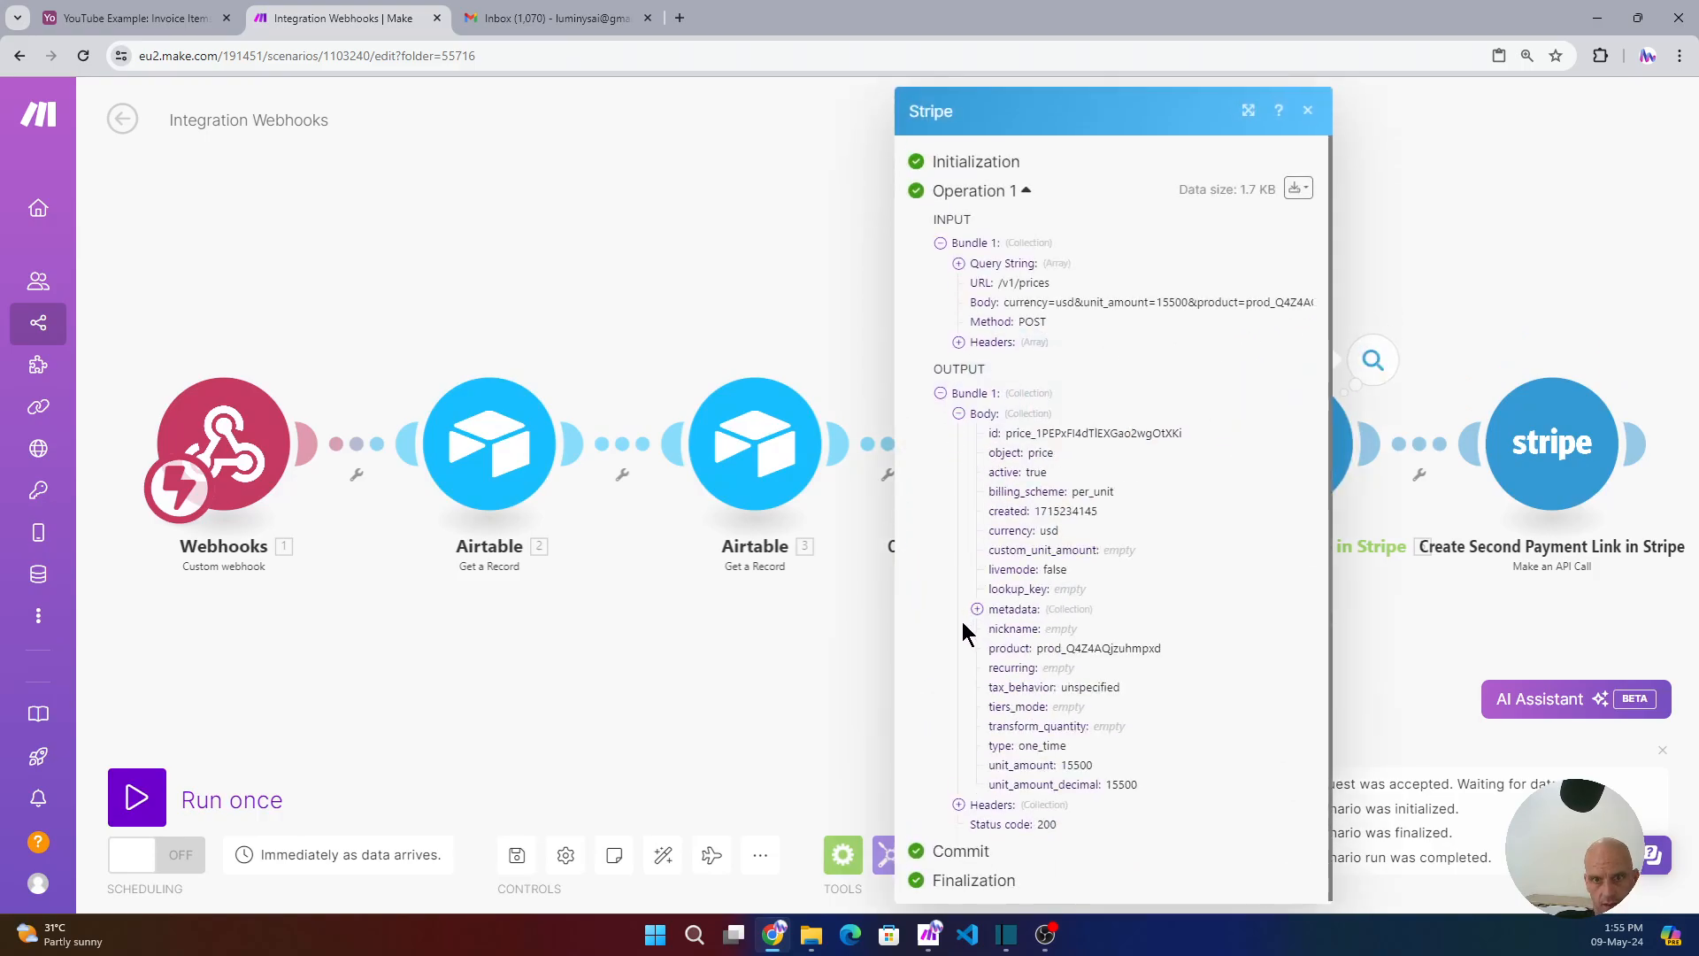
drag(1185, 433, 1004, 432)
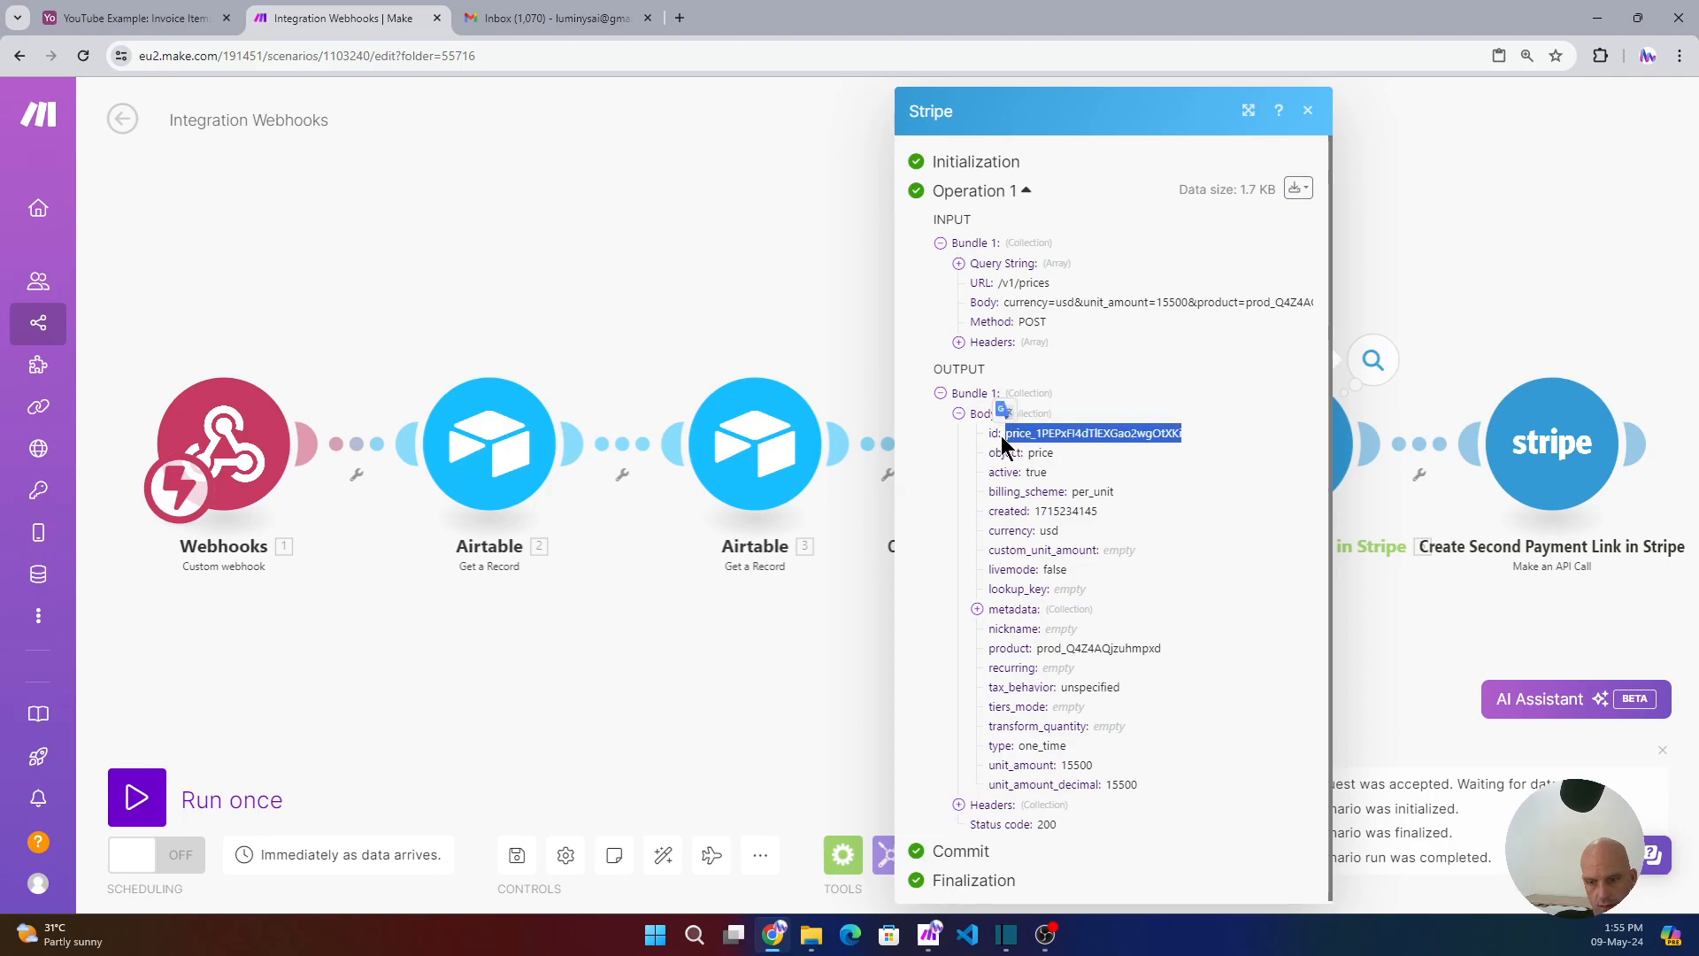
click(1492, 218)
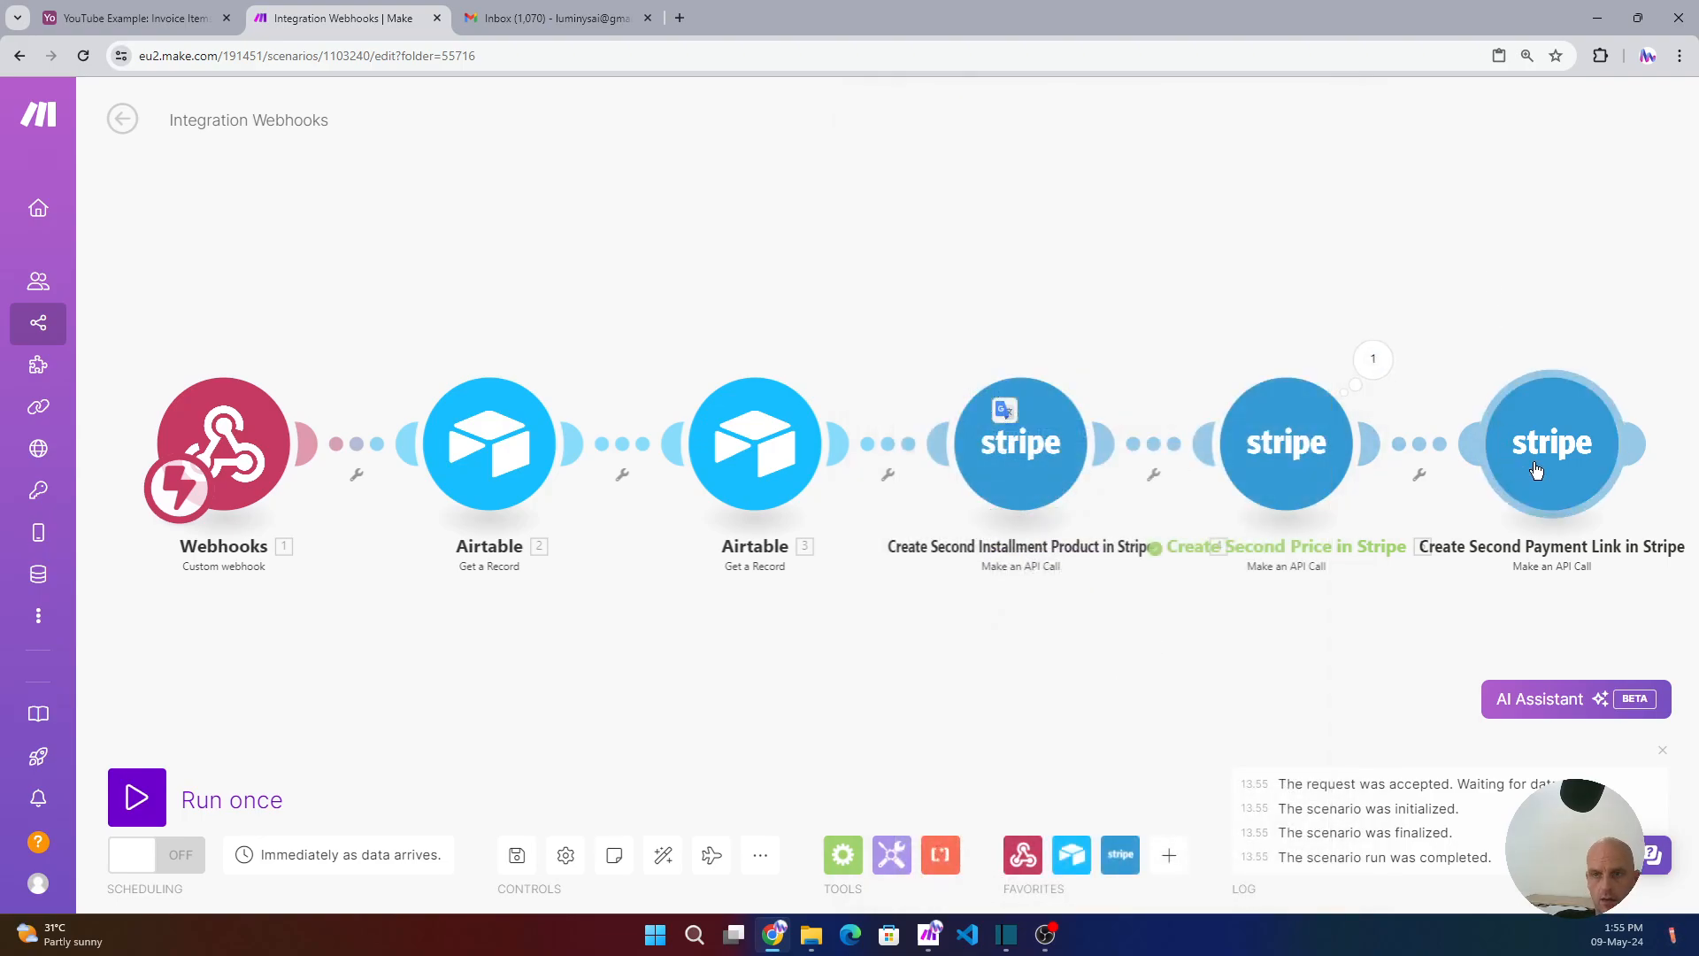
- Run the Create Second Payment Link module alone with quantity 1 and the pasted price id
click(1535, 469)
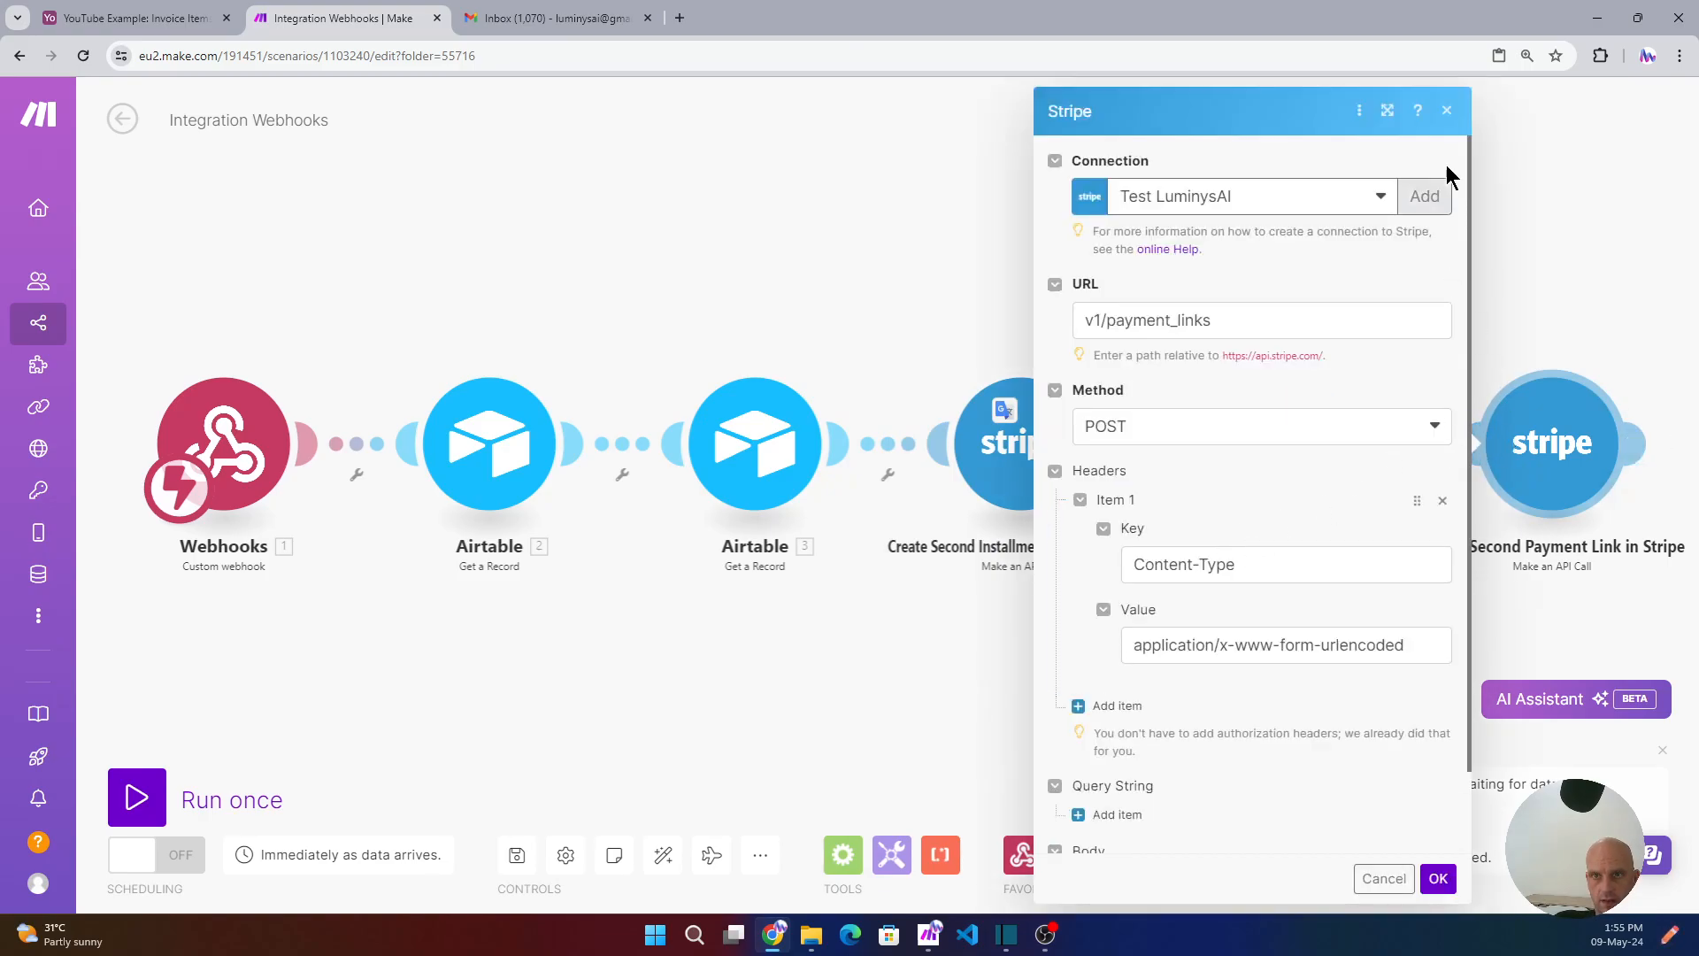
click(1450, 112)
right_click(1544, 455)
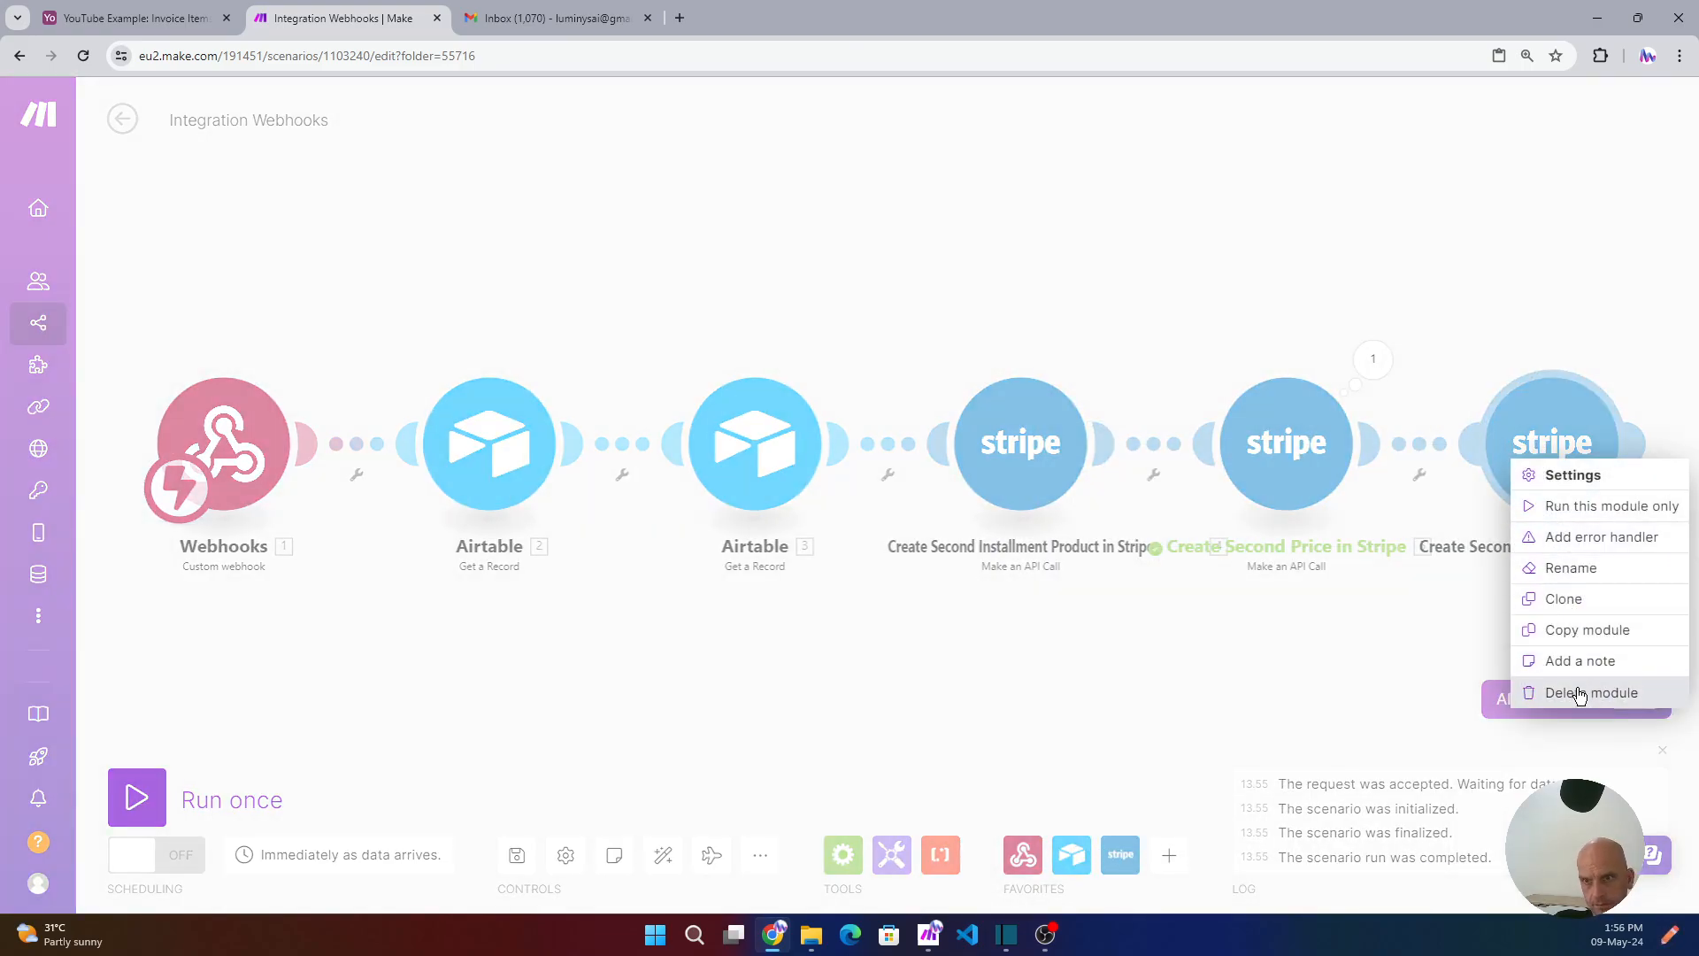
click(1560, 506)
click(1114, 494)
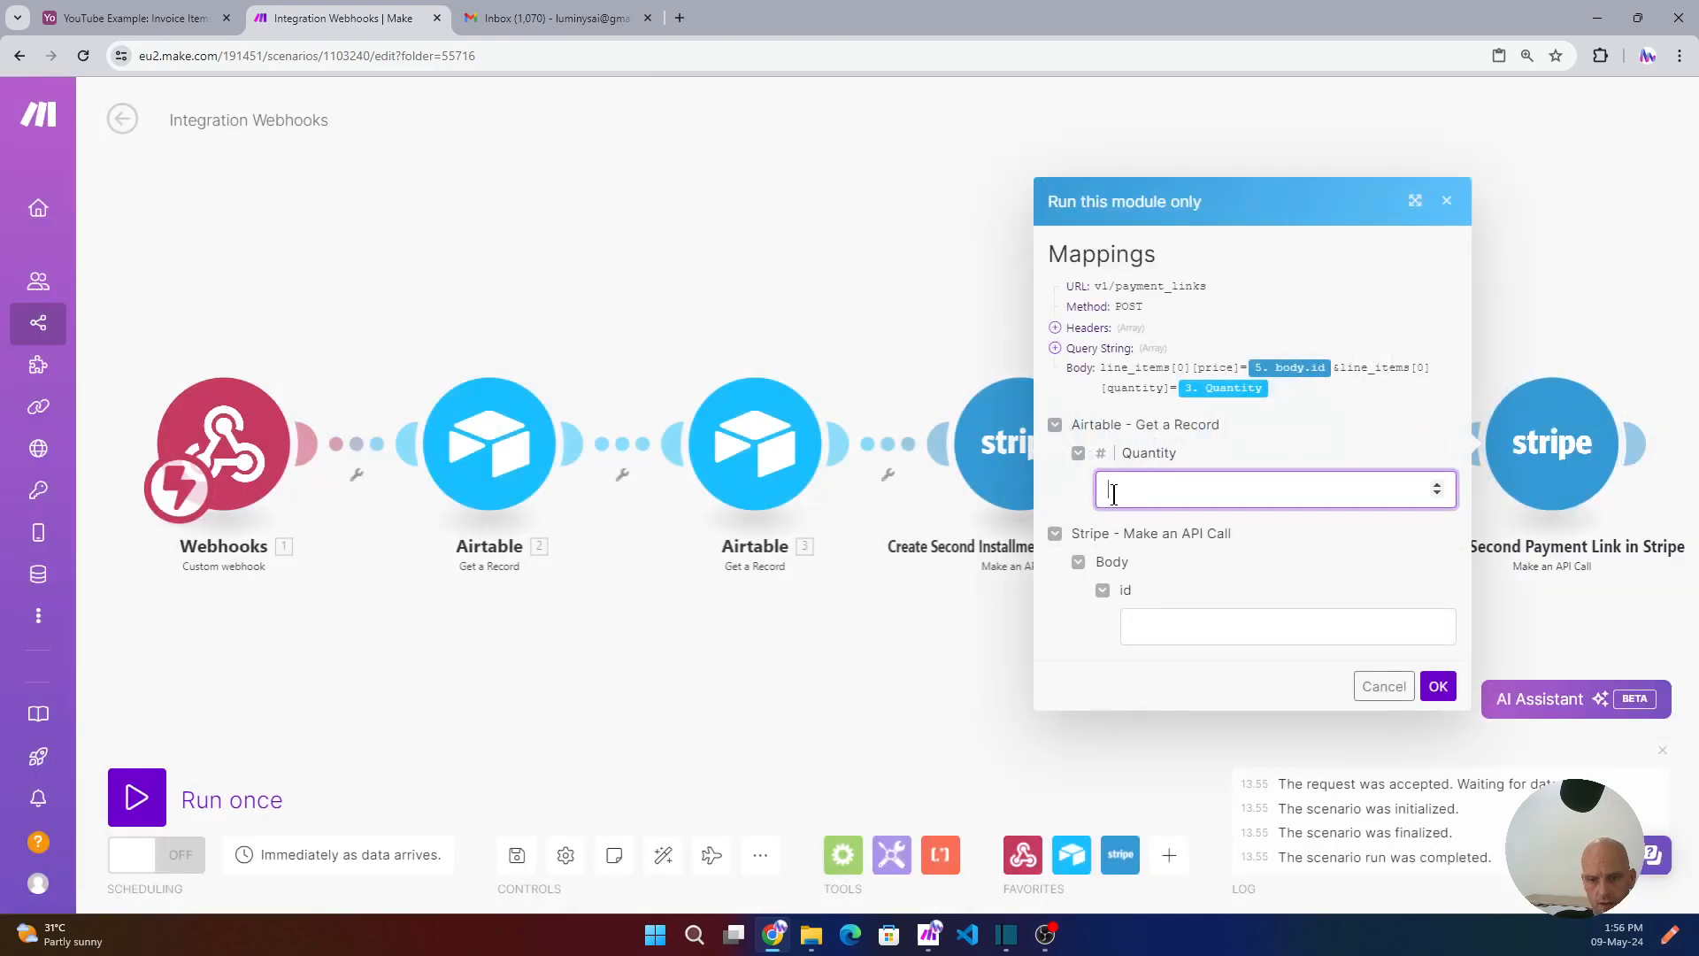
text(1)
click(1165, 624)
text(price_1PEPxFI4dTIEXGao2wgOtXKi)
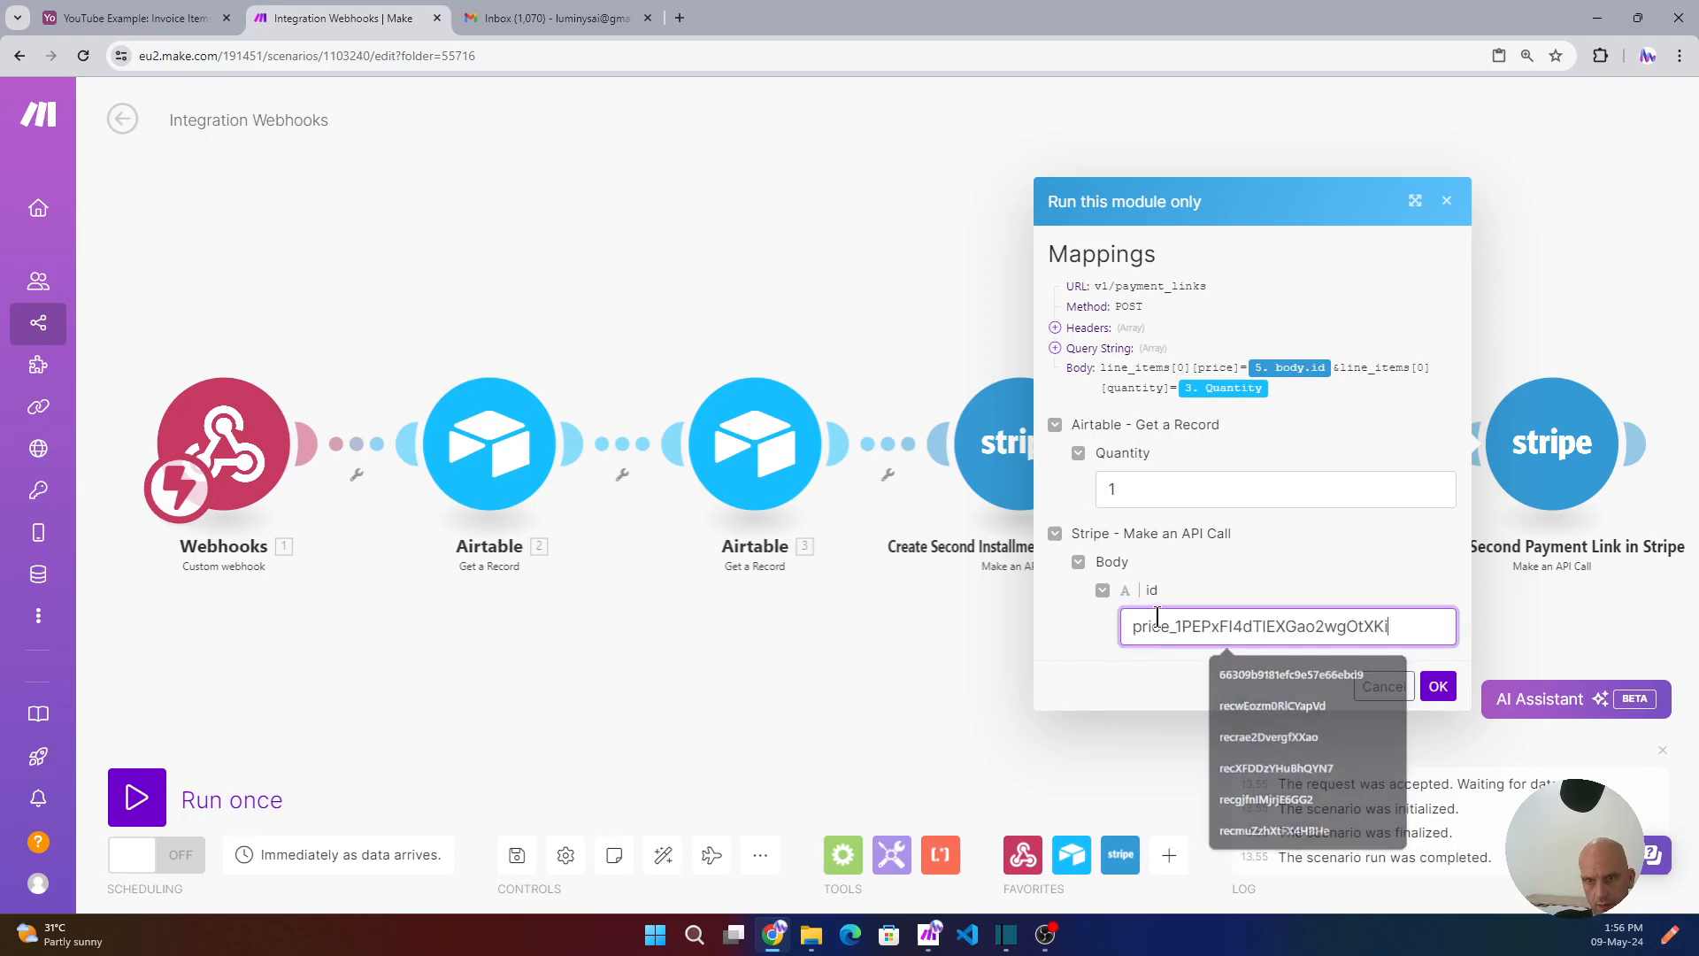
click(1438, 686)
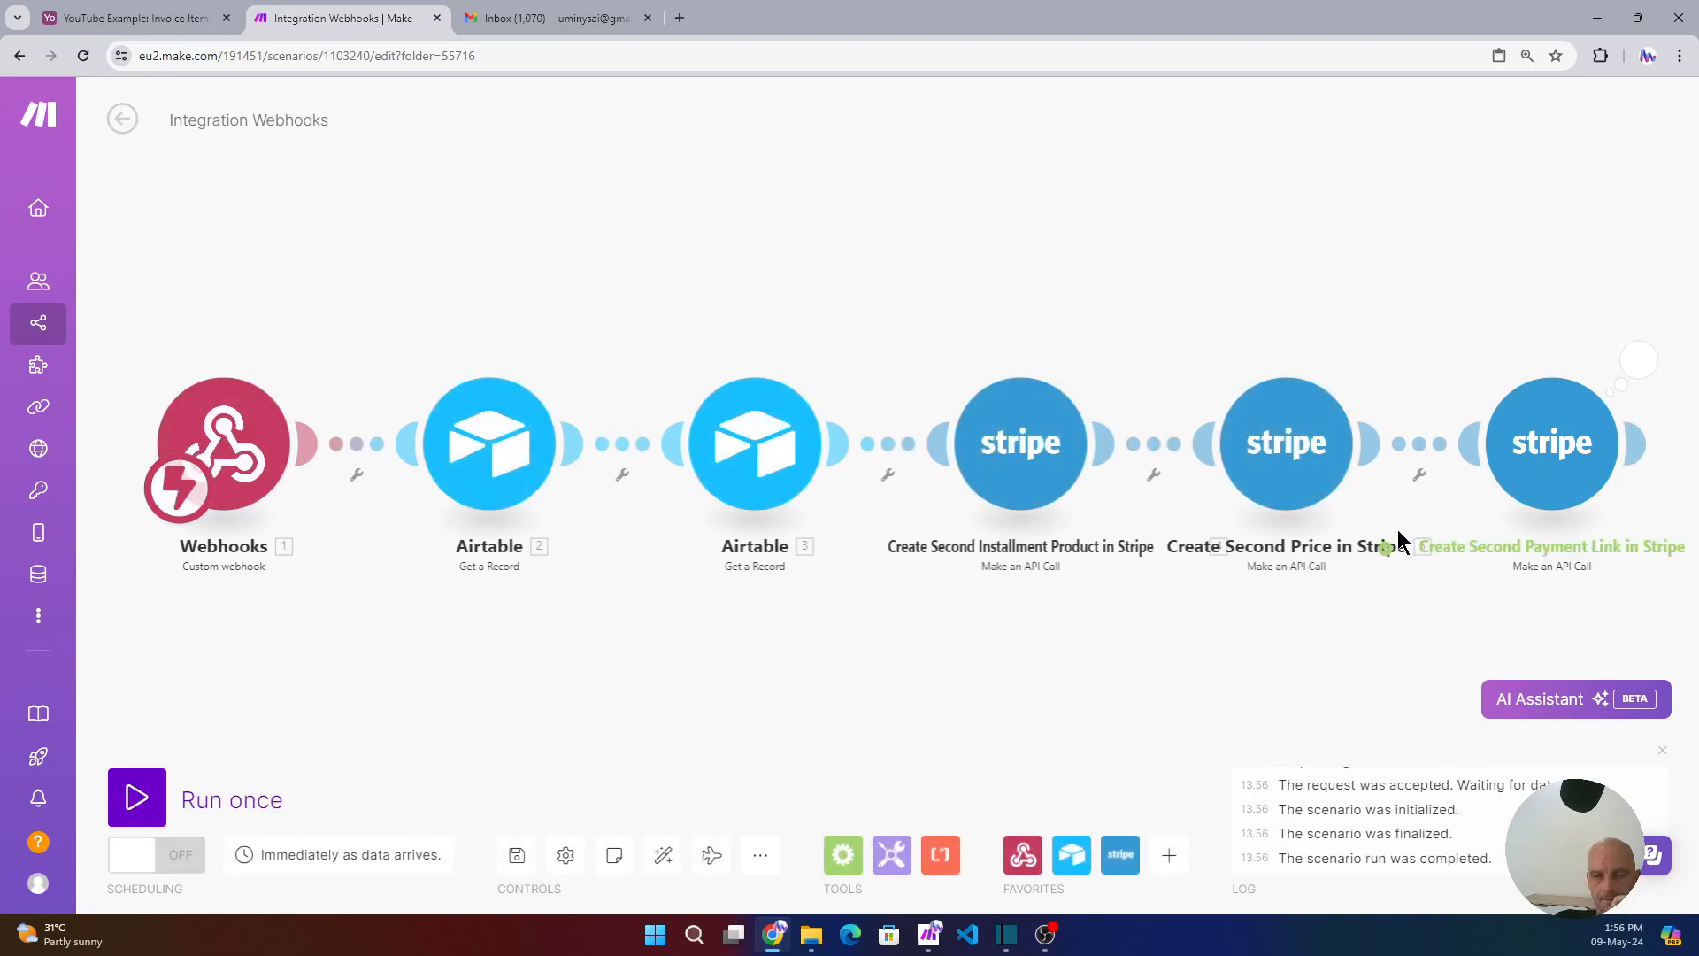
- Copy the buy.stripe.com payment link URL from the module's output body
click(1637, 361)
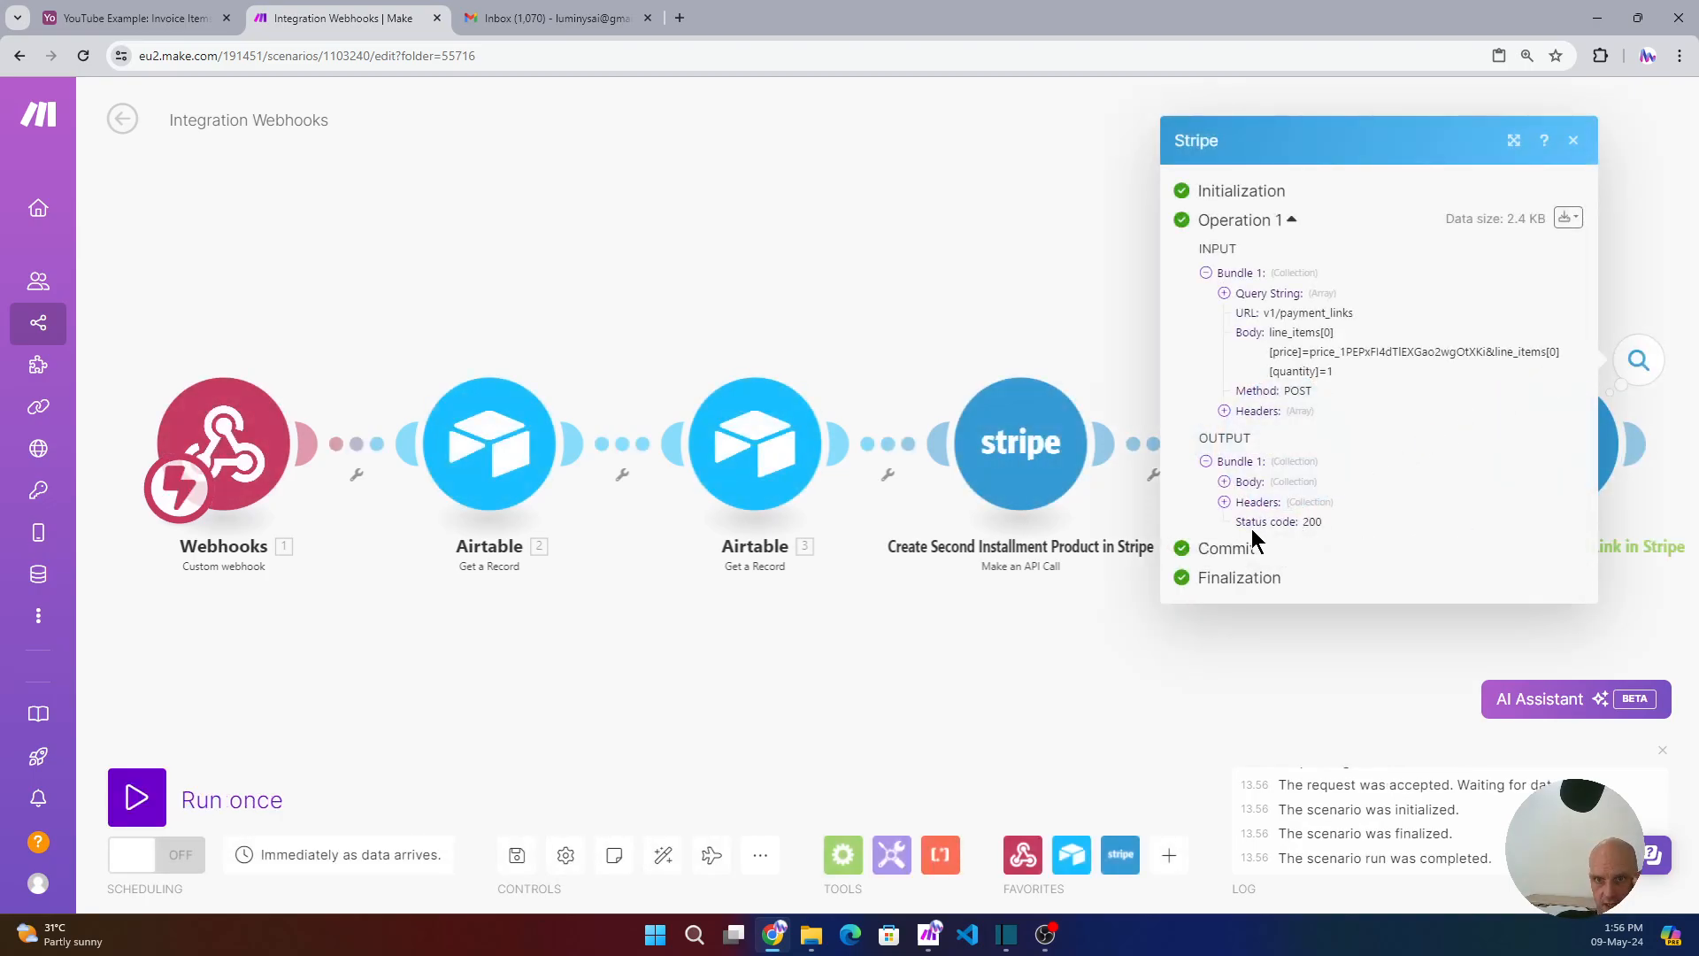
click(1225, 482)
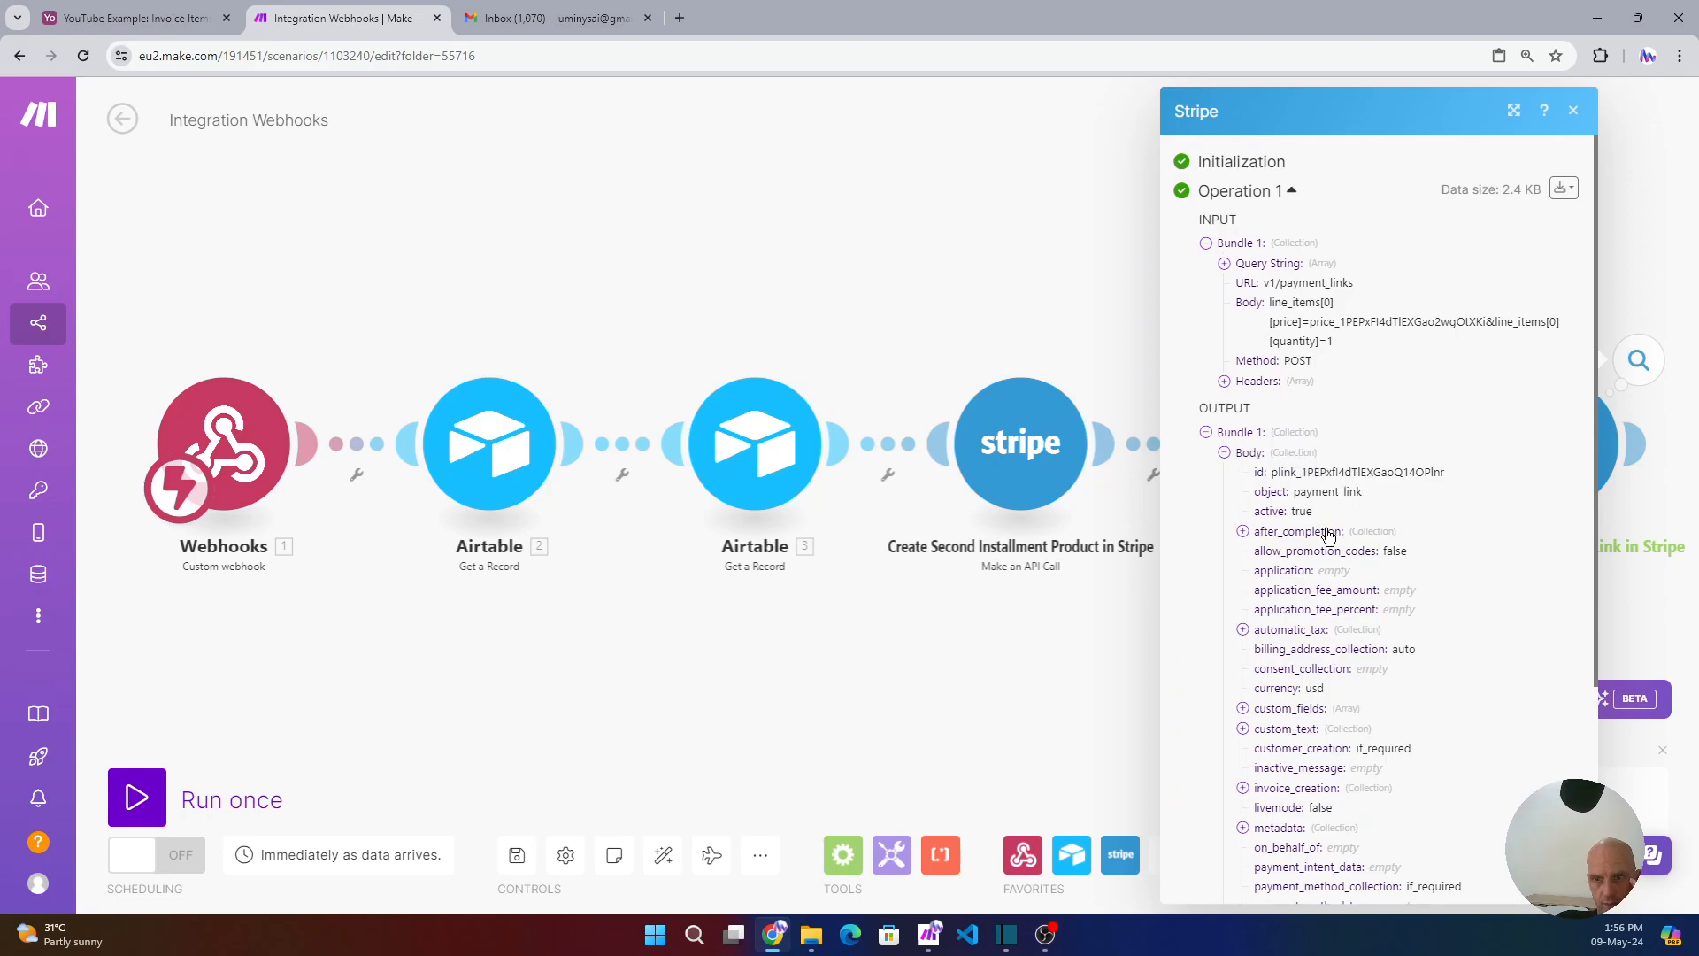
scroll(1328, 533, down, 1)
scroll(1325, 532, down, 2)
scroll(1328, 534, down, 1)
double_click(1490, 780)
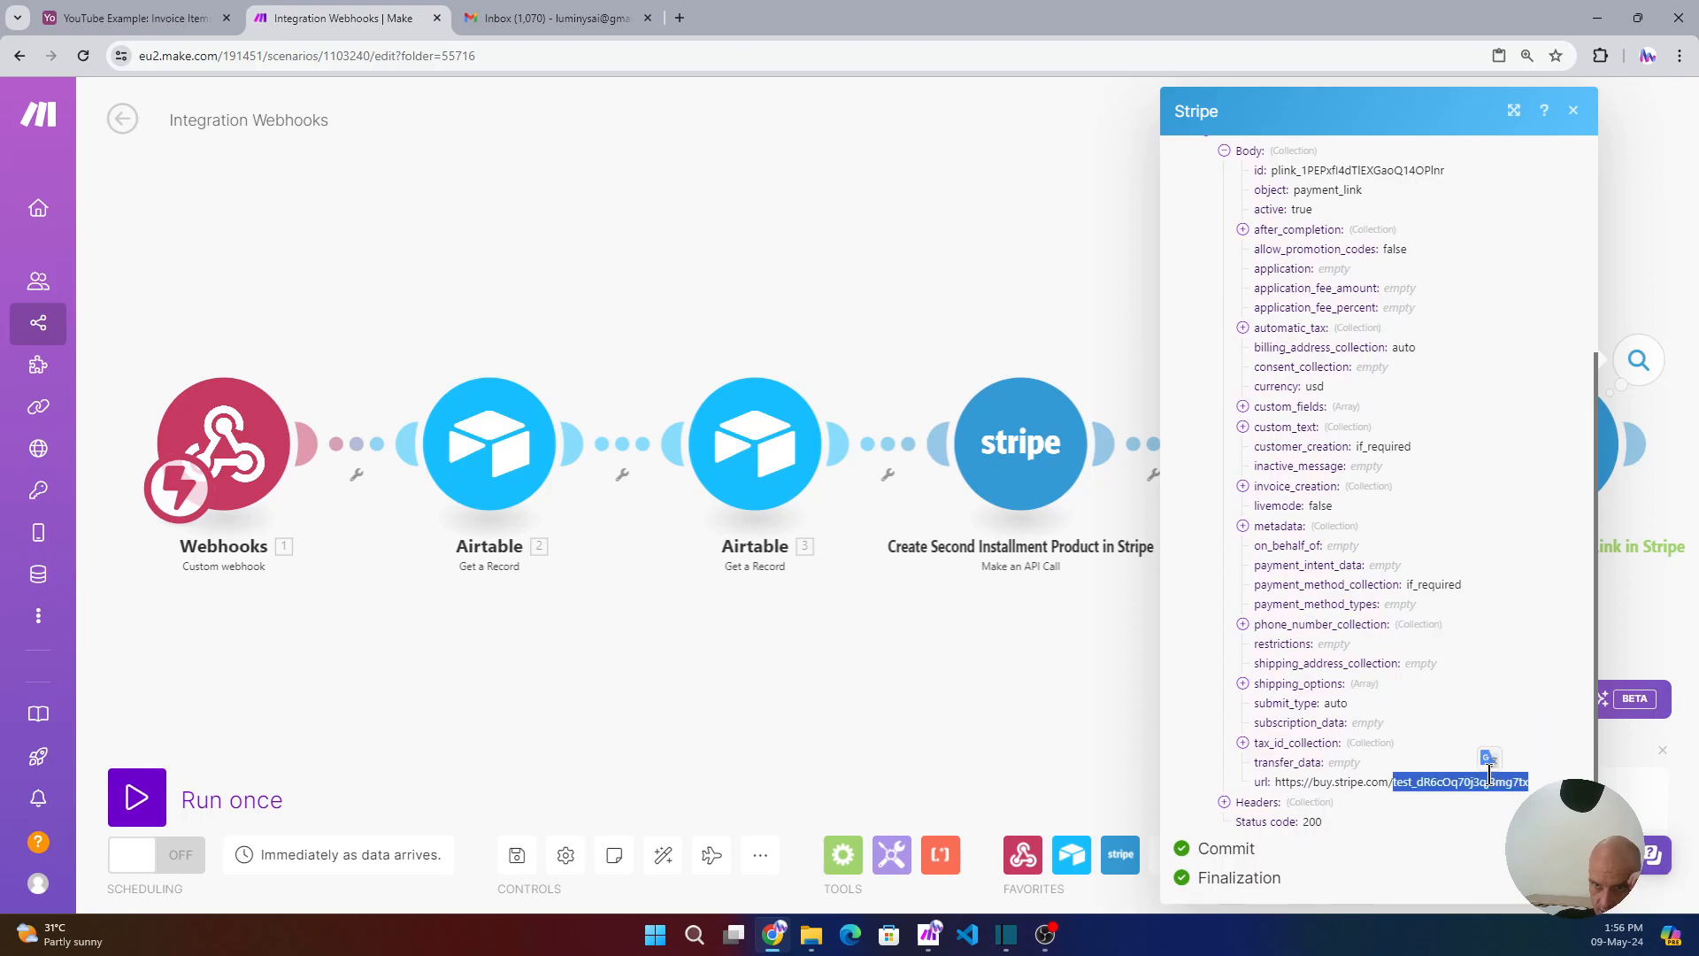
drag(1527, 785, 1267, 793)
key(ctrl+c)
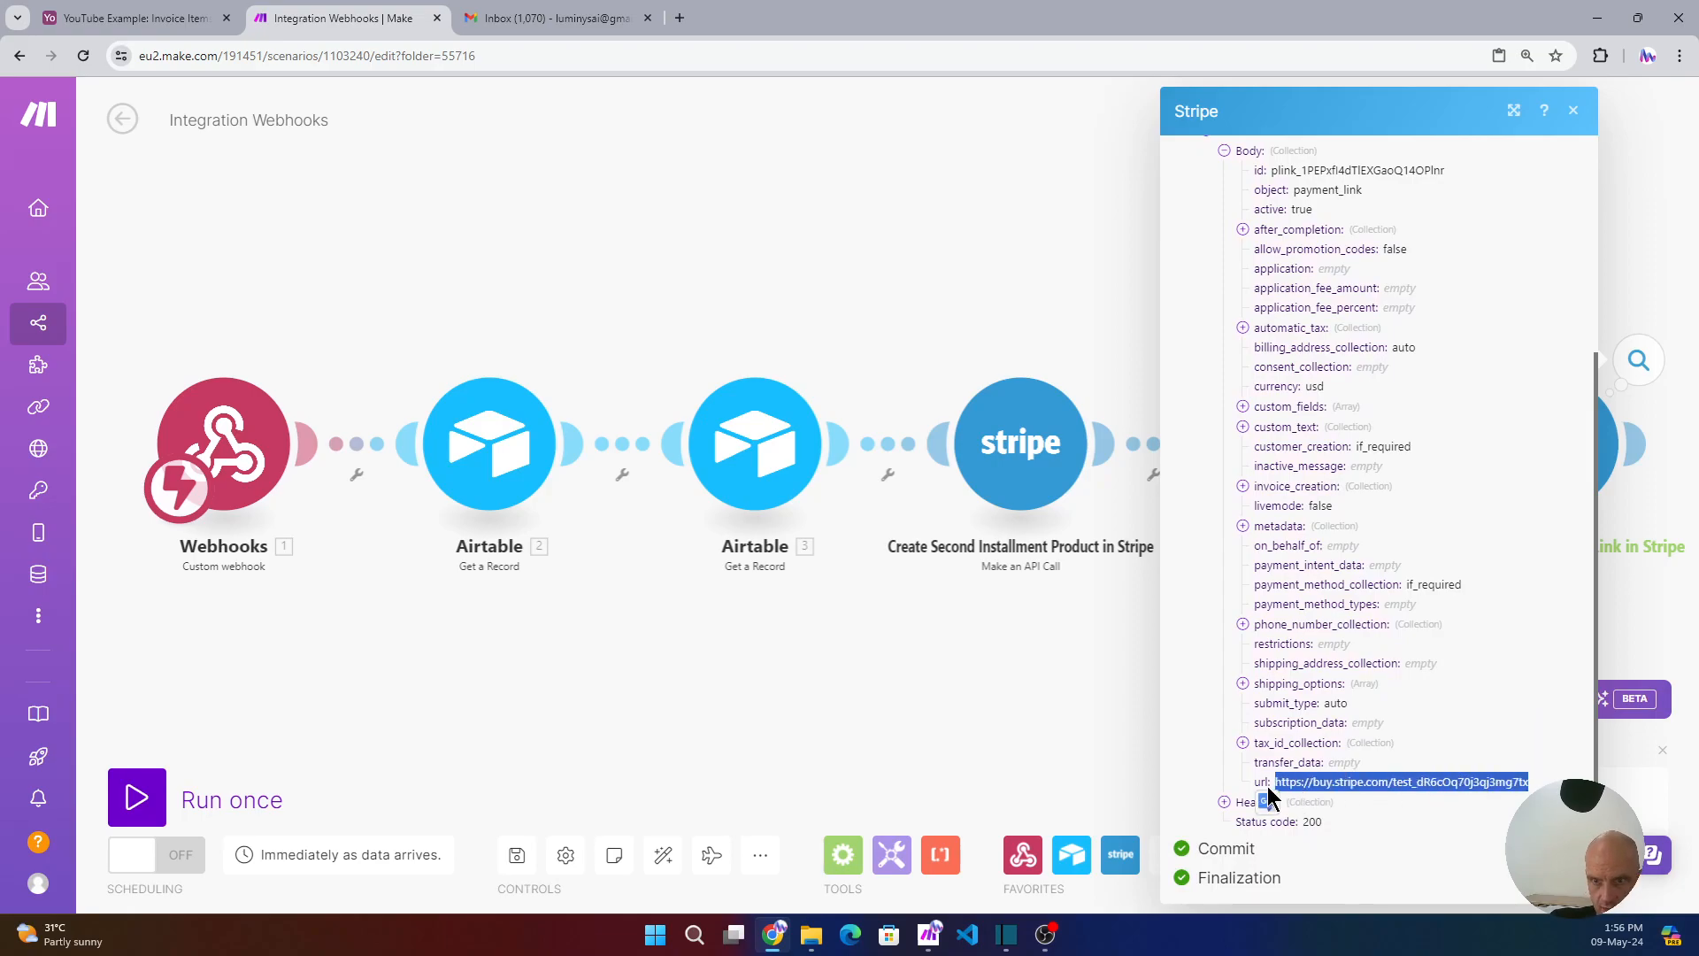
- Load the payment link in a new tab, confirm the $155.00 Item 2 checkout, and return to Make
click(680, 19)
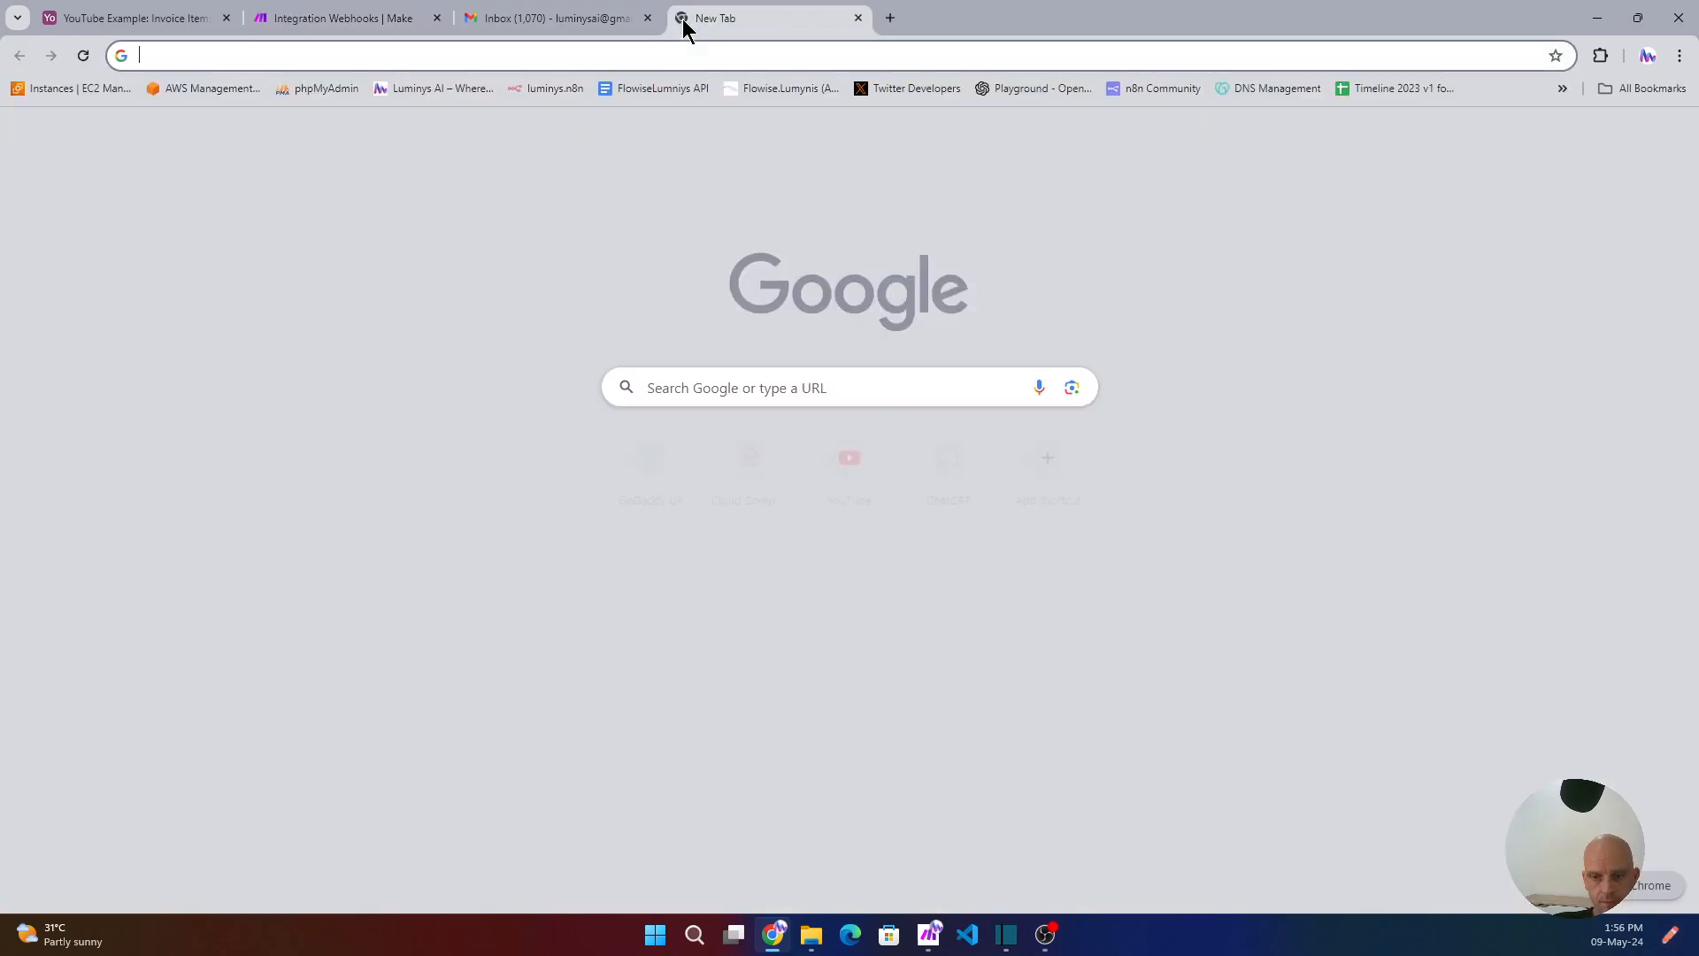
key(ctrl+v)
key(Return)
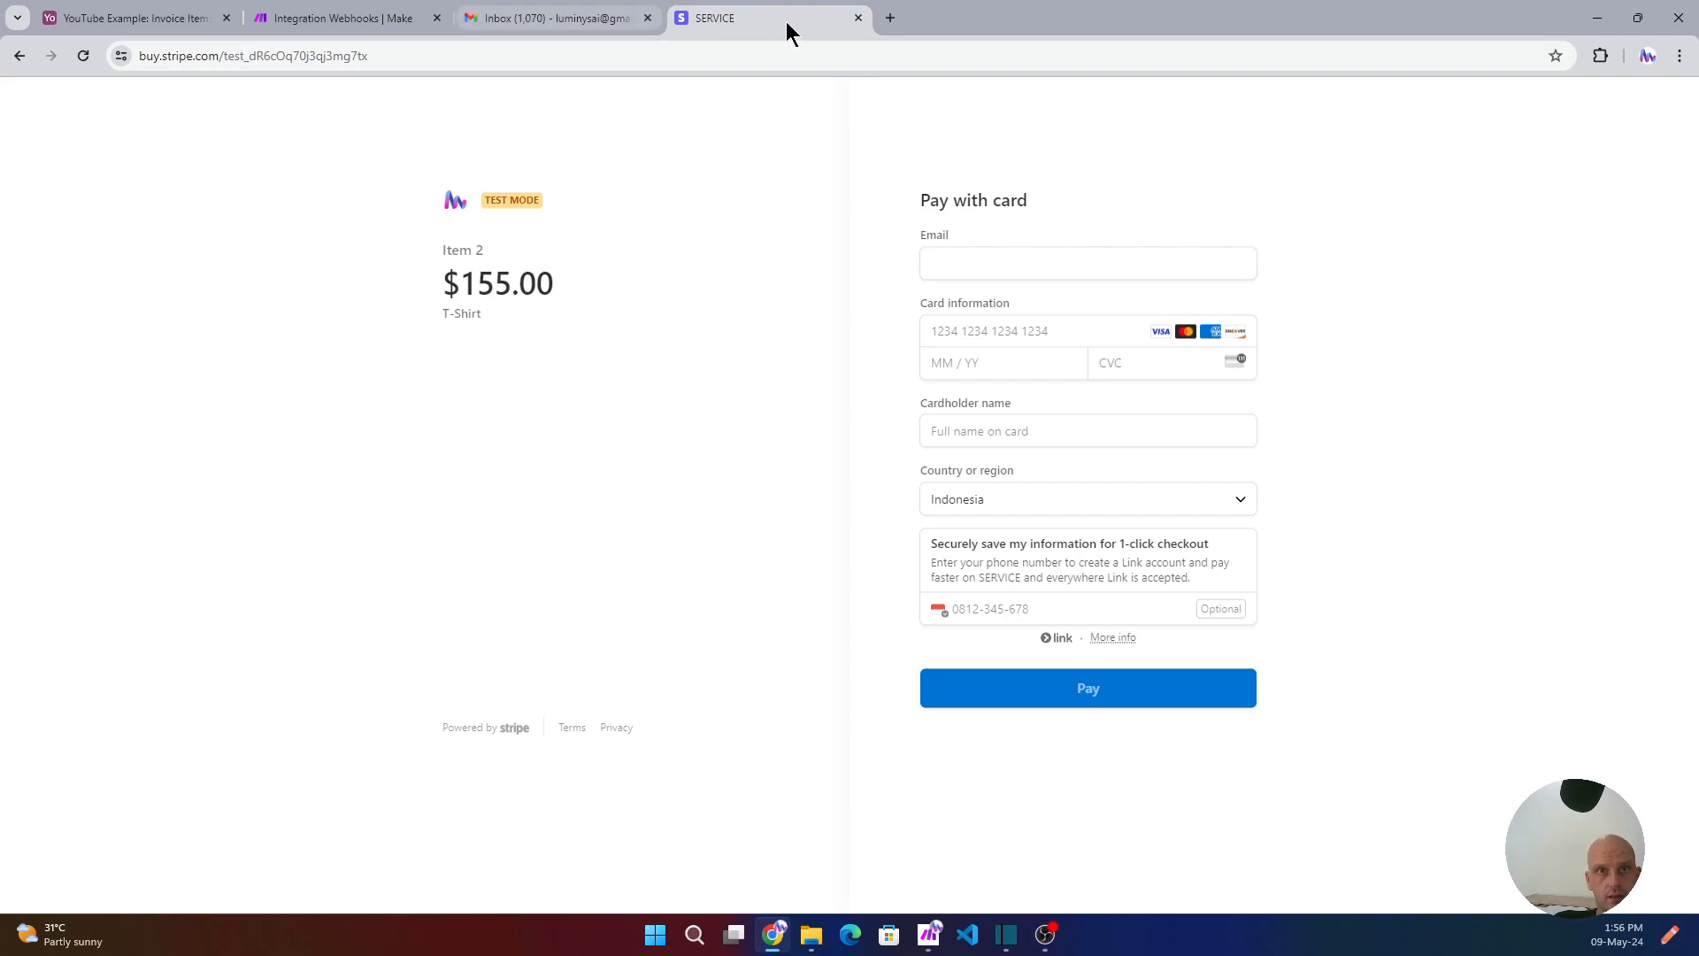
click(358, 32)
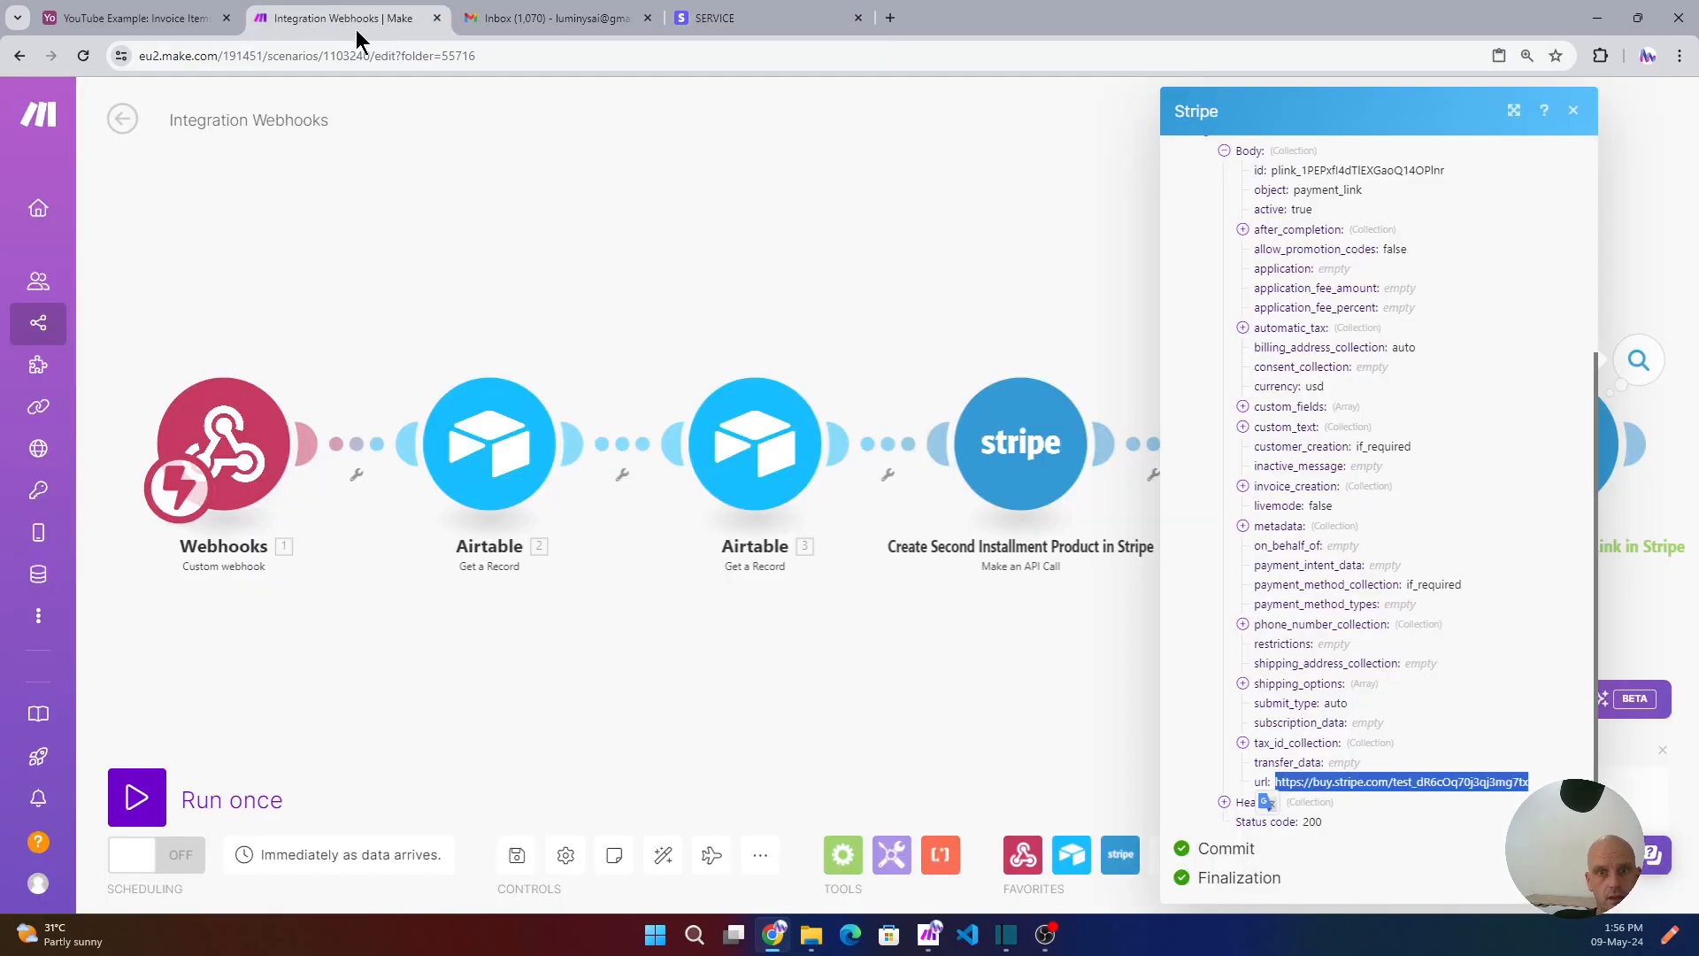
- Make room after the payment link step and pick Google Slides as the next app
click(1568, 111)
drag(1292, 298, 736, 283)
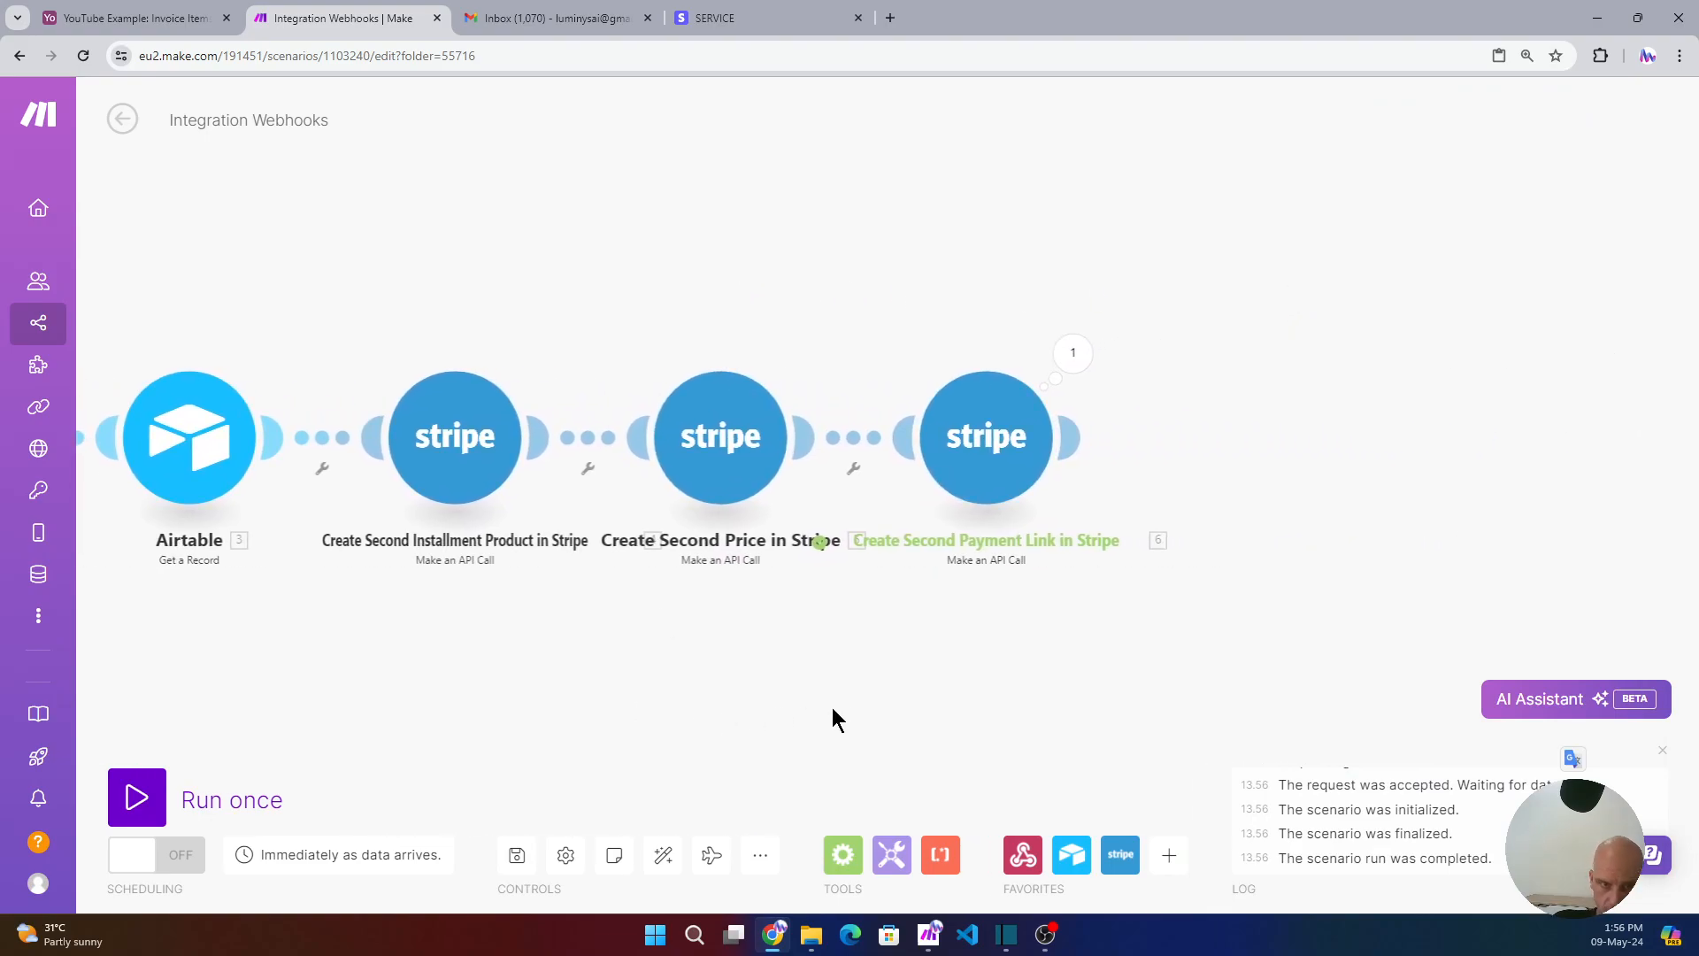
click(1166, 857)
text(googl)
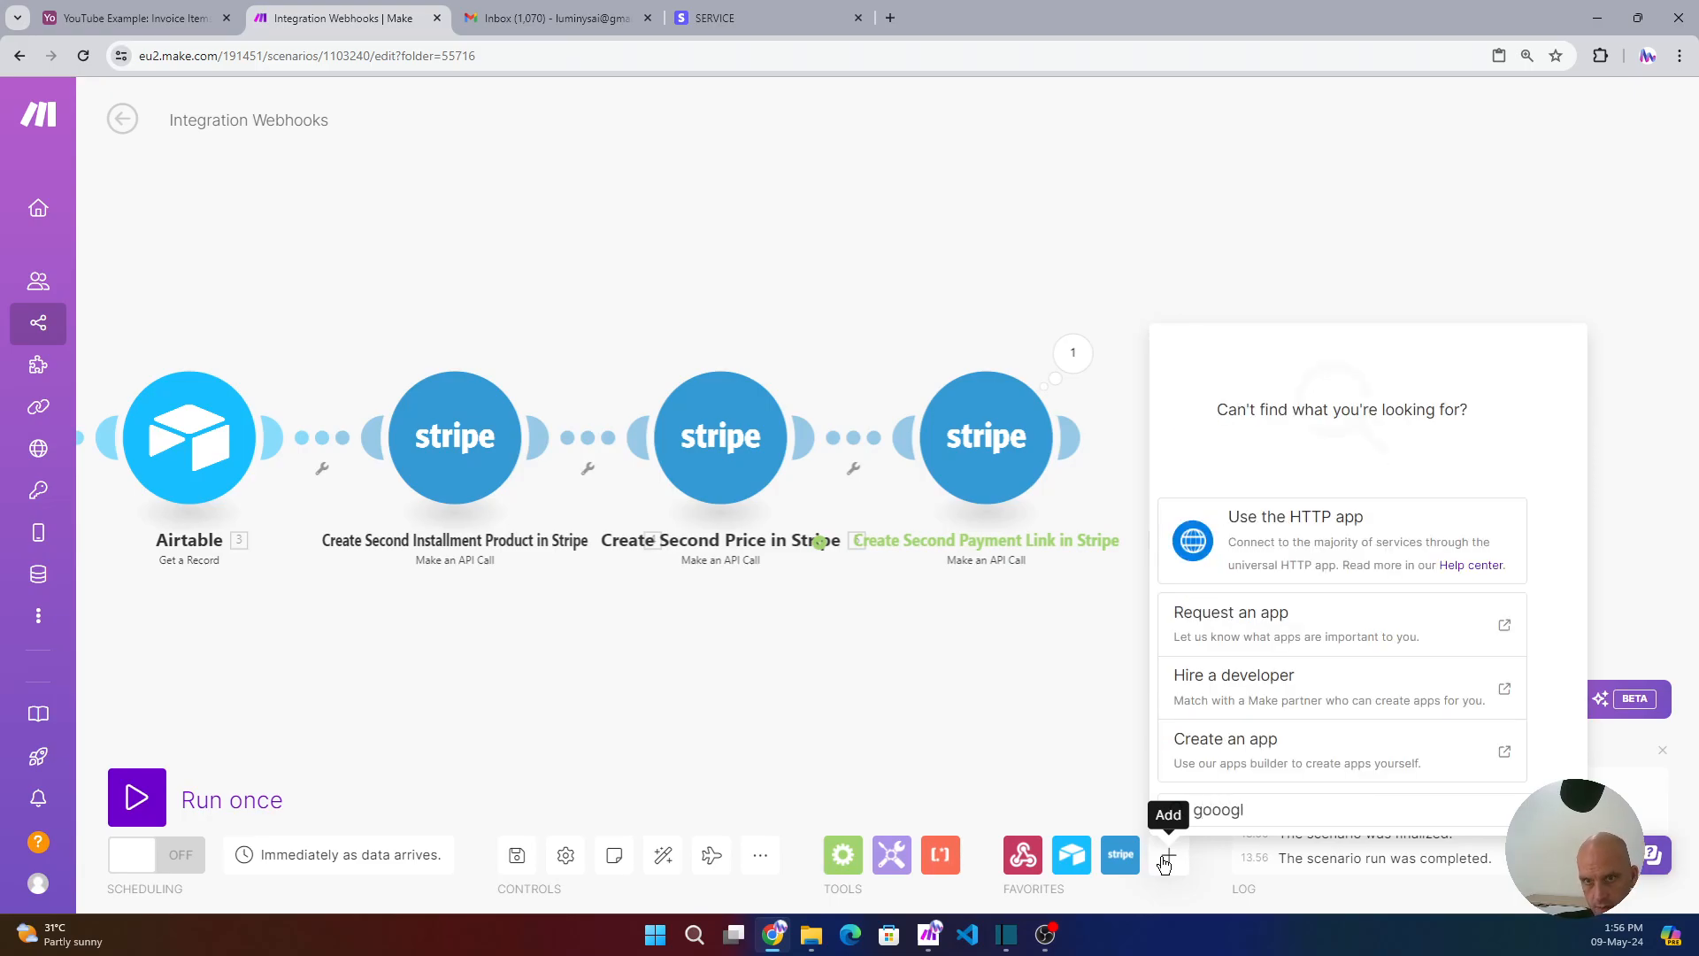
key(BackSpace)
key(BackSpace)
key(BackSpace)
key(BackSpace)
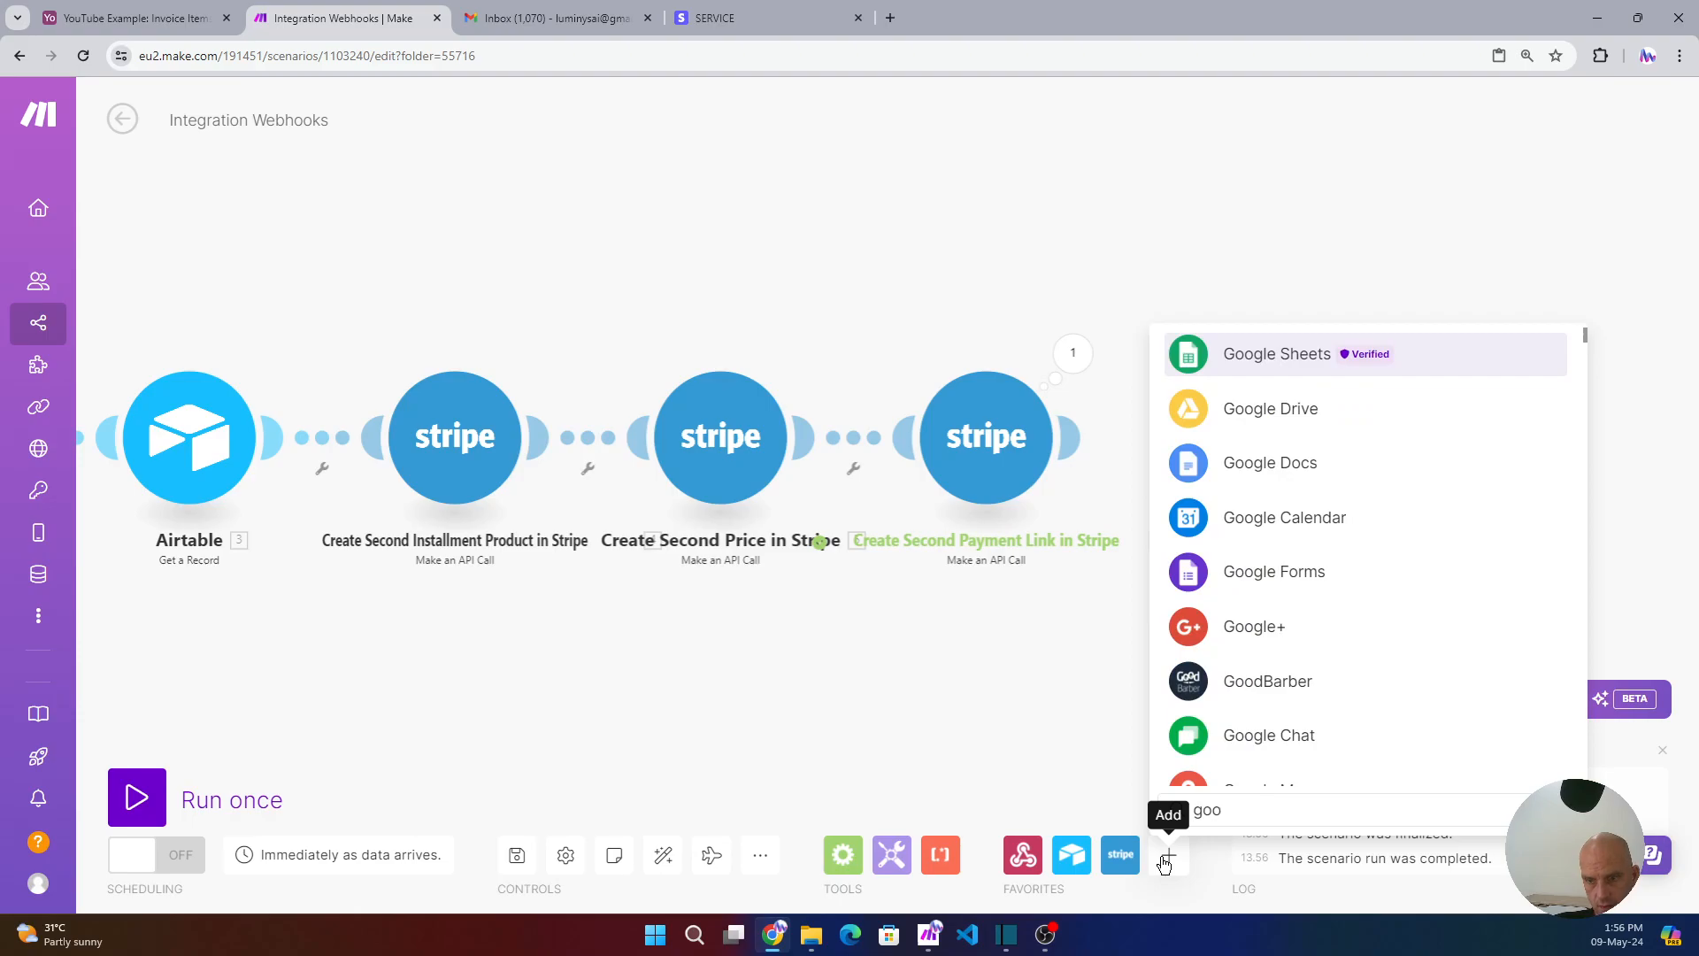
text(le slide)
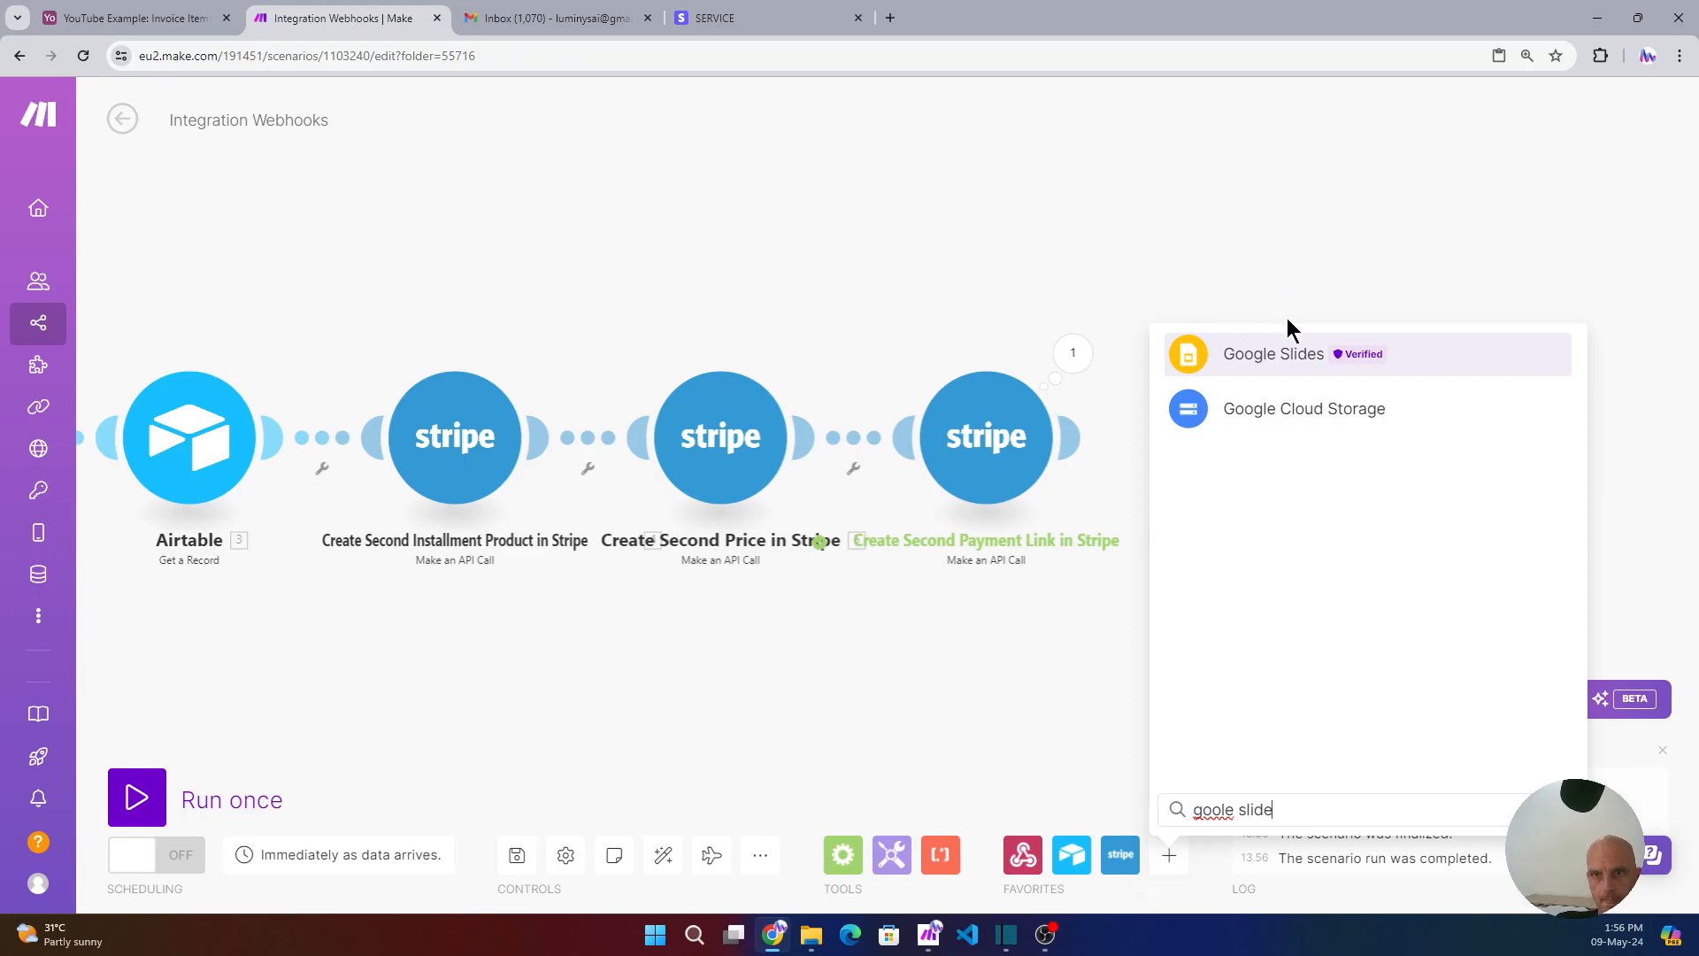
click(1292, 353)
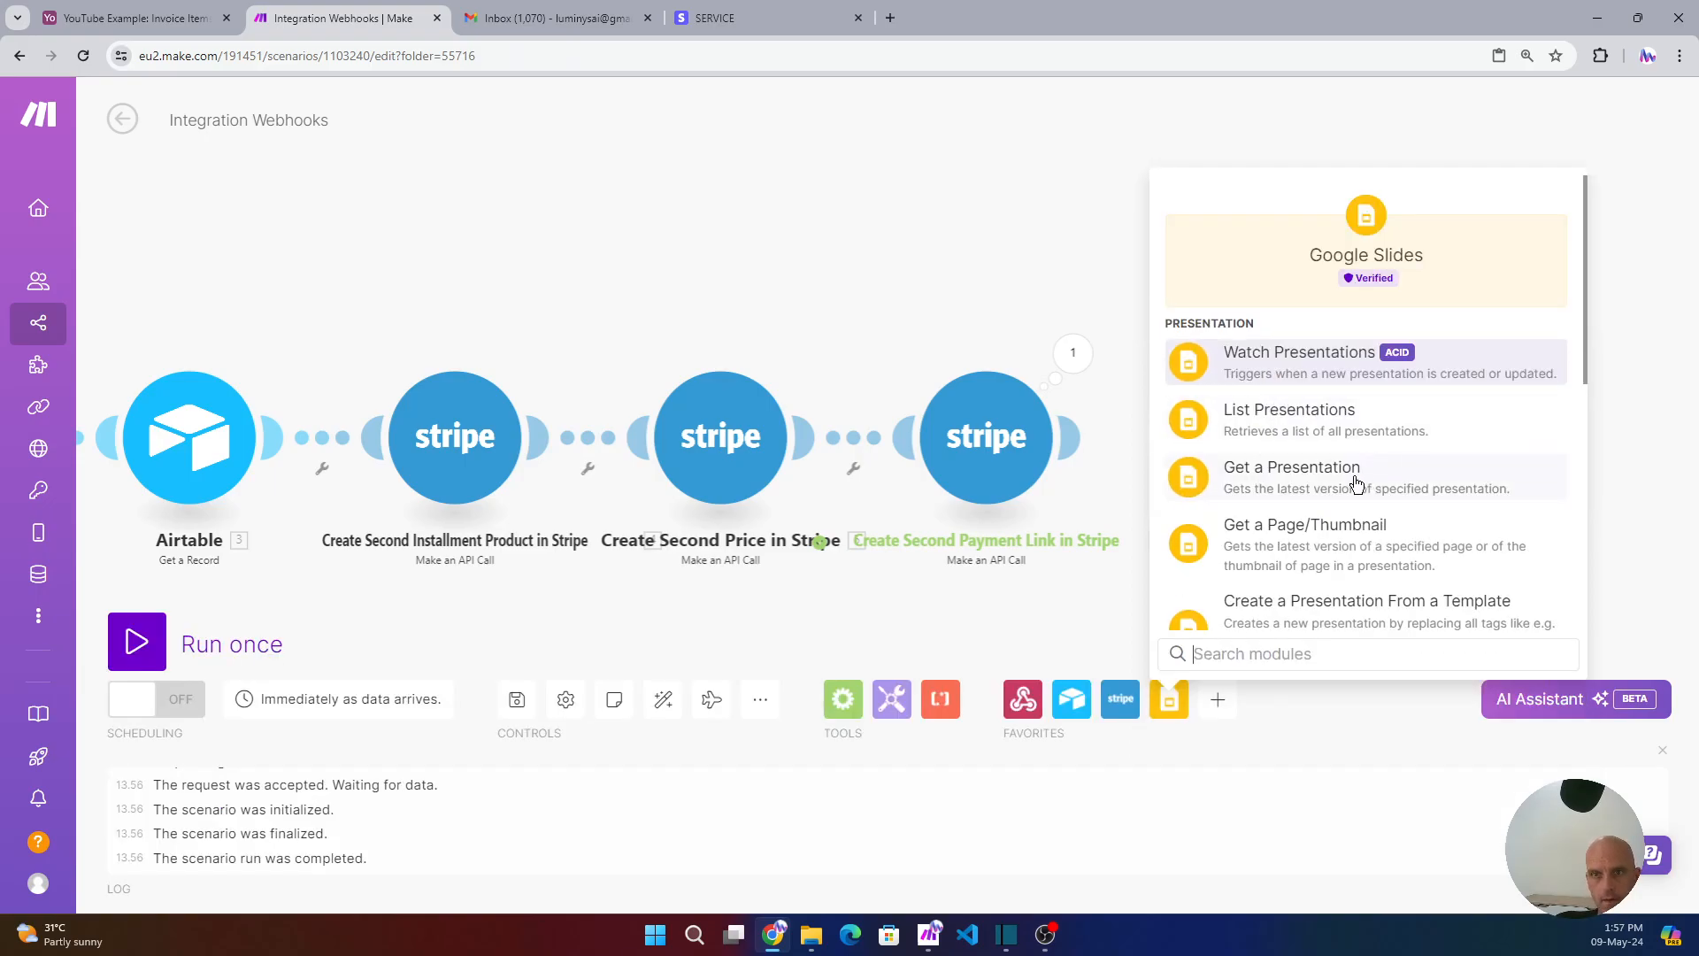
- Add the Create a Presentation From a Template module using the existing Google connection
scroll(1336, 497, down, 1)
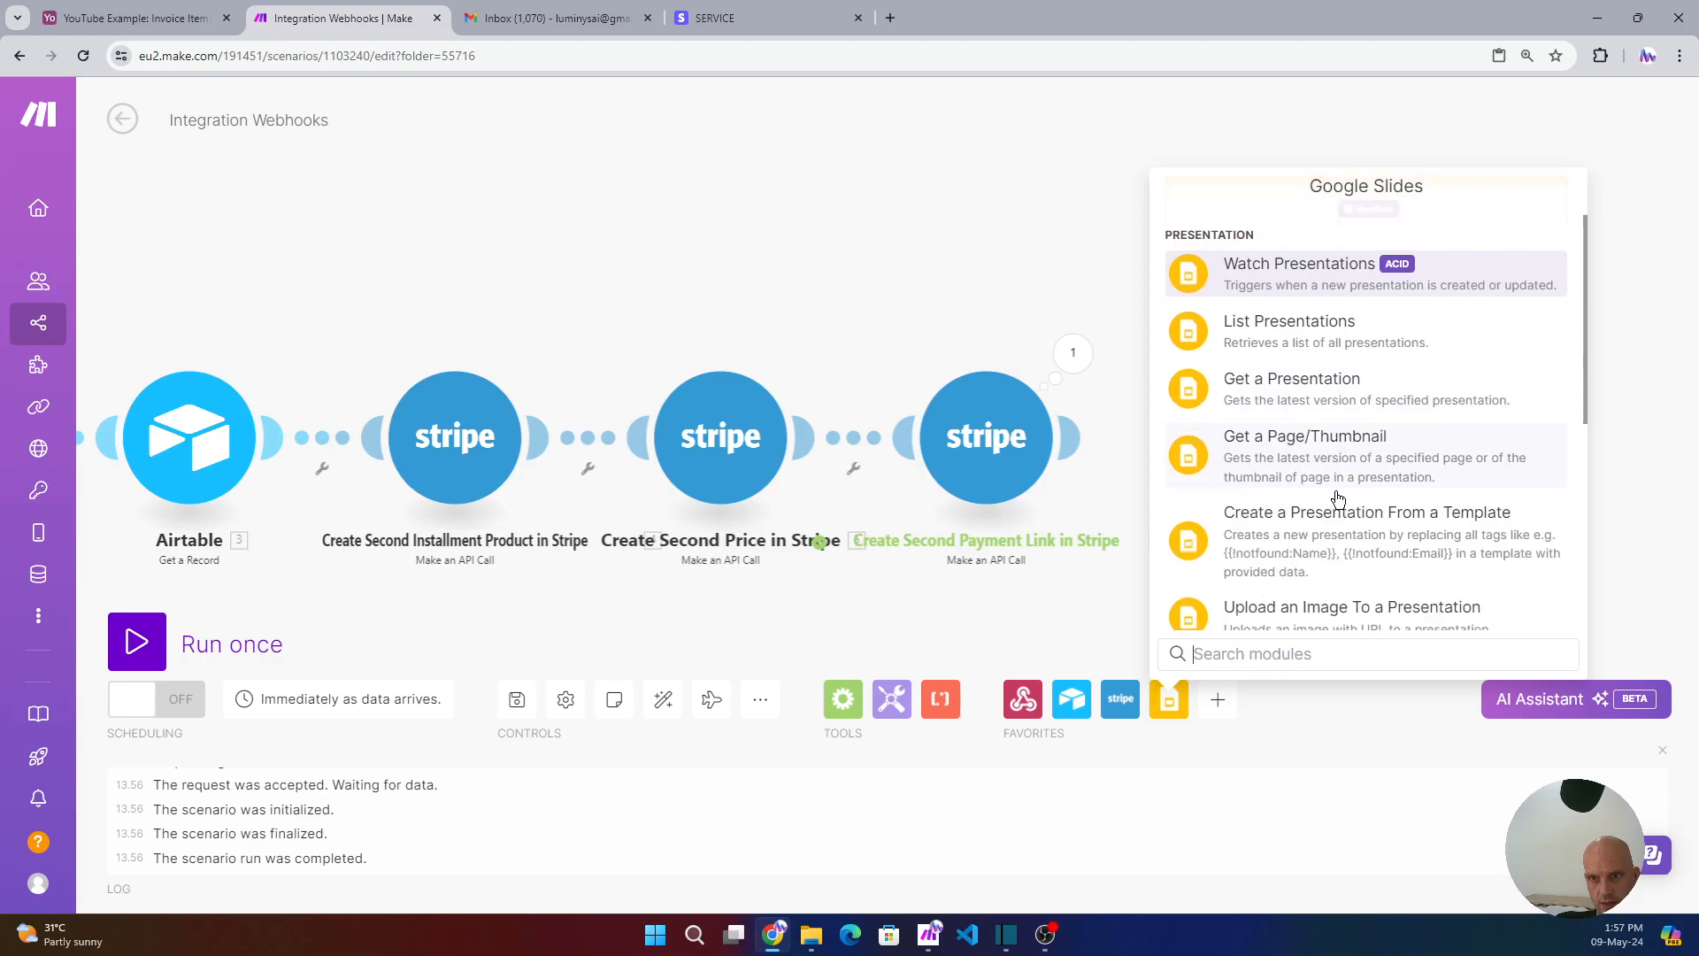
click(1356, 531)
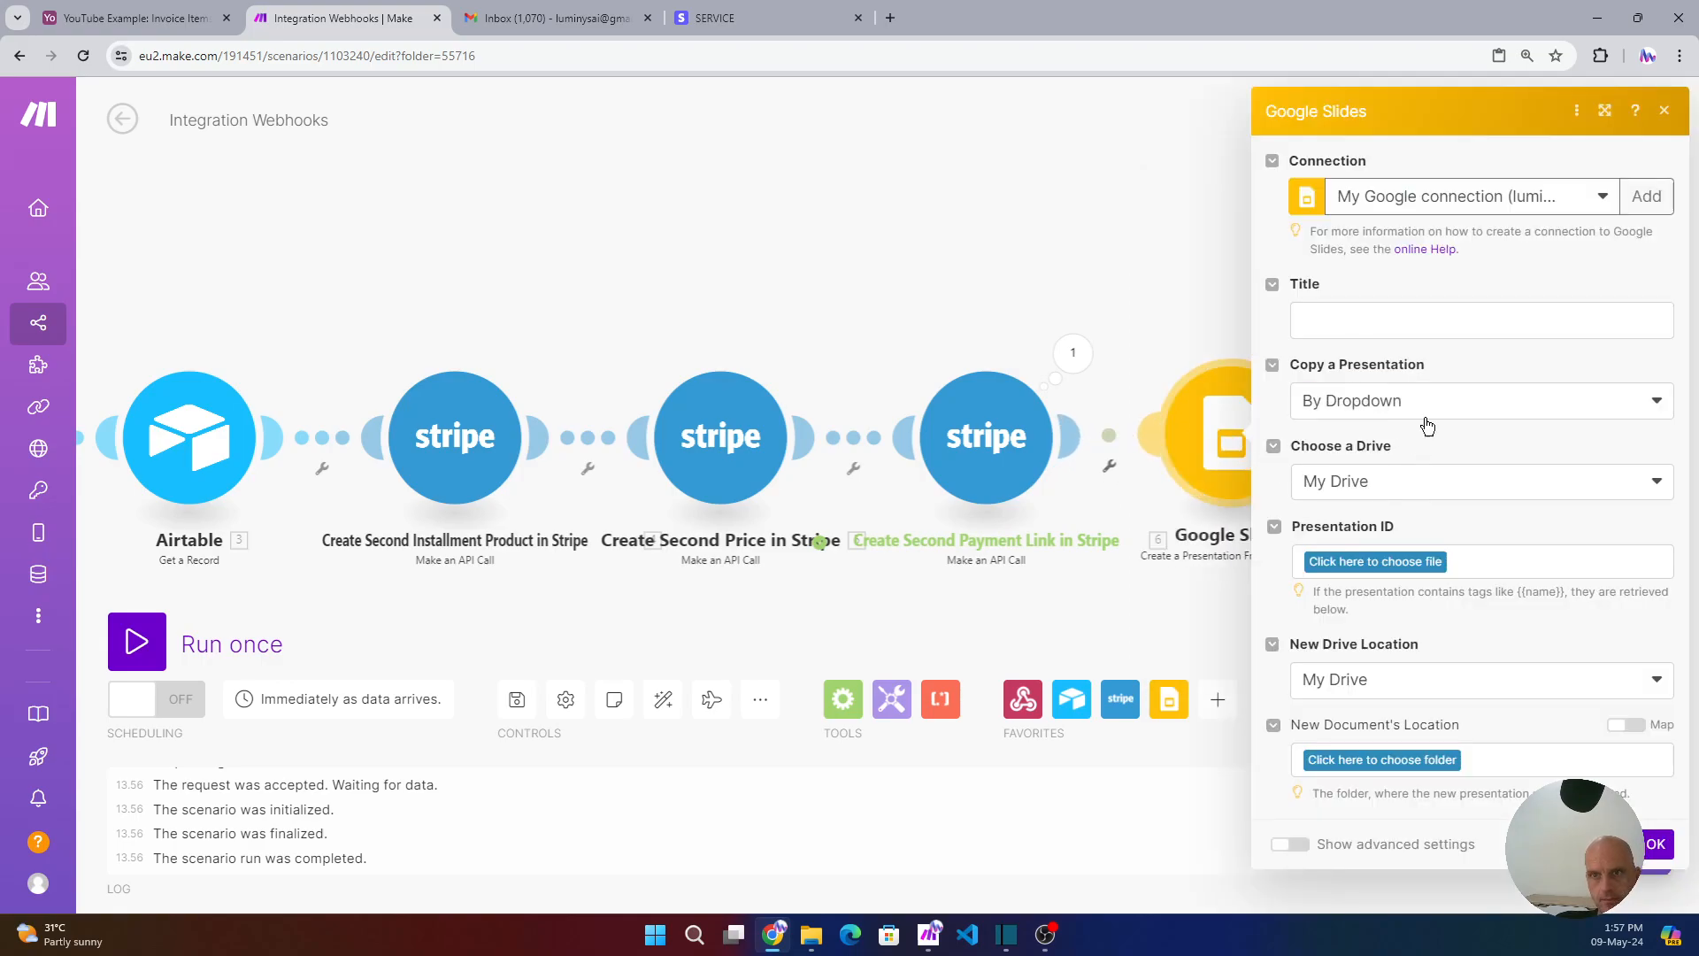
click(1555, 202)
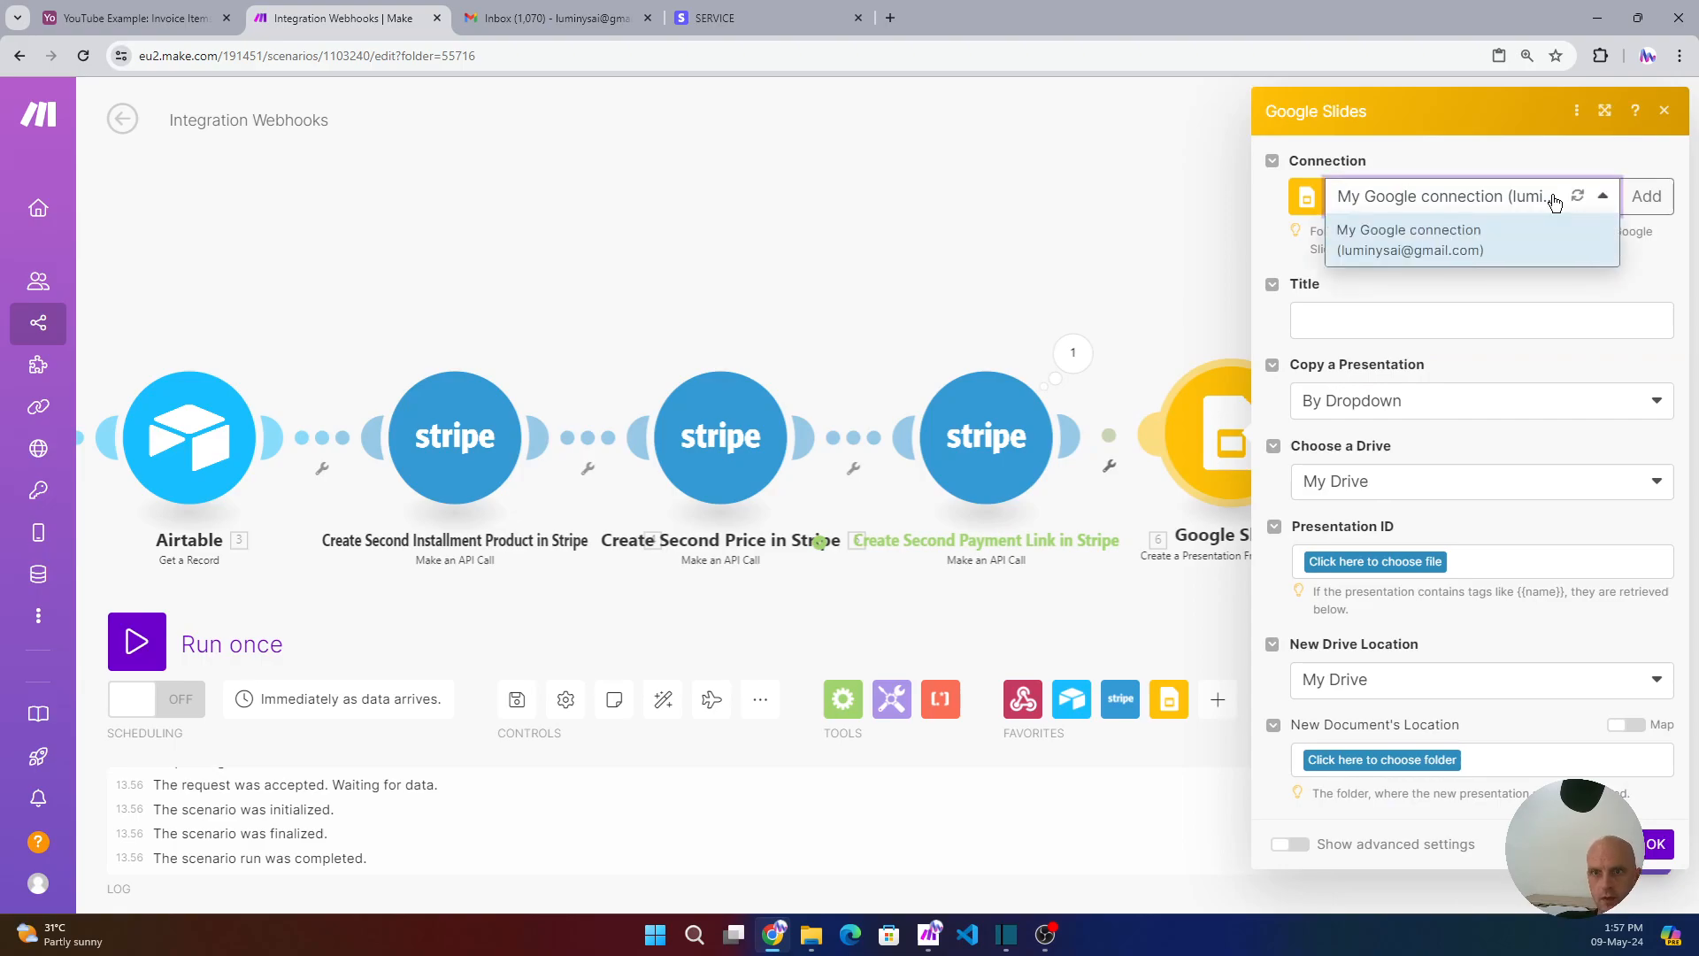
click(1563, 200)
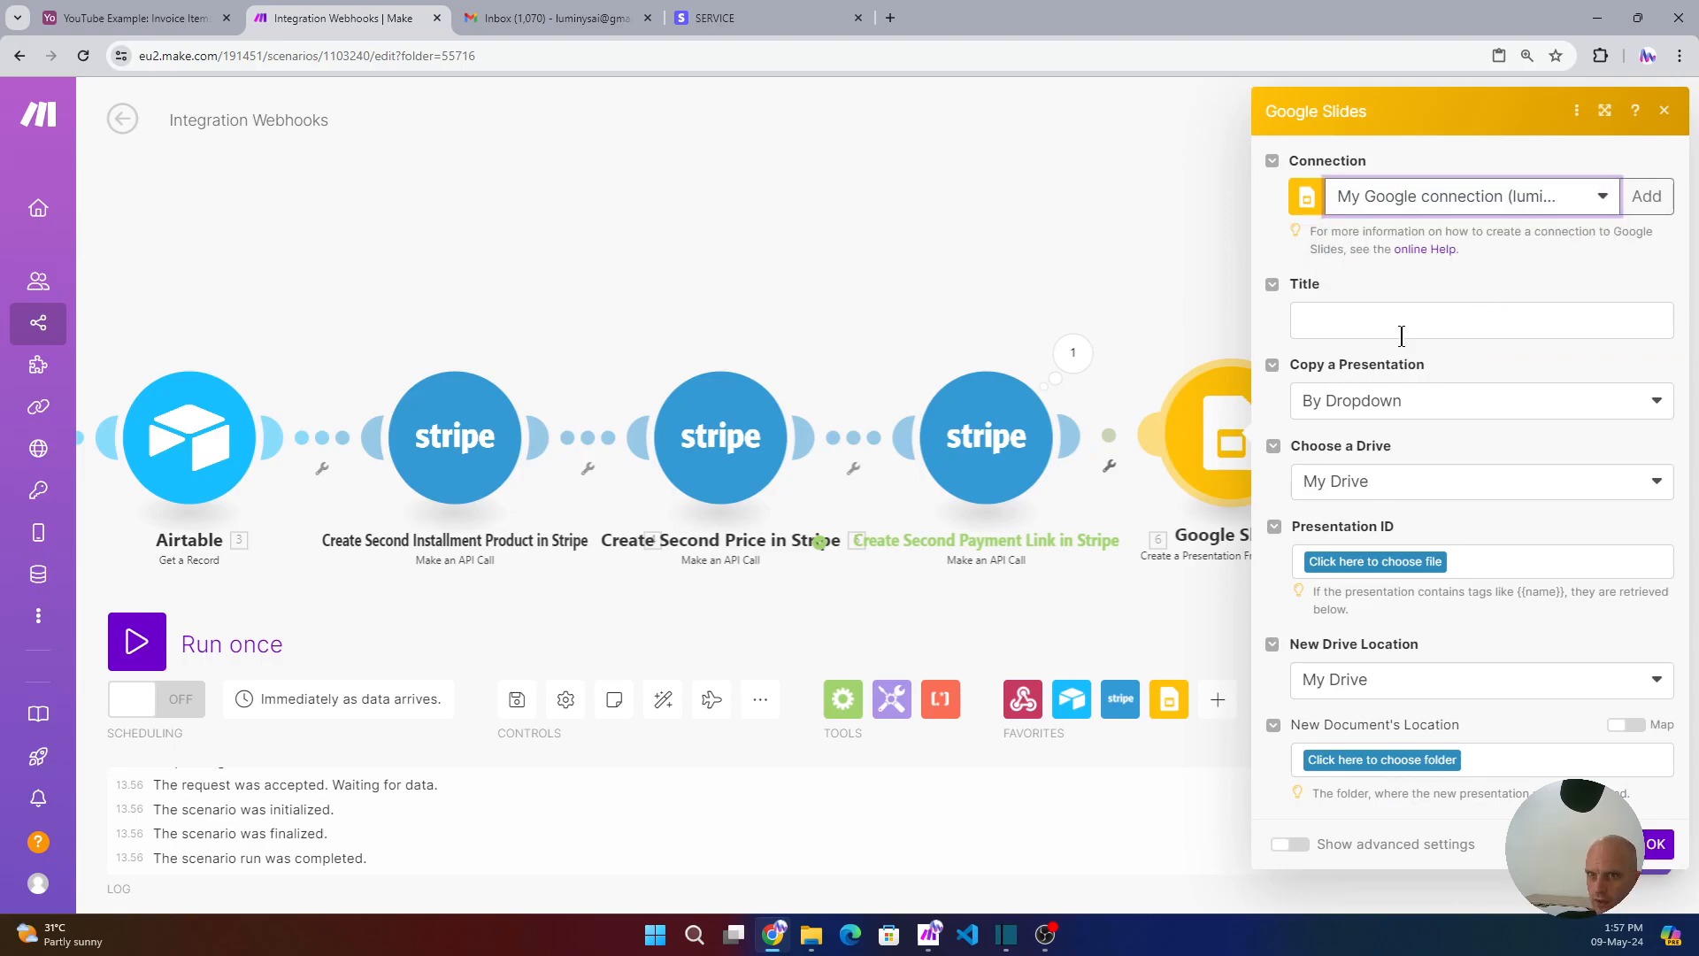
- Set the Title to 'Invoice #' followed by the Airtable record's Unique ID
click(1366, 329)
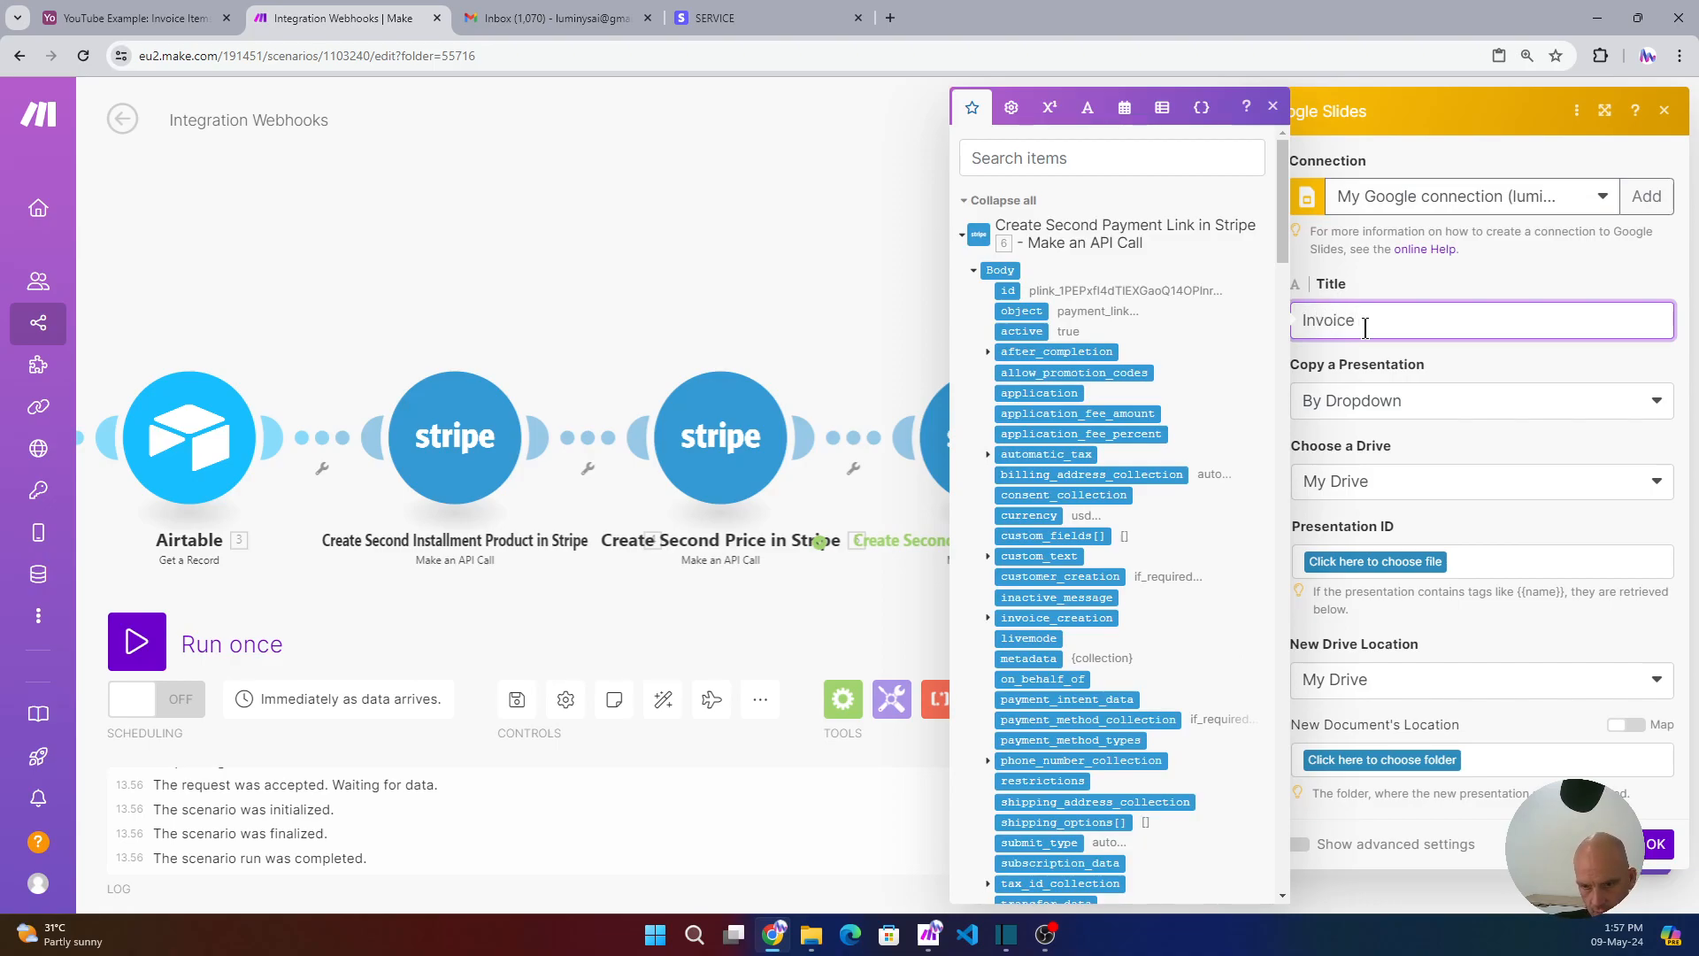
click(963, 238)
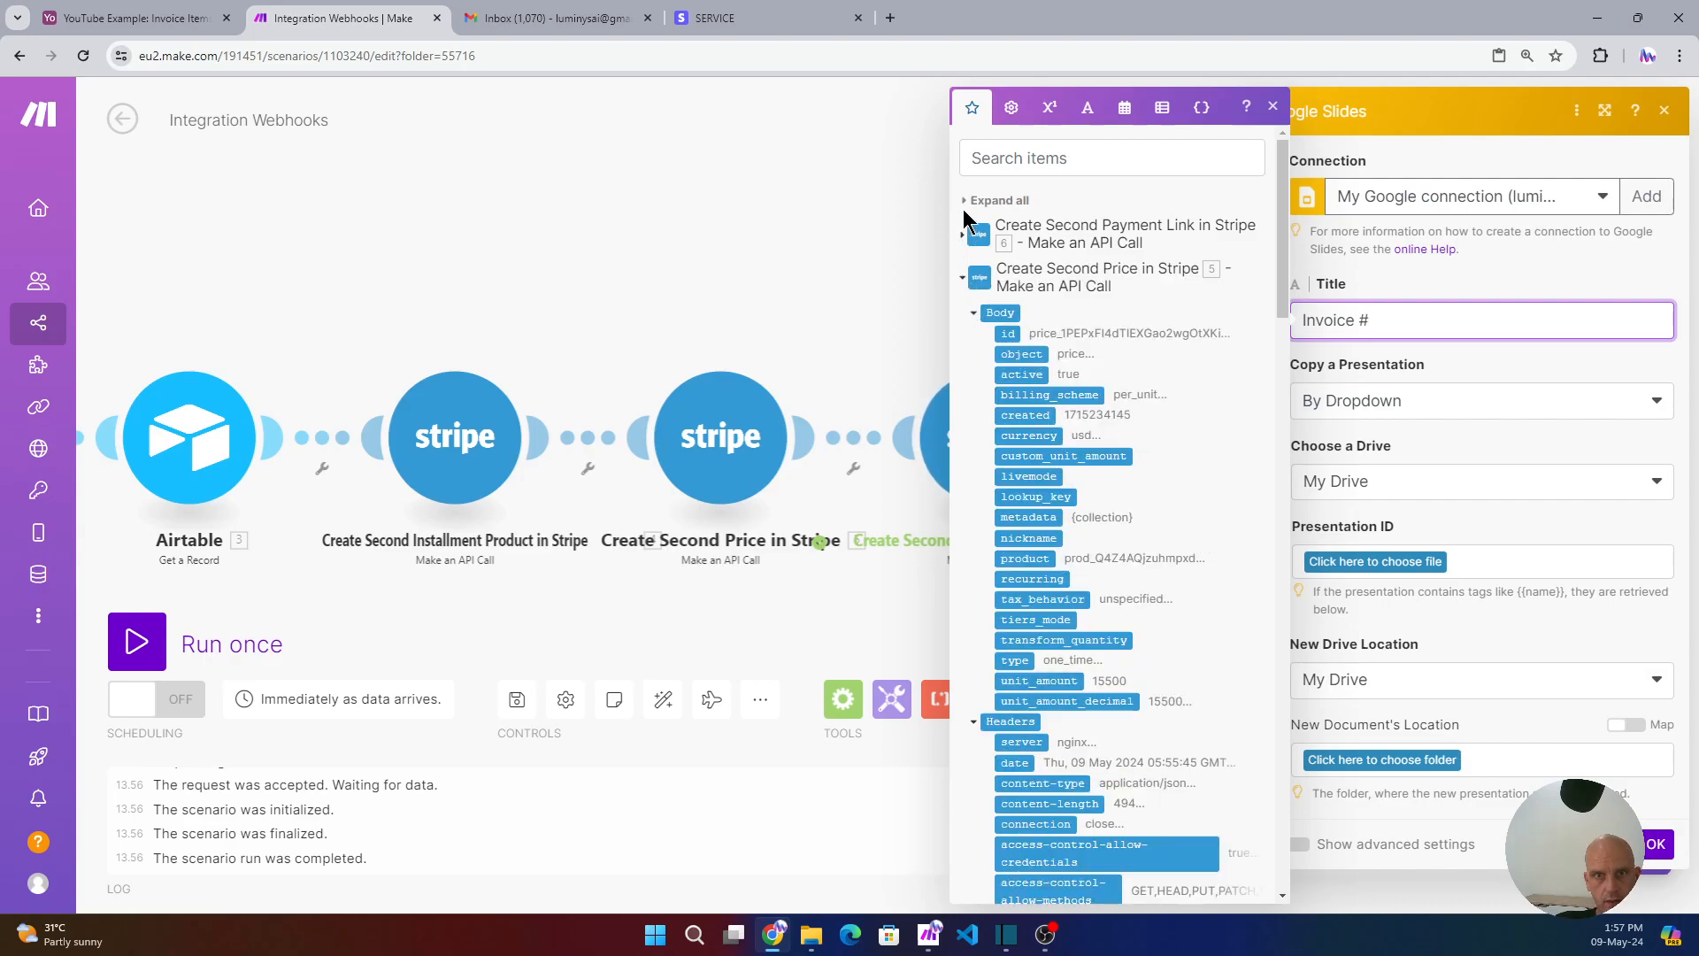
click(963, 231)
click(965, 226)
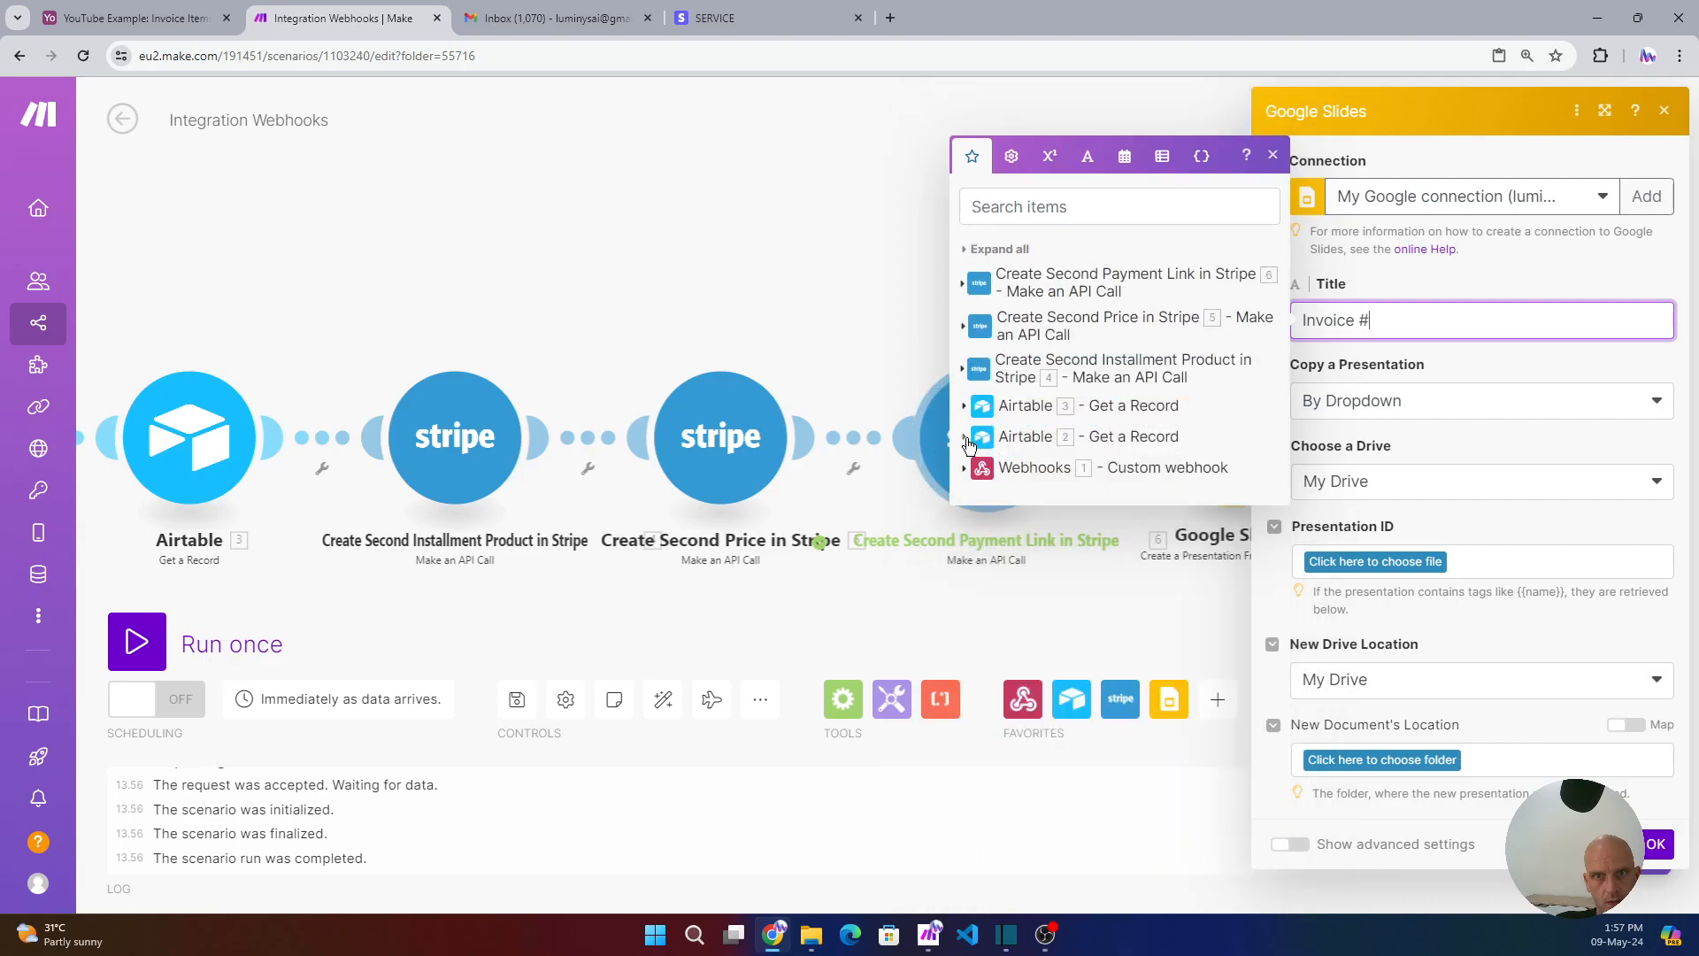
click(966, 437)
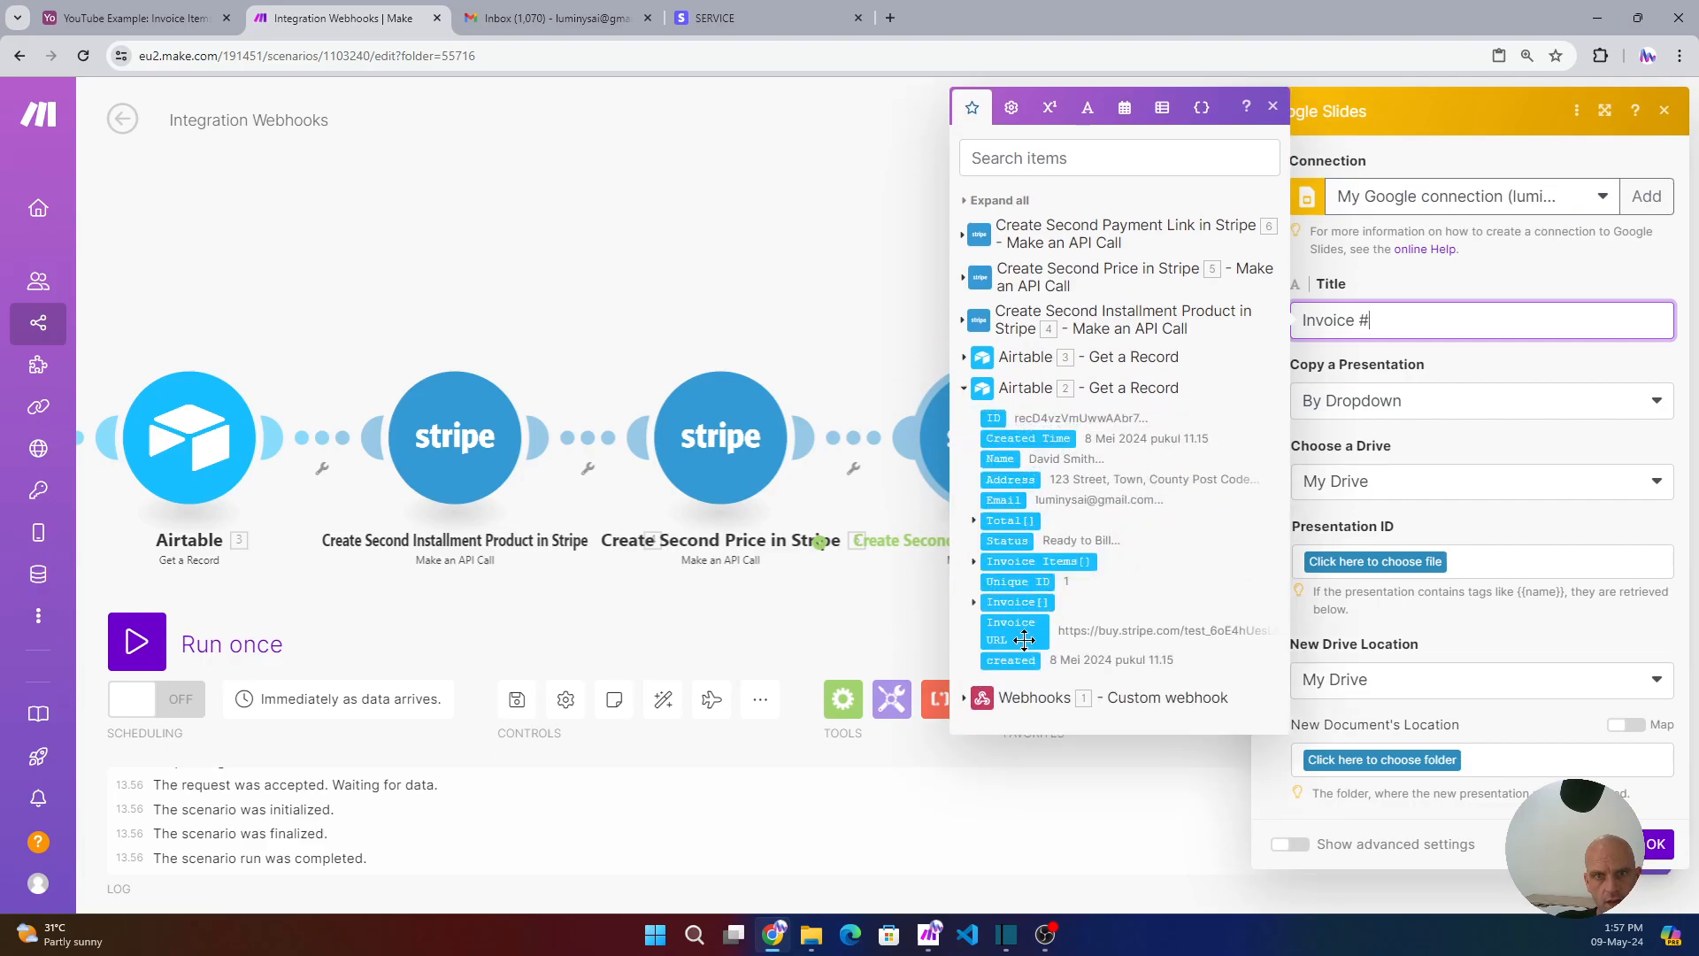
click(1040, 579)
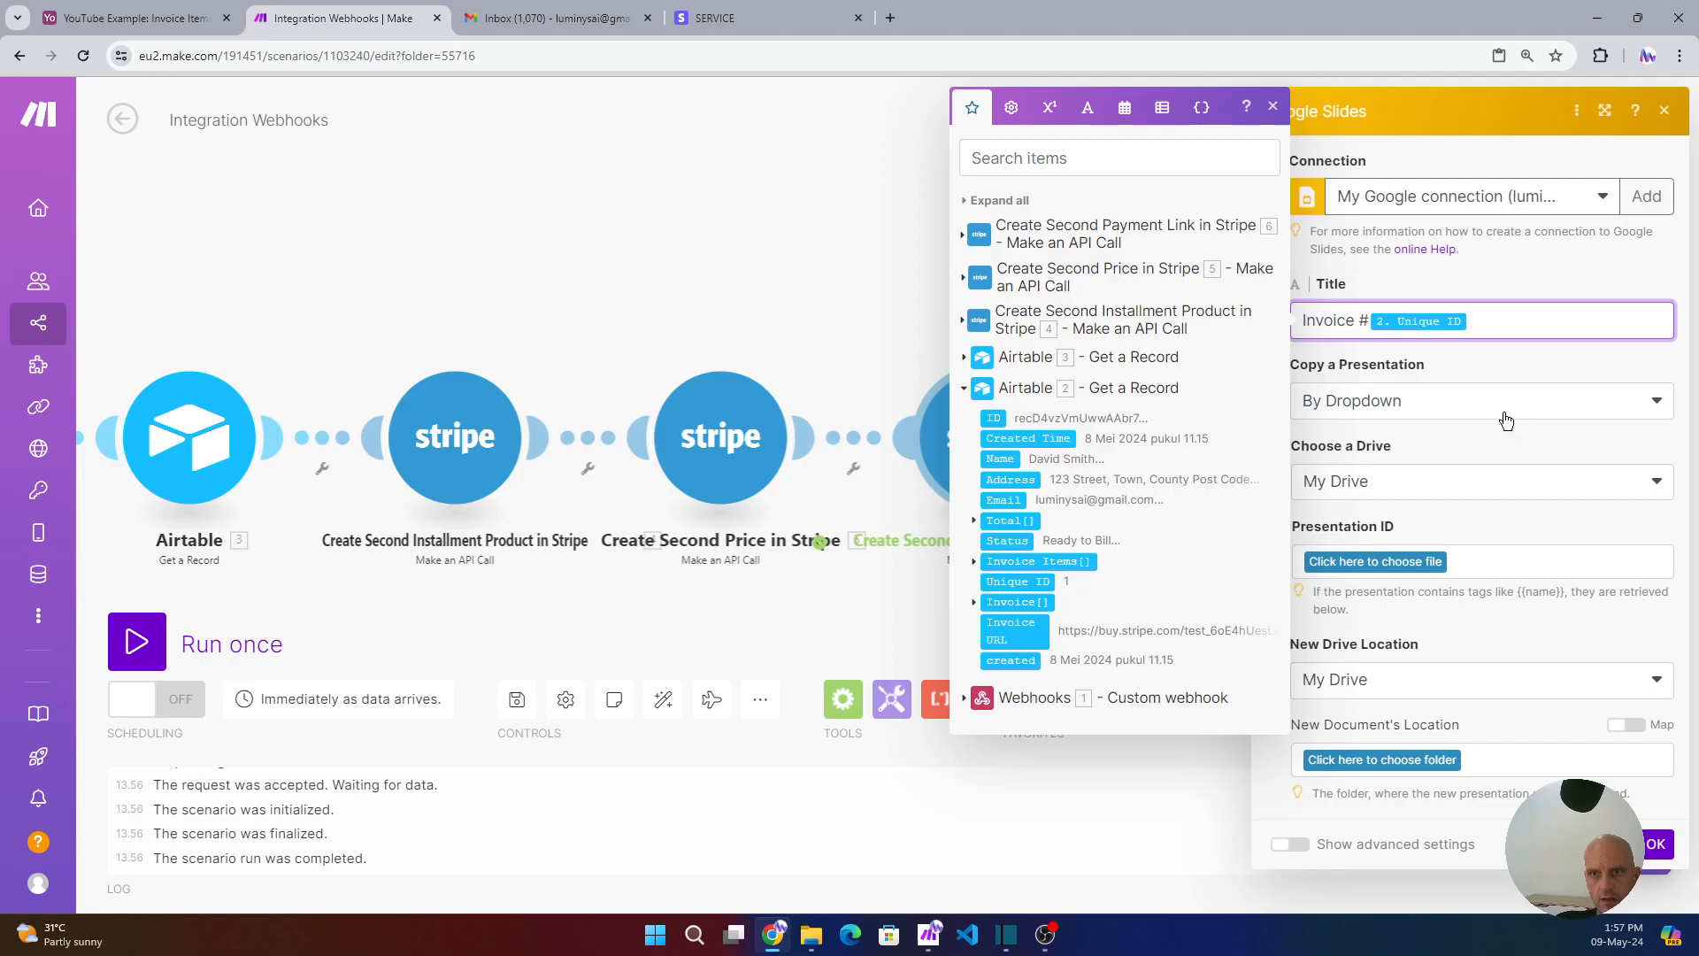
- Choose Stripe Build > Invoice Template Luminys AI as the template, then open a new tab
click(1395, 561)
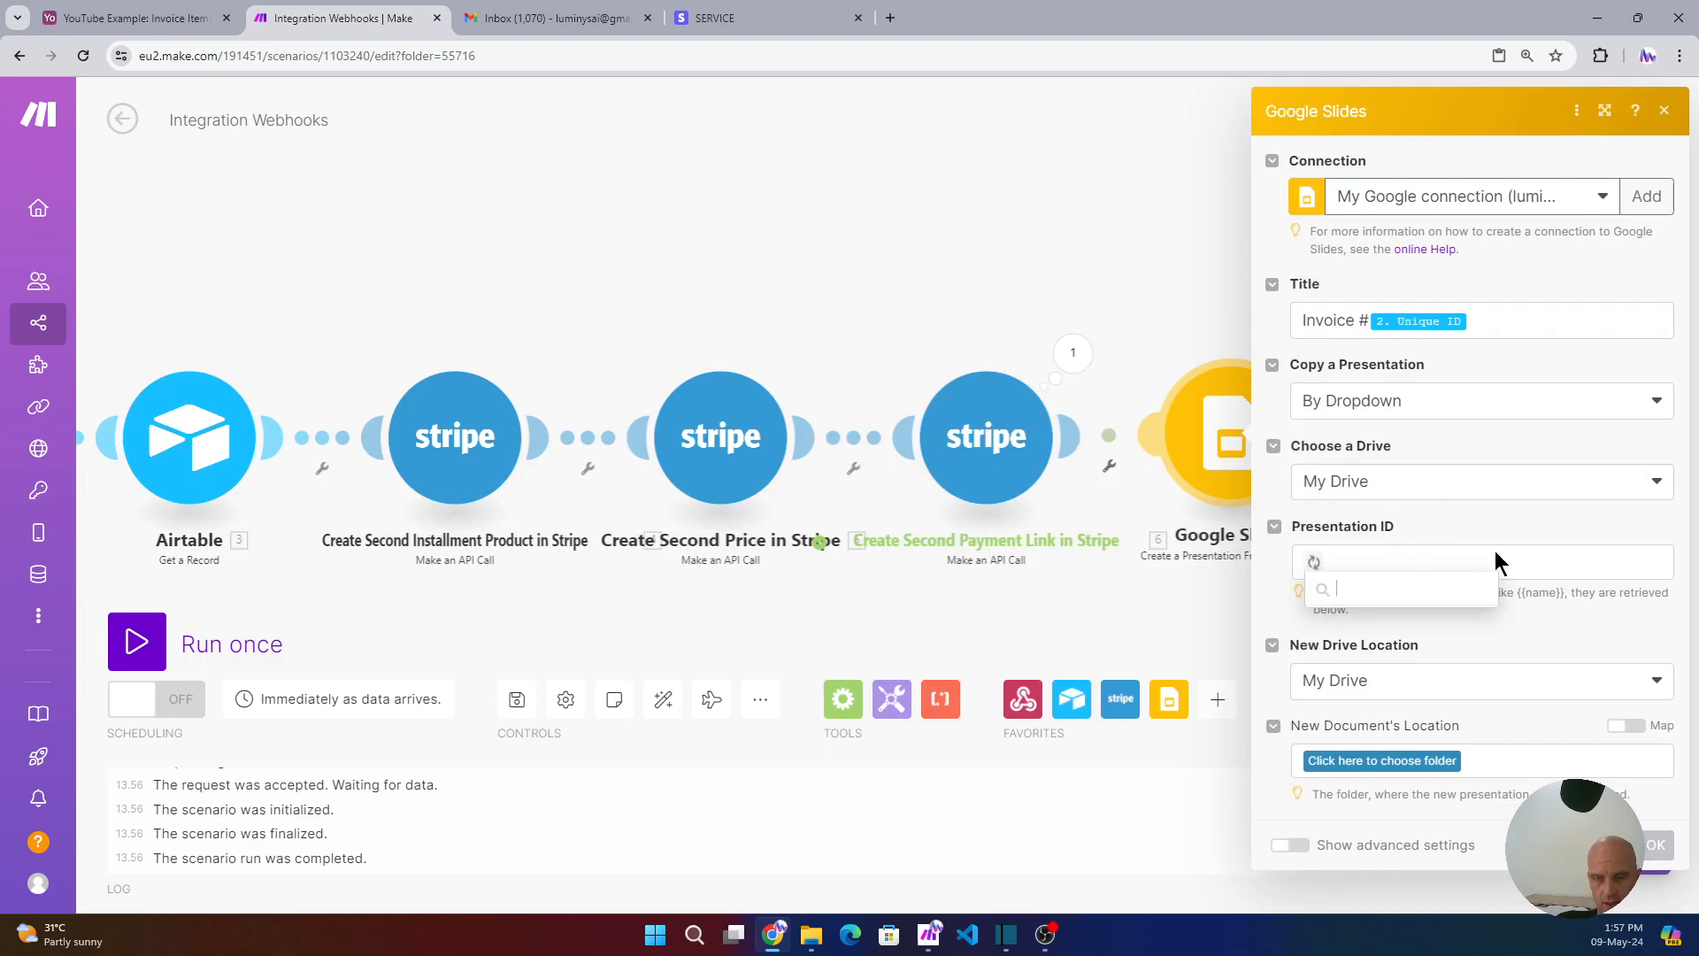
click(1374, 659)
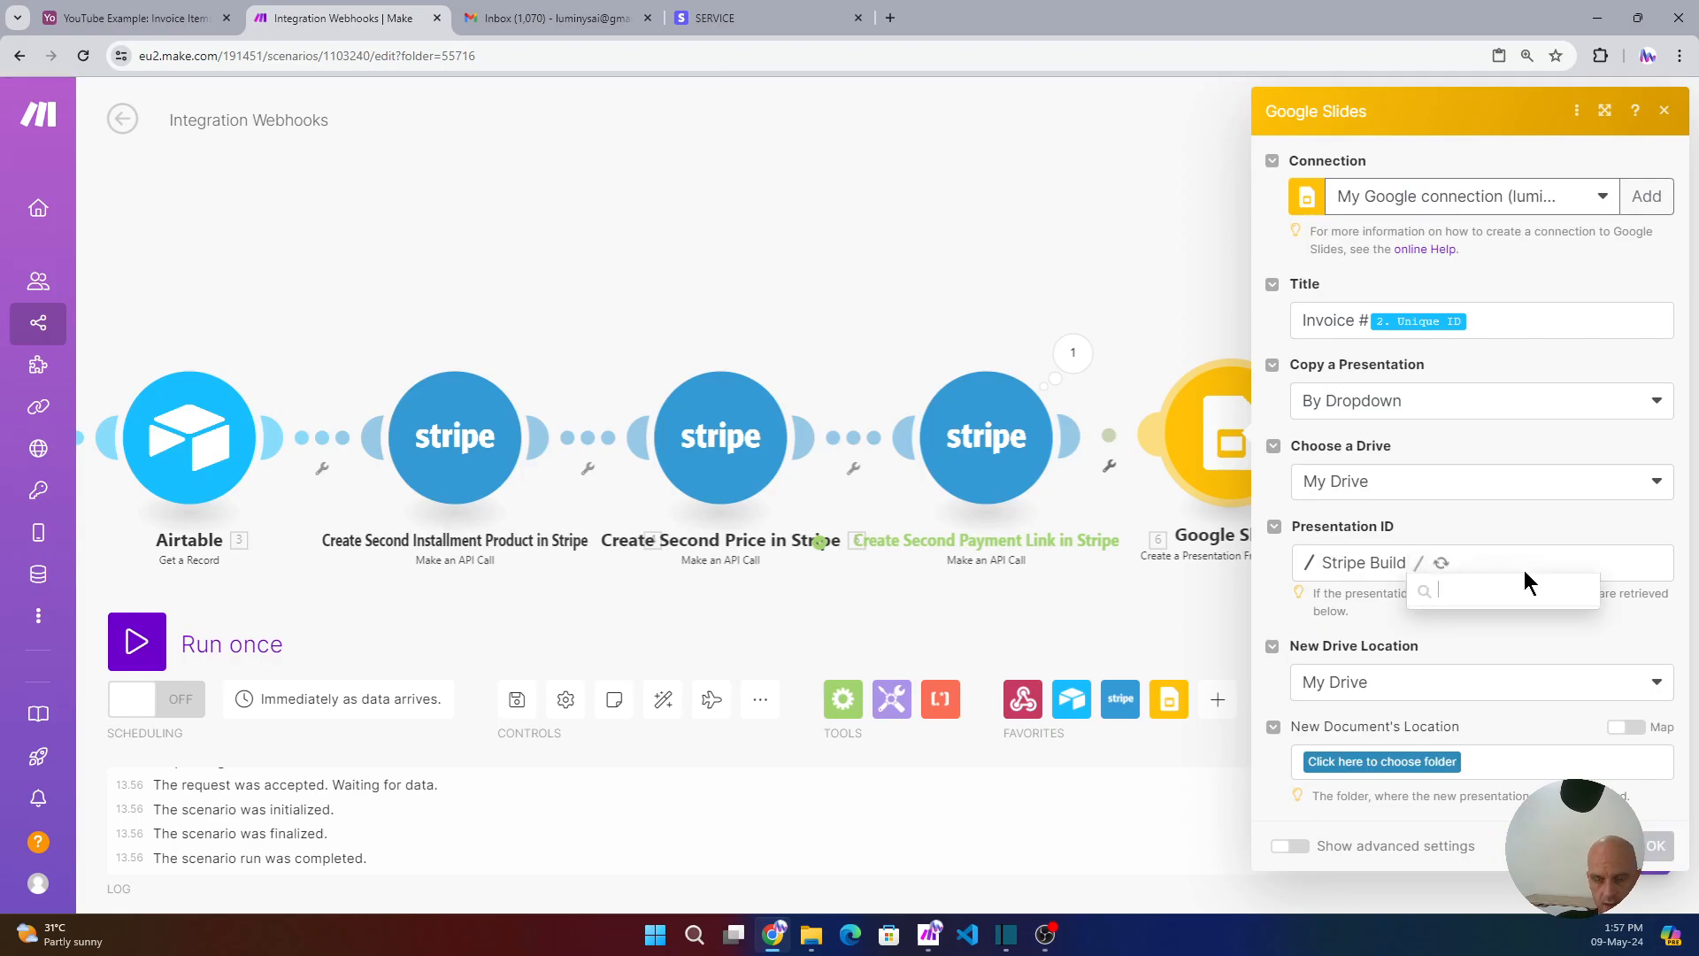
click(1488, 601)
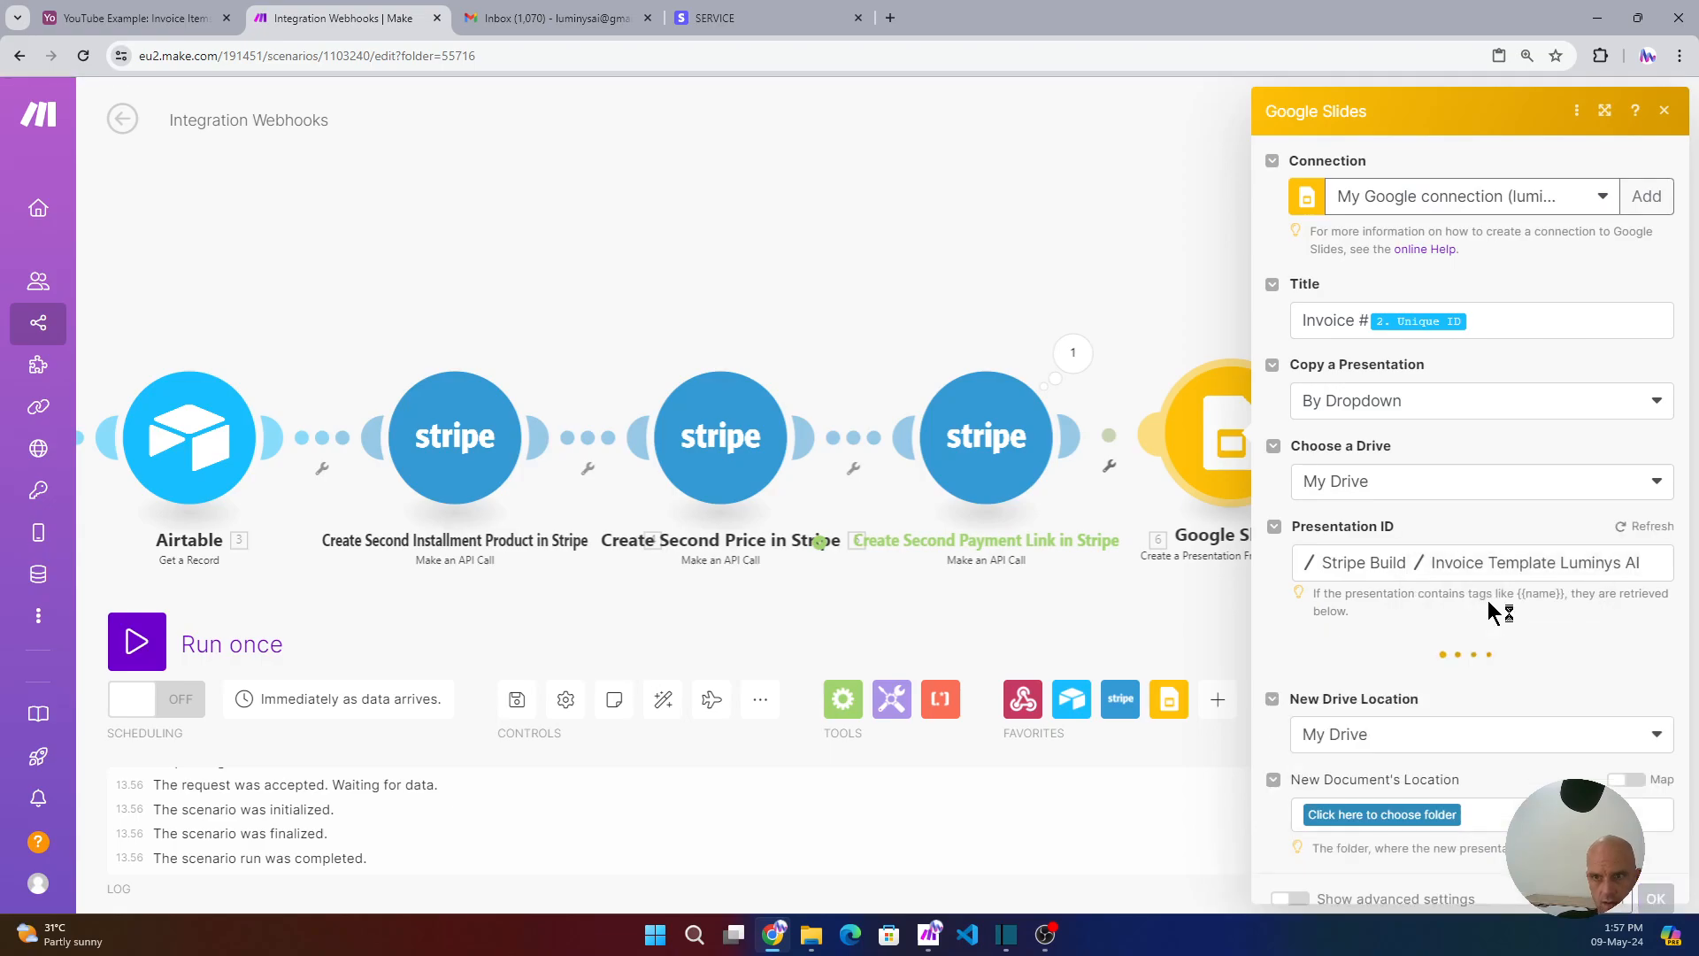
click(892, 19)
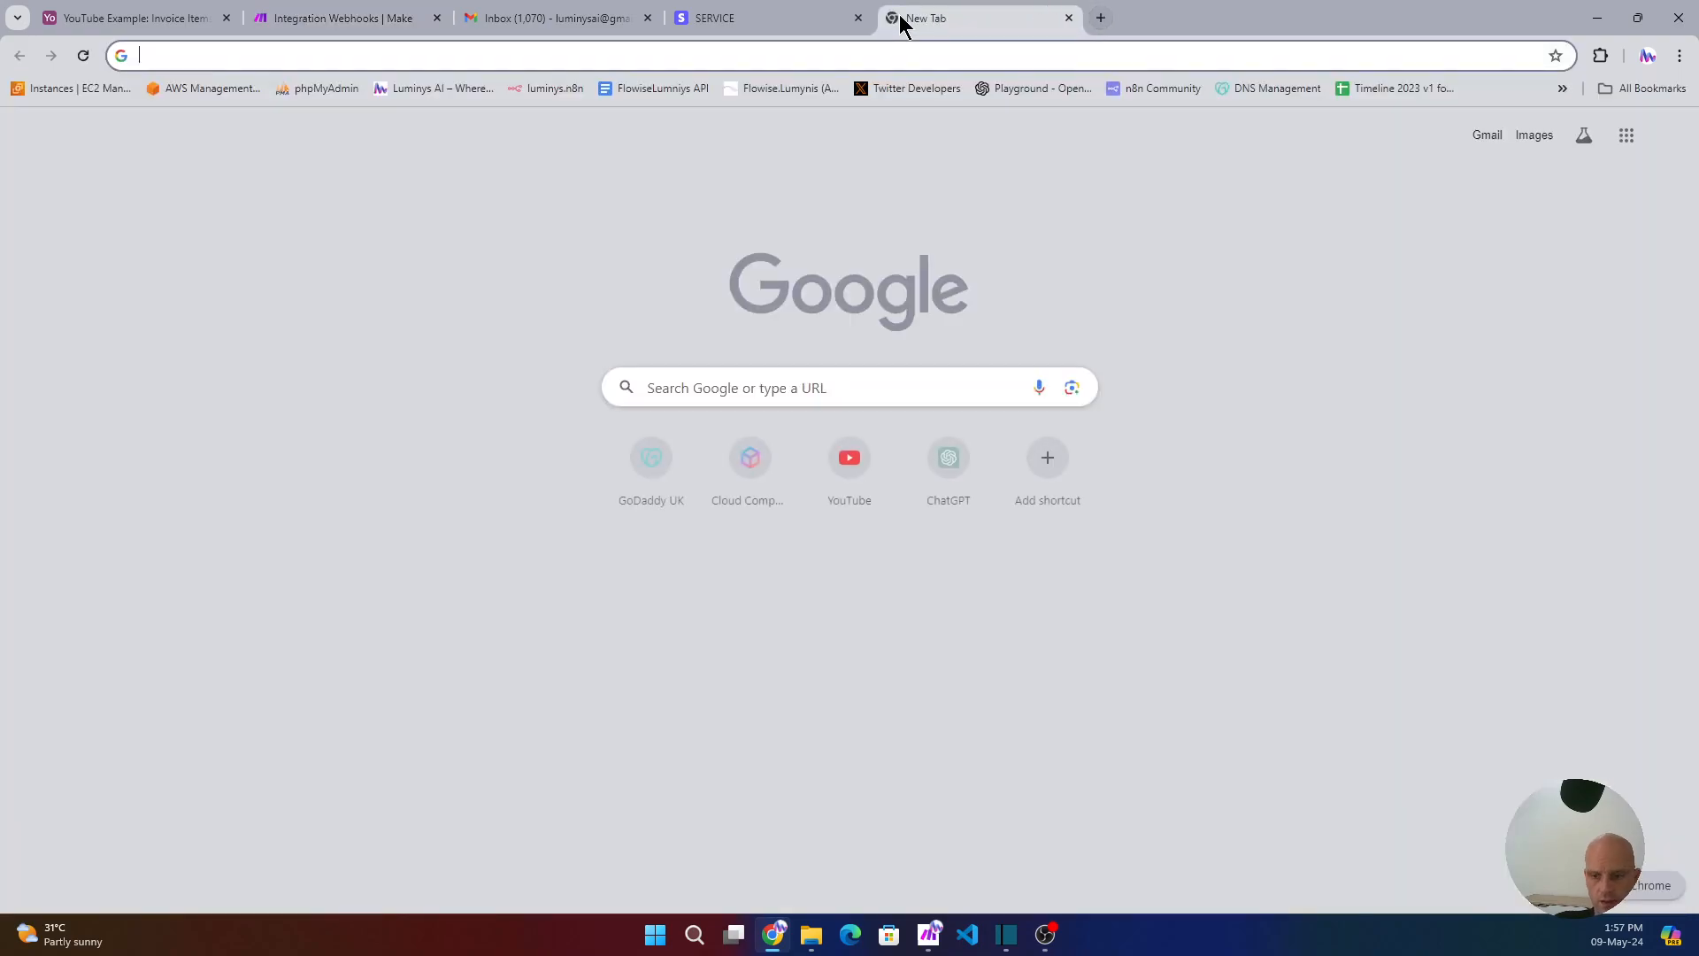
- Open Invoice Template Luminys AI from the Stripe Build folder in My Drive
text(google.com/drive/my-drive)
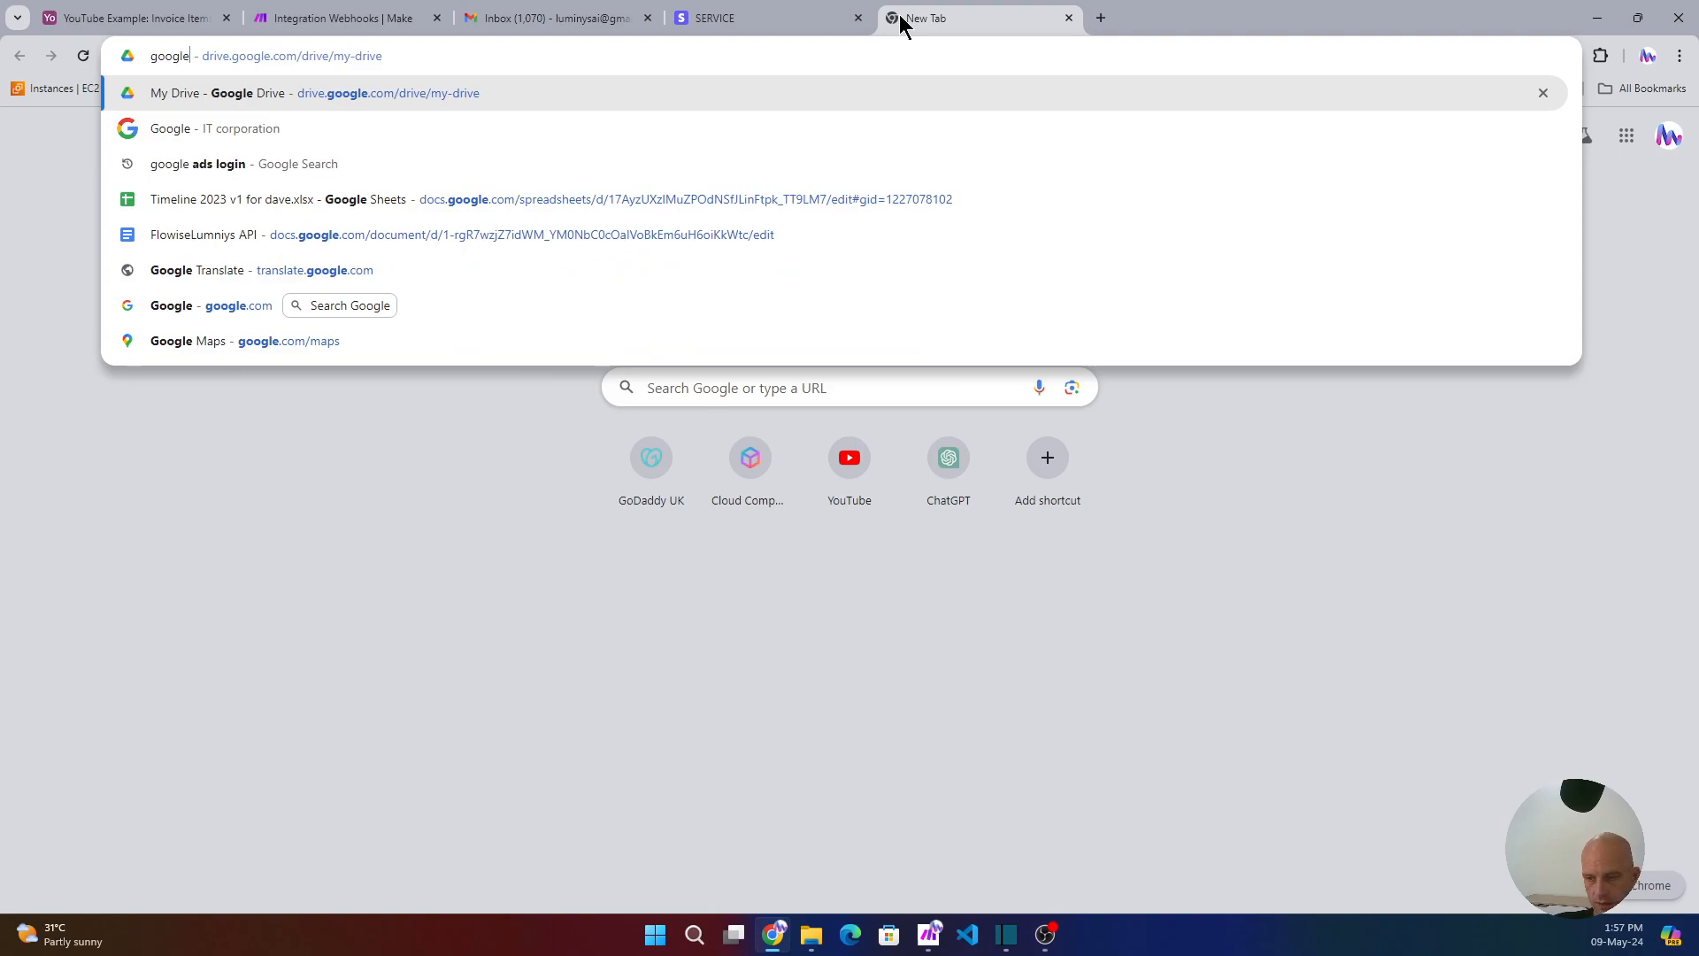
click(444, 99)
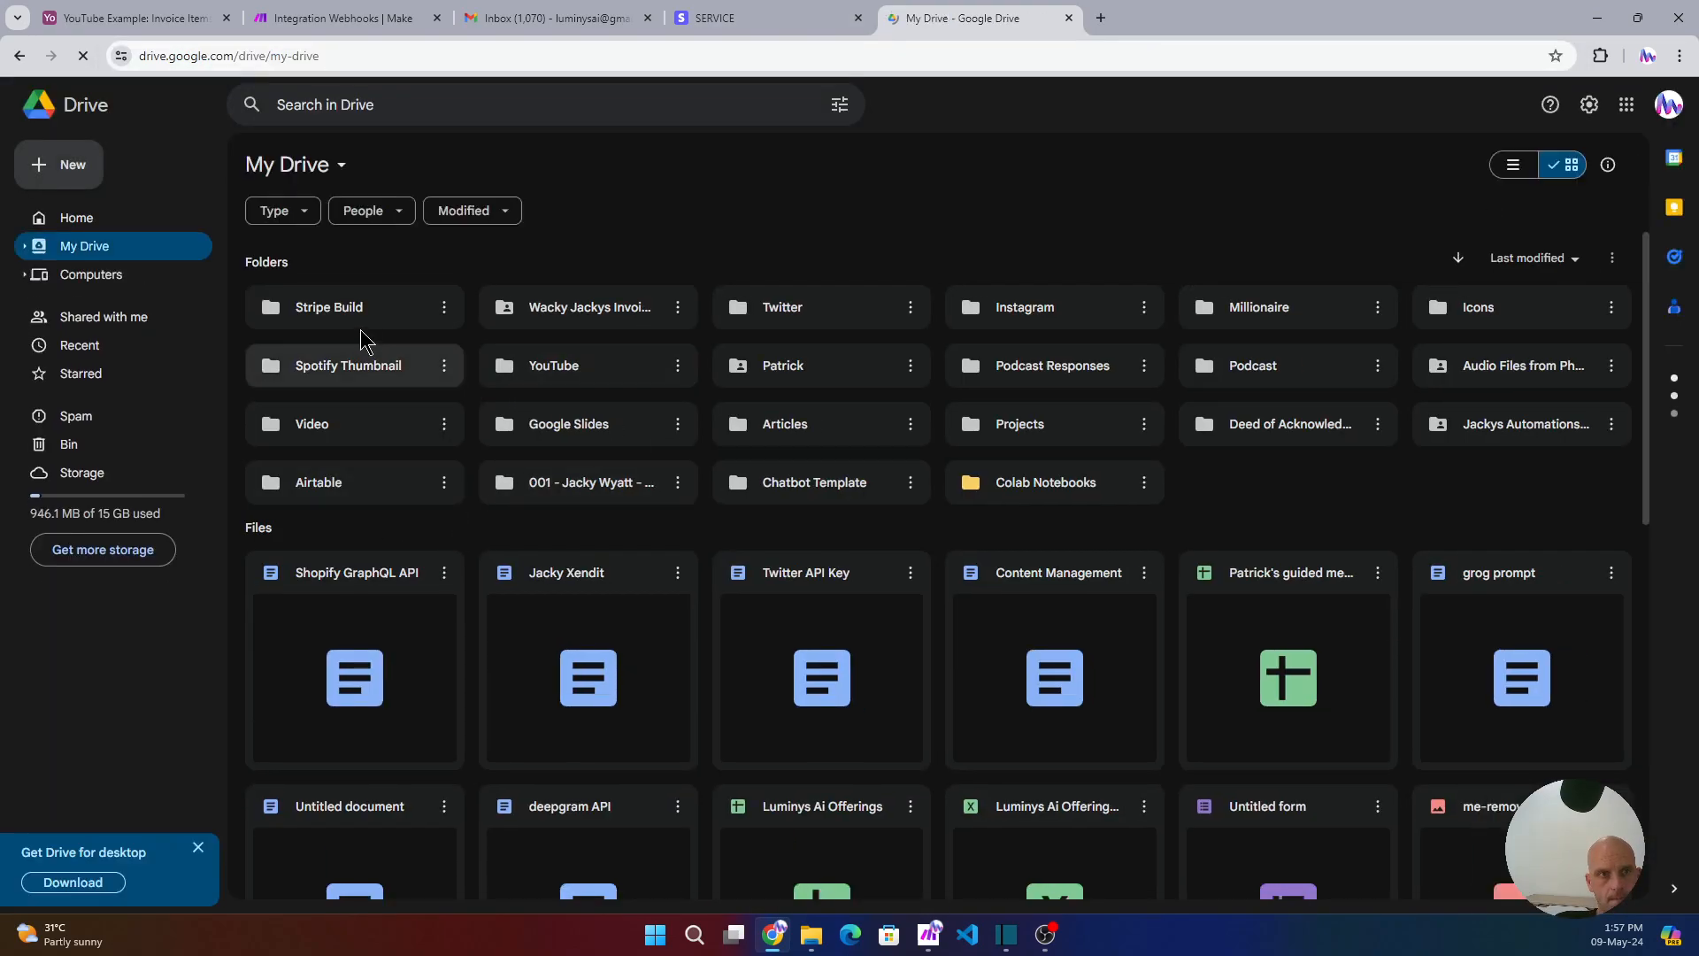
click(345, 321)
double_click(345, 322)
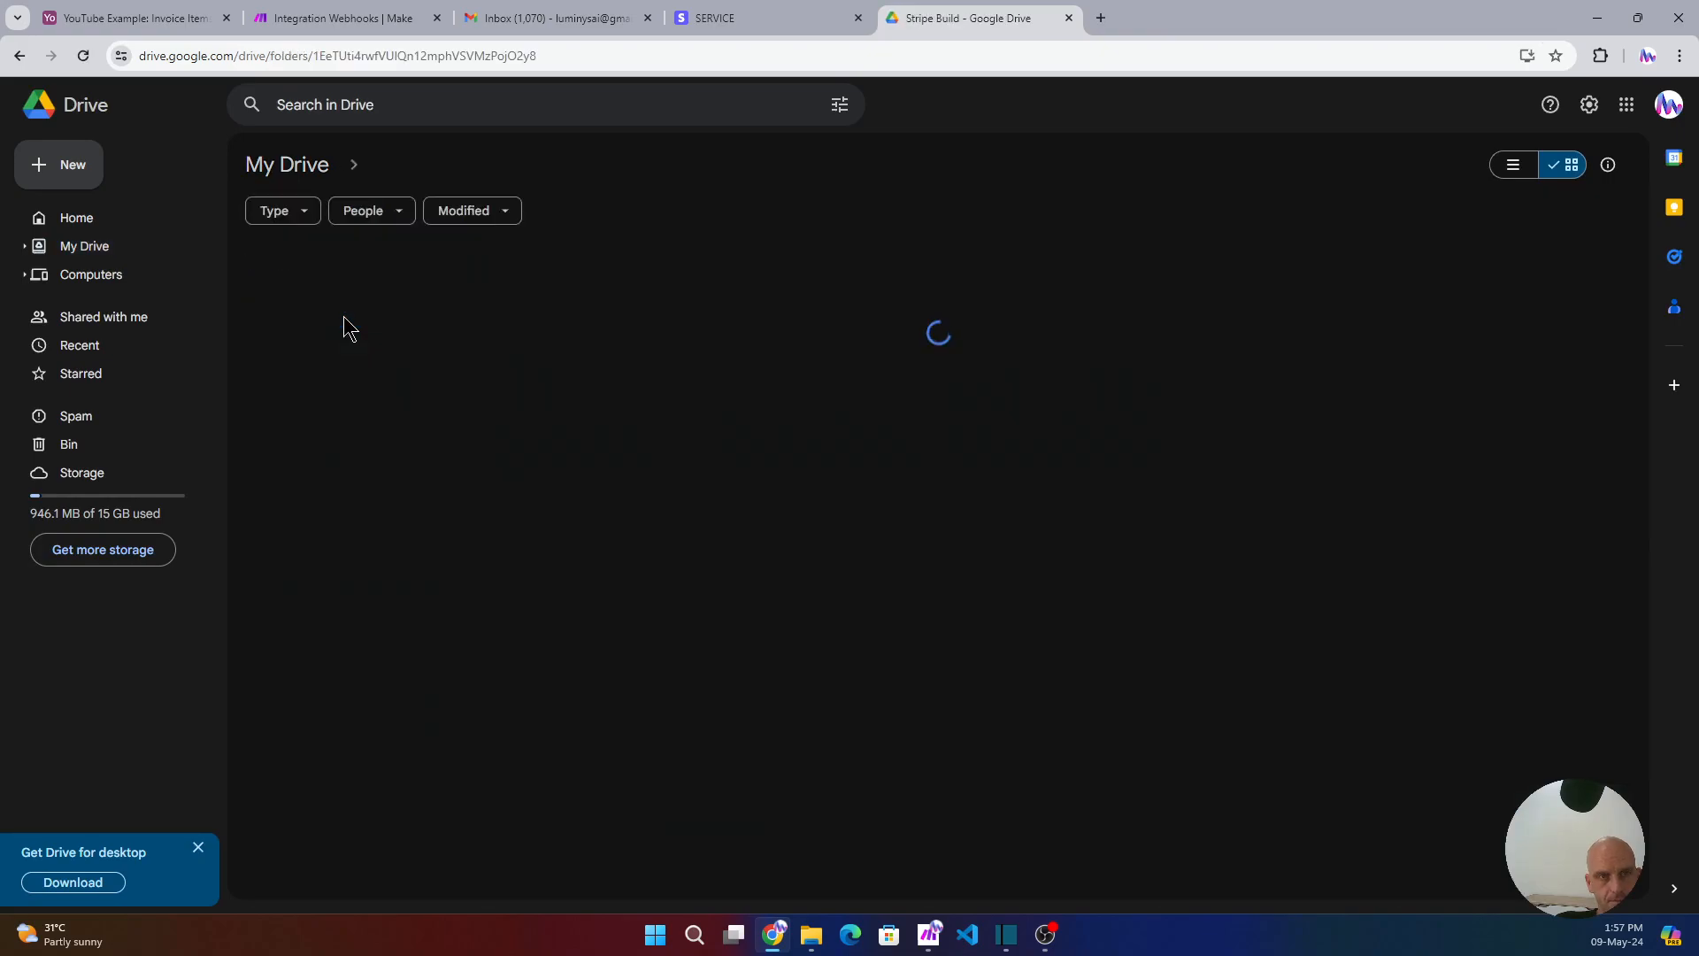
double_click(352, 455)
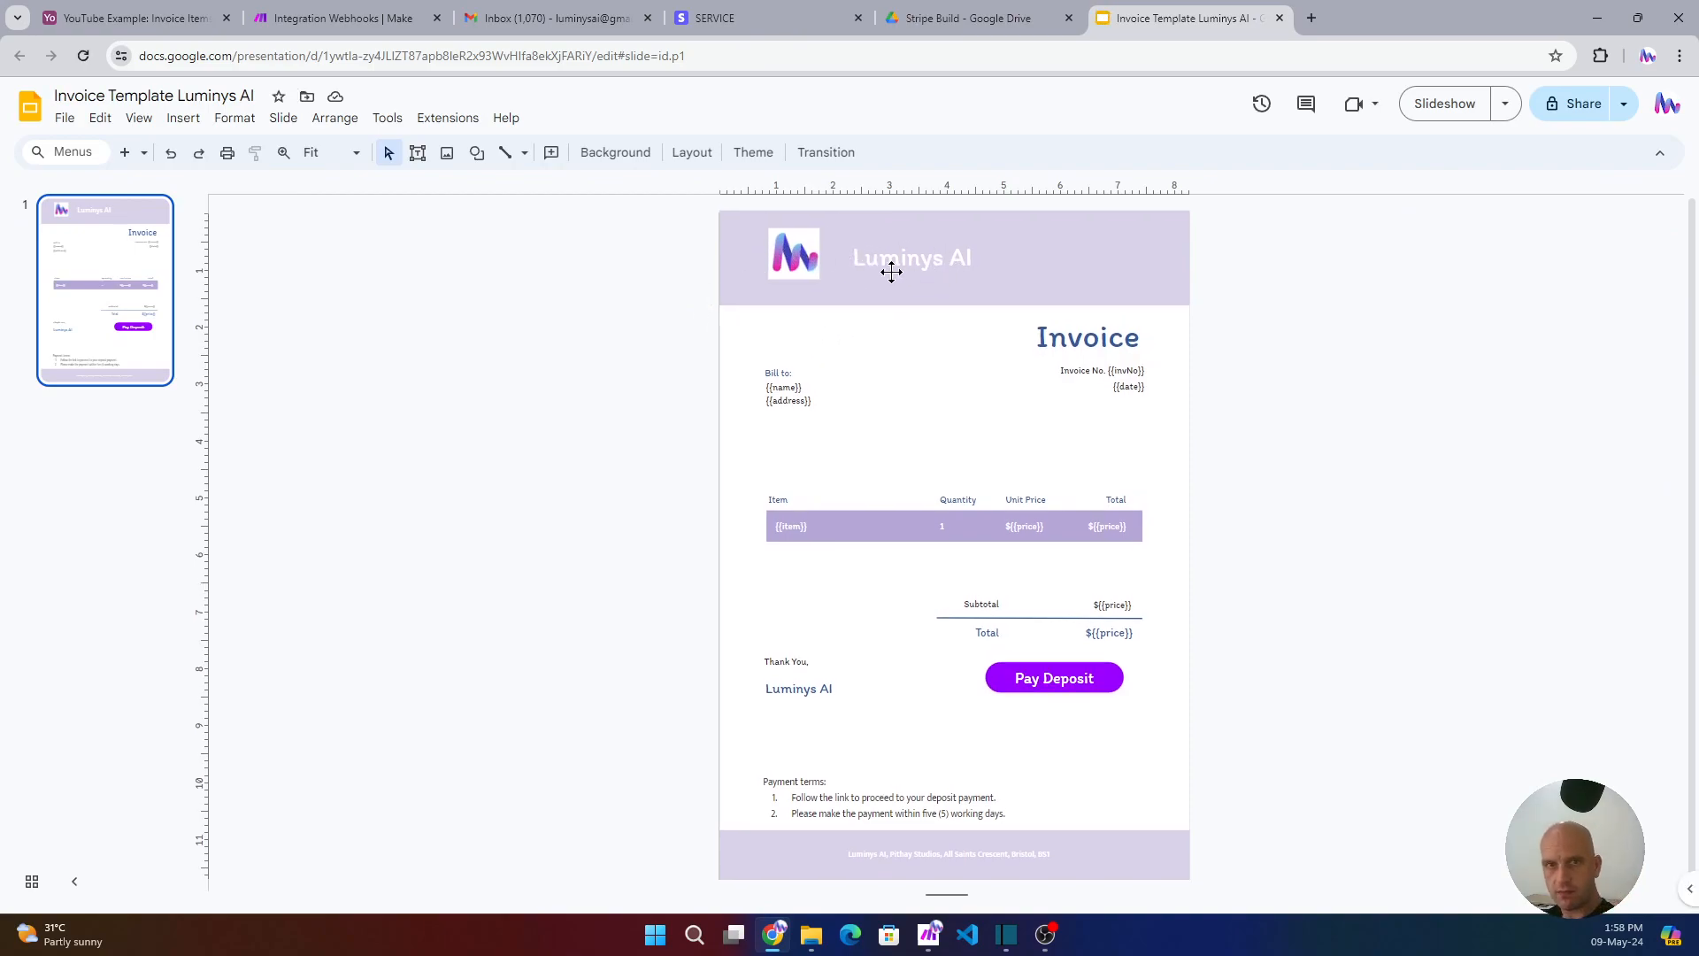
- Inspect the invoice's invNo, date, name, address and item tags without changing them
scroll(893, 273, up, 3)
scroll(892, 273, up, 3)
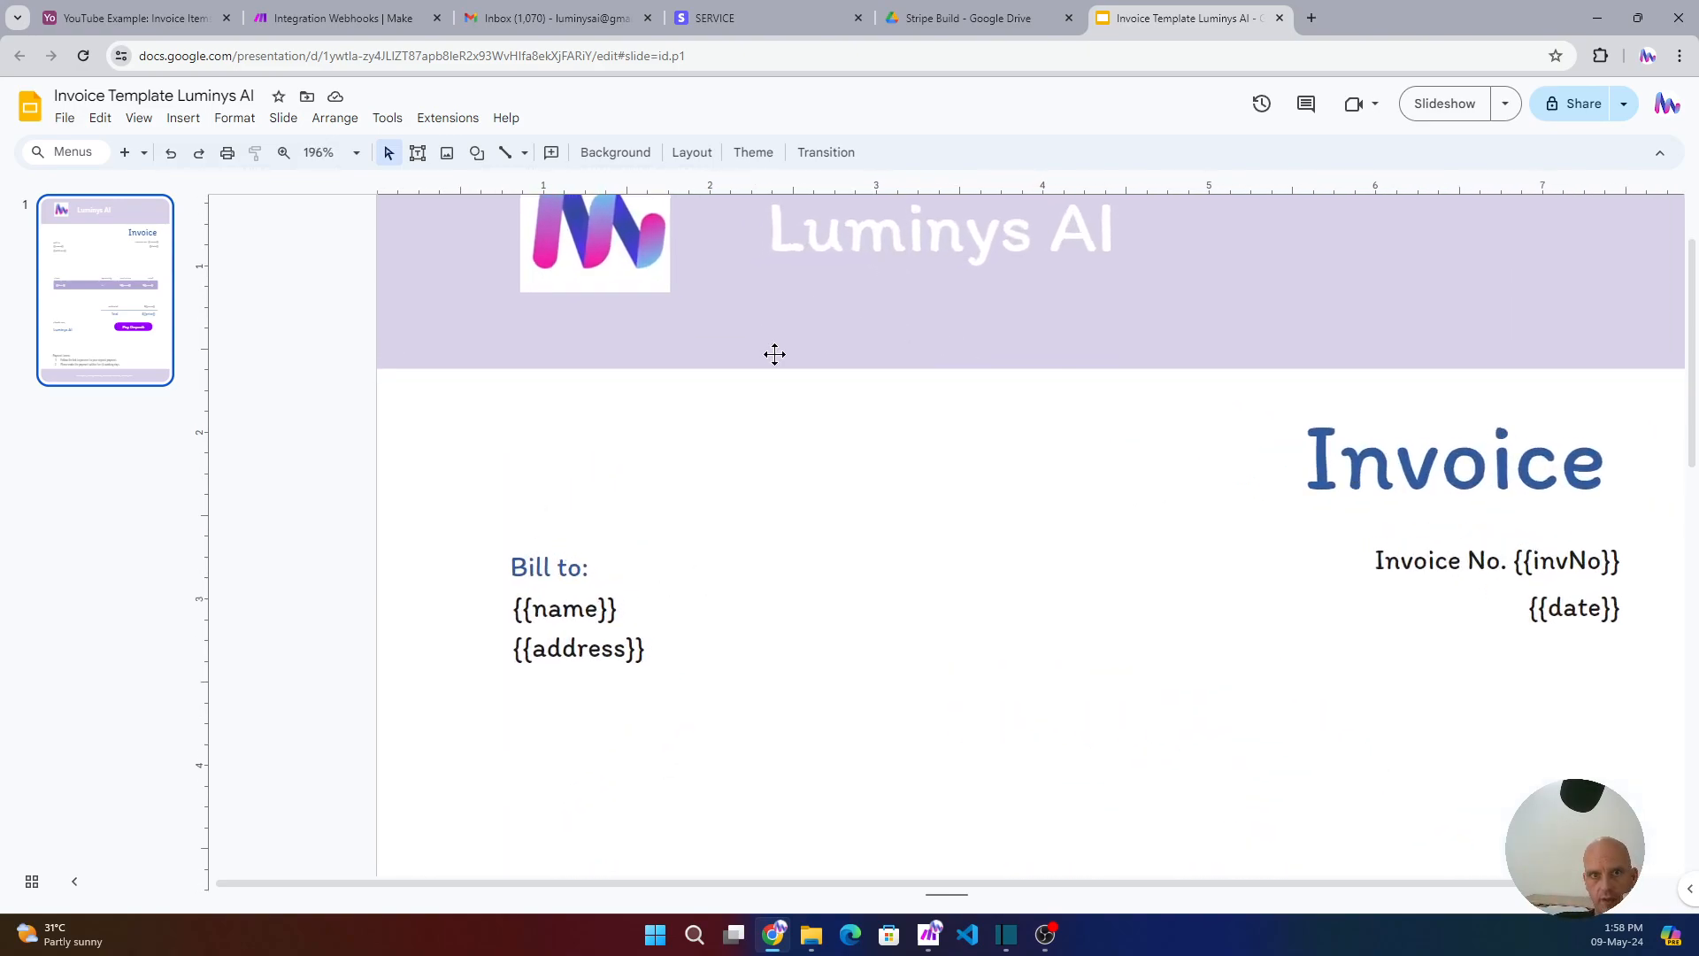
double_click(1578, 560)
double_click(1576, 567)
double_click(1576, 608)
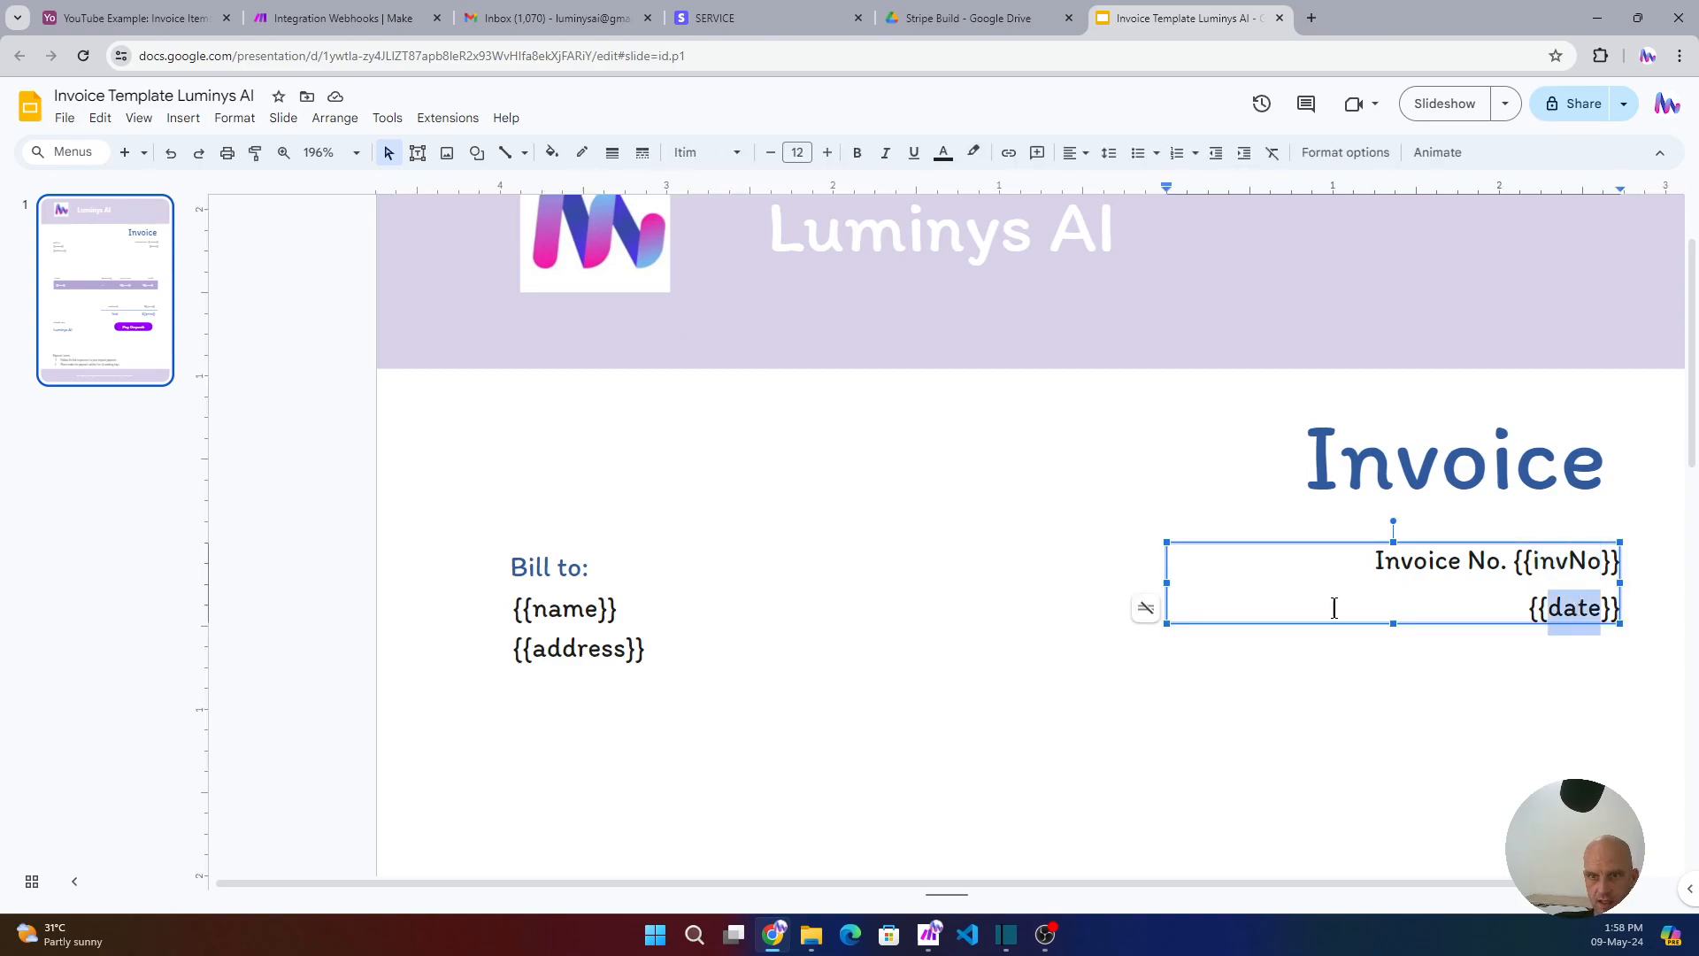
double_click(563, 608)
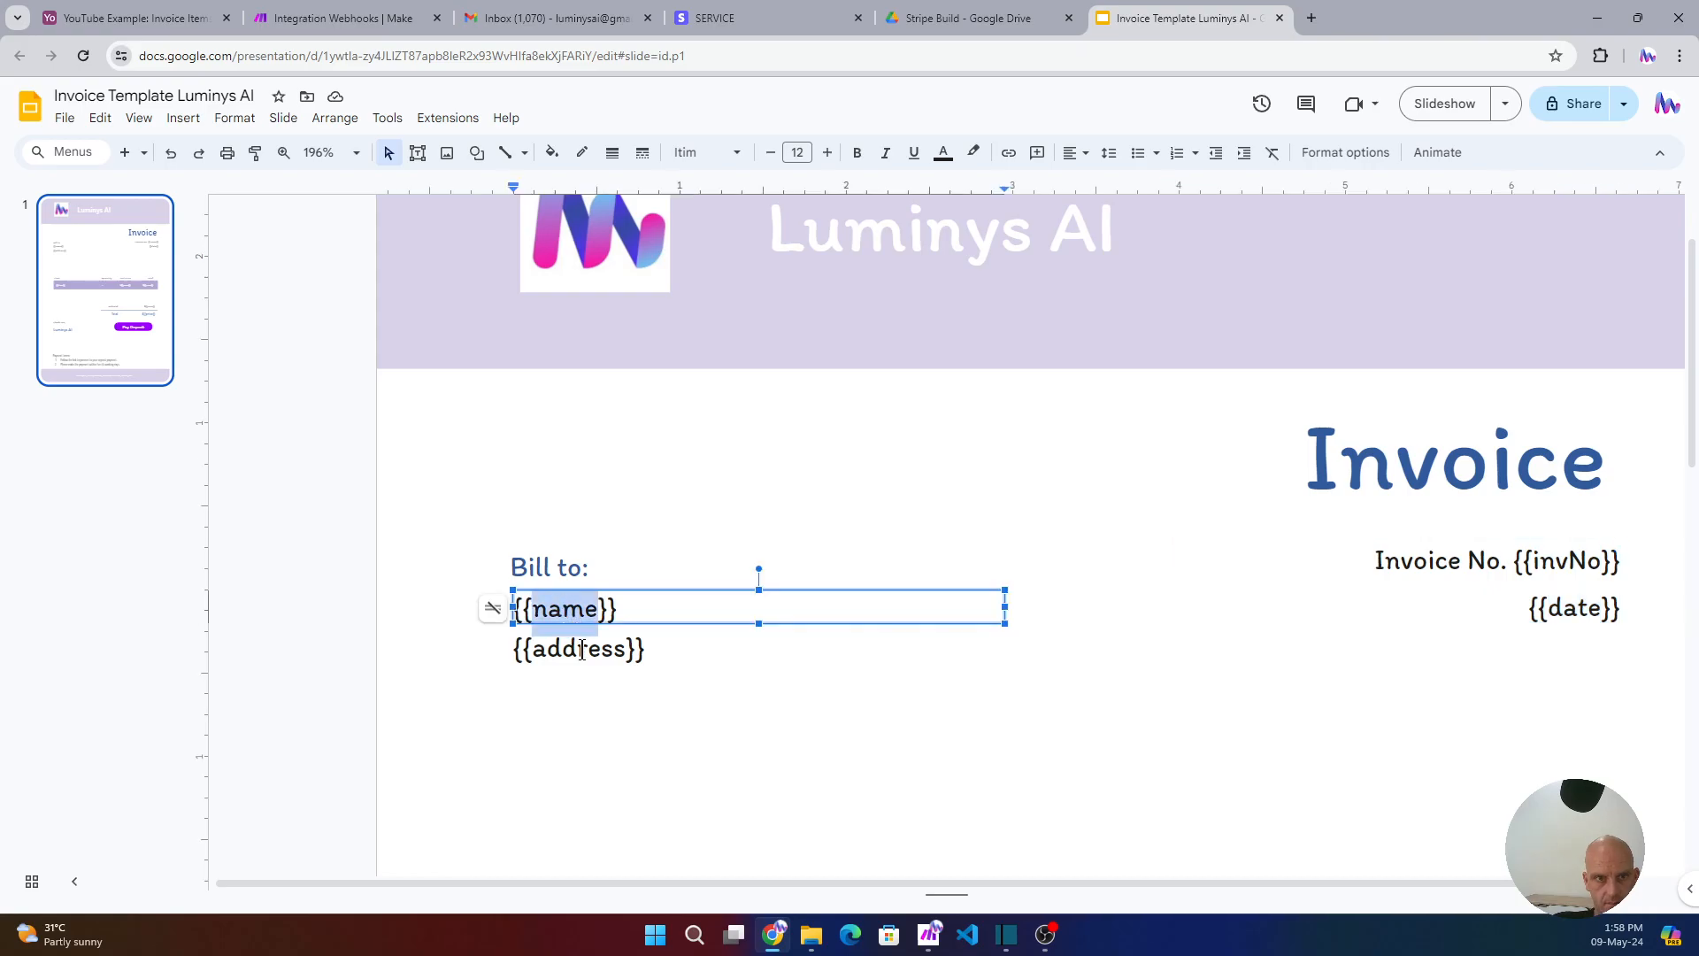
double_click(581, 650)
scroll(1055, 614, down, 6)
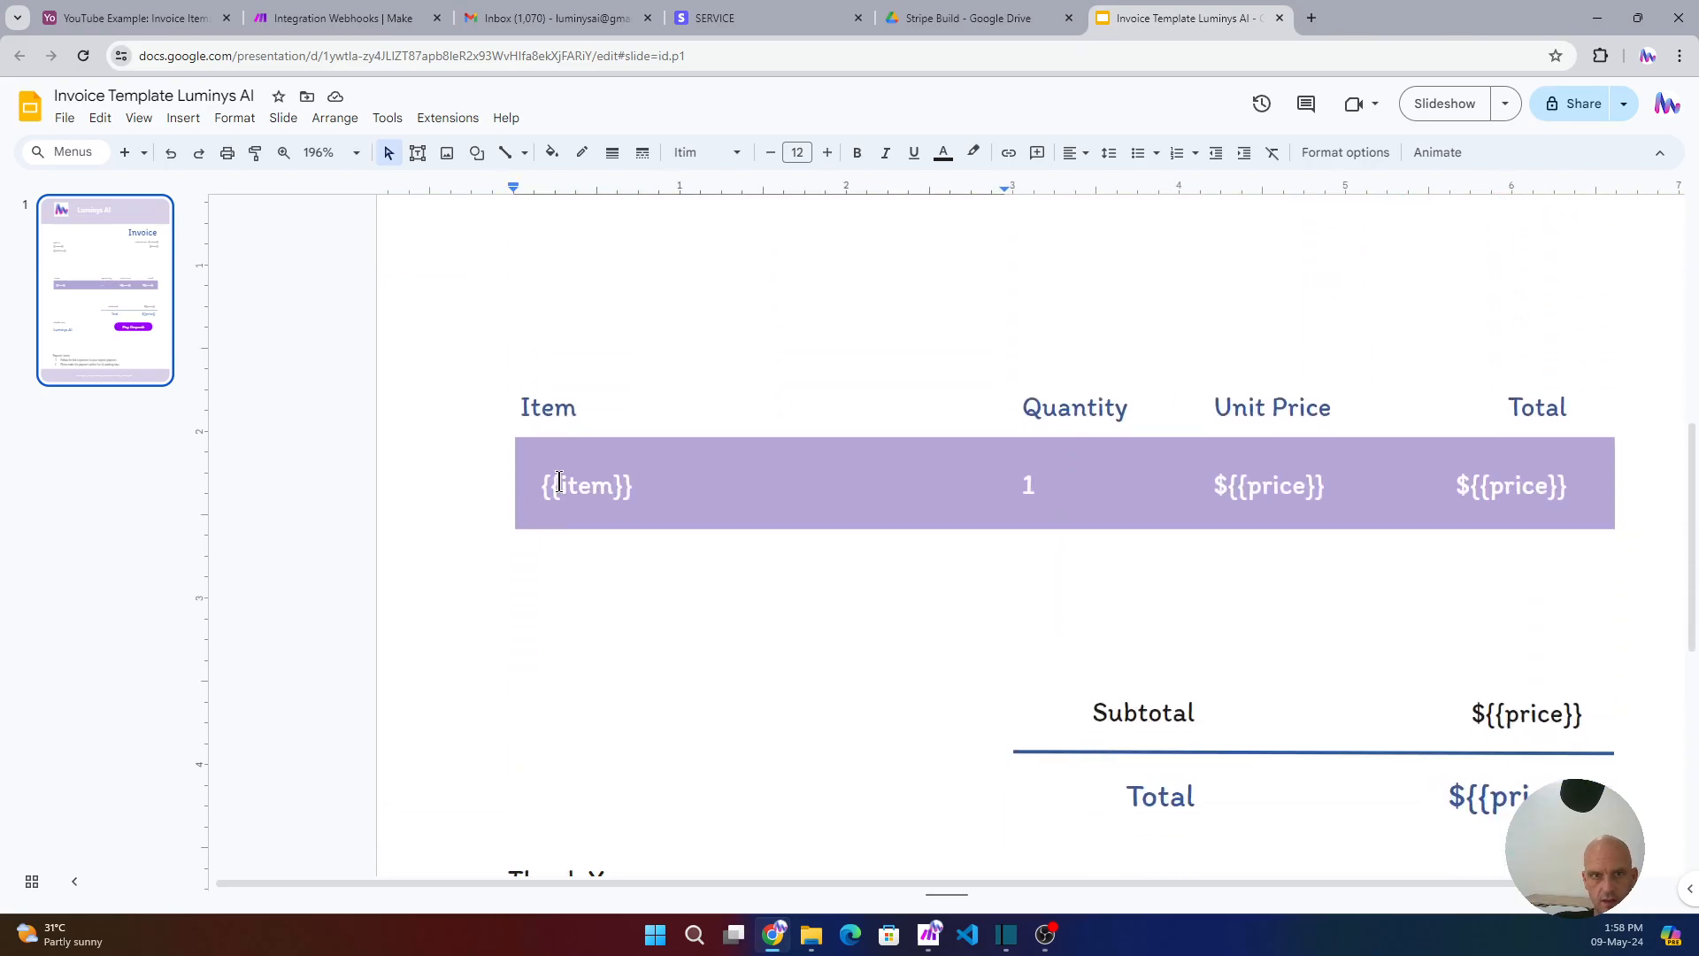
scroll(583, 493, up, 2)
double_click(576, 635)
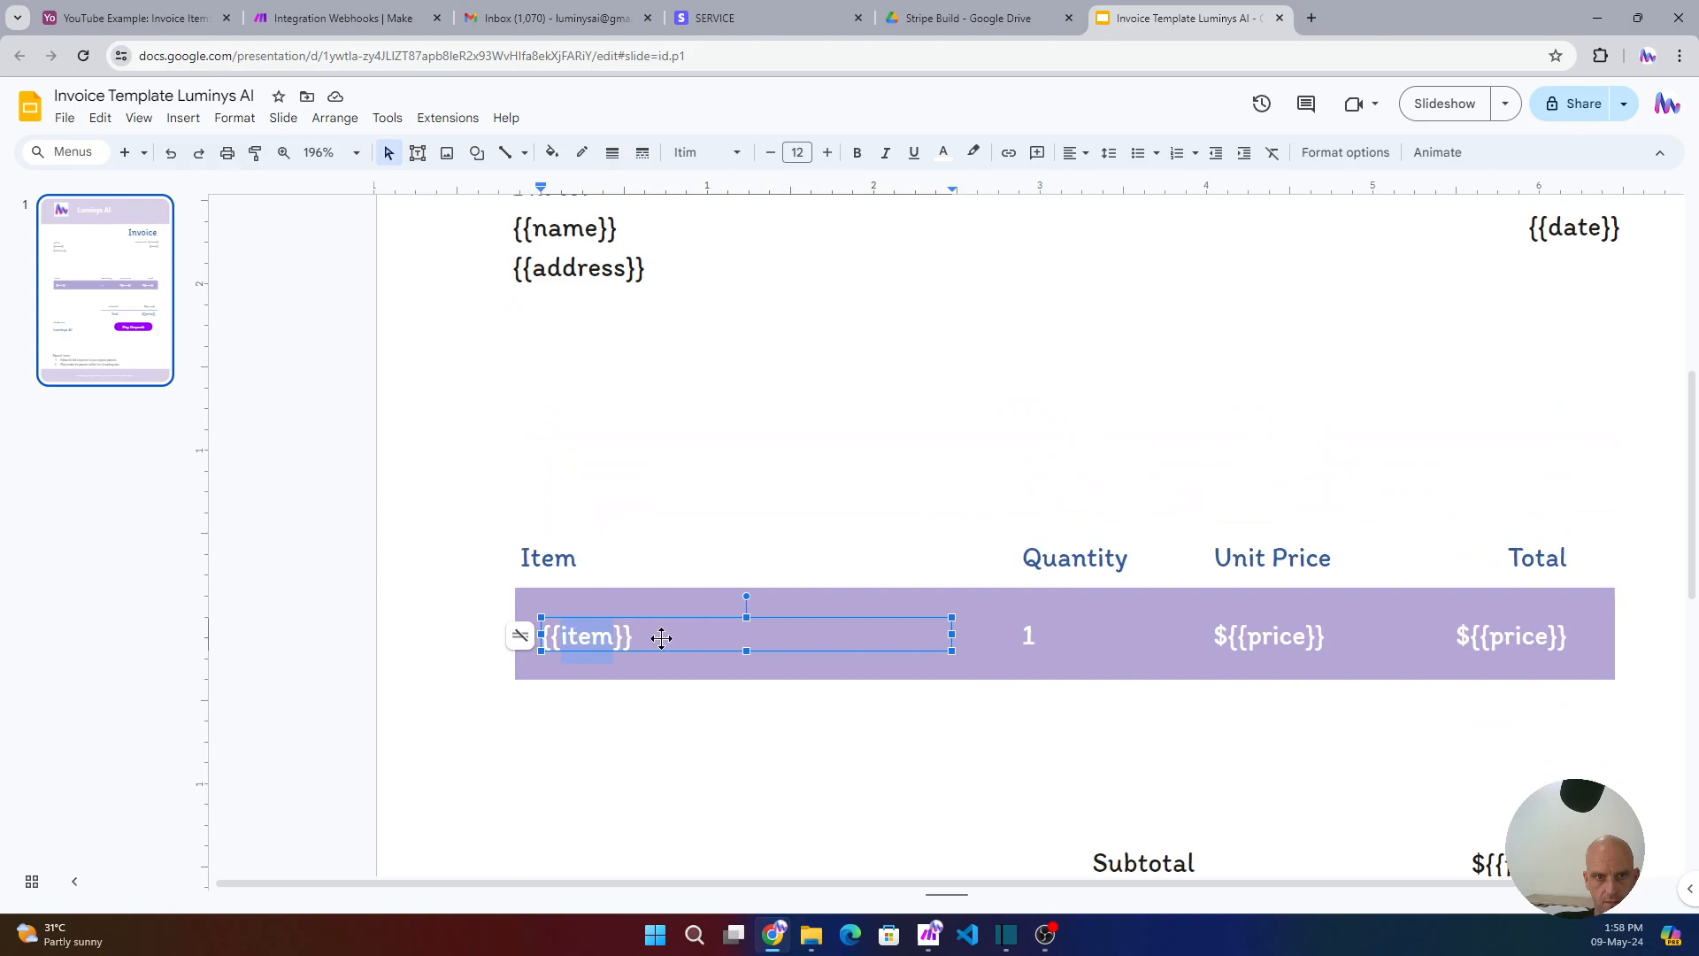
- Replace the quantity cell's content with a fixed 1 and centre it
double_click(1028, 636)
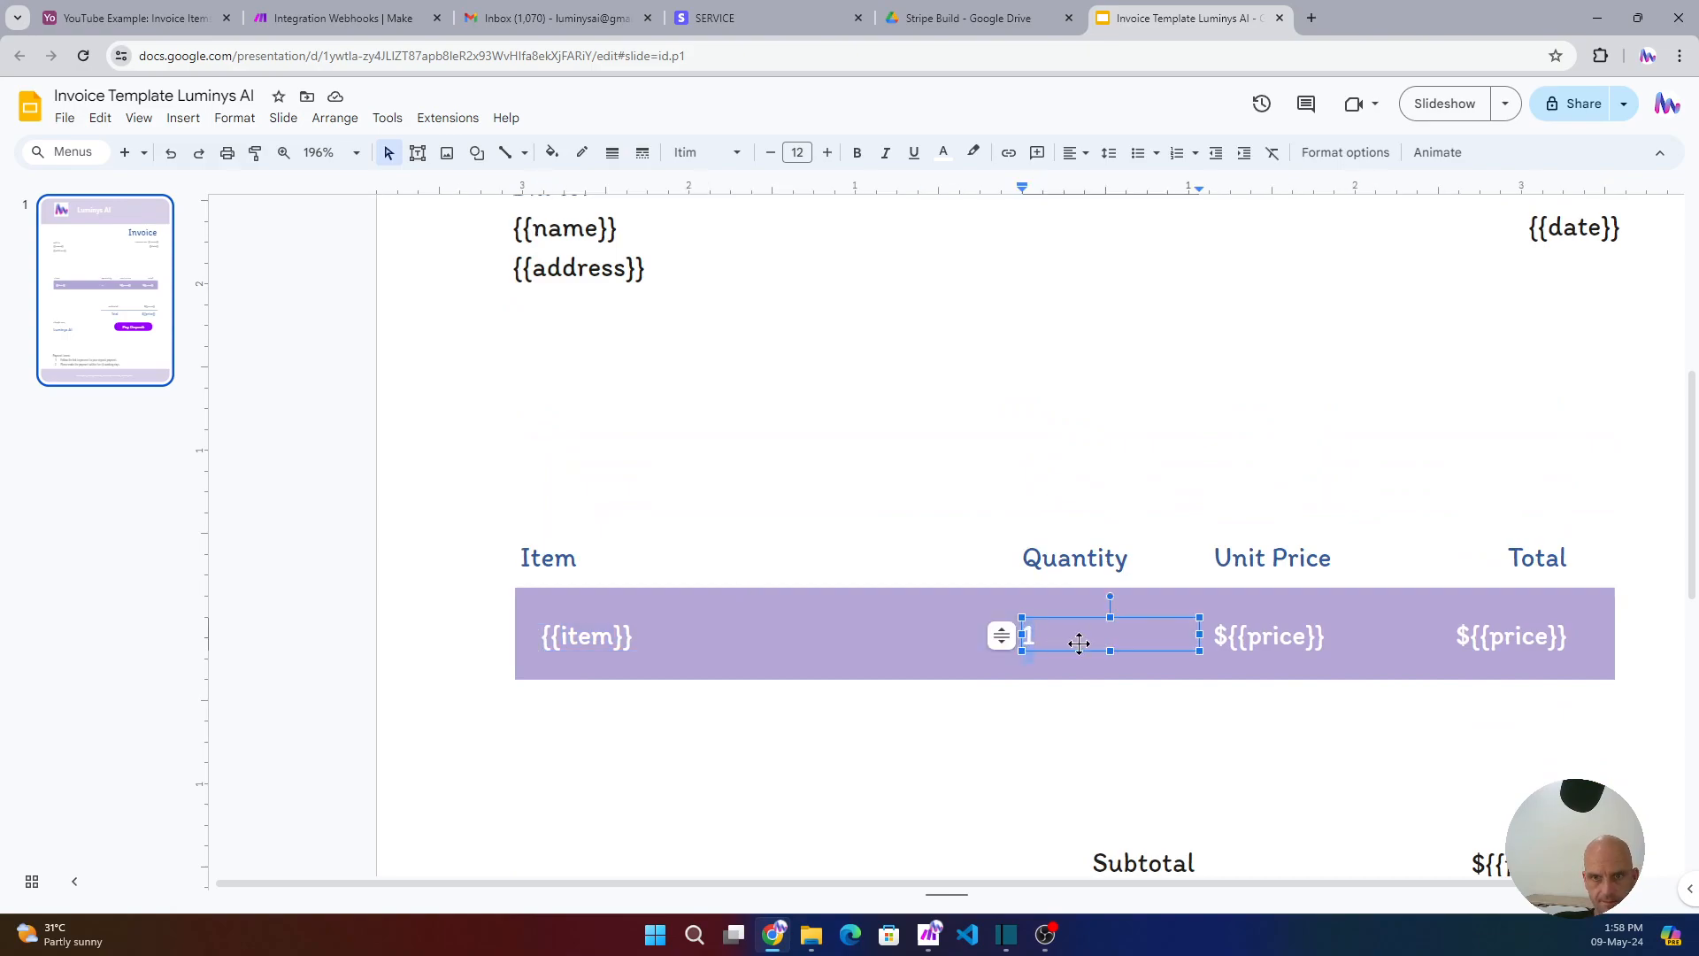
text({{)
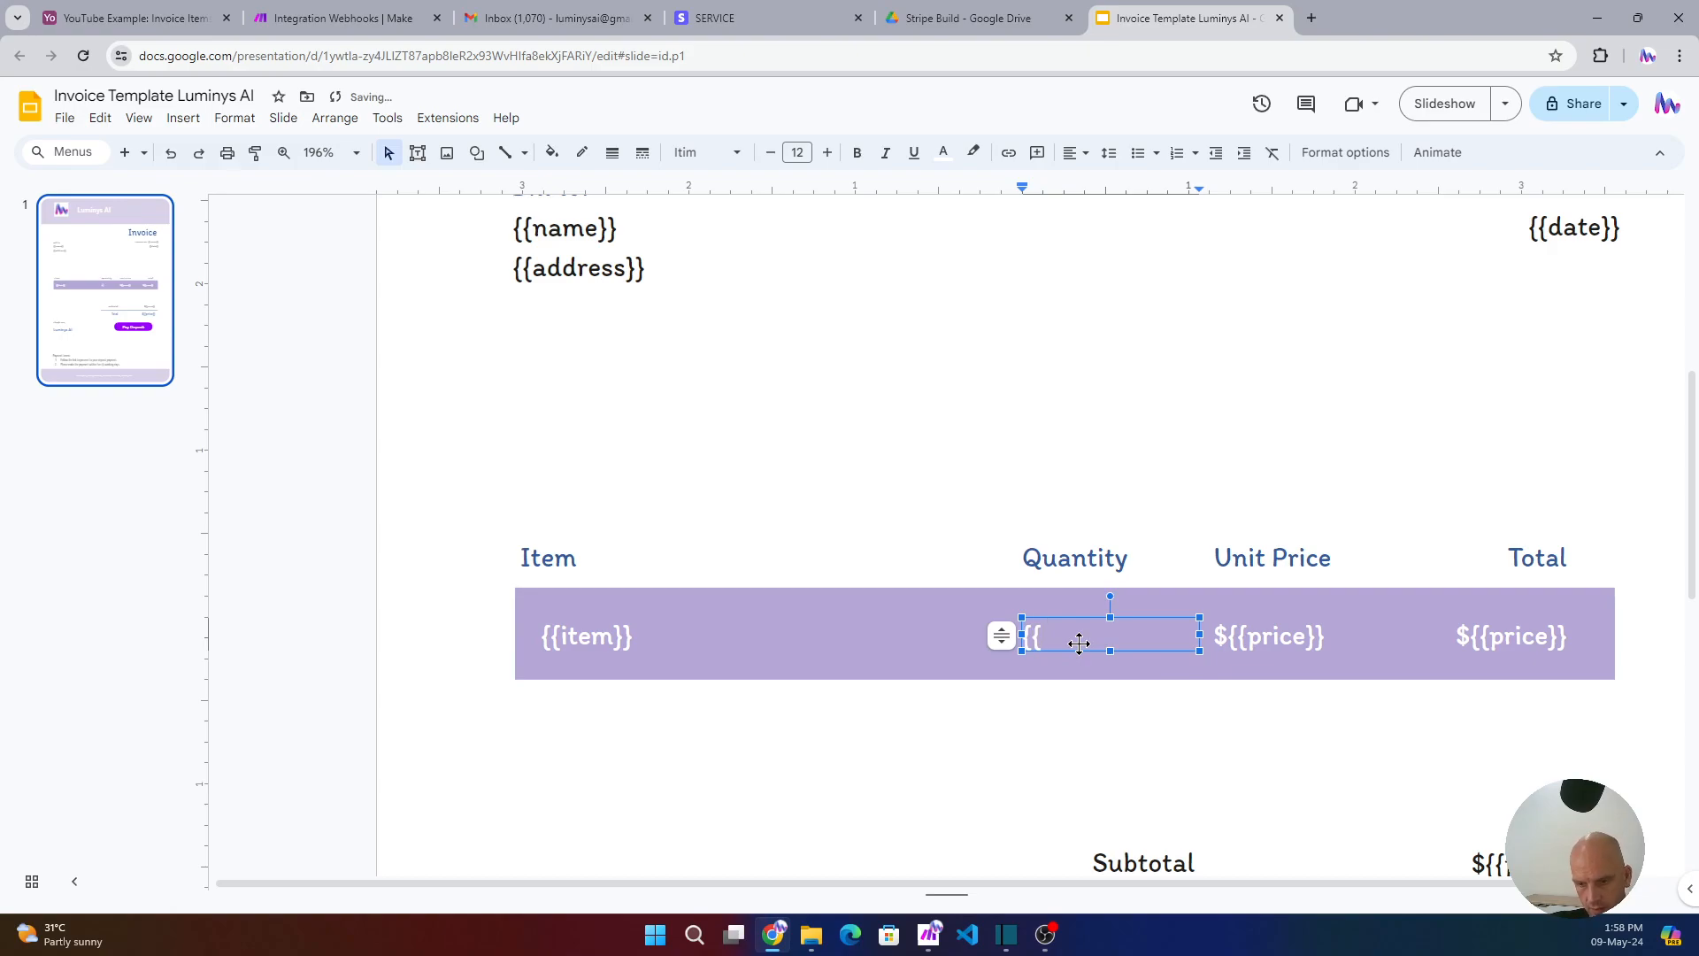
text(qty}})
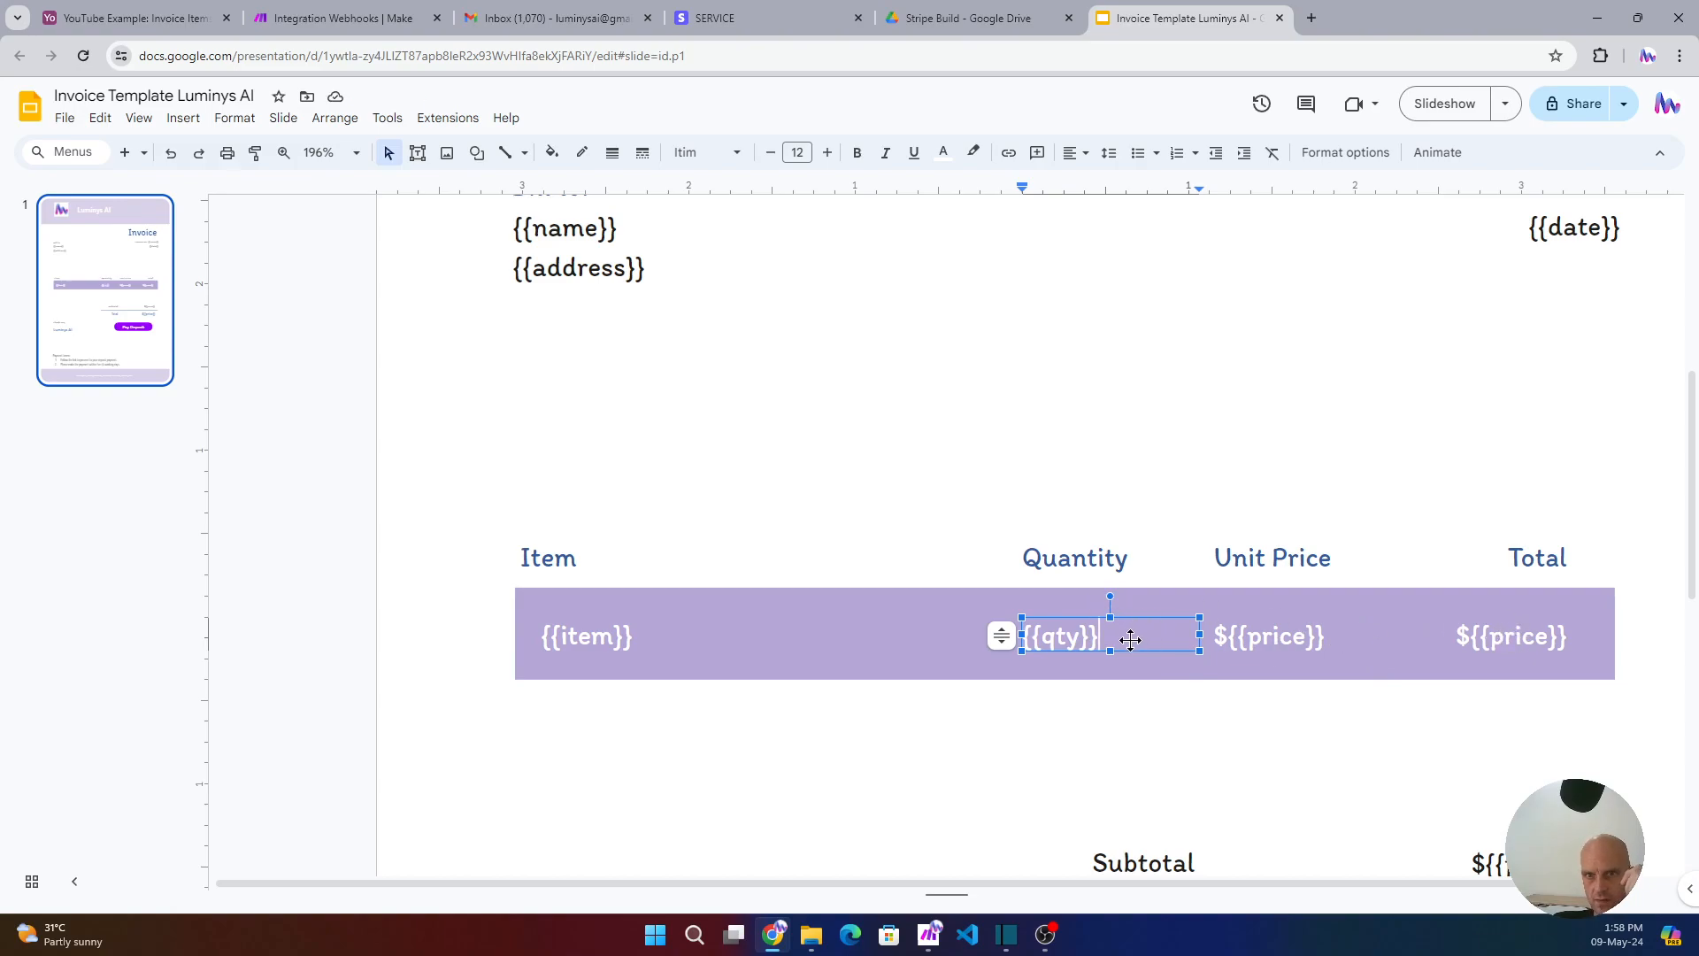
key(BackSpace)
key(BackSpace)
key(BackSpace)
key(BackSpace)
key(BackSpace)
key(BackSpace)
key(BackSpace)
text(1)
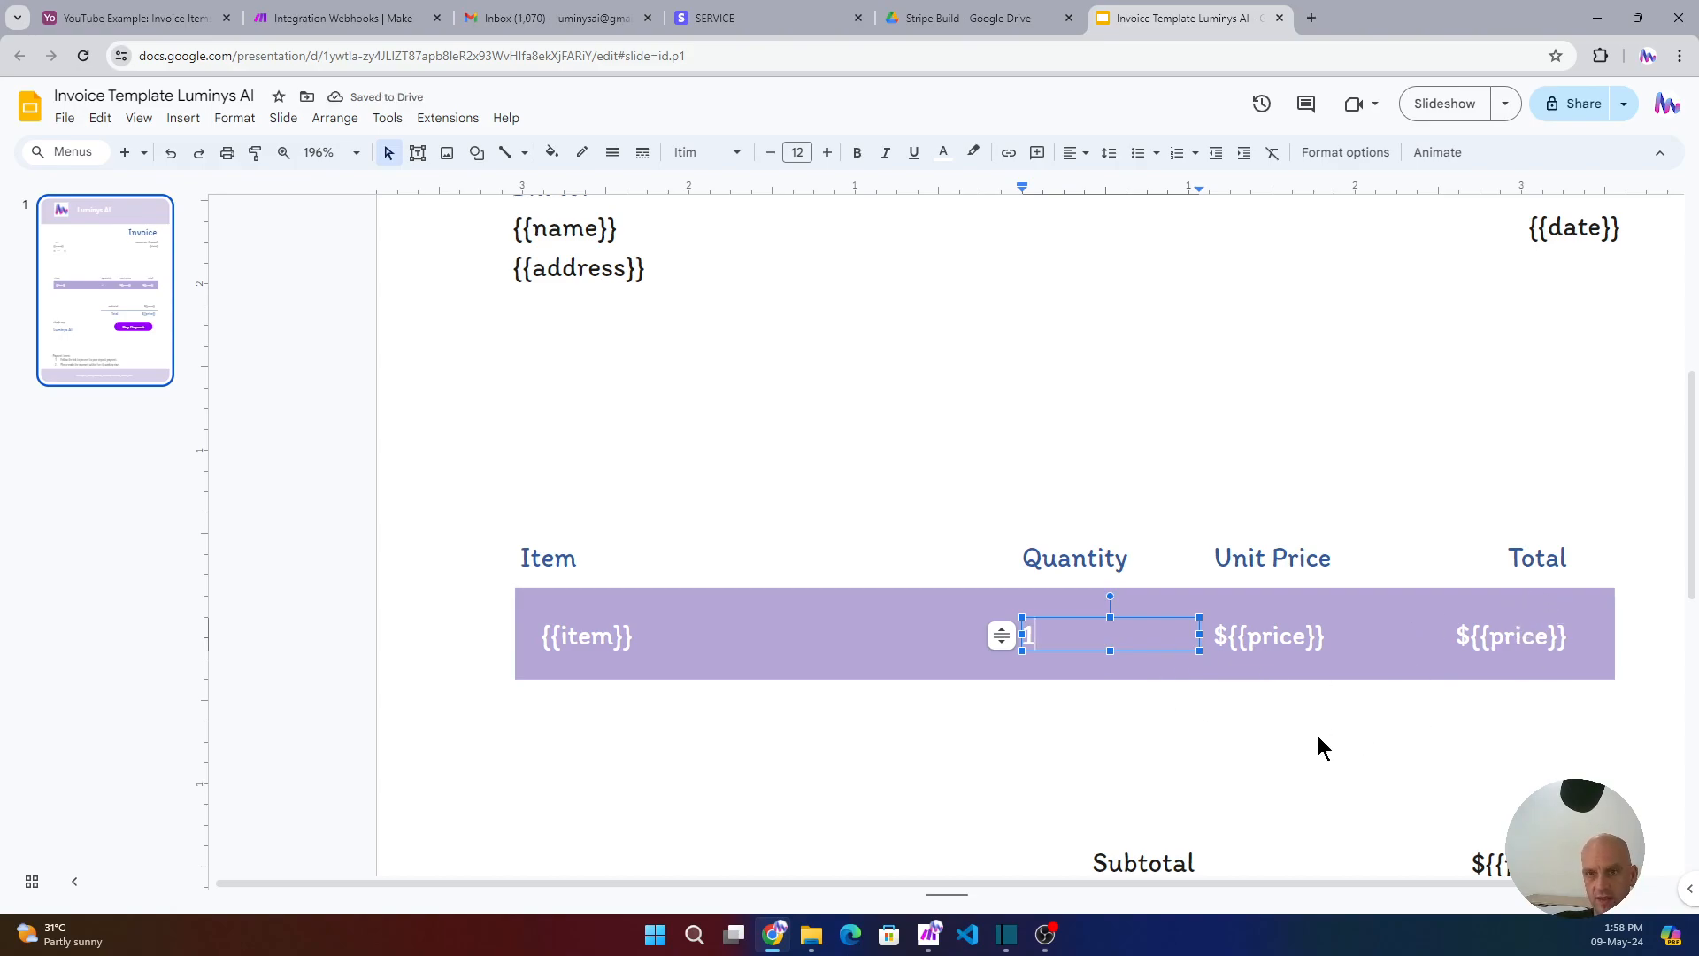
scroll(1442, 699, down, 2)
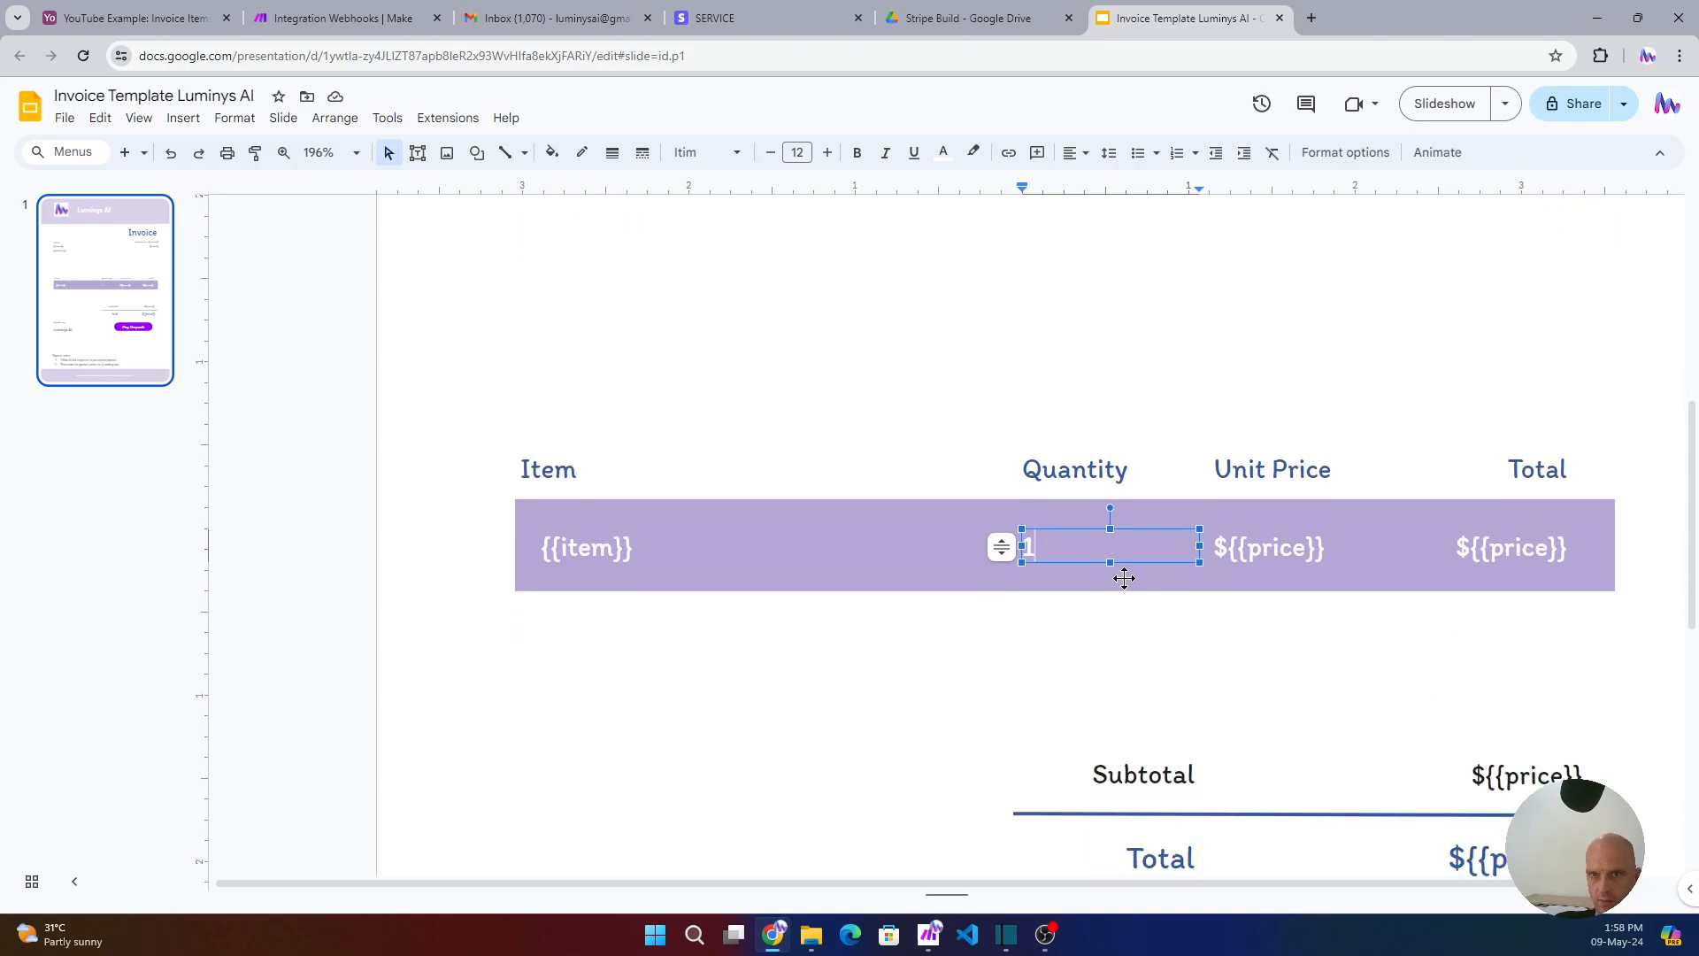
click(1073, 152)
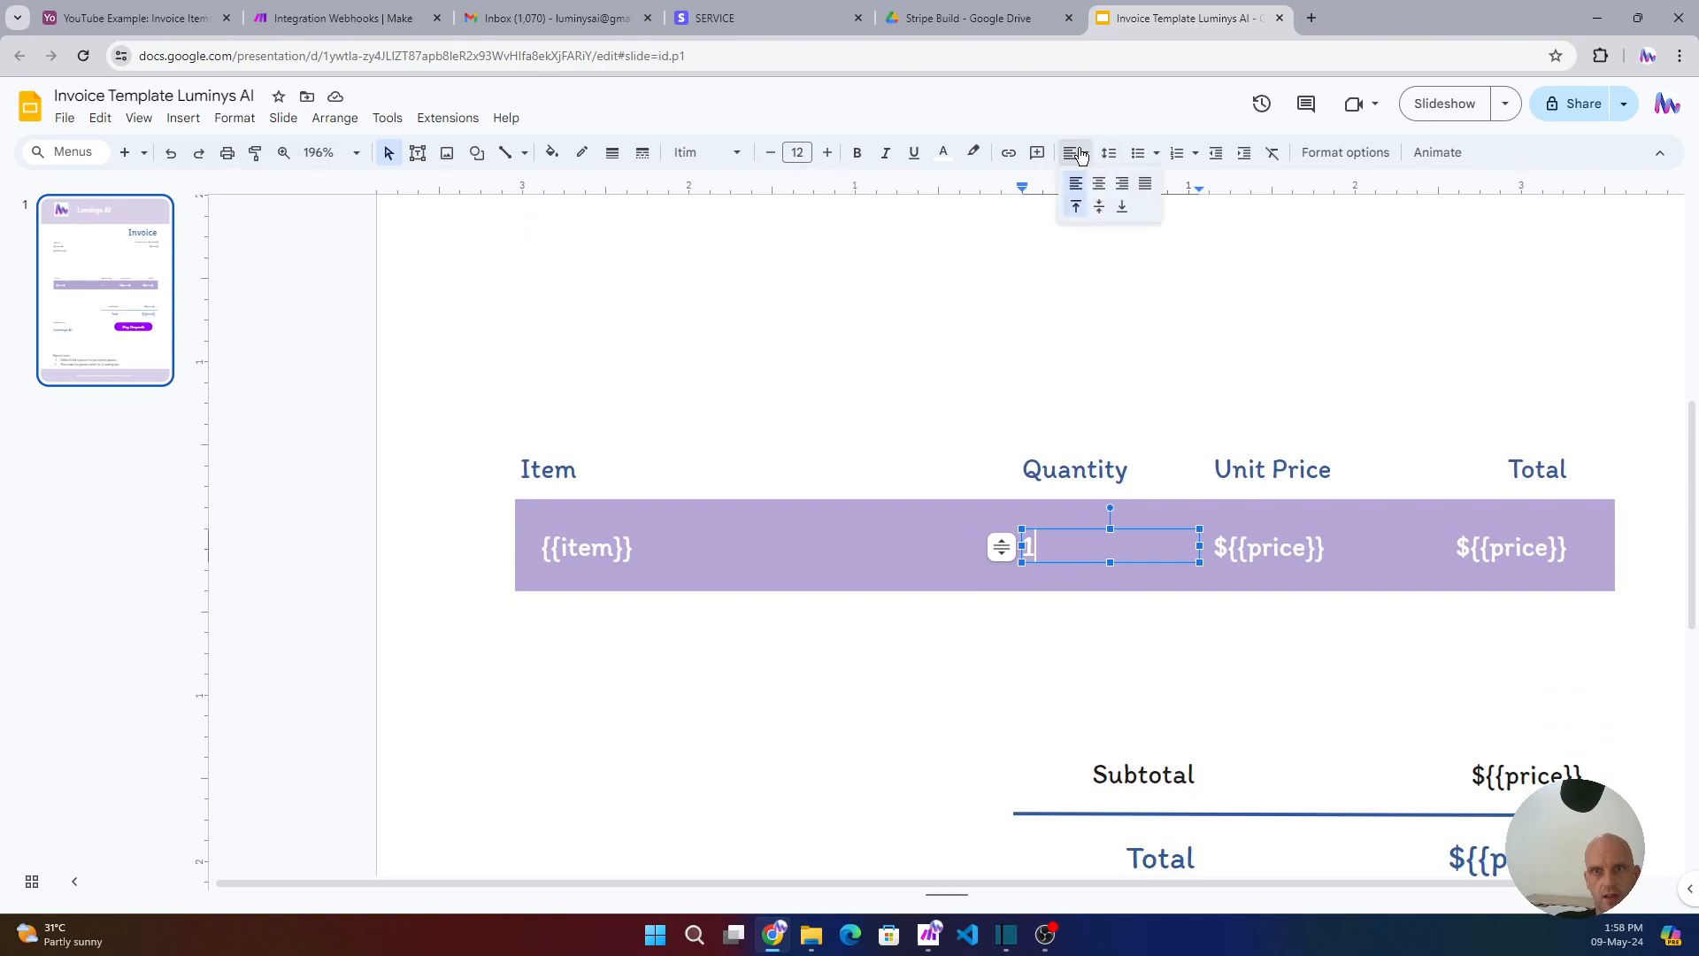
click(1094, 181)
click(1285, 668)
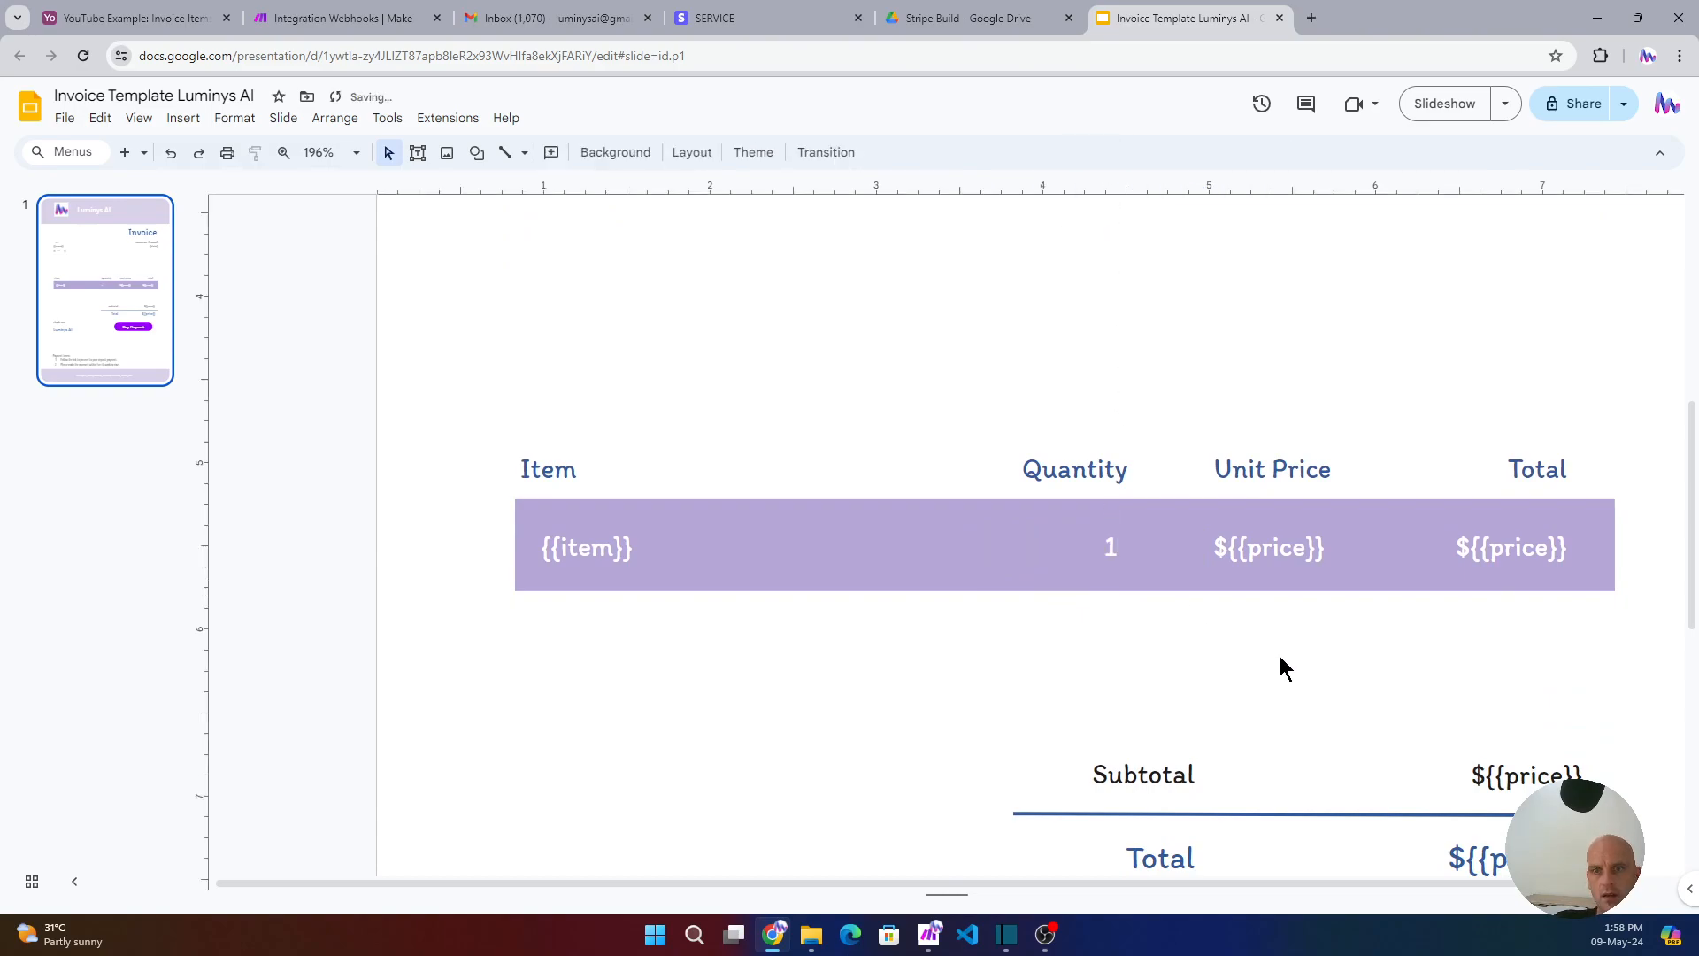
- Peek at the payment link text under the Pay Deposit button, undo the move, and return to Make
scroll(1505, 765, down, 2)
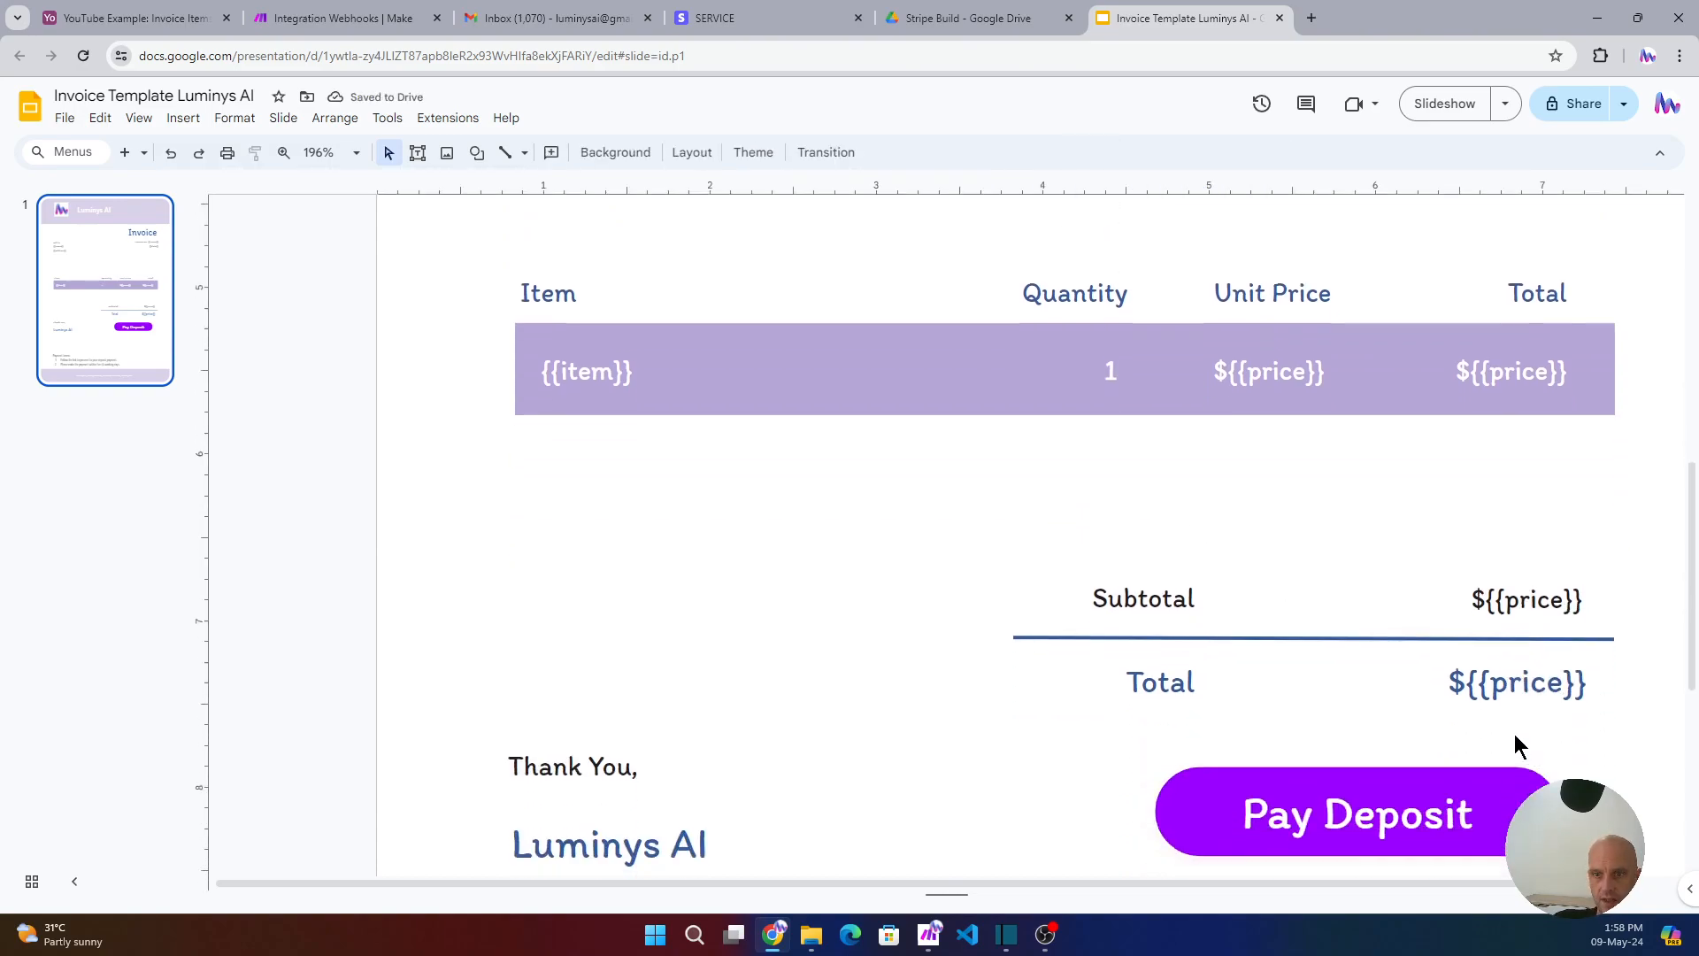
scroll(1253, 738, down, 2)
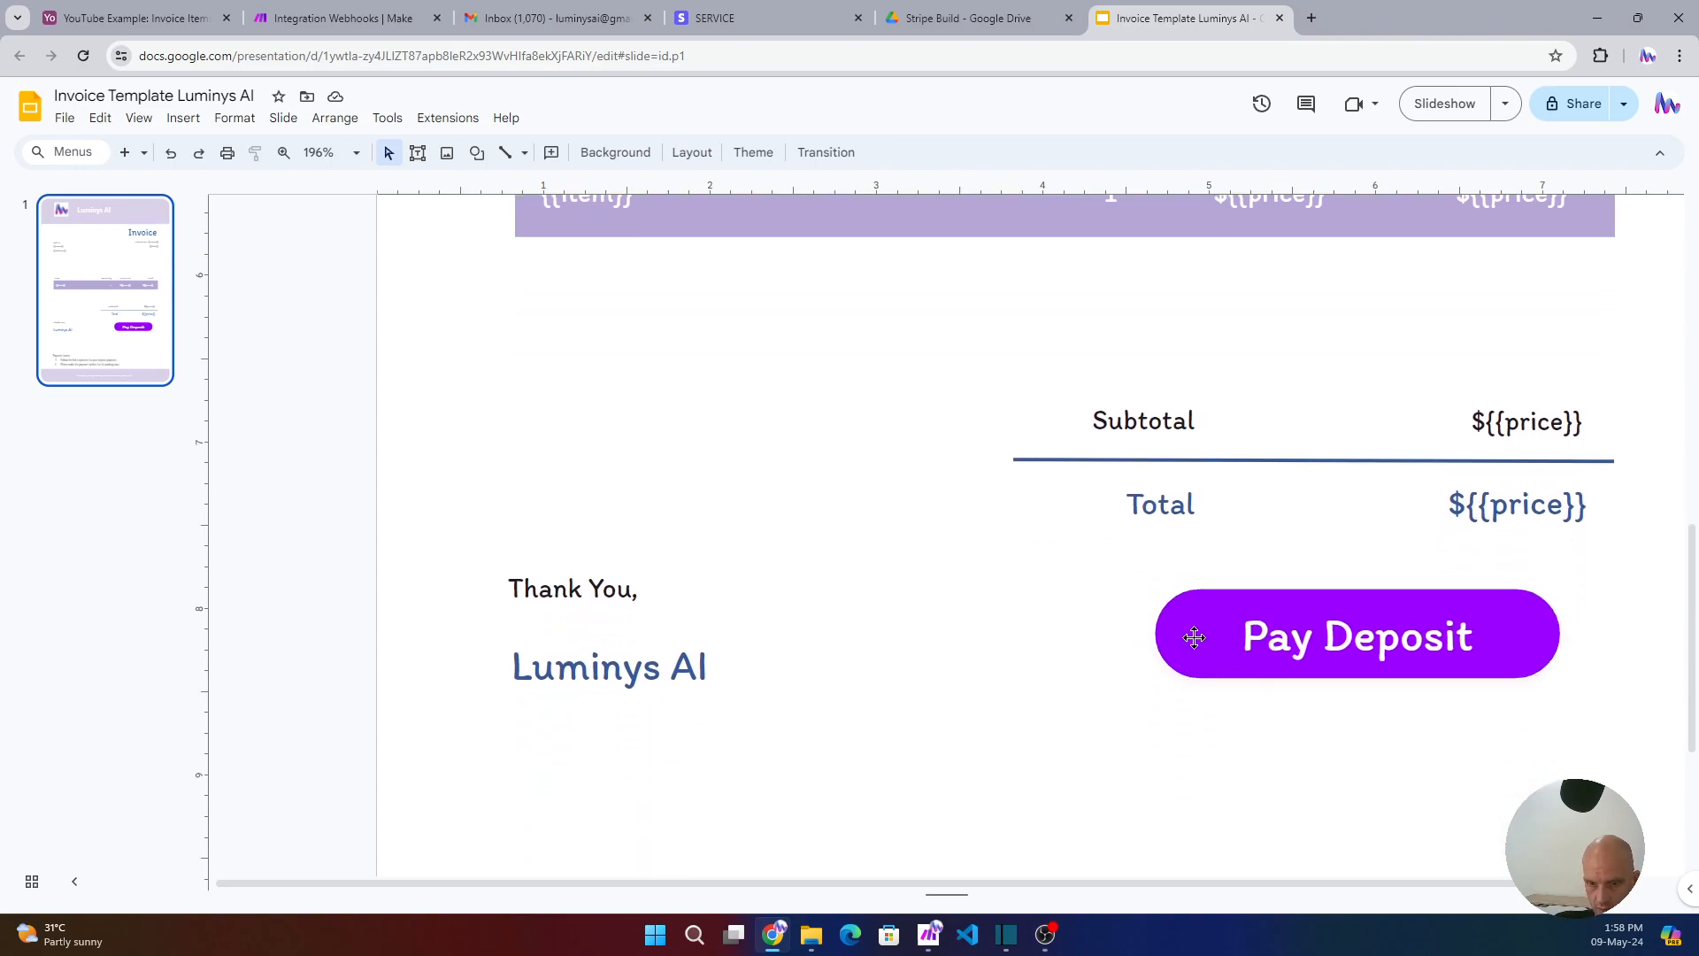
drag(1194, 638, 1190, 753)
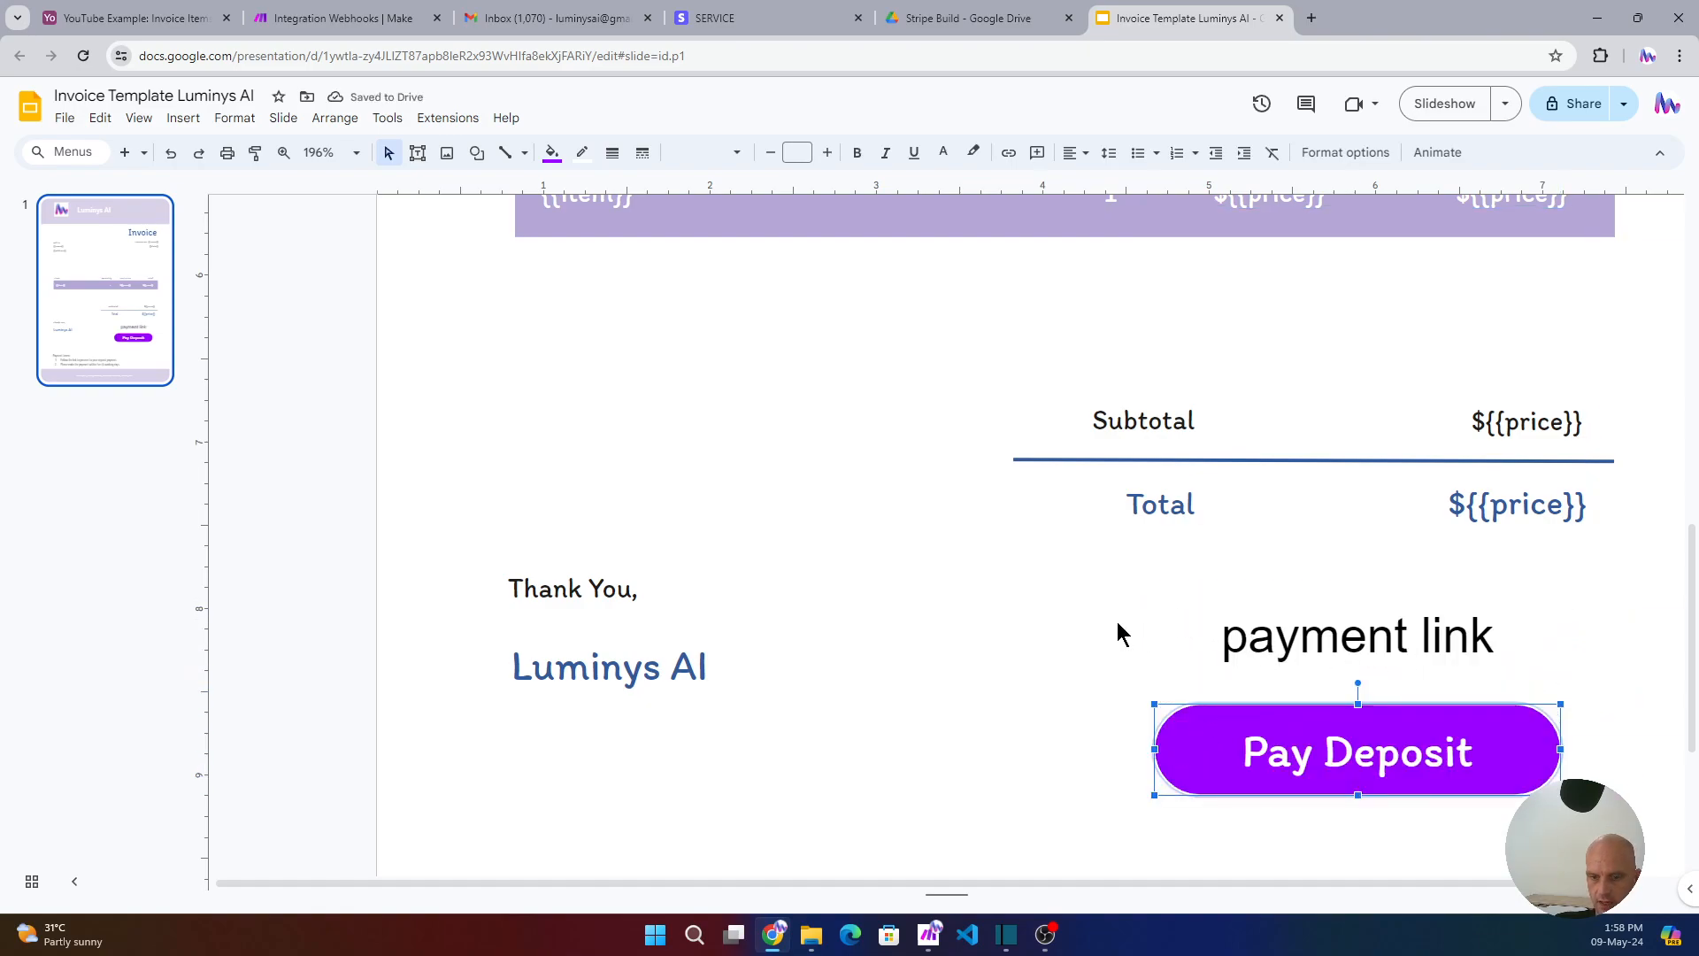
key(ctrl+z)
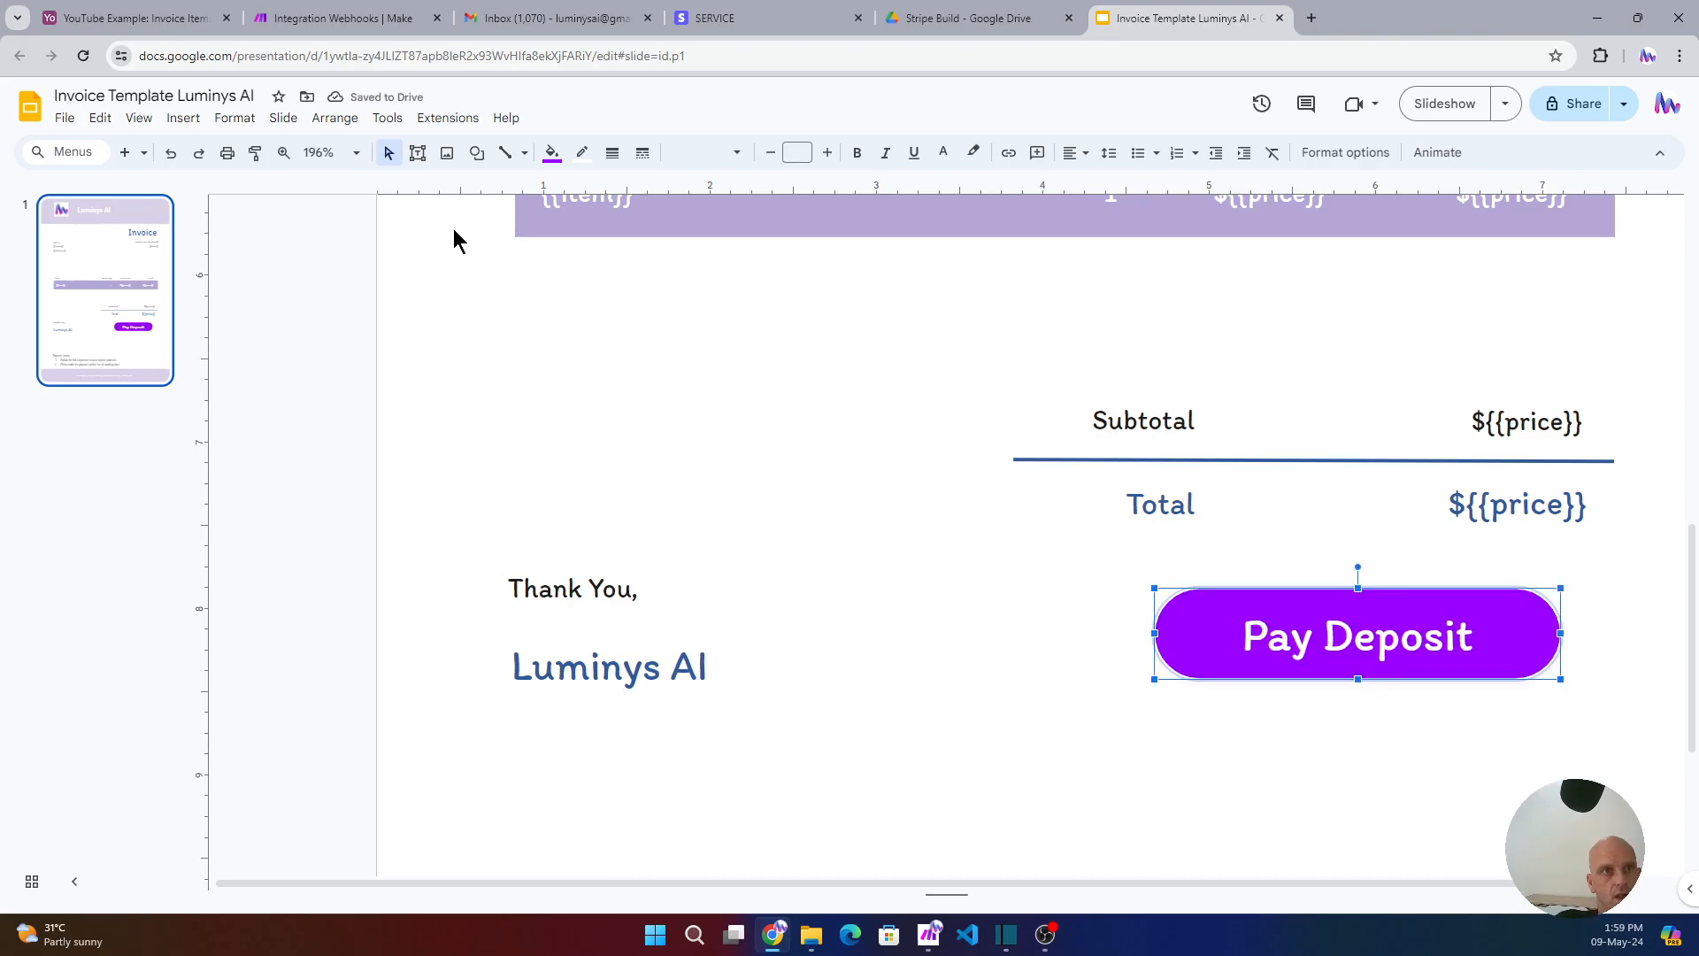
click(330, 19)
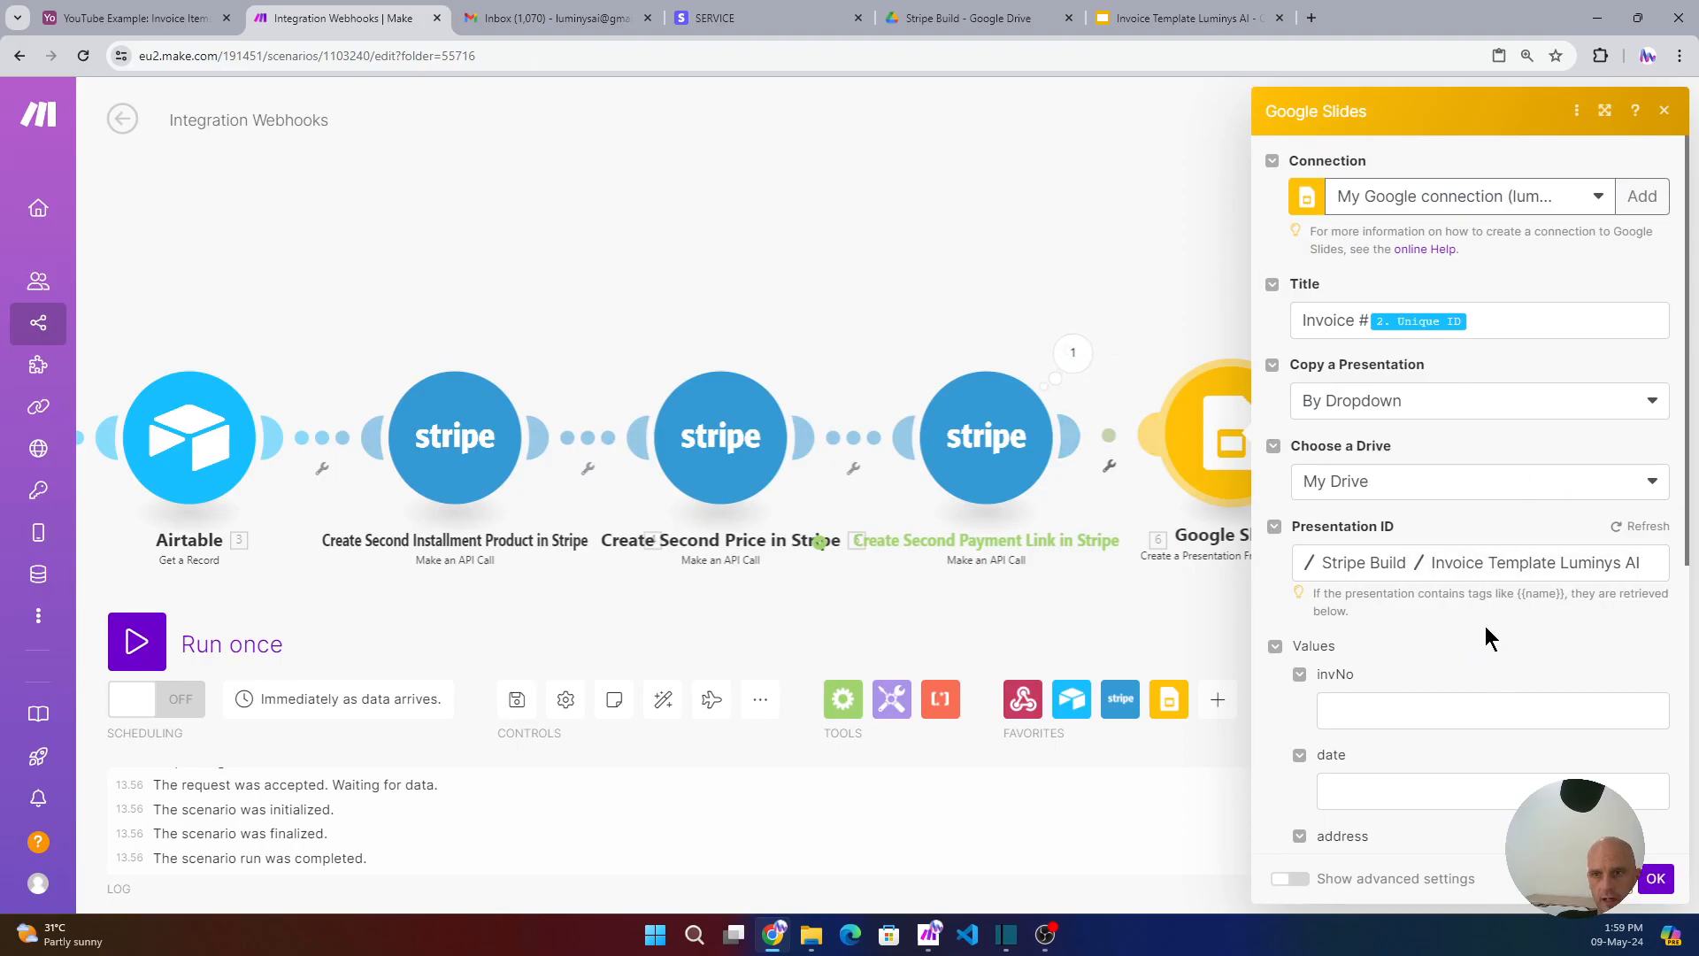
- Refresh the template's tag fields, begin mapping into invNo, and compare against the invoice slides
click(1638, 527)
click(1350, 709)
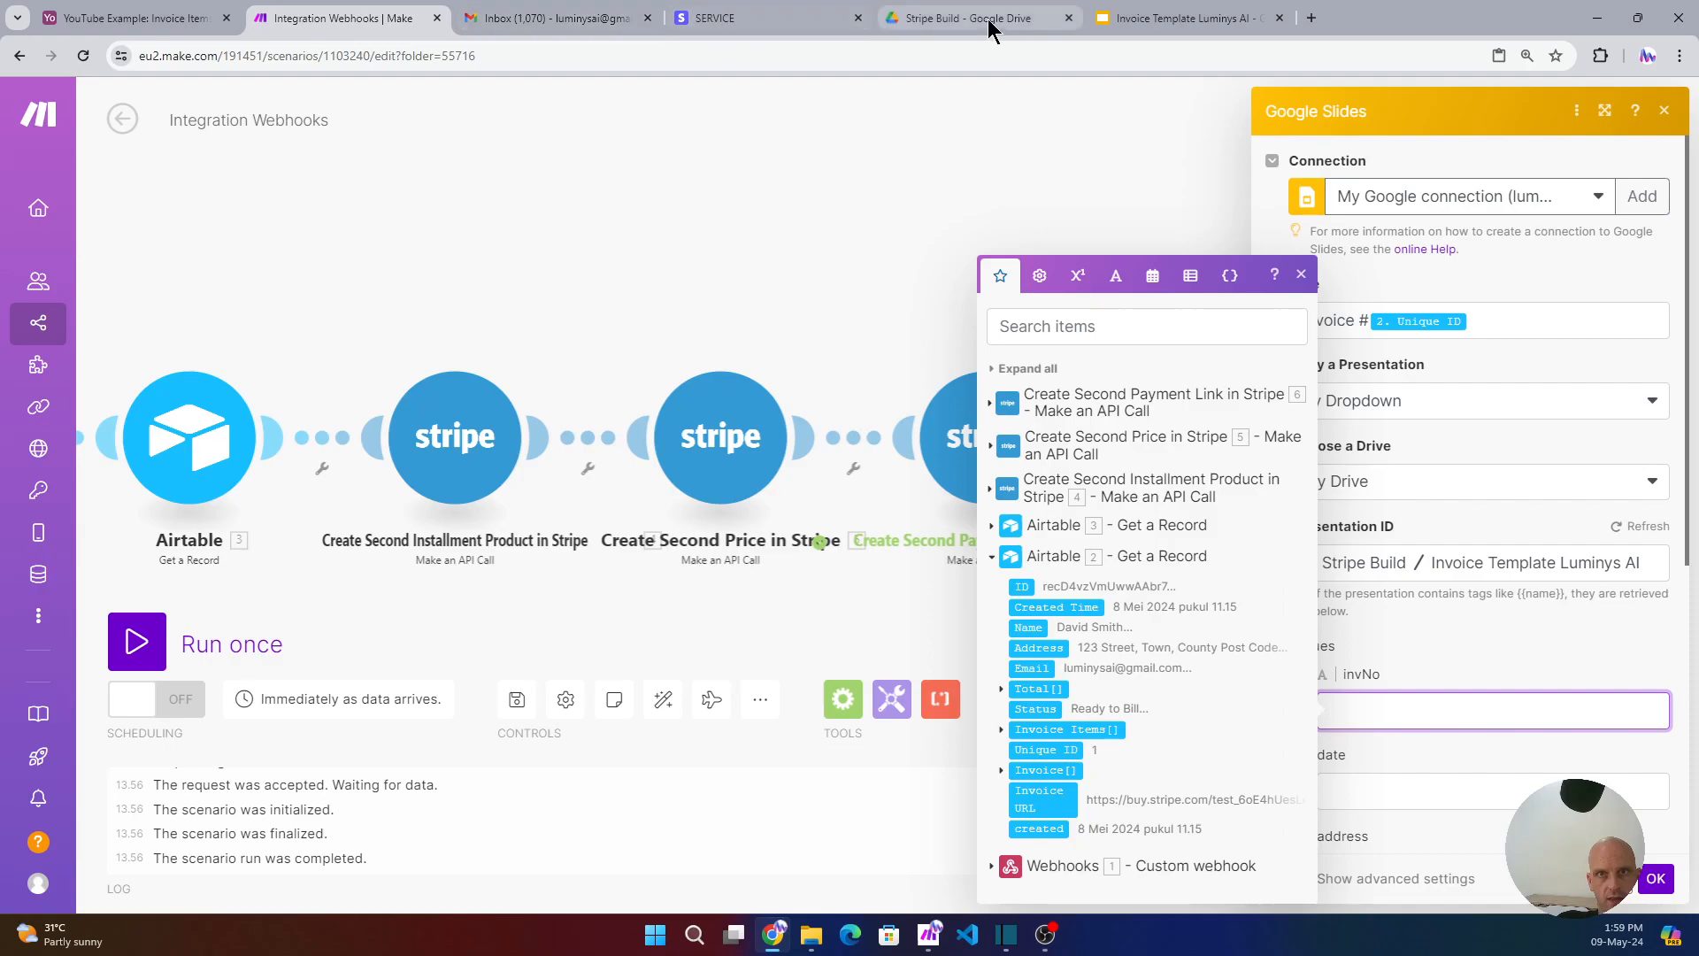
click(1112, 18)
scroll(1460, 407, up, 10)
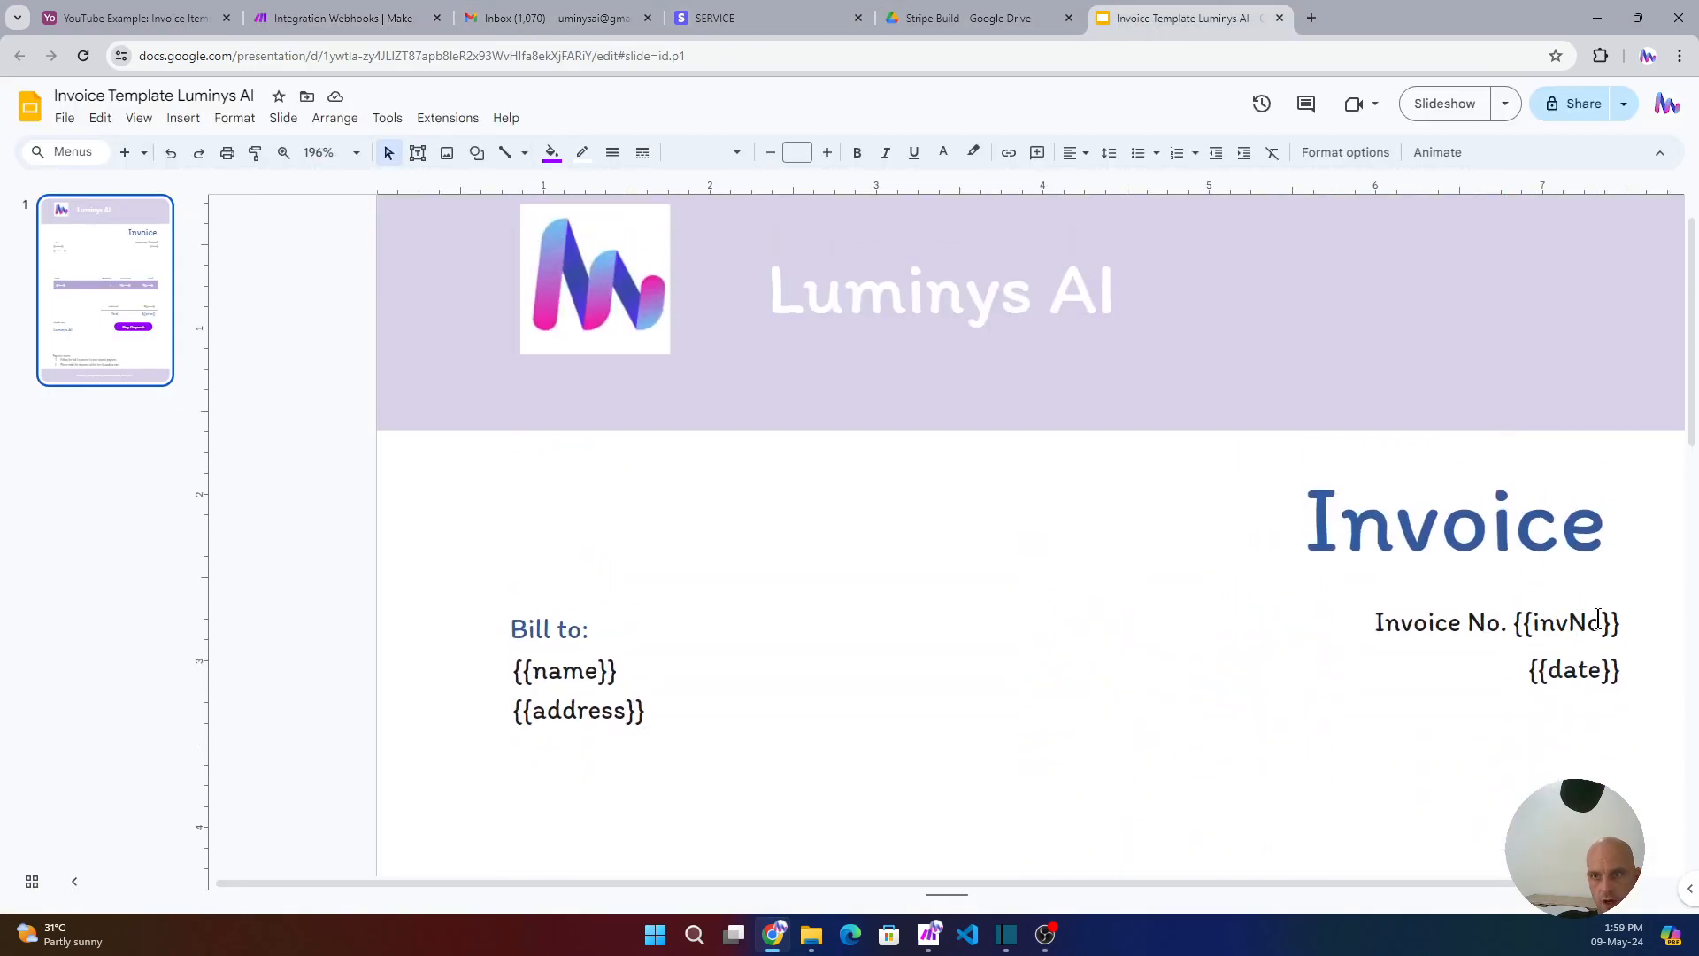
click(334, 16)
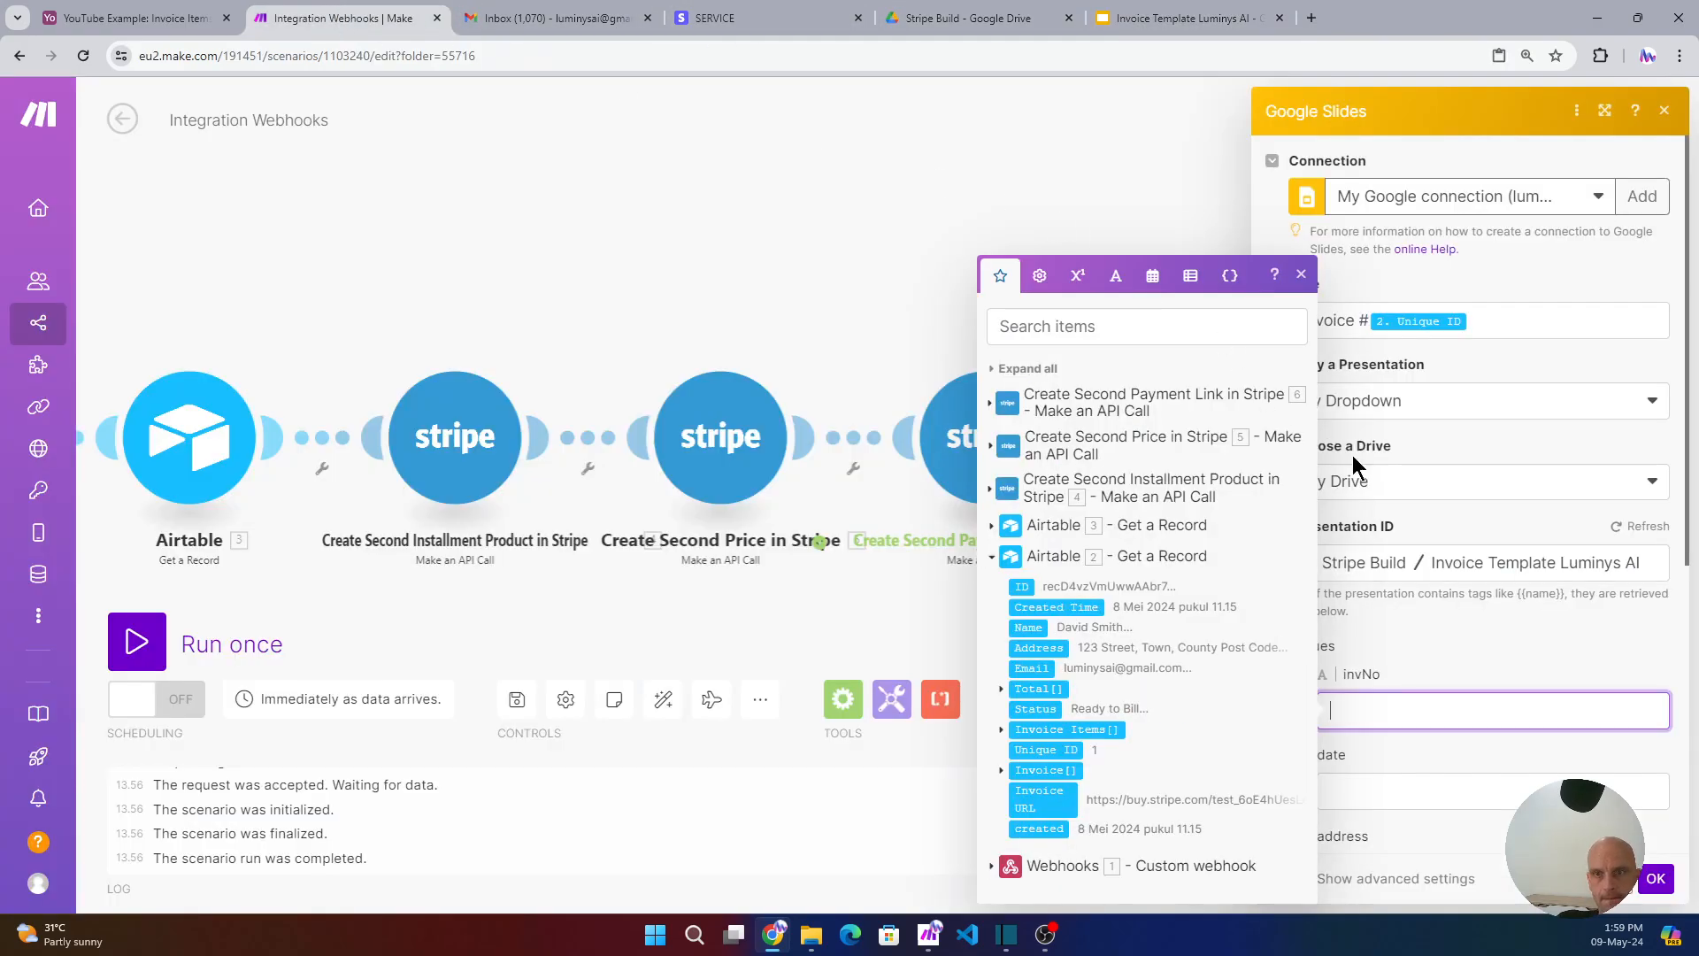
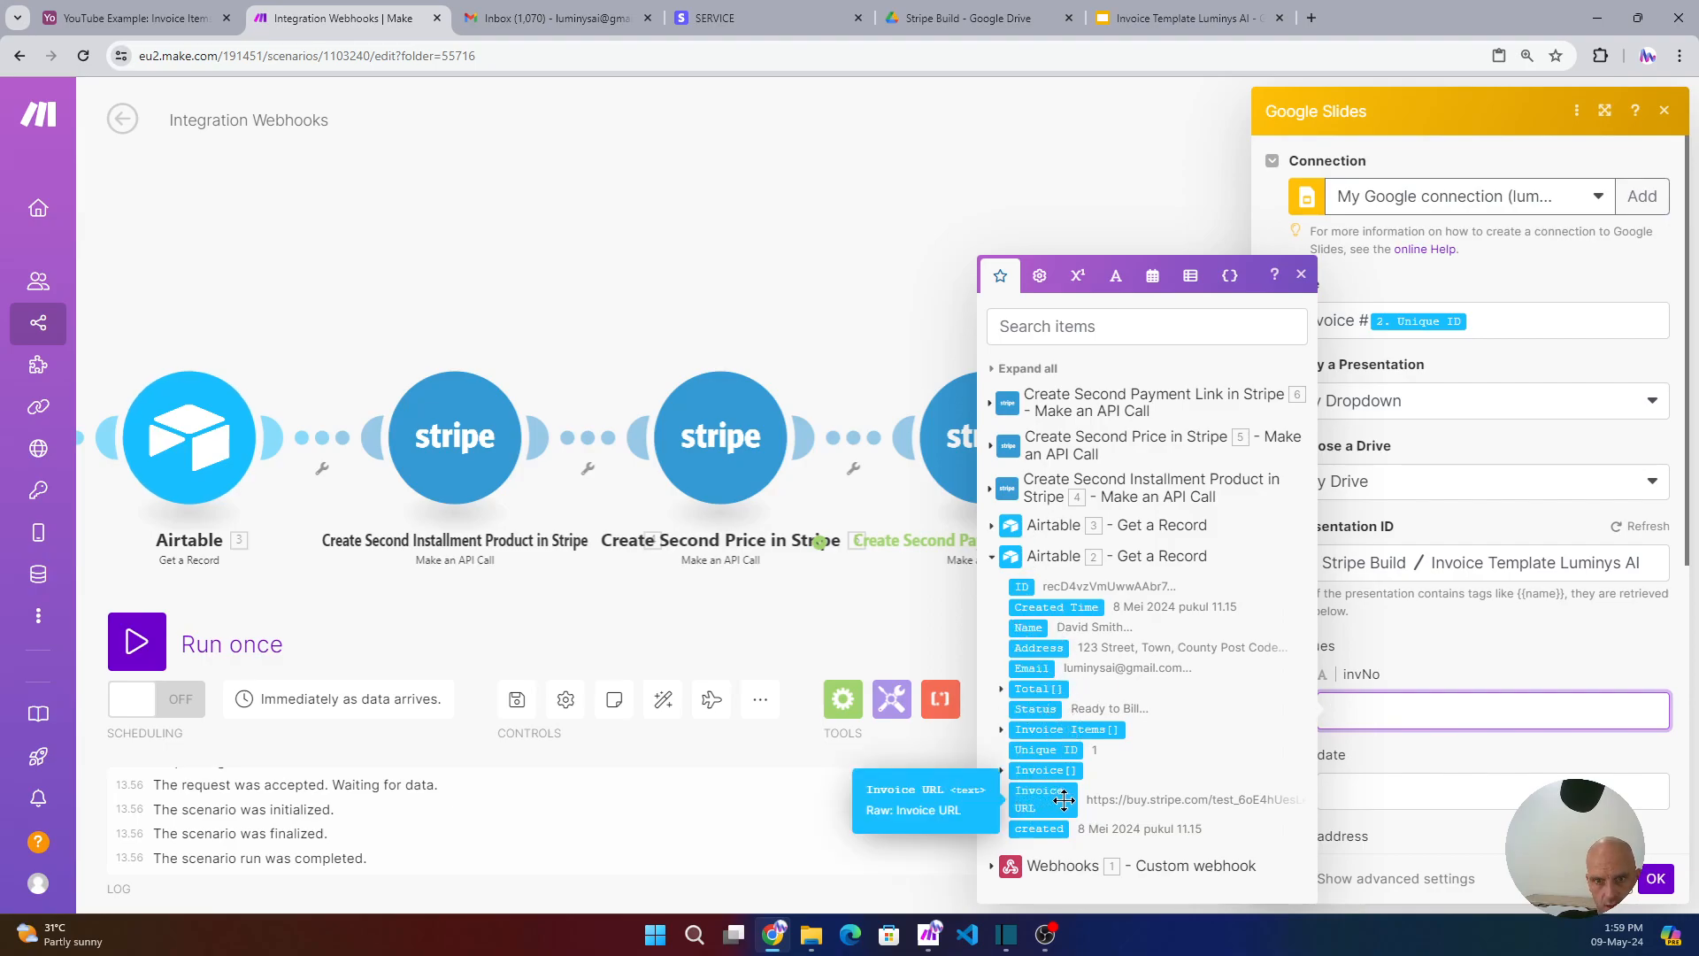
- Map 2. Unique ID into invNo and insert now into the date value
click(1058, 749)
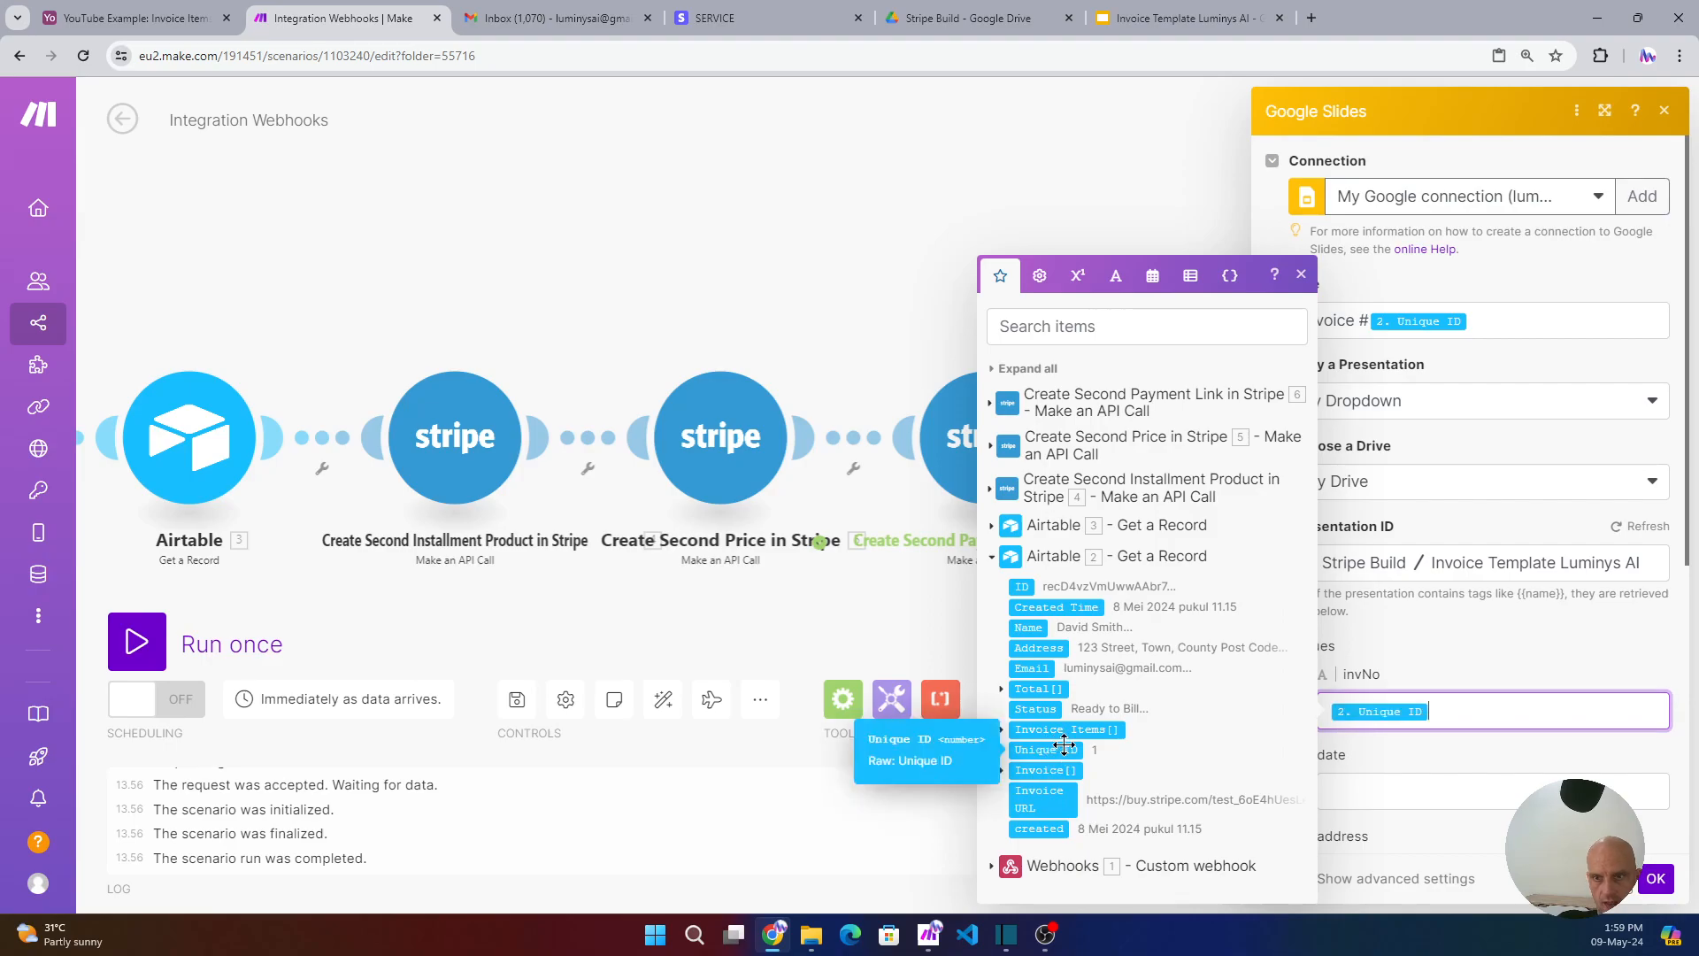
click(1387, 788)
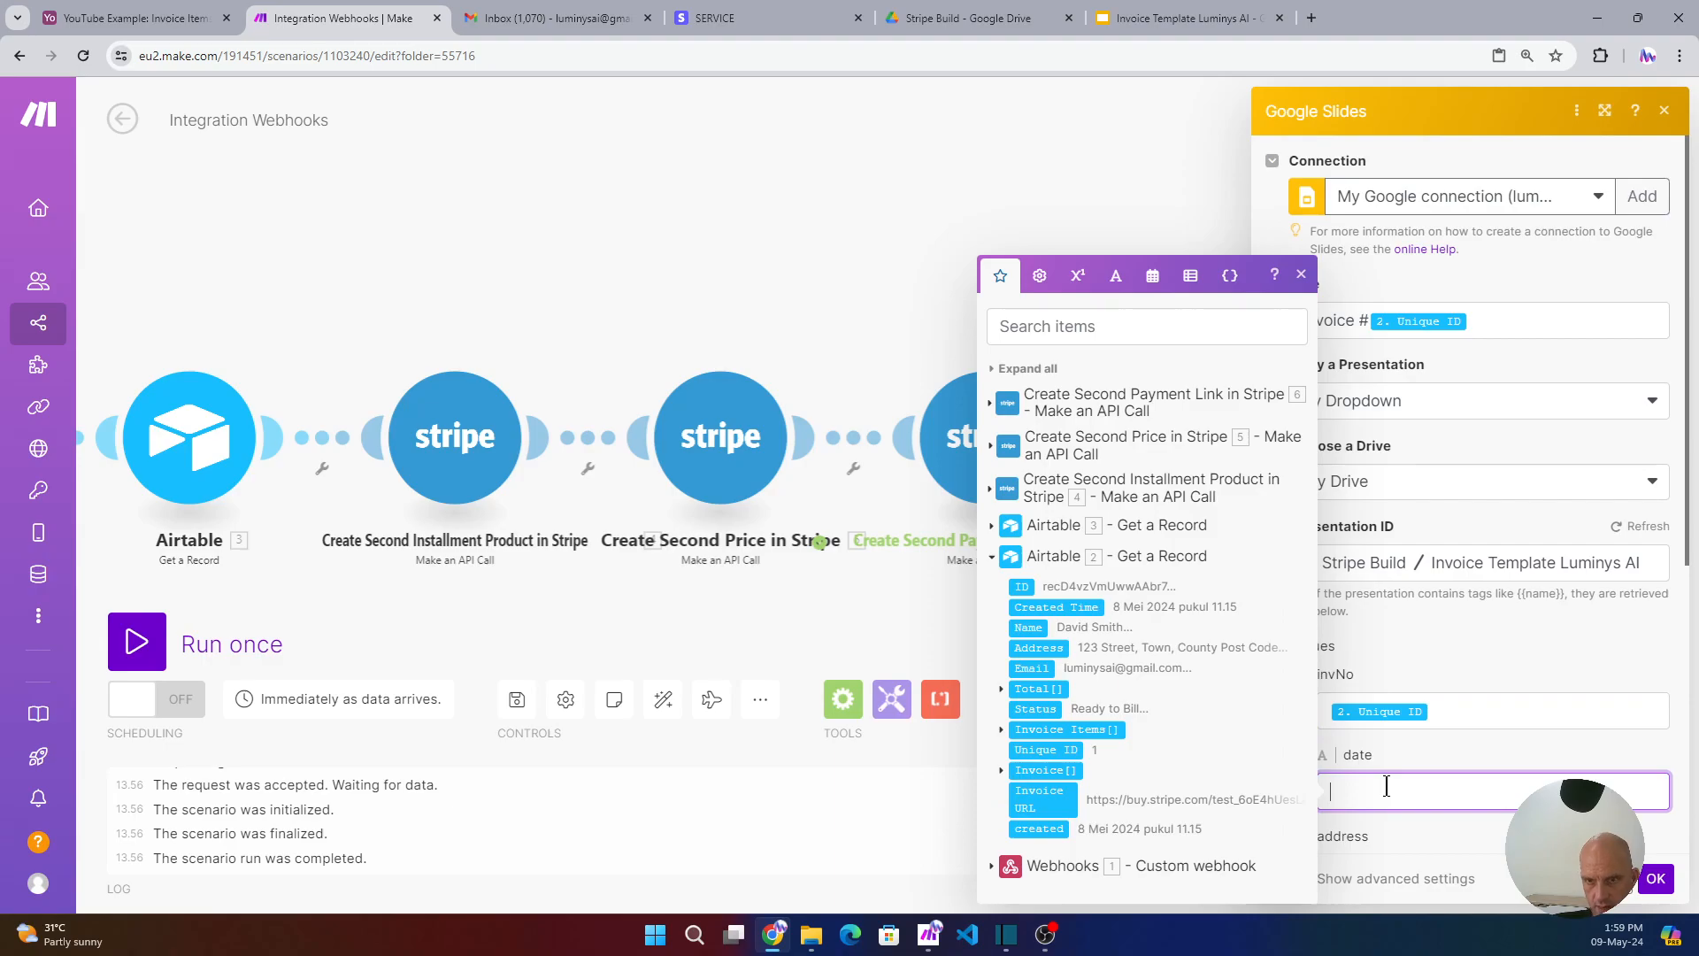
click(1153, 278)
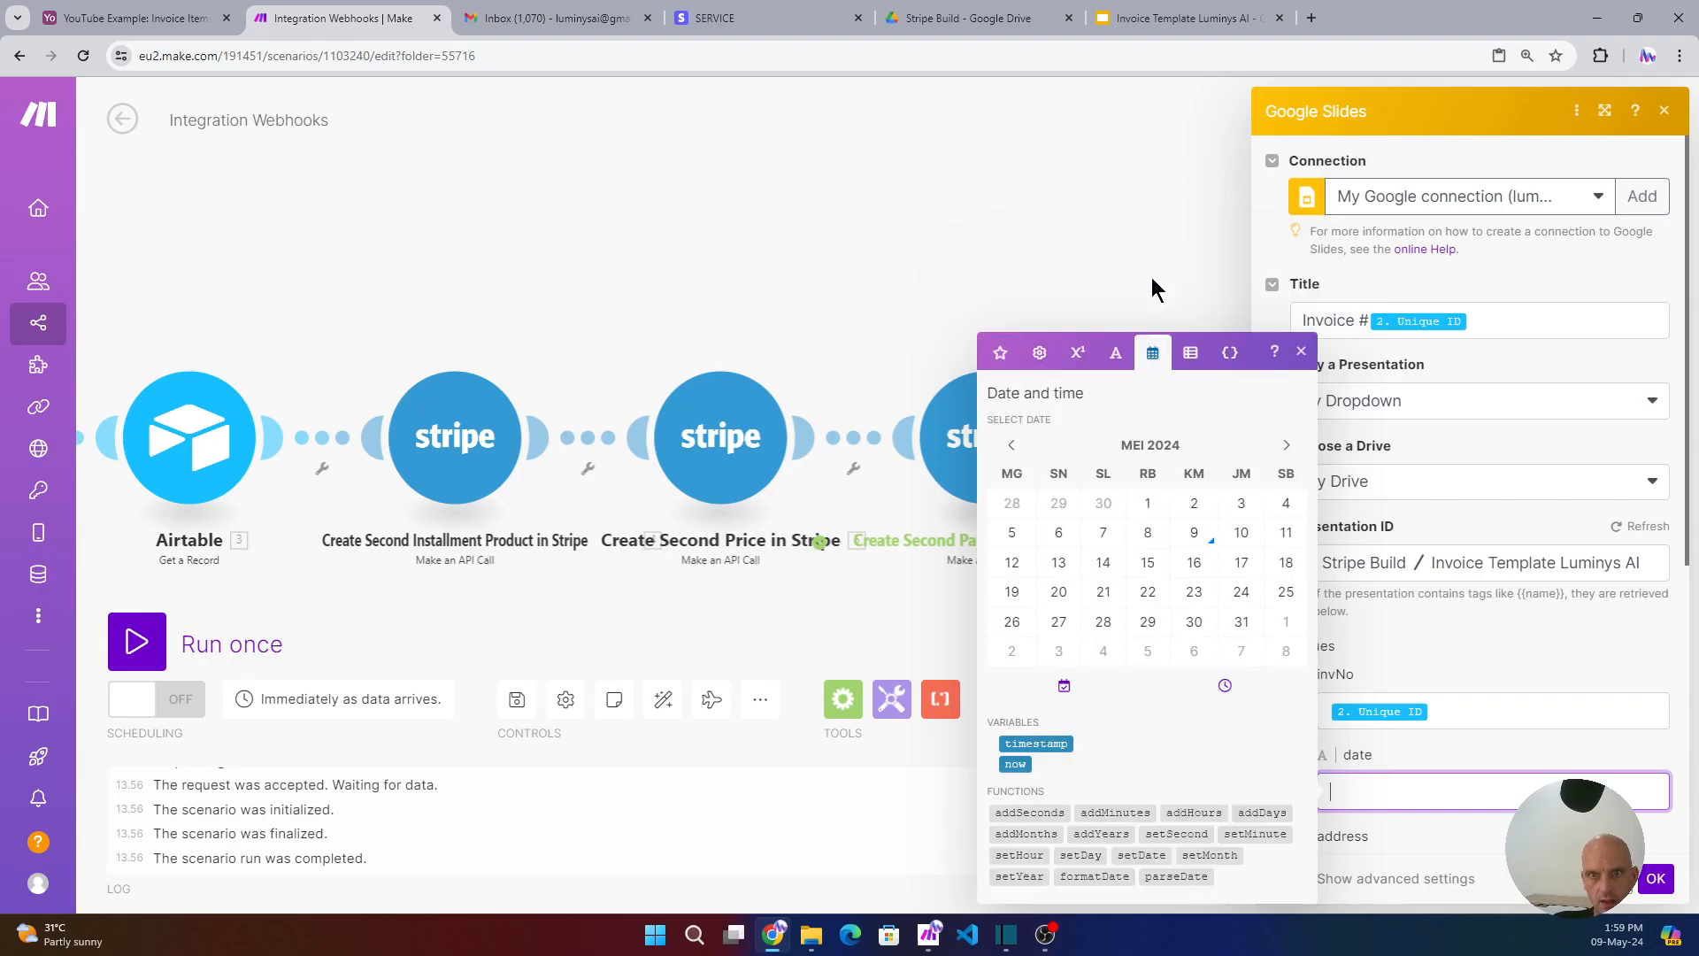
click(1016, 767)
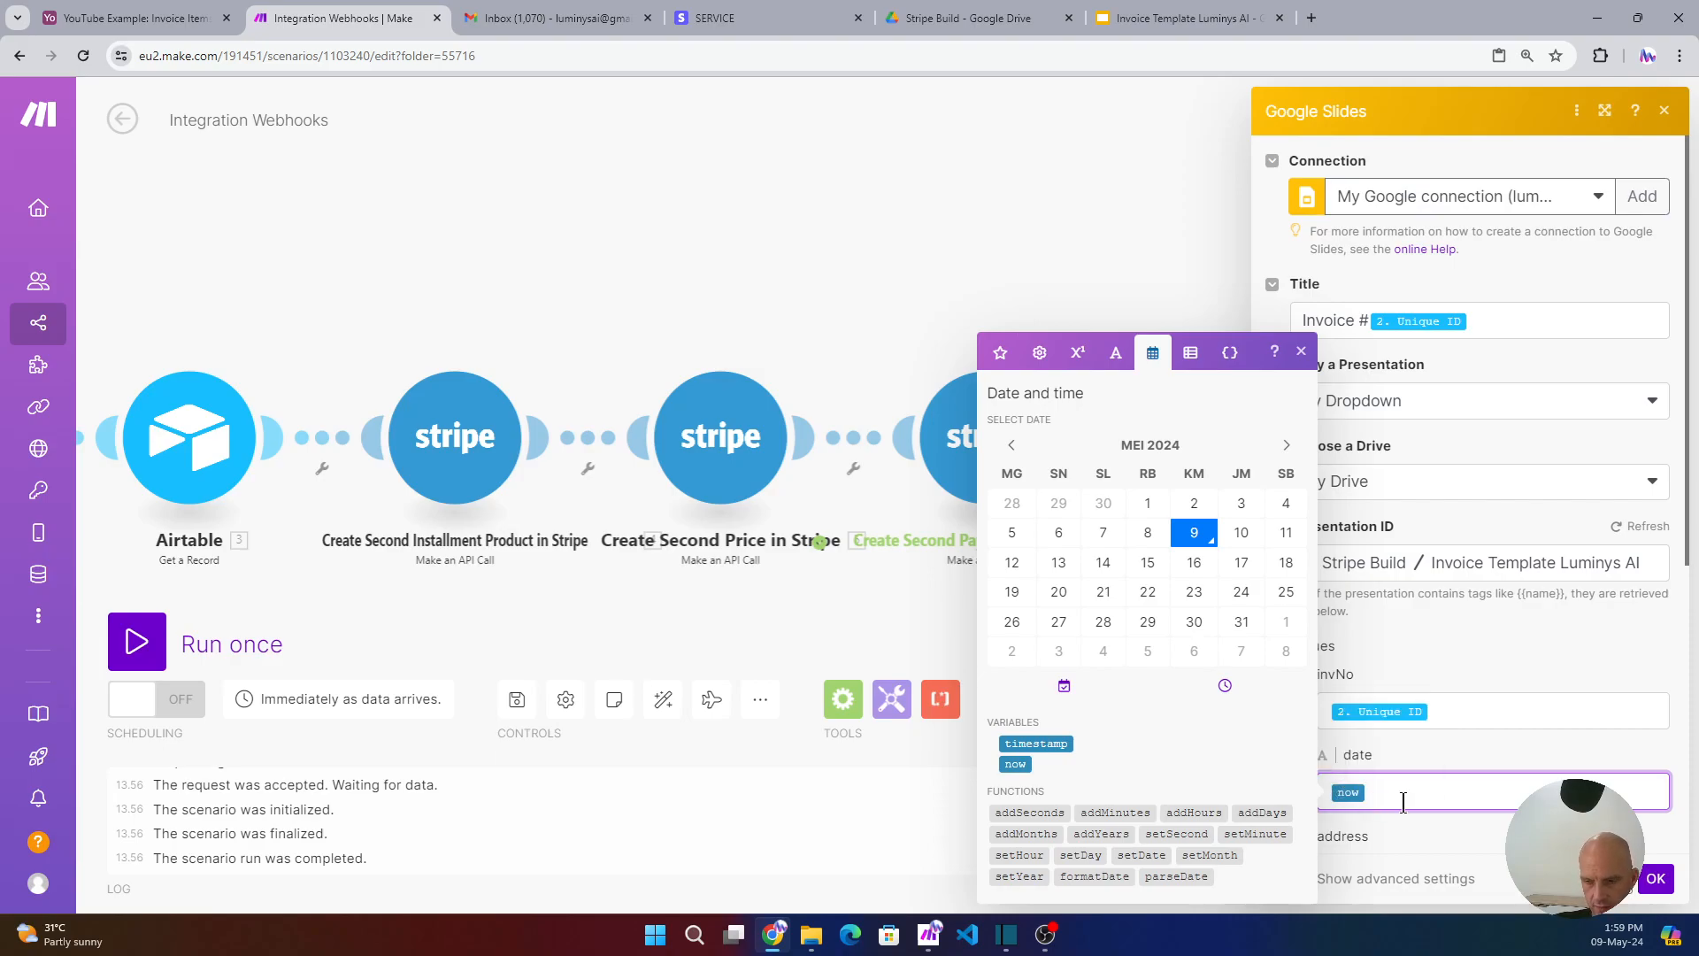
- Wrap the date in formatDate(now; DD MMM YYYY) to format today's date
text(fromatDate()
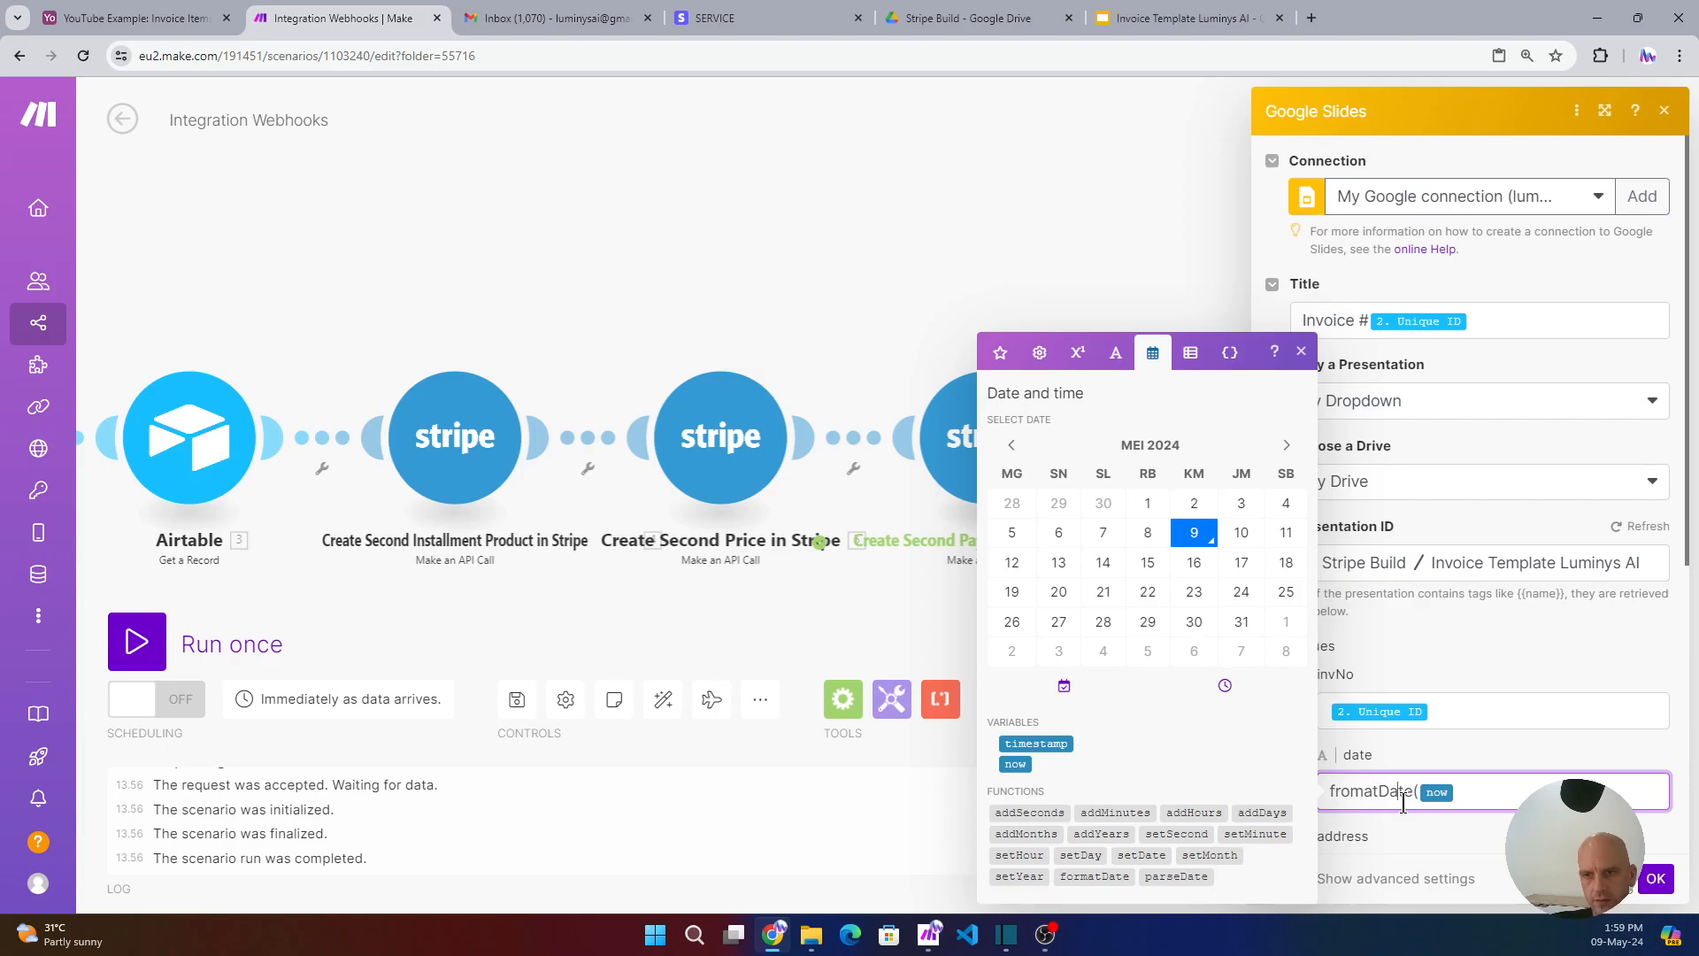
key(BackSpace)
key(BackSpace)
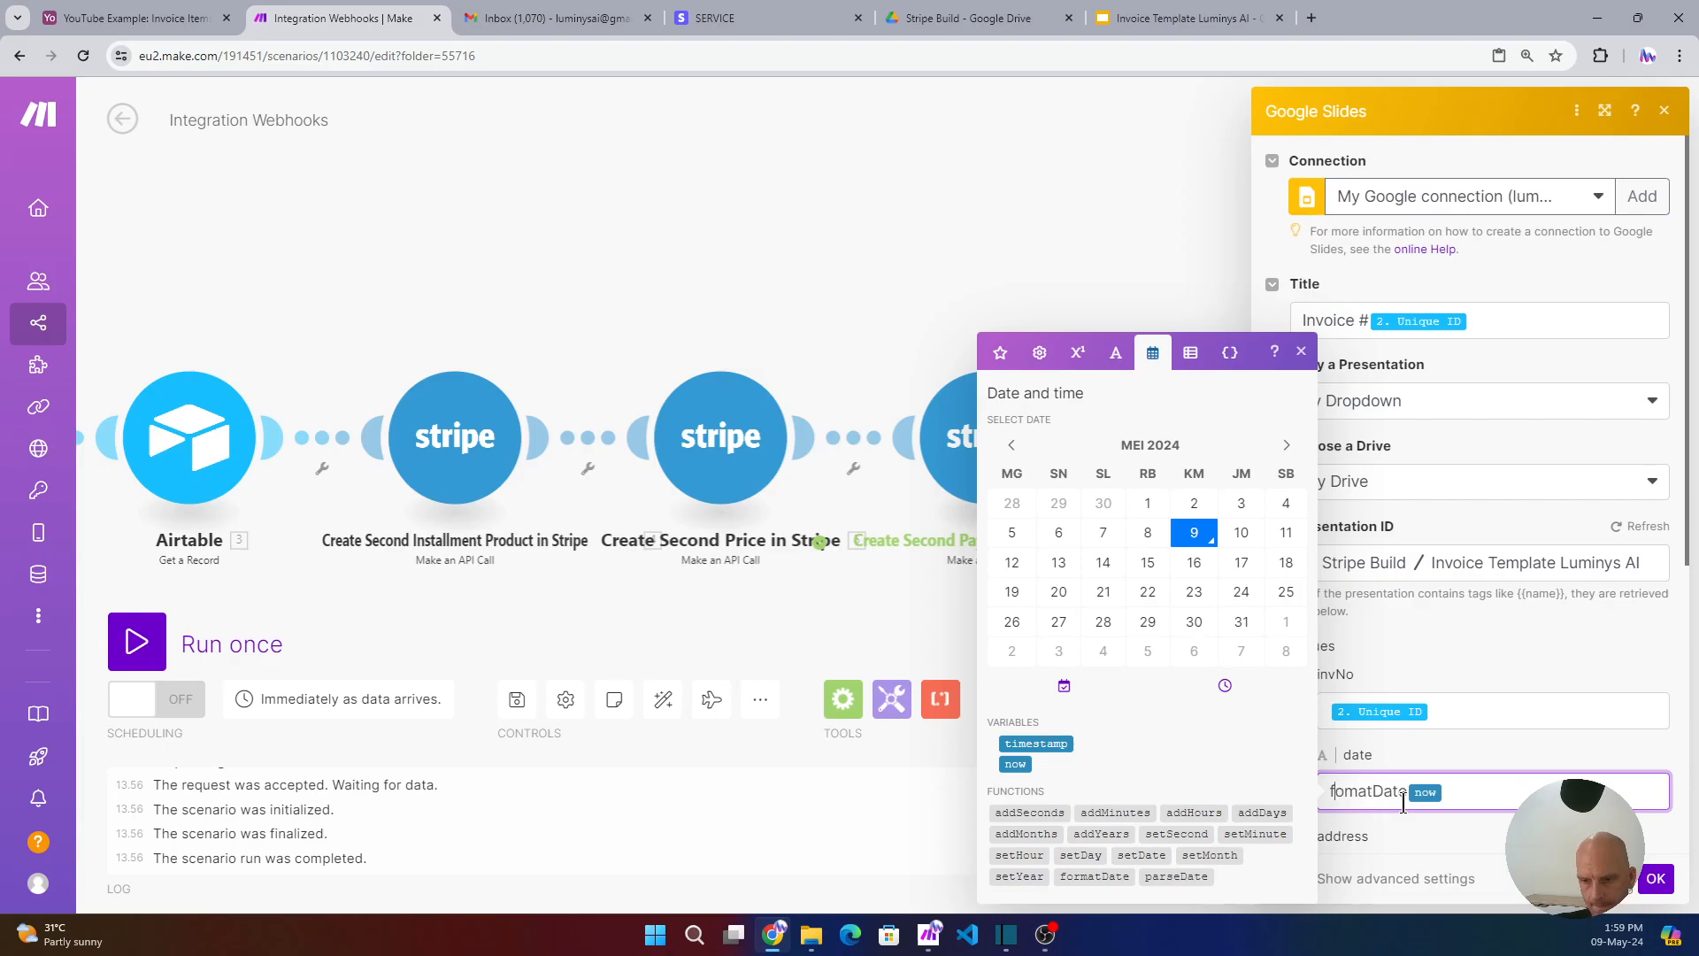
text(r)
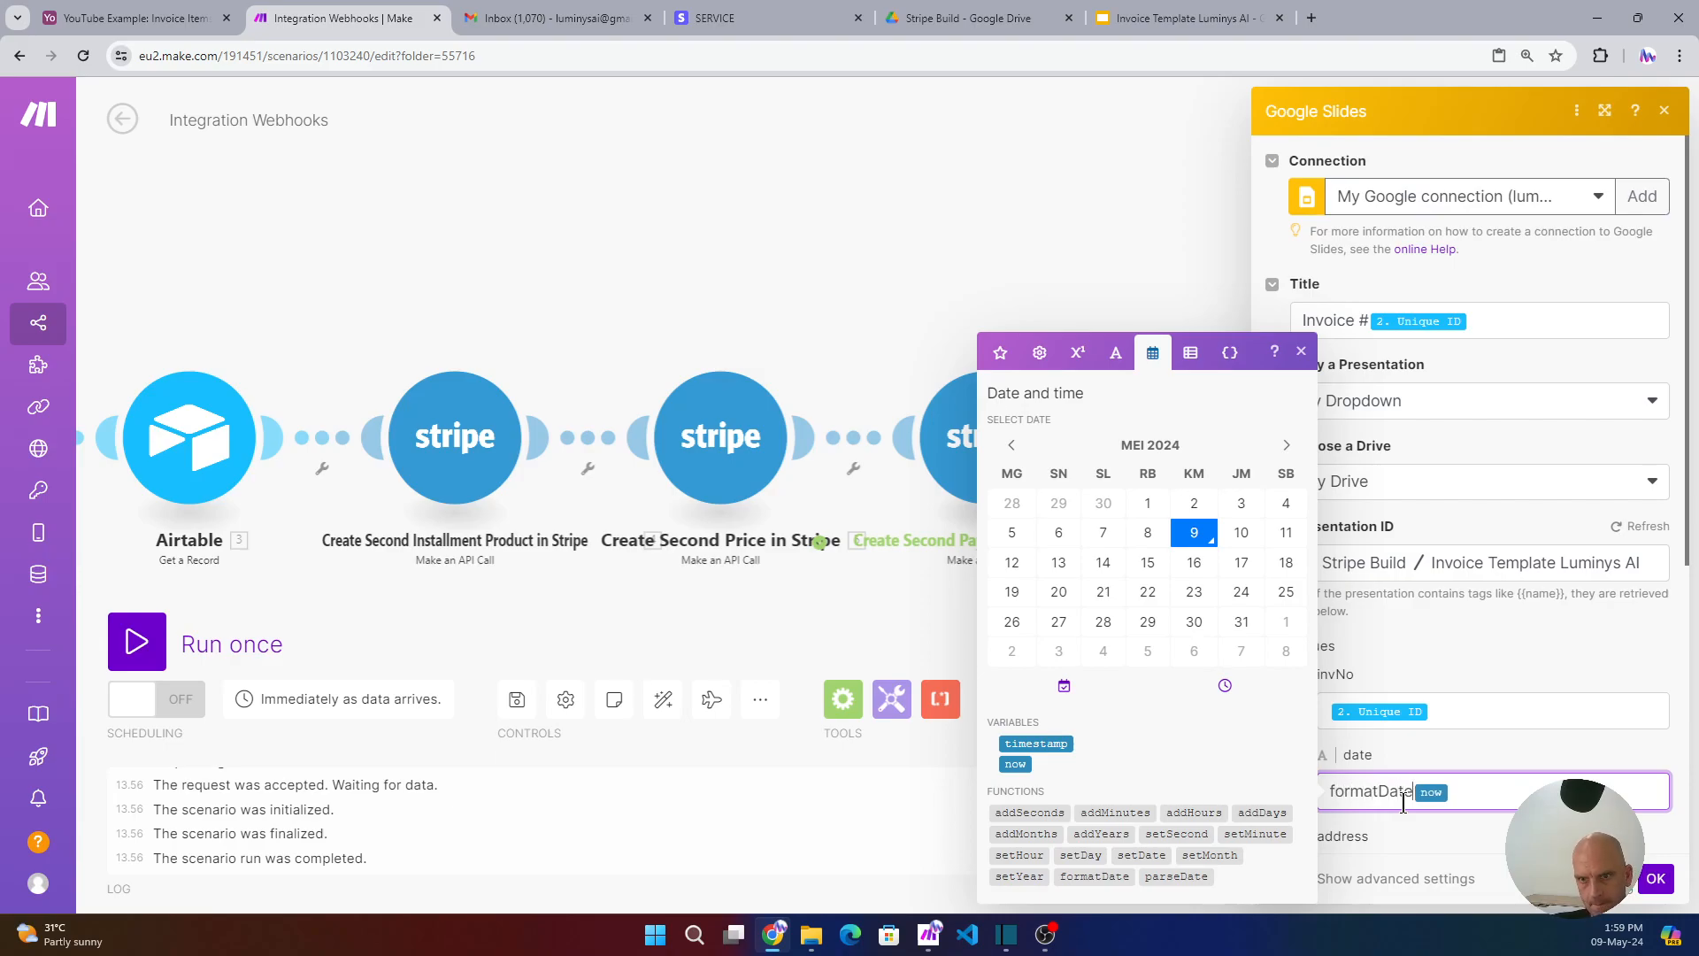
text(()
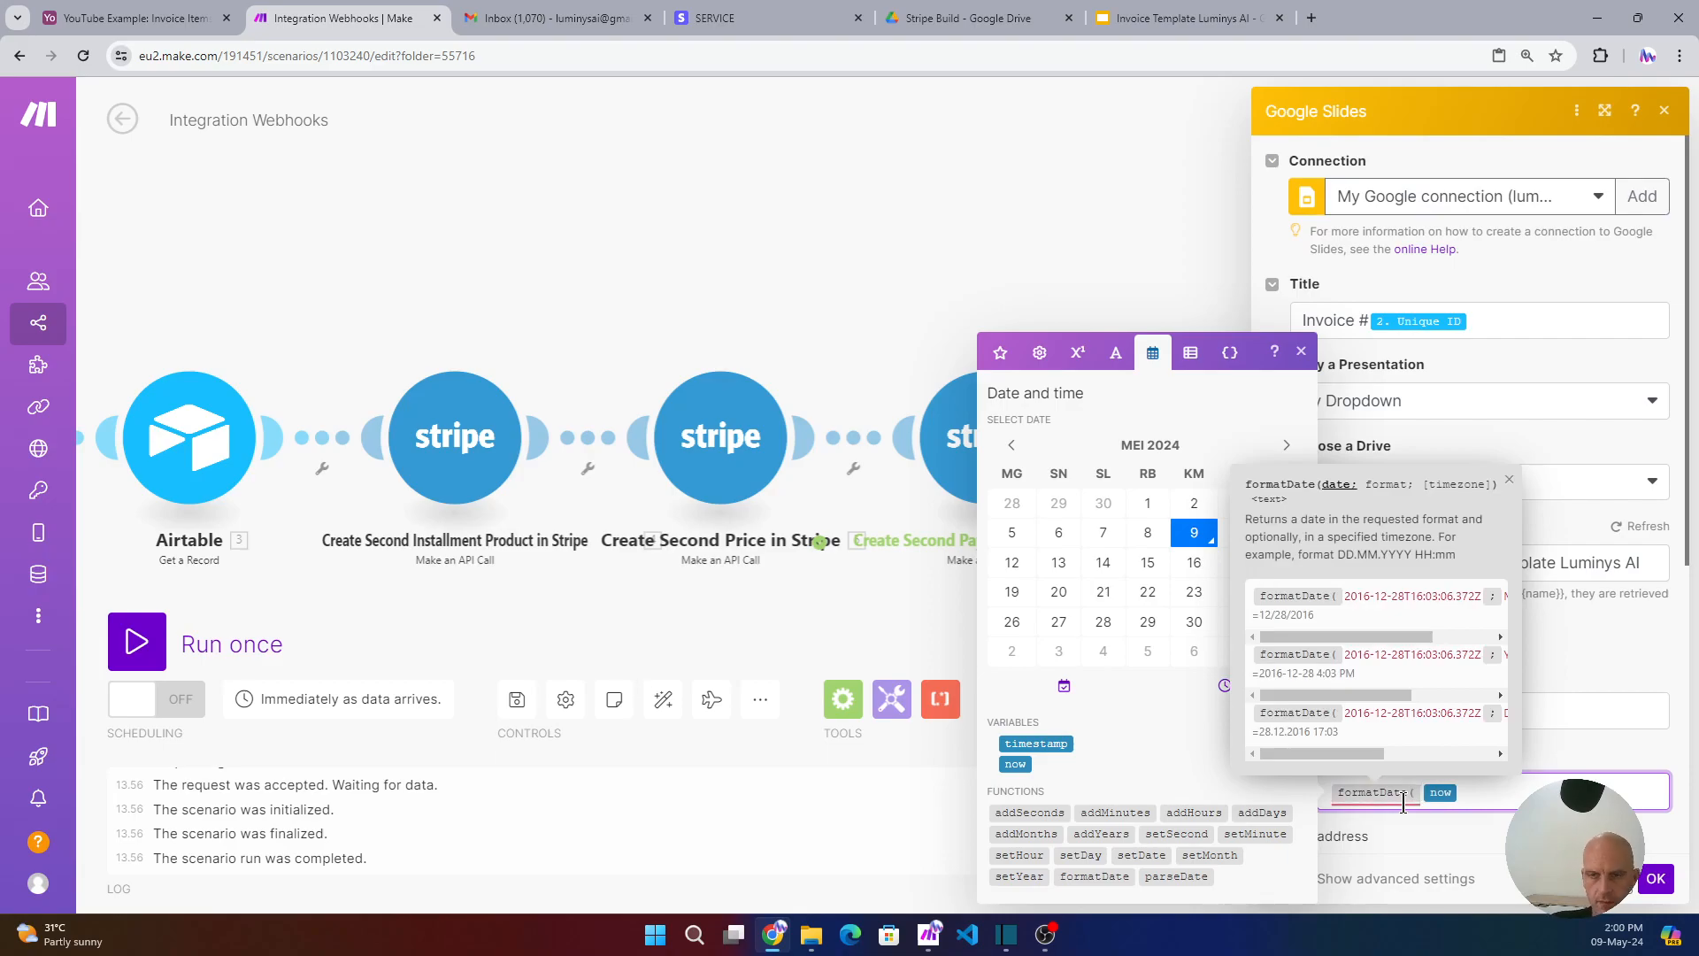
click(1469, 797)
text(;)
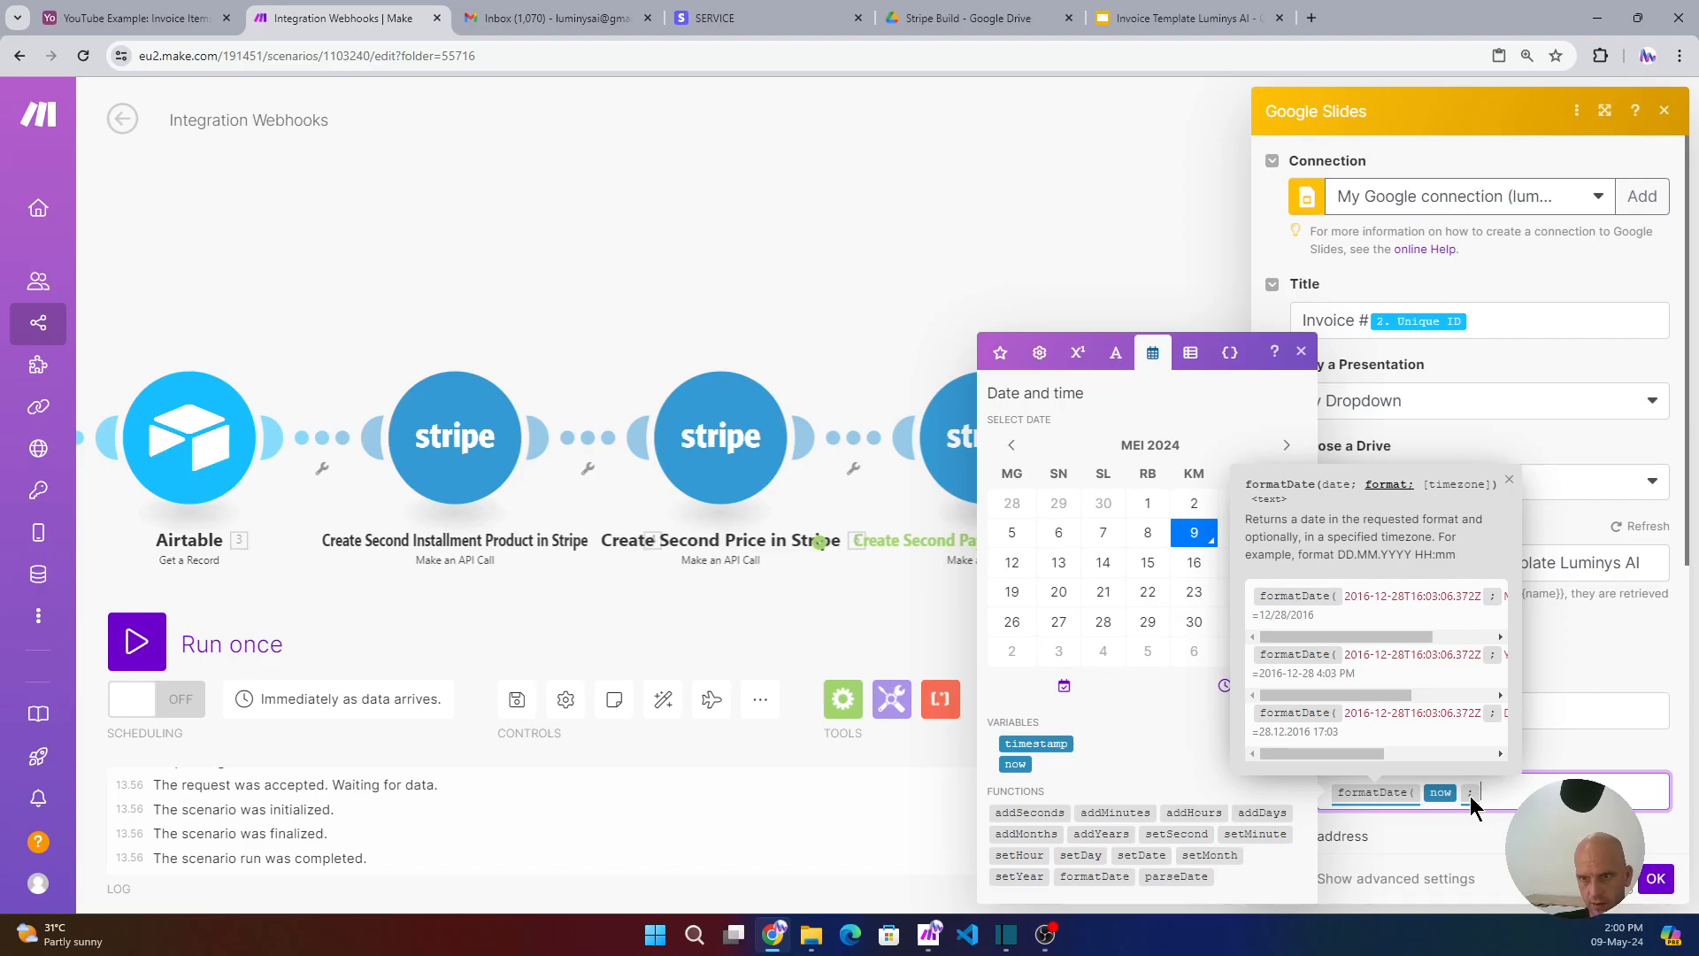
text(DD MM)
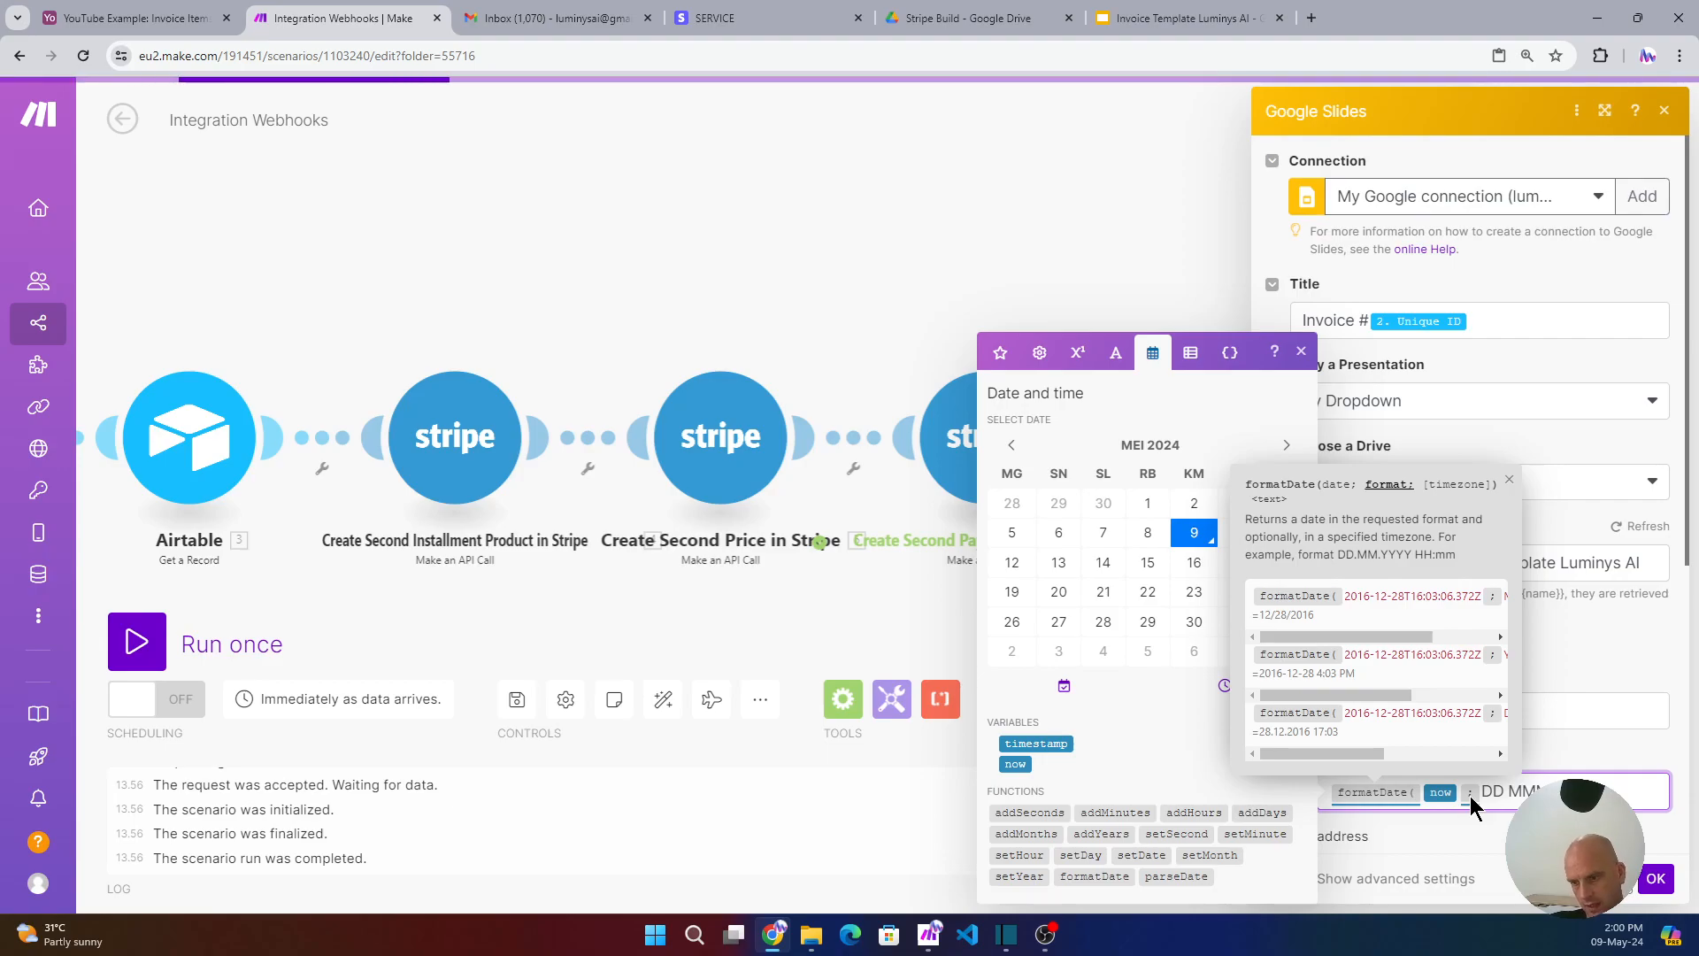
key(Right)
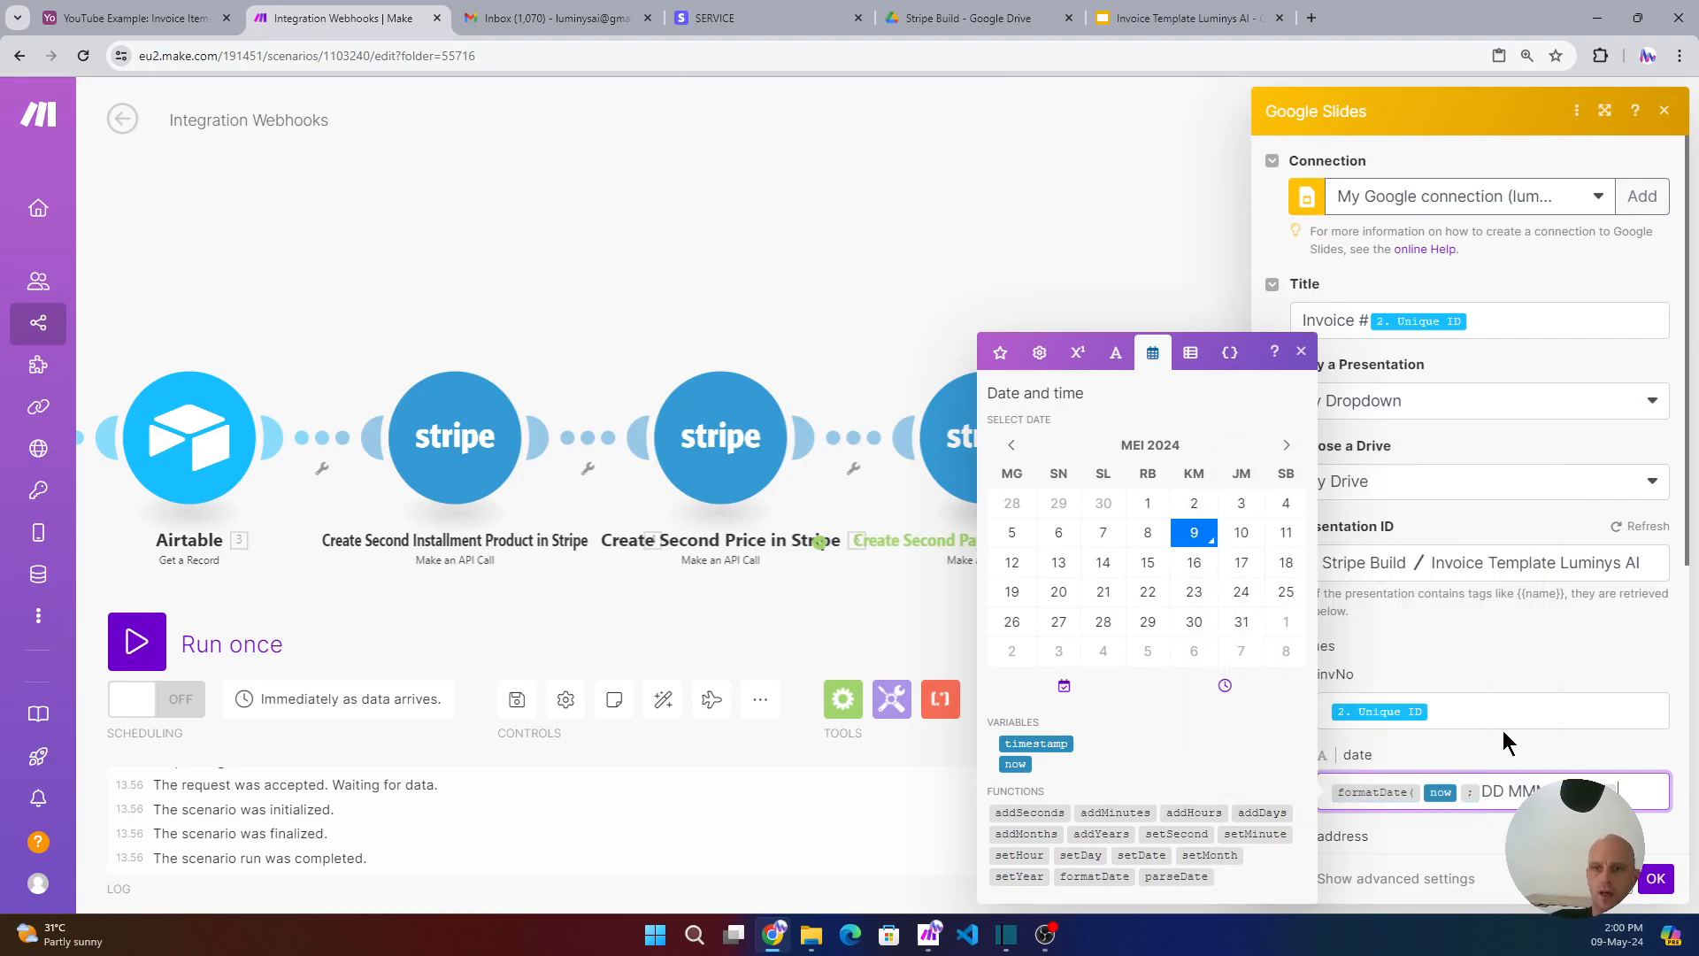
scroll(1469, 725, down, 3)
- Map Address, Invoice Item, Item Price and Name into the address, item, price and name values
click(1363, 605)
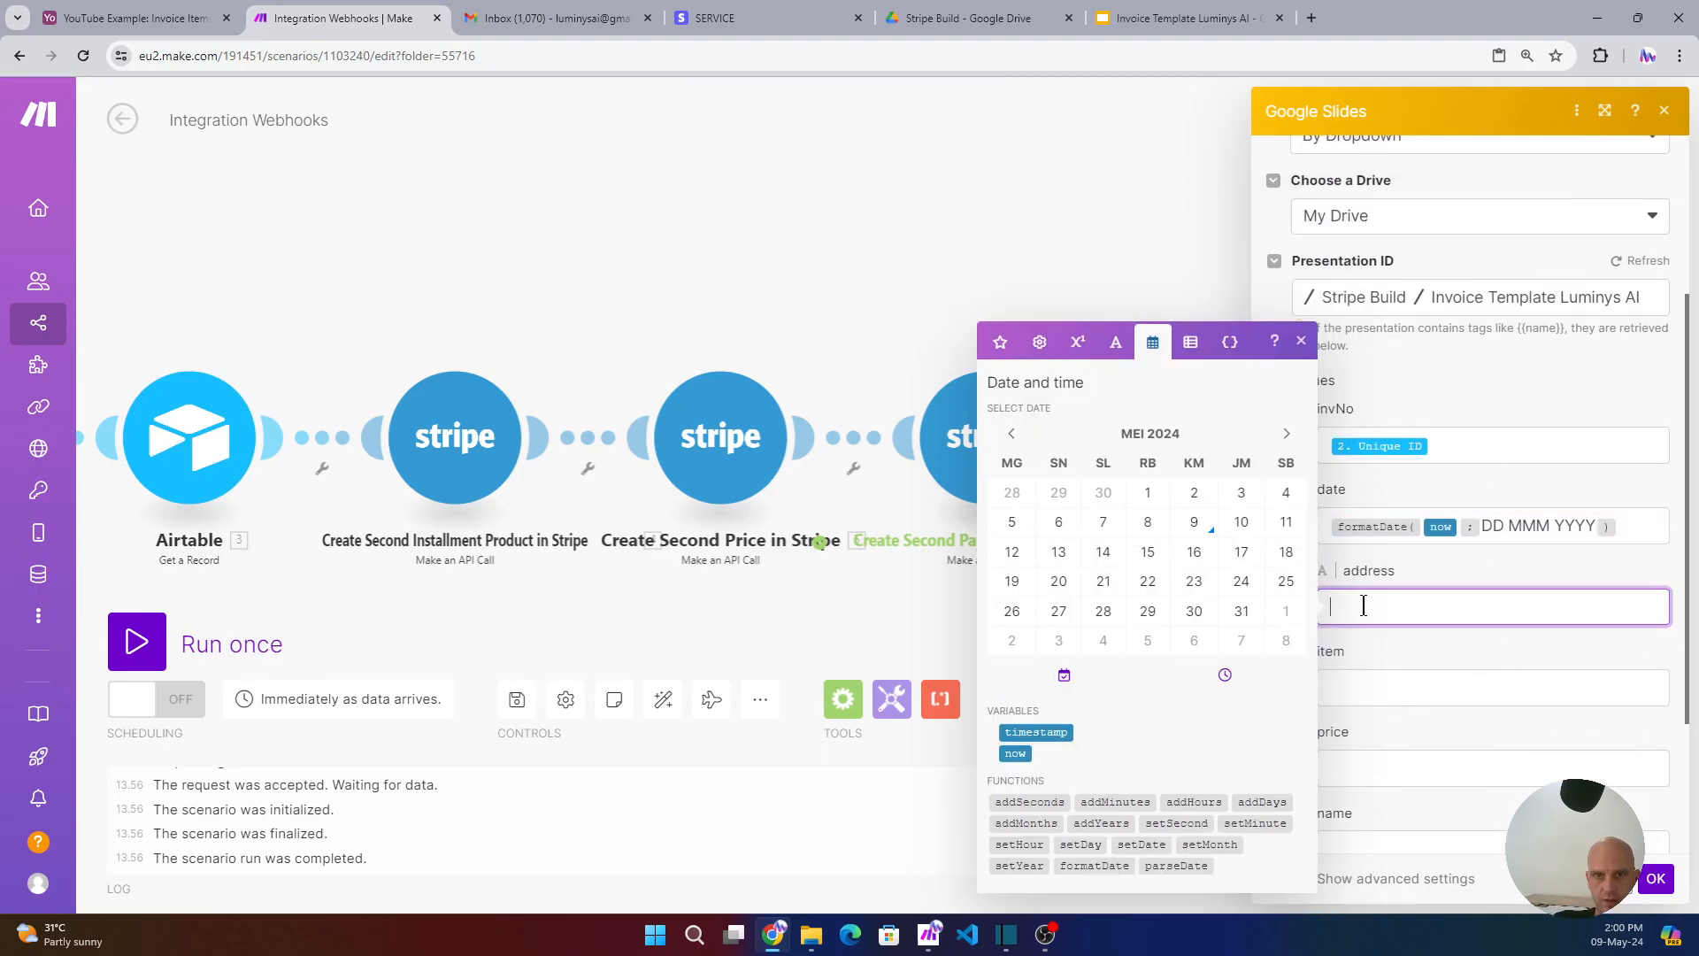
click(1002, 345)
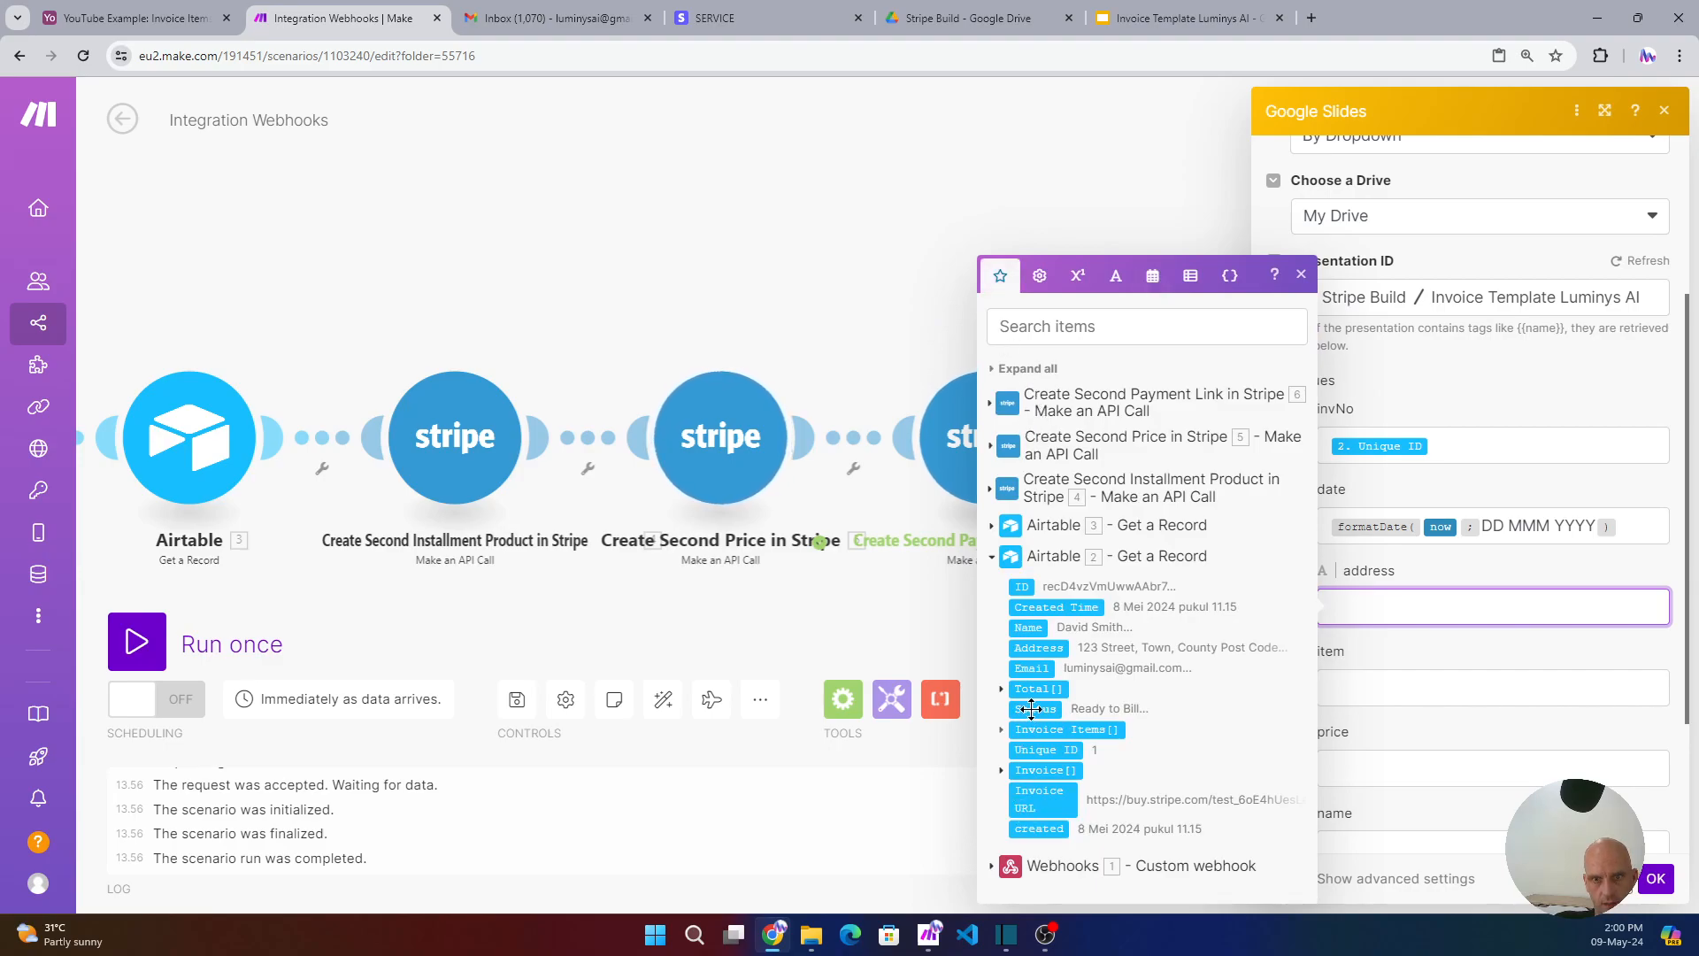
click(1038, 649)
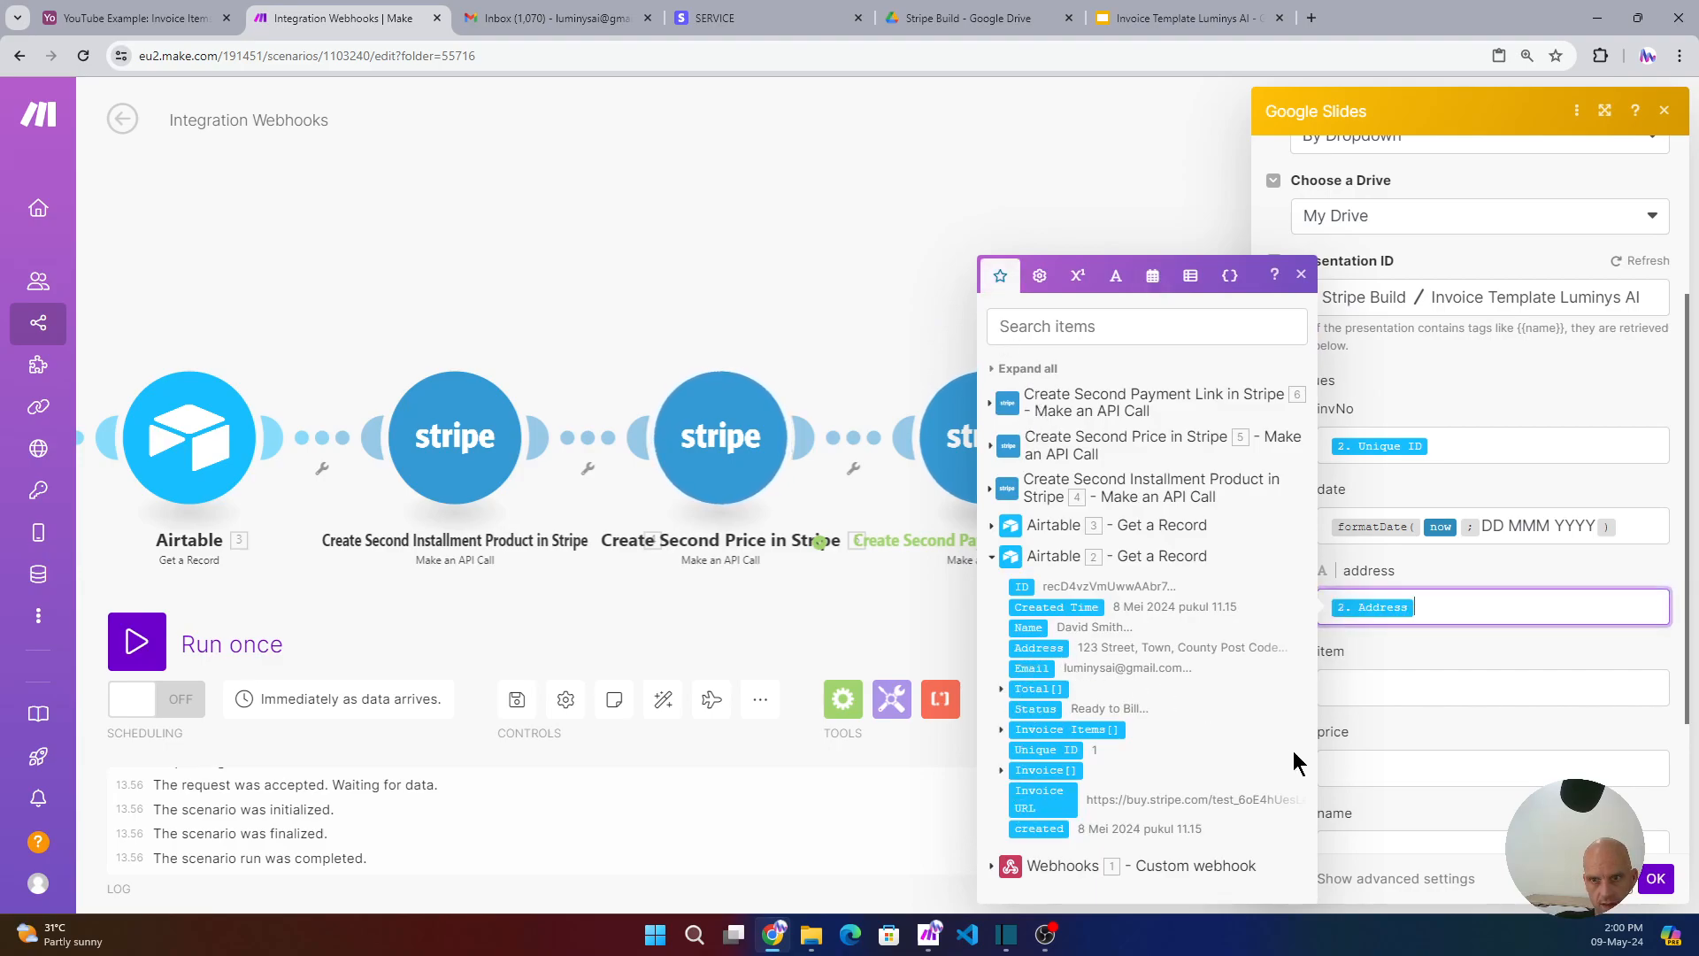
click(1354, 675)
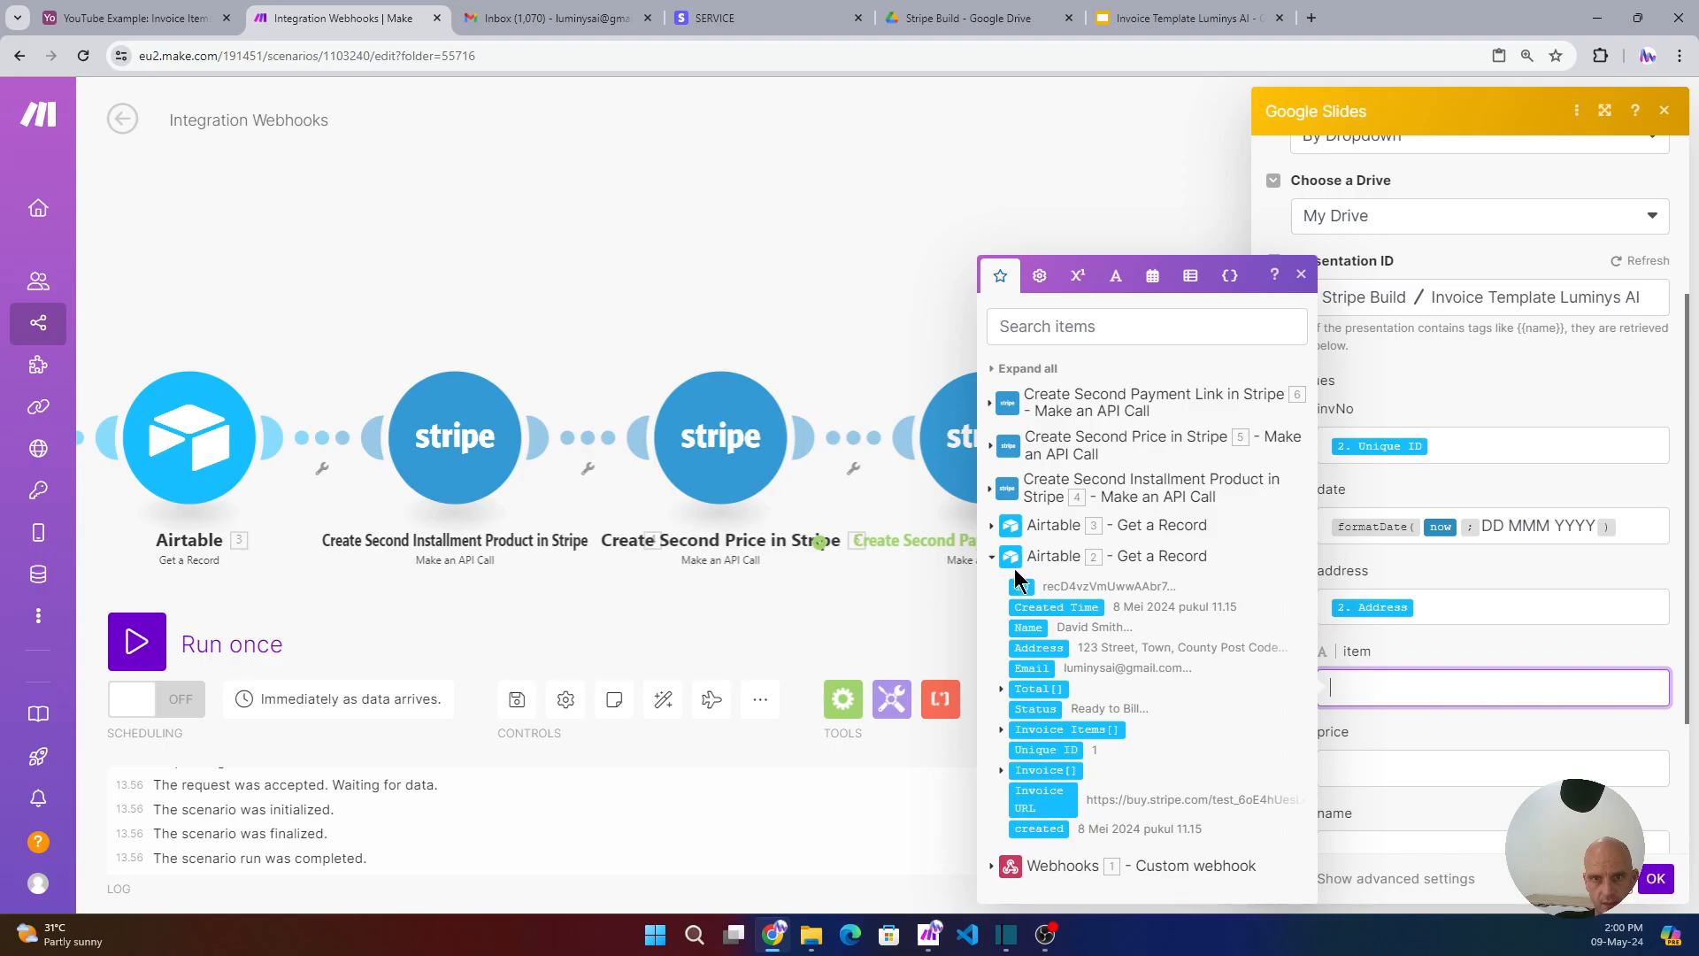
click(991, 529)
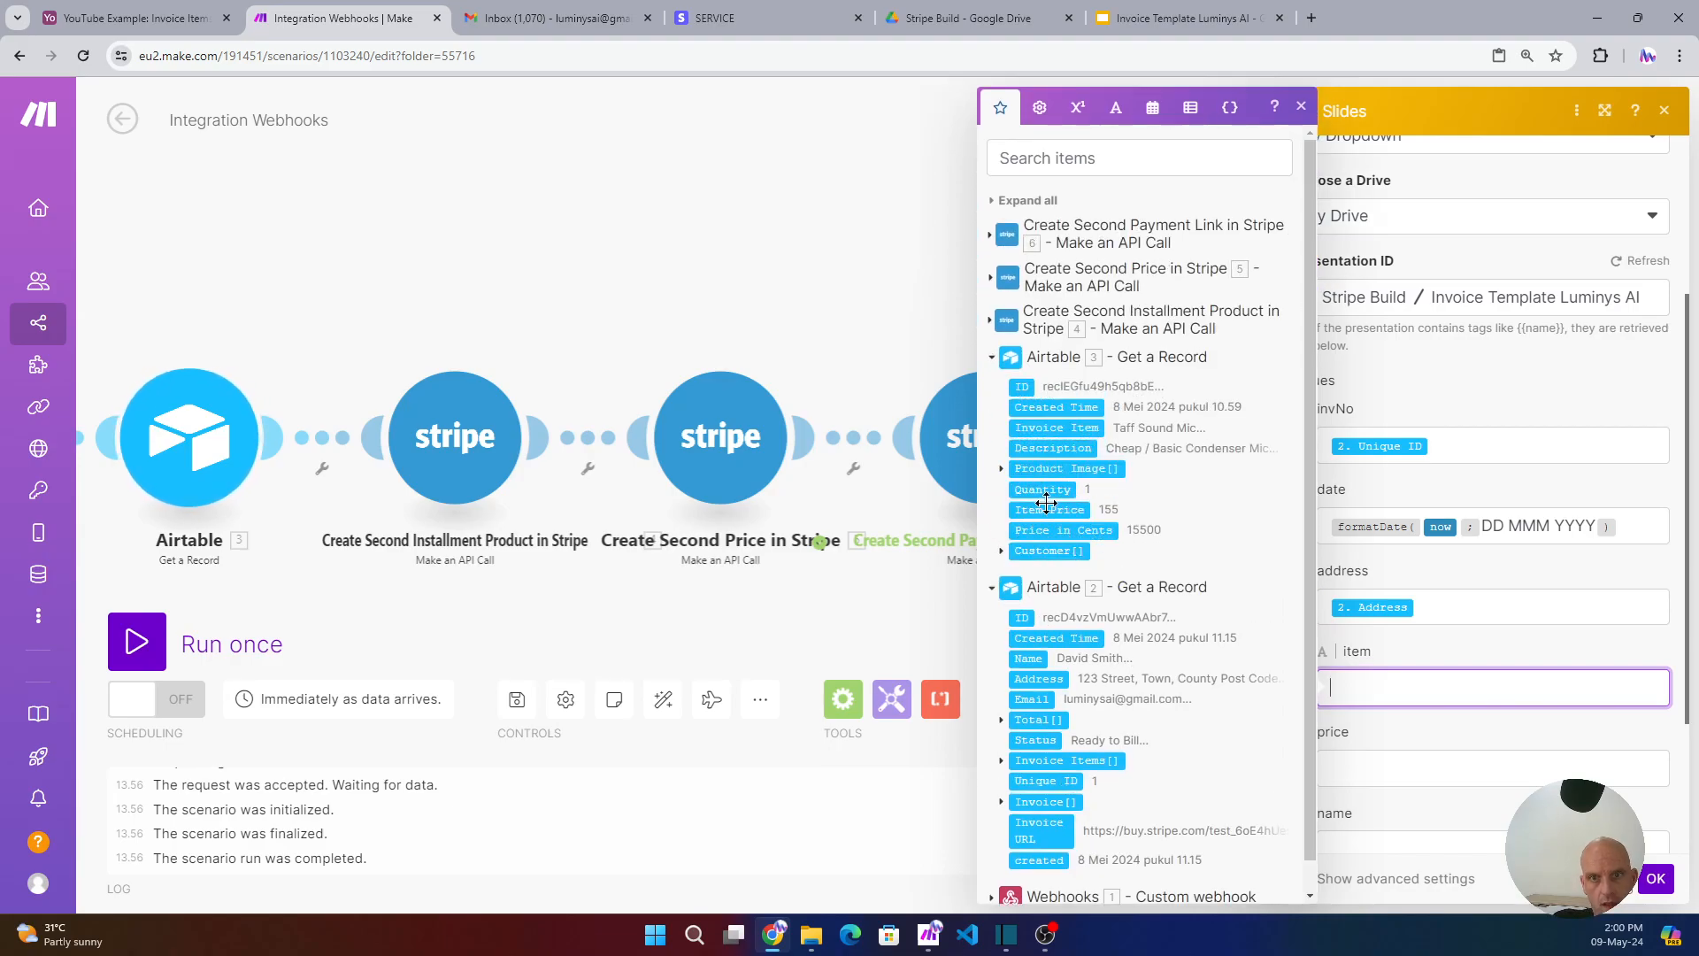
click(1053, 427)
click(1345, 736)
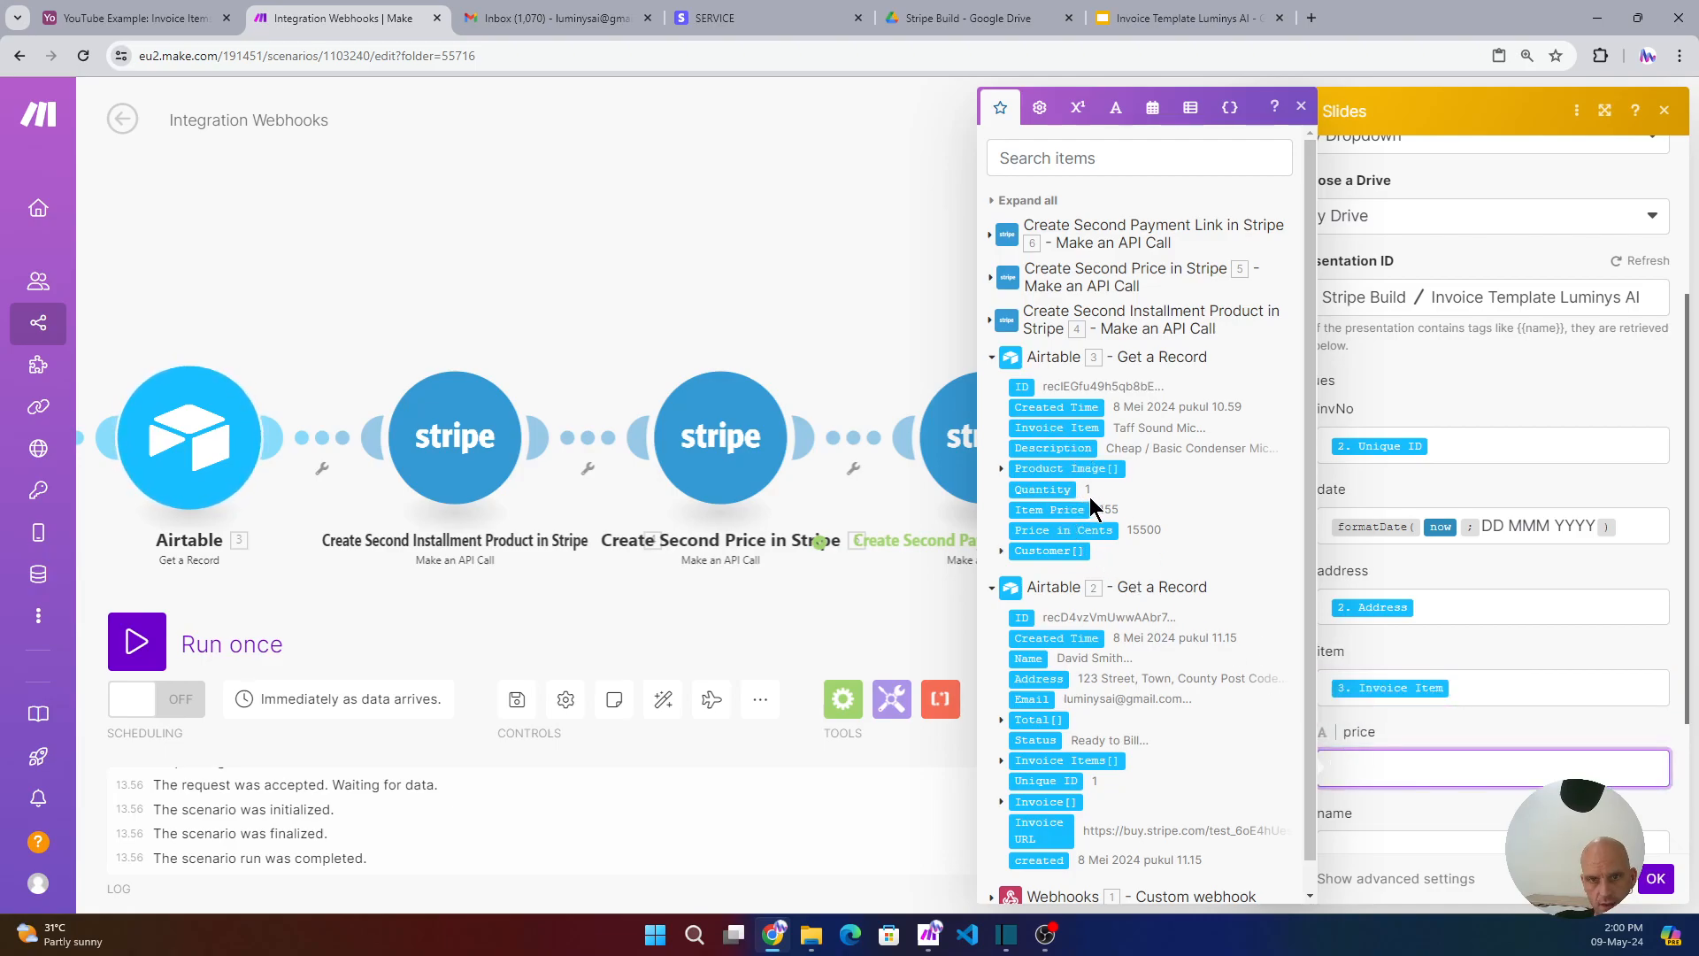
click(1053, 511)
scroll(1453, 671, down, 2)
click(1403, 673)
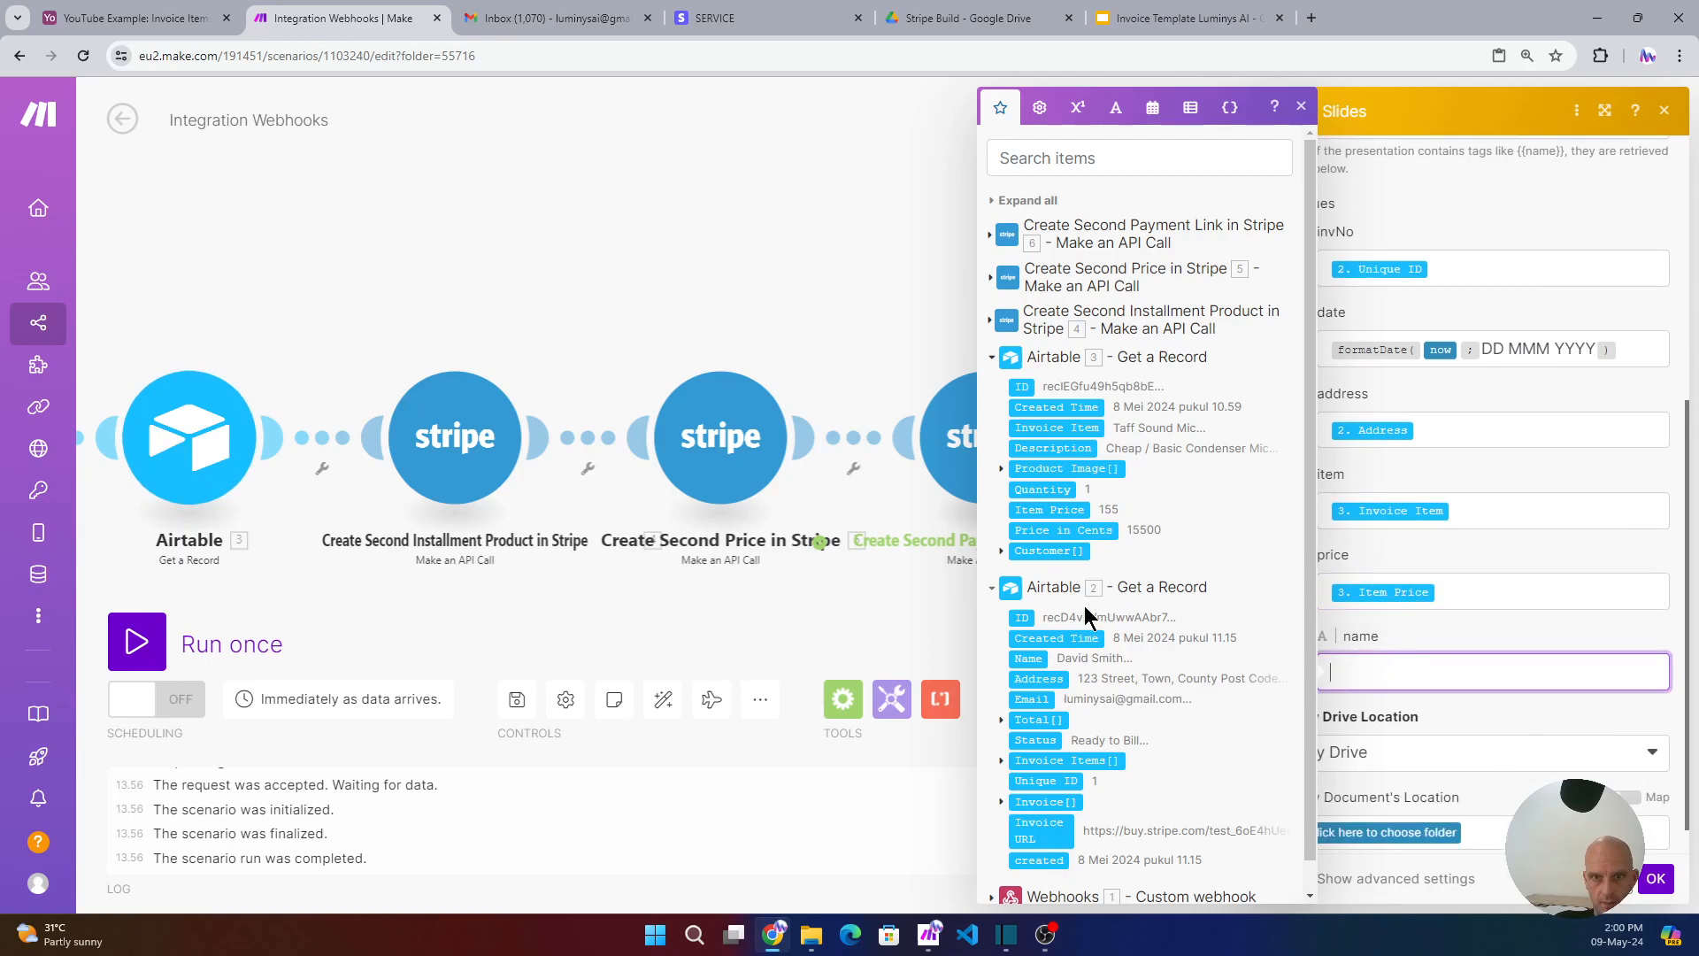
click(1029, 659)
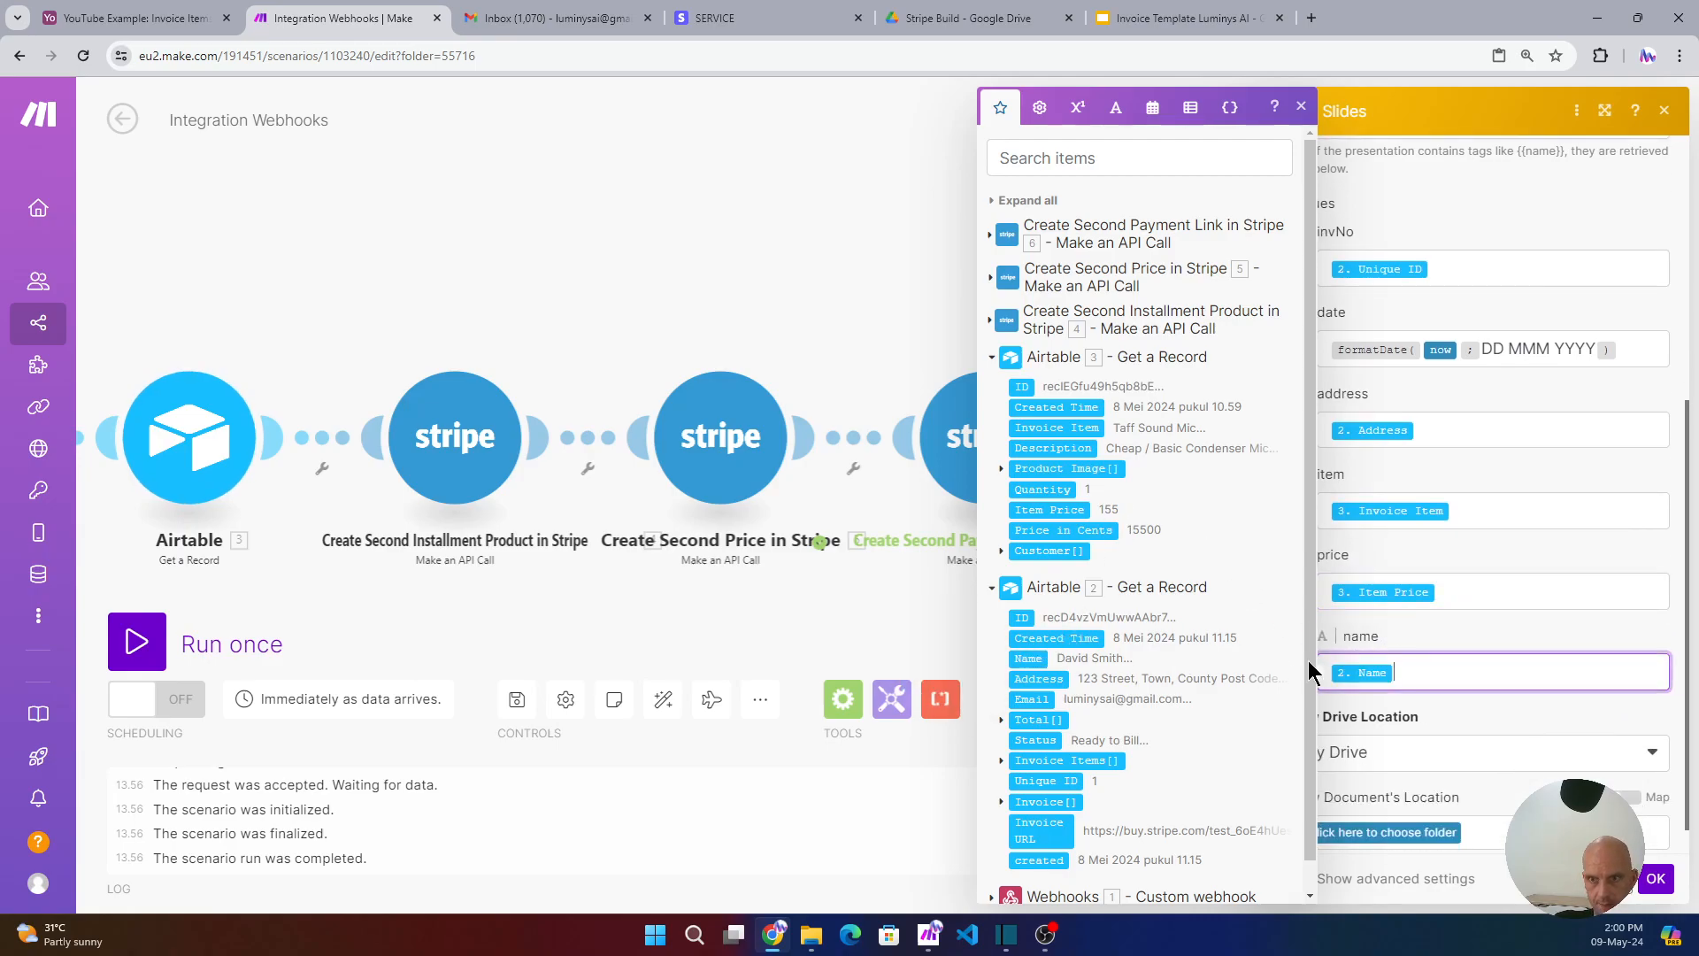
- Save new presentations to the Stripe Build / Invoices folder
click(1521, 623)
click(1390, 827)
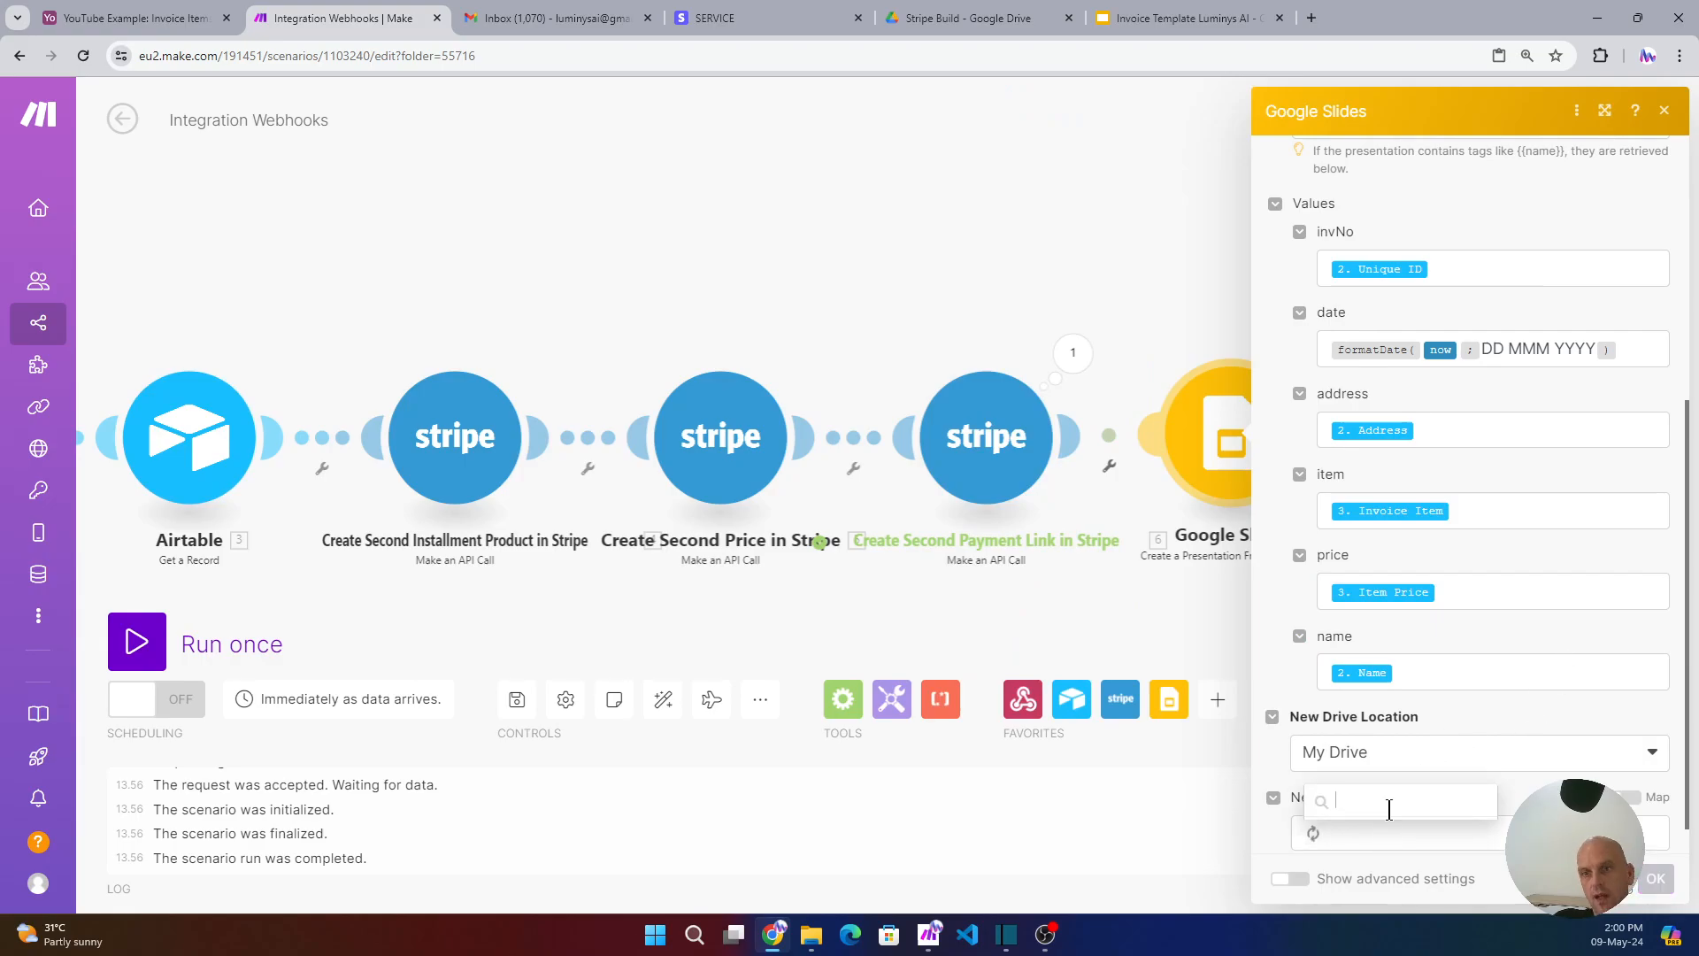
scroll(1537, 675, down, 1)
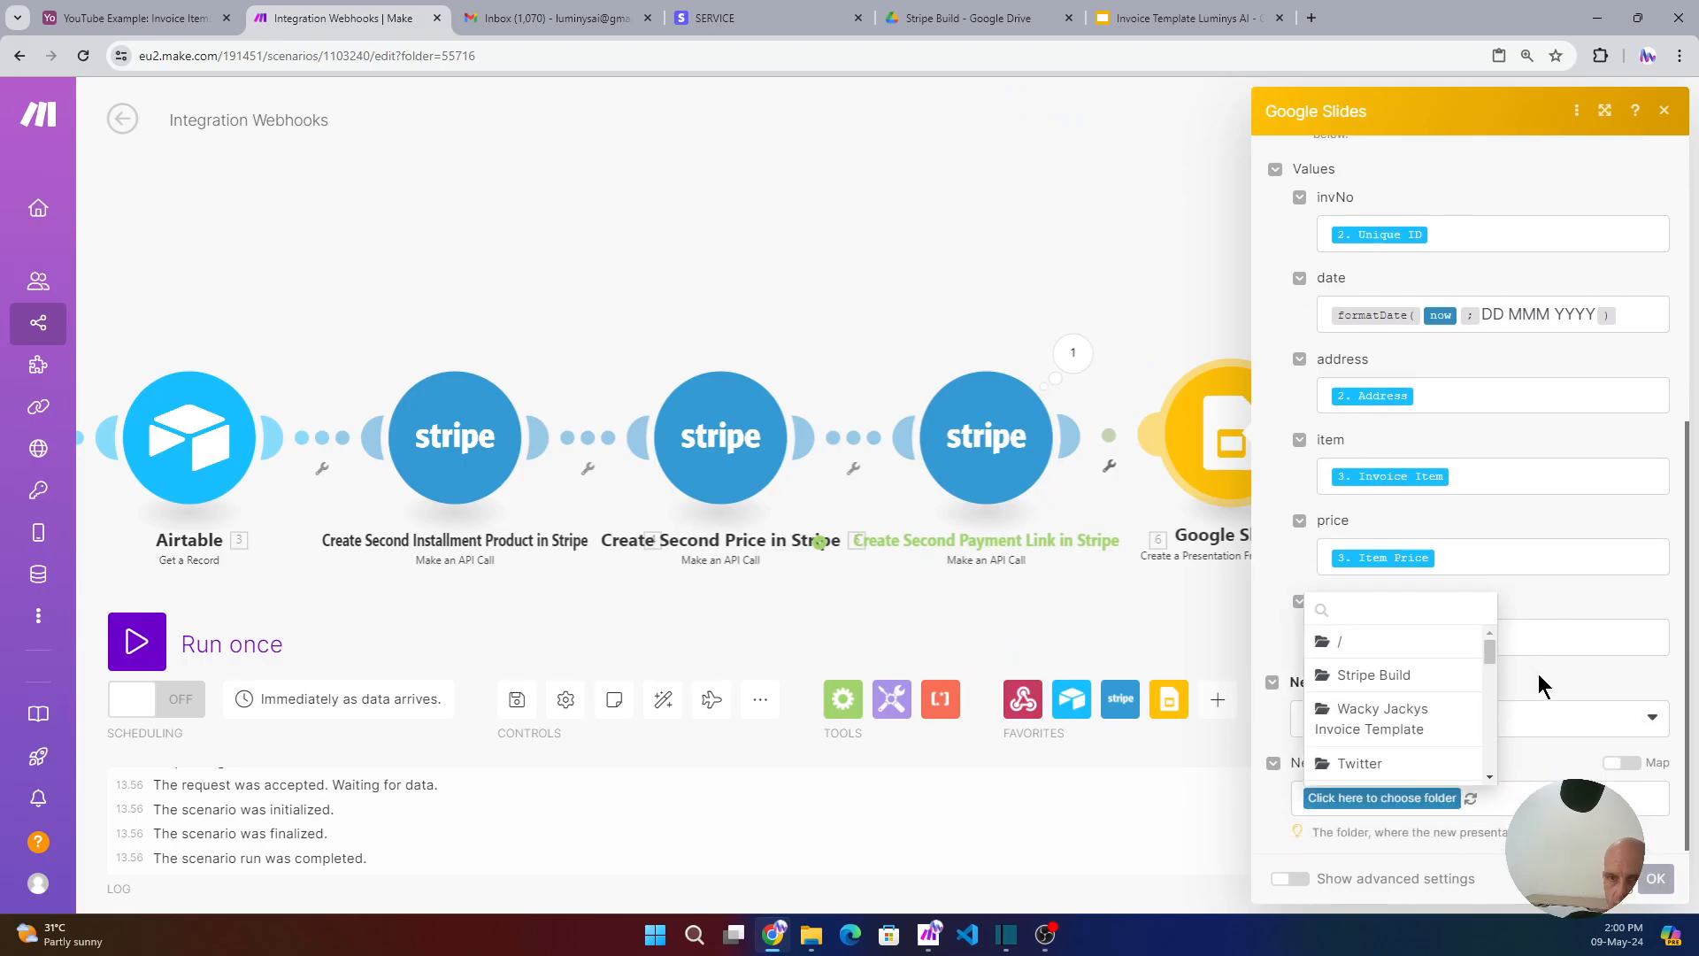
click(1396, 671)
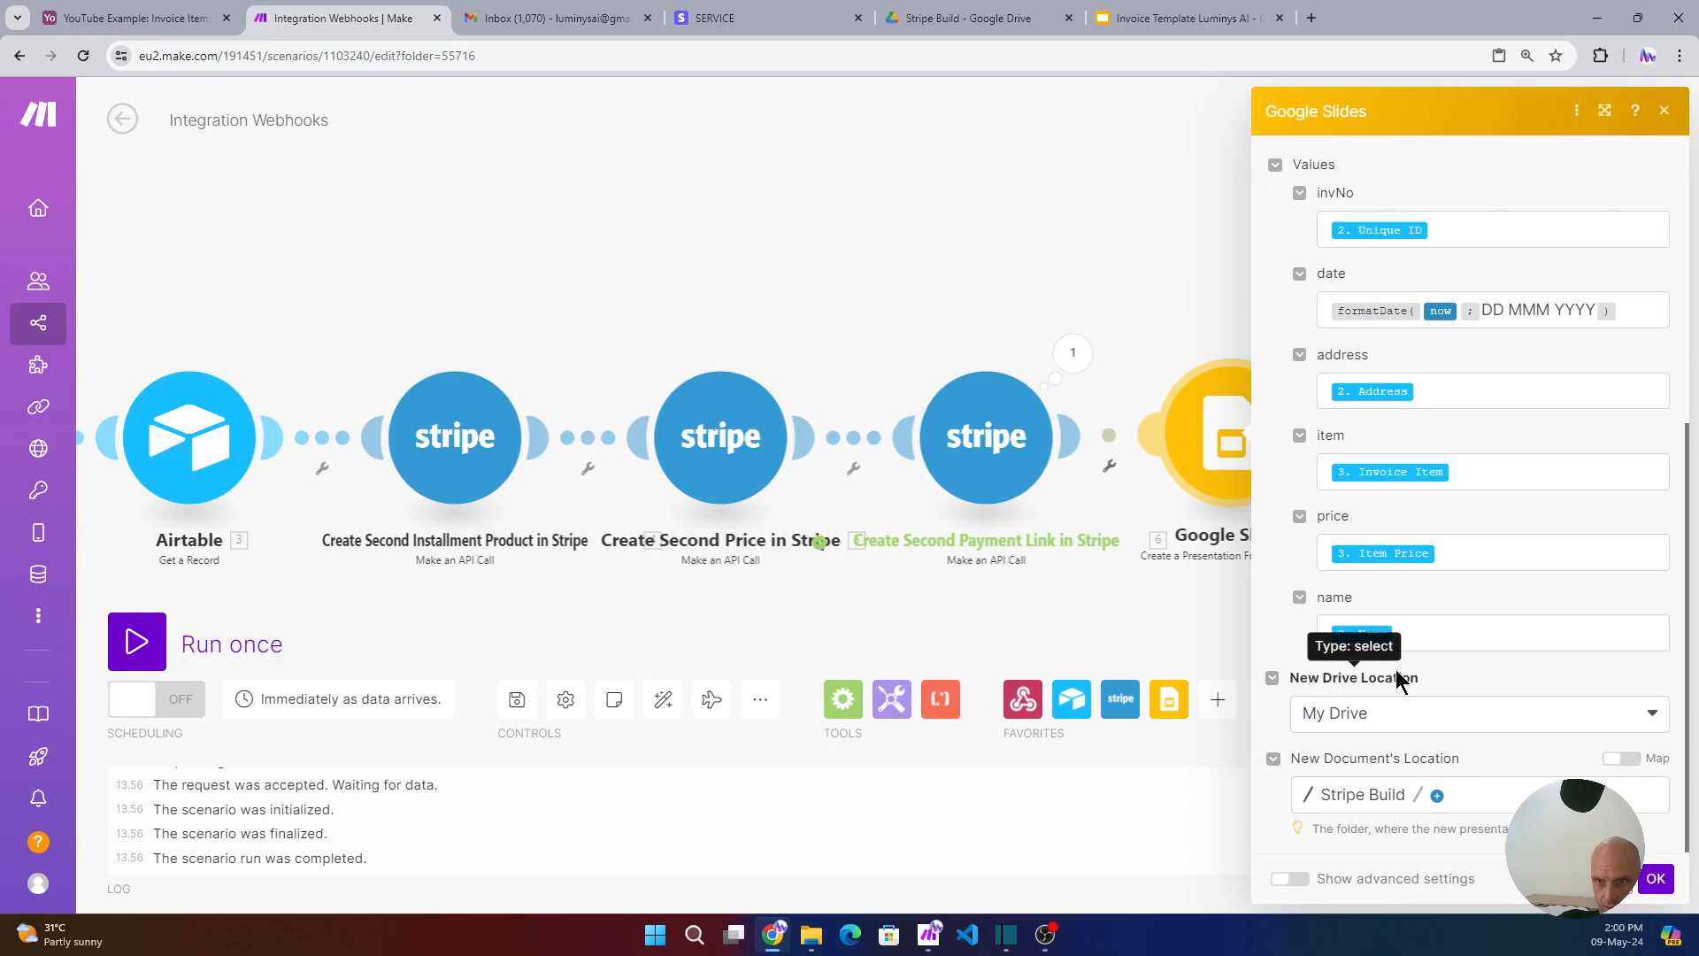
click(1439, 797)
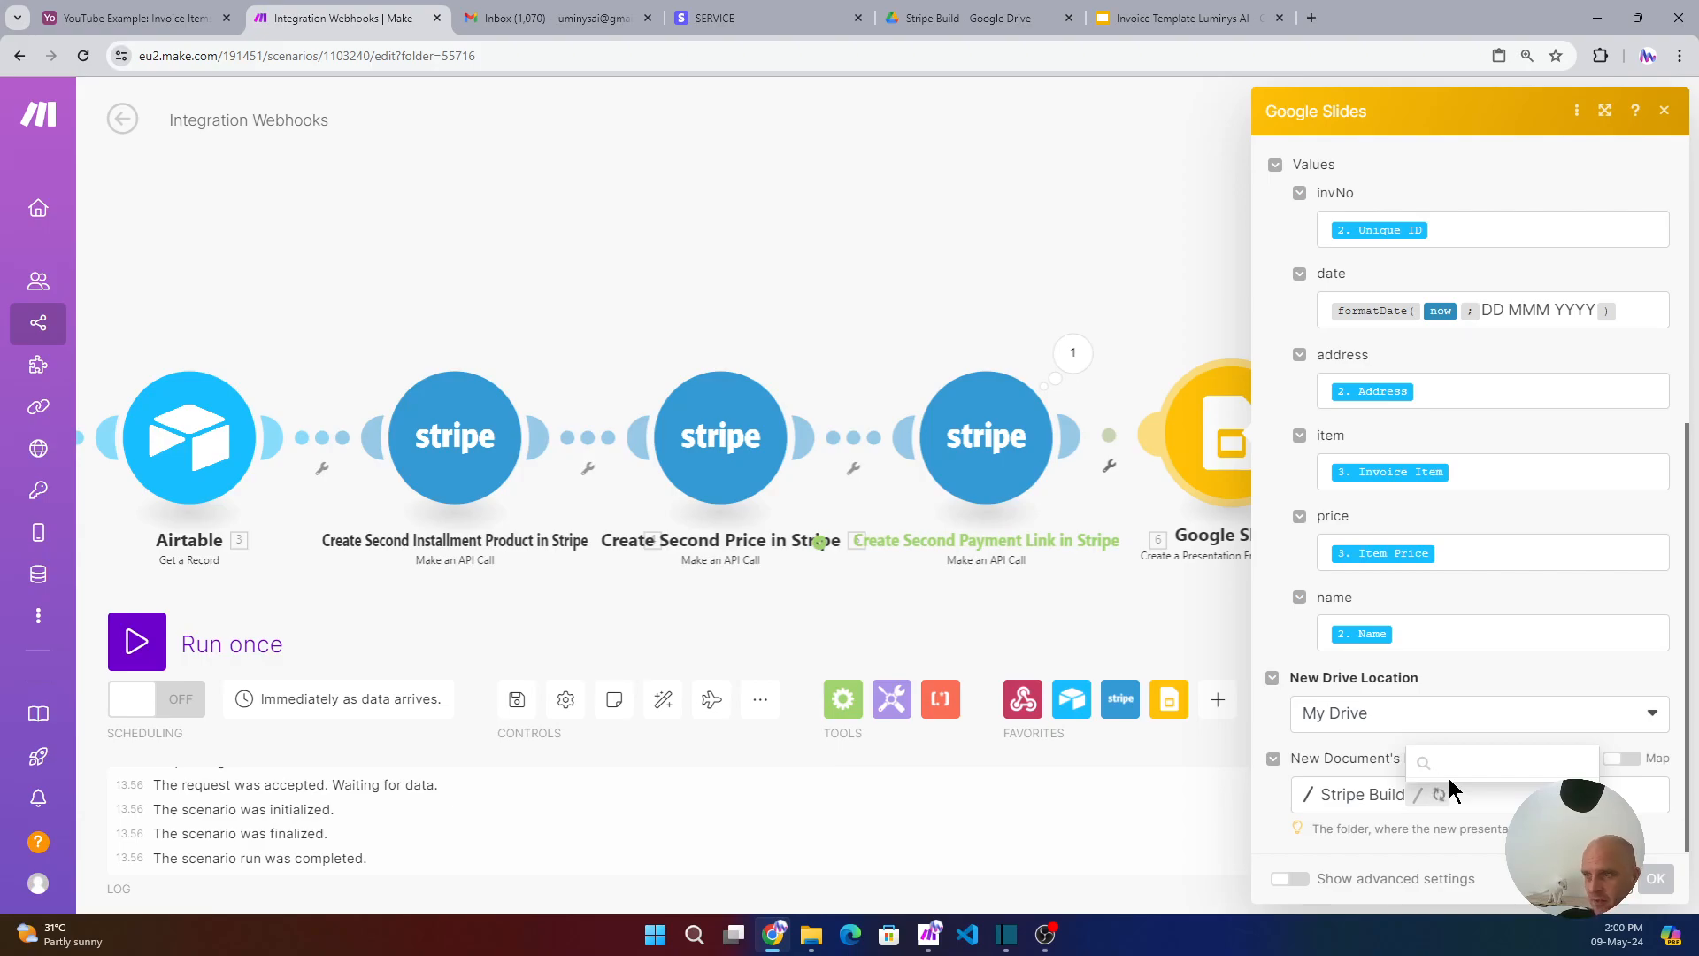
click(1458, 763)
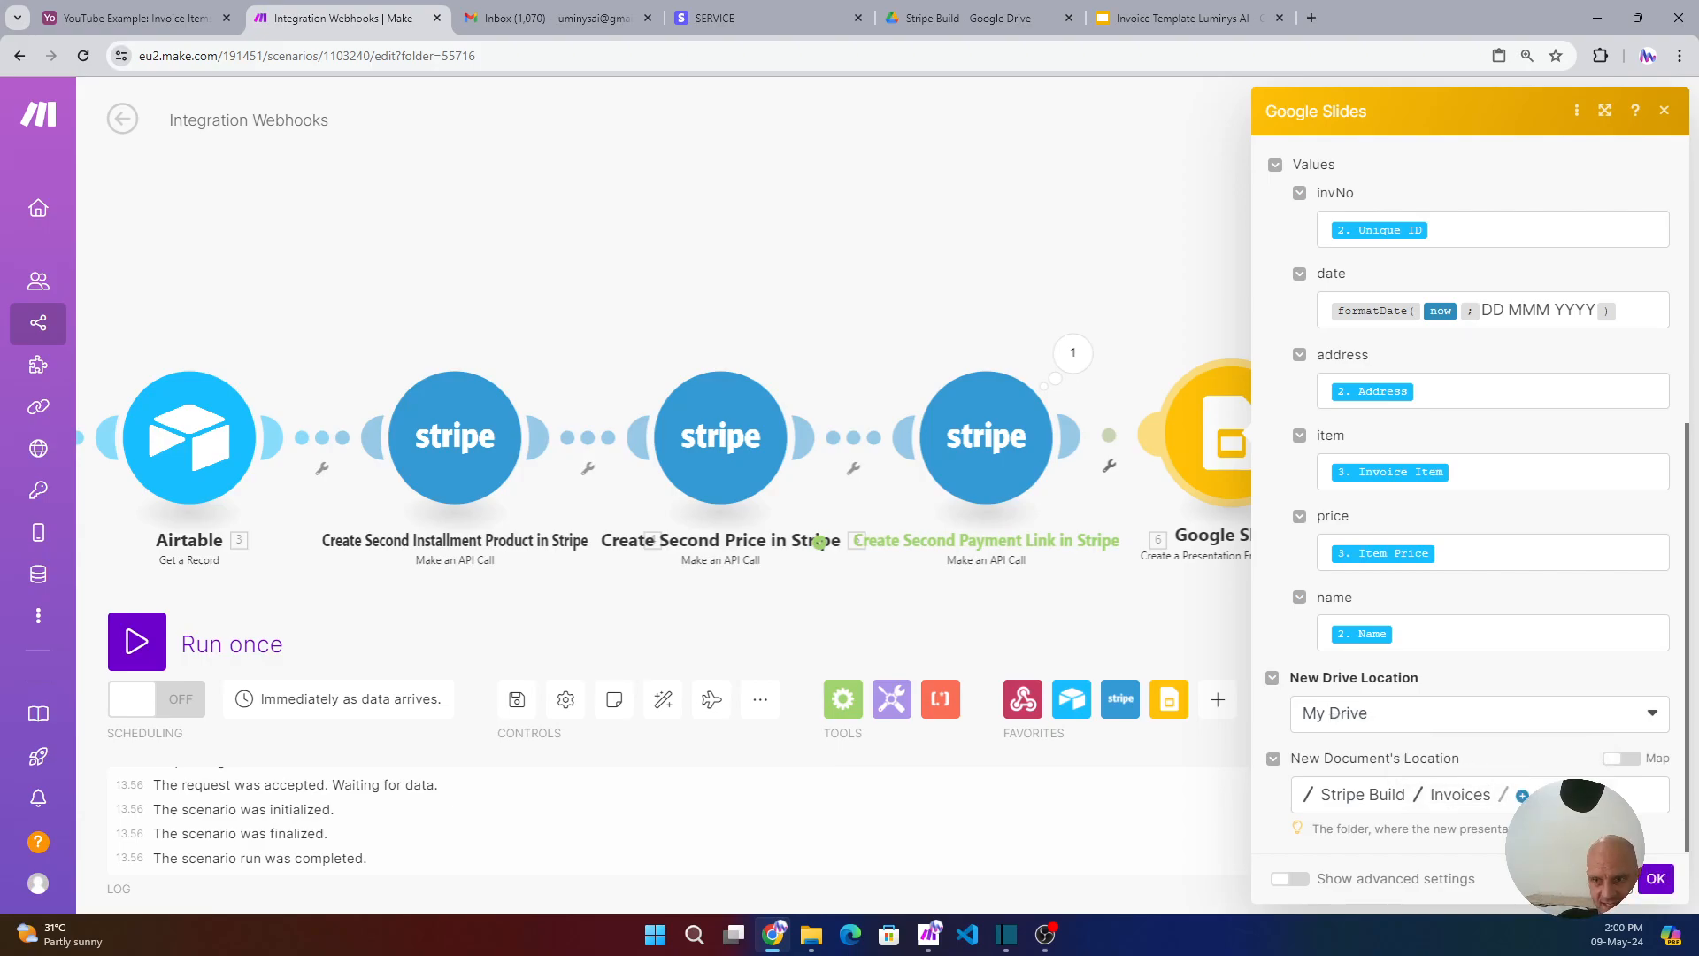
- Enable advanced settings, set Shared to Yes, and save the module
click(1297, 882)
scroll(1363, 810, down, 1)
click(1297, 826)
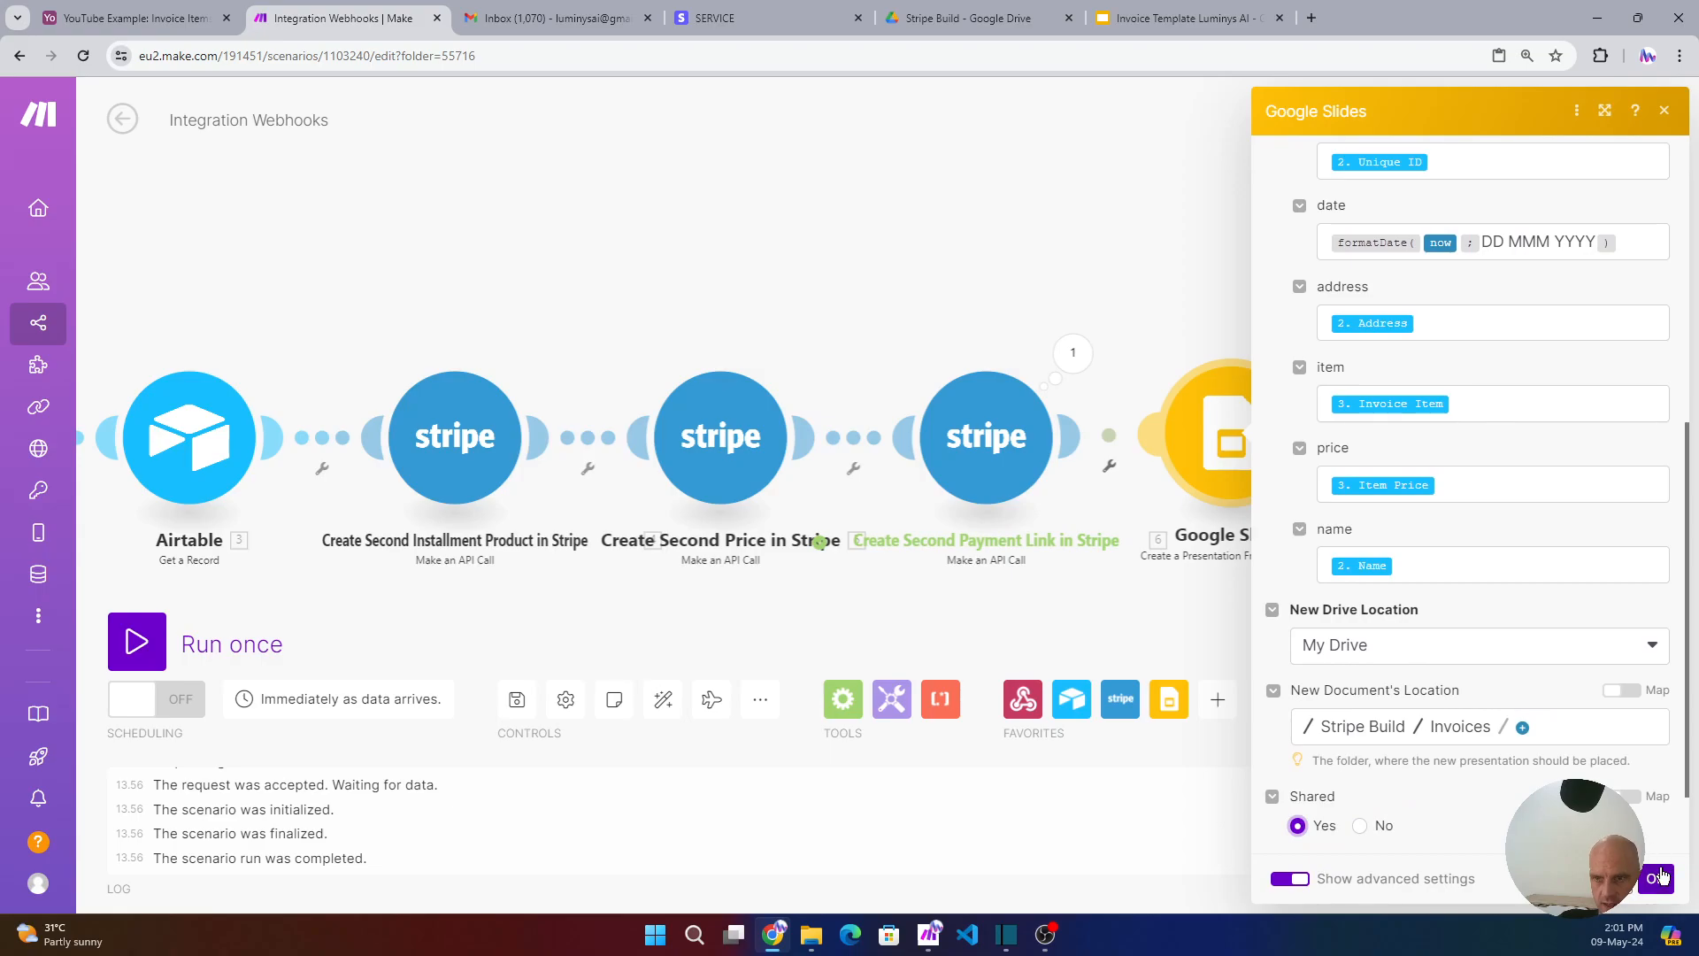
click(1655, 878)
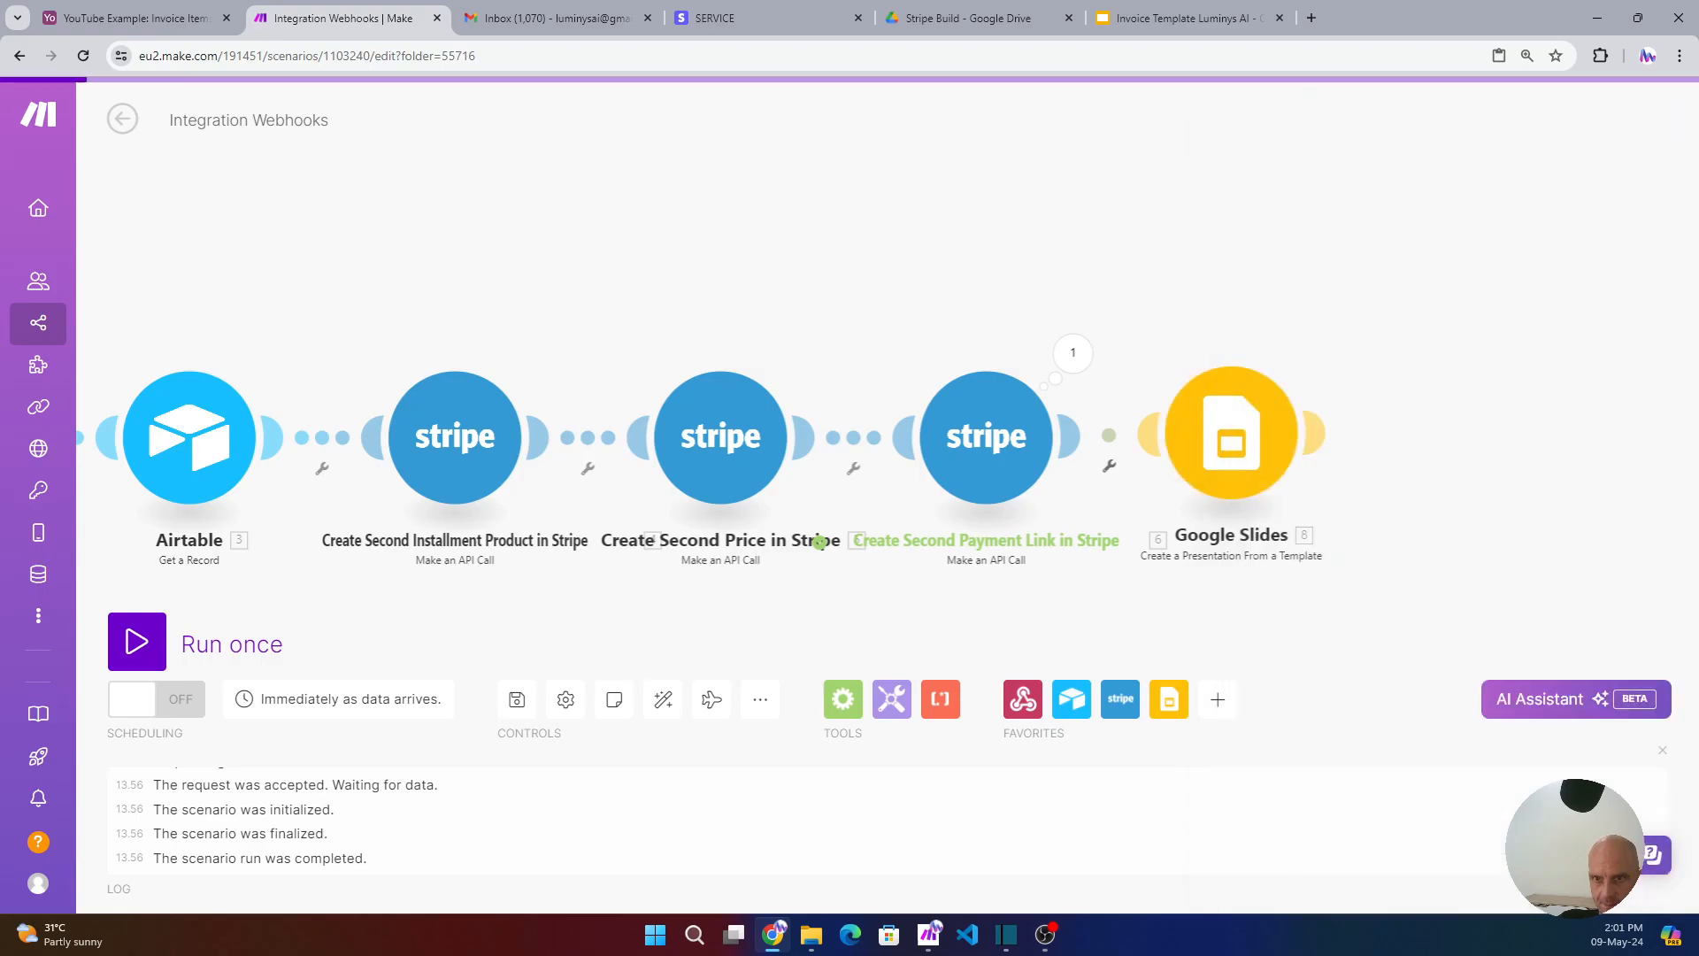
- Add a Google Slides 'Insert Links in a Presentation' step
click(1327, 433)
click(1322, 452)
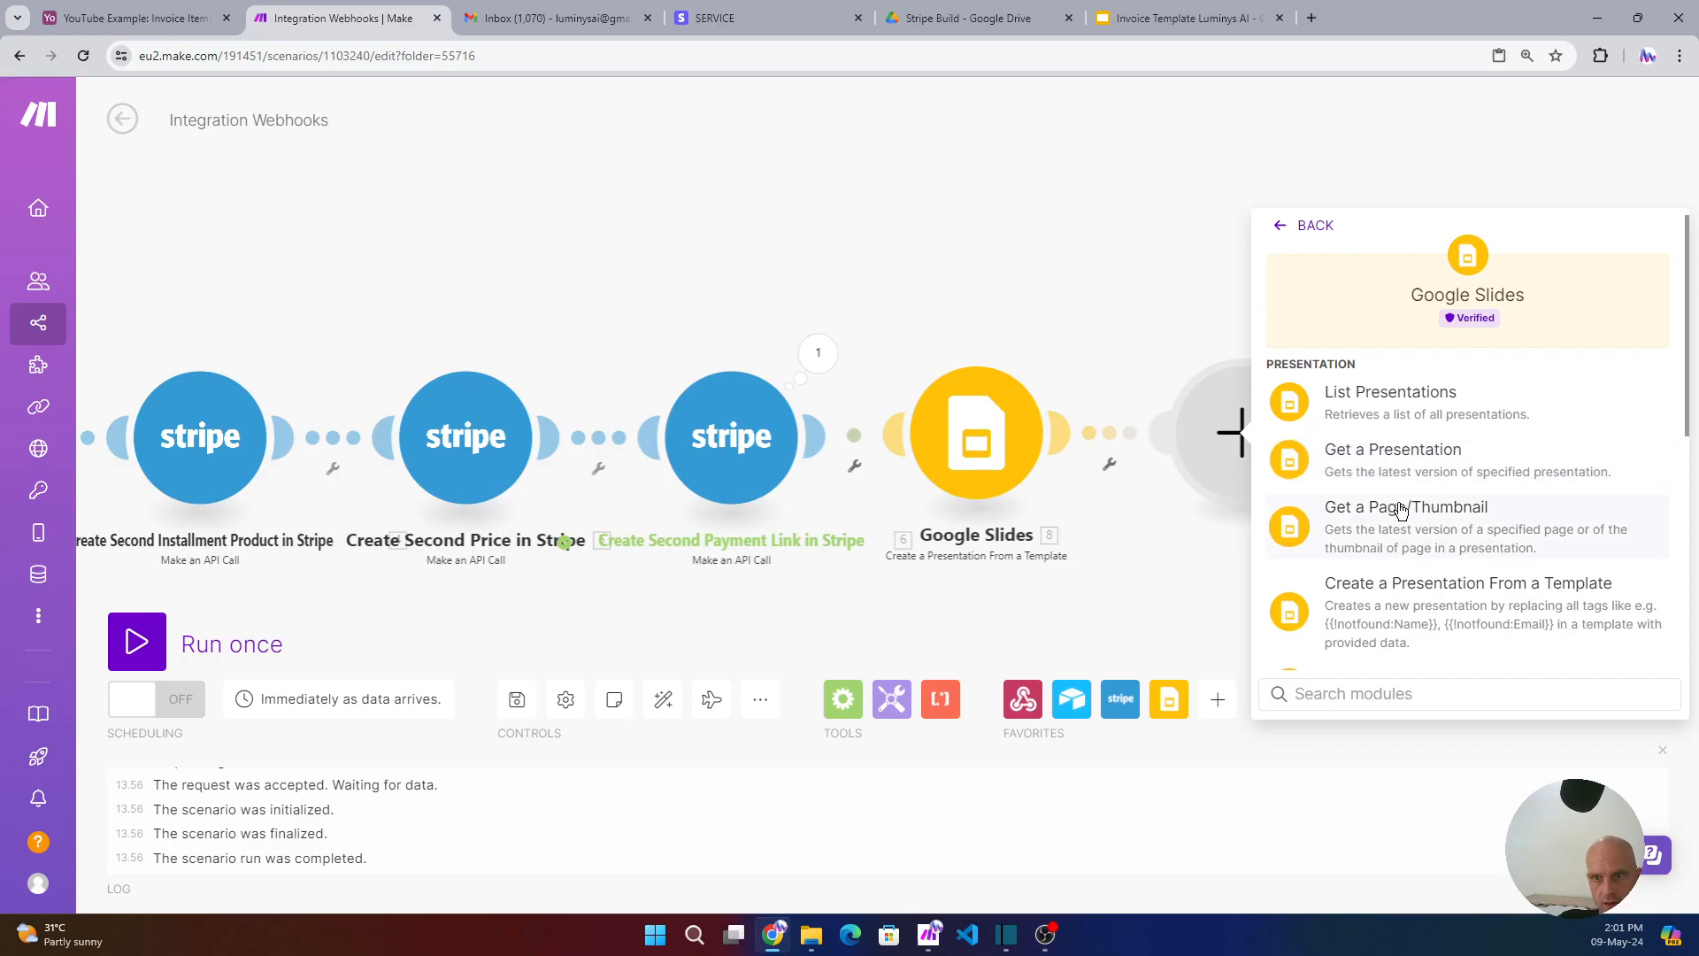
scroll(1395, 443, down, 3)
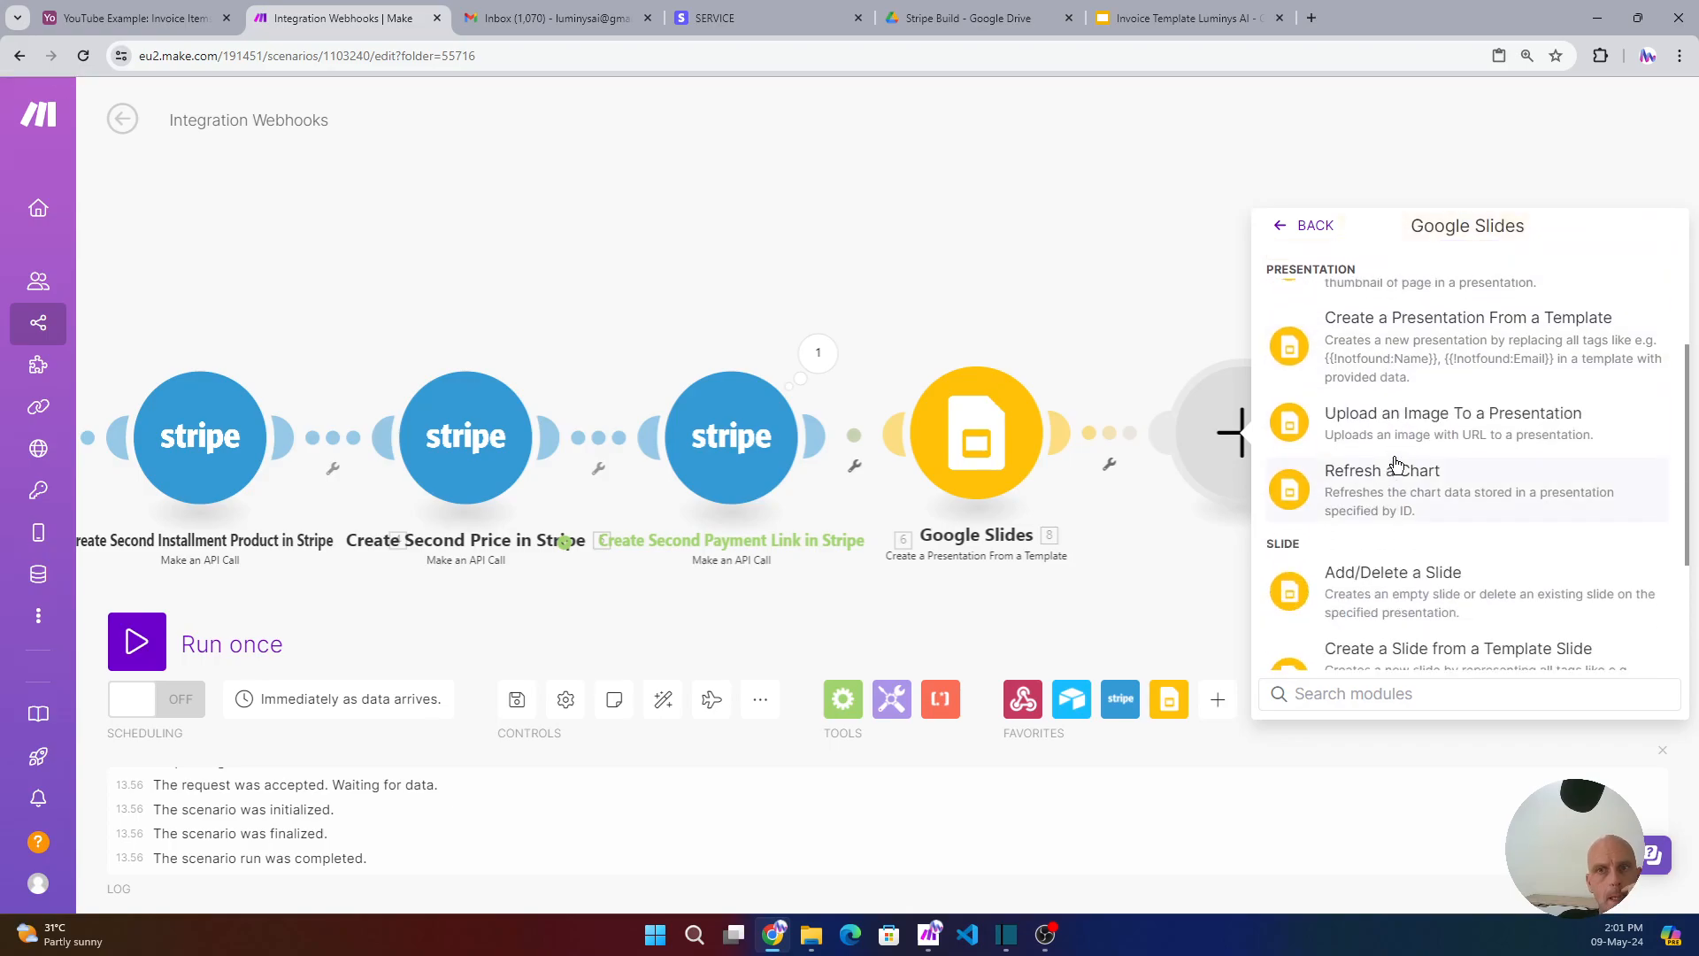
scroll(1396, 456, down, 2)
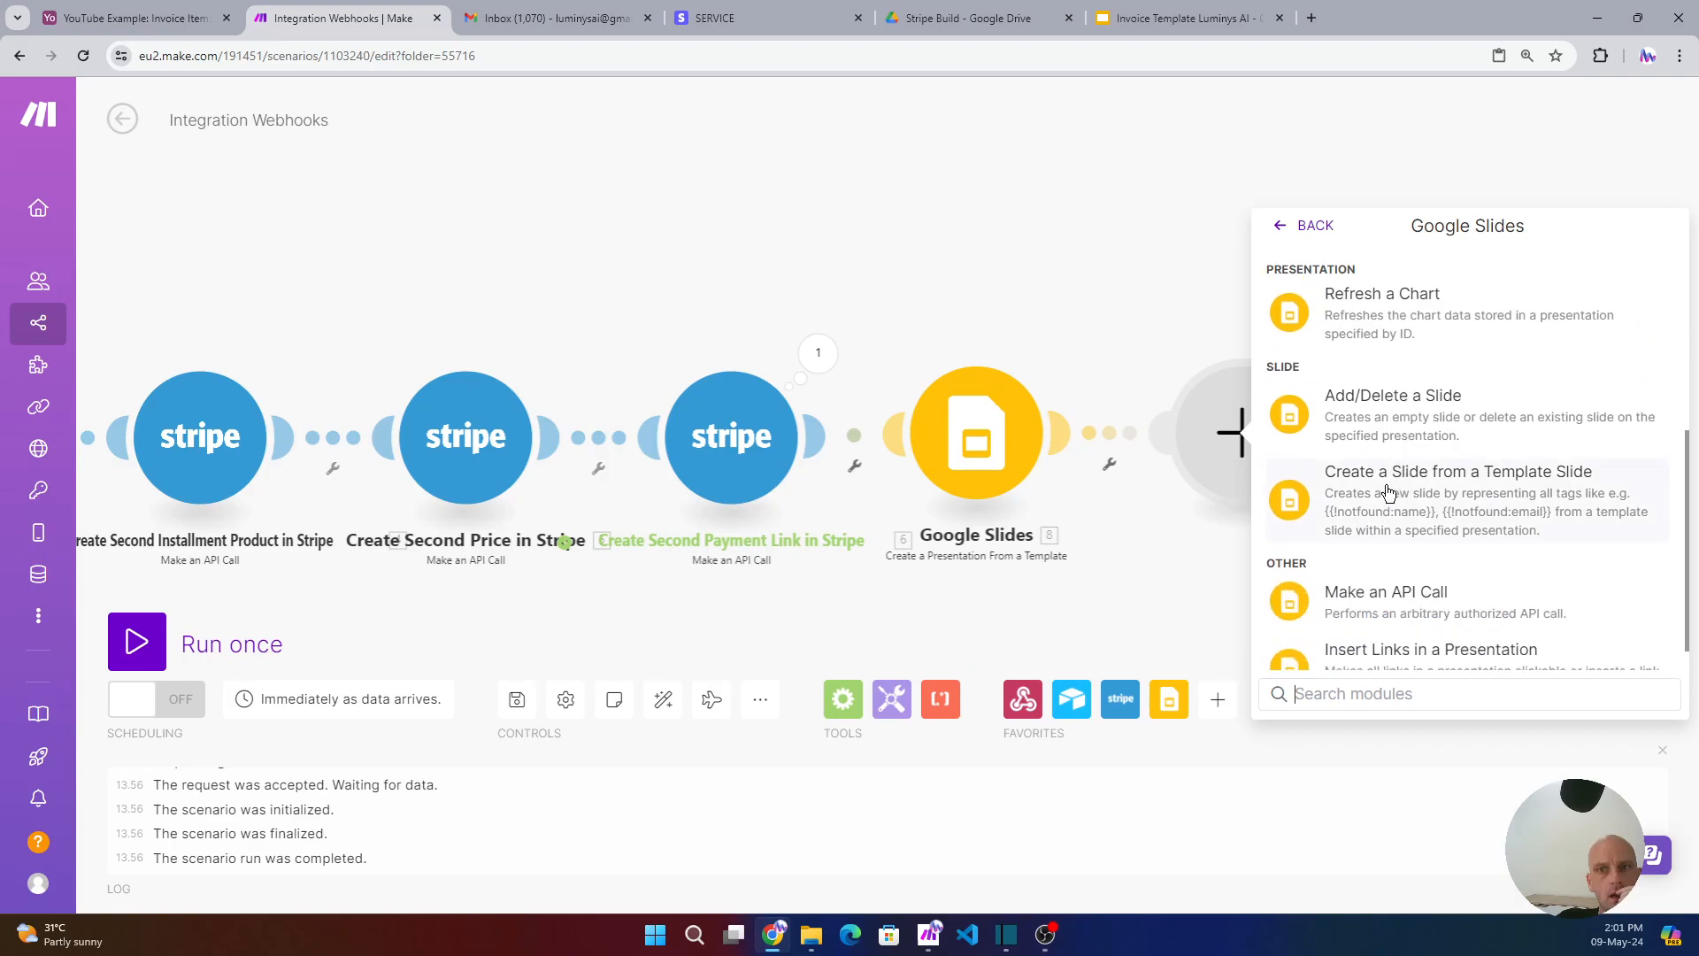
scroll(1388, 492, down, 1)
click(1399, 629)
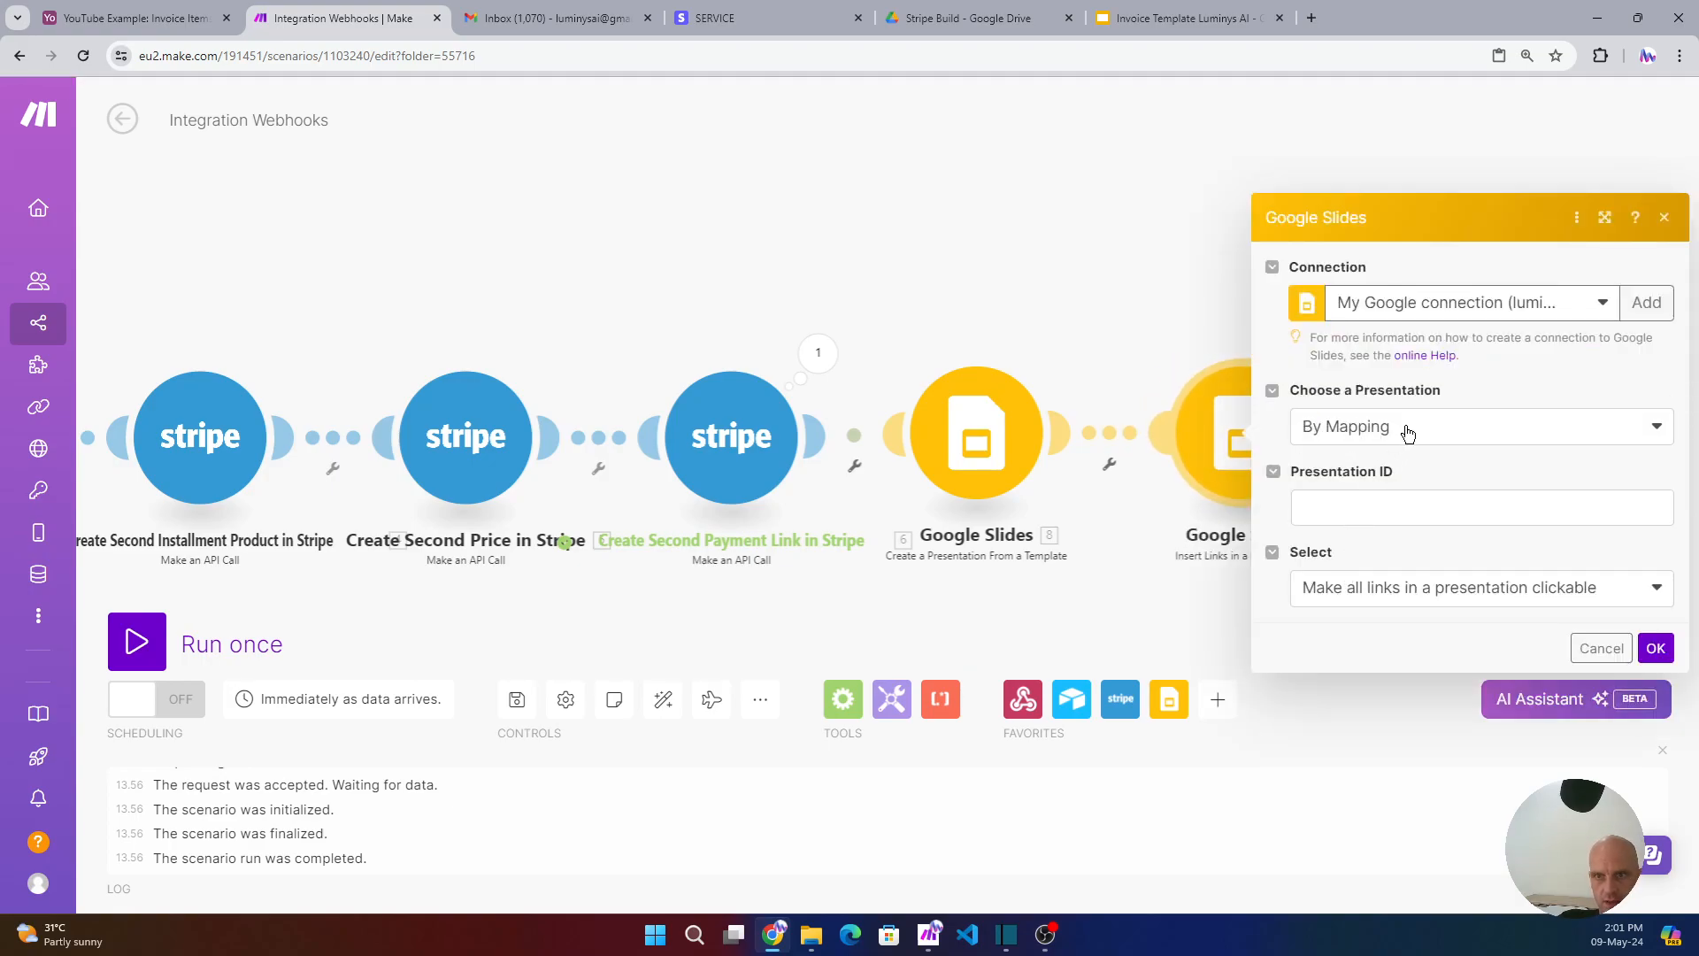
- Map 8. Presentation ID, choose 'Insert a link into all matched input texts', add an item, and view the template
click(1412, 430)
click(1412, 430)
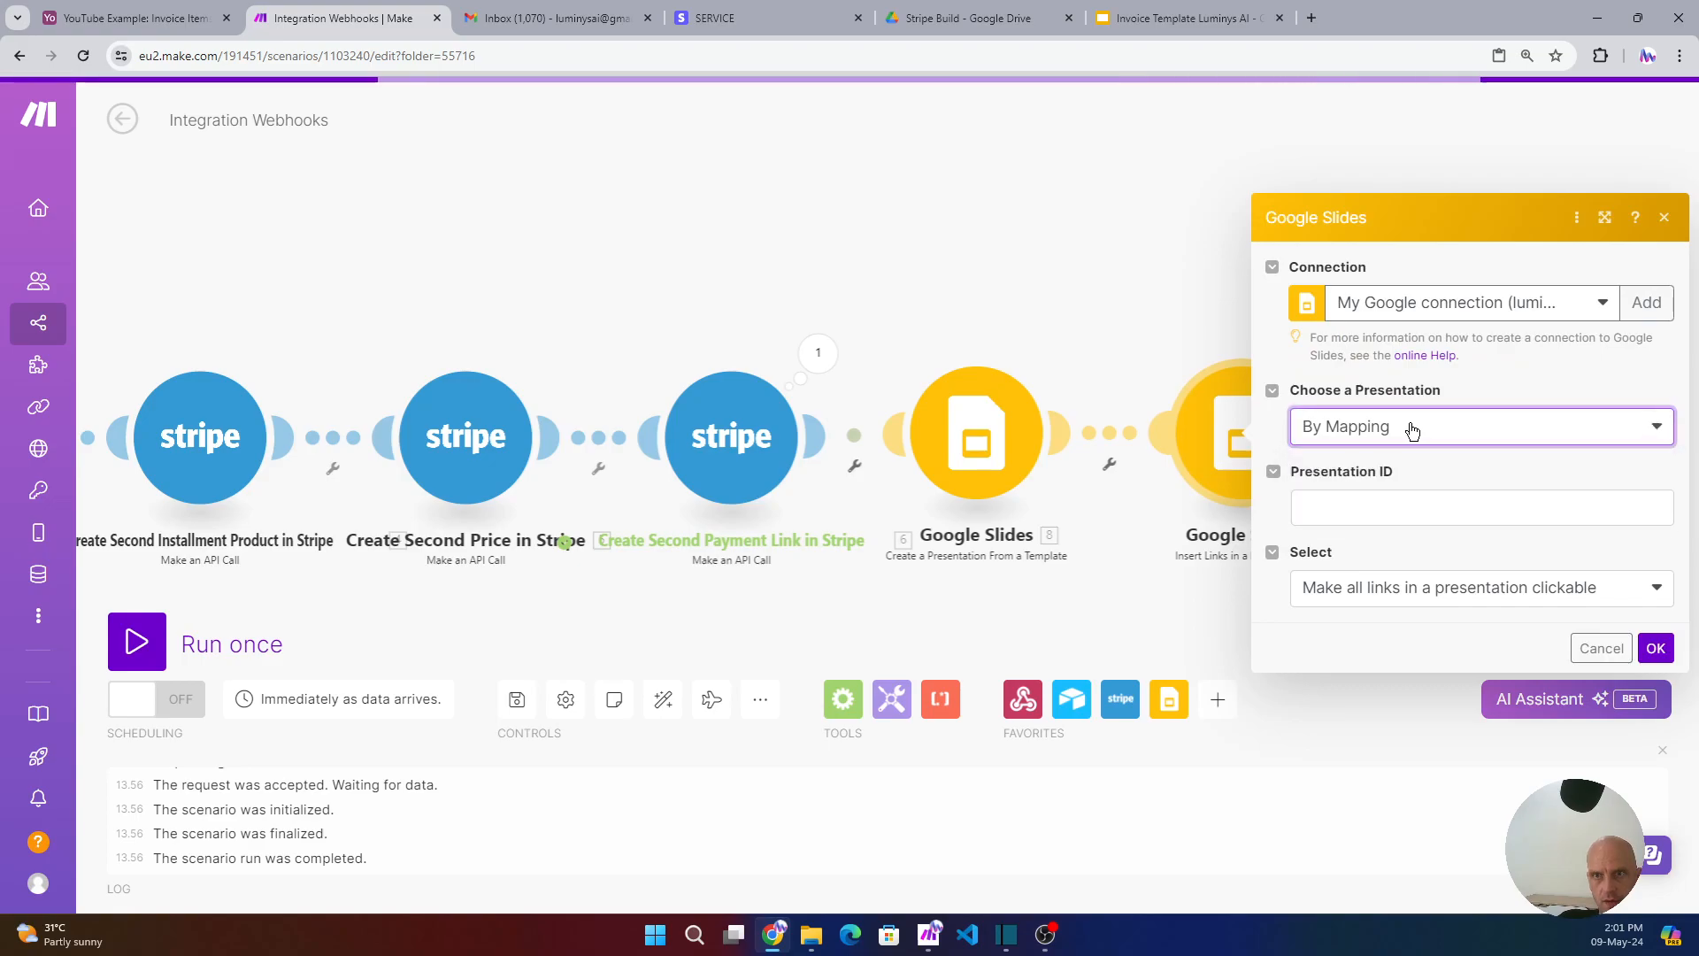
click(1351, 519)
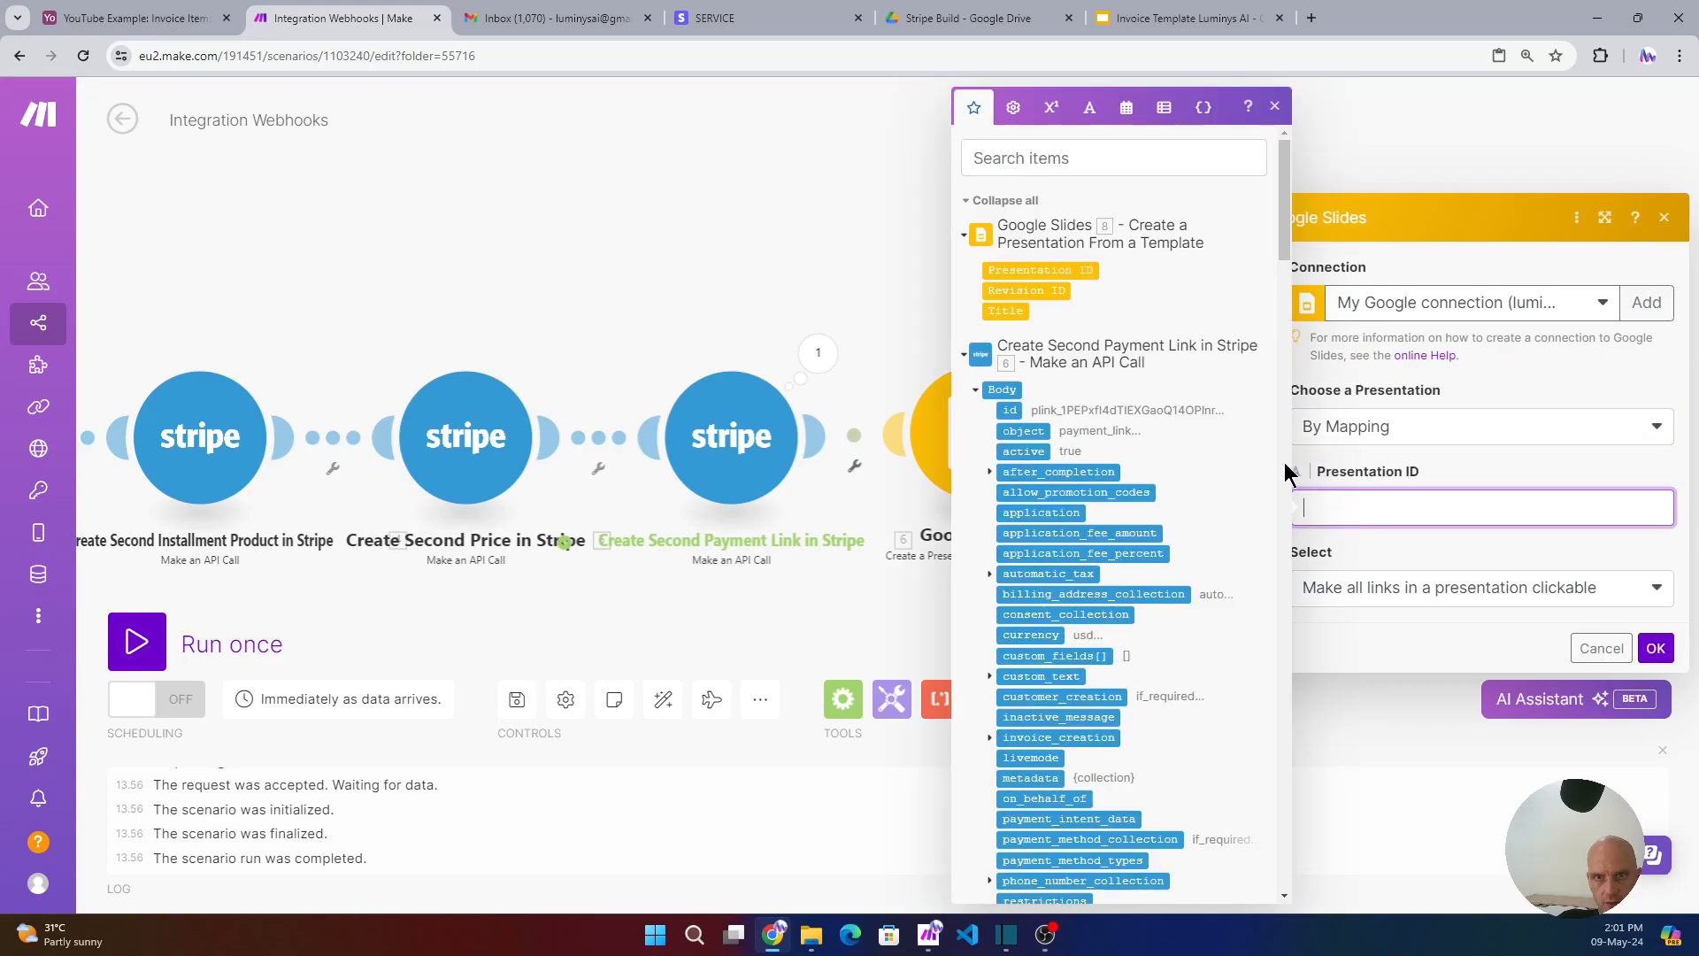
click(1056, 270)
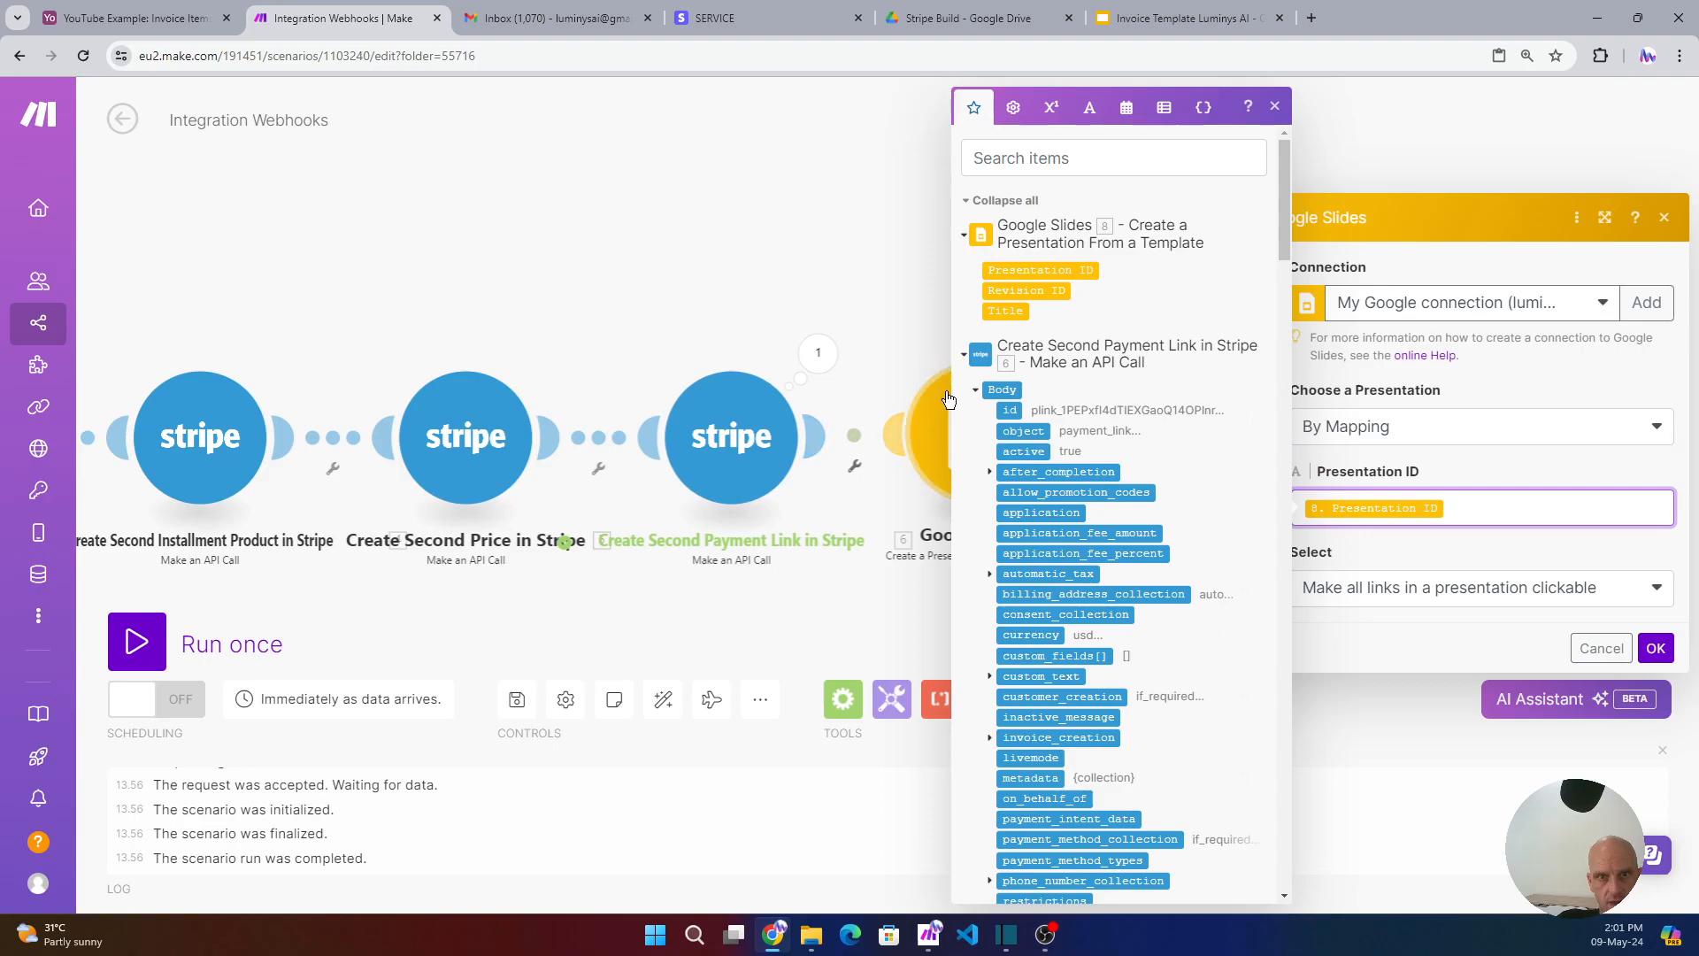
click(1530, 590)
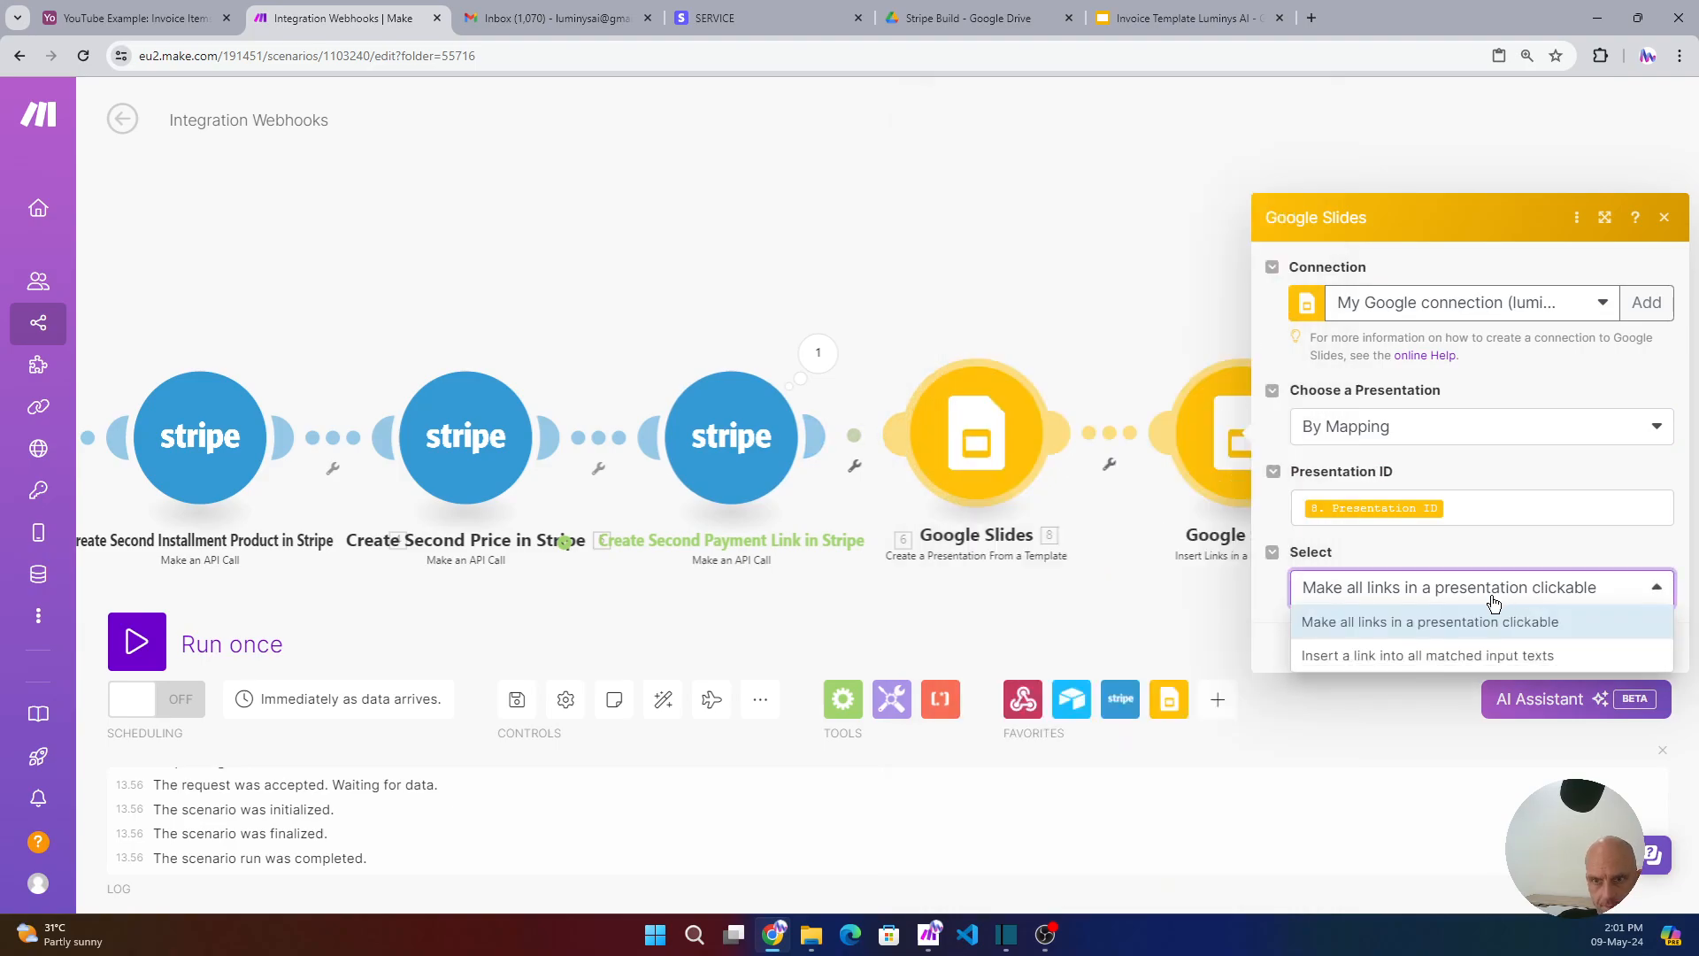
click(1456, 659)
click(1335, 628)
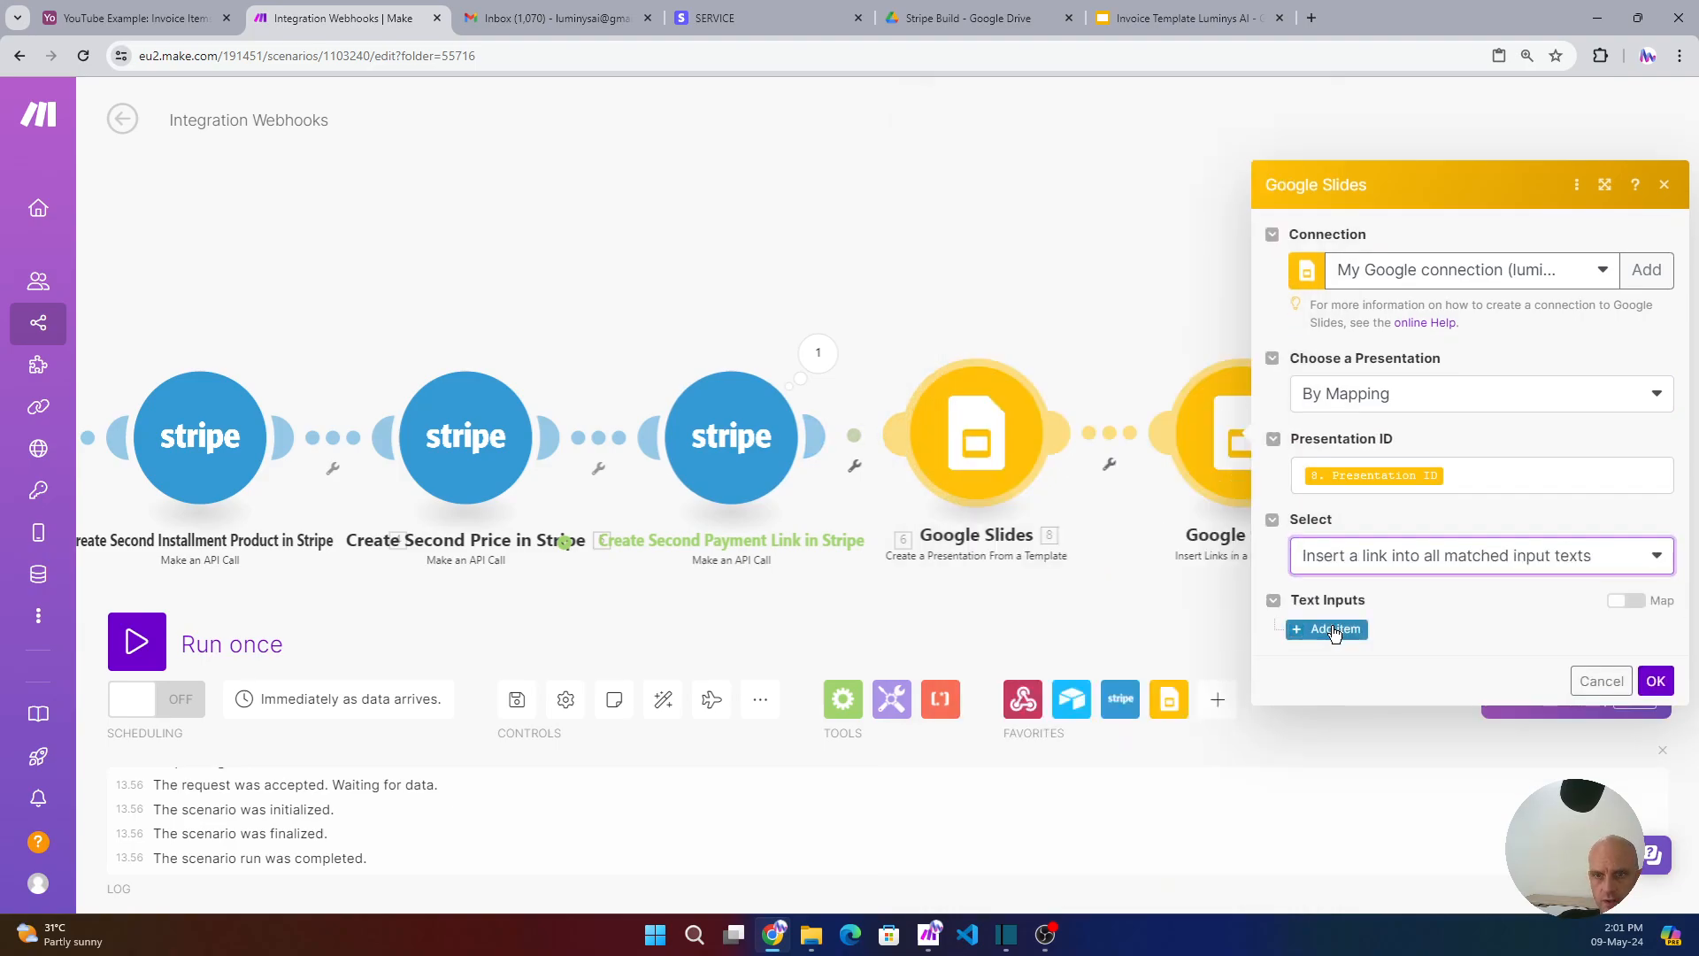
click(1383, 619)
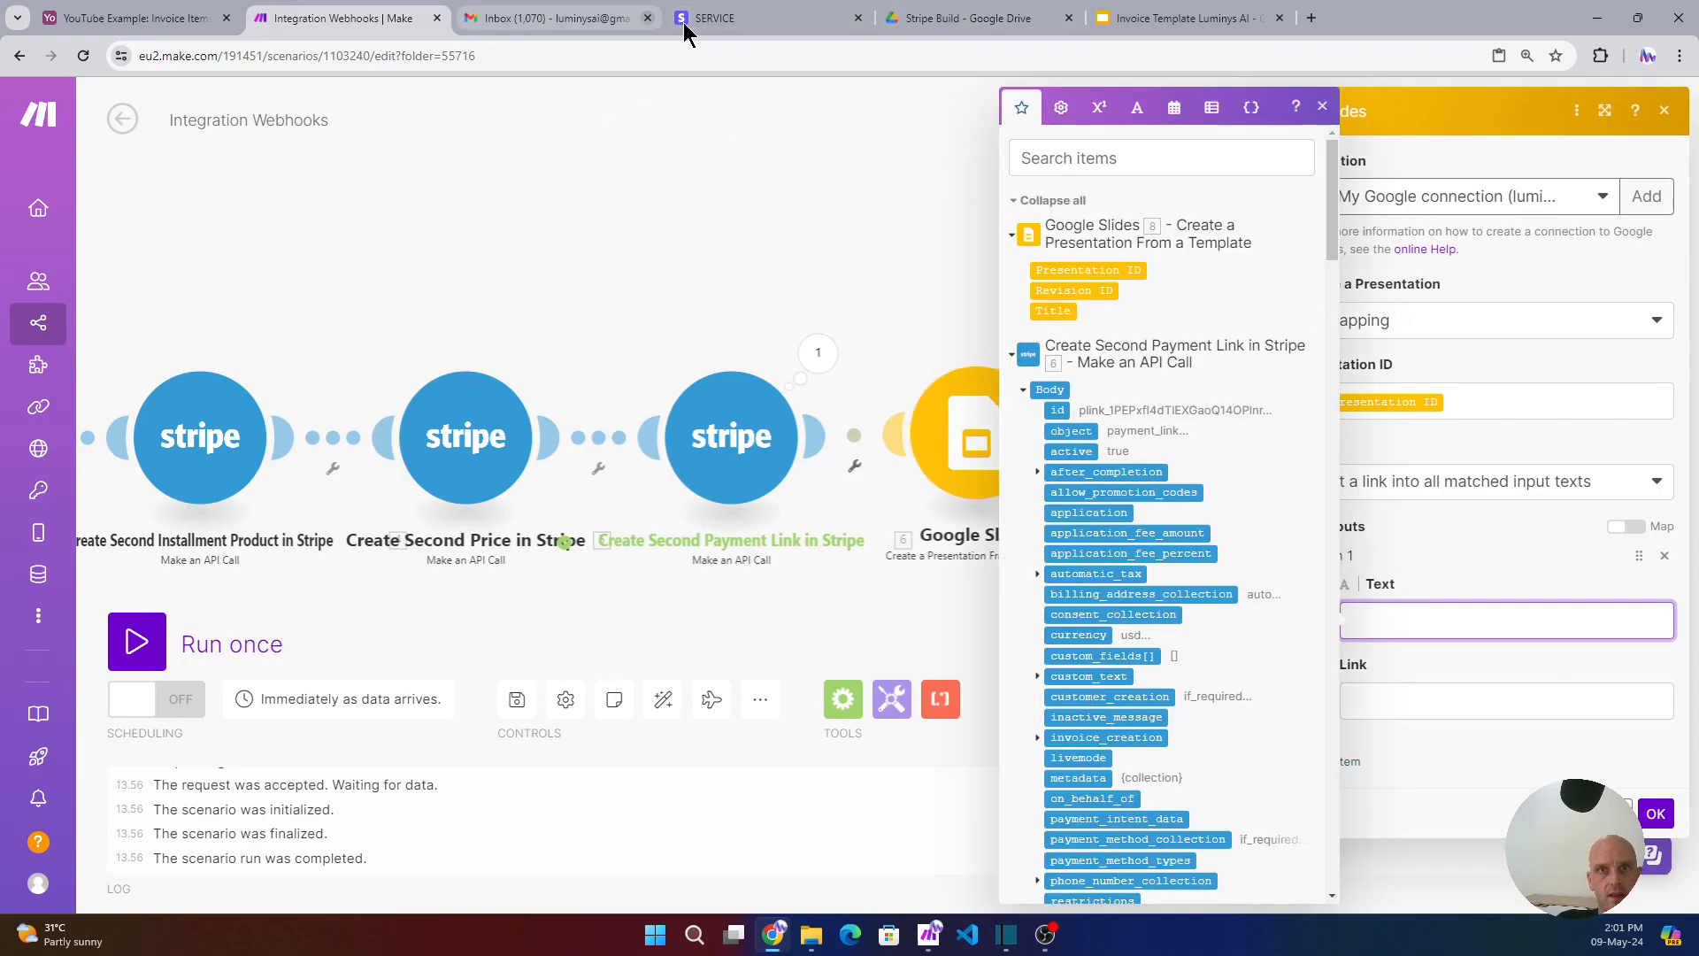
click(1151, 19)
scroll(1273, 602, down, 10)
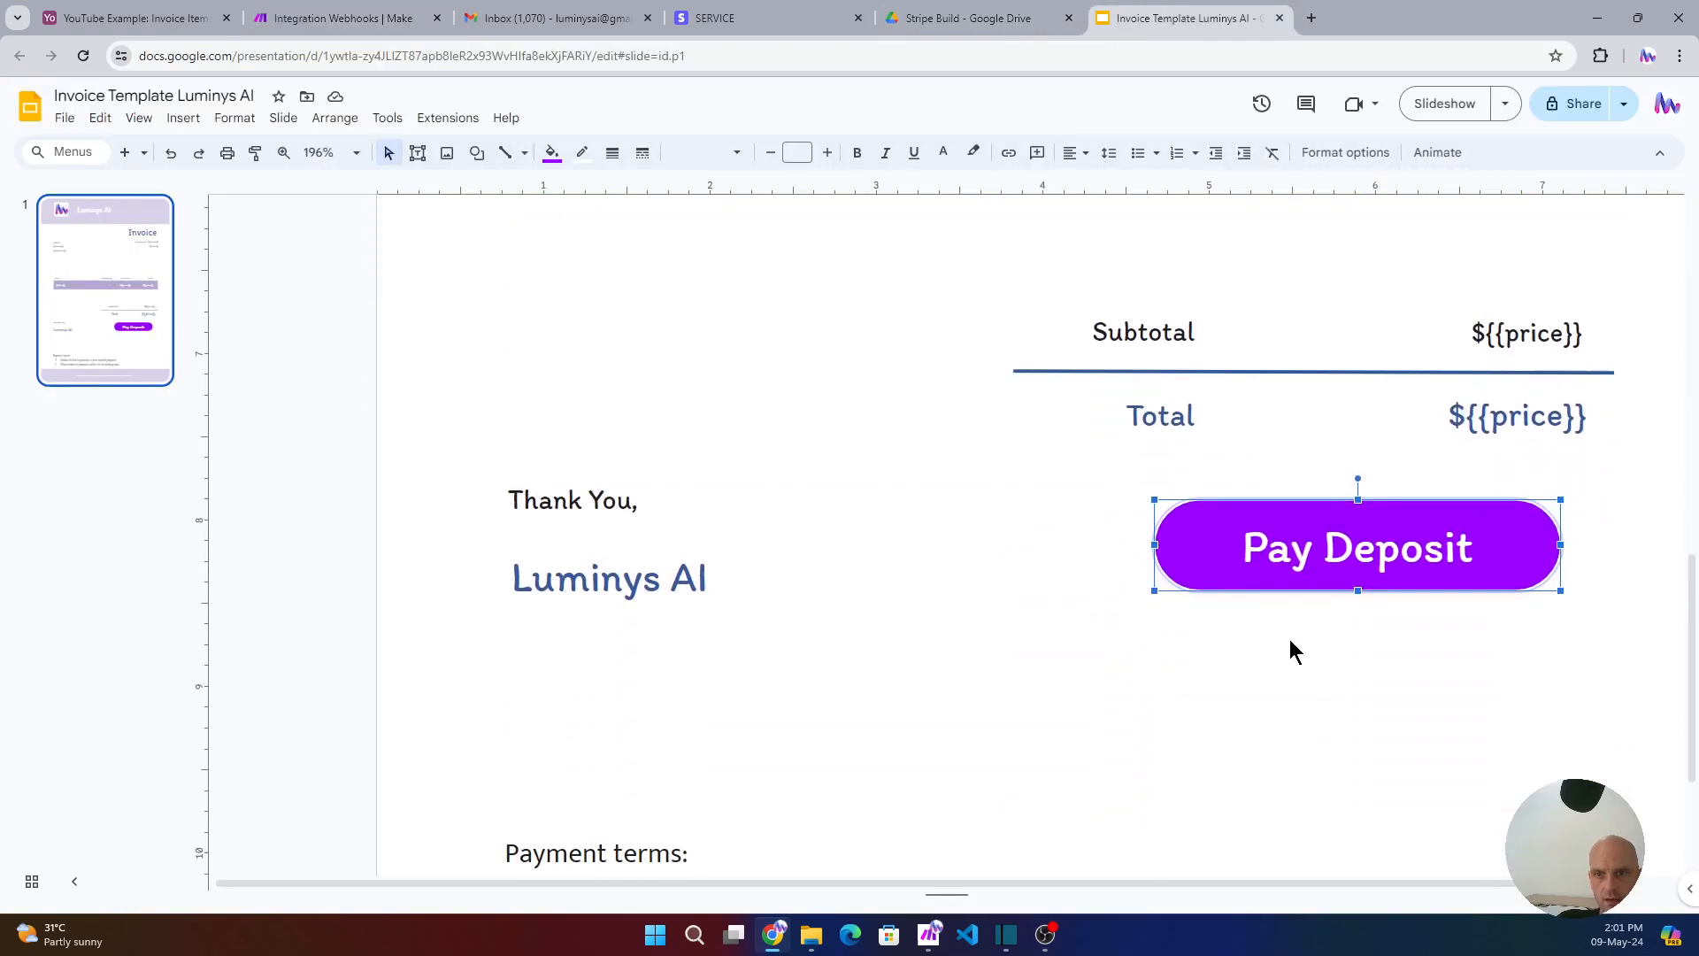
click(1260, 556)
click(1217, 567)
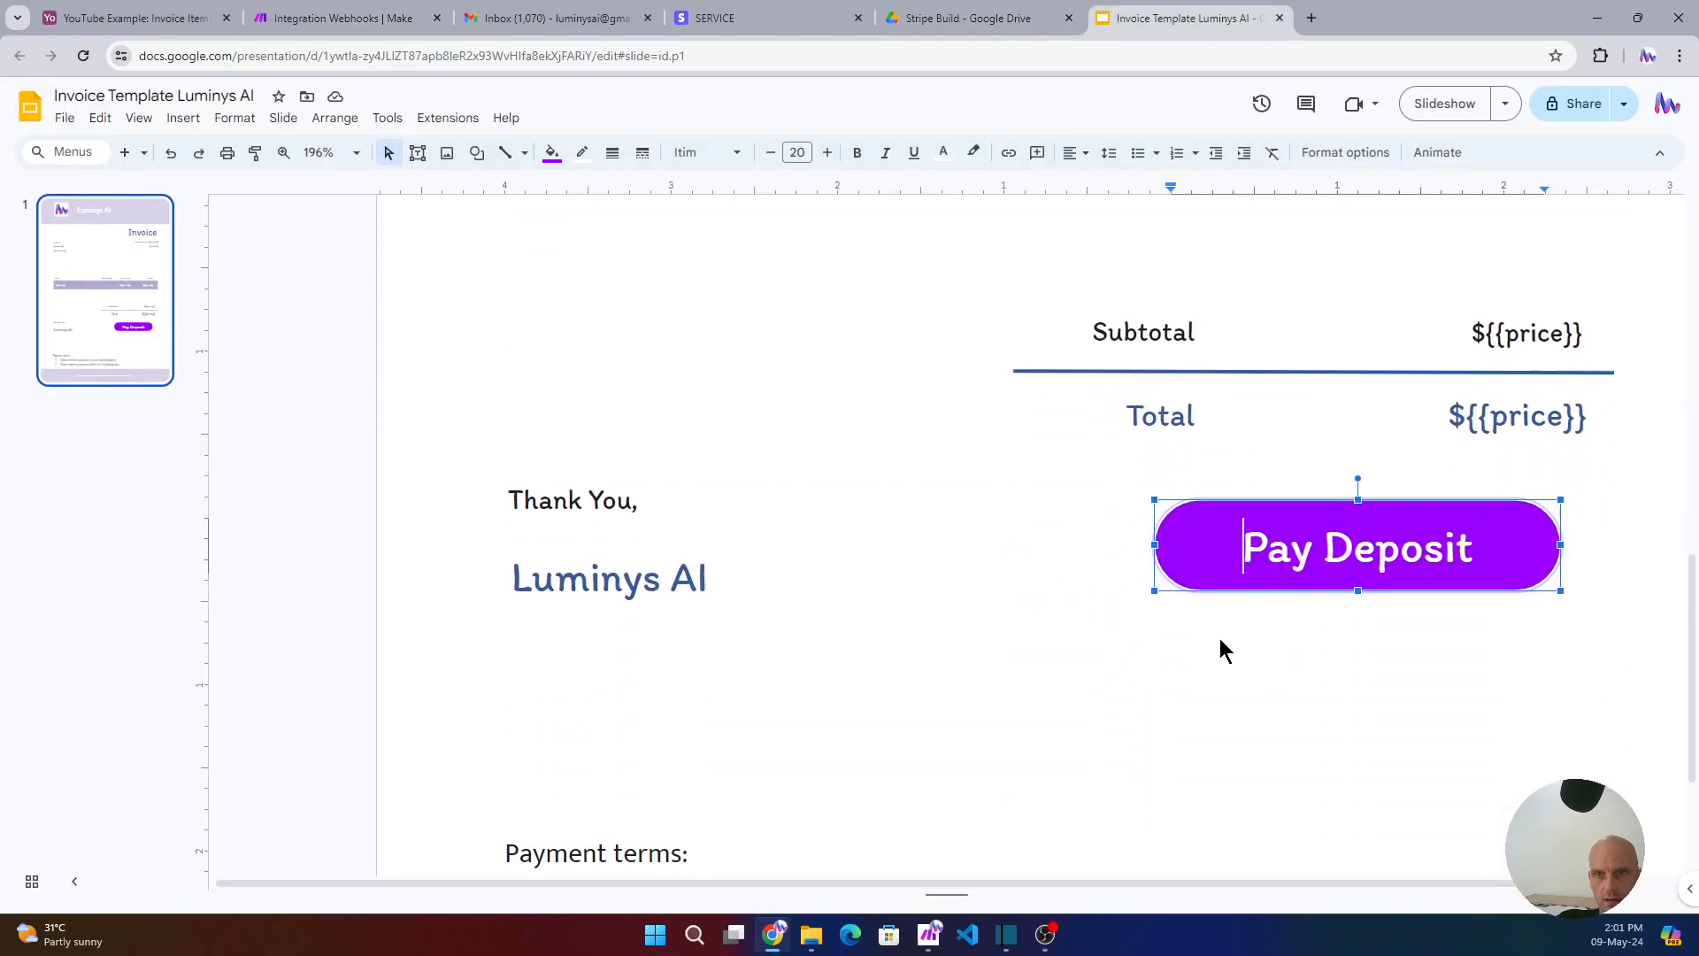
click(1325, 638)
click(1397, 579)
drag(1361, 590, 1367, 659)
triple_click(1321, 544)
key(ctrl+c)
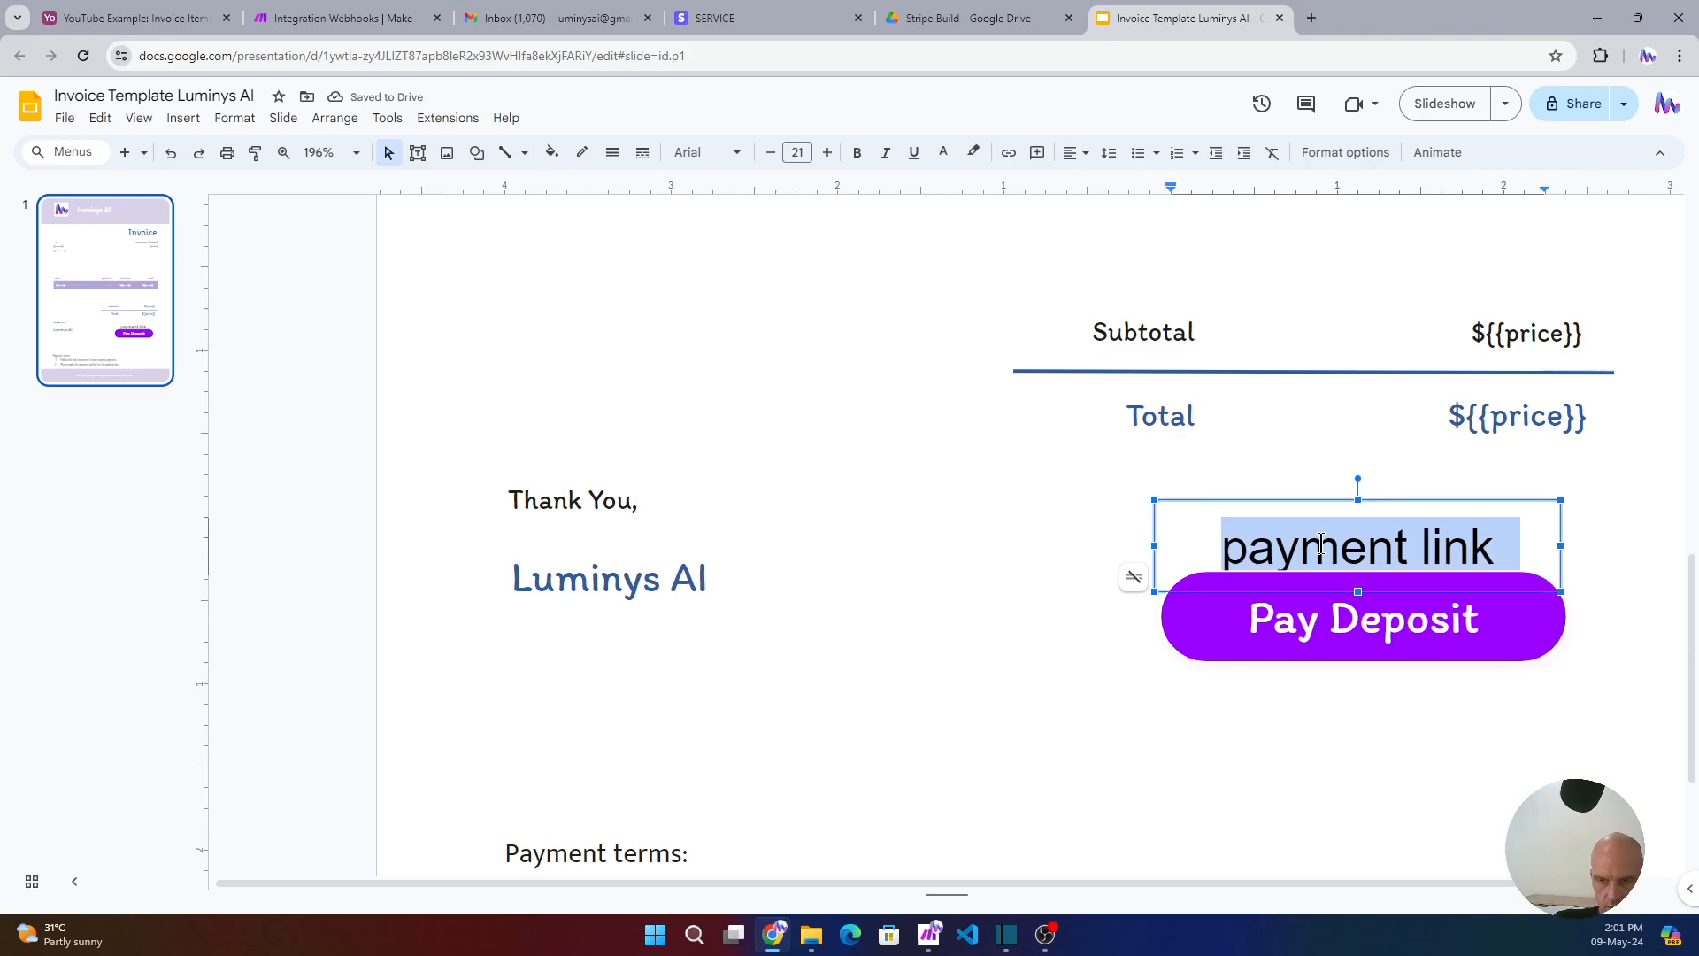
key(ctrl+z)
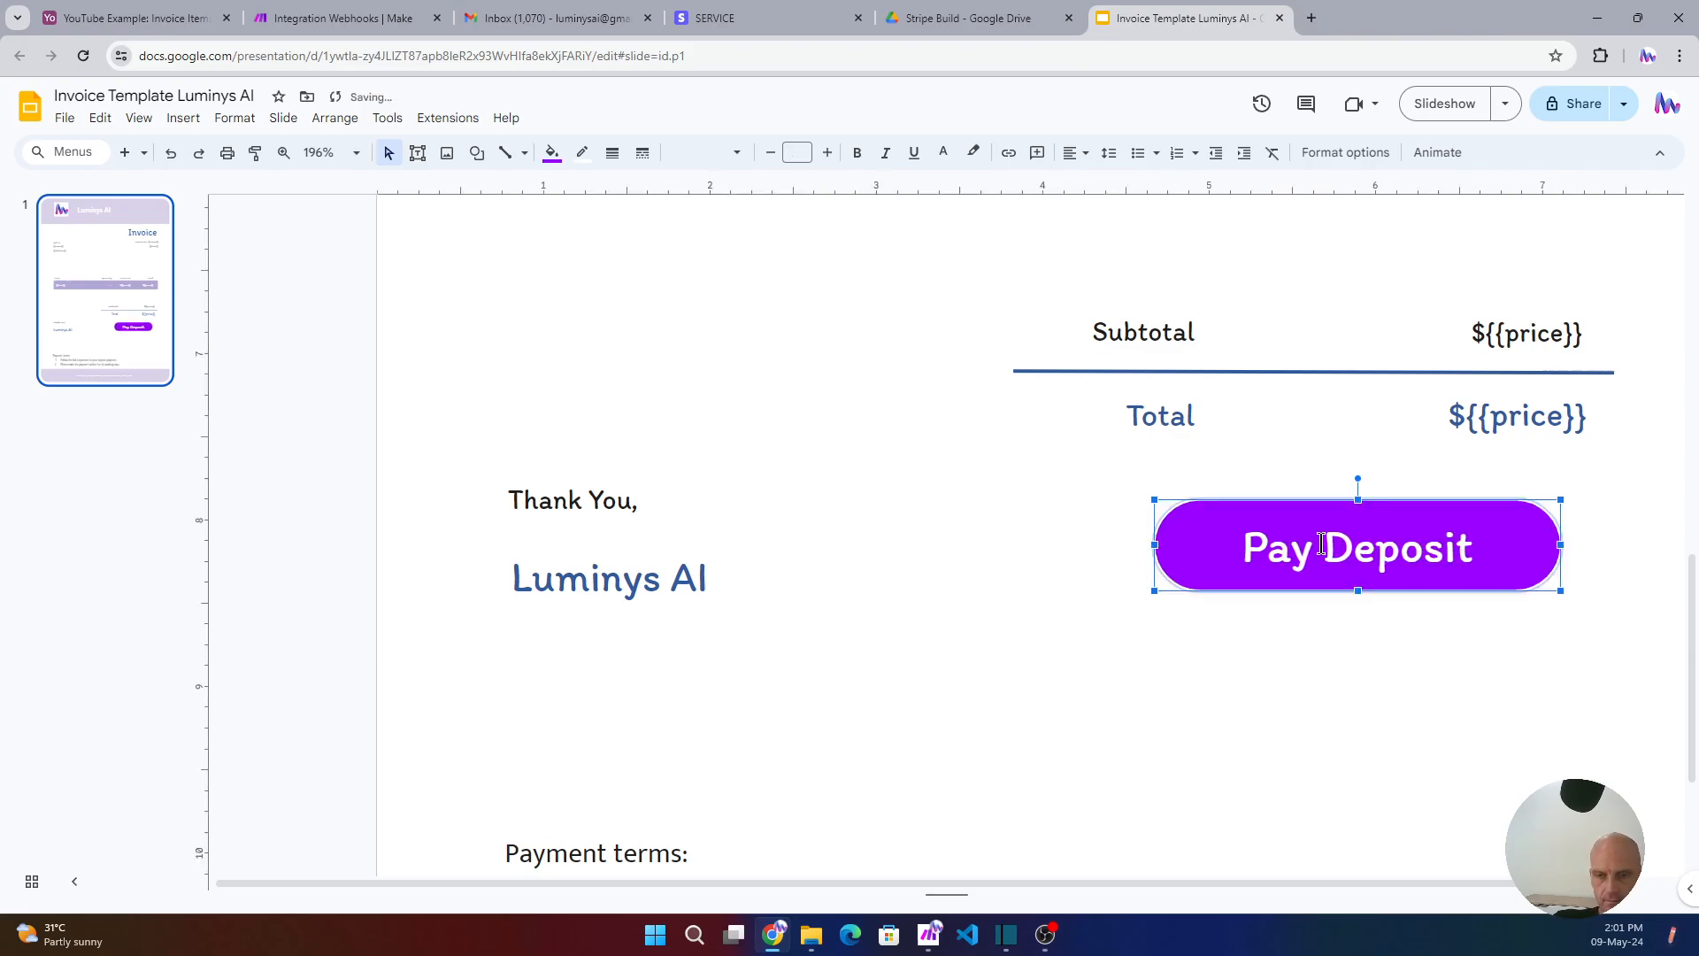
- Link the text 'payment link' to 6. body: url in Item 1 and save the step
click(299, 19)
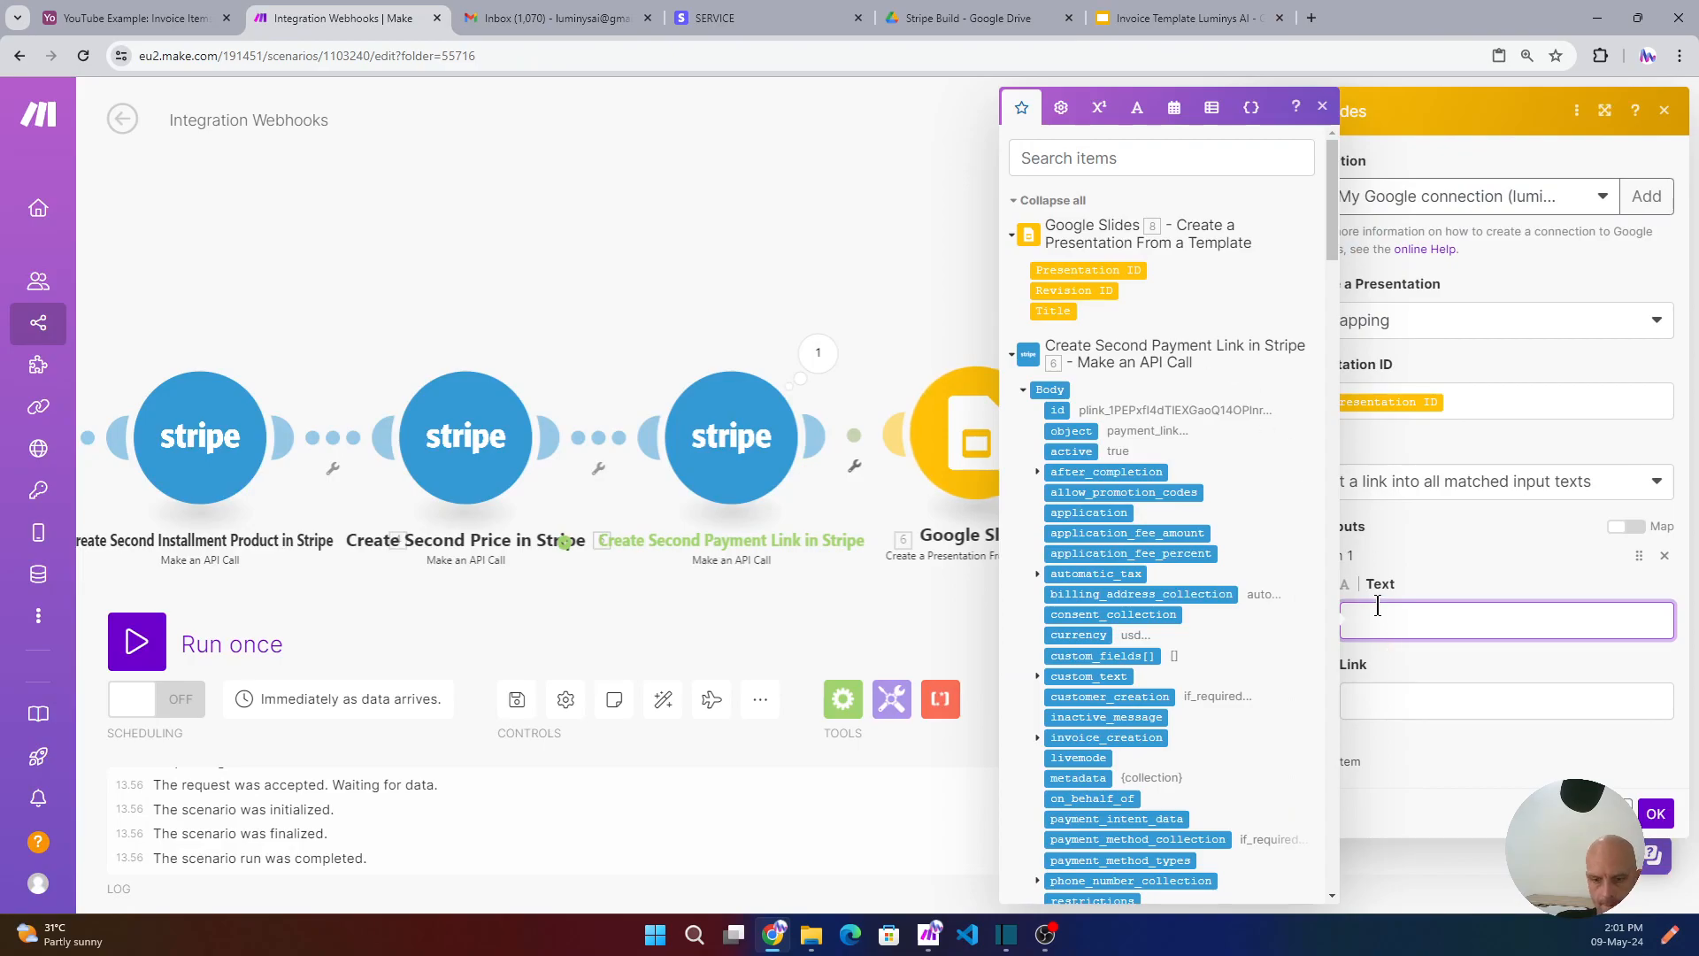
key(ctrl+v)
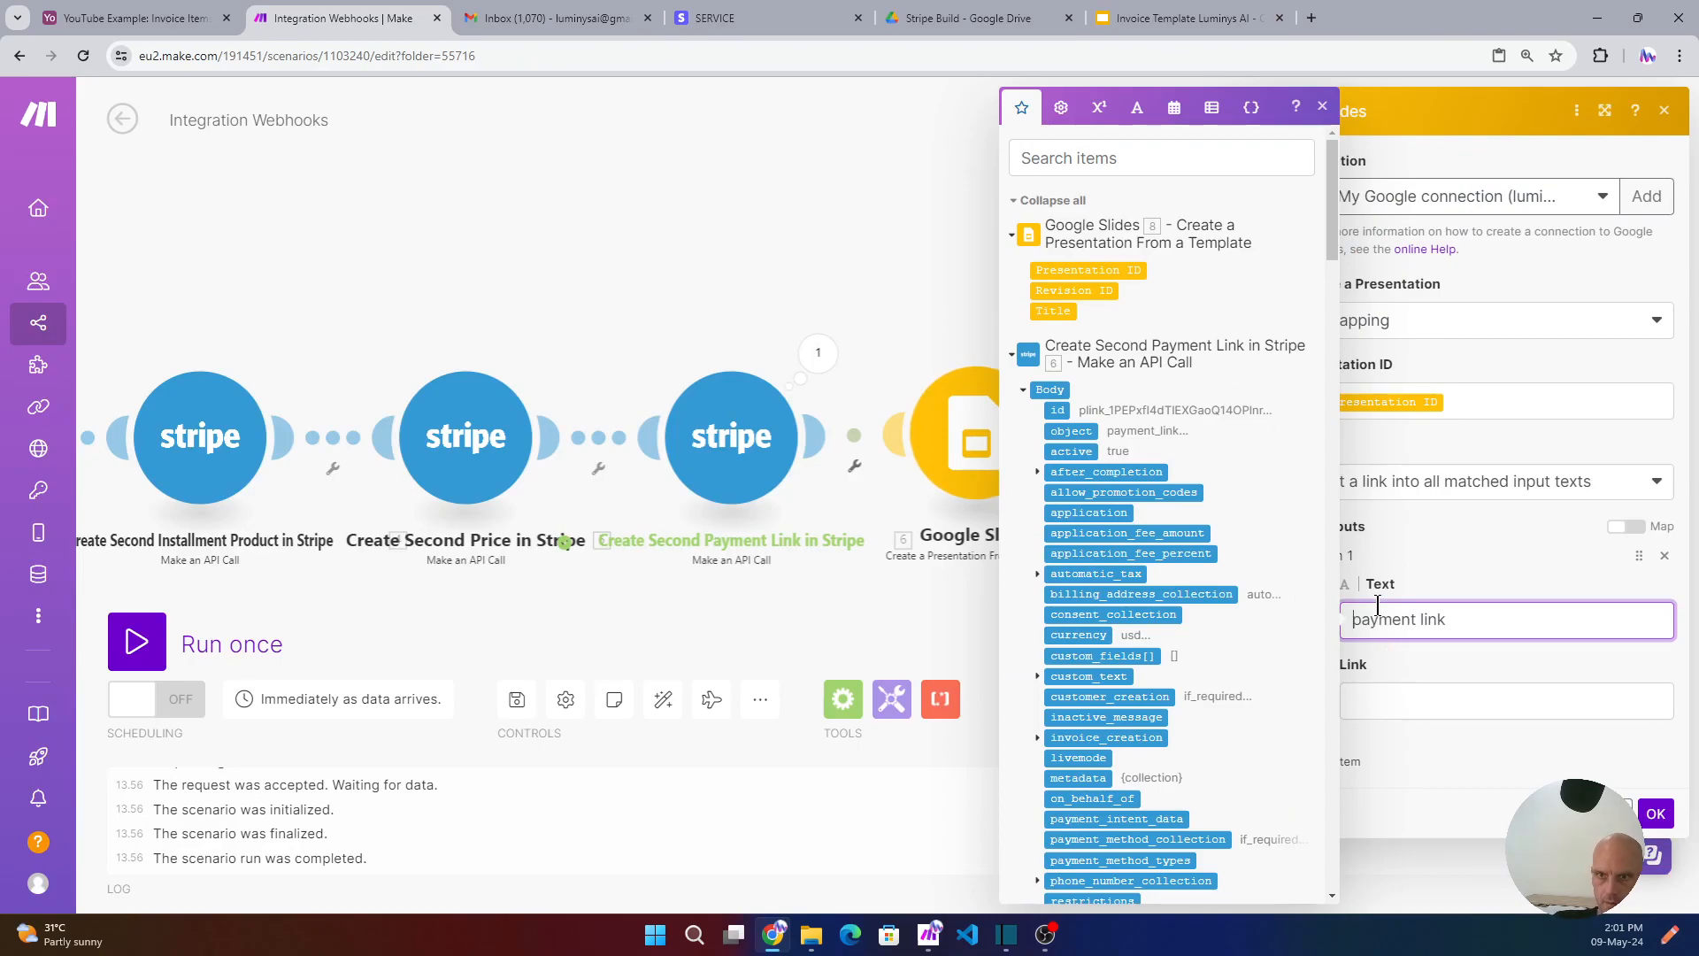
click(1388, 703)
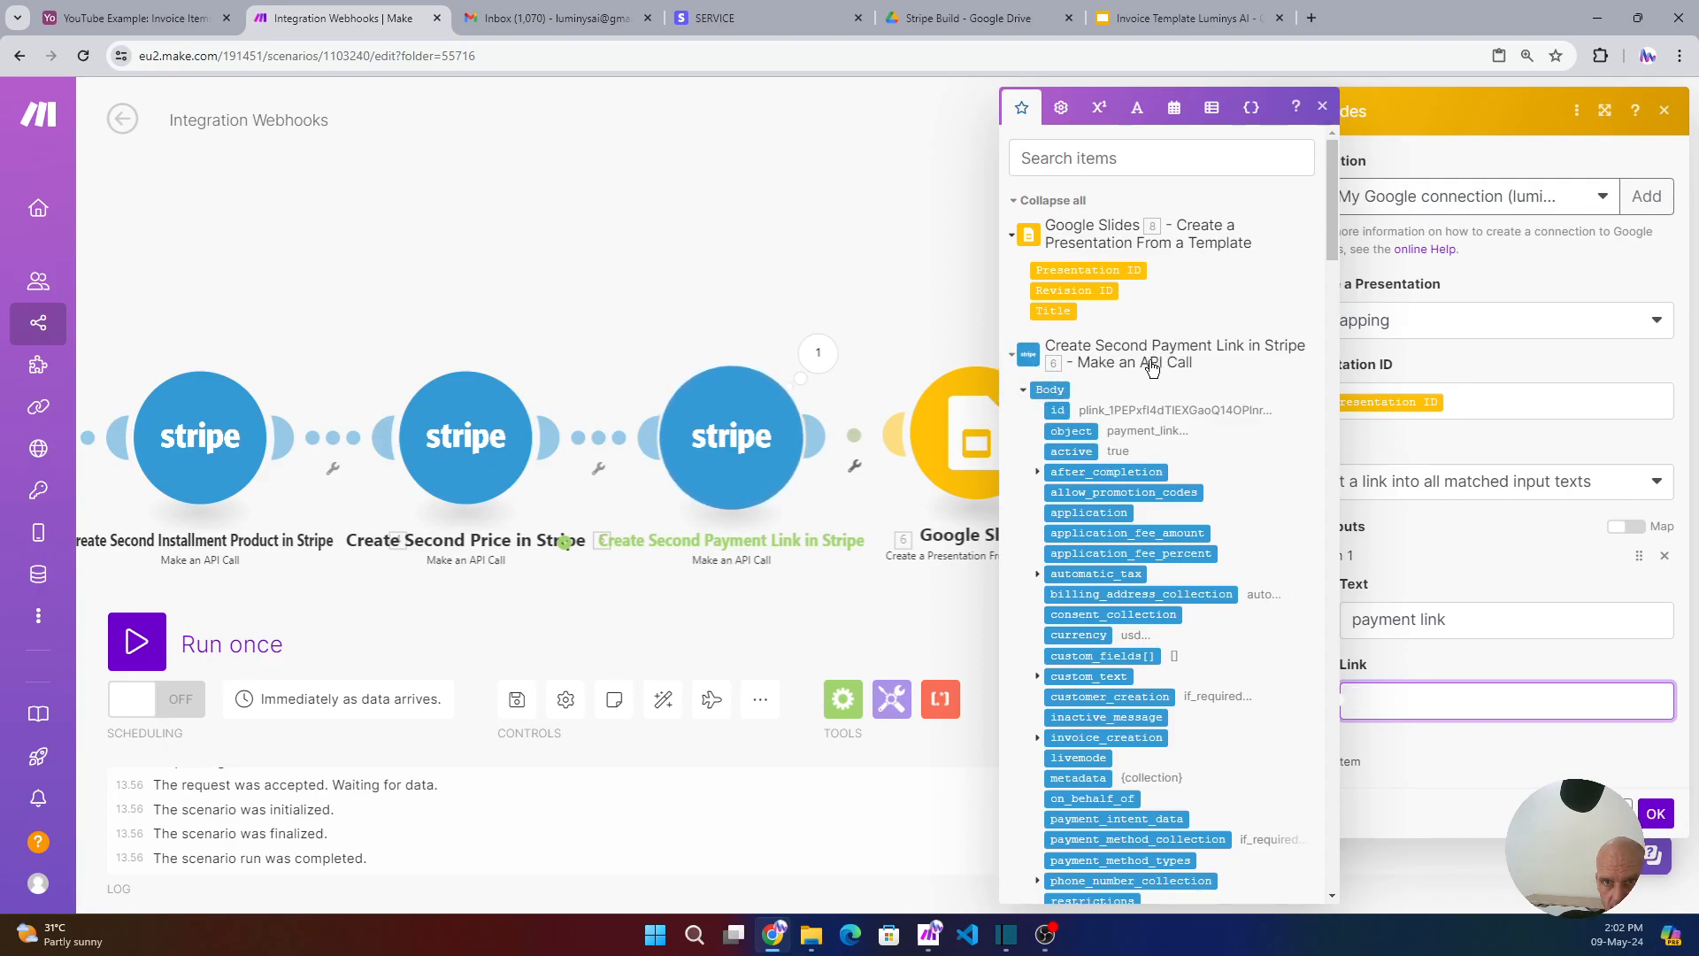
scroll(1154, 368, down, 3)
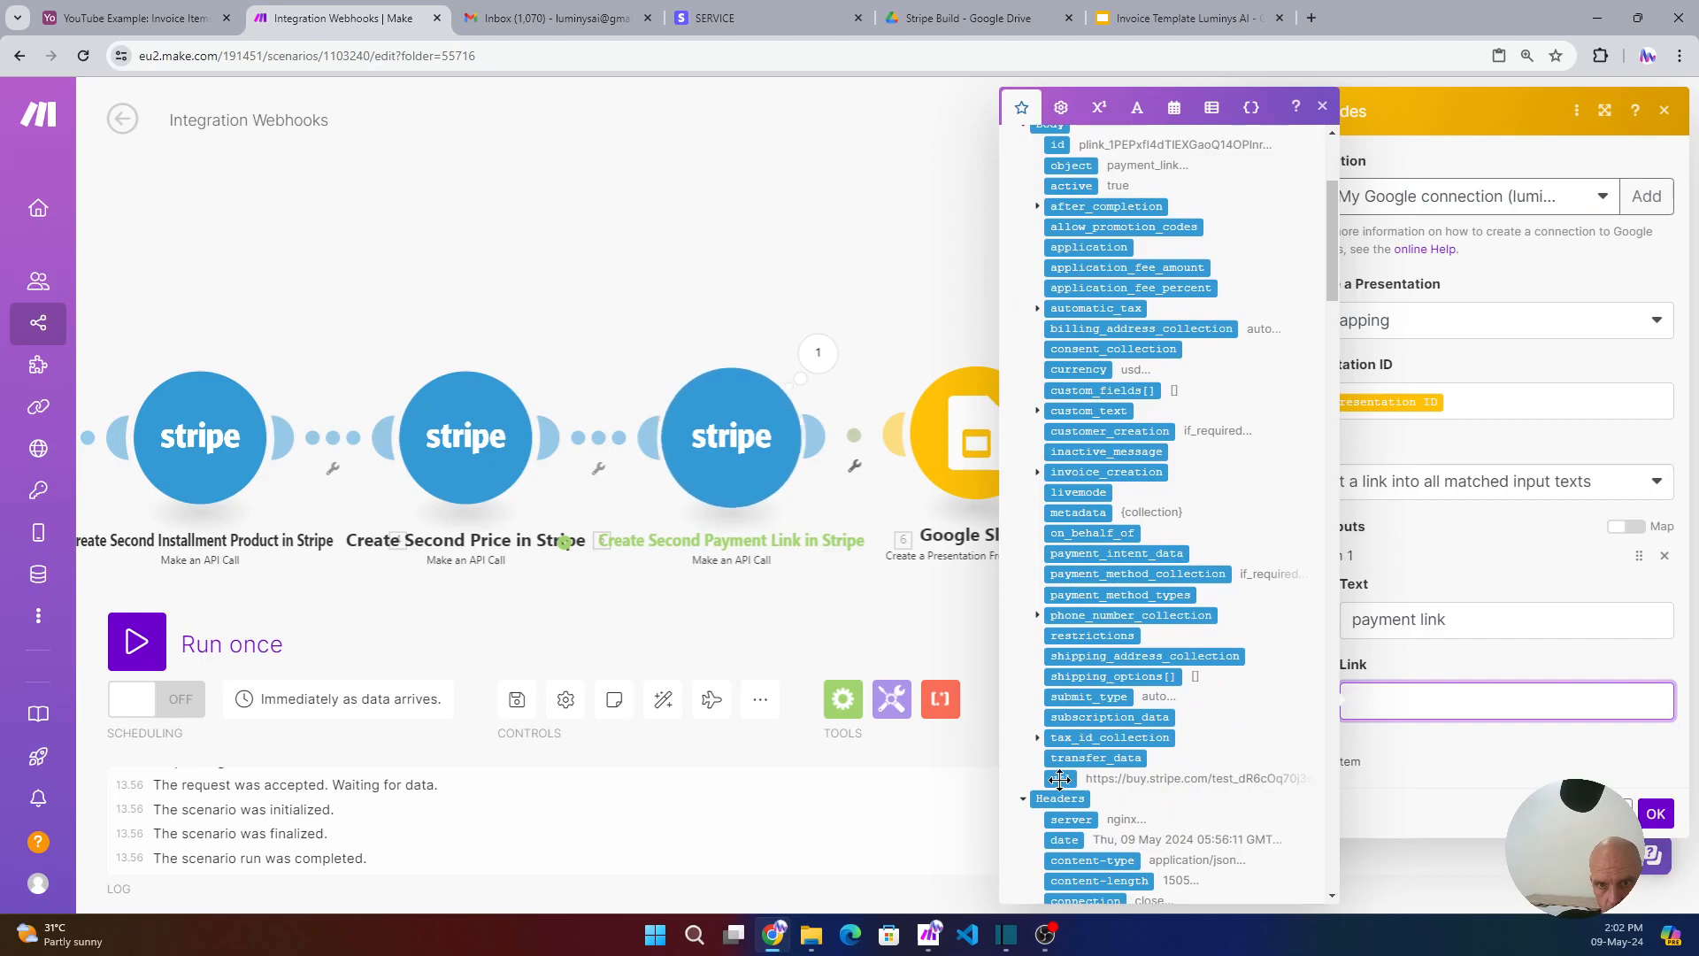
click(1059, 779)
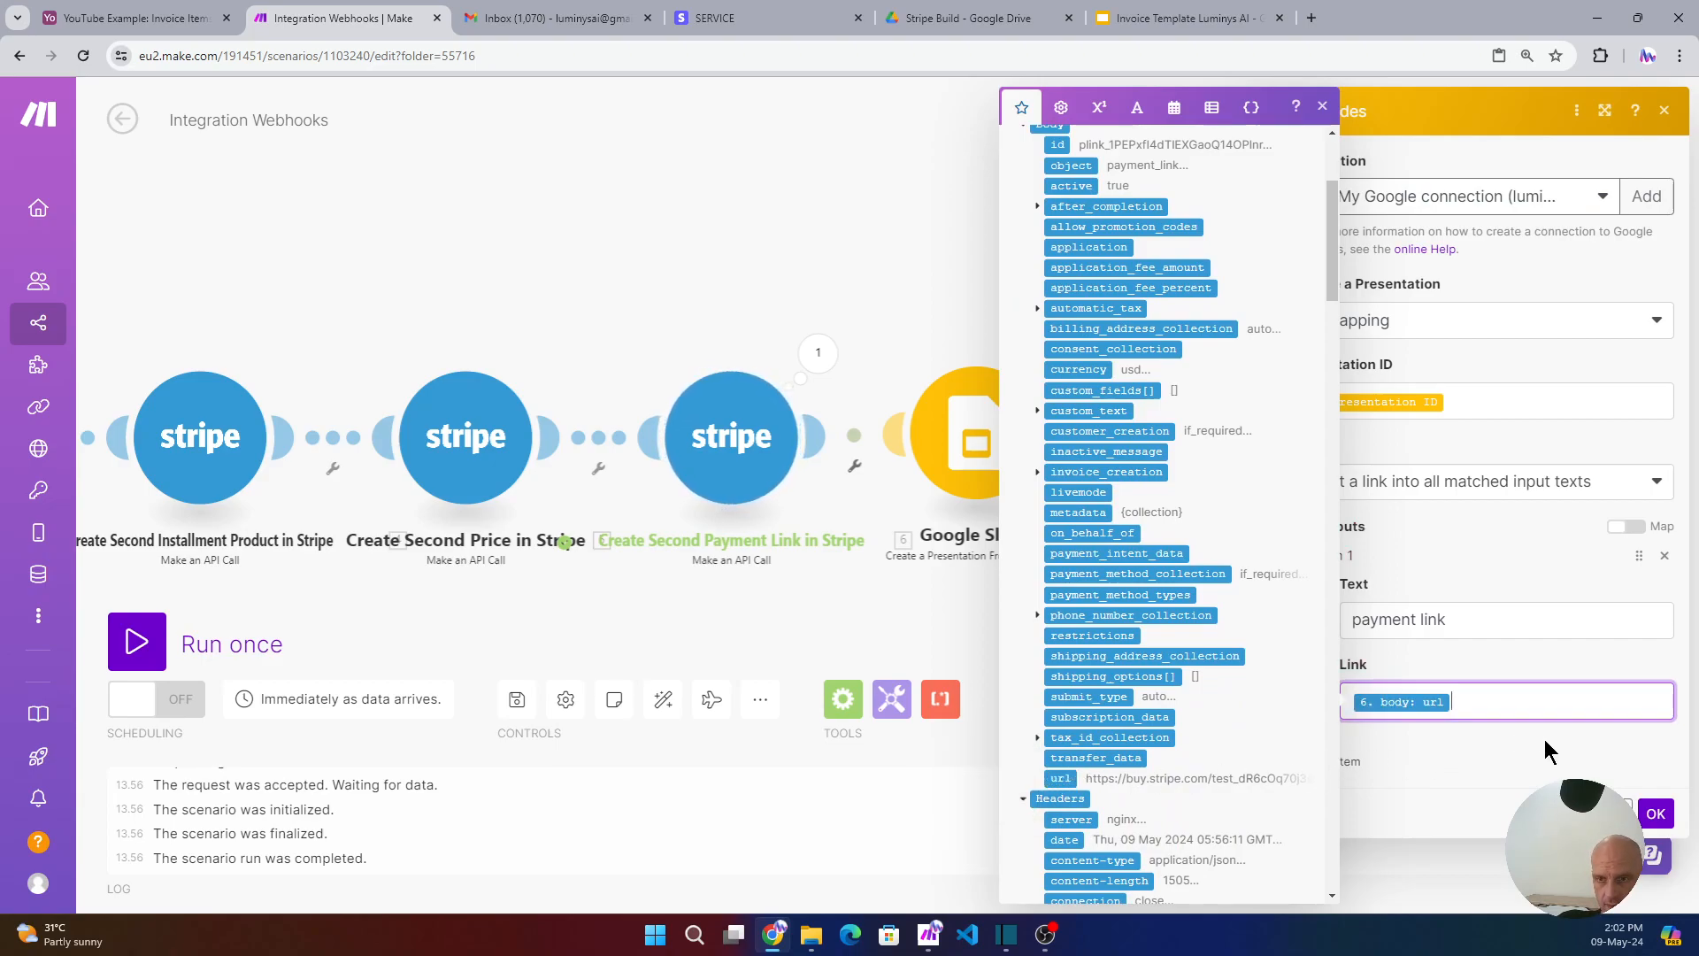
click(1656, 813)
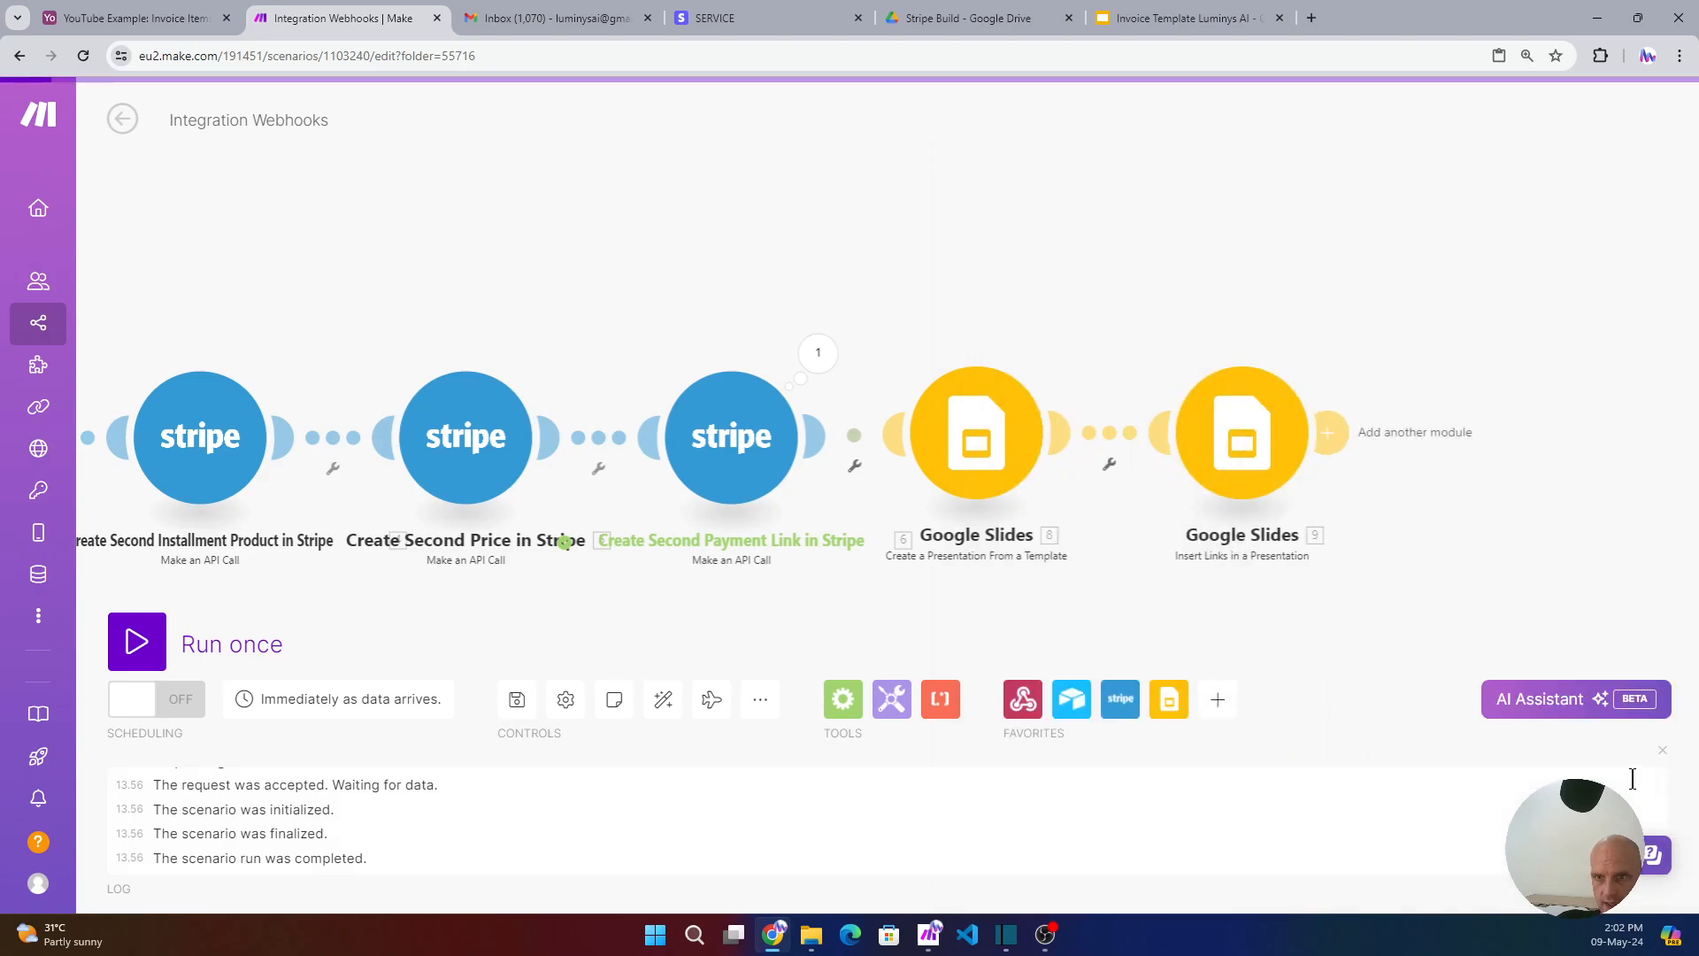
click(1220, 701)
click(1137, 598)
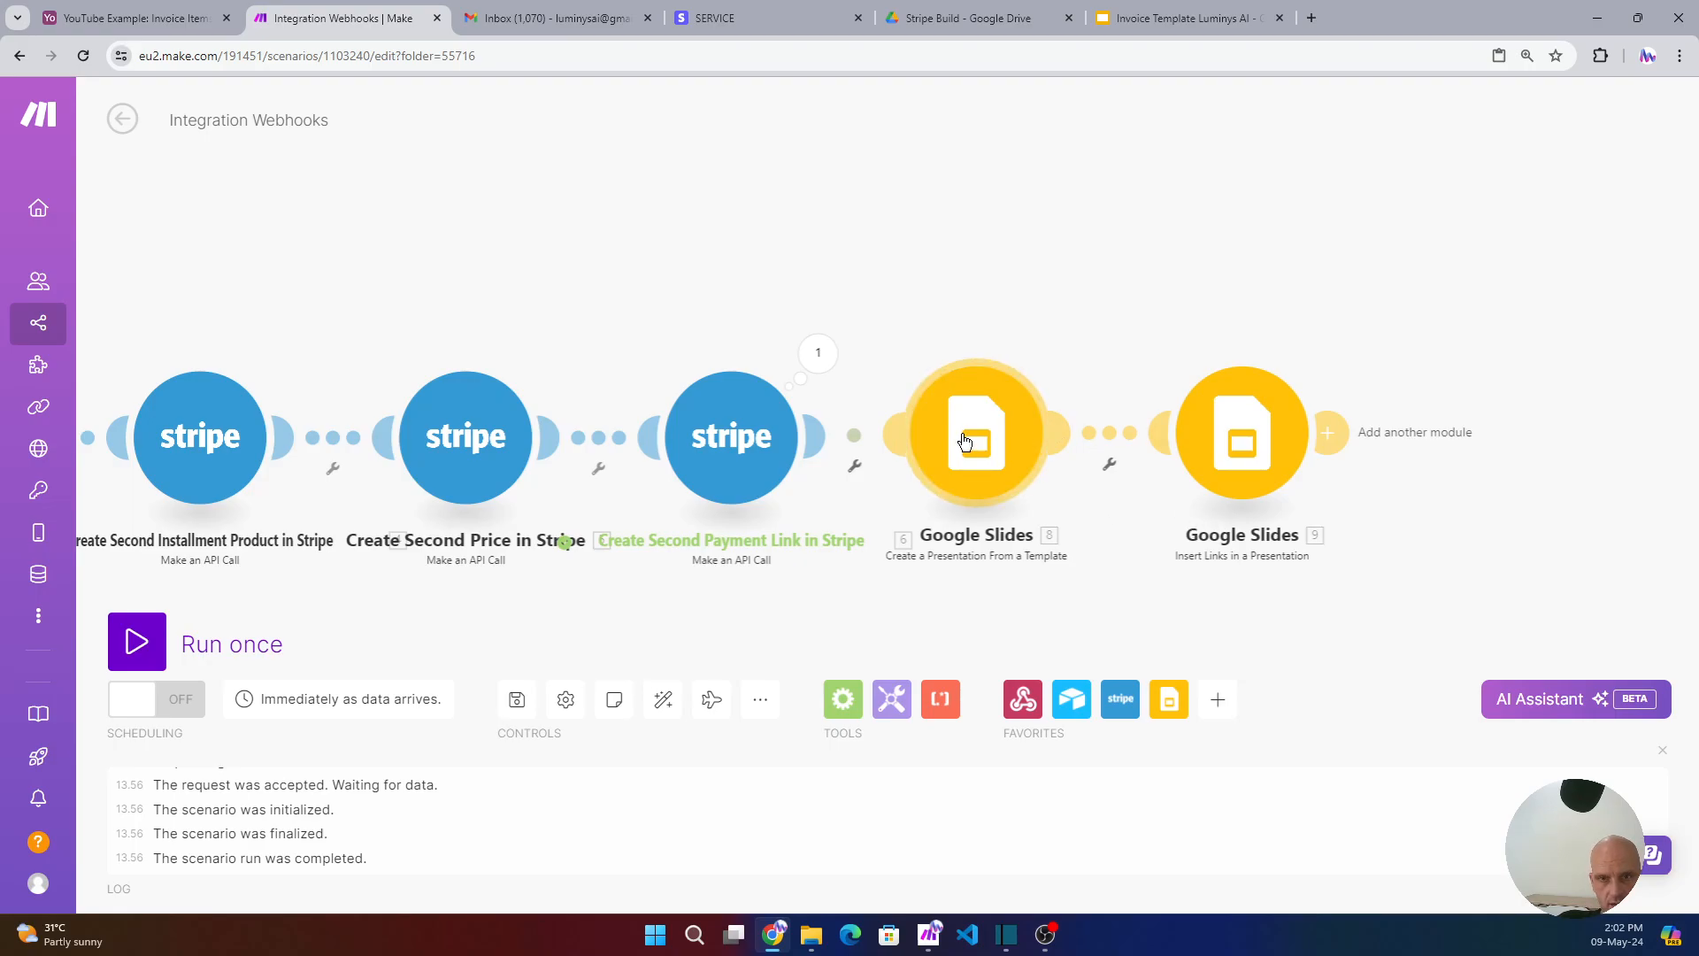
- Add a Google Drive 'Download a File' step with the Drive connection, mapping File ID to the presentation ID
click(1341, 435)
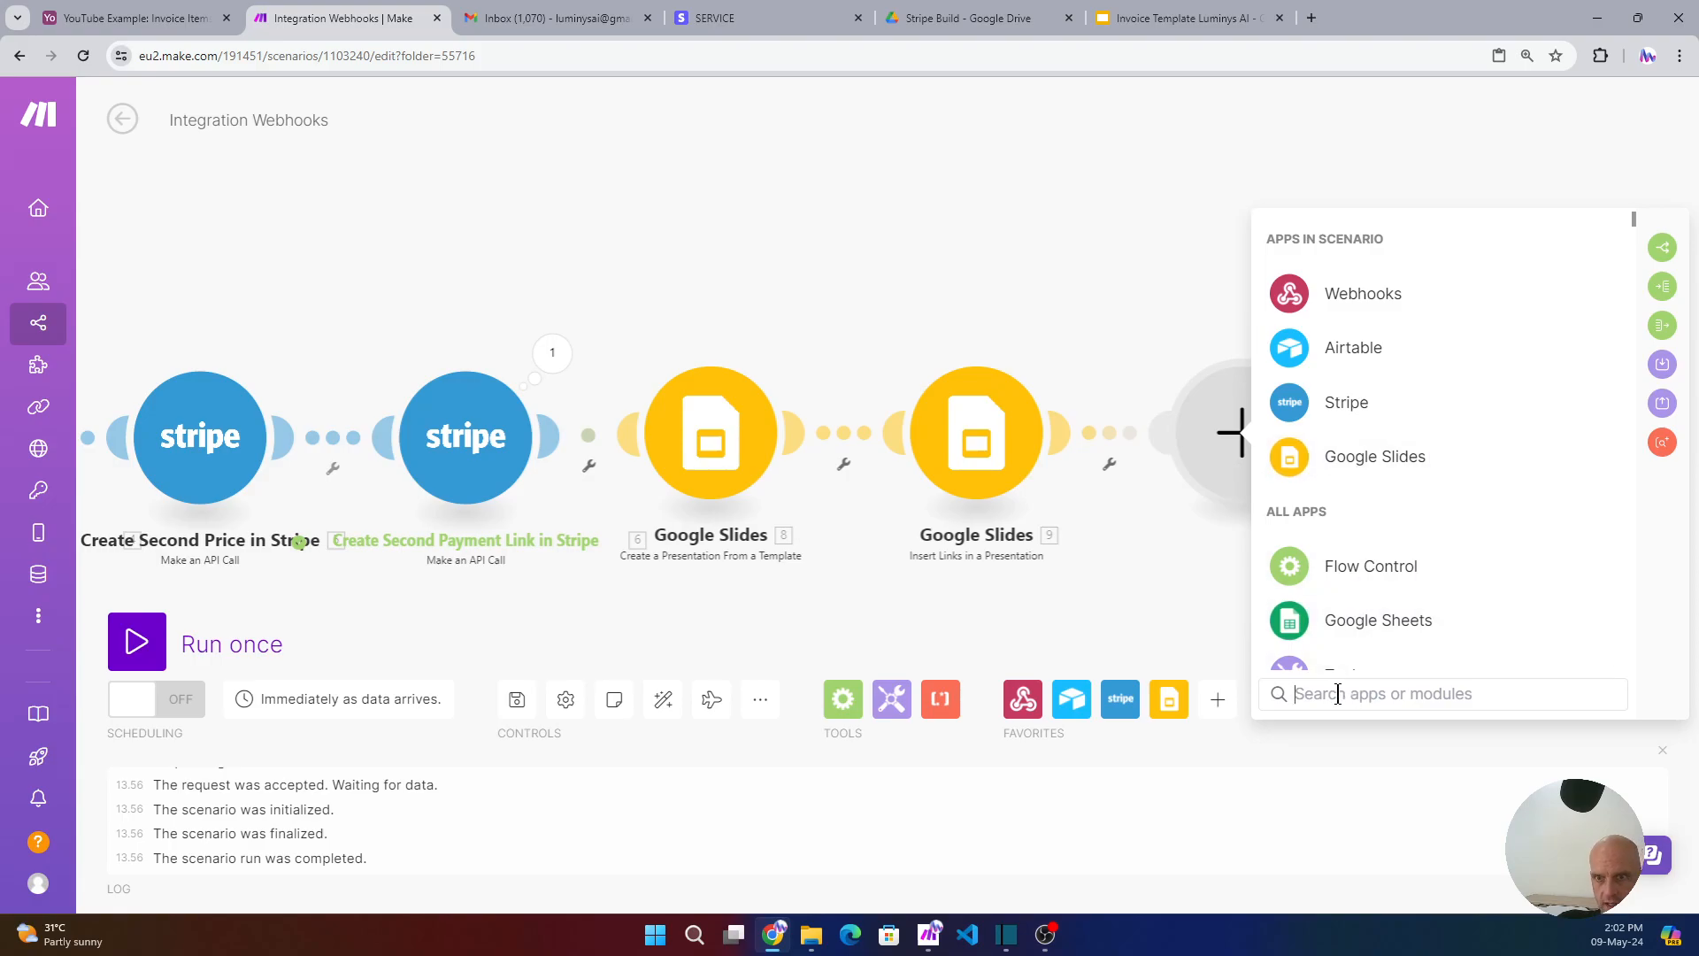
text(google)
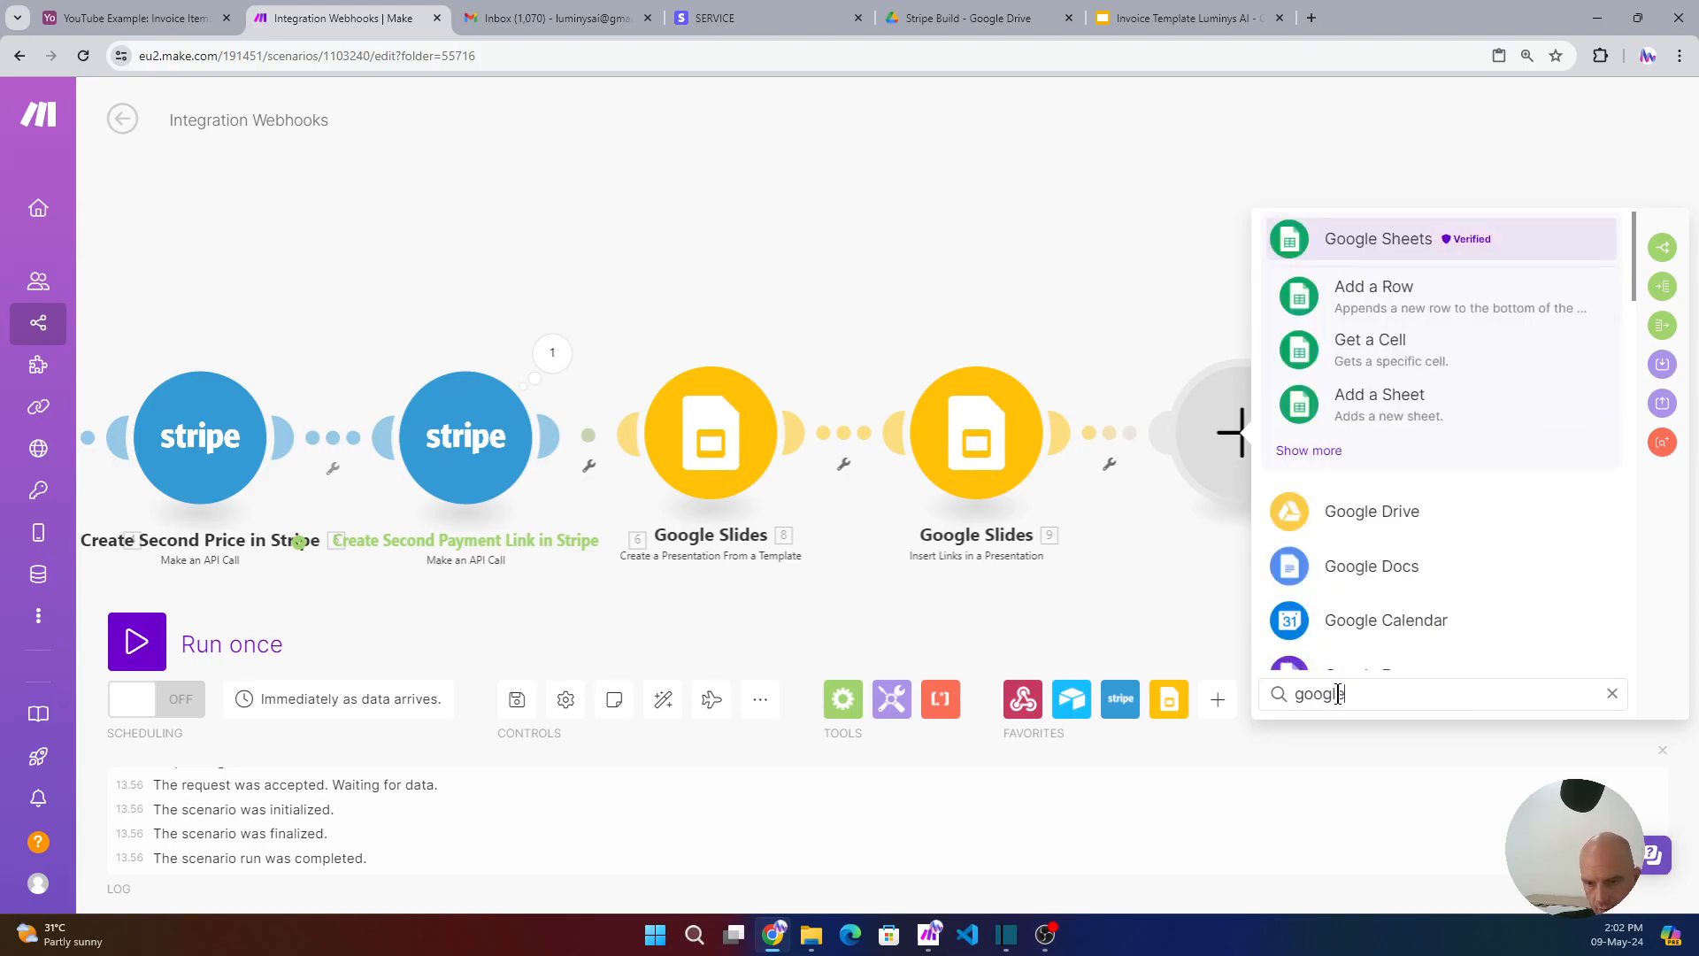
click(1371, 512)
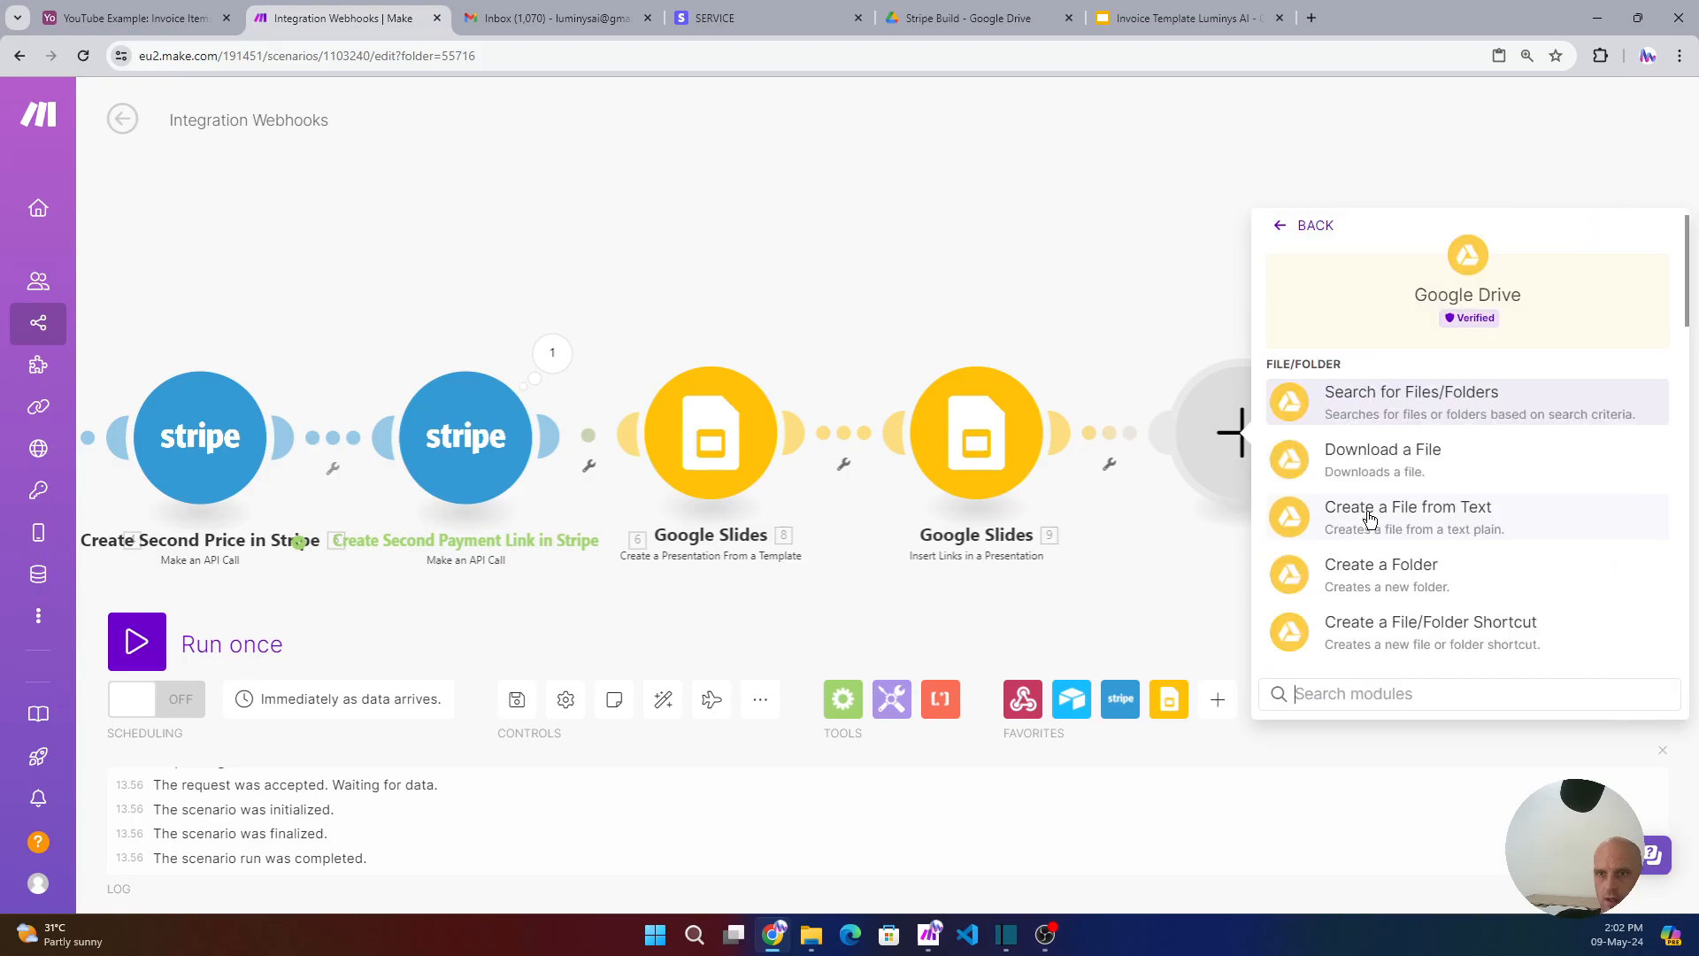
click(1388, 456)
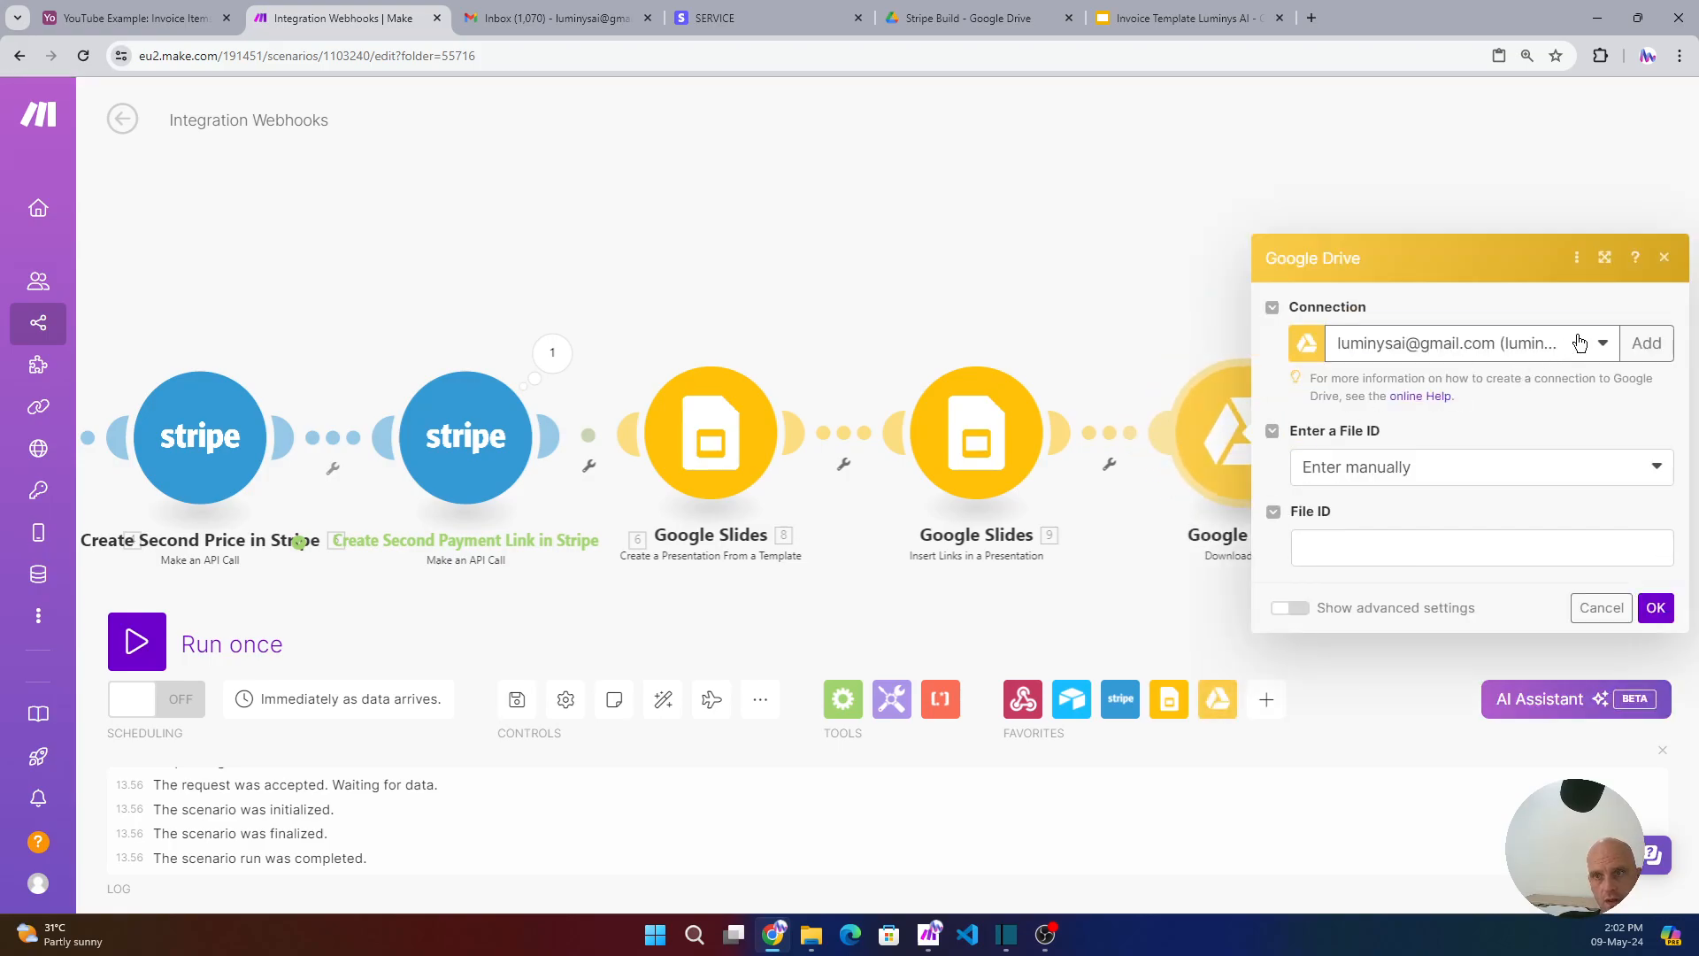
click(1580, 342)
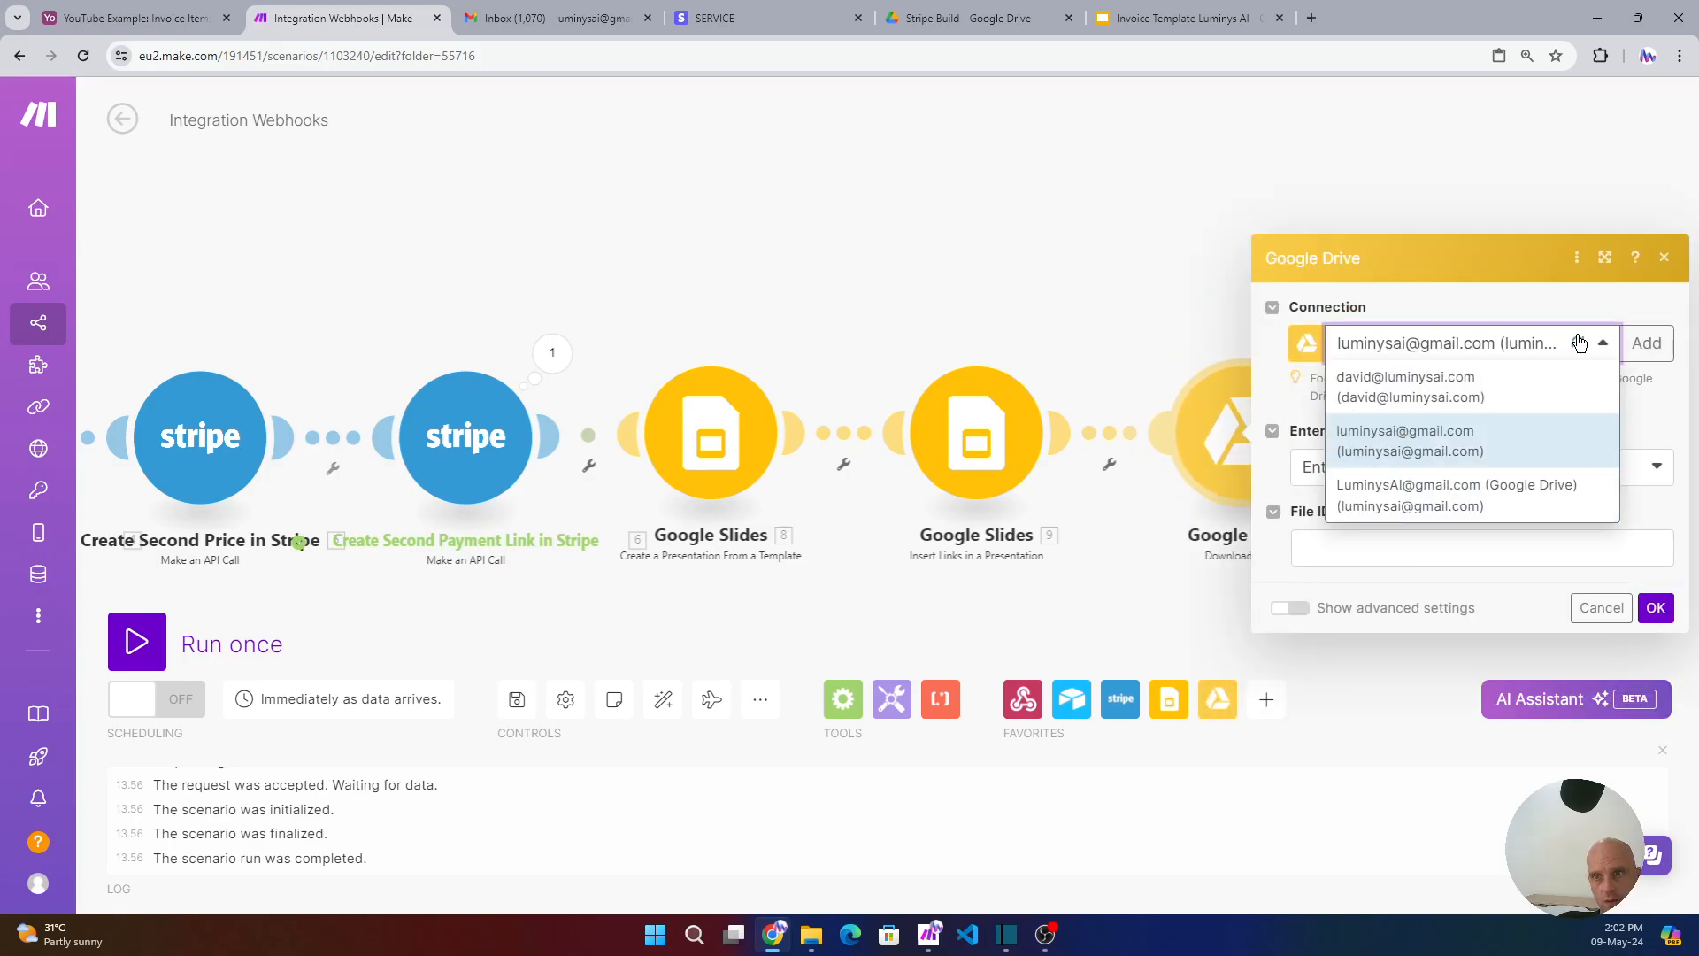
click(1514, 502)
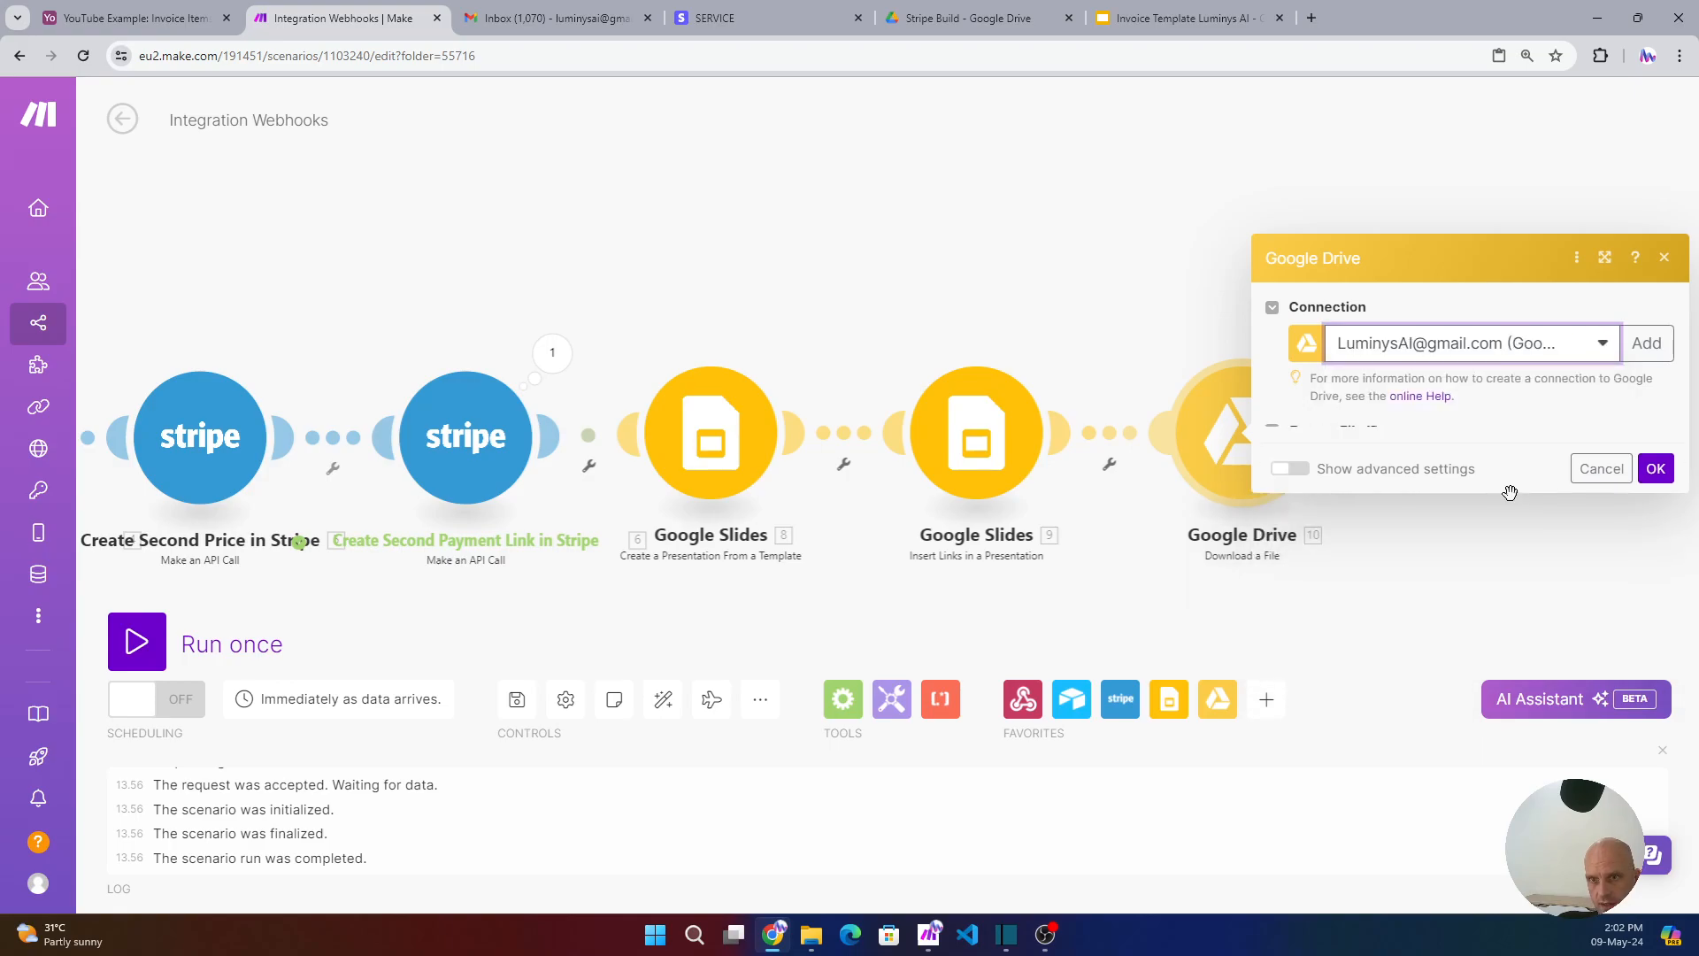
click(1591, 350)
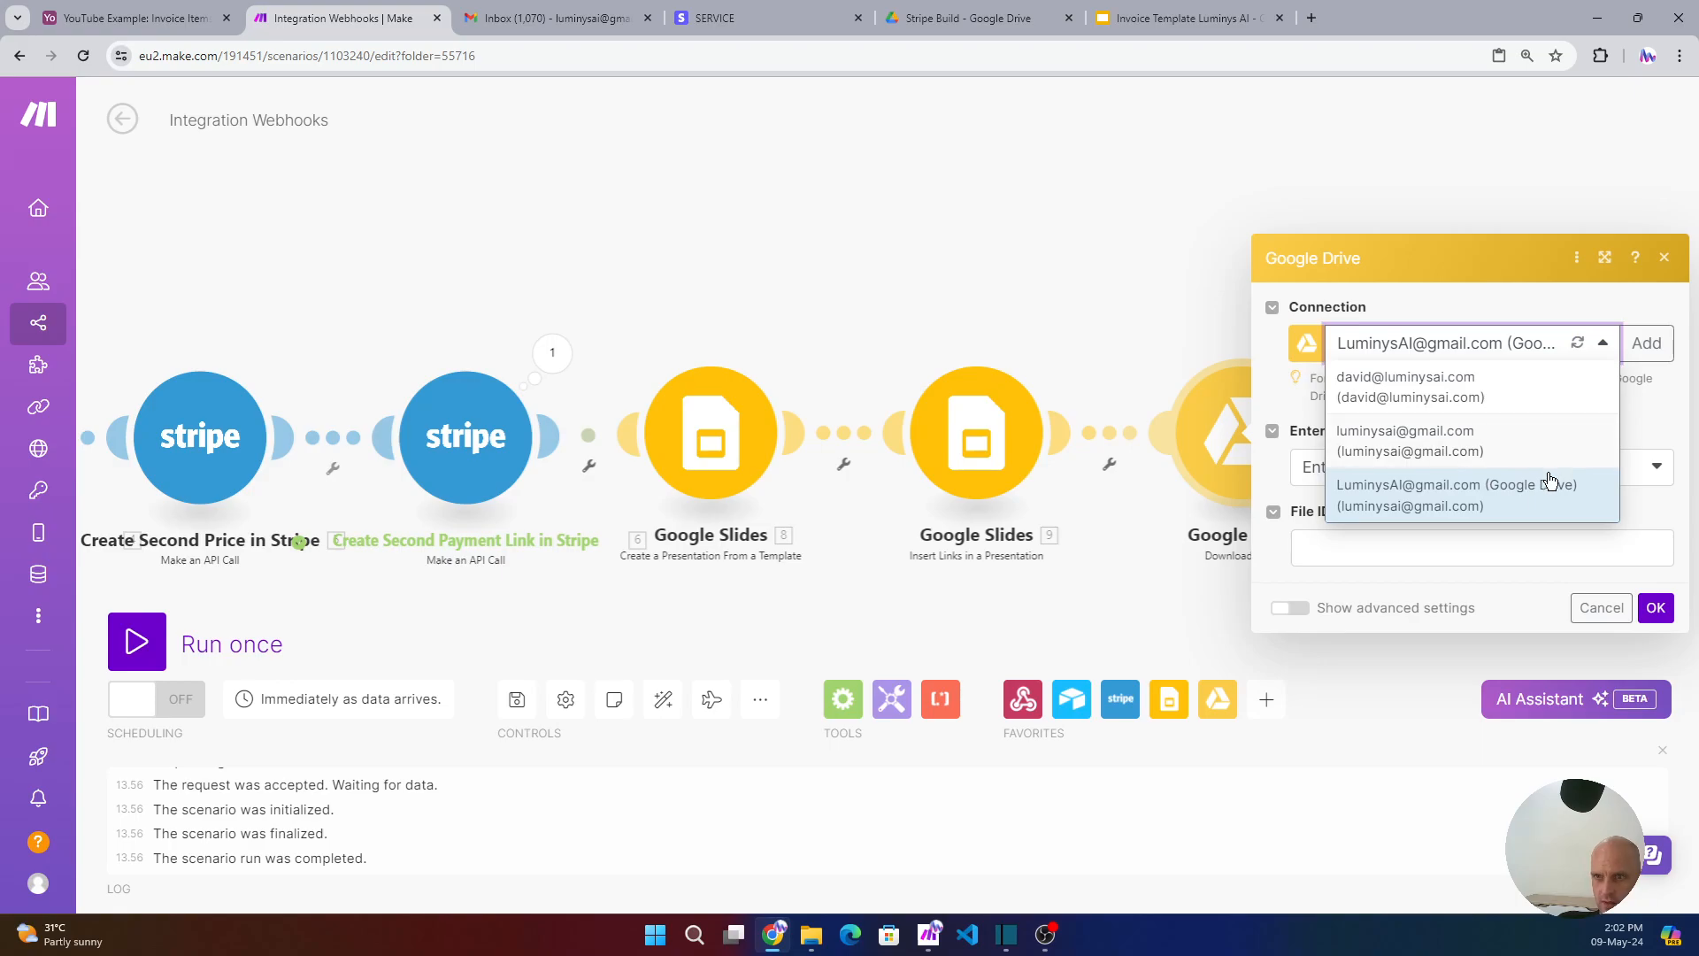
click(1416, 494)
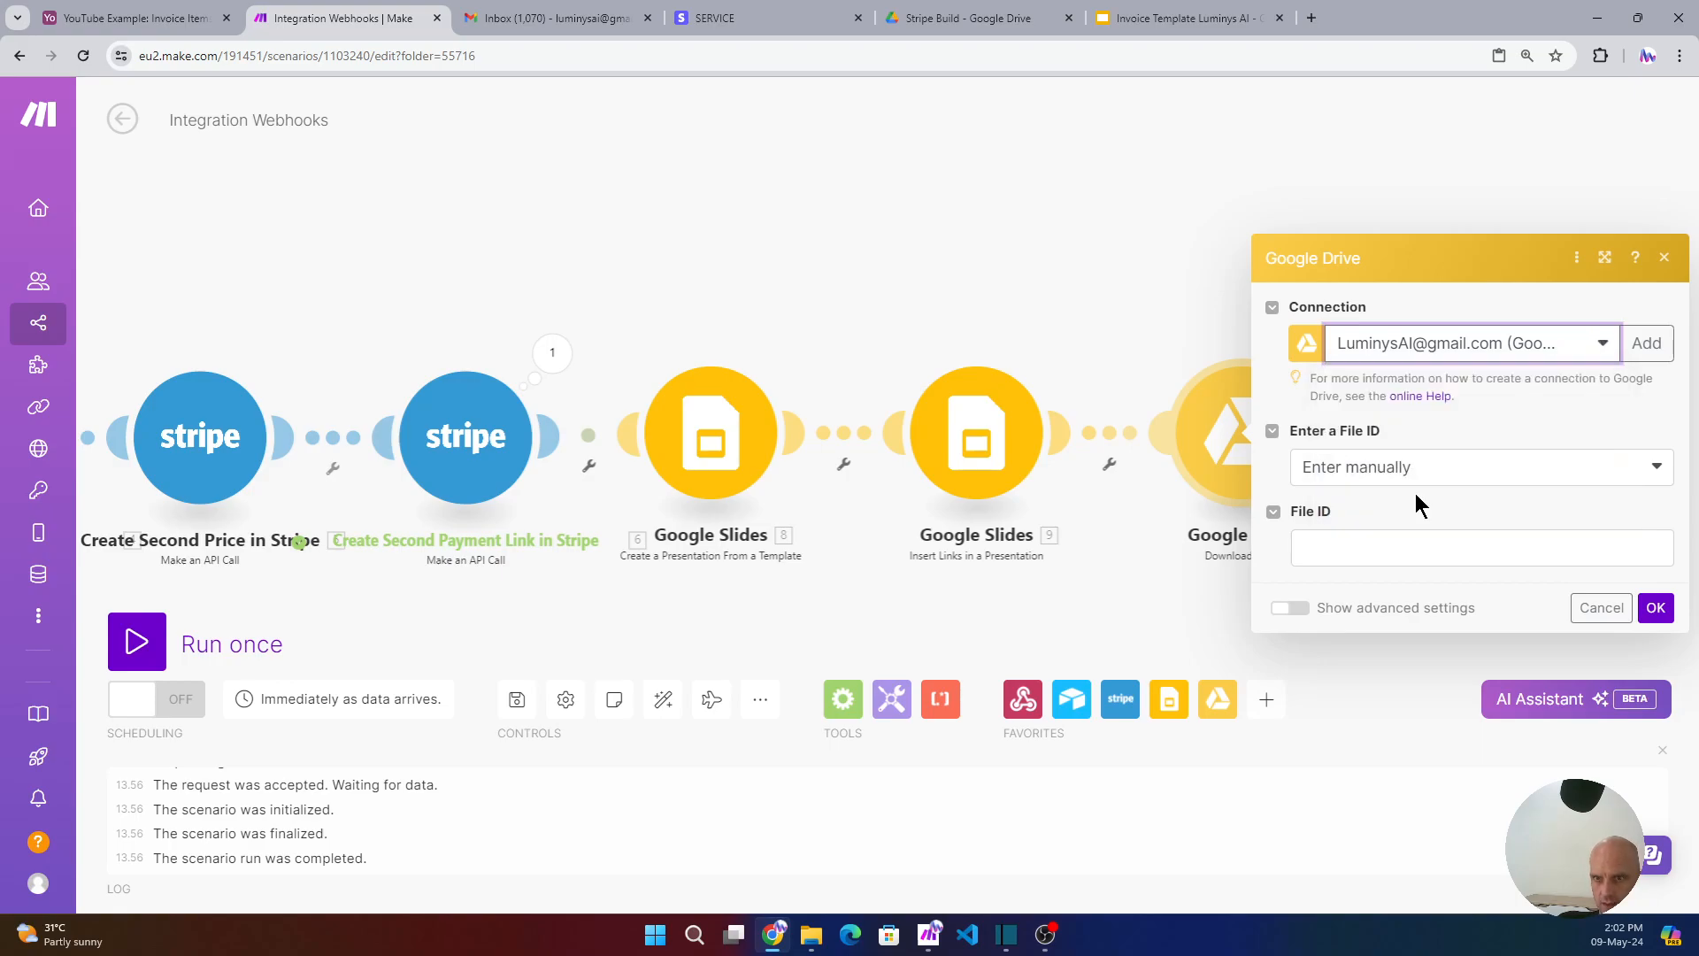
click(1462, 482)
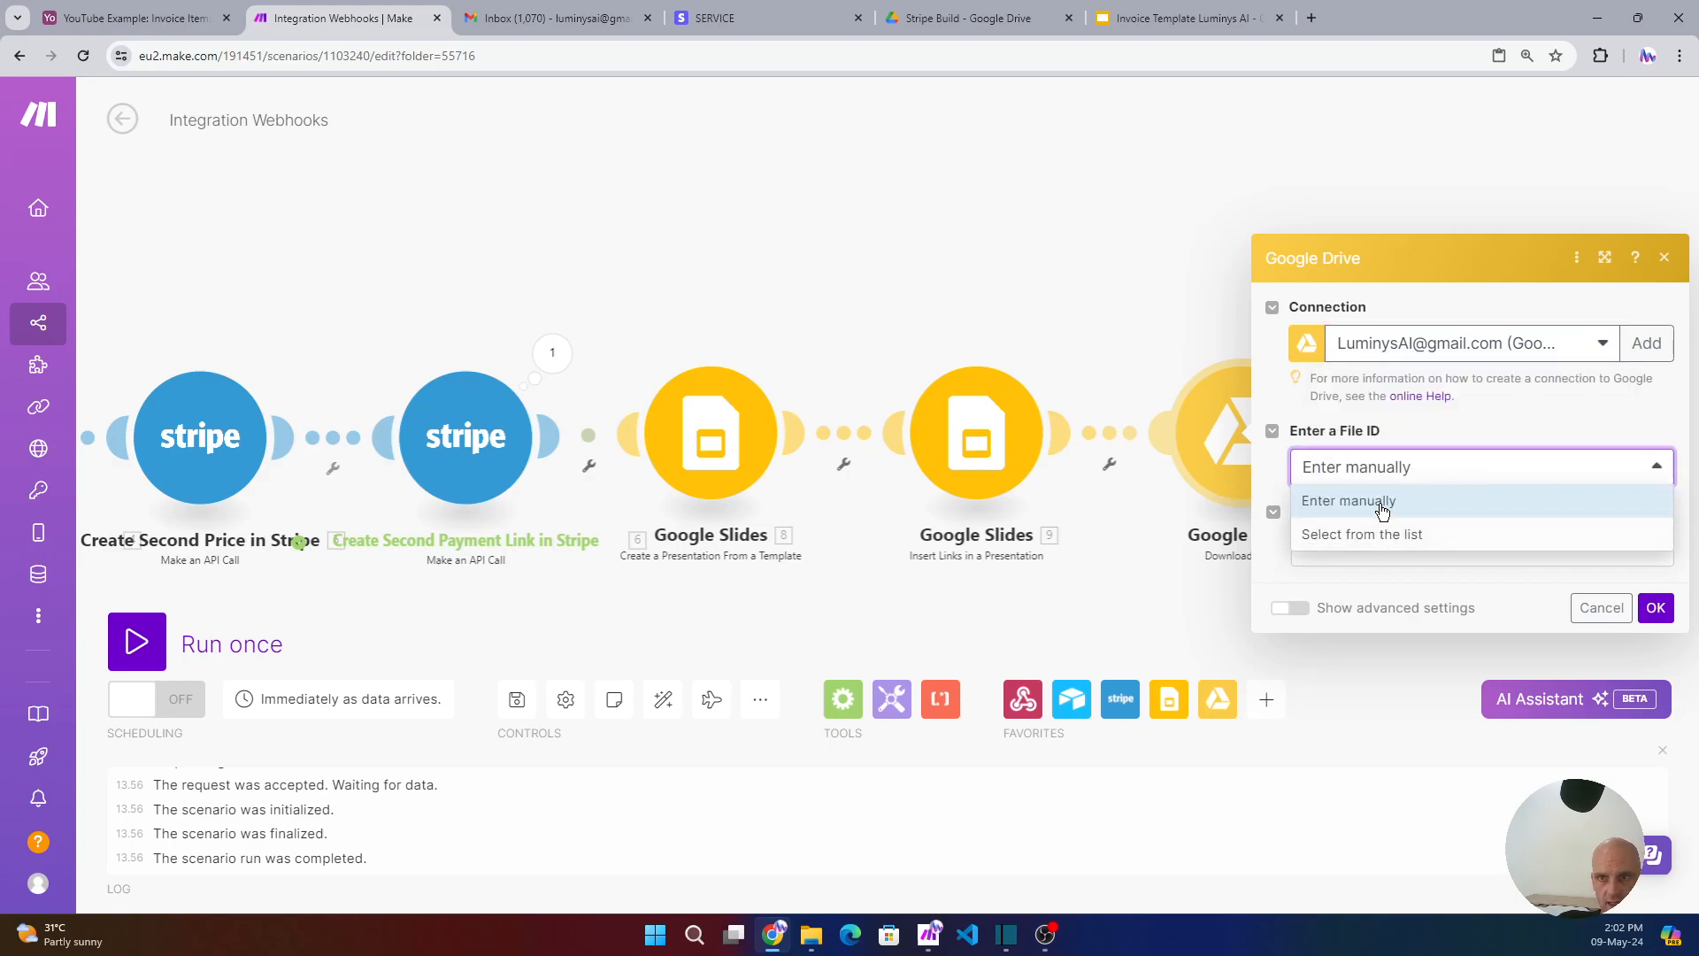
click(1415, 499)
click(1351, 552)
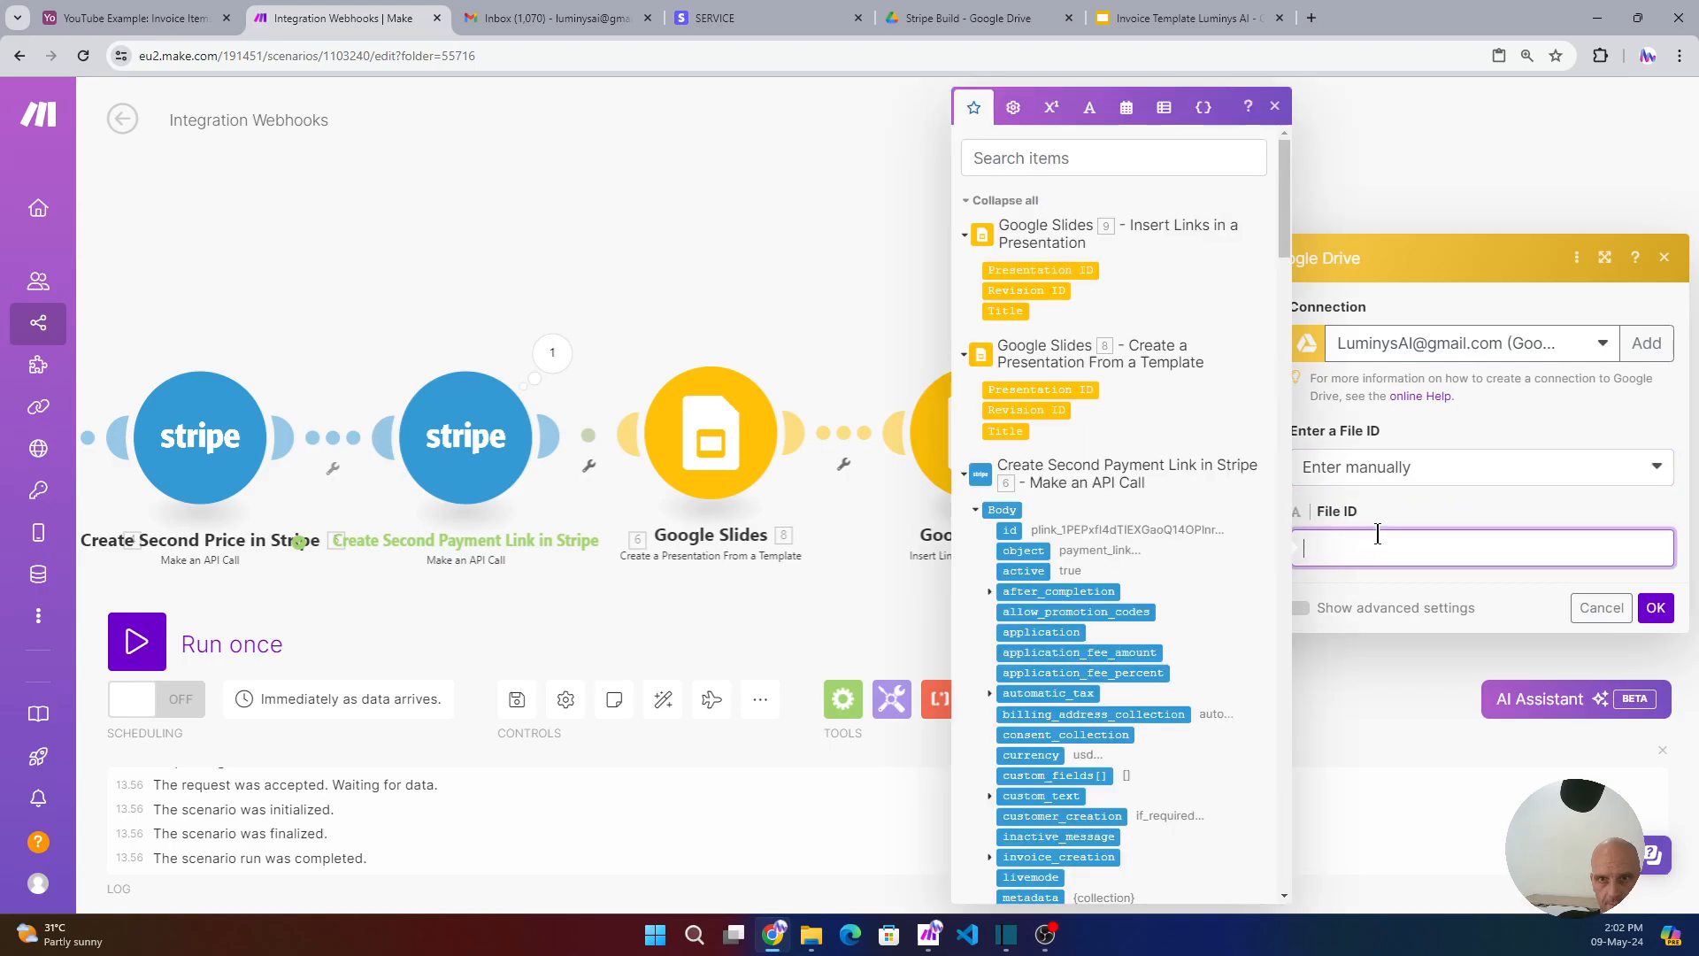
click(1036, 389)
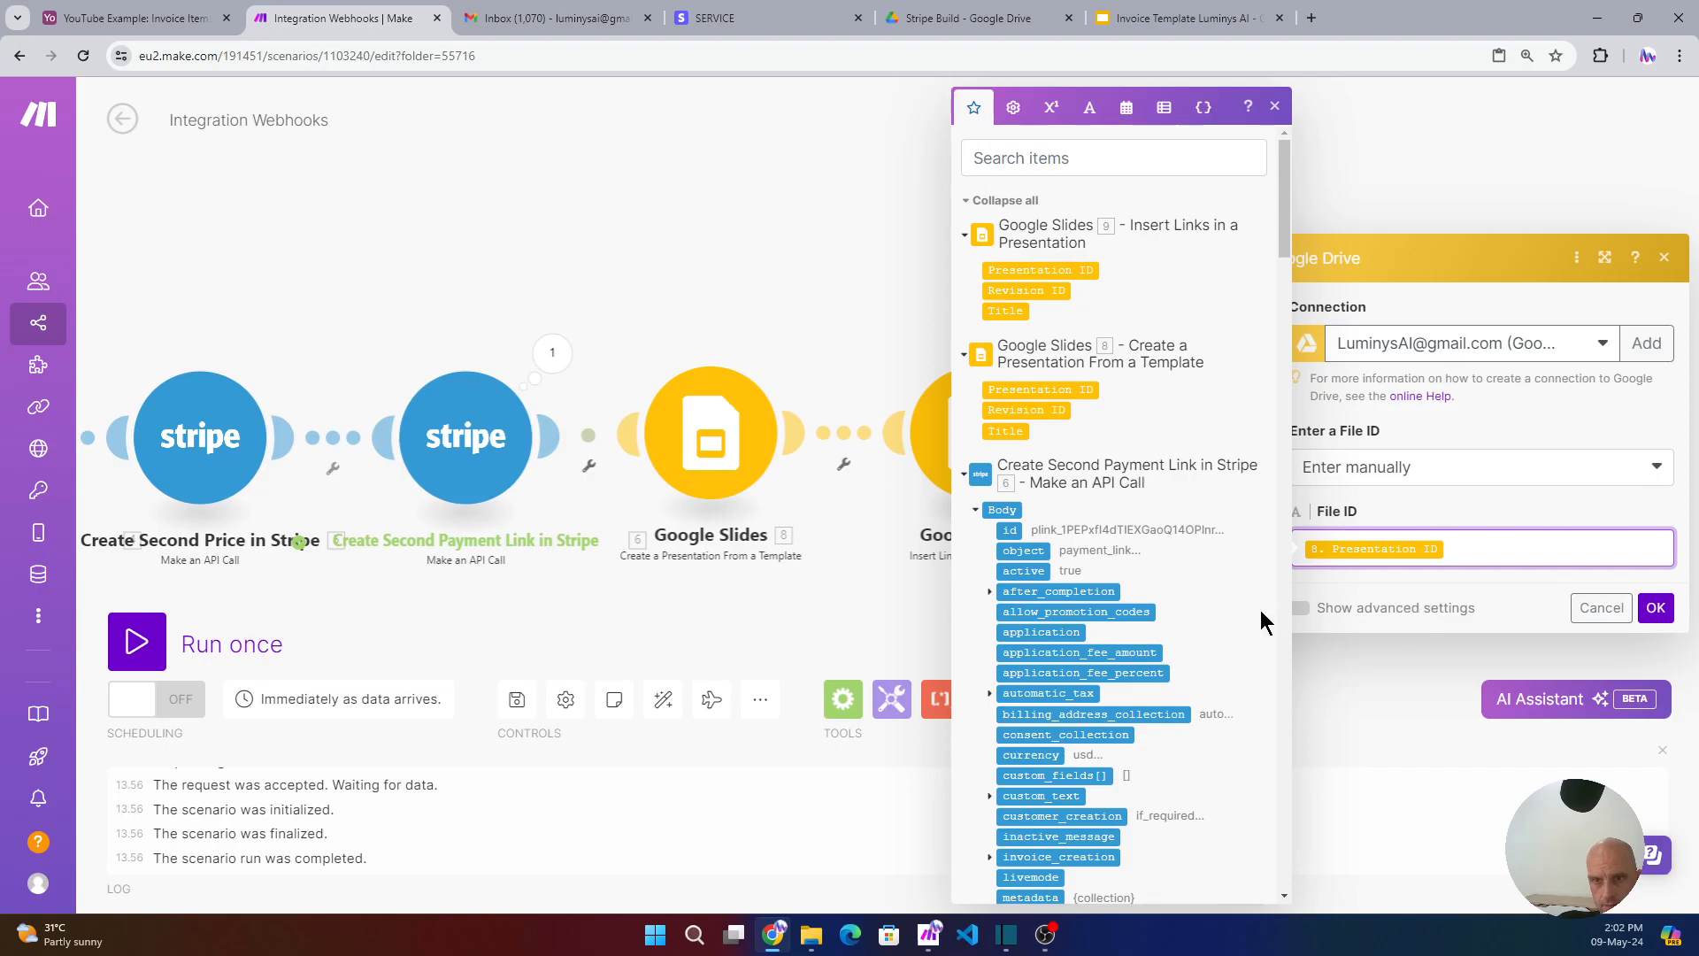
- Set Convert Google Slides Files to Format to PDF and confirm the settings
click(1301, 609)
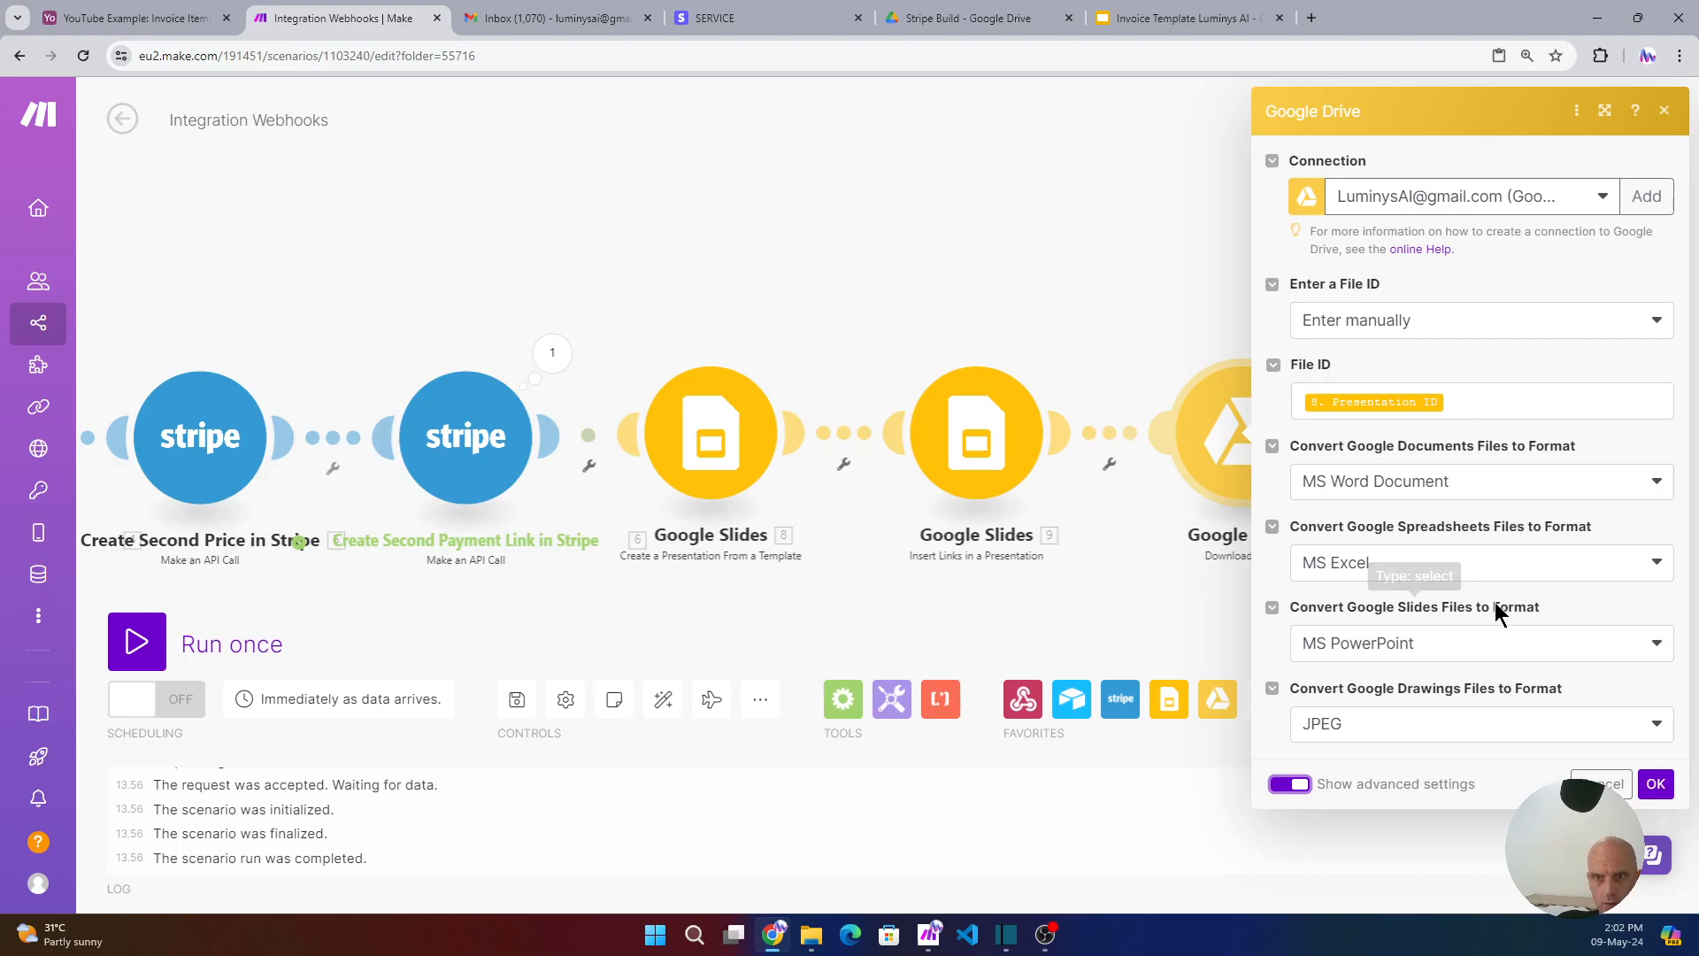
click(1495, 642)
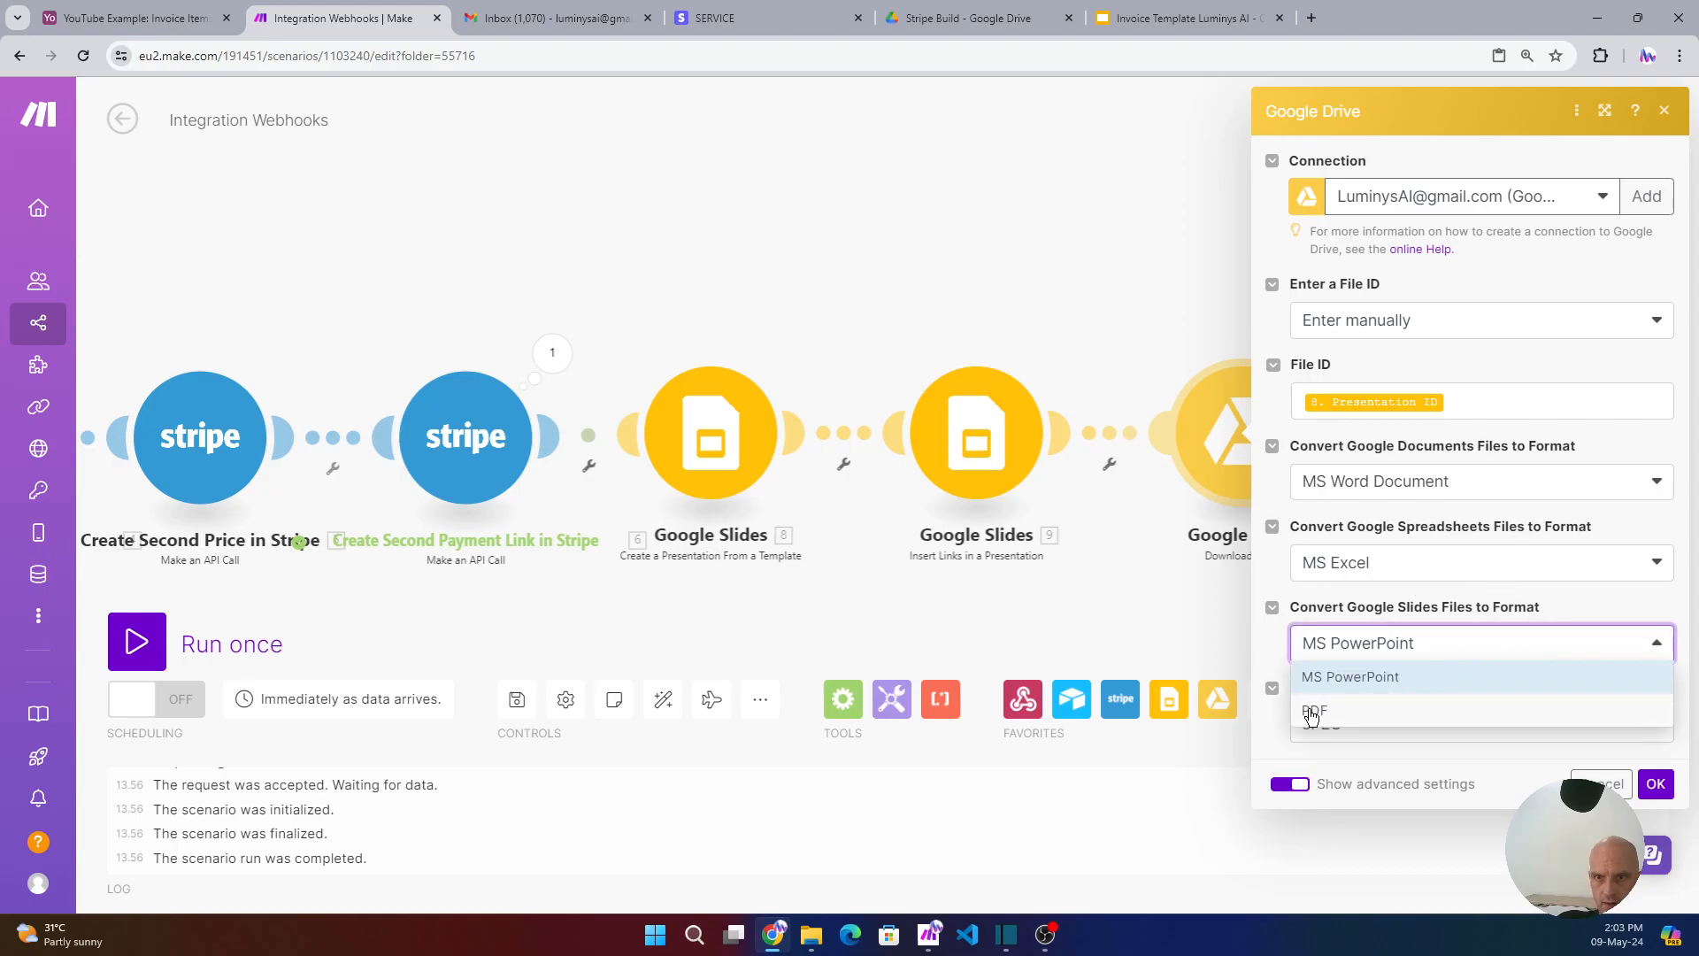
click(1315, 712)
click(1656, 785)
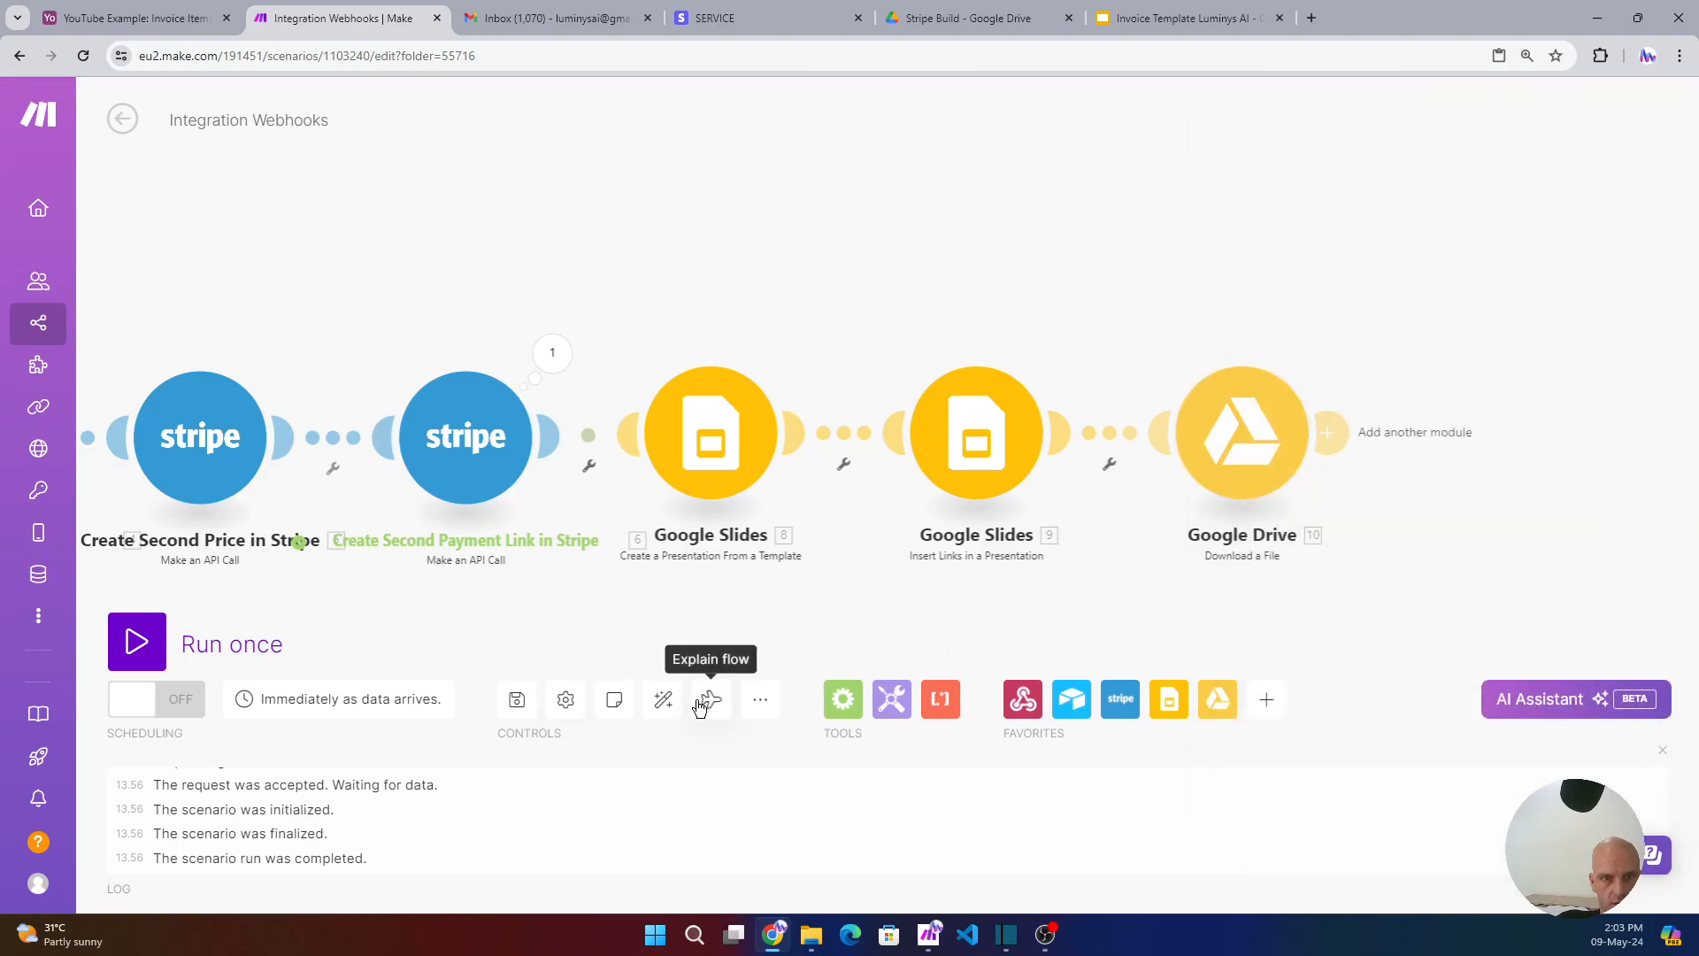
- Auto-align the modules and save the scenario
click(663, 699)
click(516, 699)
drag(1462, 587, 1168, 589)
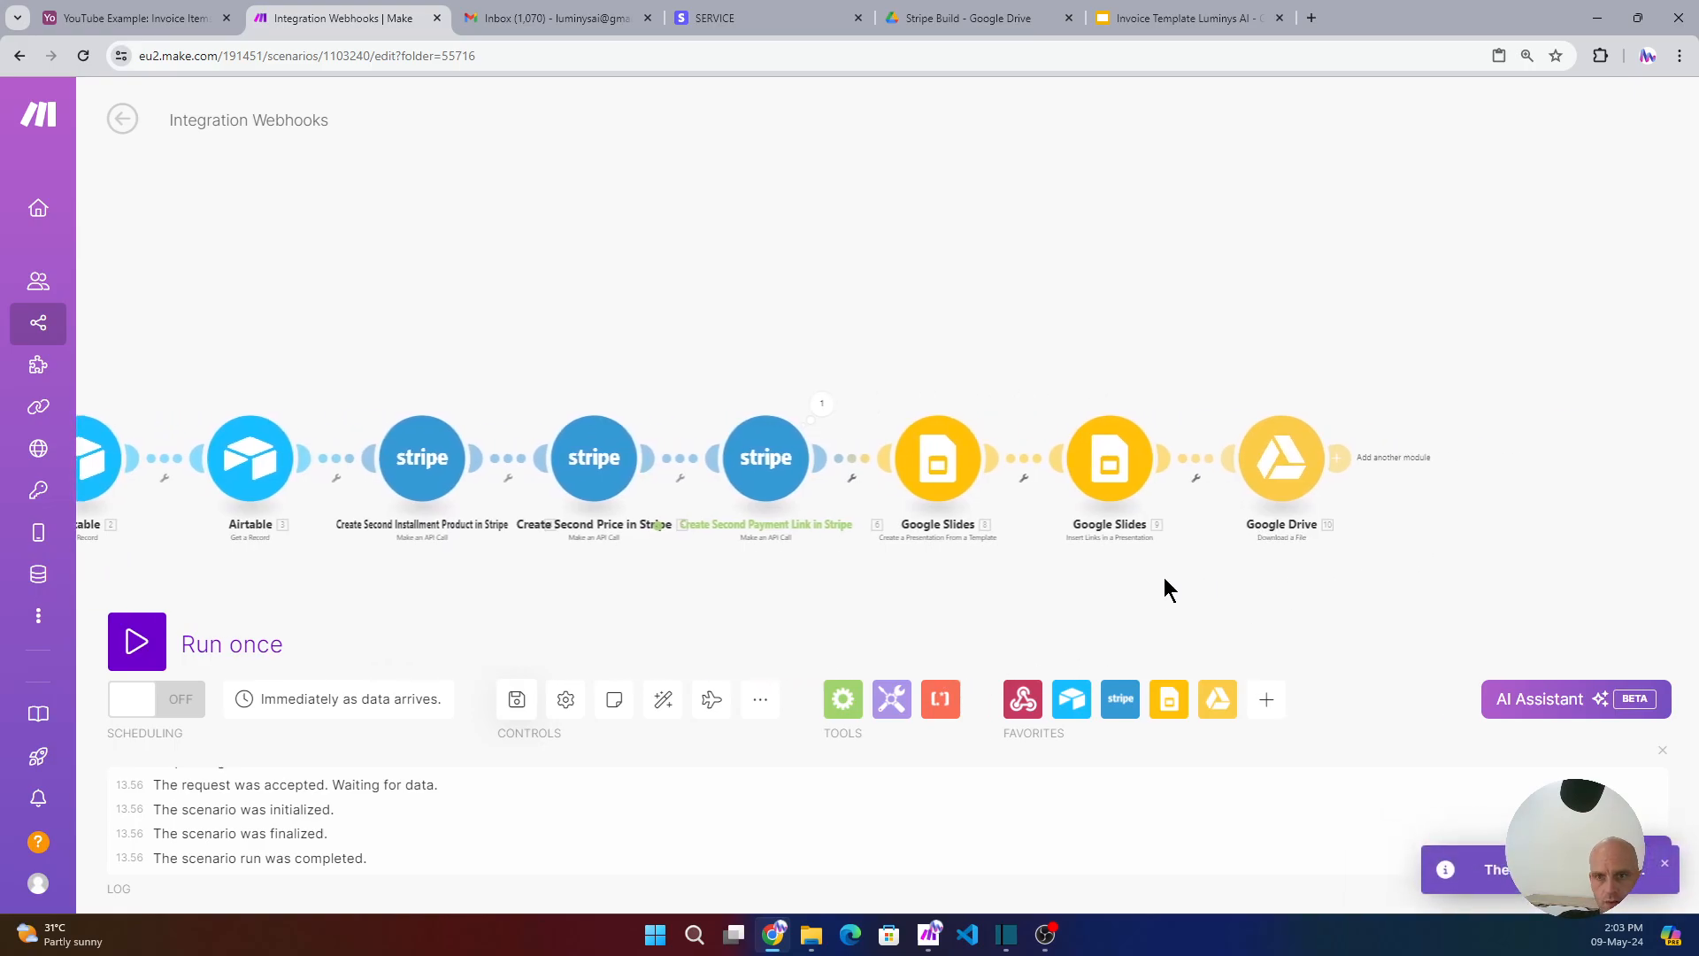
- Add a Microsoft 365 Email 'Create and Send a Message' step after the Drive download
click(1267, 713)
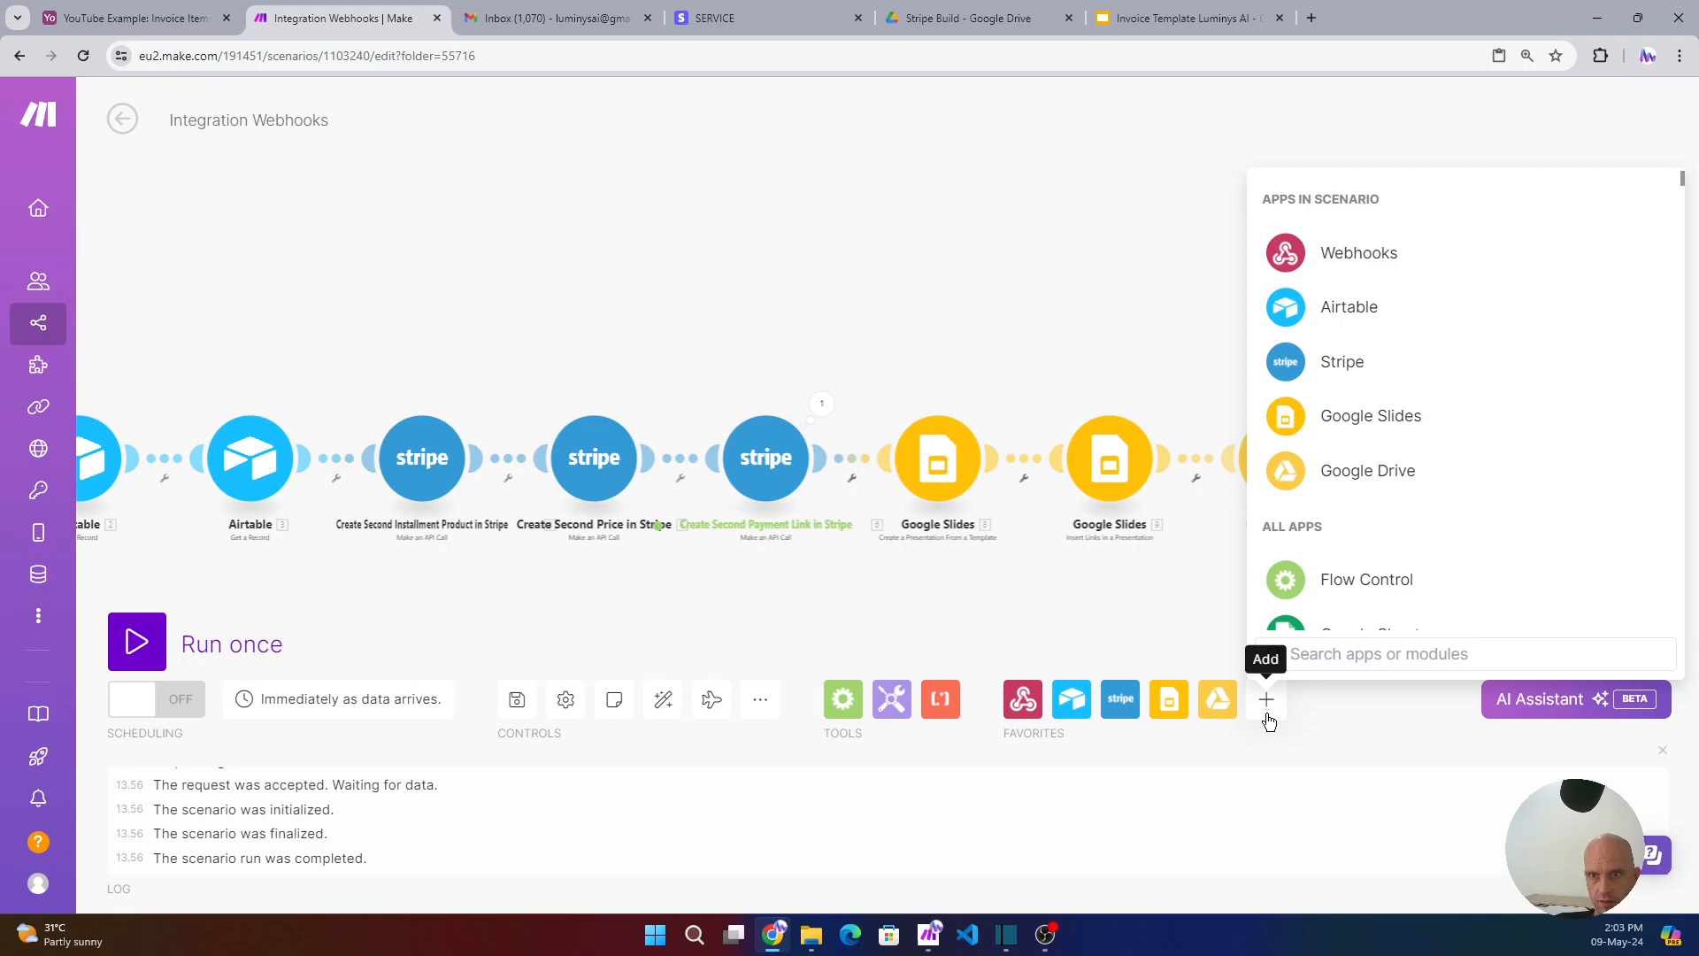
text(microf)
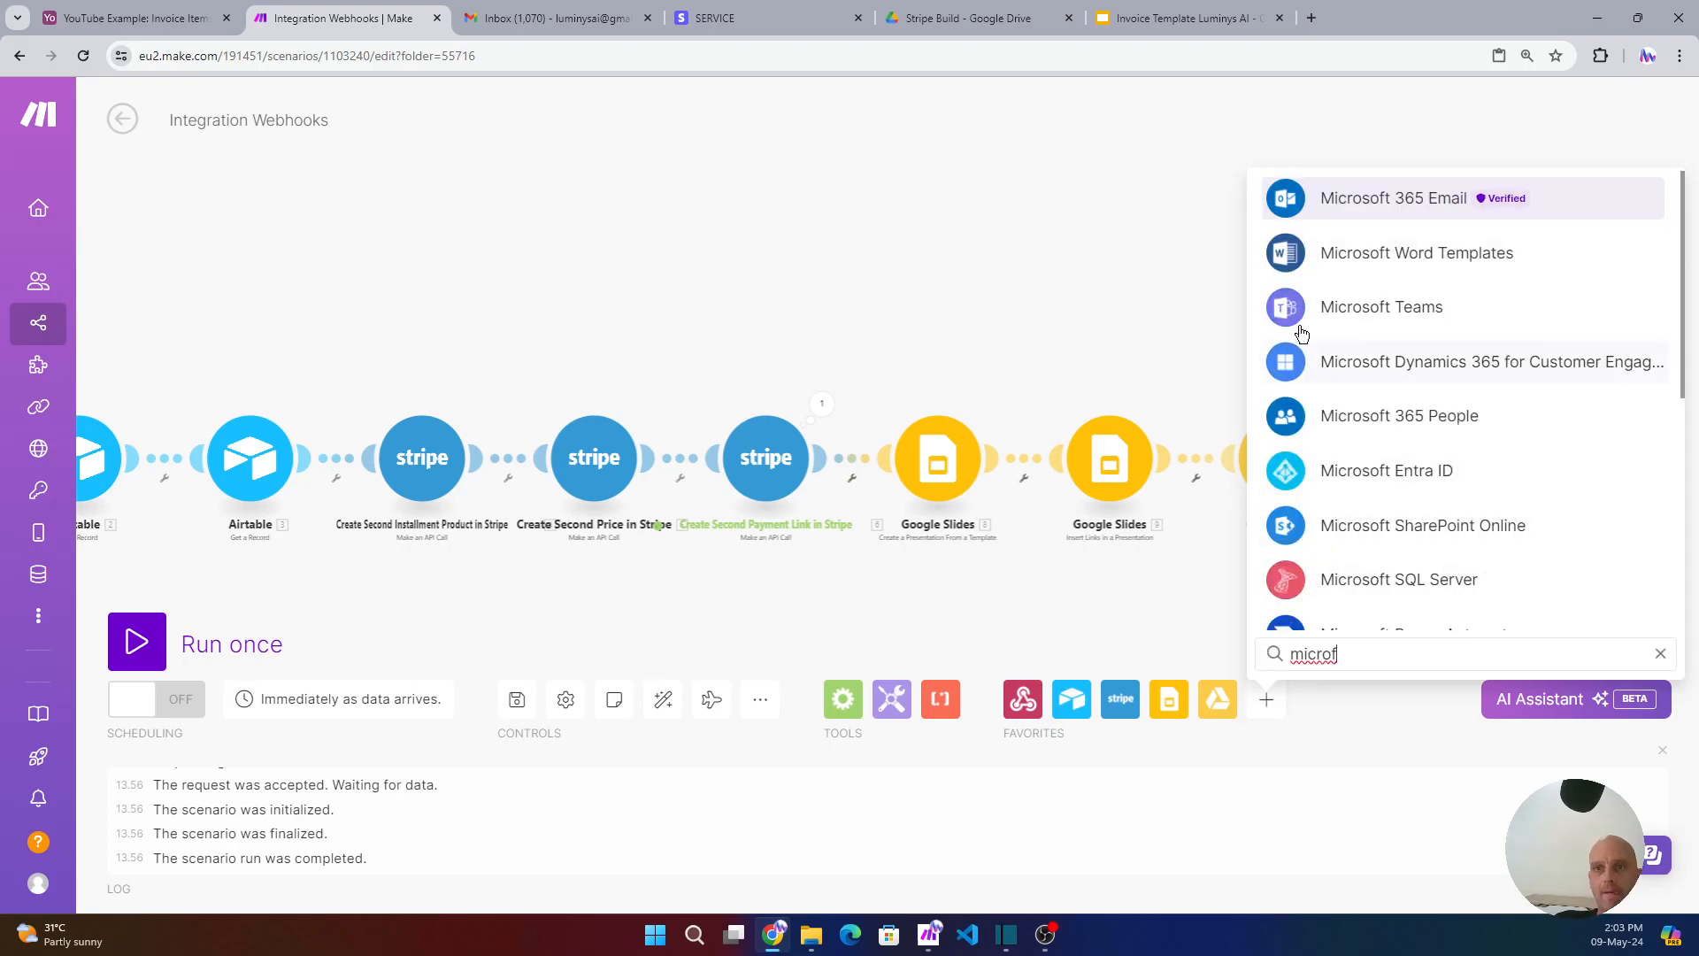
click(1354, 193)
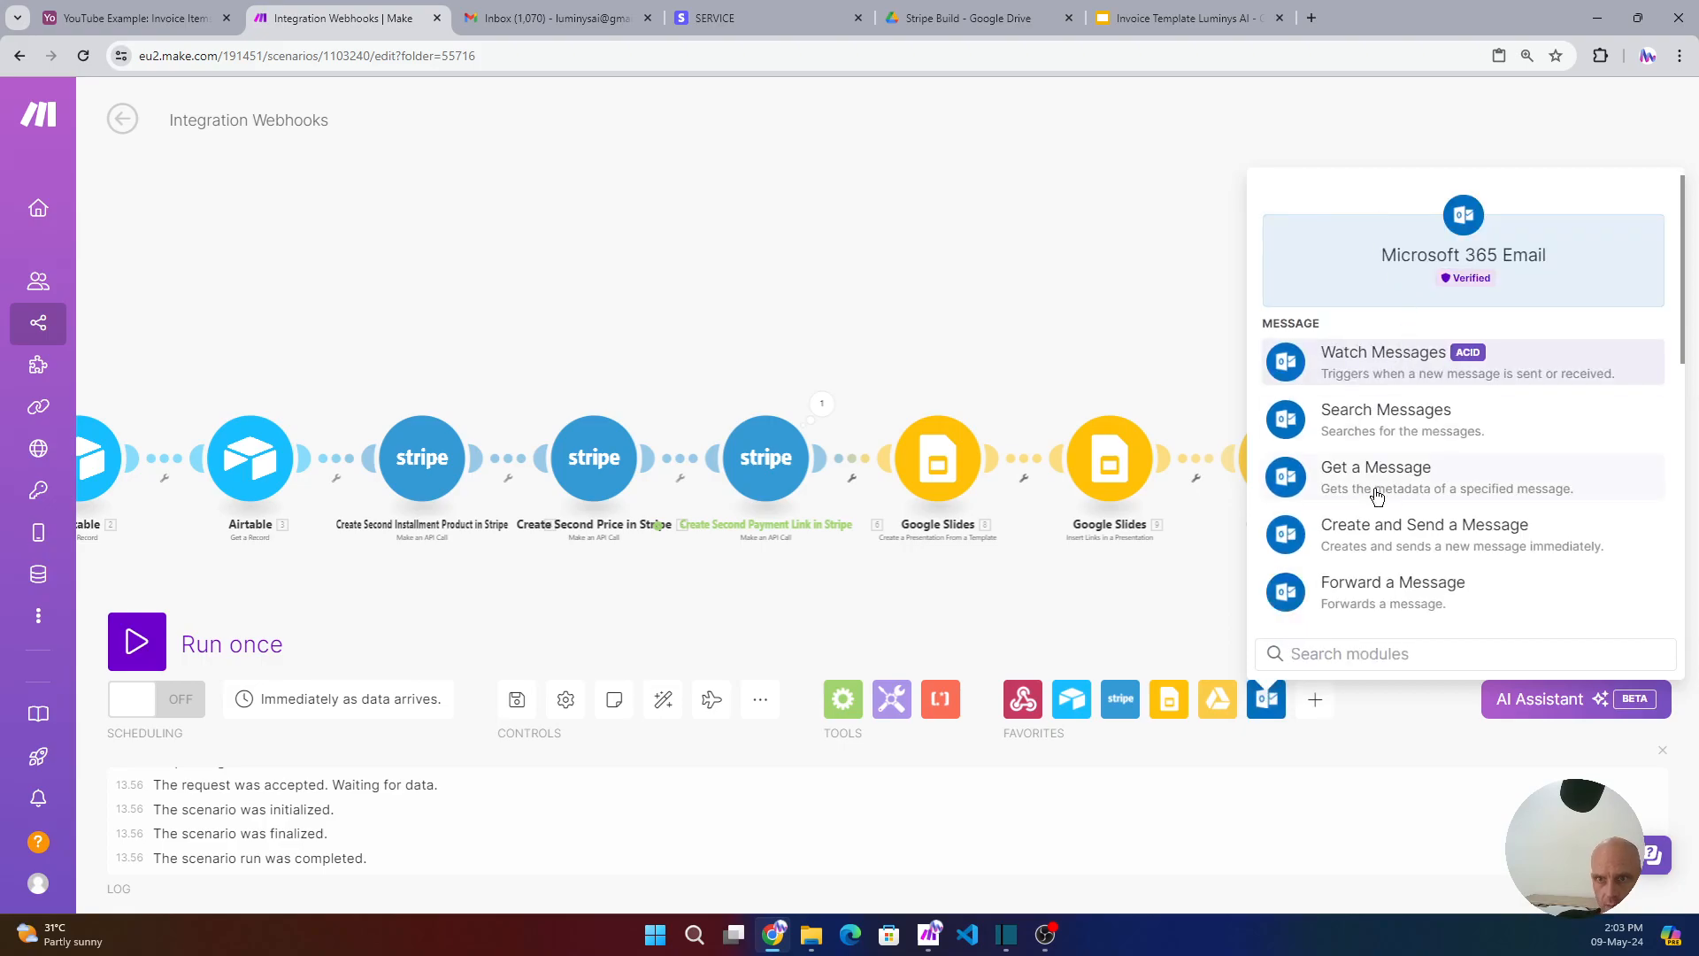
click(1345, 535)
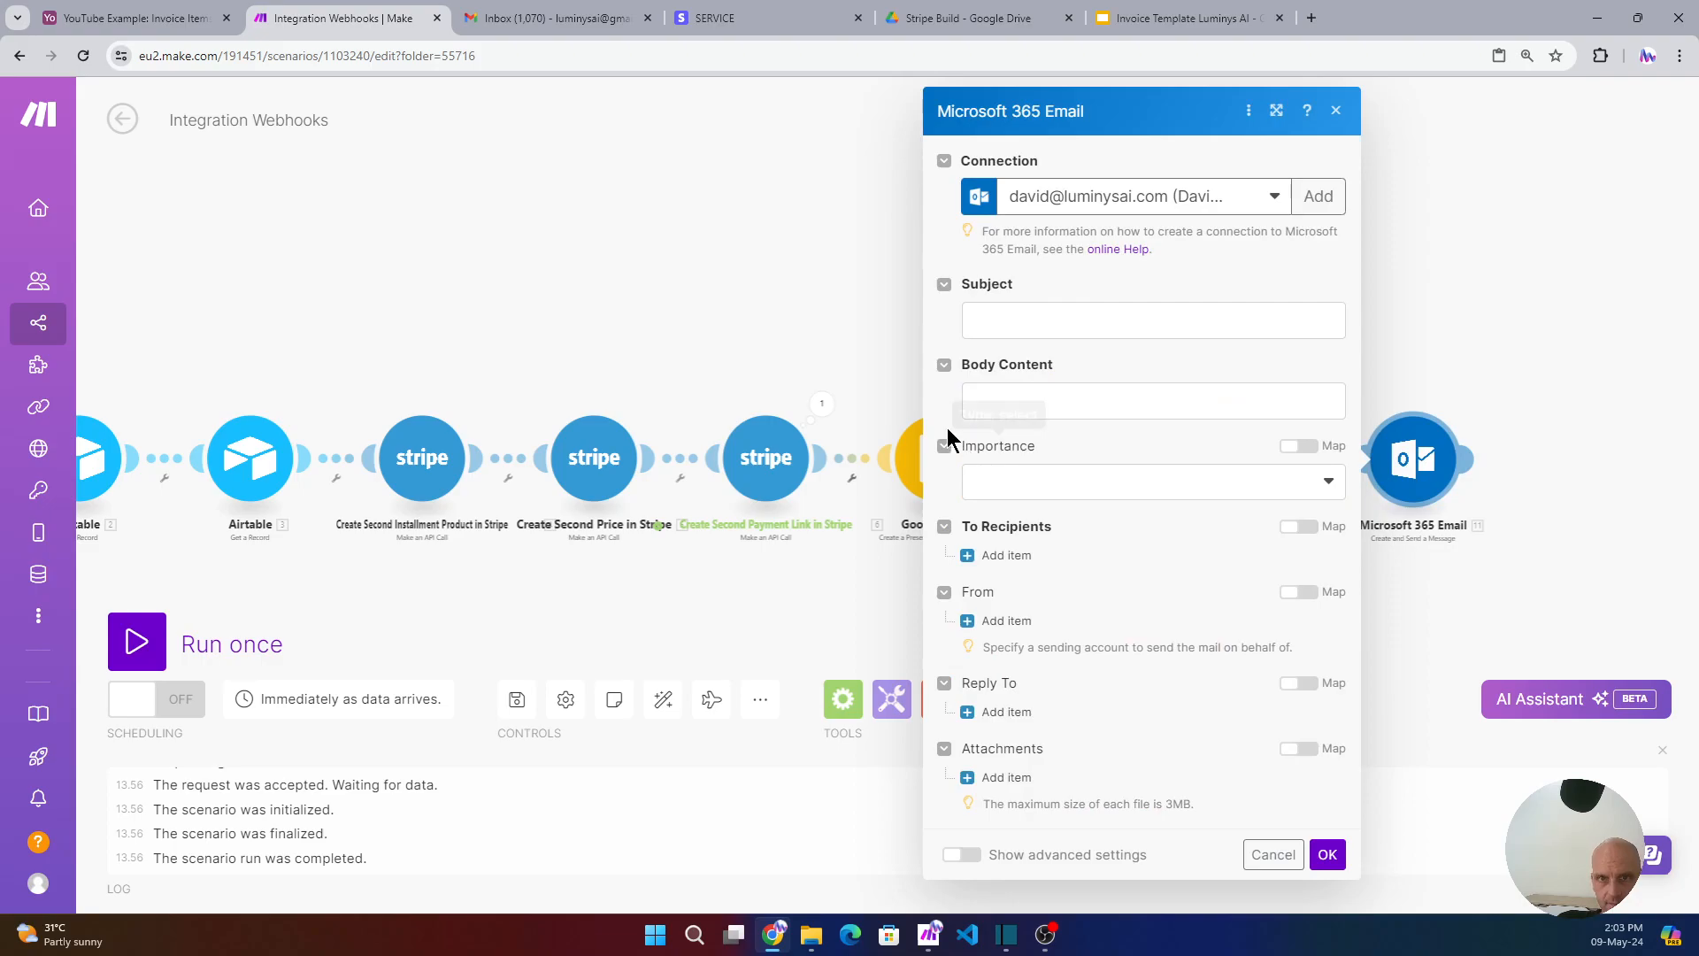
- Set subject 'Thank you for purchase' and open the body with Hi plus the mapped Airtable 2 Name
click(1010, 330)
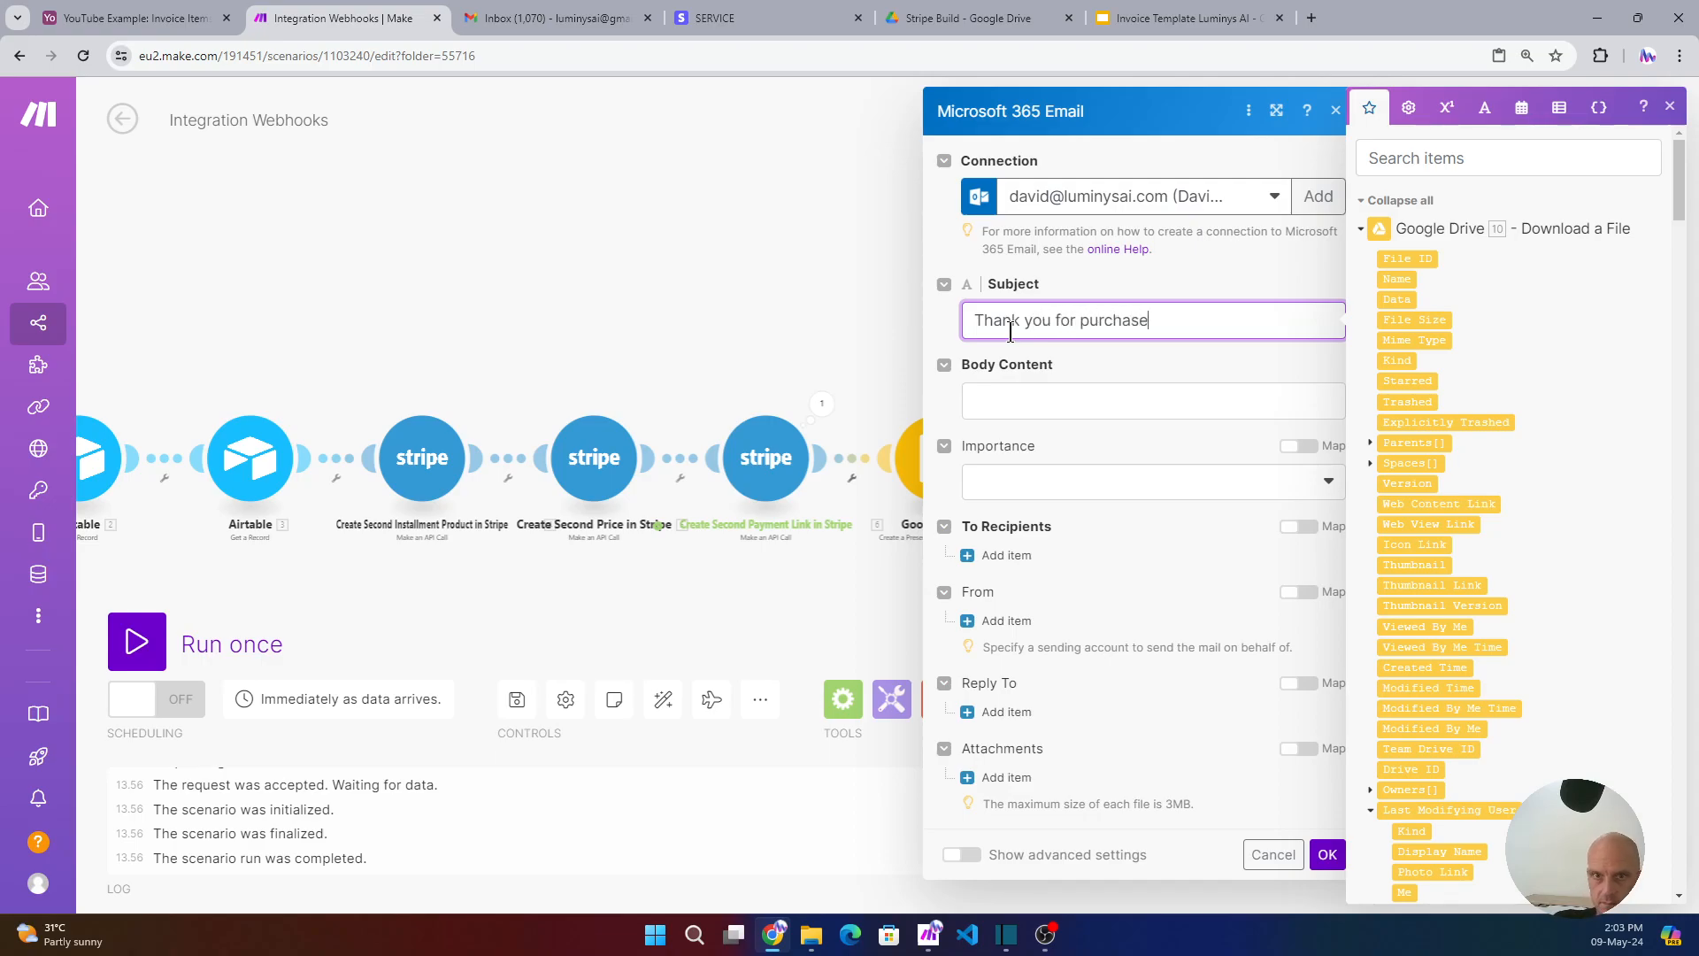
click(999, 405)
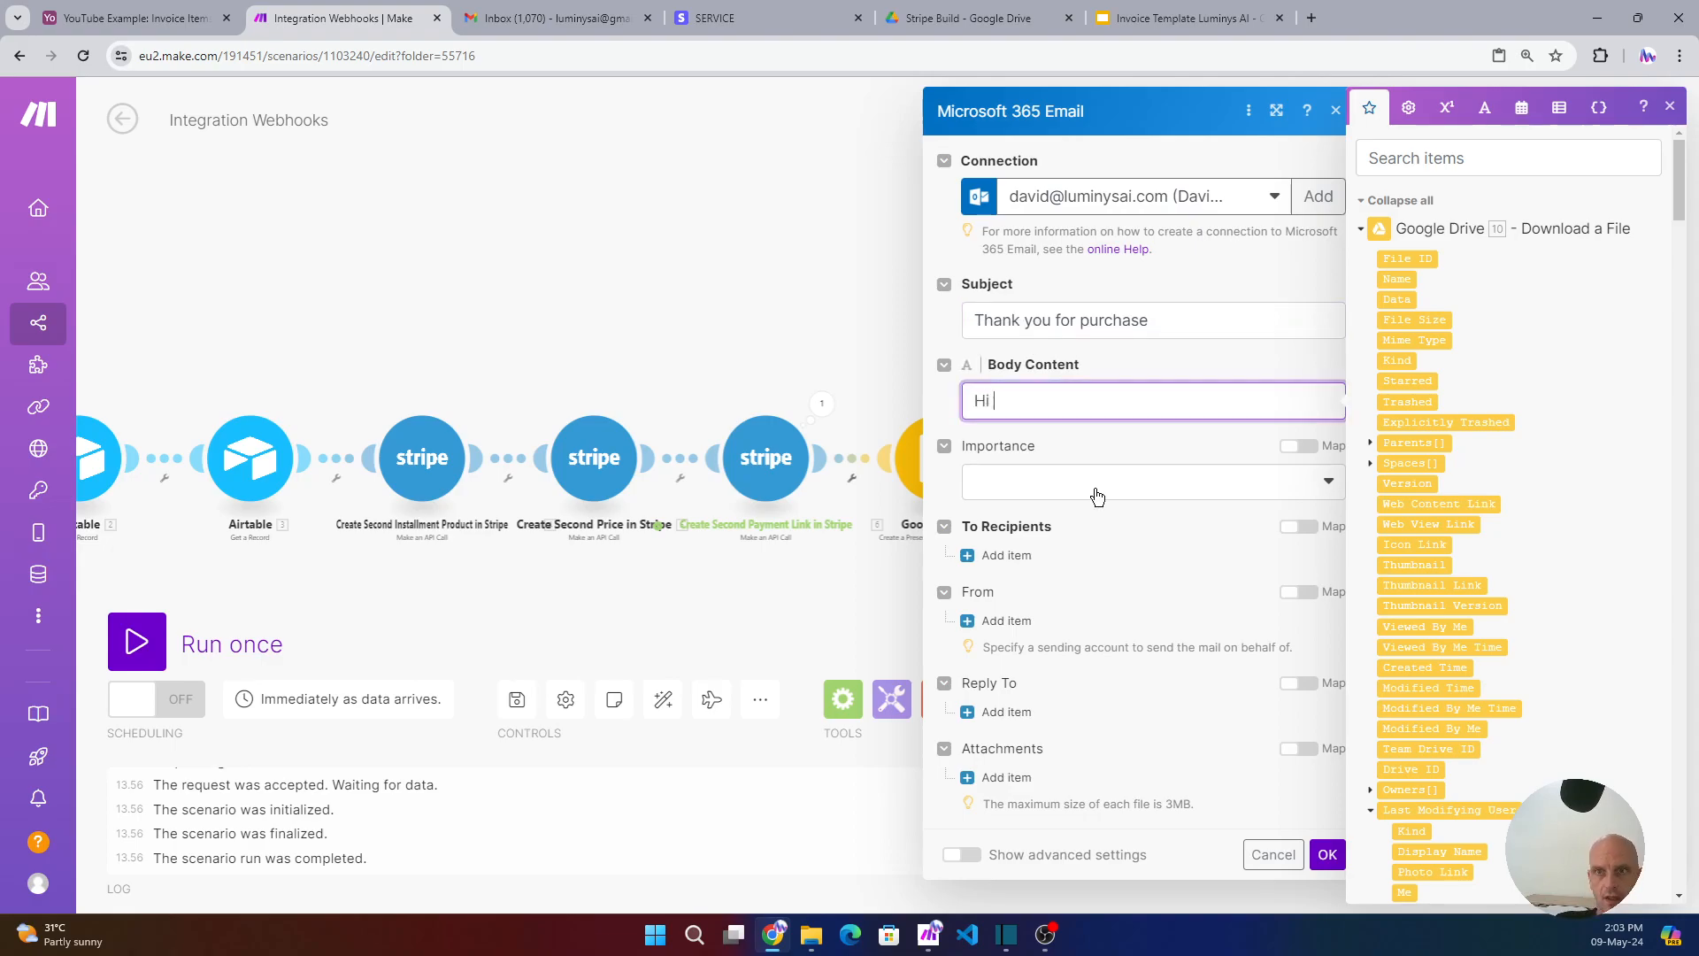
click(1366, 203)
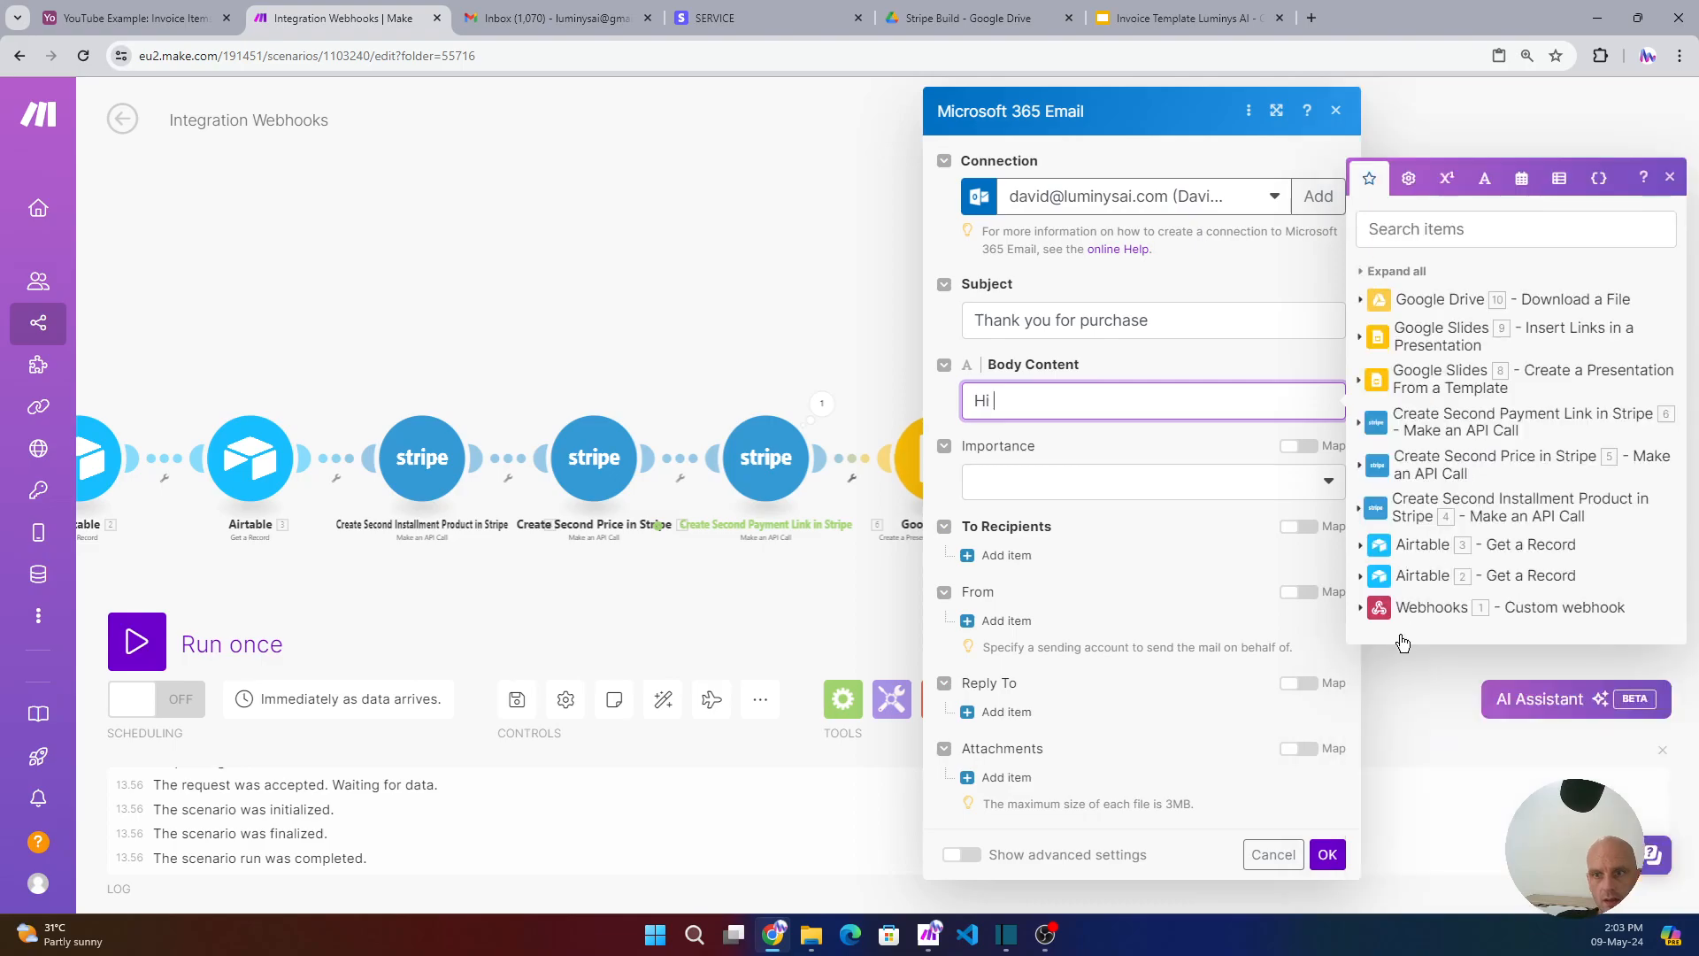
click(1368, 575)
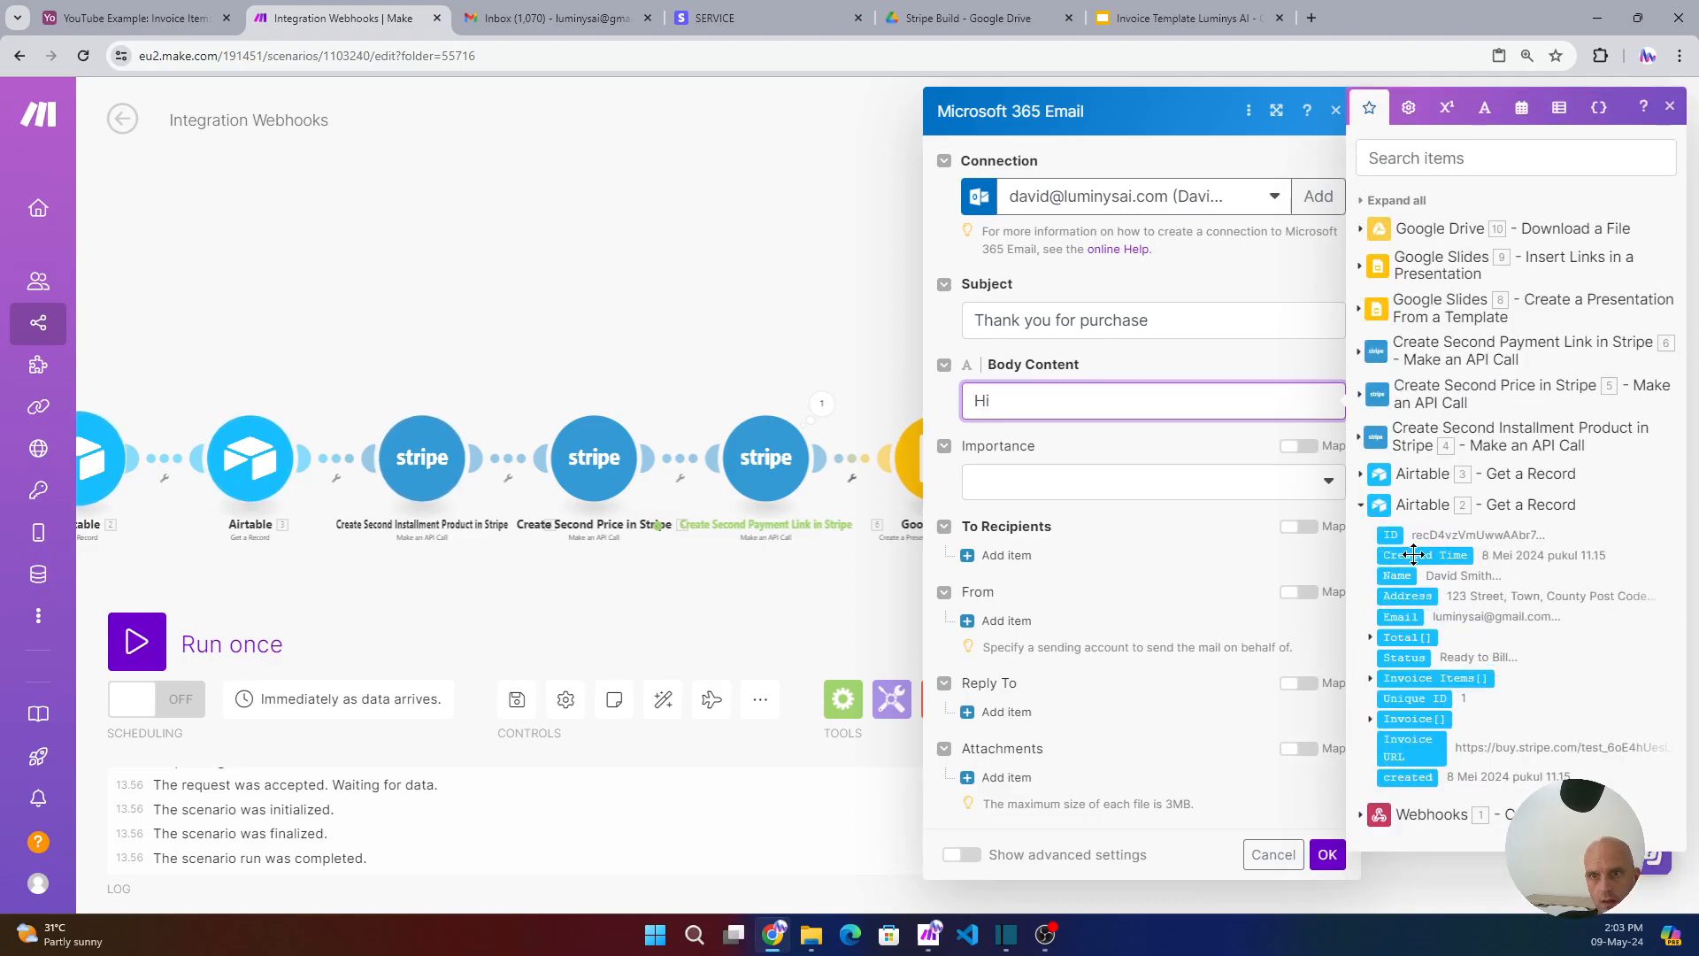
click(1396, 575)
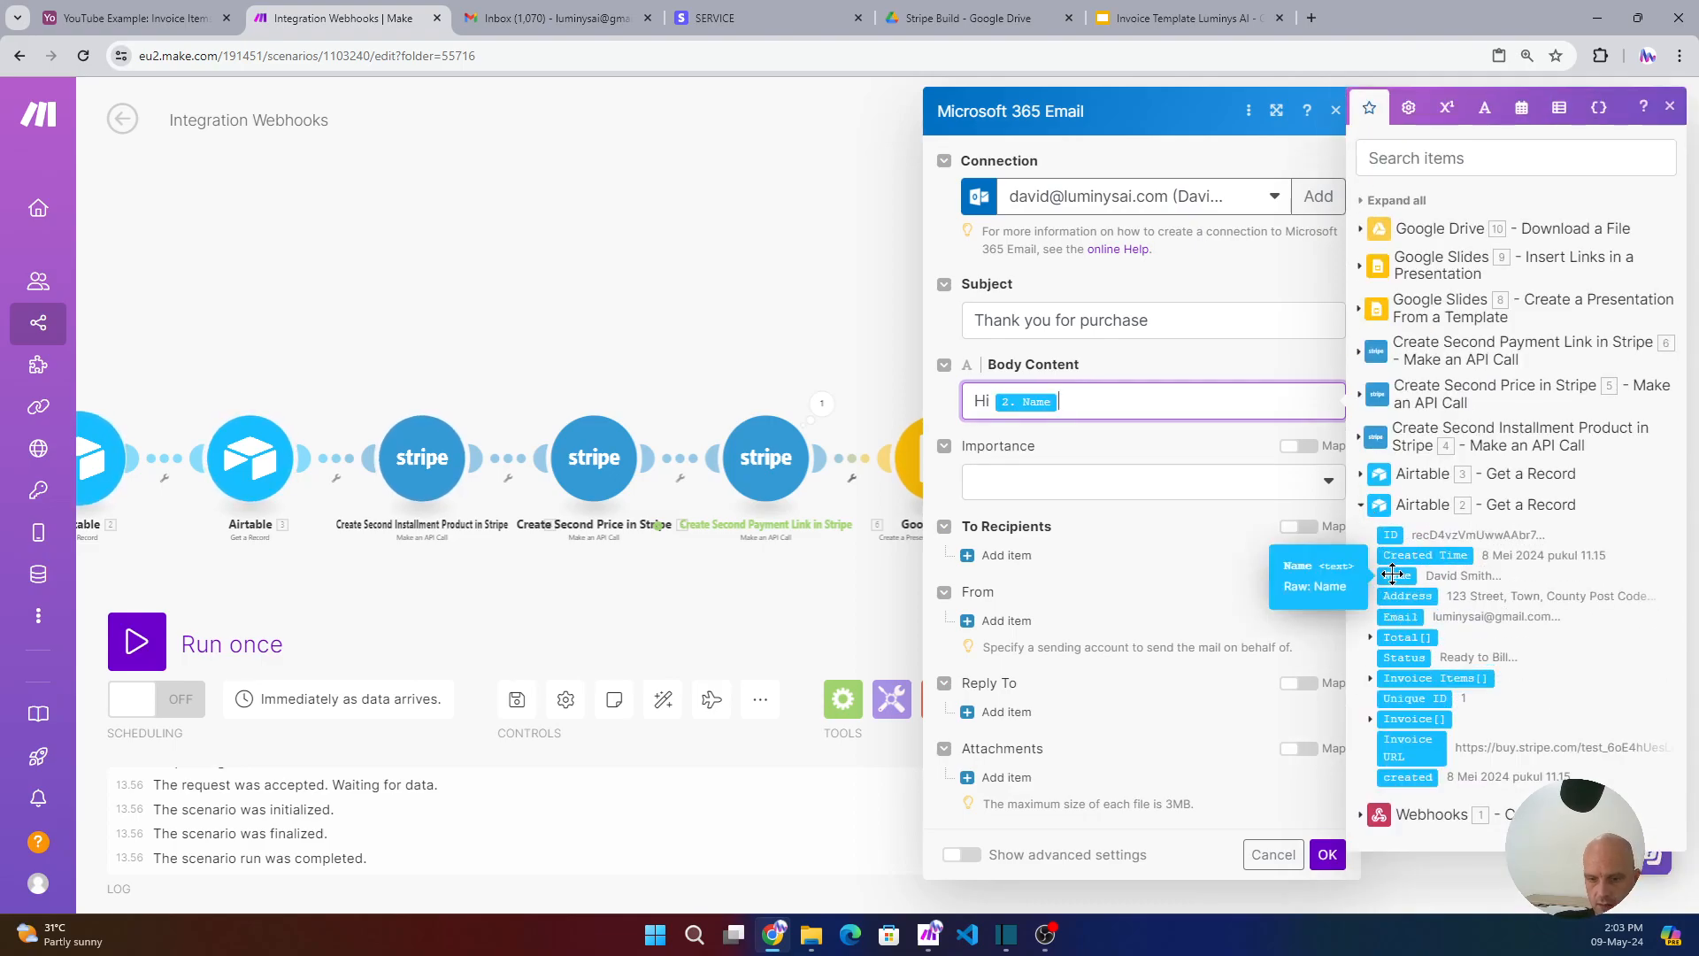
- Write body lines thanking for the purchase, noting the attached PDF invoice, and sign off with the sender's name
key(Return)
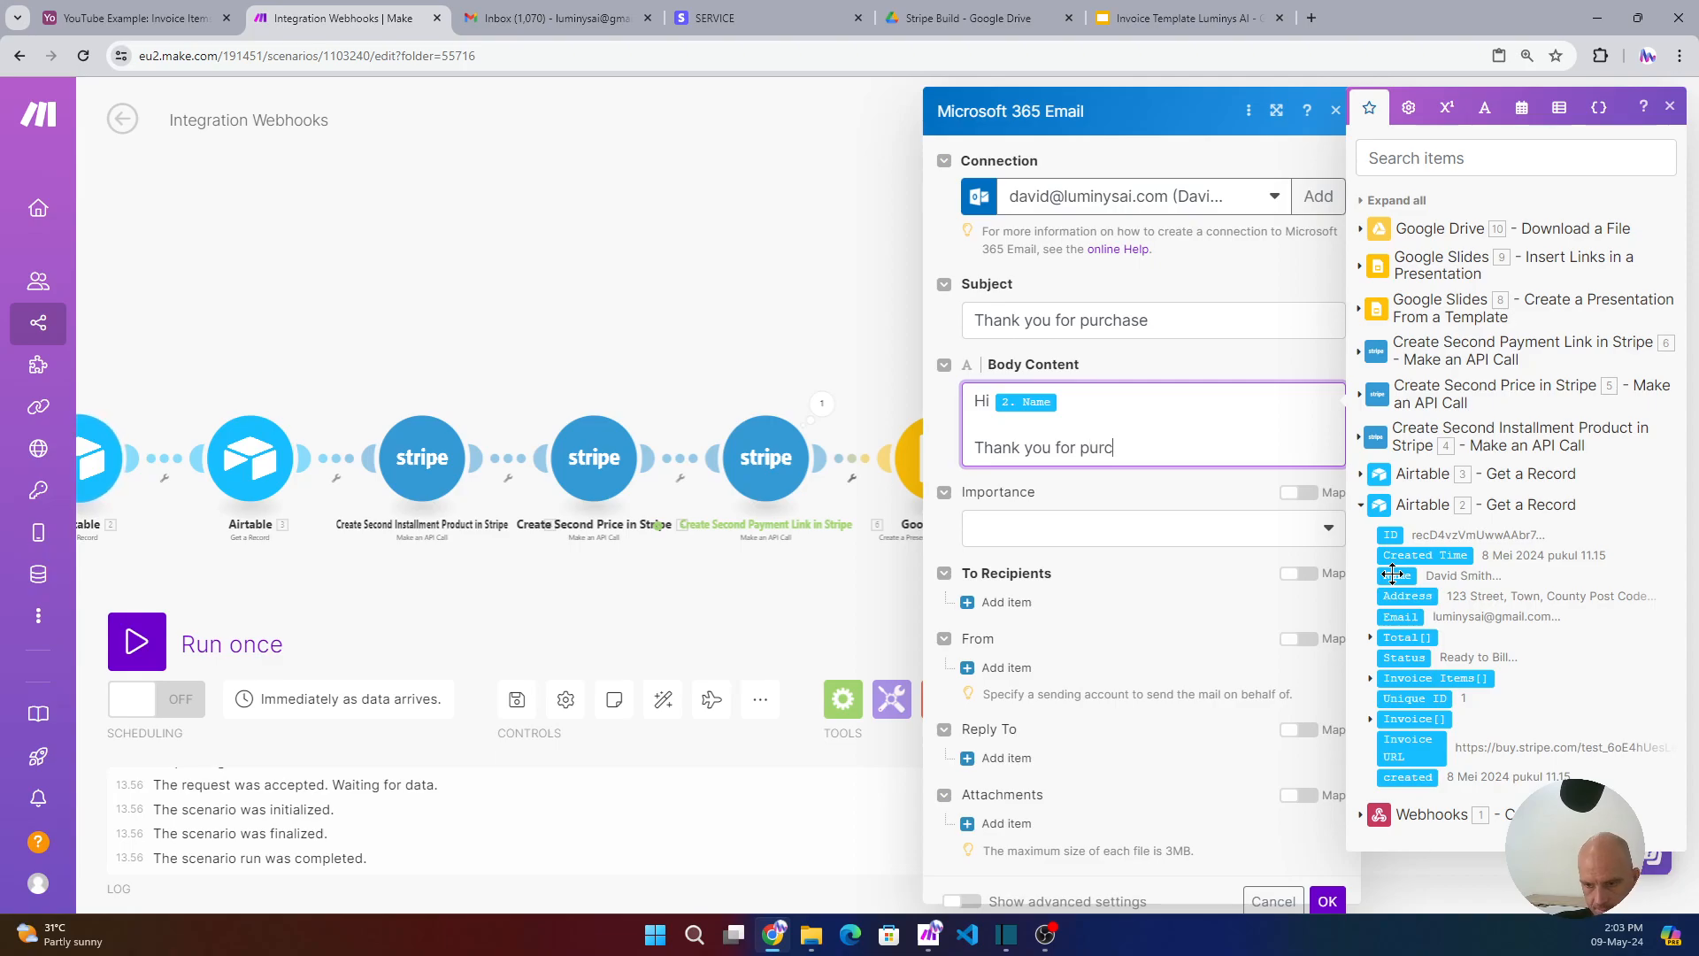
text(Thank you for purchase)
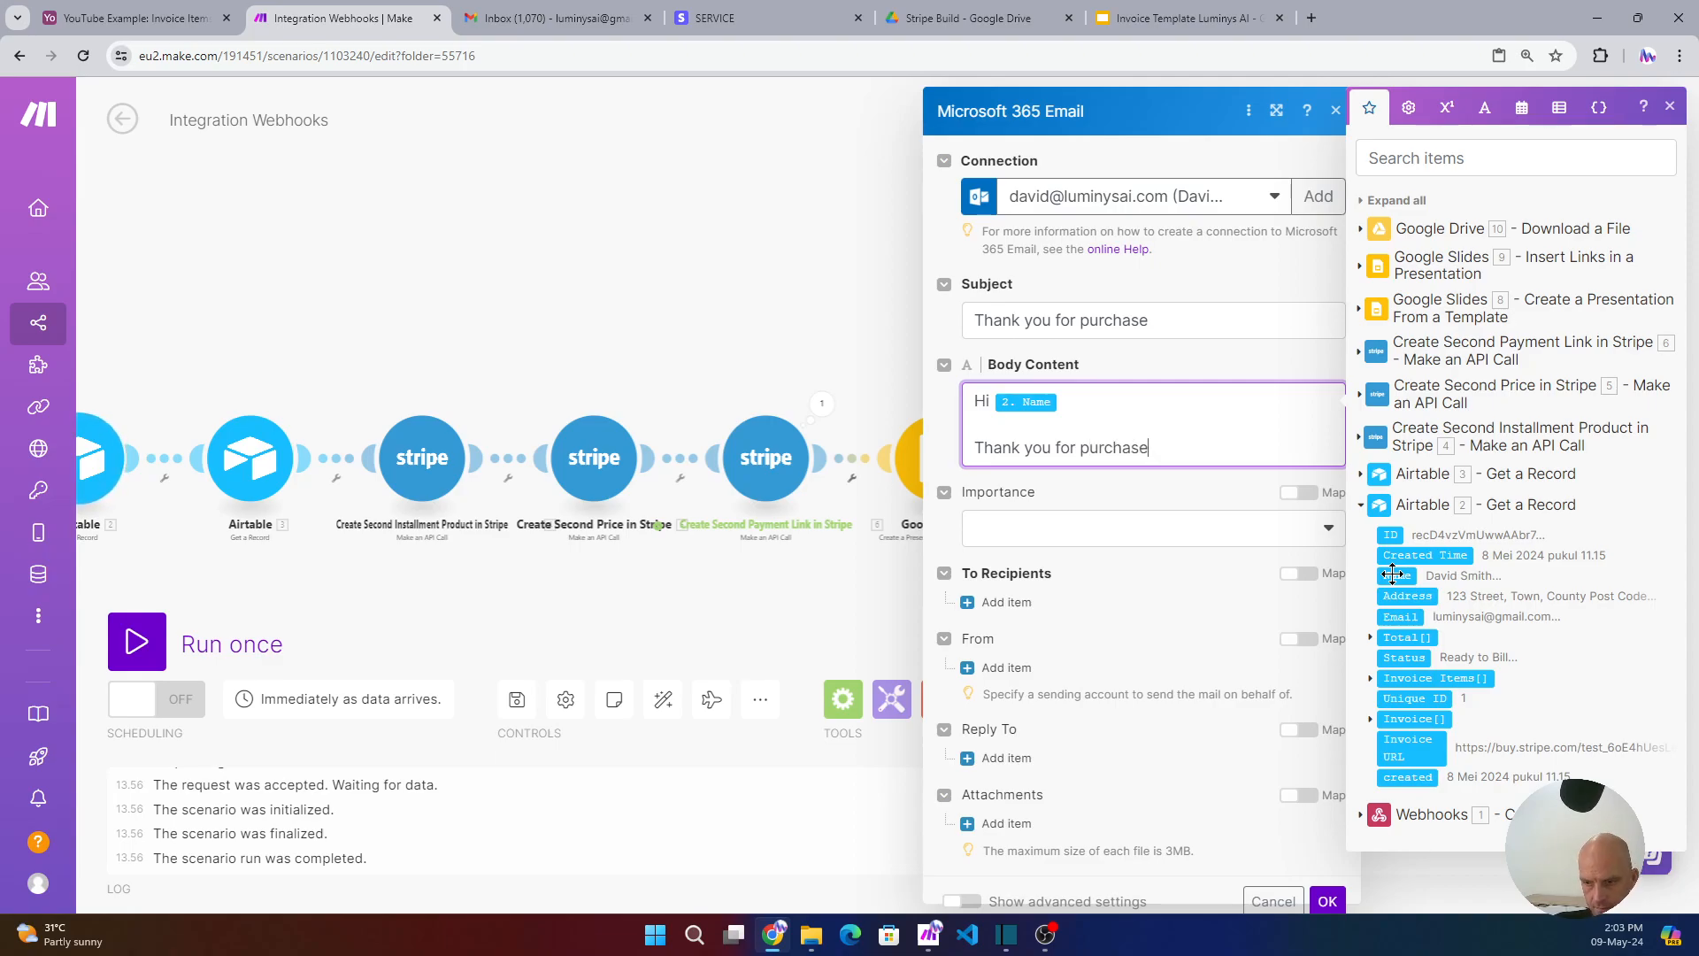
text(.)
key(Return)
text(Please fin)
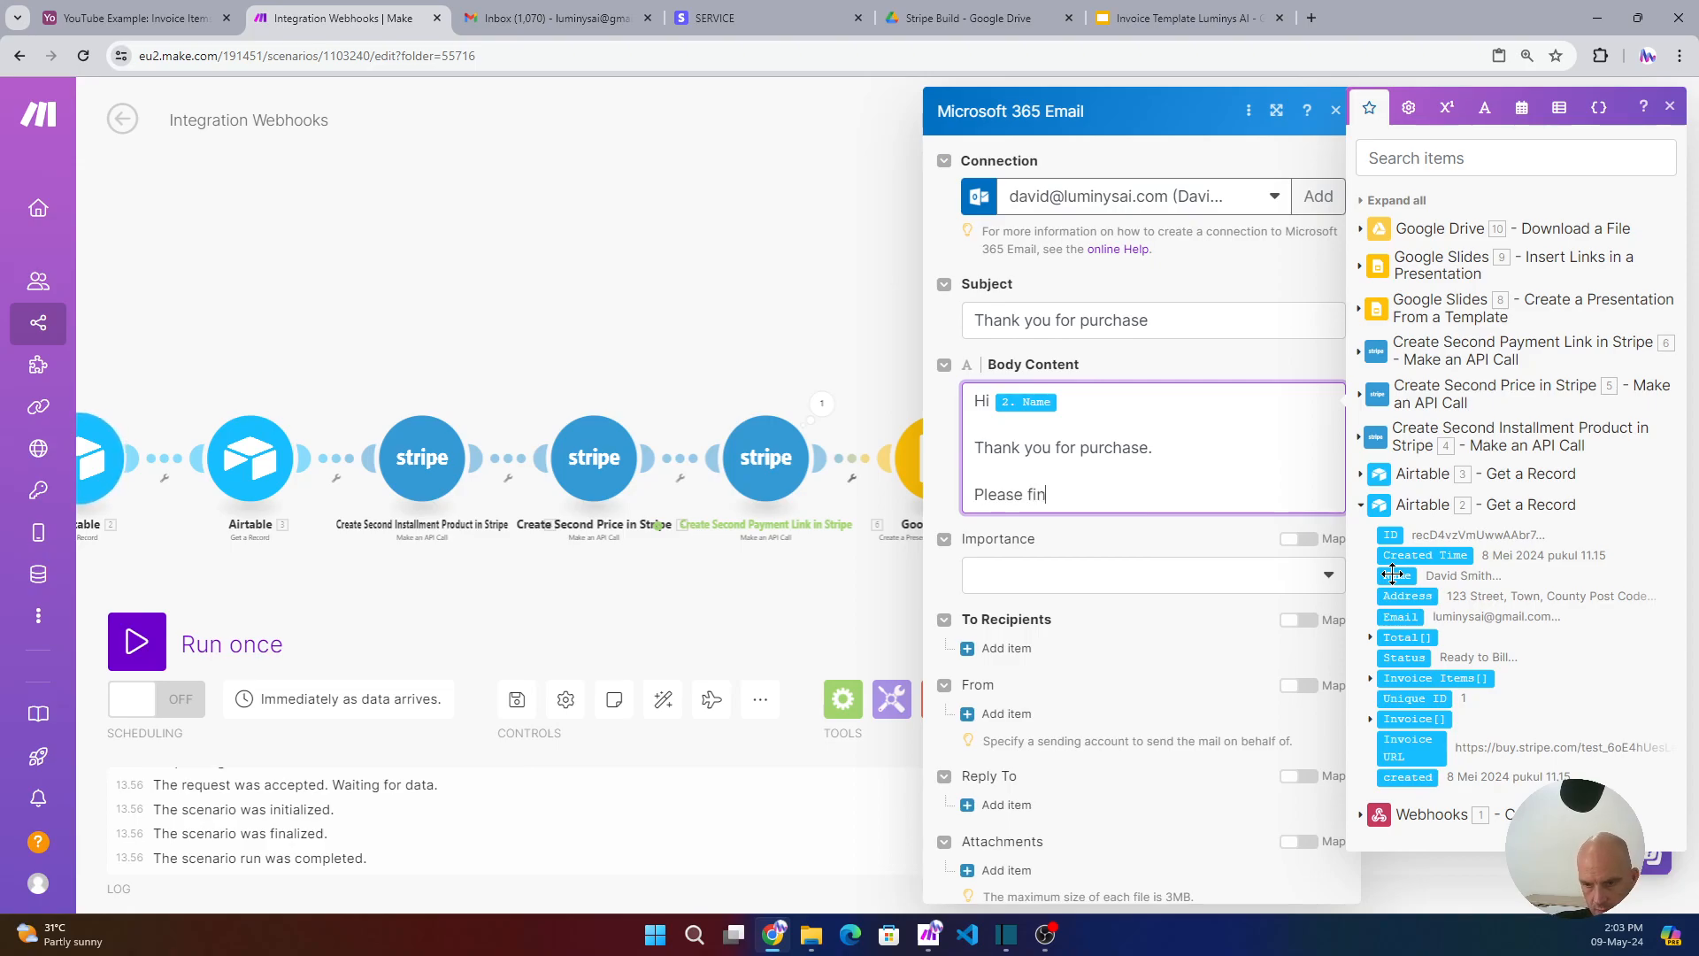
text(d attached a copy of your invoice)
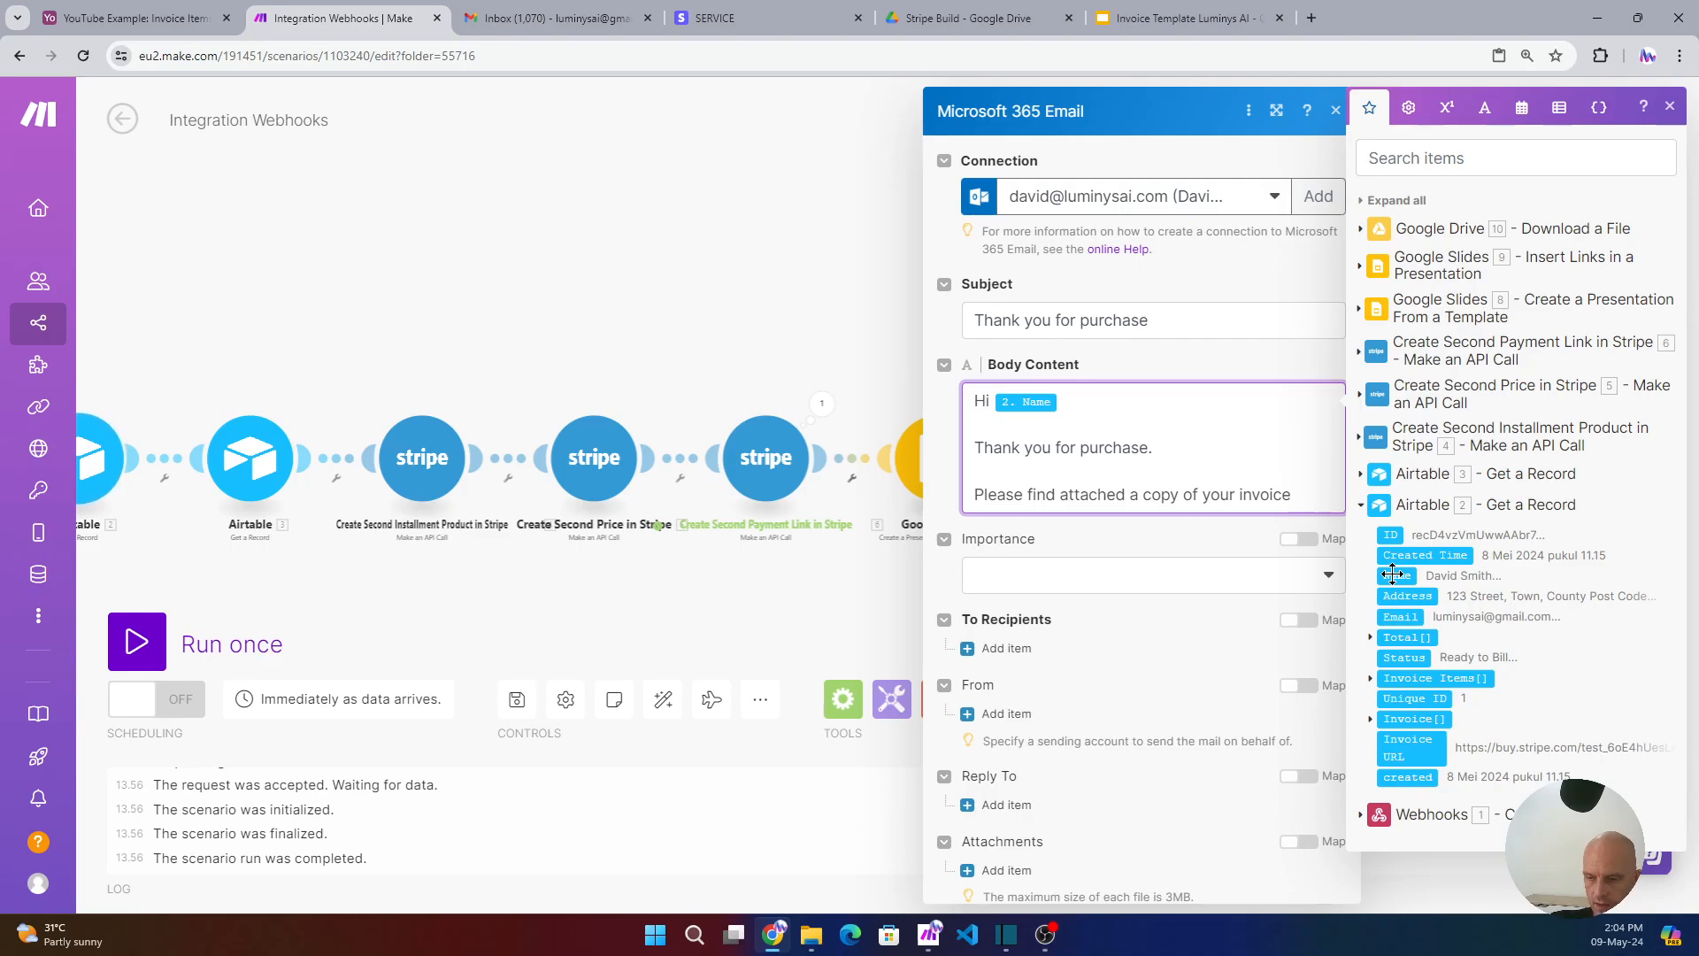
text(pdf)
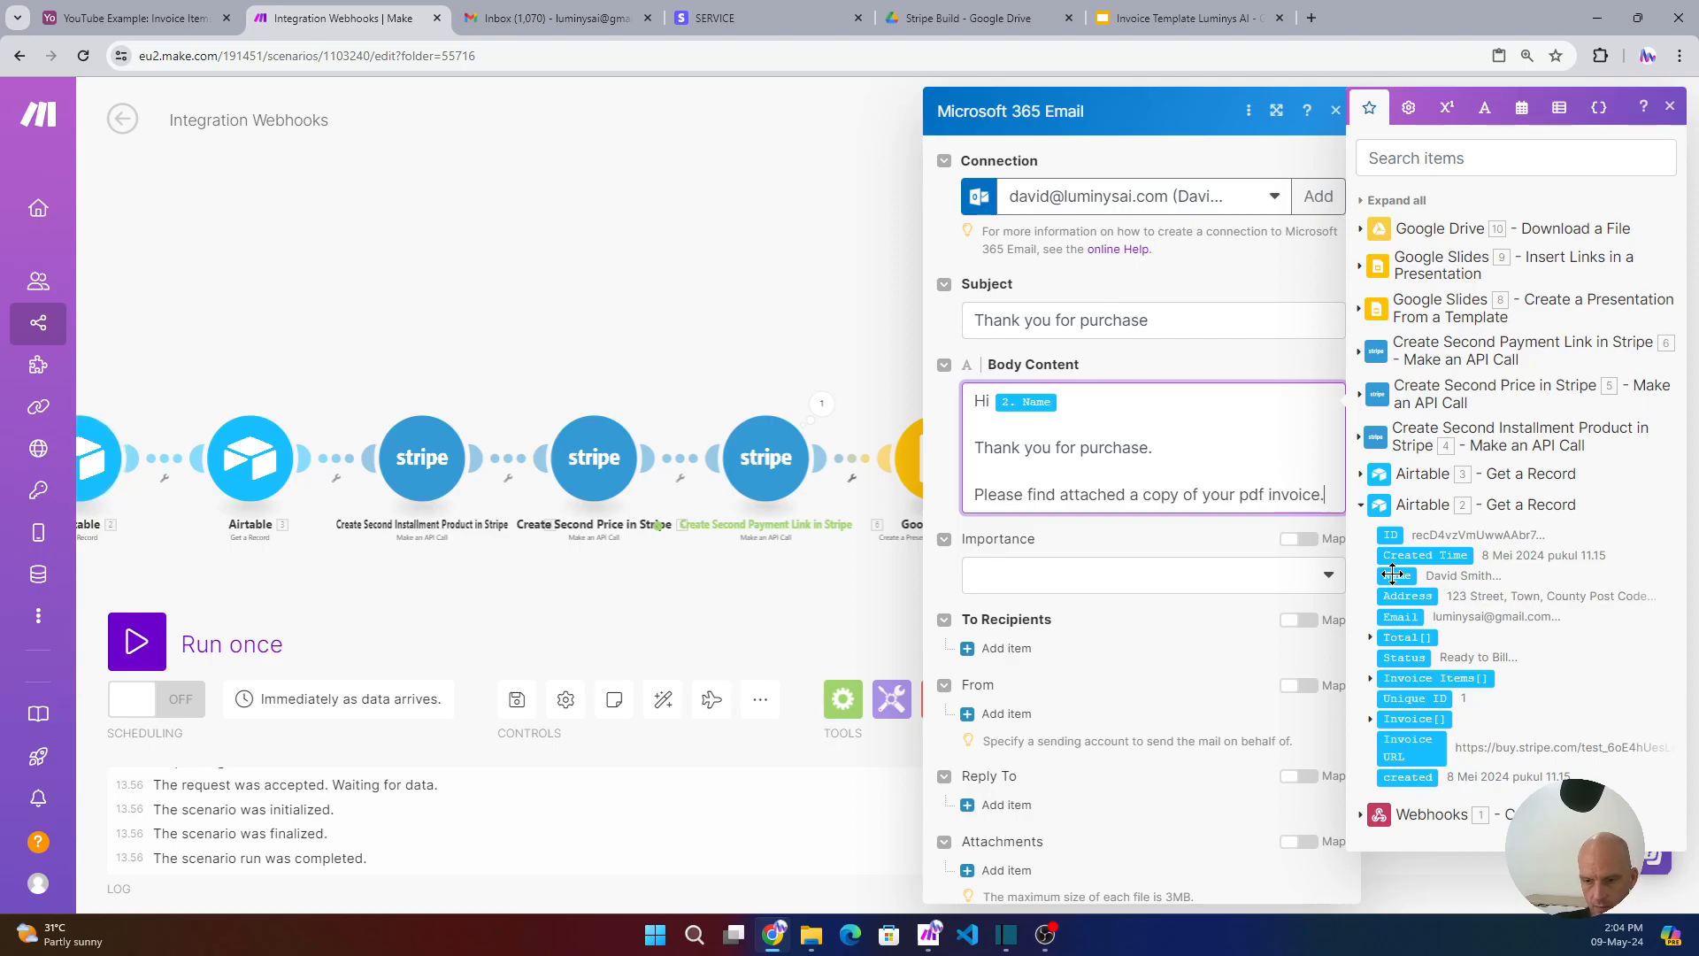
key(Return)
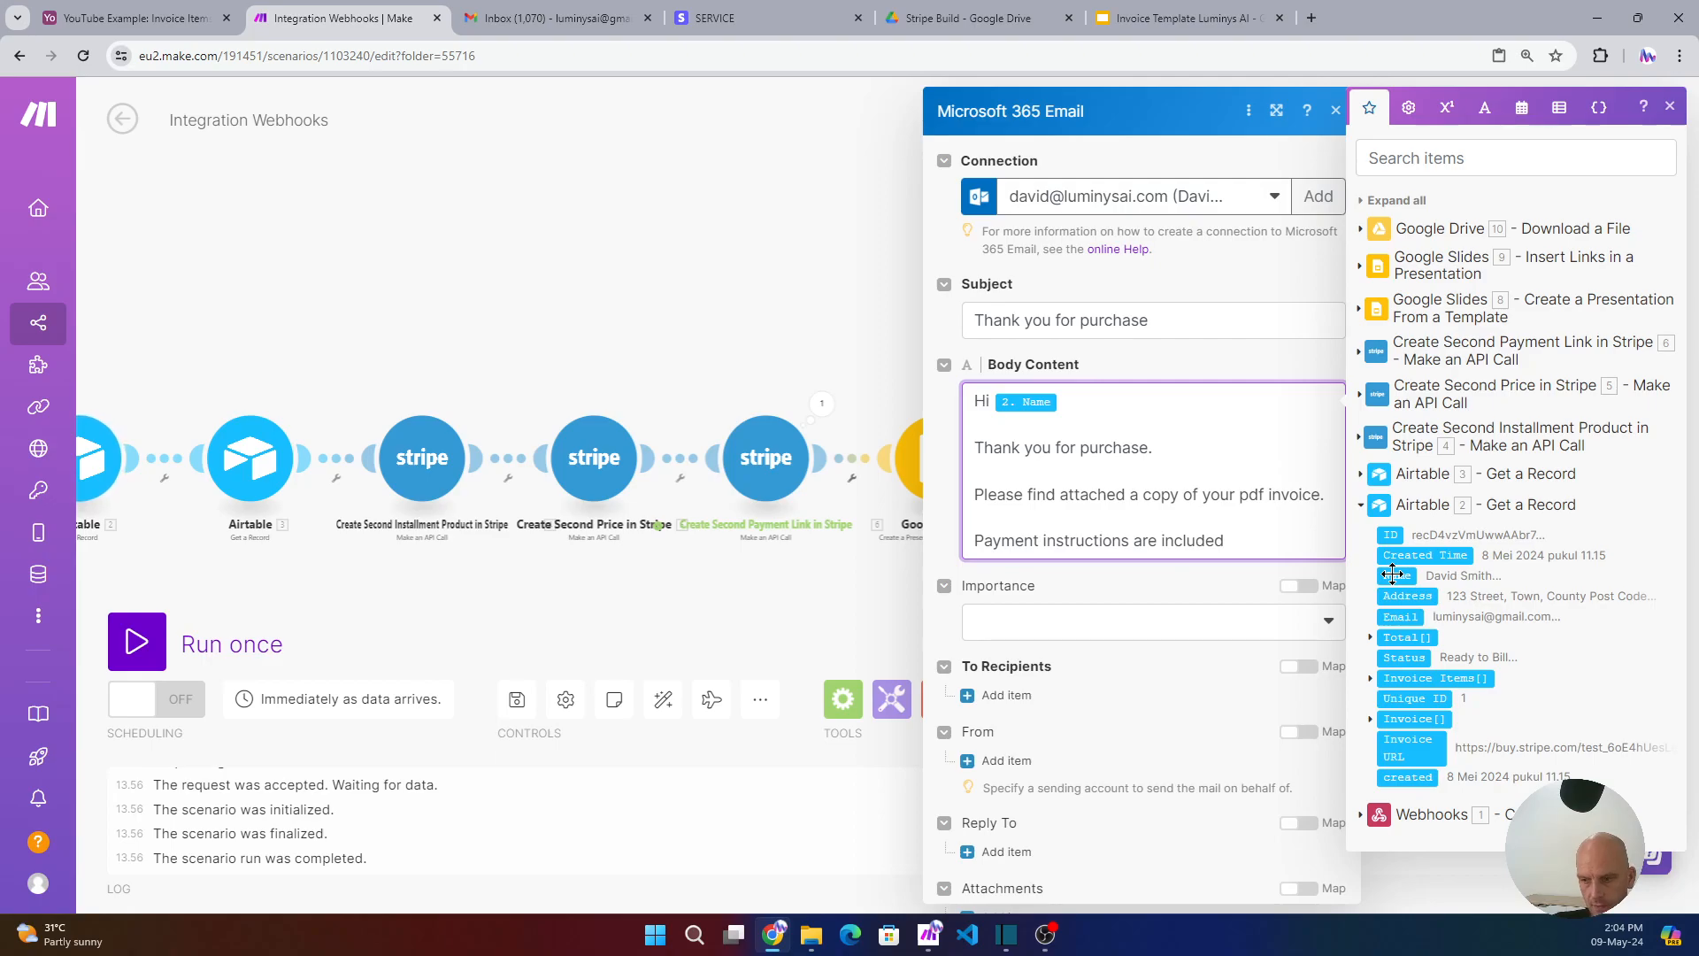
key(Return)
text(All Th)
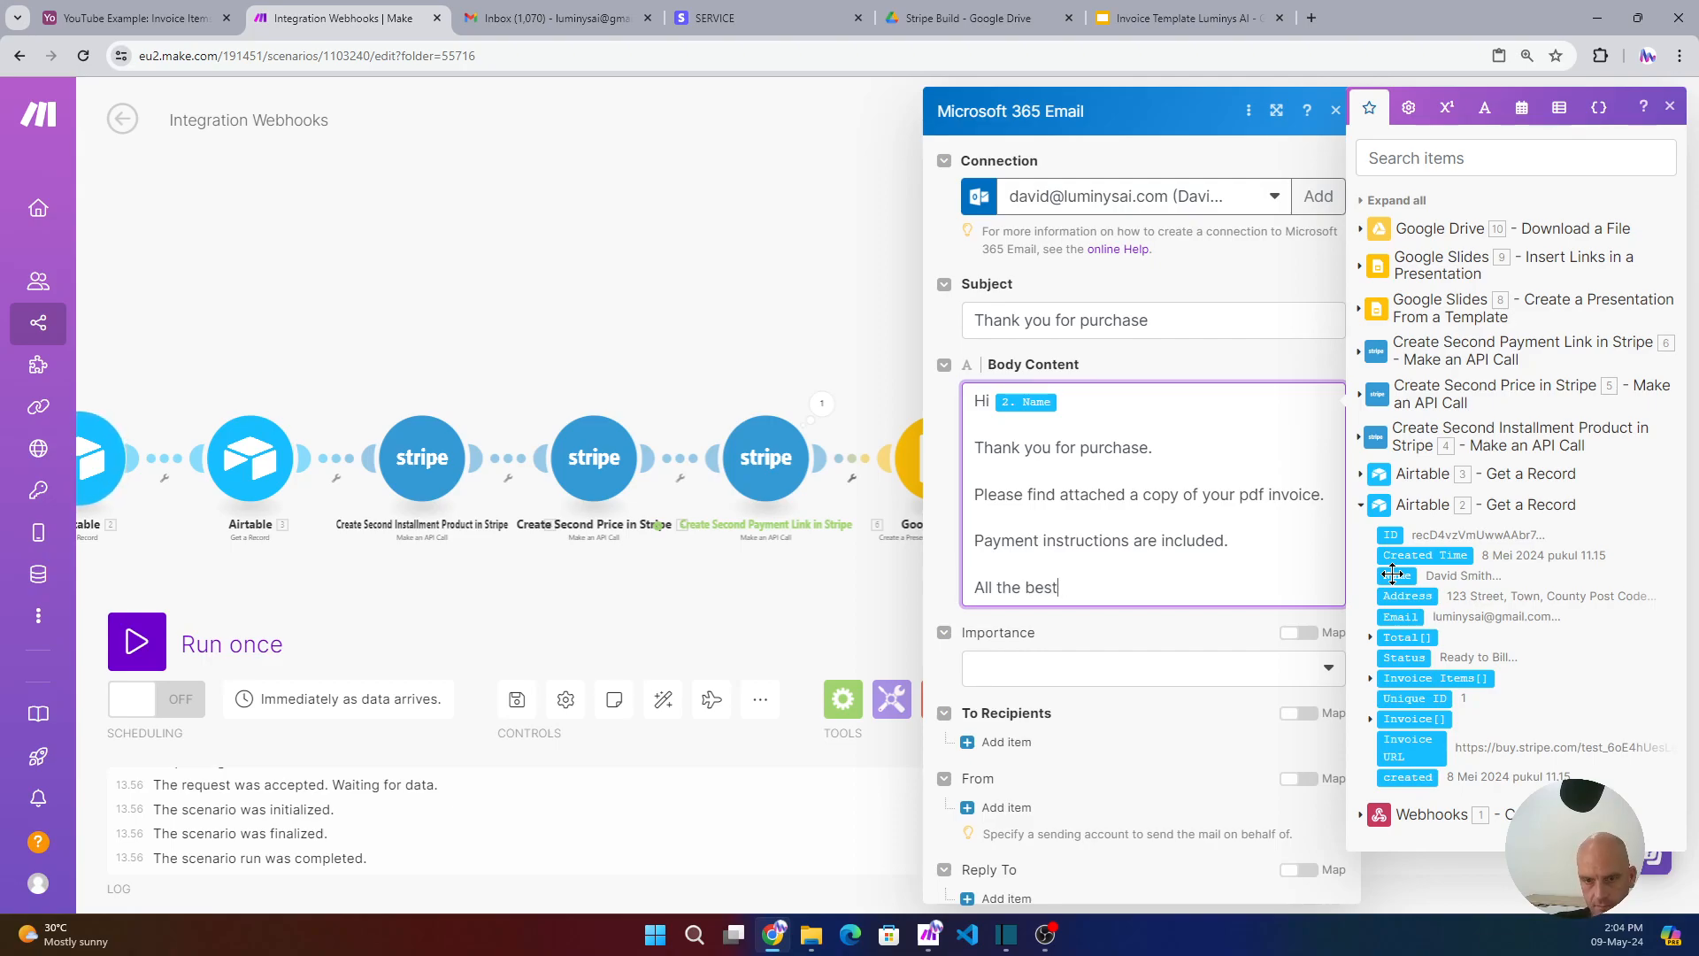
key(Return)
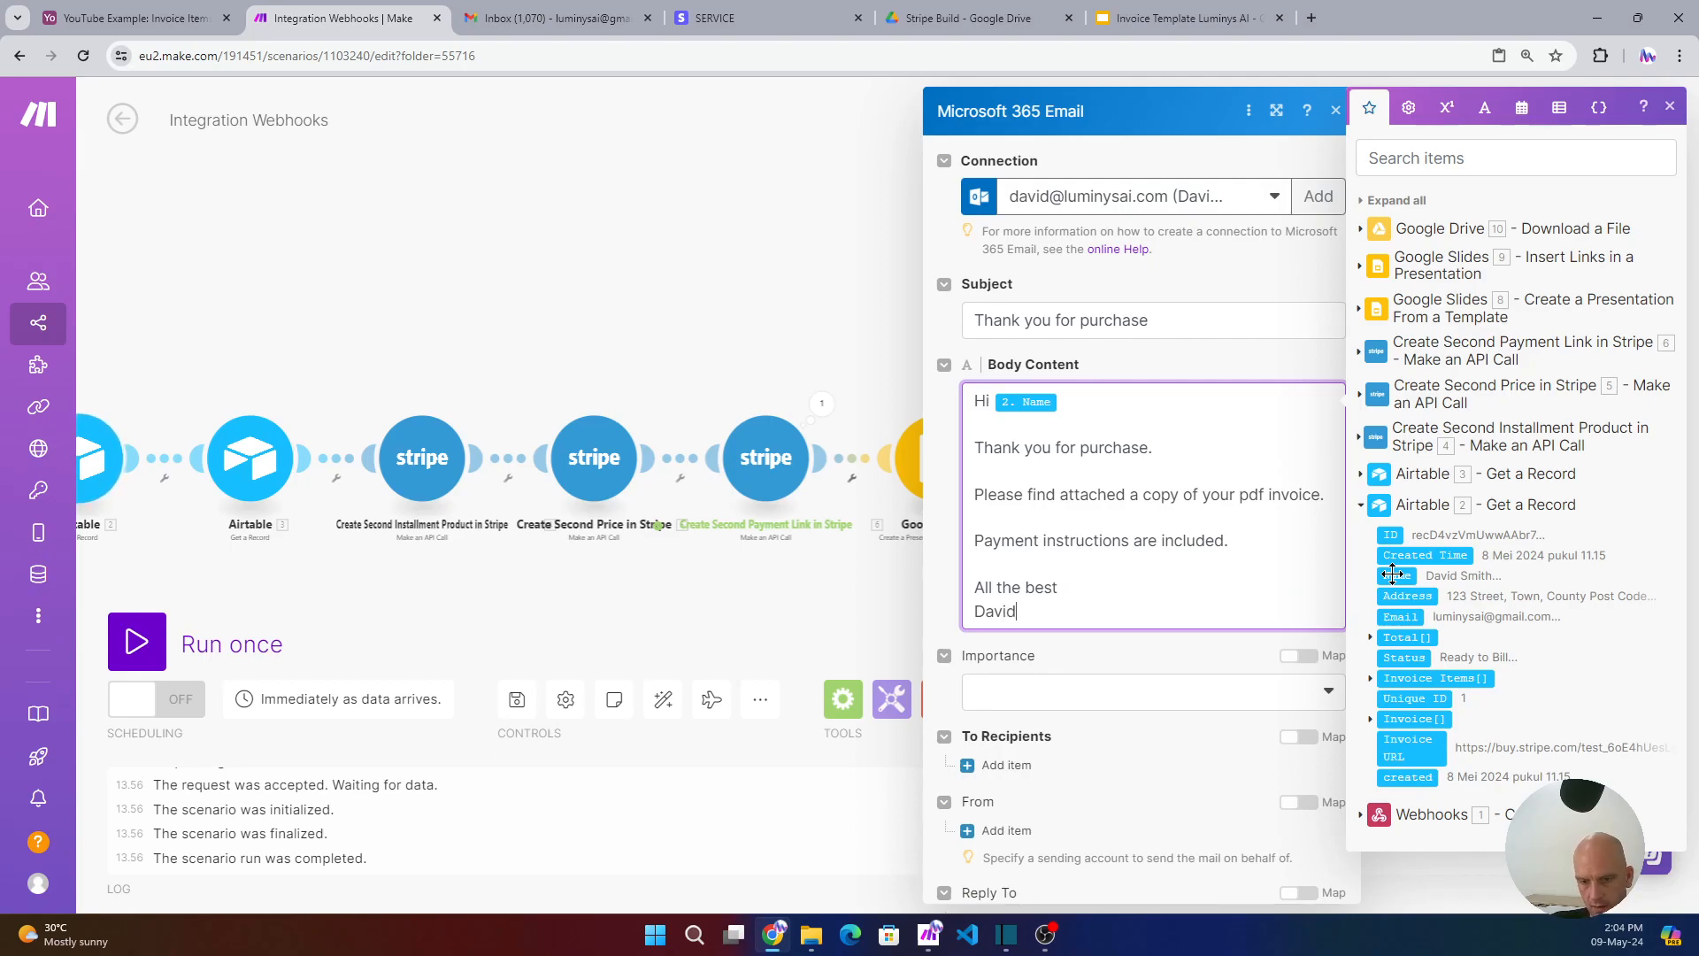
text(David)
key(Return)
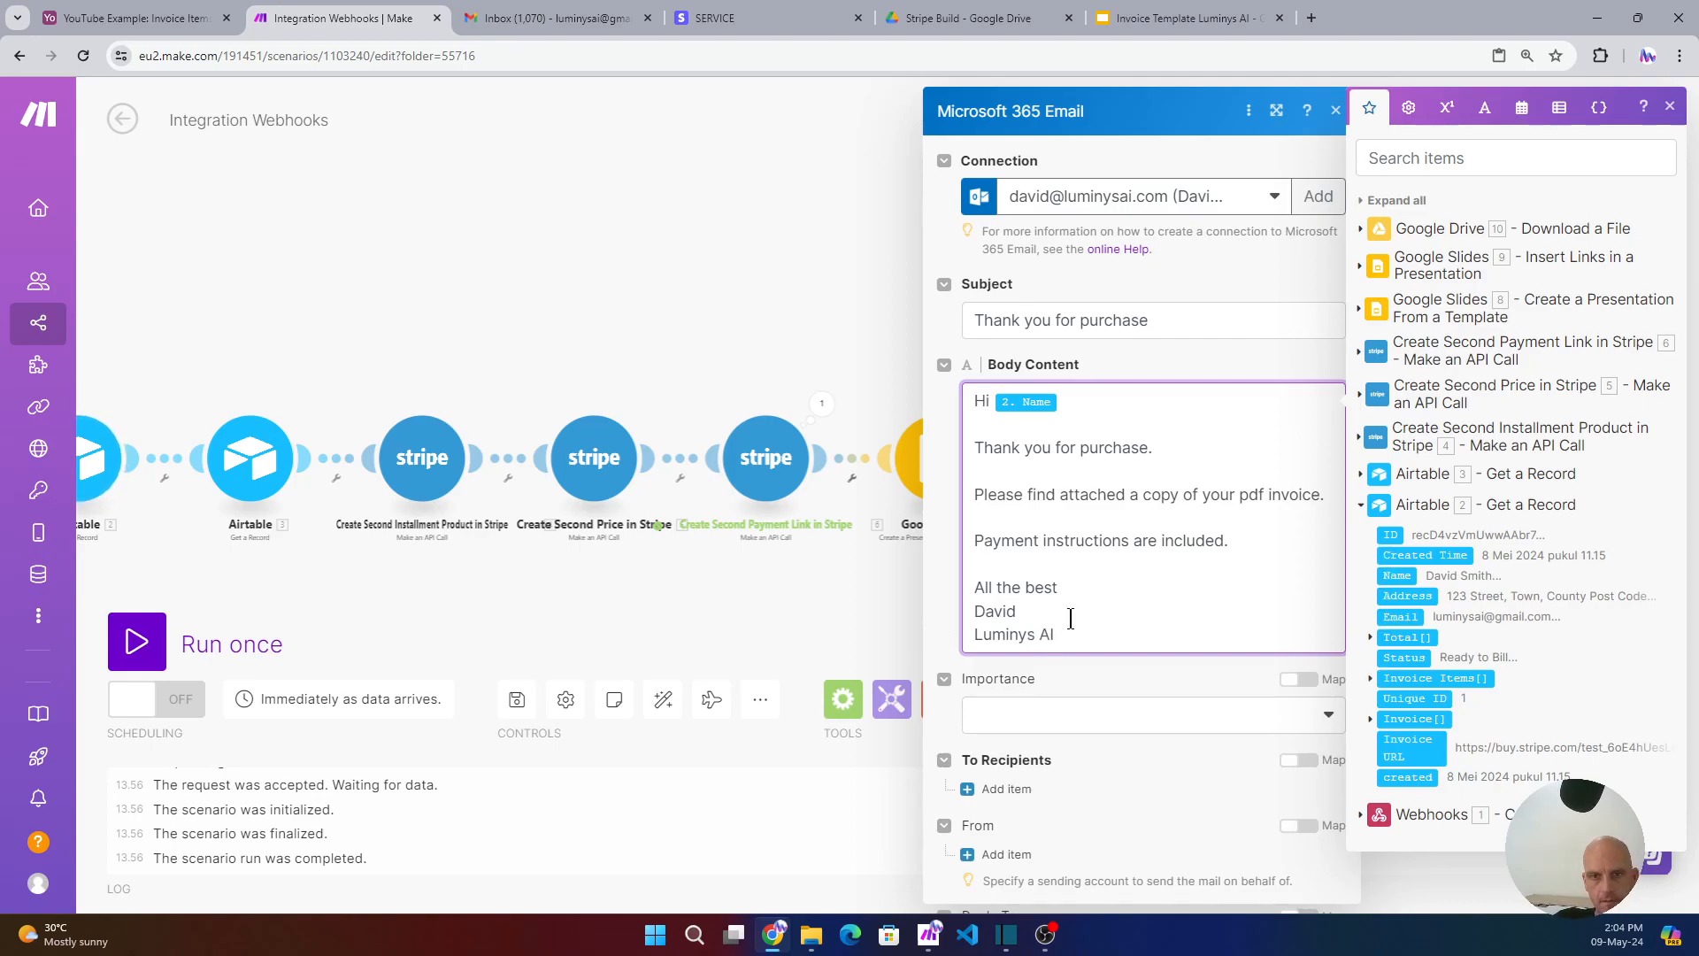
- Add a recipient using the mapped 2. Email and 2. Name
click(1040, 790)
scroll(1099, 694, down, 2)
click(1099, 691)
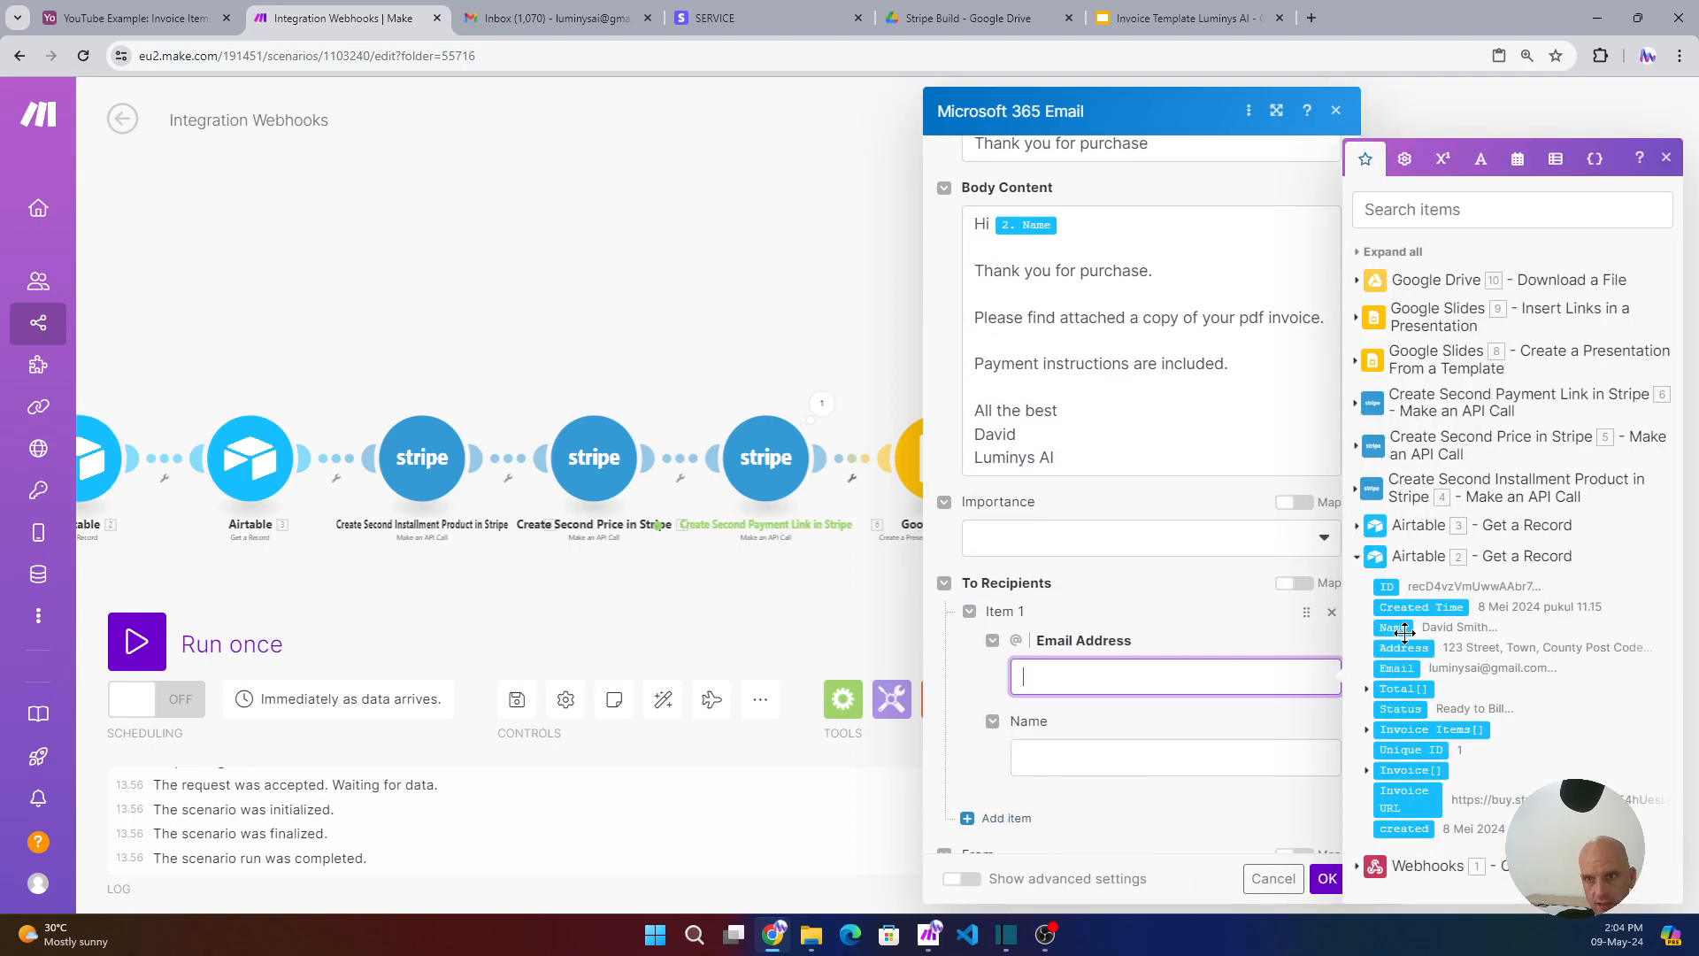
click(1399, 669)
click(1204, 754)
click(1392, 629)
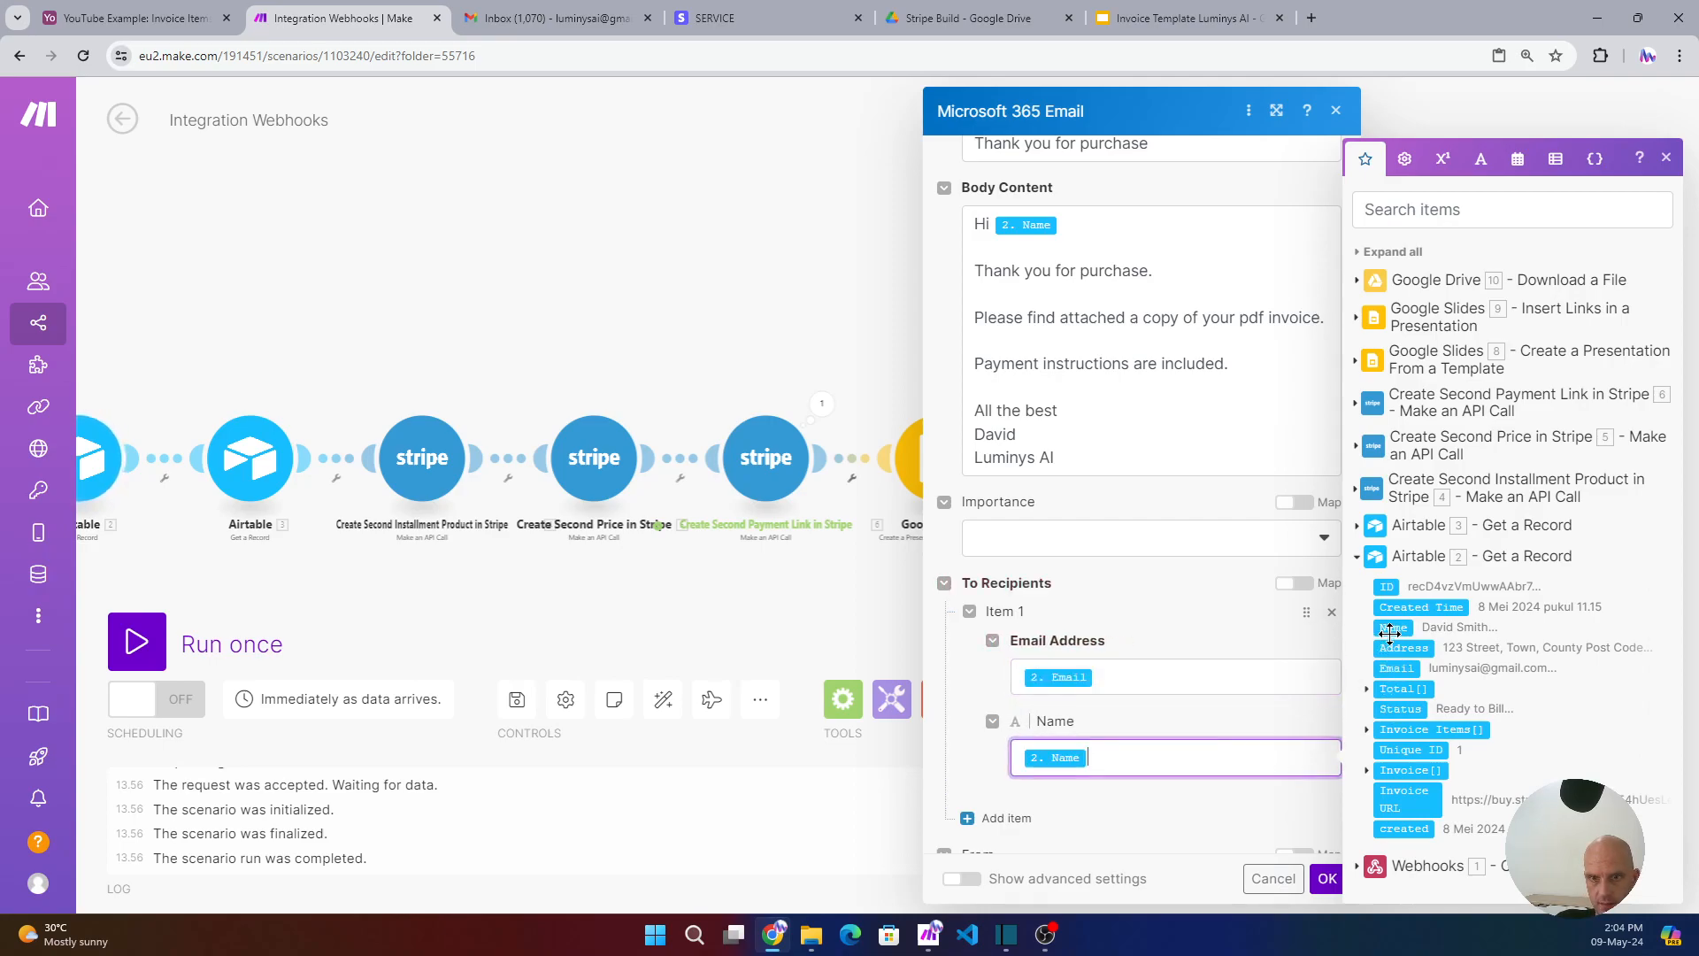
- Attach the Google Drive - Download a File output and close the email settings
scroll(1192, 647, down, 3)
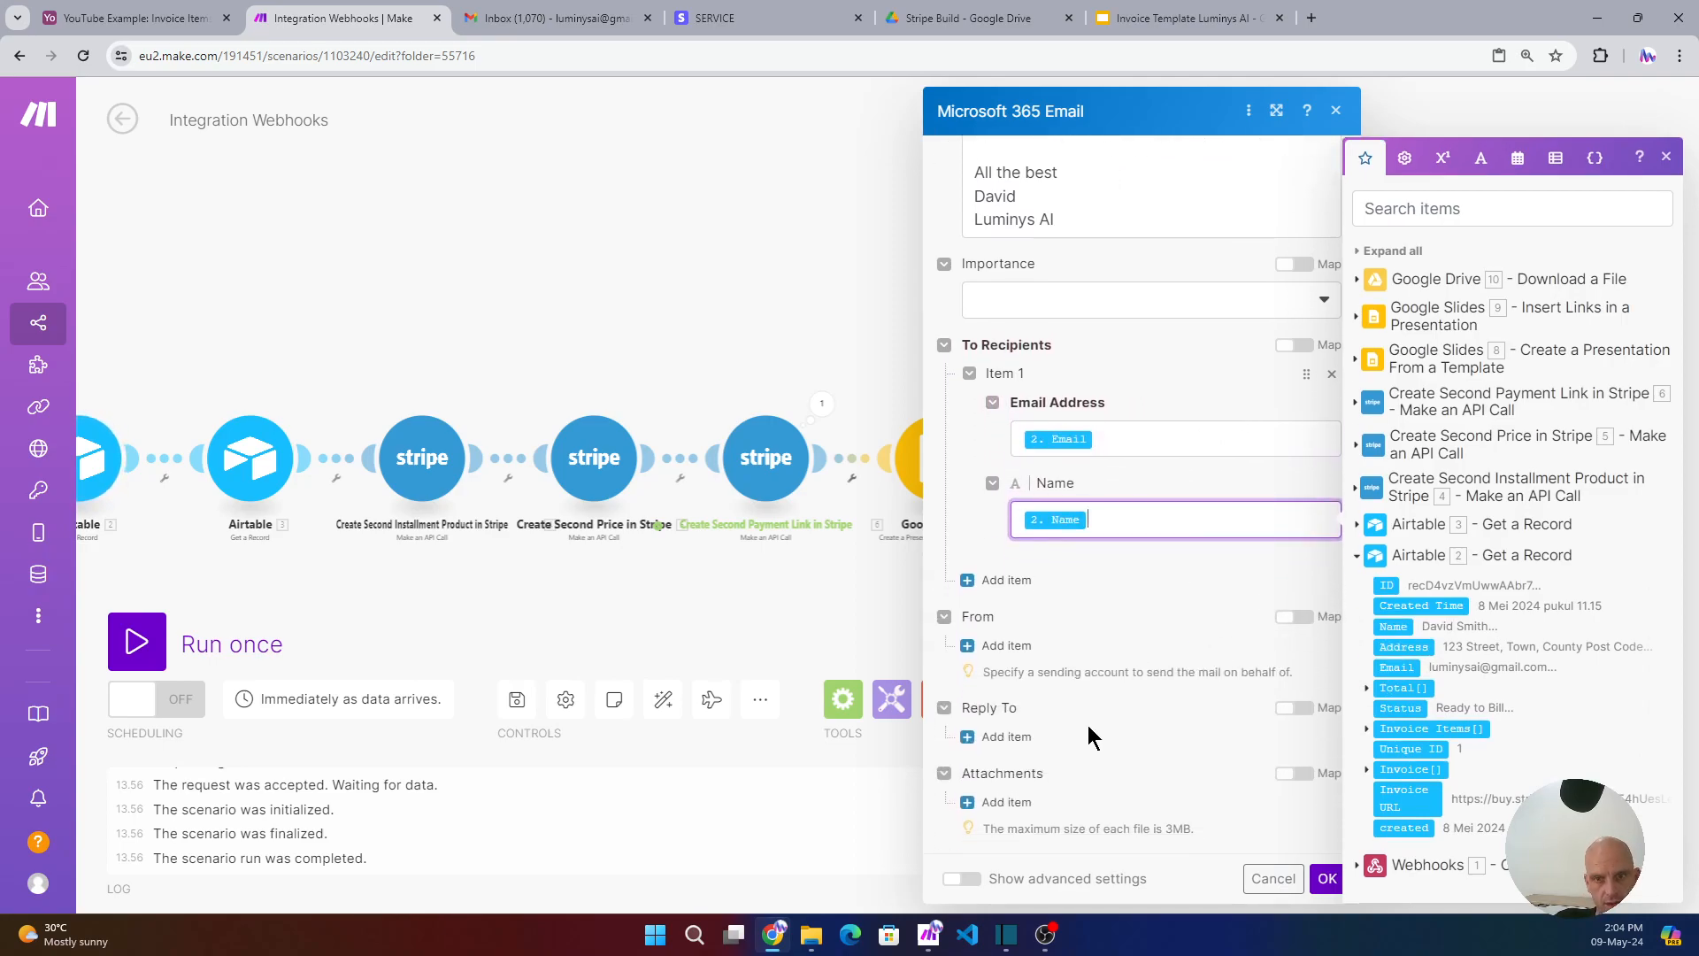
click(978, 800)
scroll(1124, 775, down, 2)
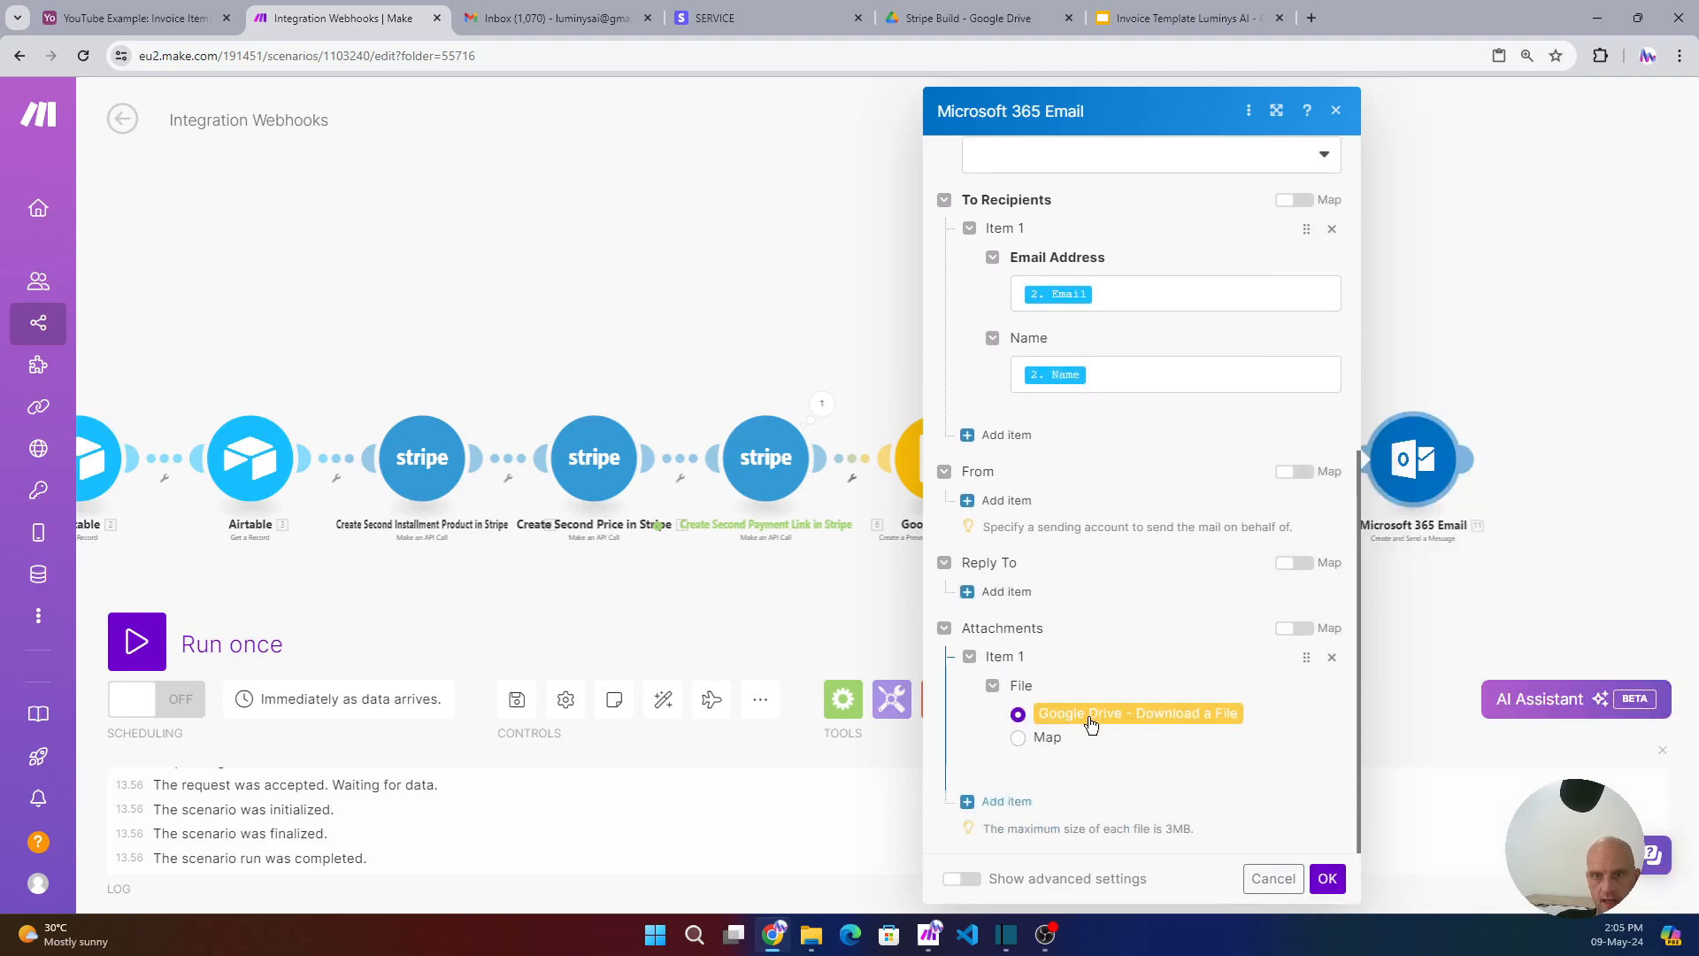
click(1327, 878)
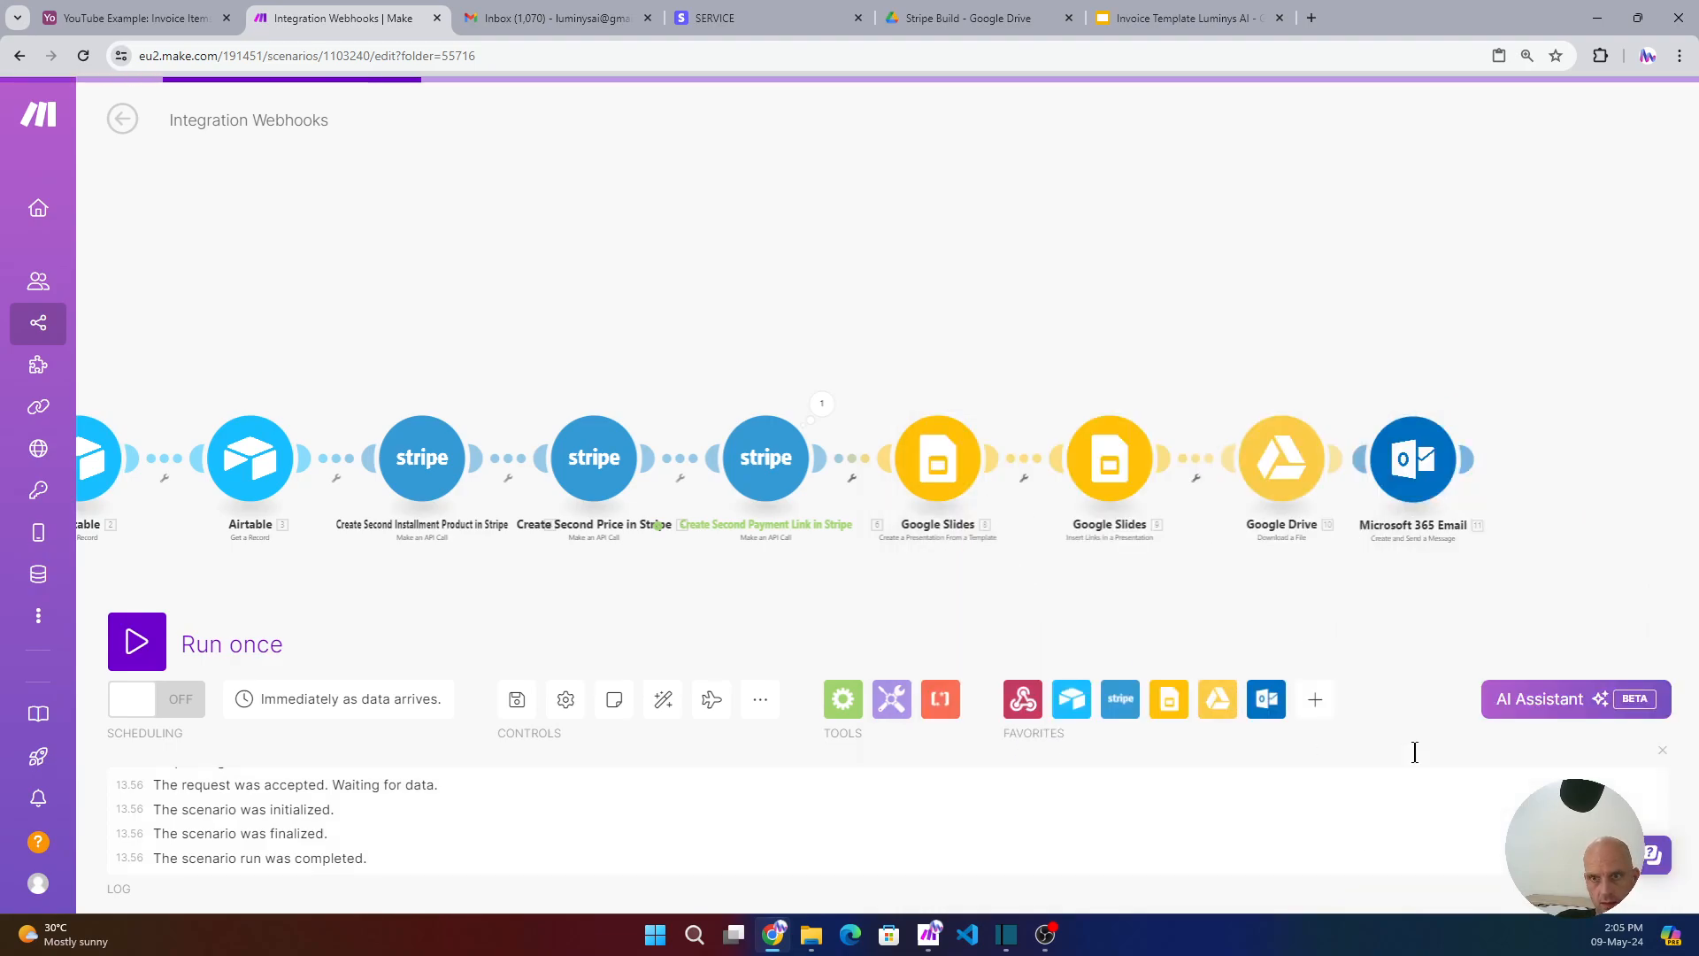
- Add an Airtable 'Update a Record' step at the end using base YouTube Example, table Customer
click(1071, 700)
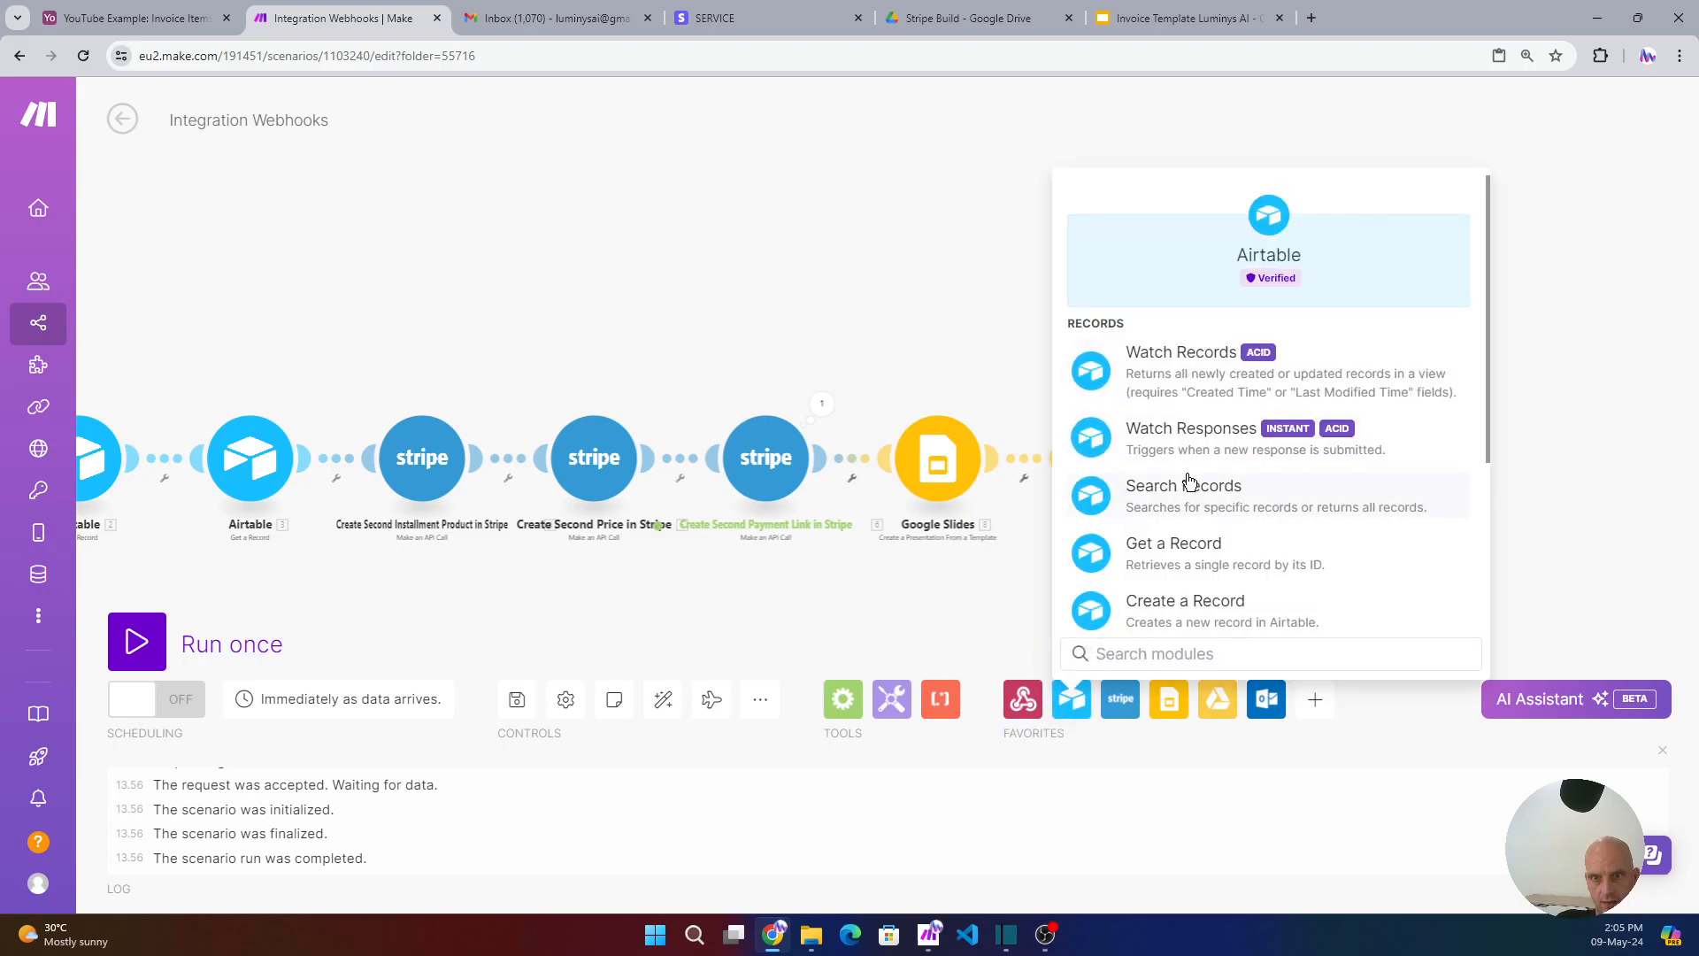
scroll(1187, 495, down, 2)
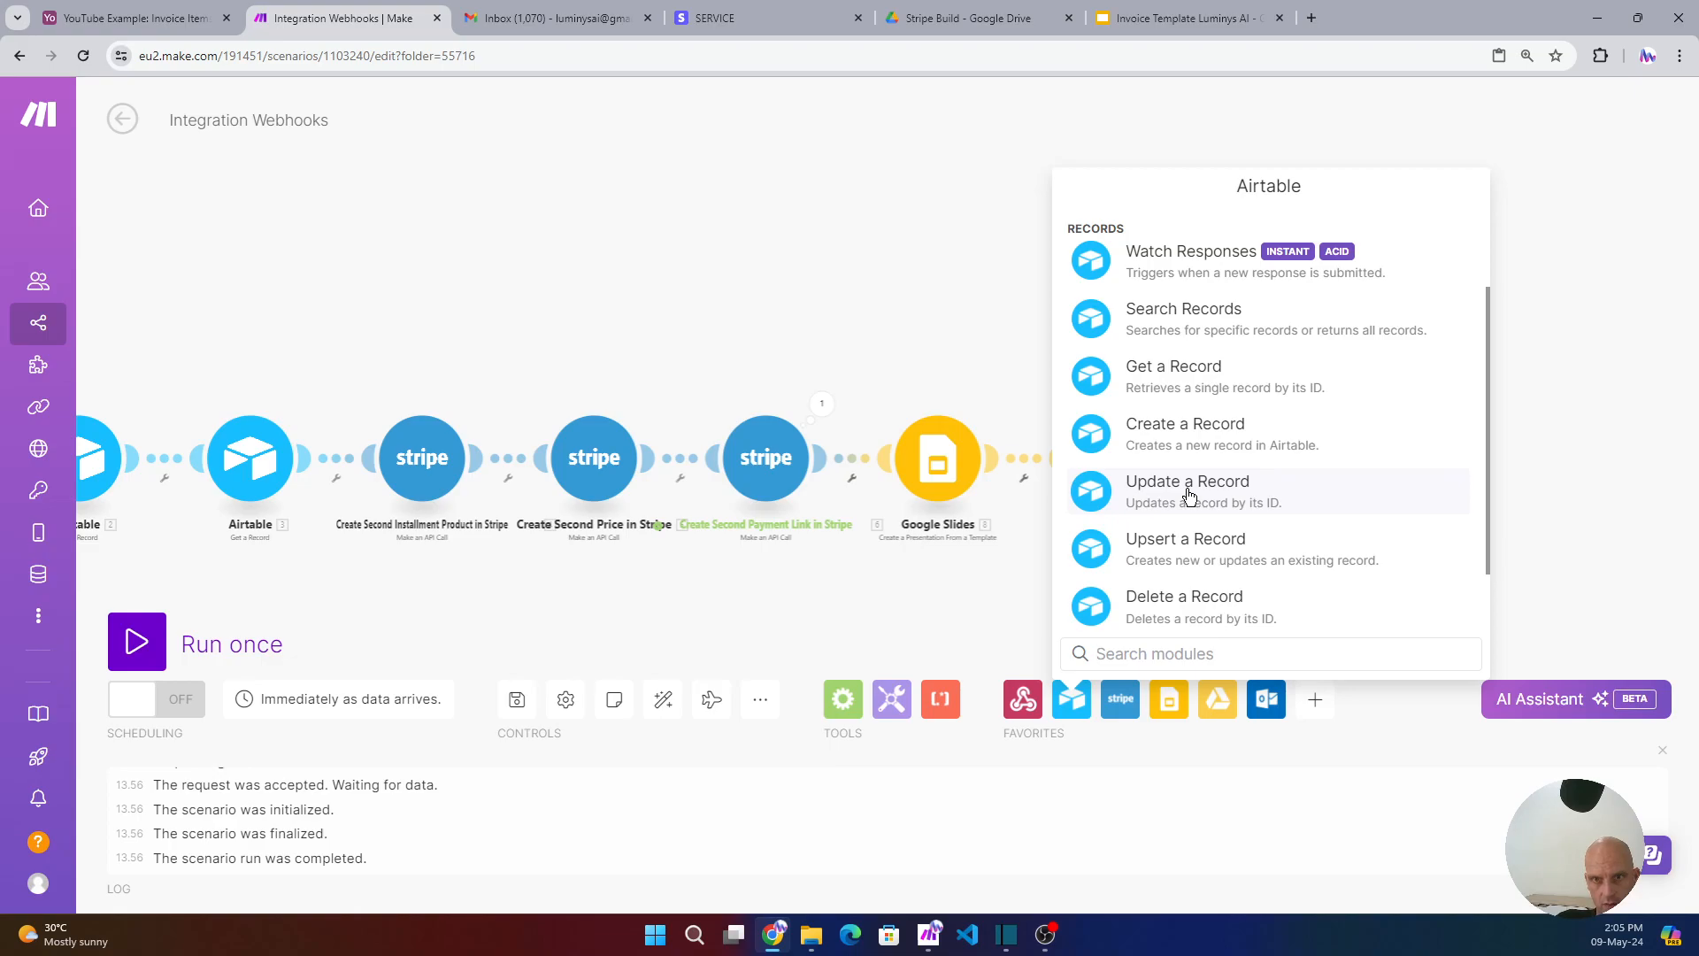
click(1189, 496)
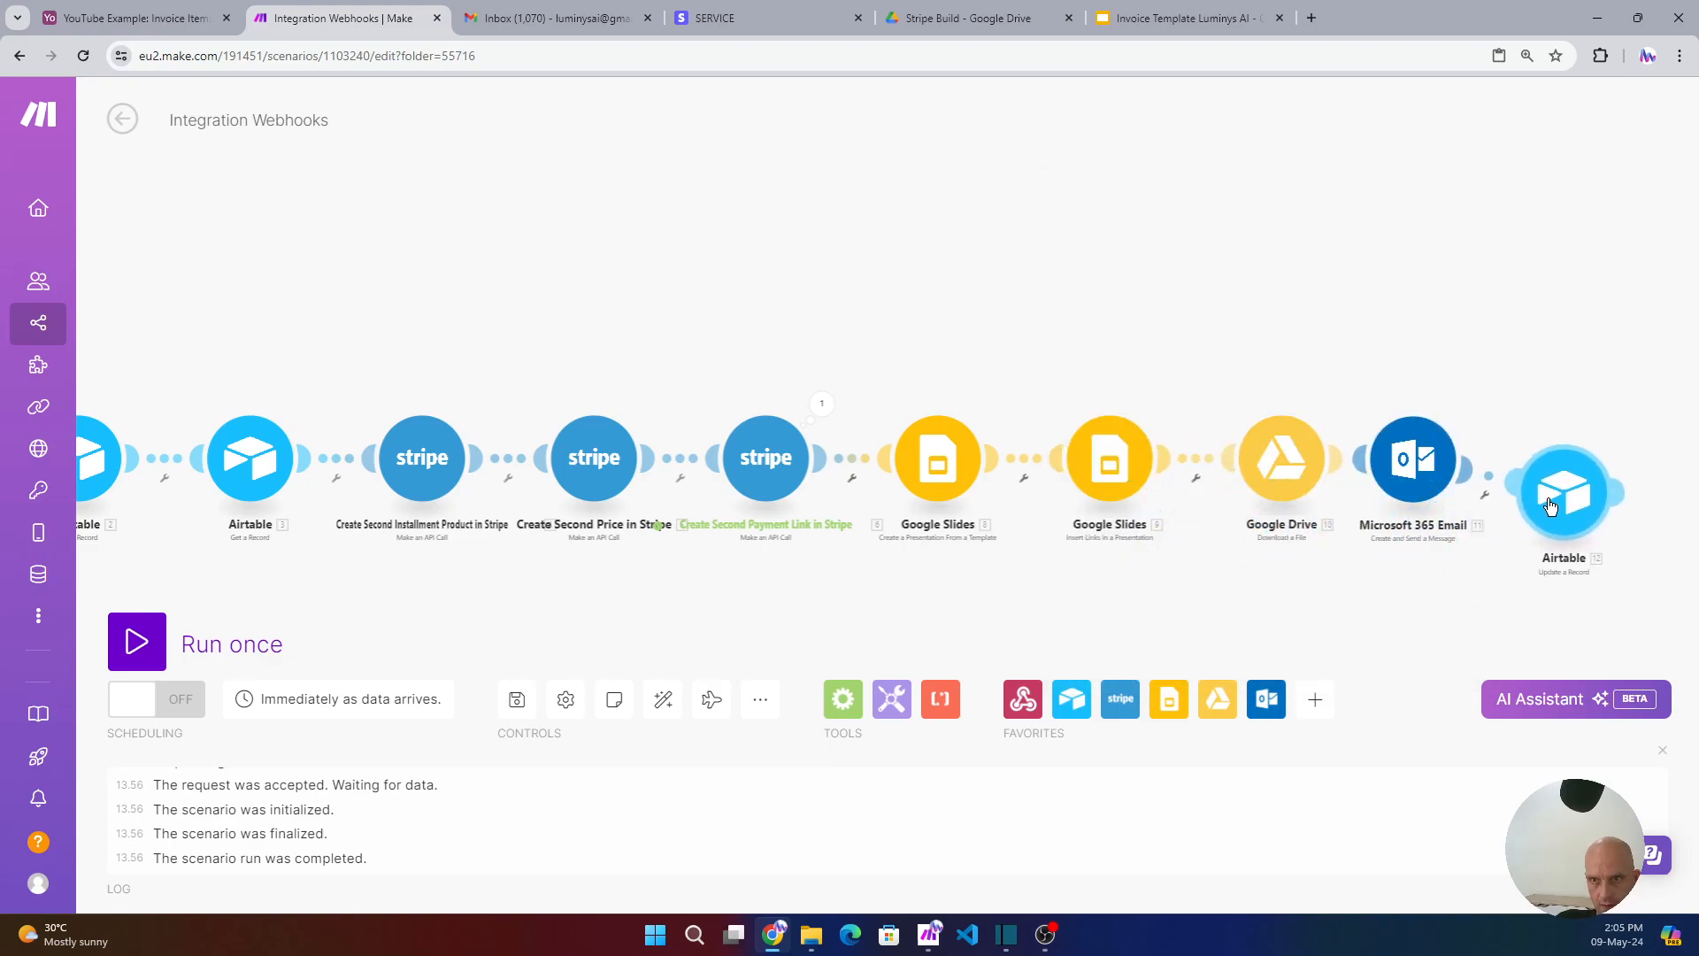
click(1551, 505)
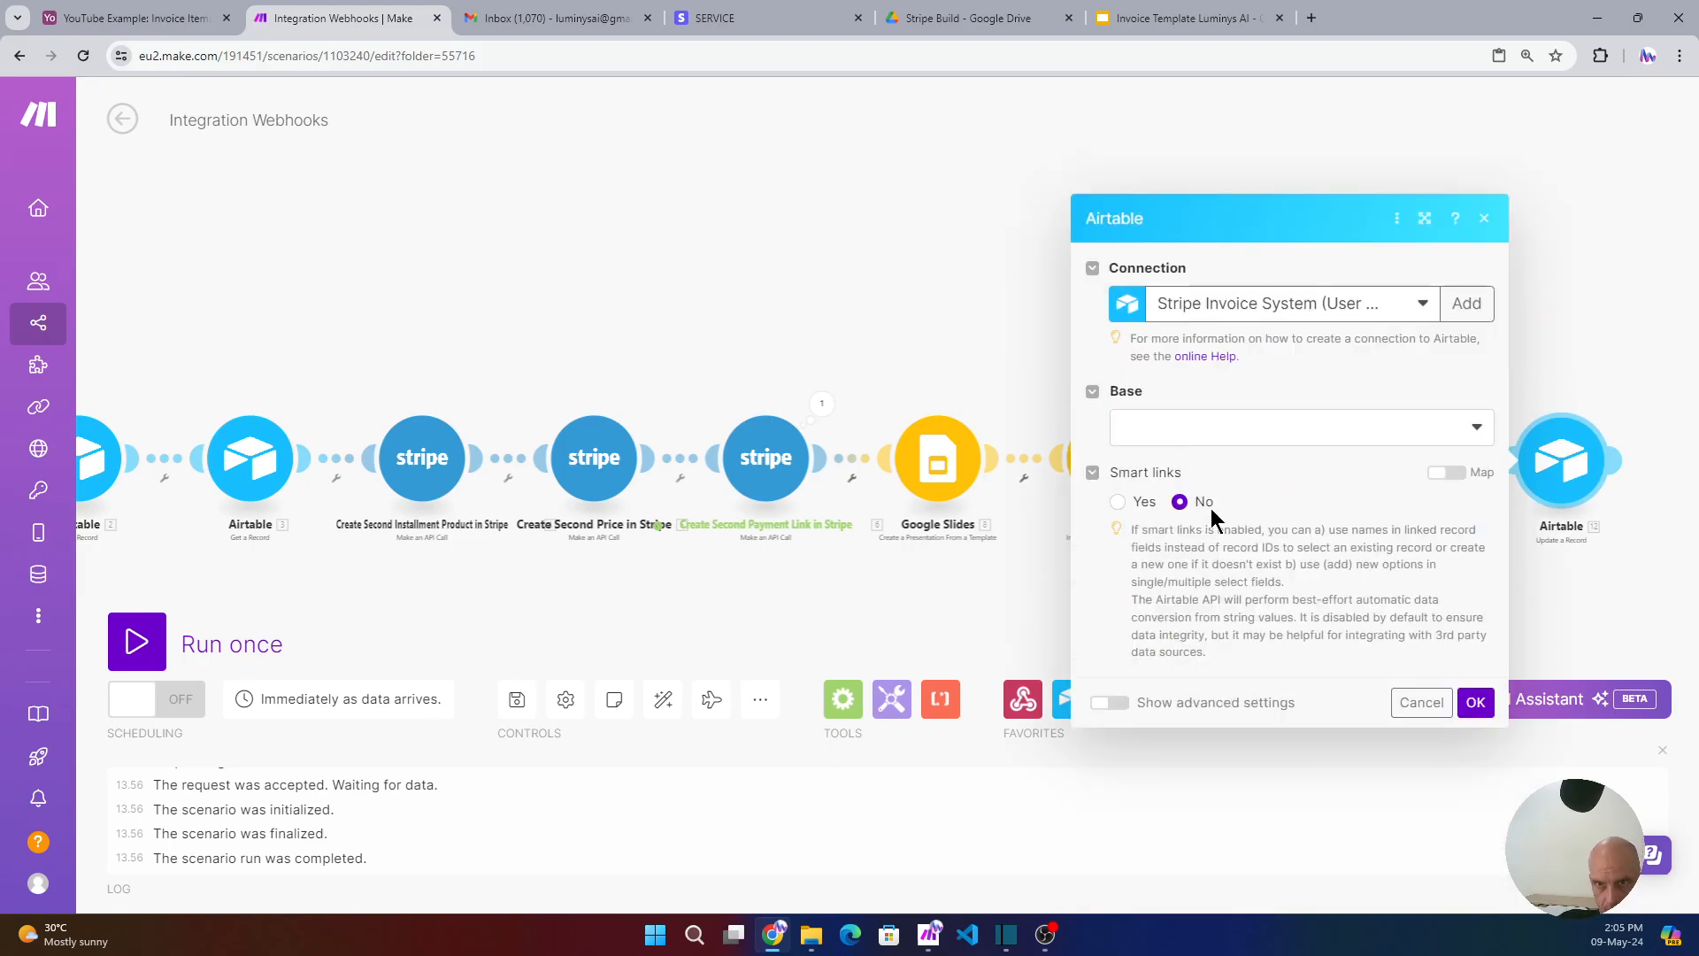
click(1214, 429)
click(1211, 460)
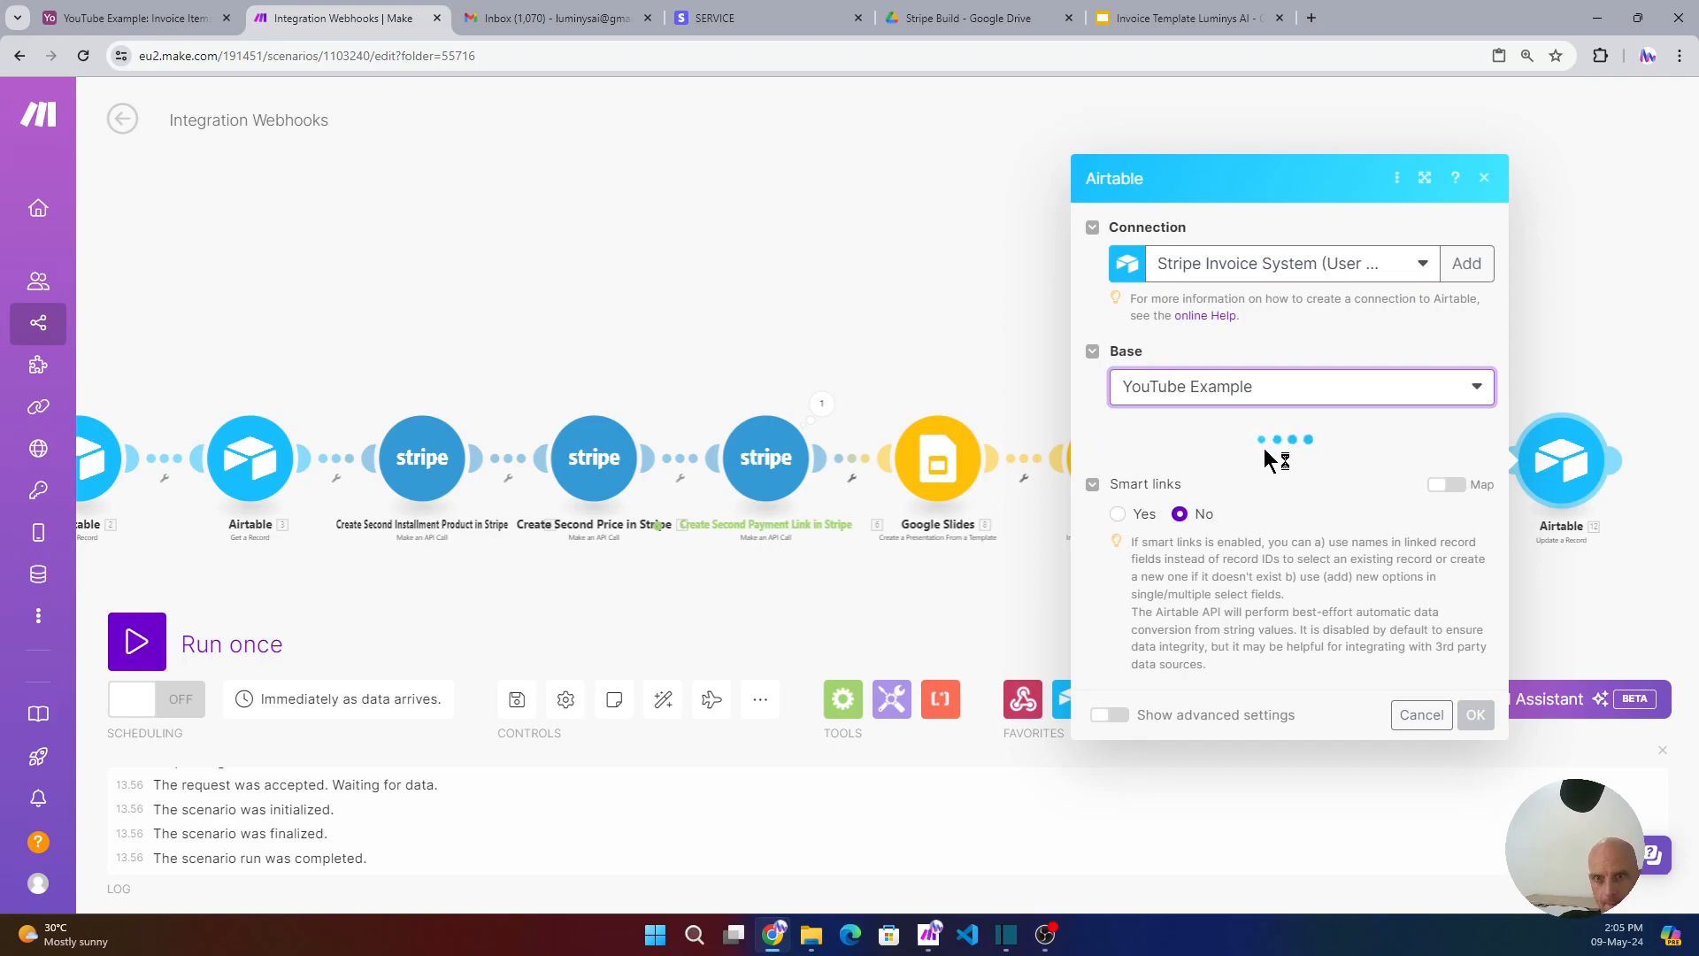
click(1223, 465)
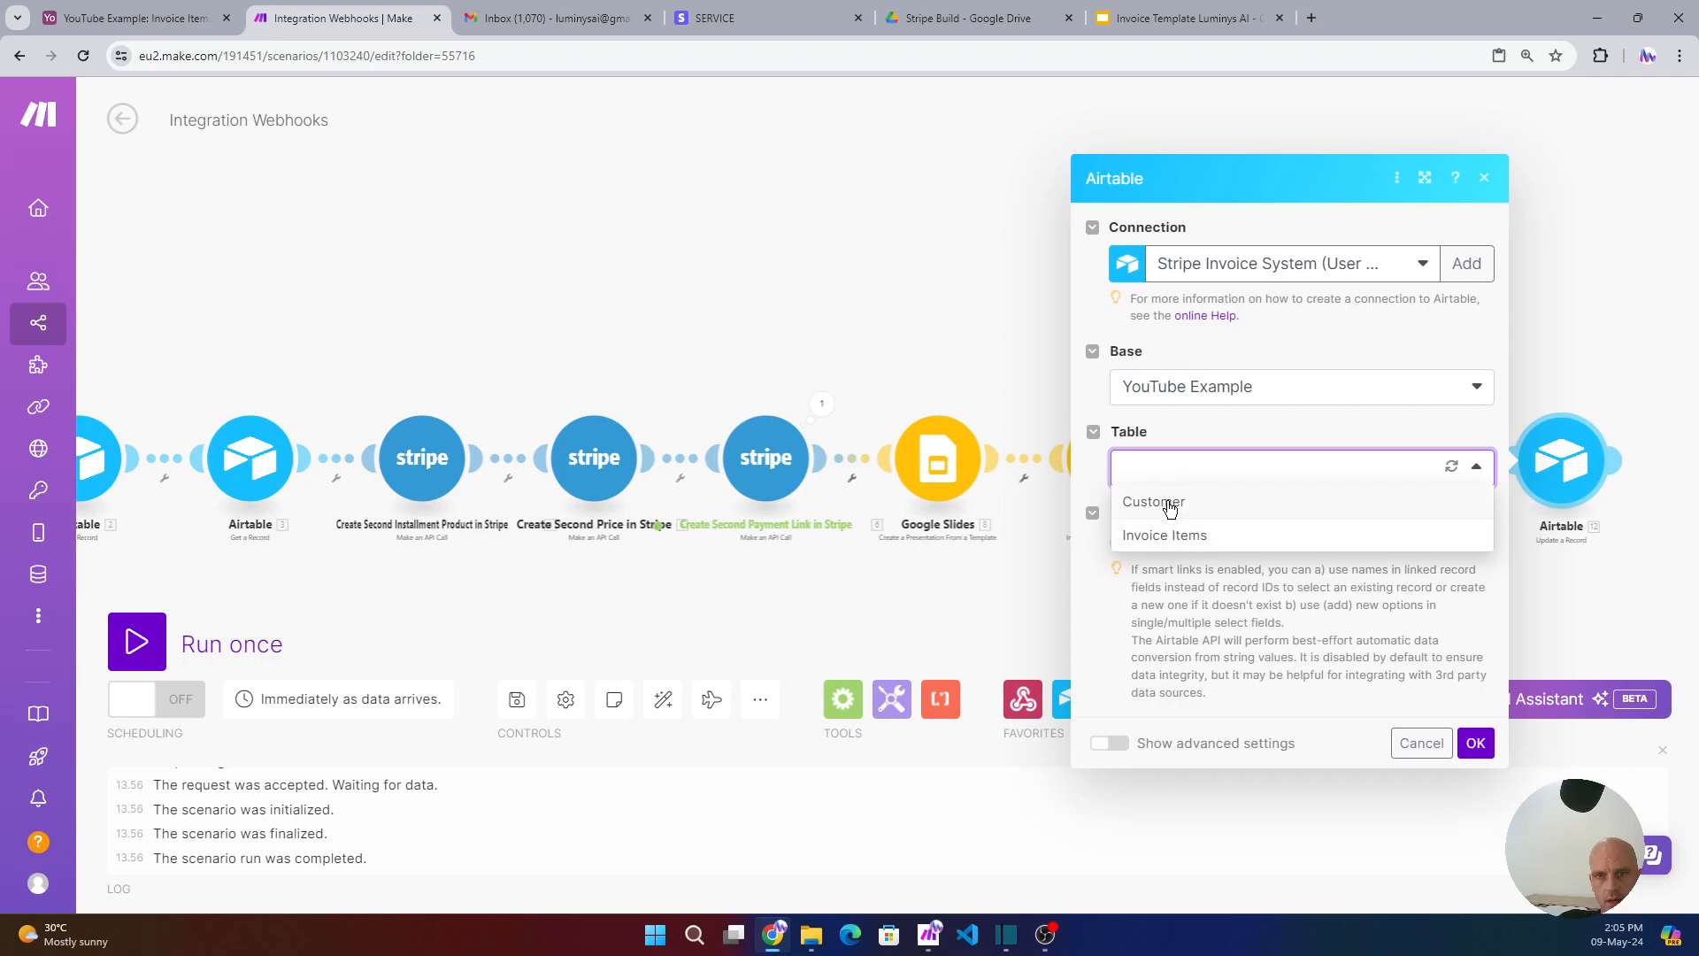
click(1177, 504)
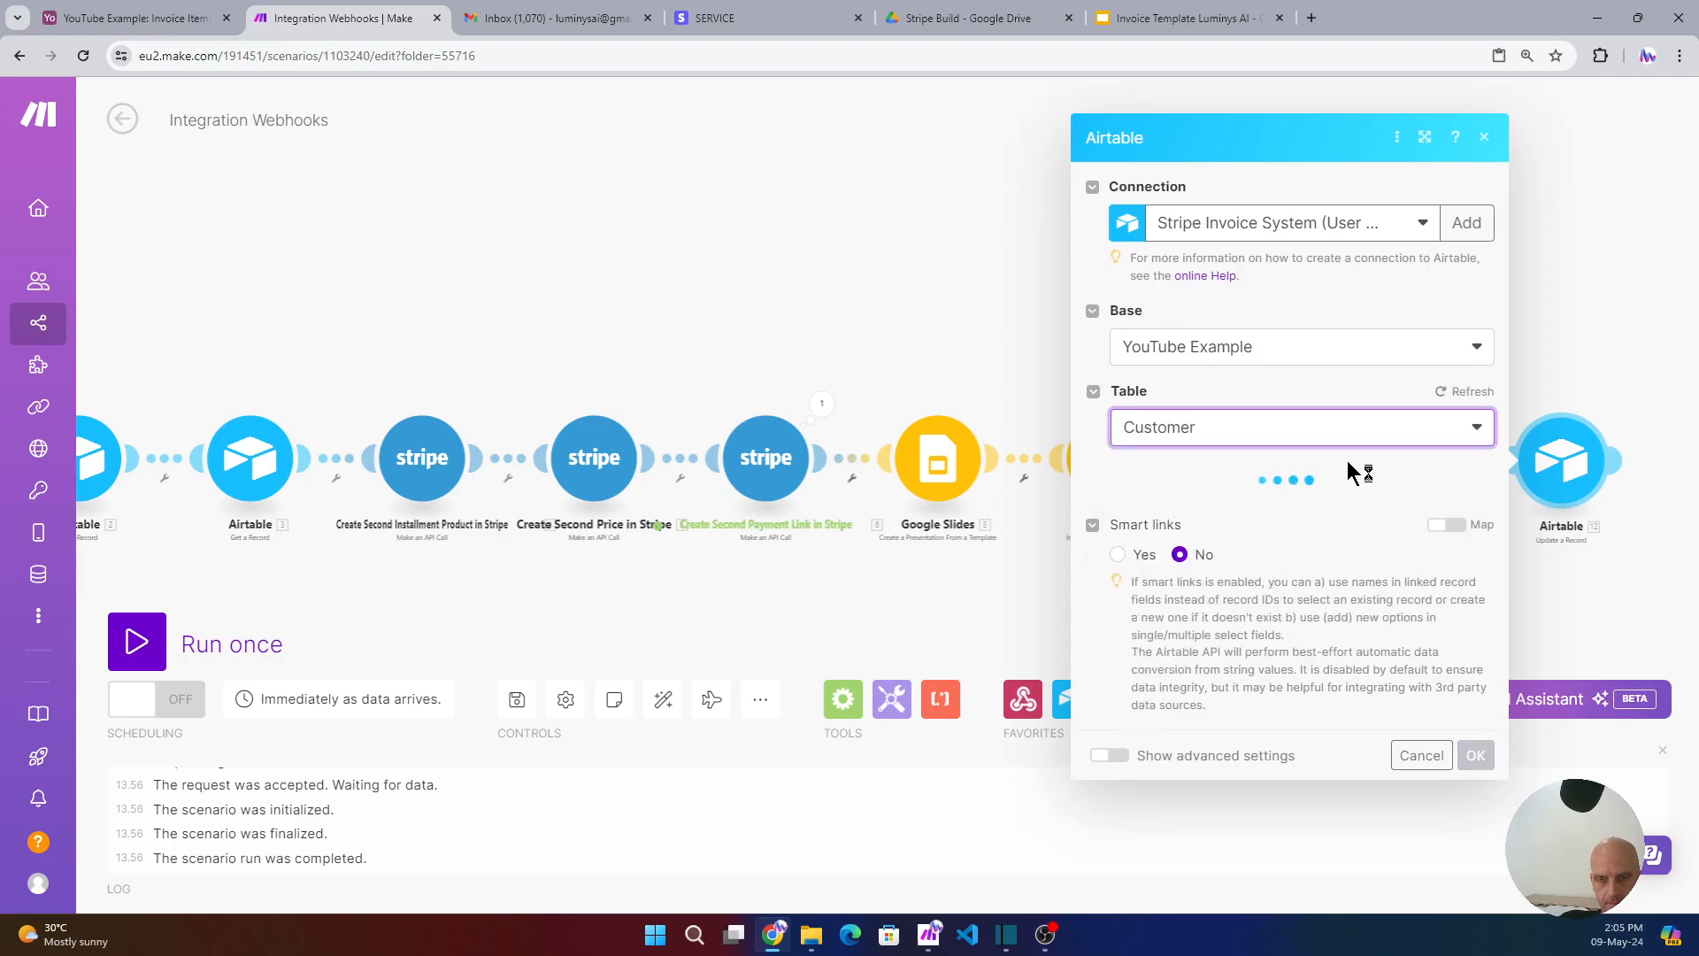
- Map the webhook's recordID into Record ID
click(1157, 498)
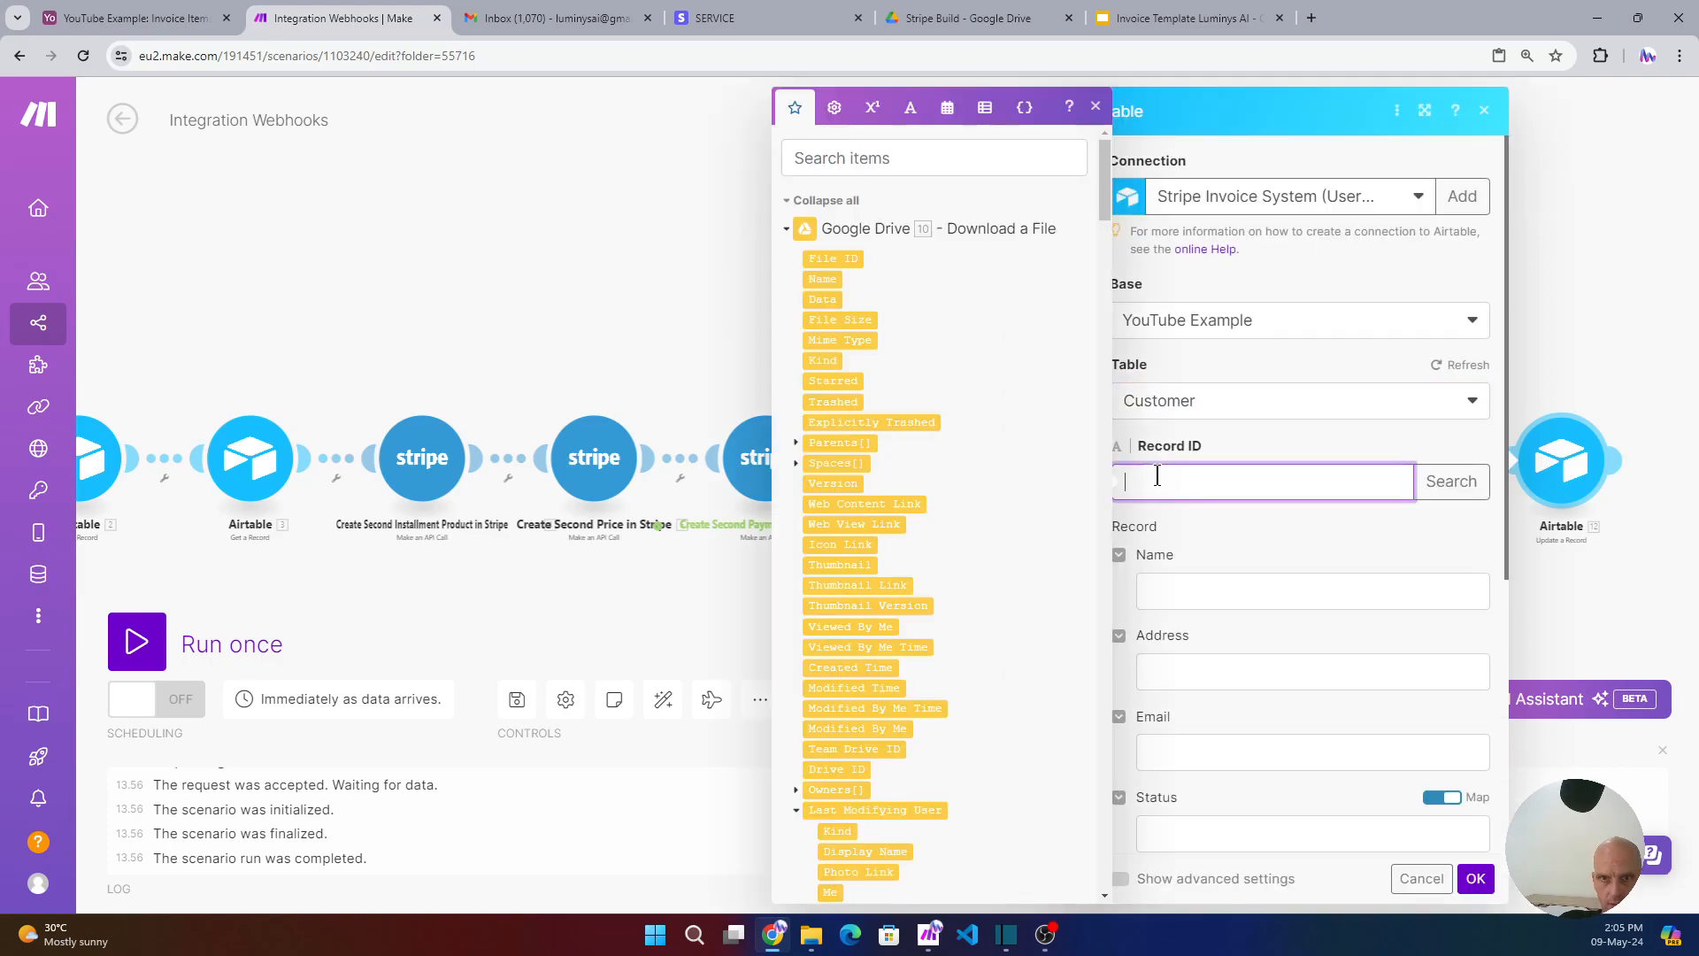
click(787, 202)
click(804, 695)
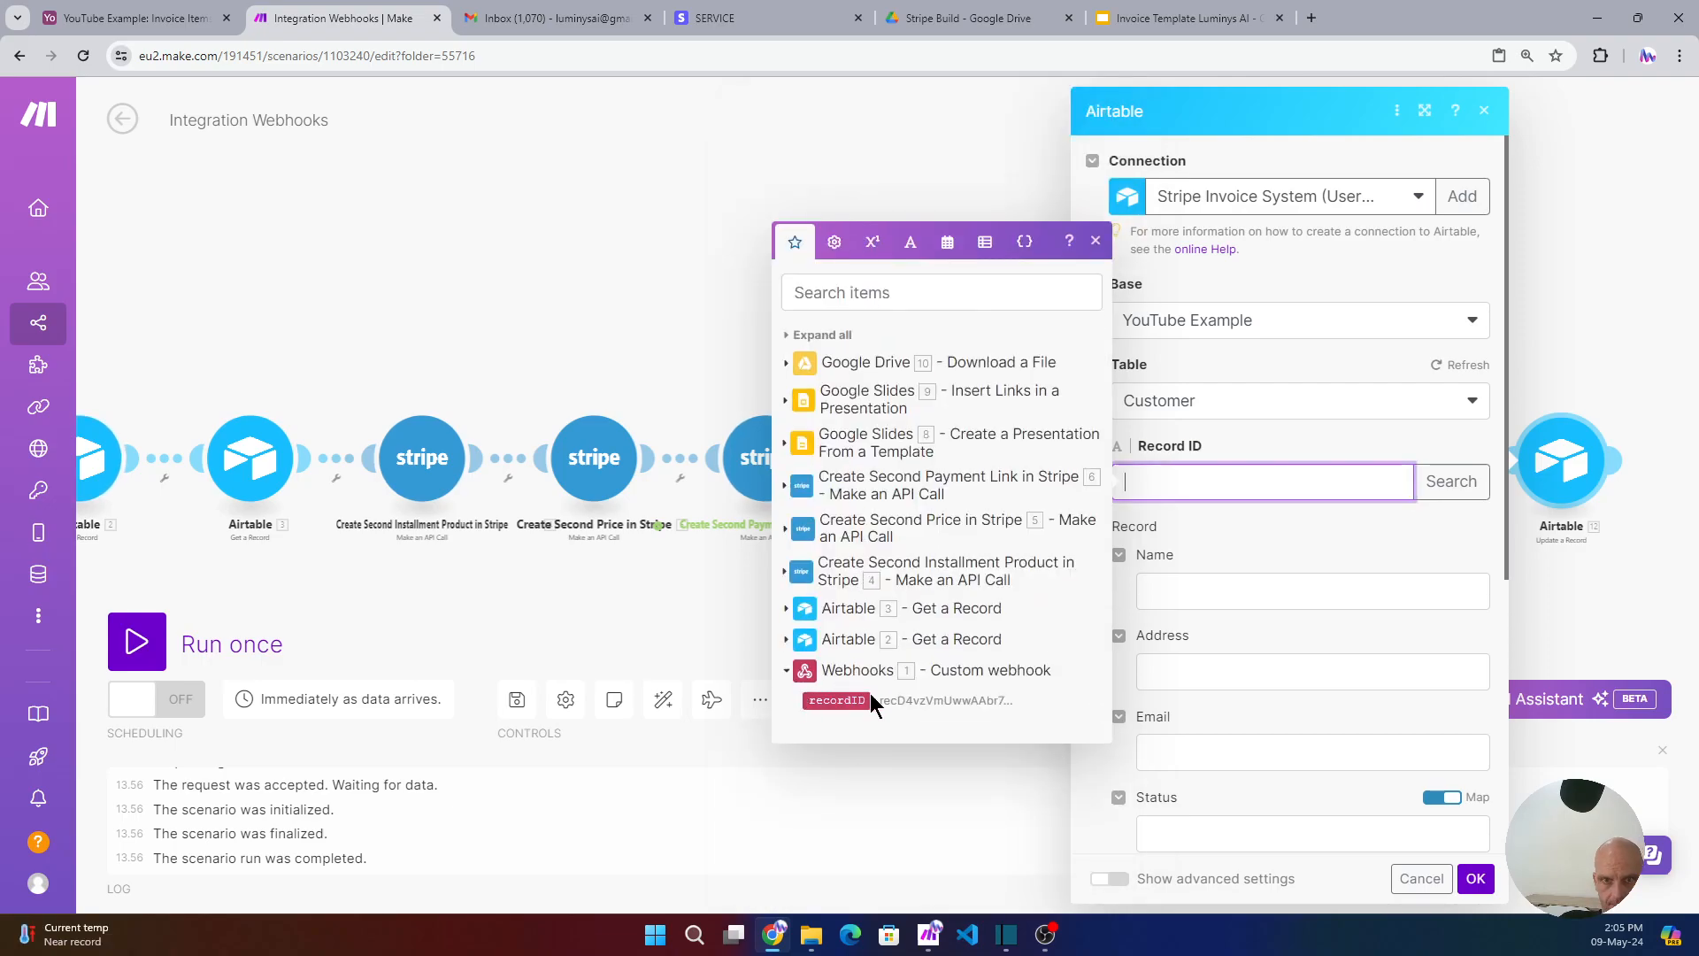
click(822, 699)
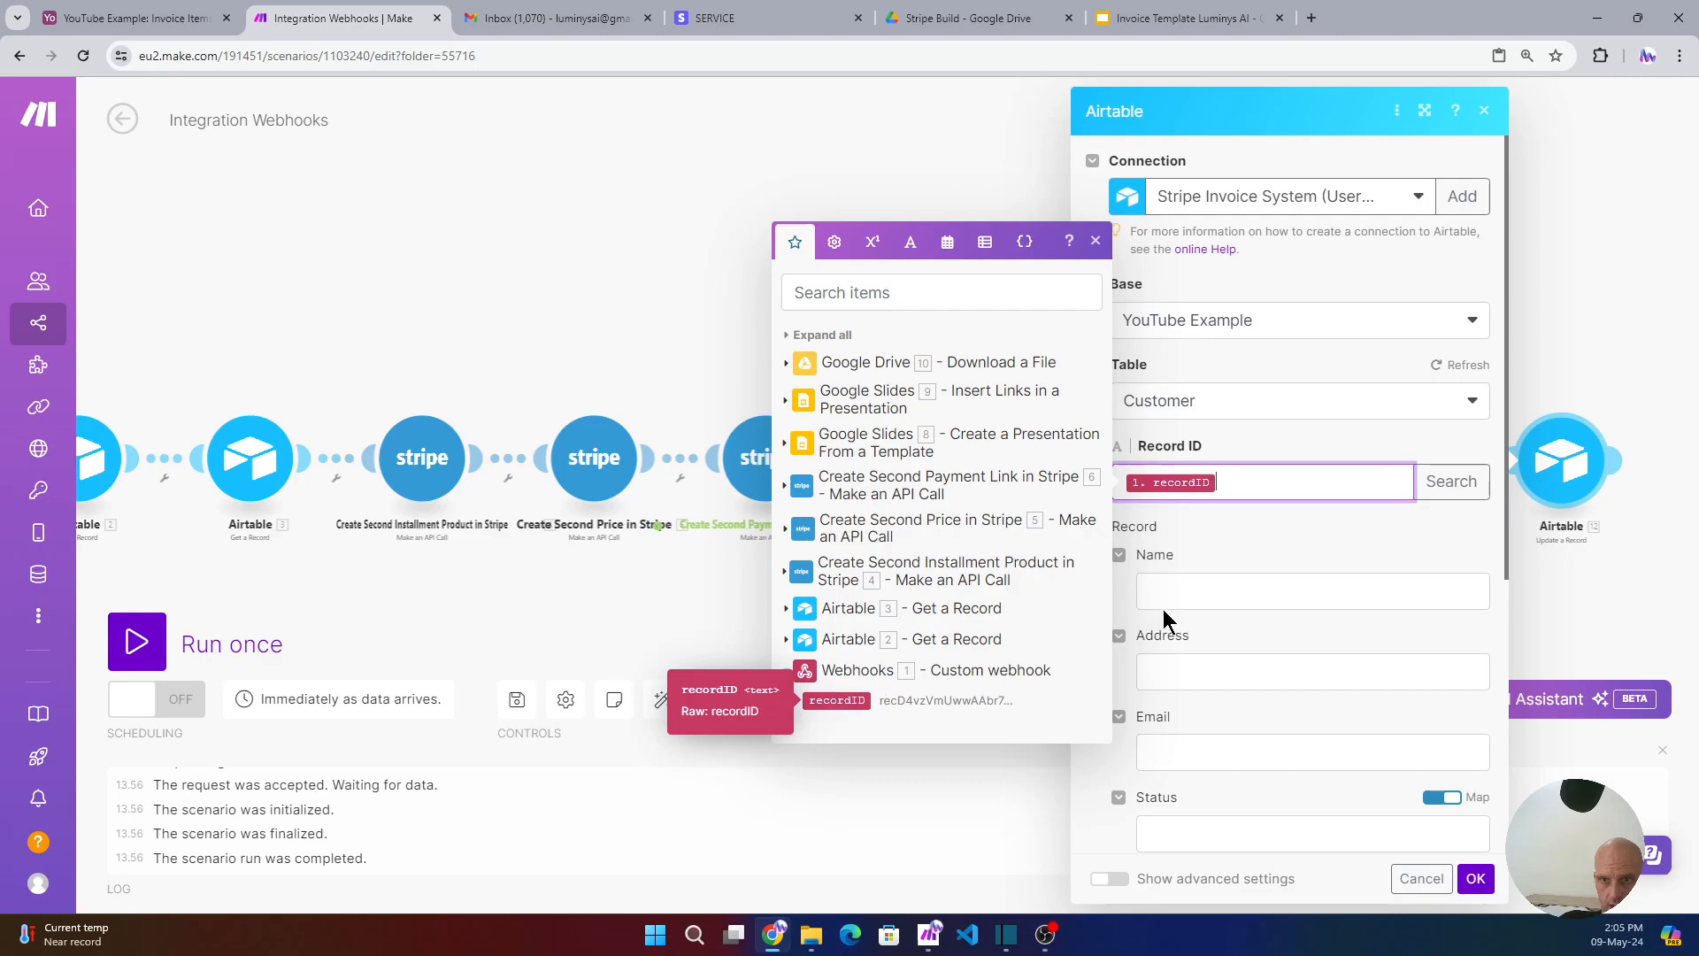
click(1294, 540)
scroll(1298, 538, down, 1)
scroll(1299, 538, down, 5)
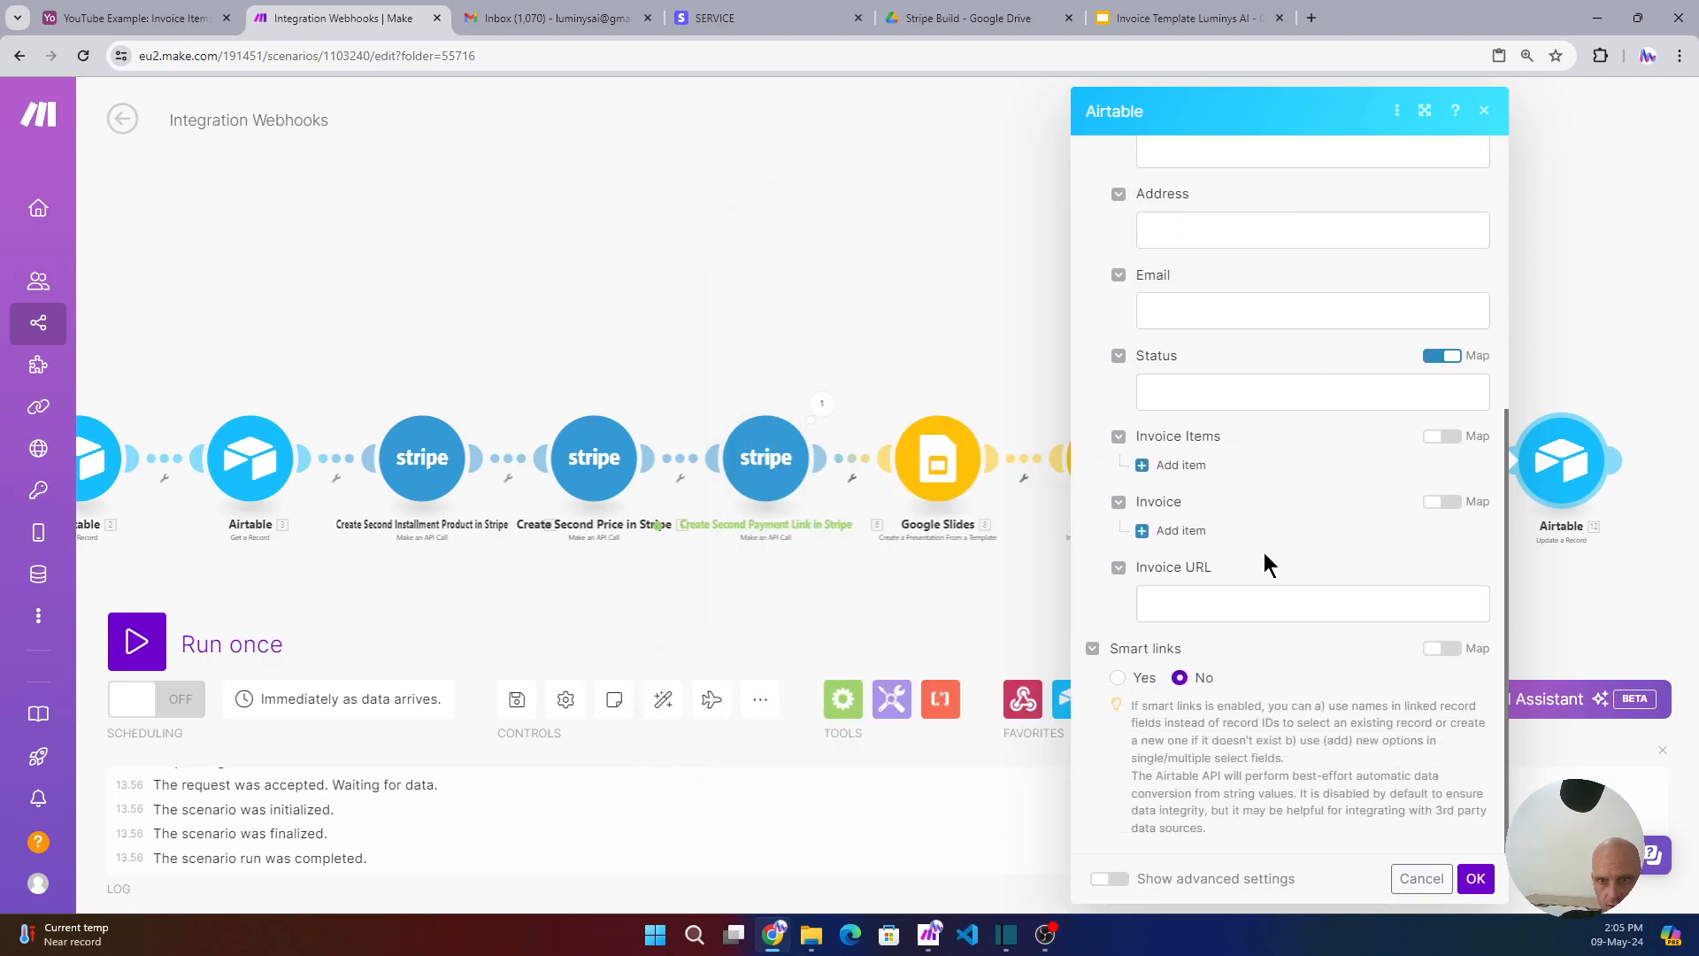
- Add an Invoice item with Export Links: application/pdf as File URL and the Drive Name as file name
click(1162, 535)
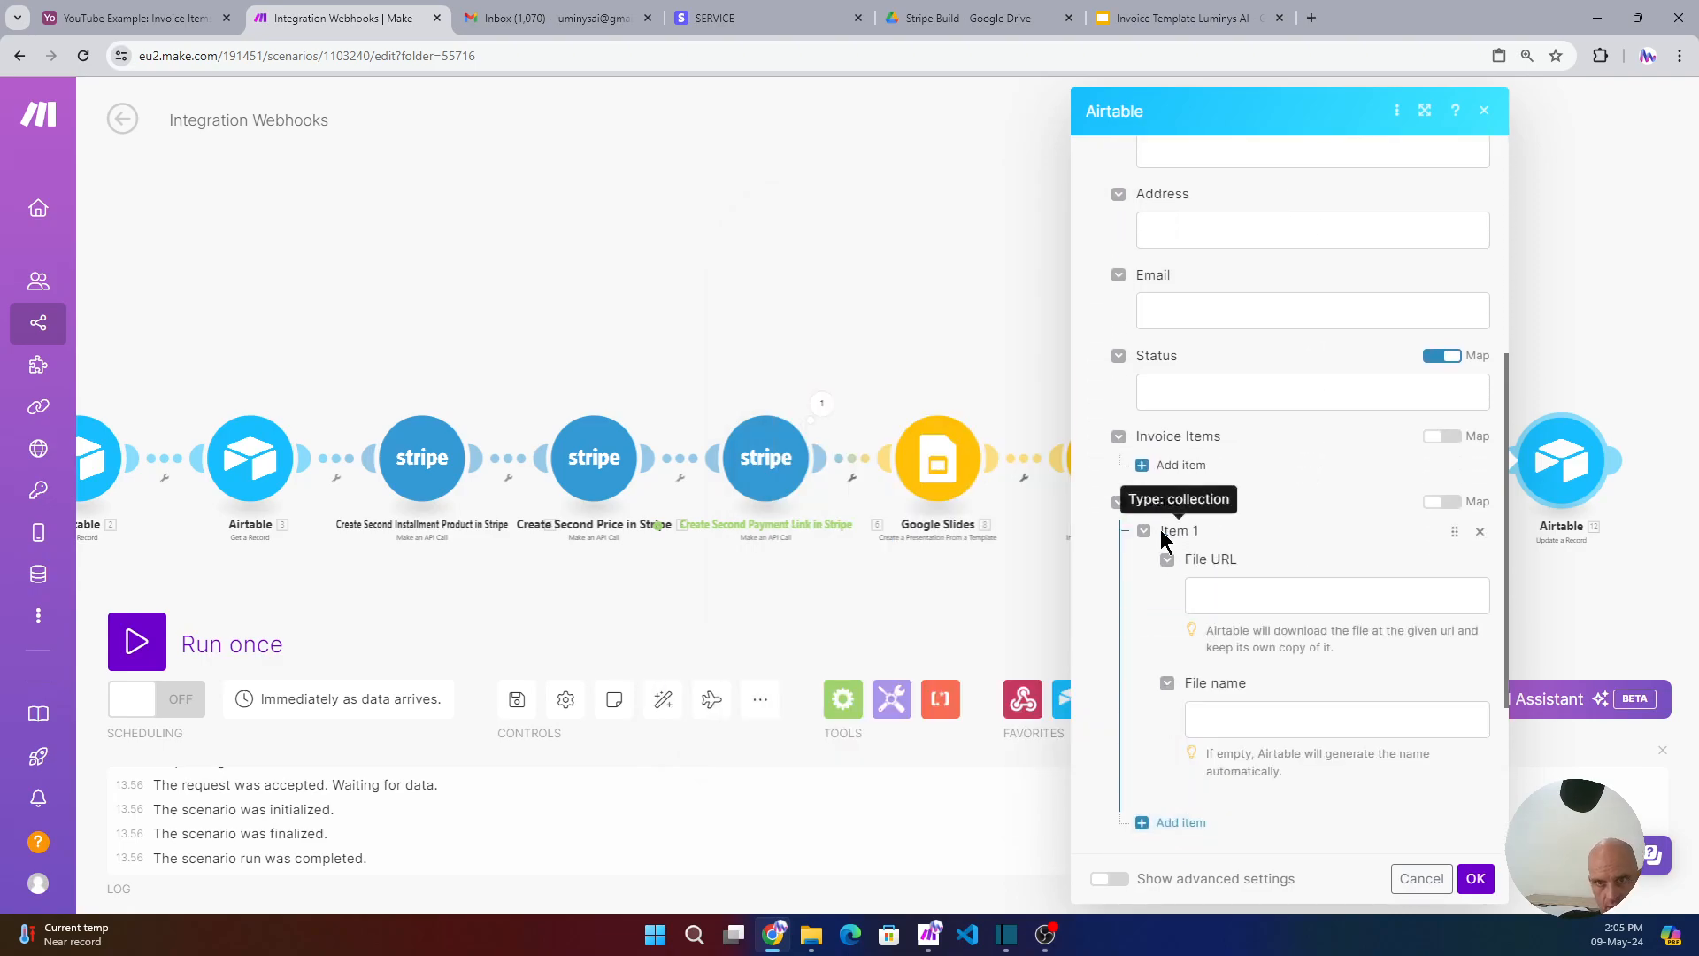
click(1235, 591)
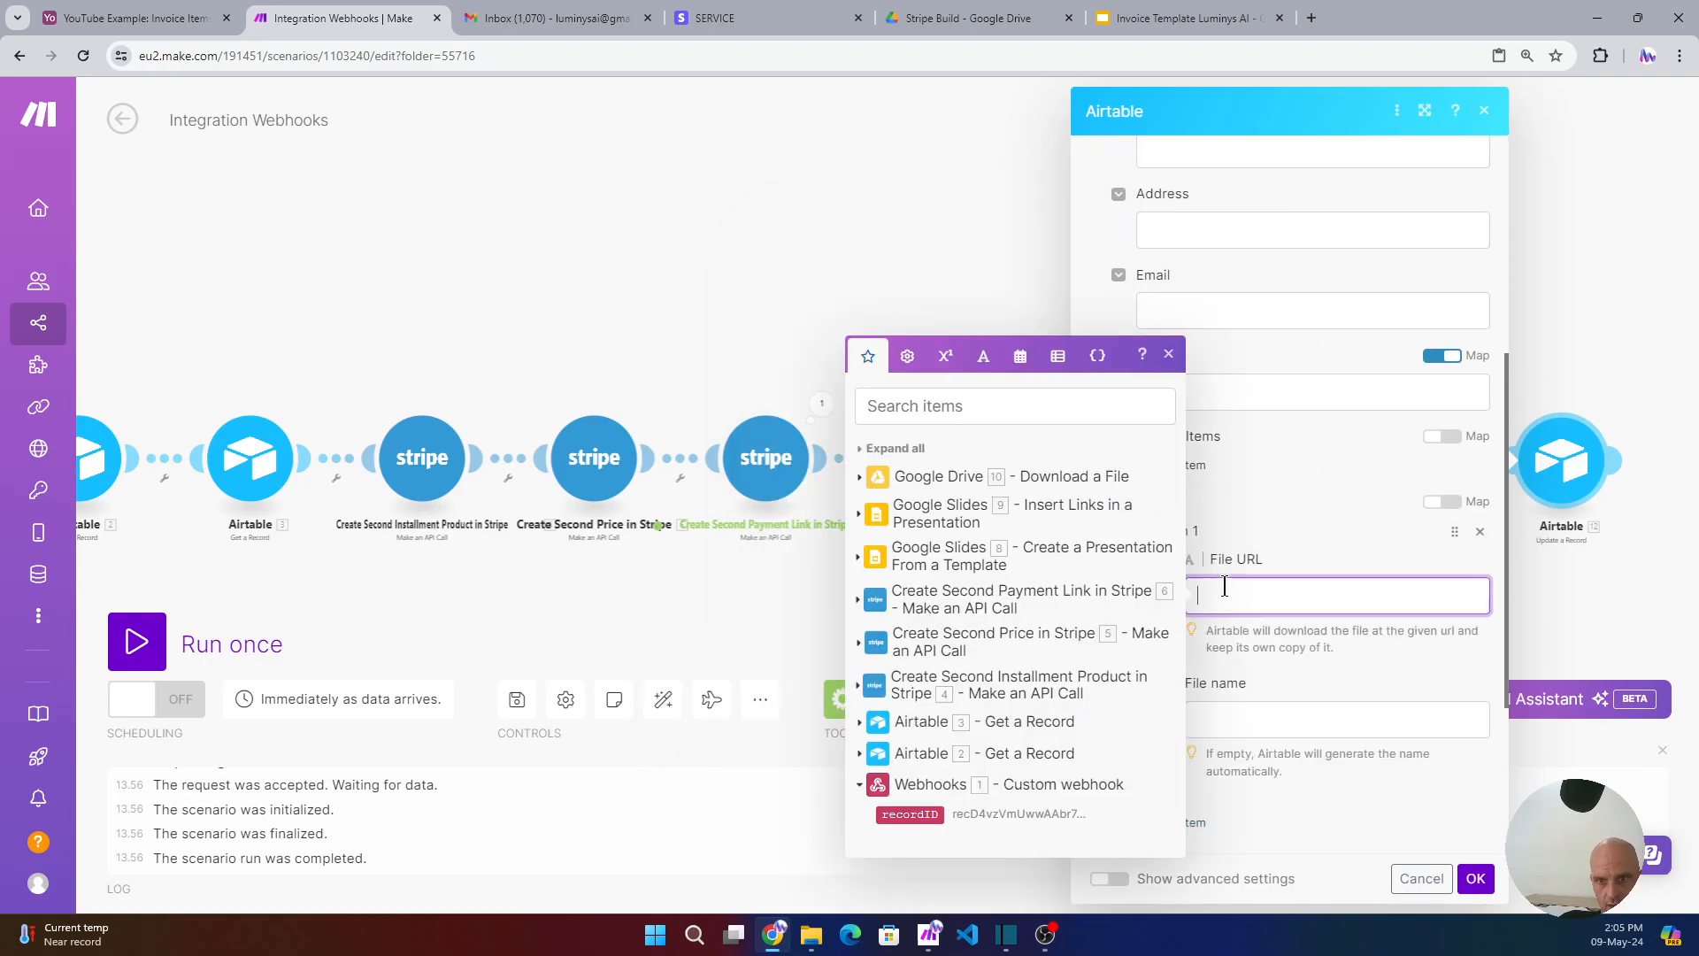
click(861, 477)
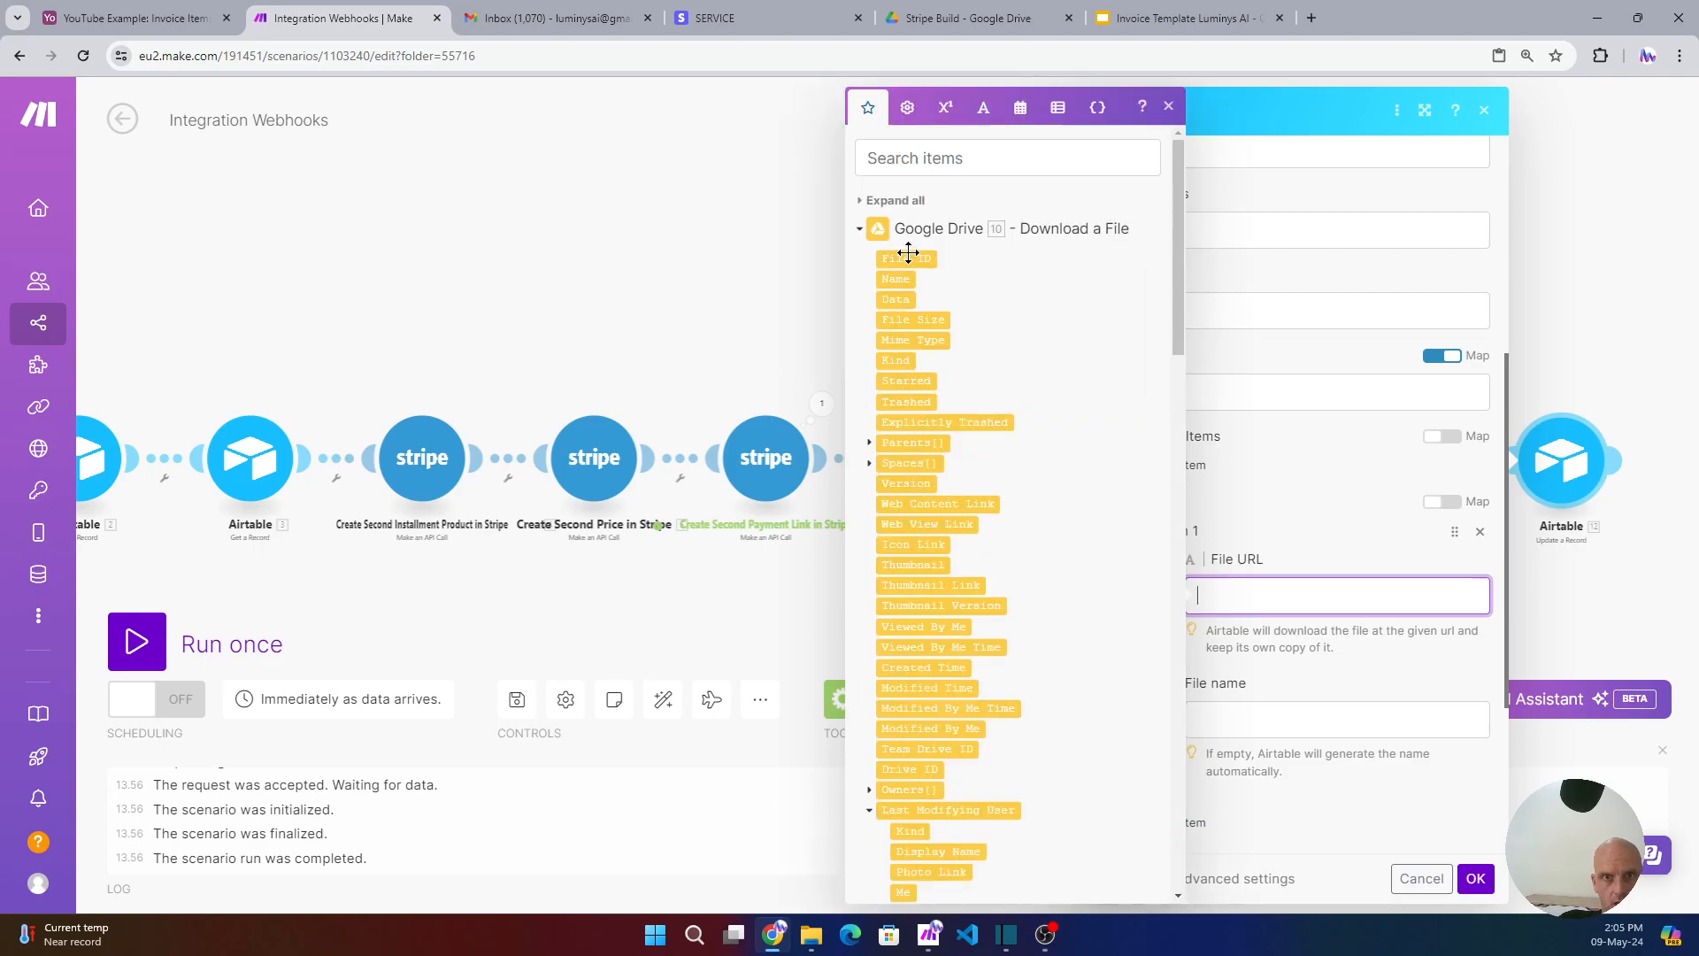
scroll(921, 319, down, 7)
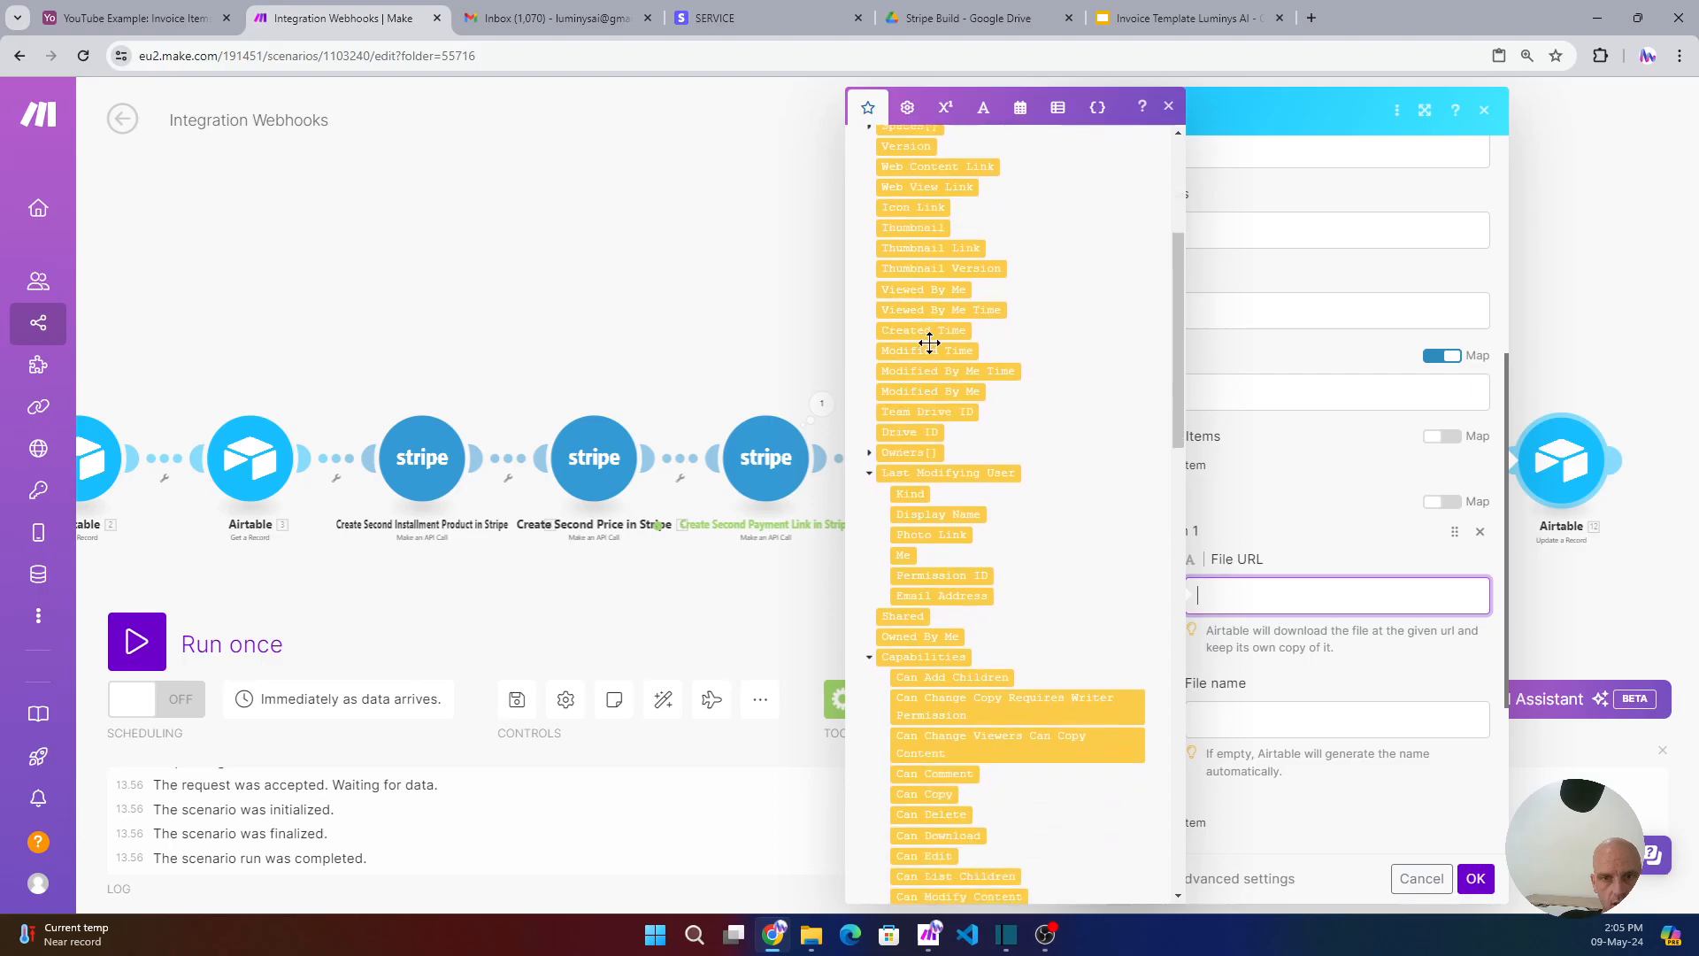
scroll(961, 451, down, 5)
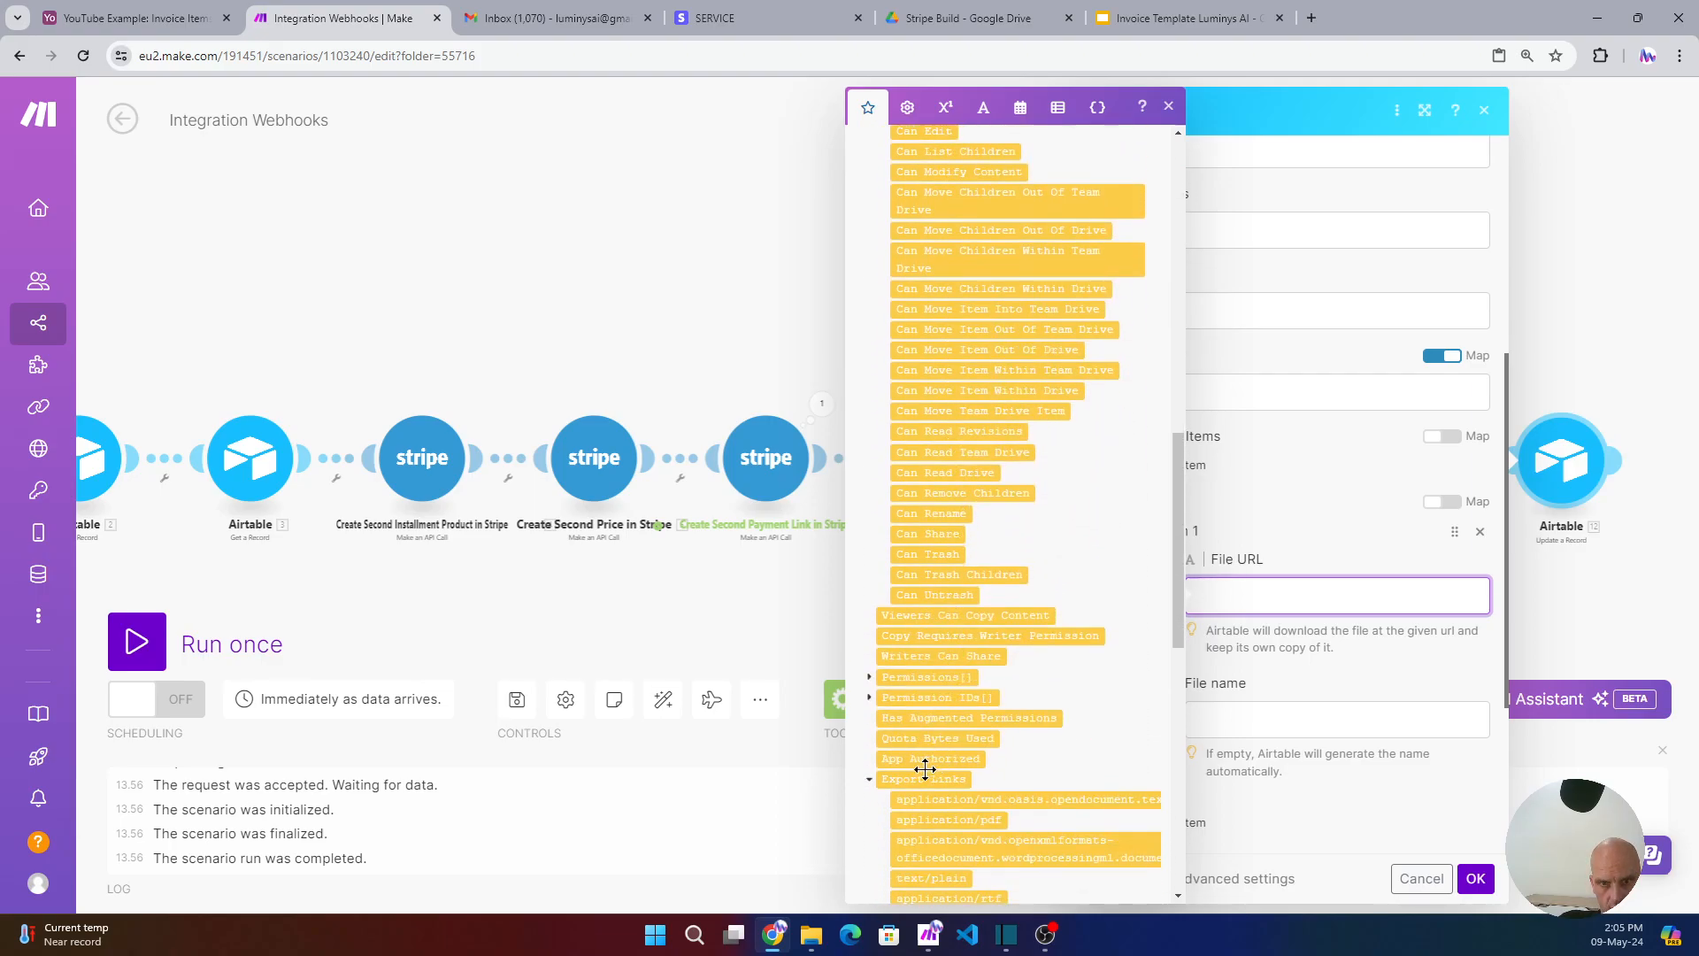
click(930, 818)
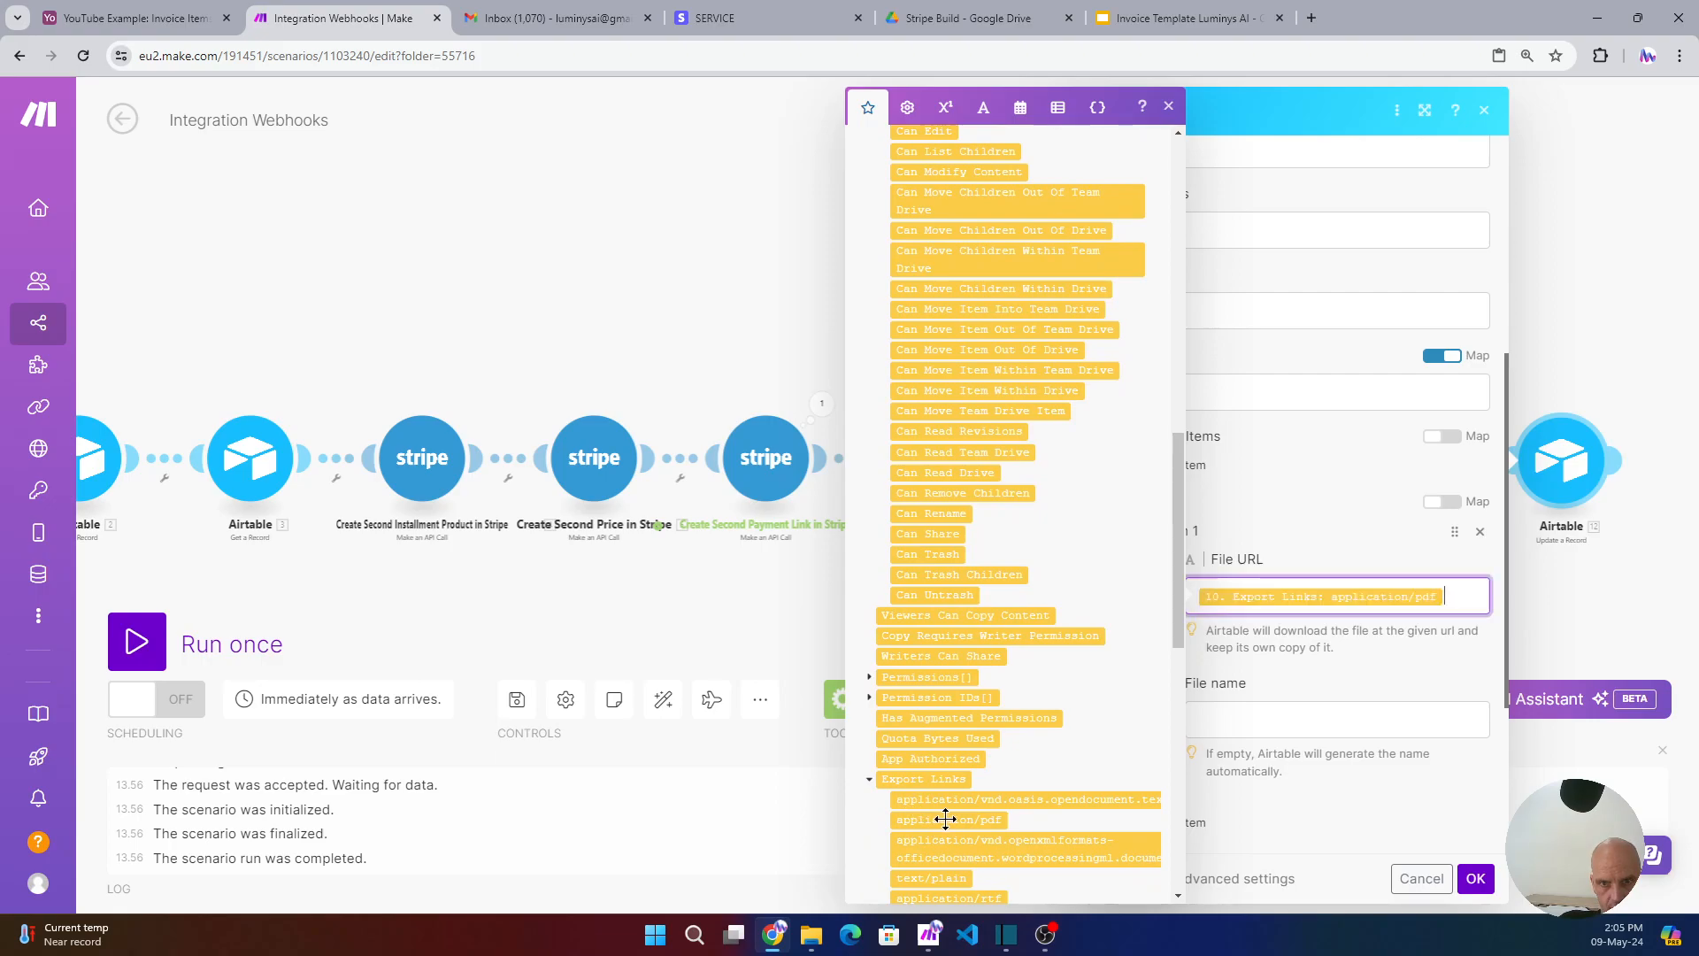
click(1224, 719)
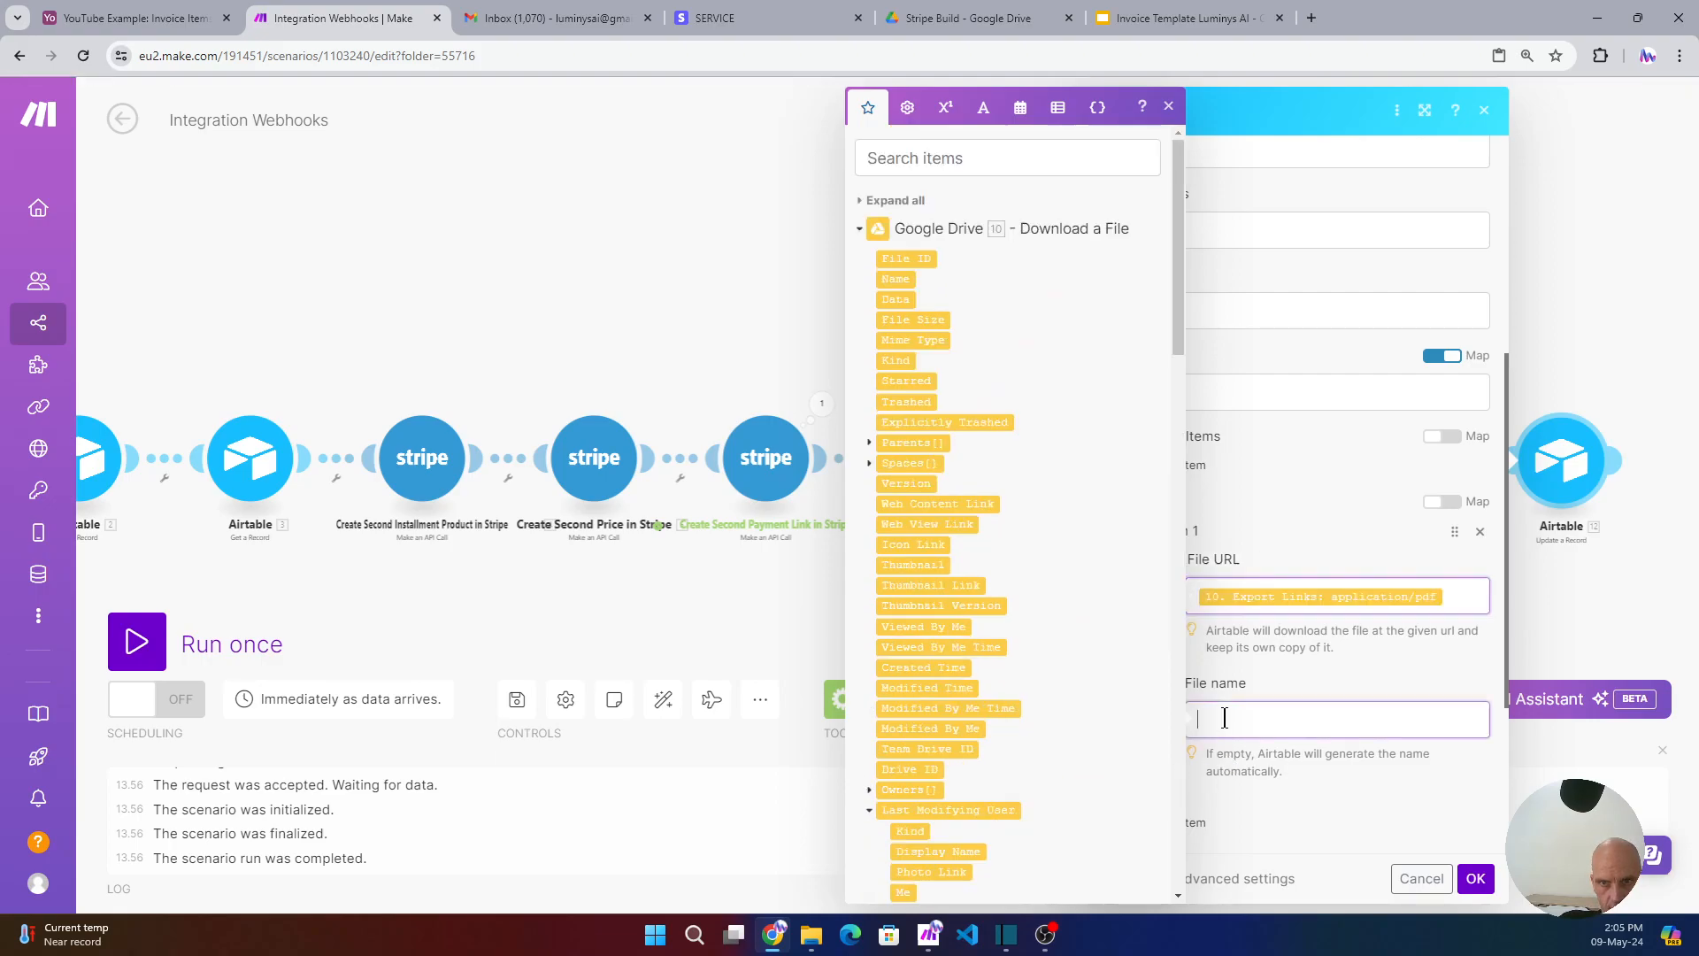
click(896, 279)
click(1286, 476)
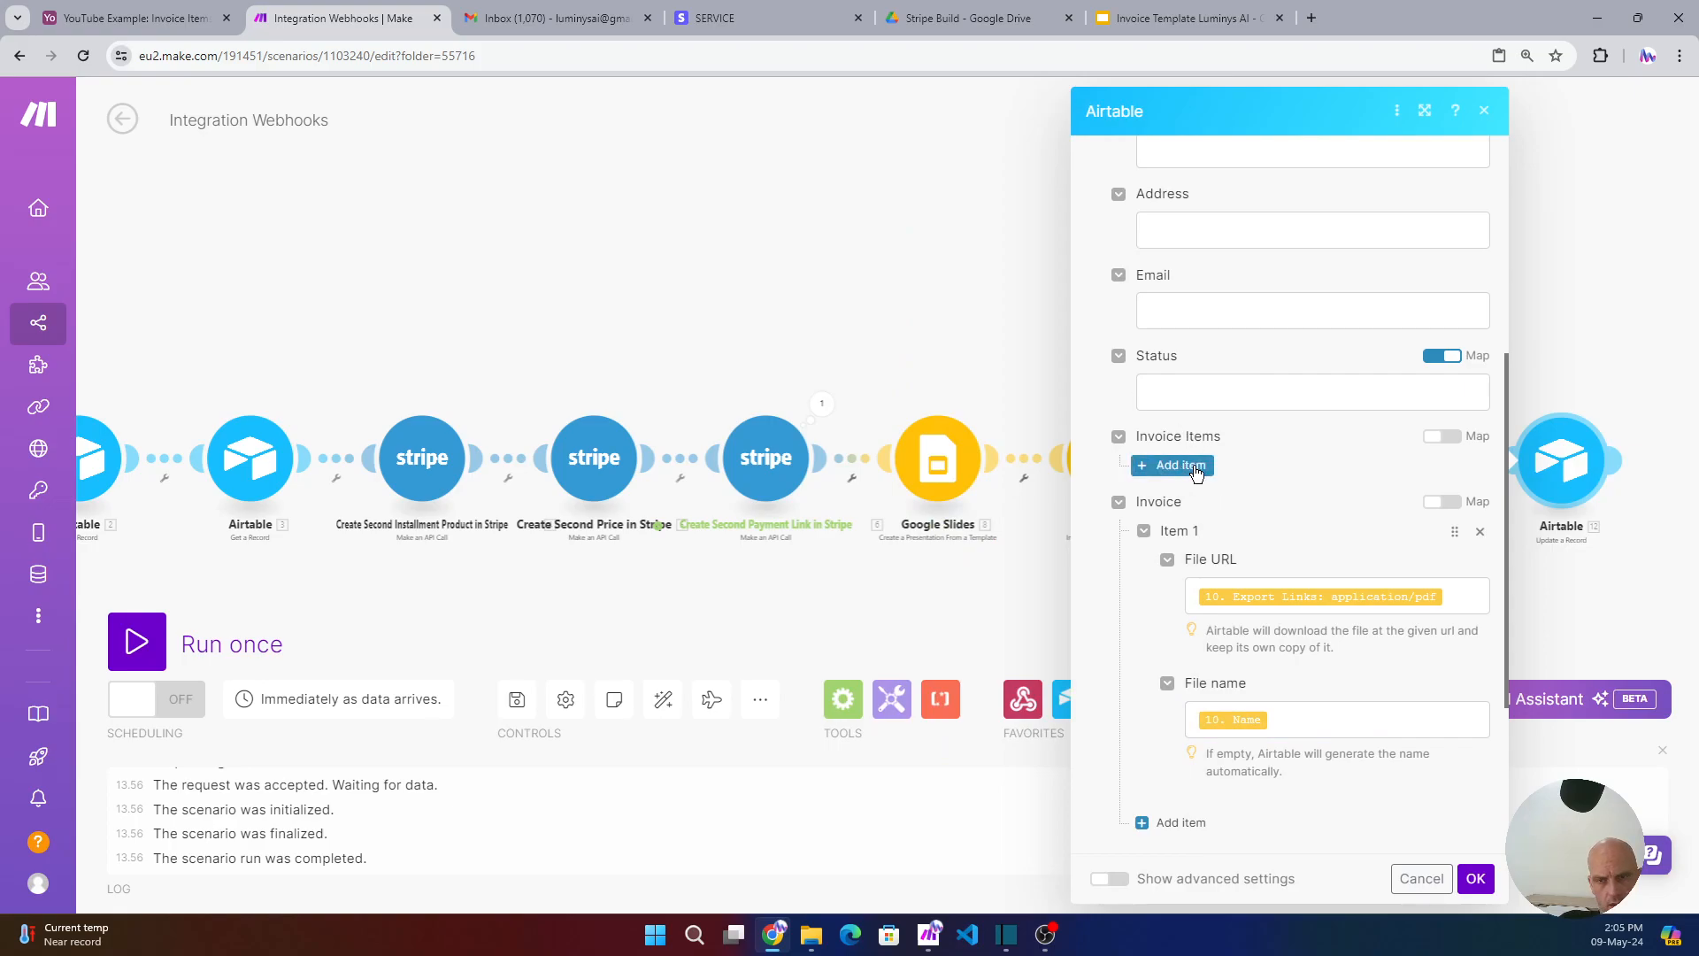
scroll(1196, 475, down, 2)
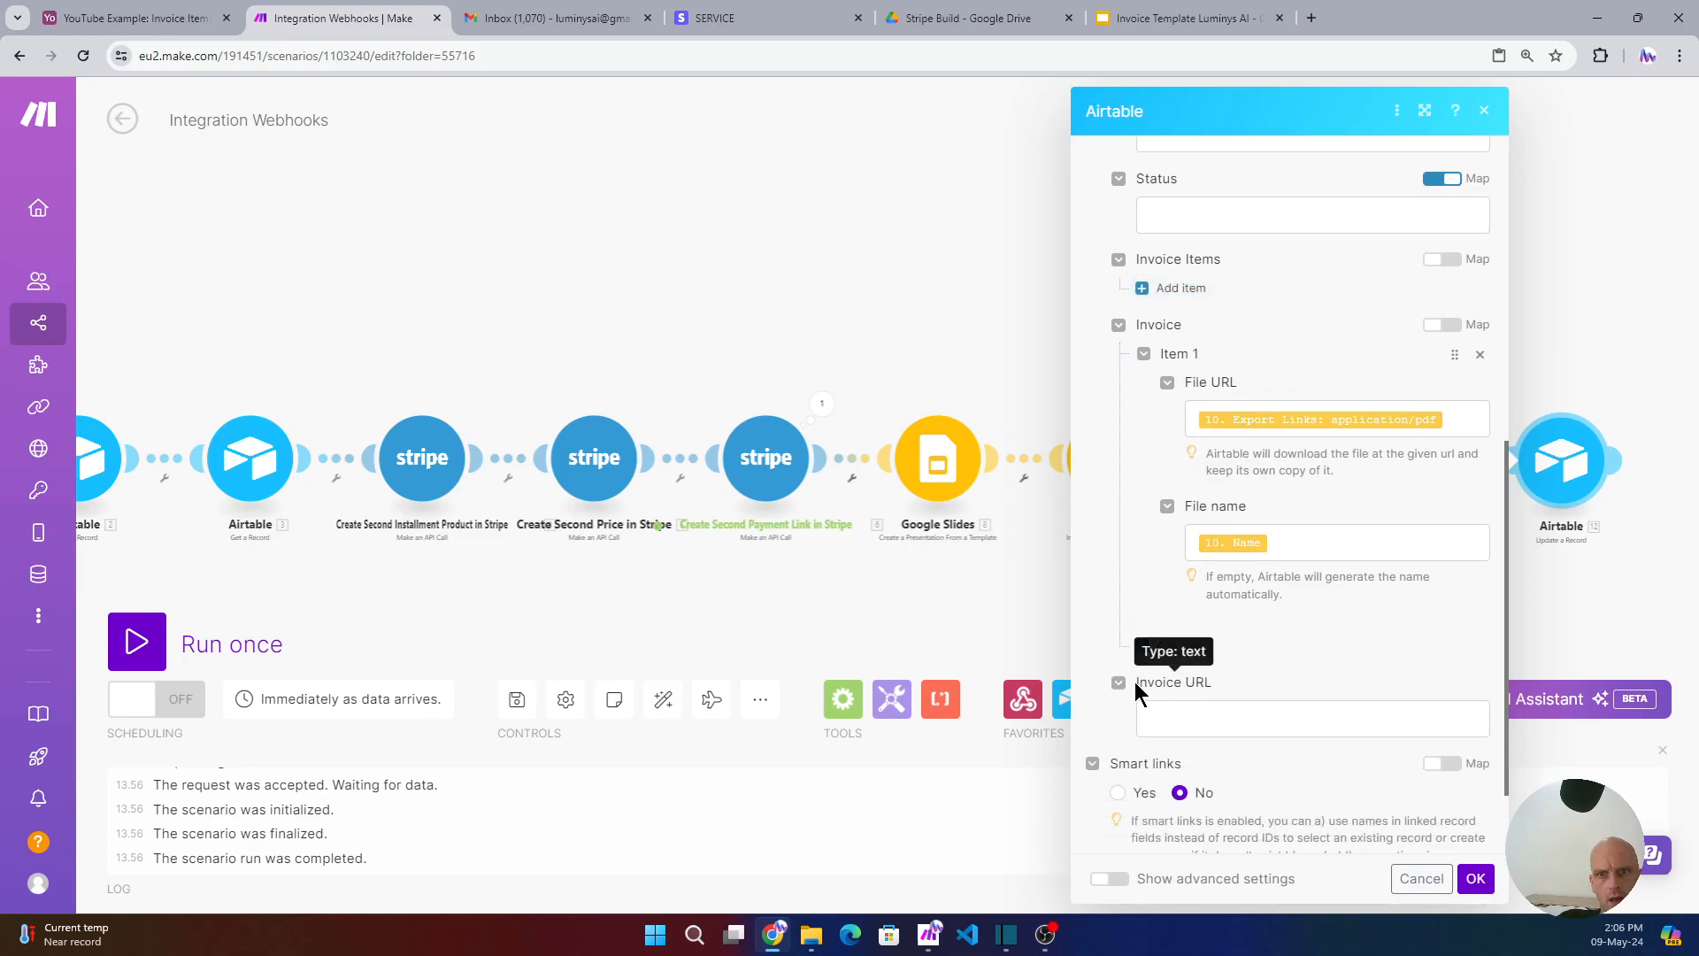
- Map the second Stripe payment link's URL into the Airtable module's Invoice URL field
click(1175, 708)
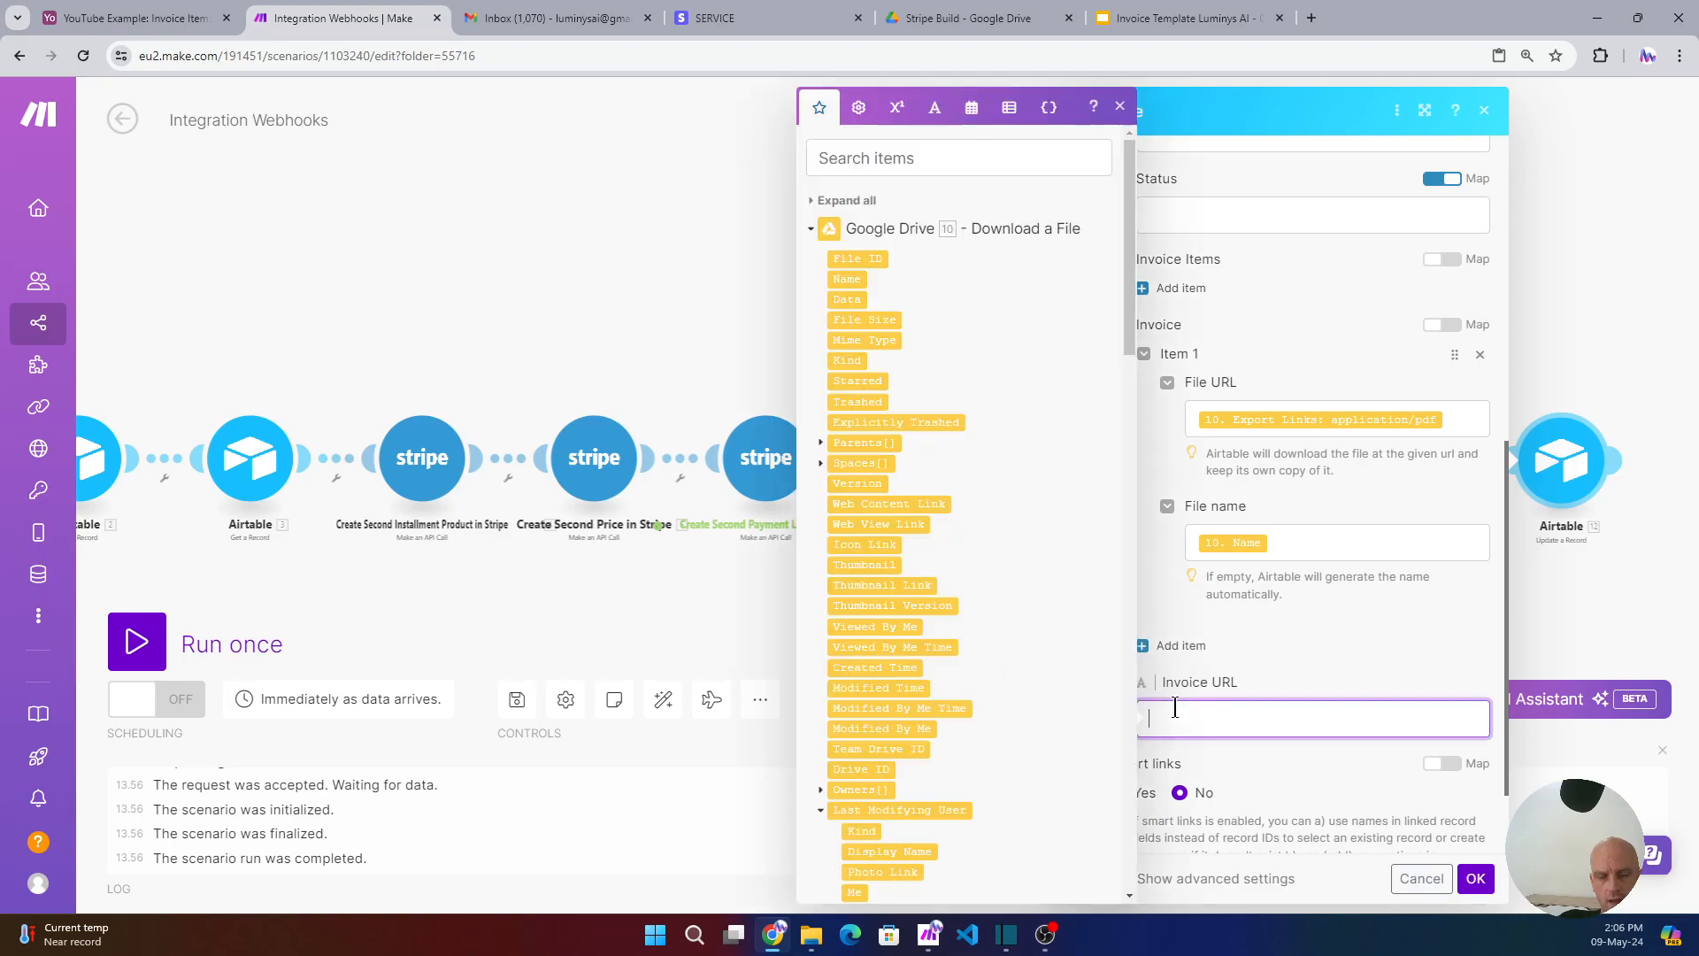
click(813, 202)
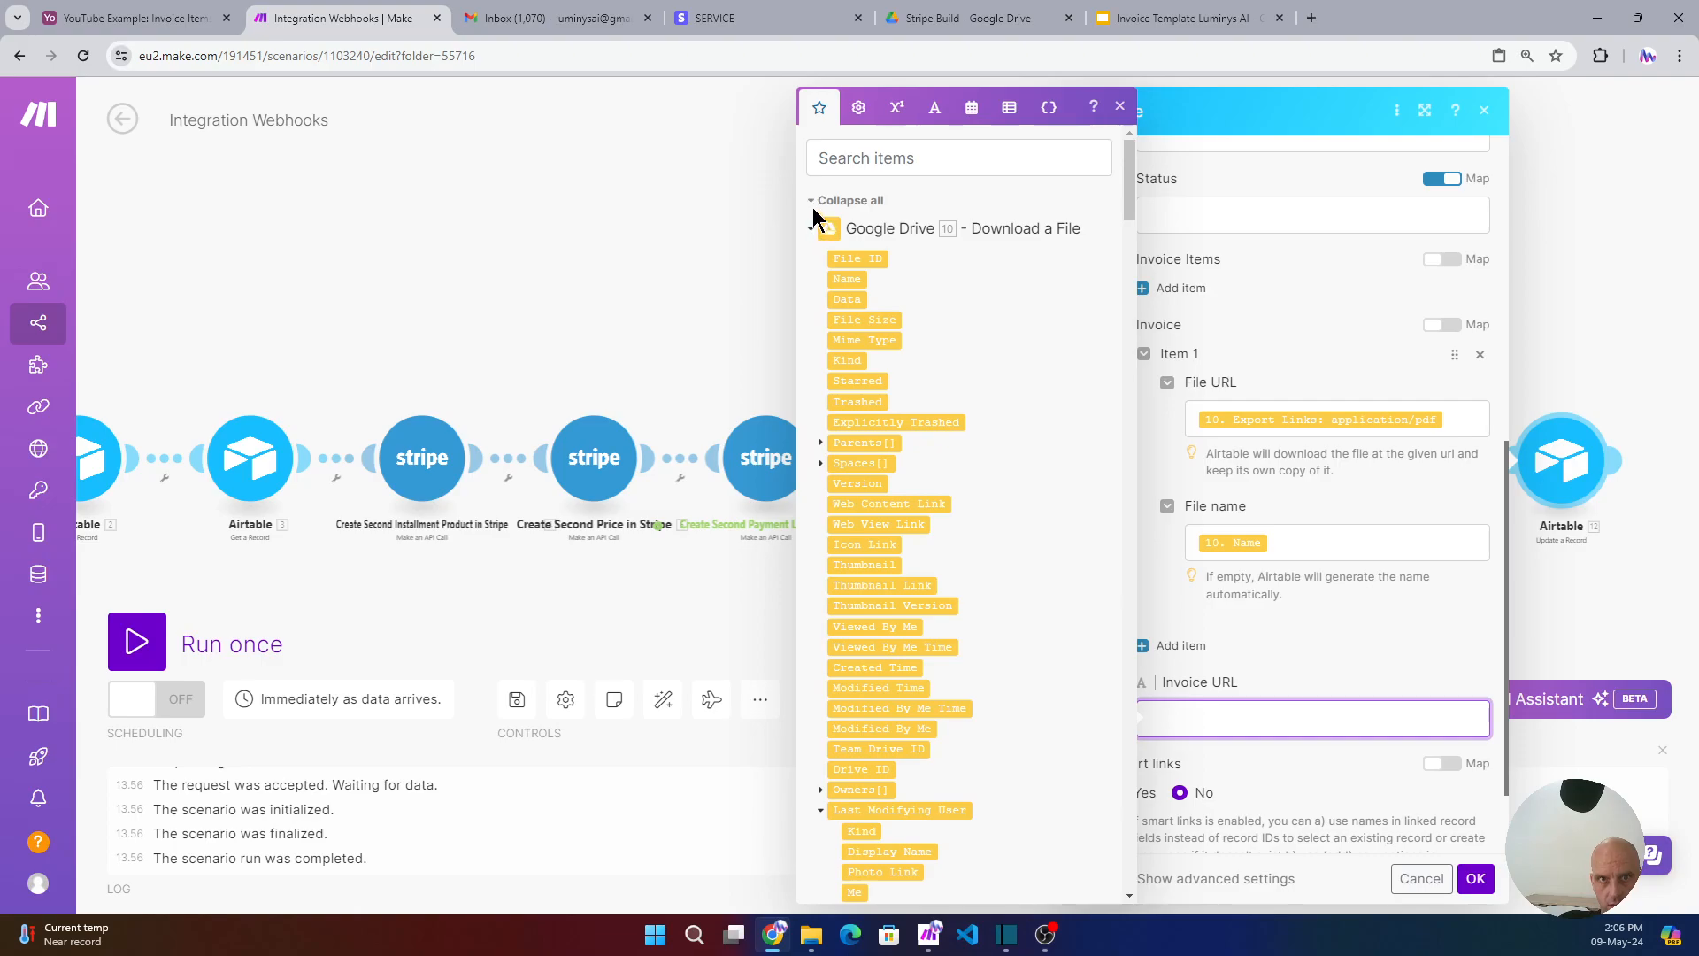
click(814, 202)
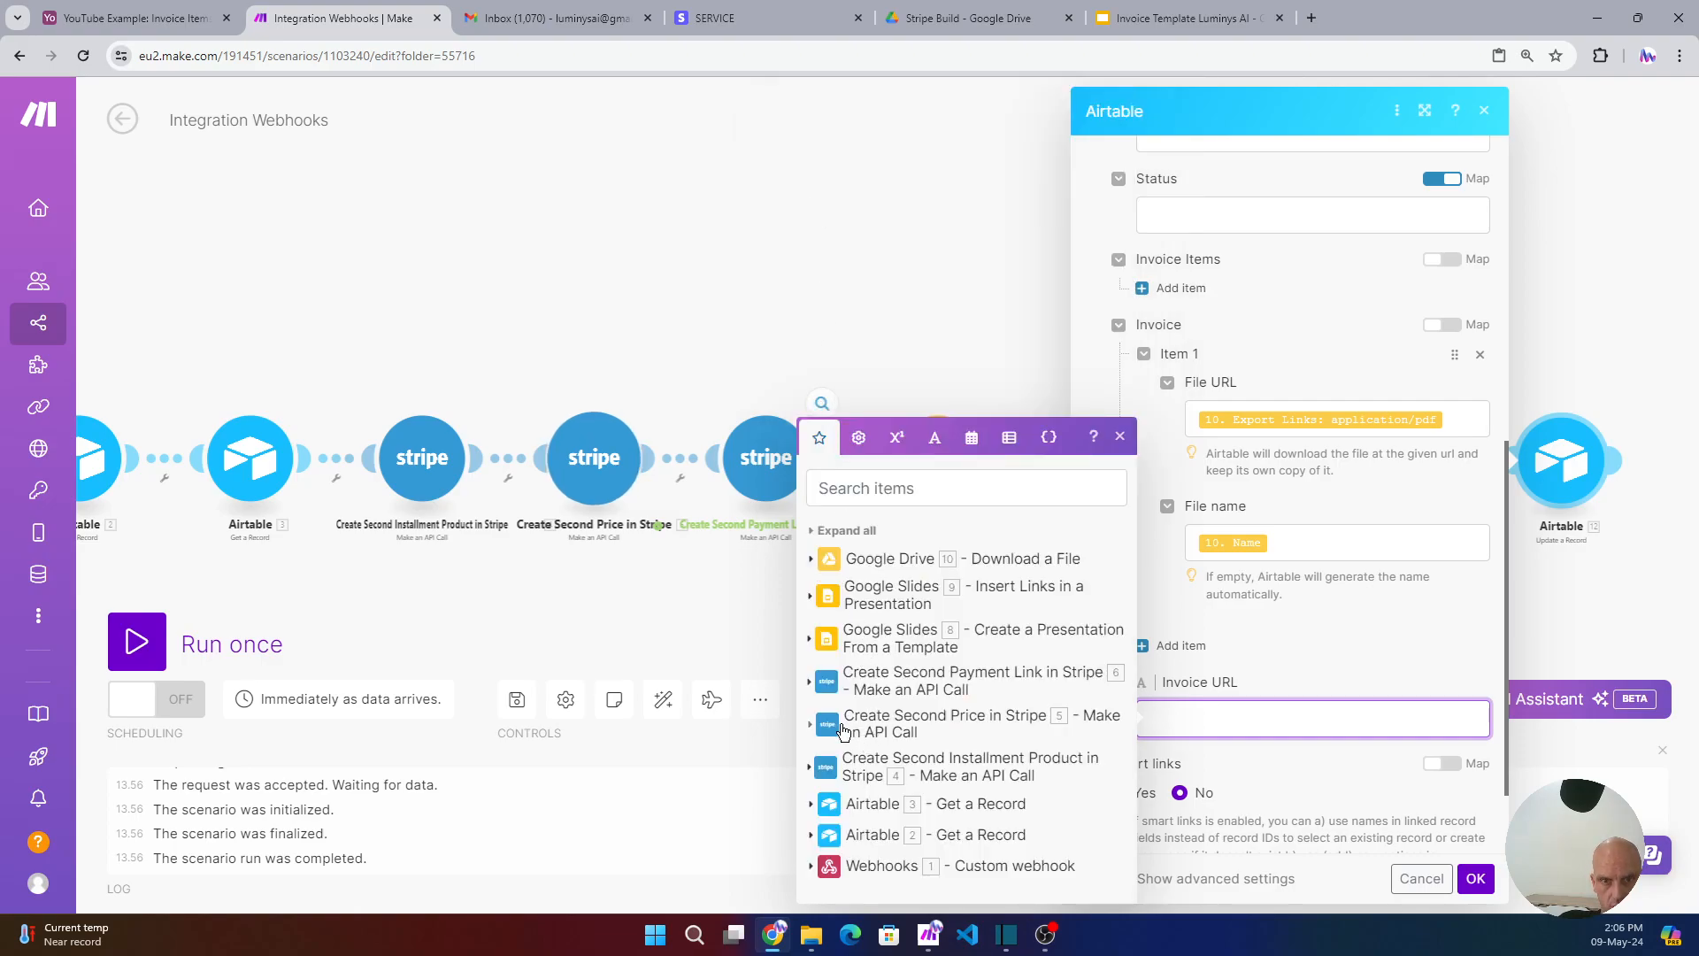
click(811, 682)
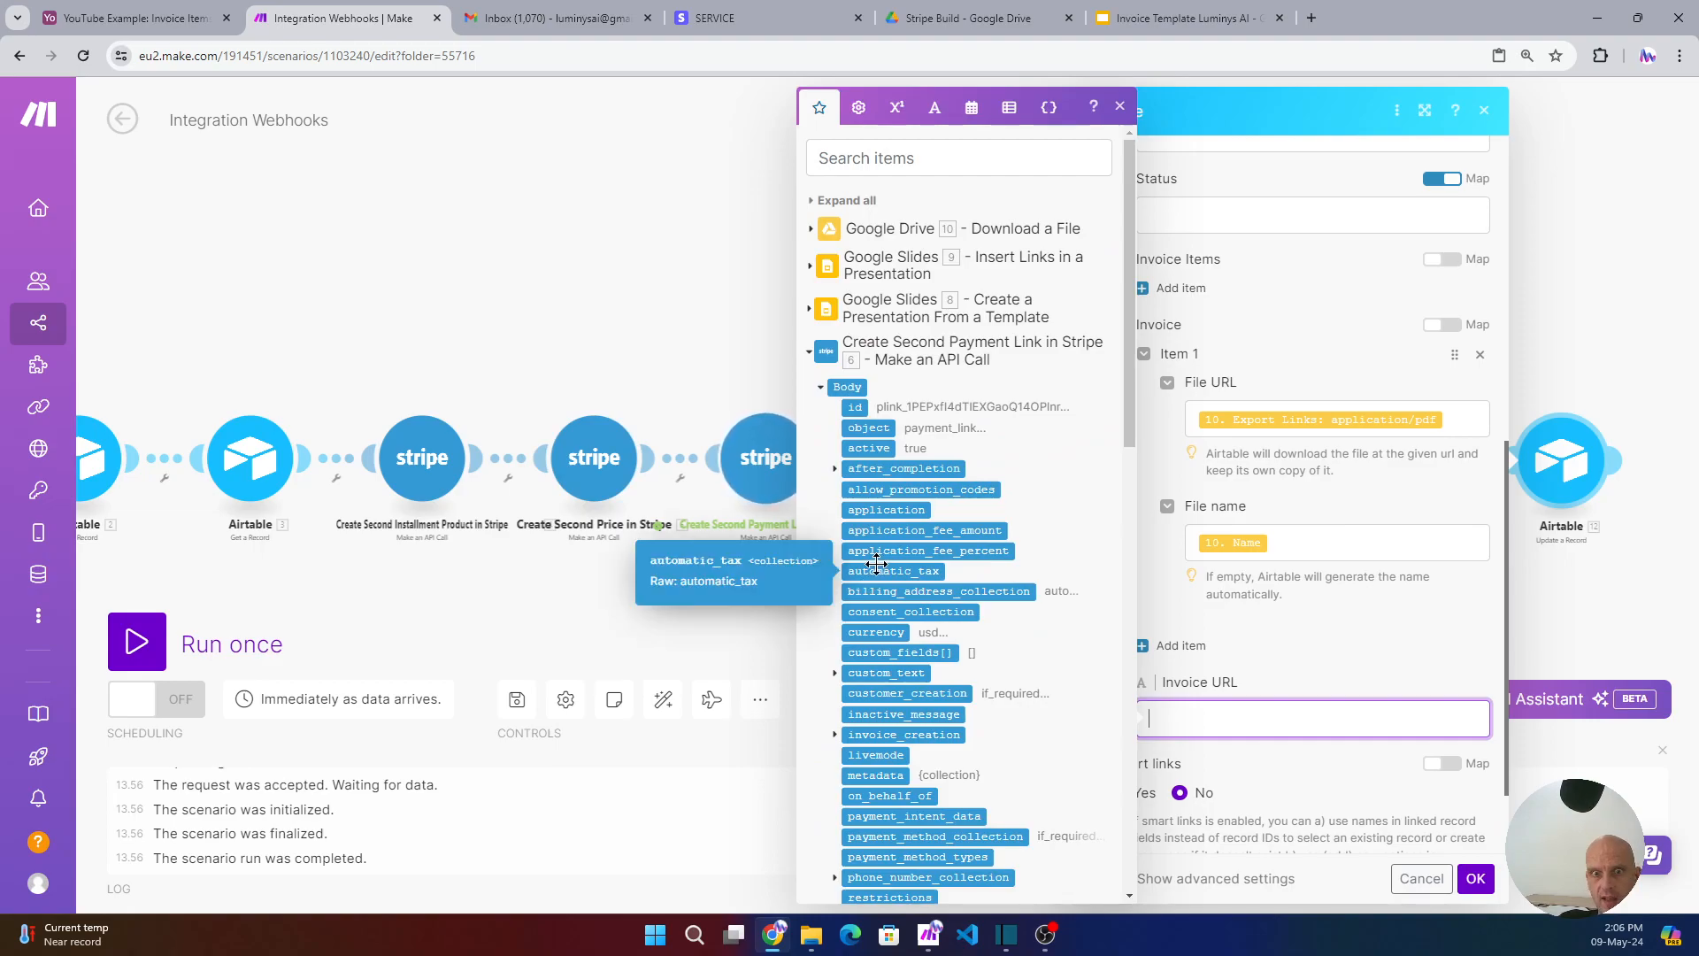
scroll(963, 713, down, 4)
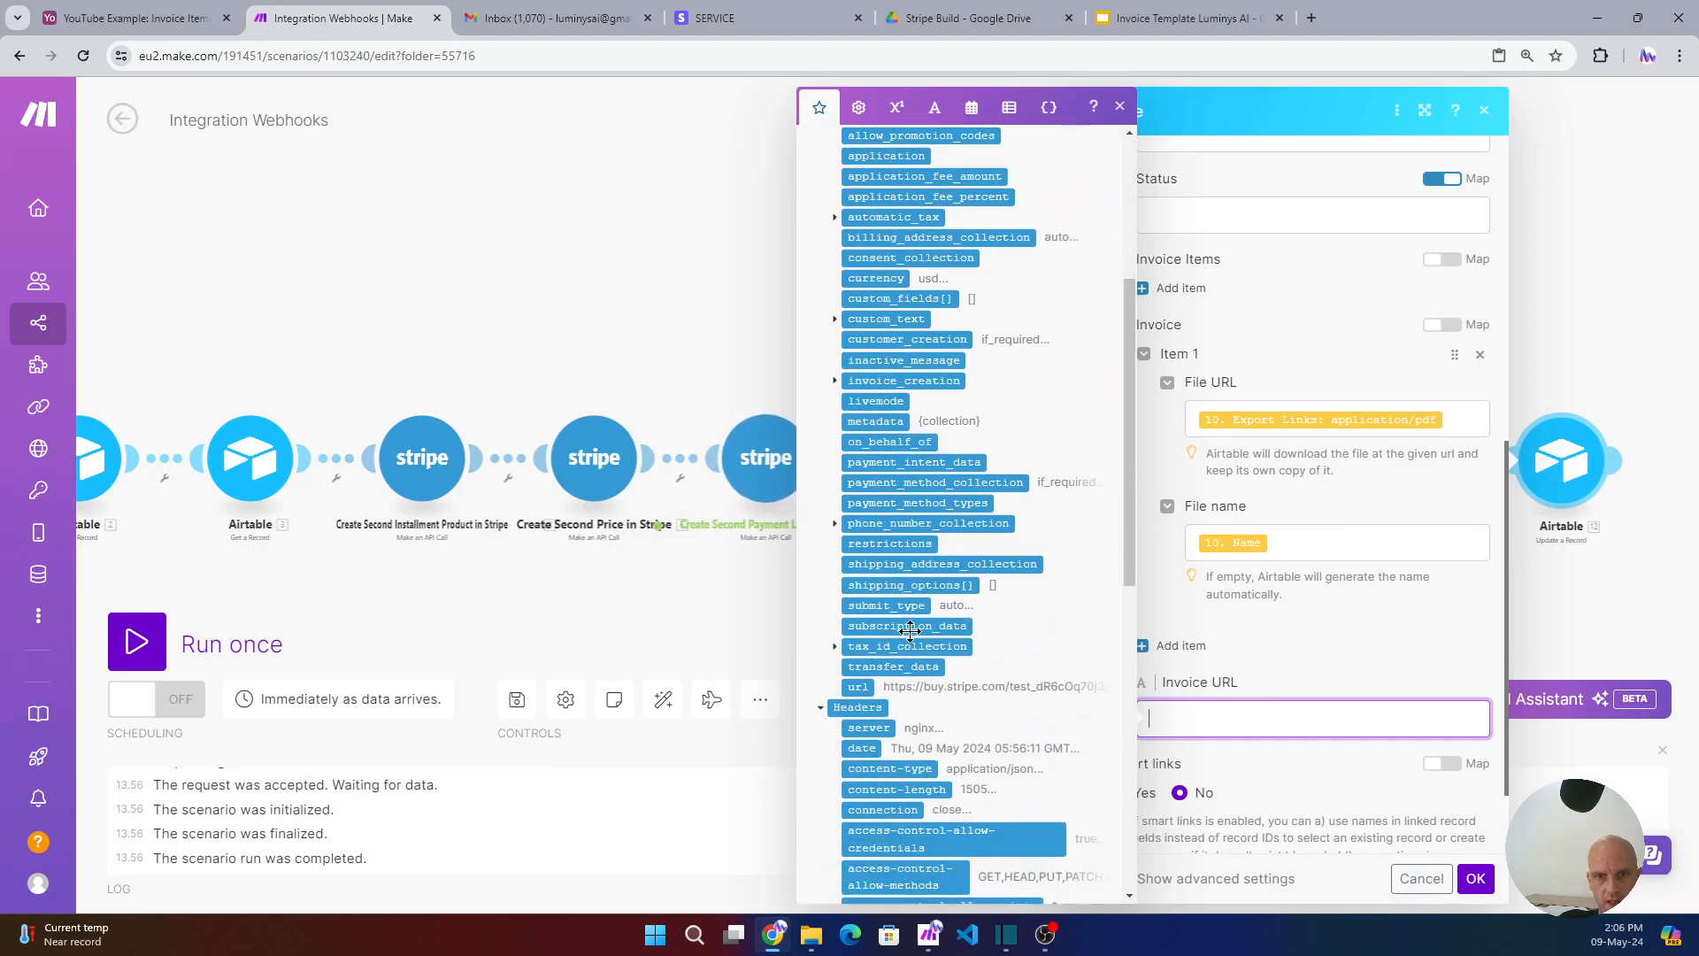
scroll(962, 714, down, 5)
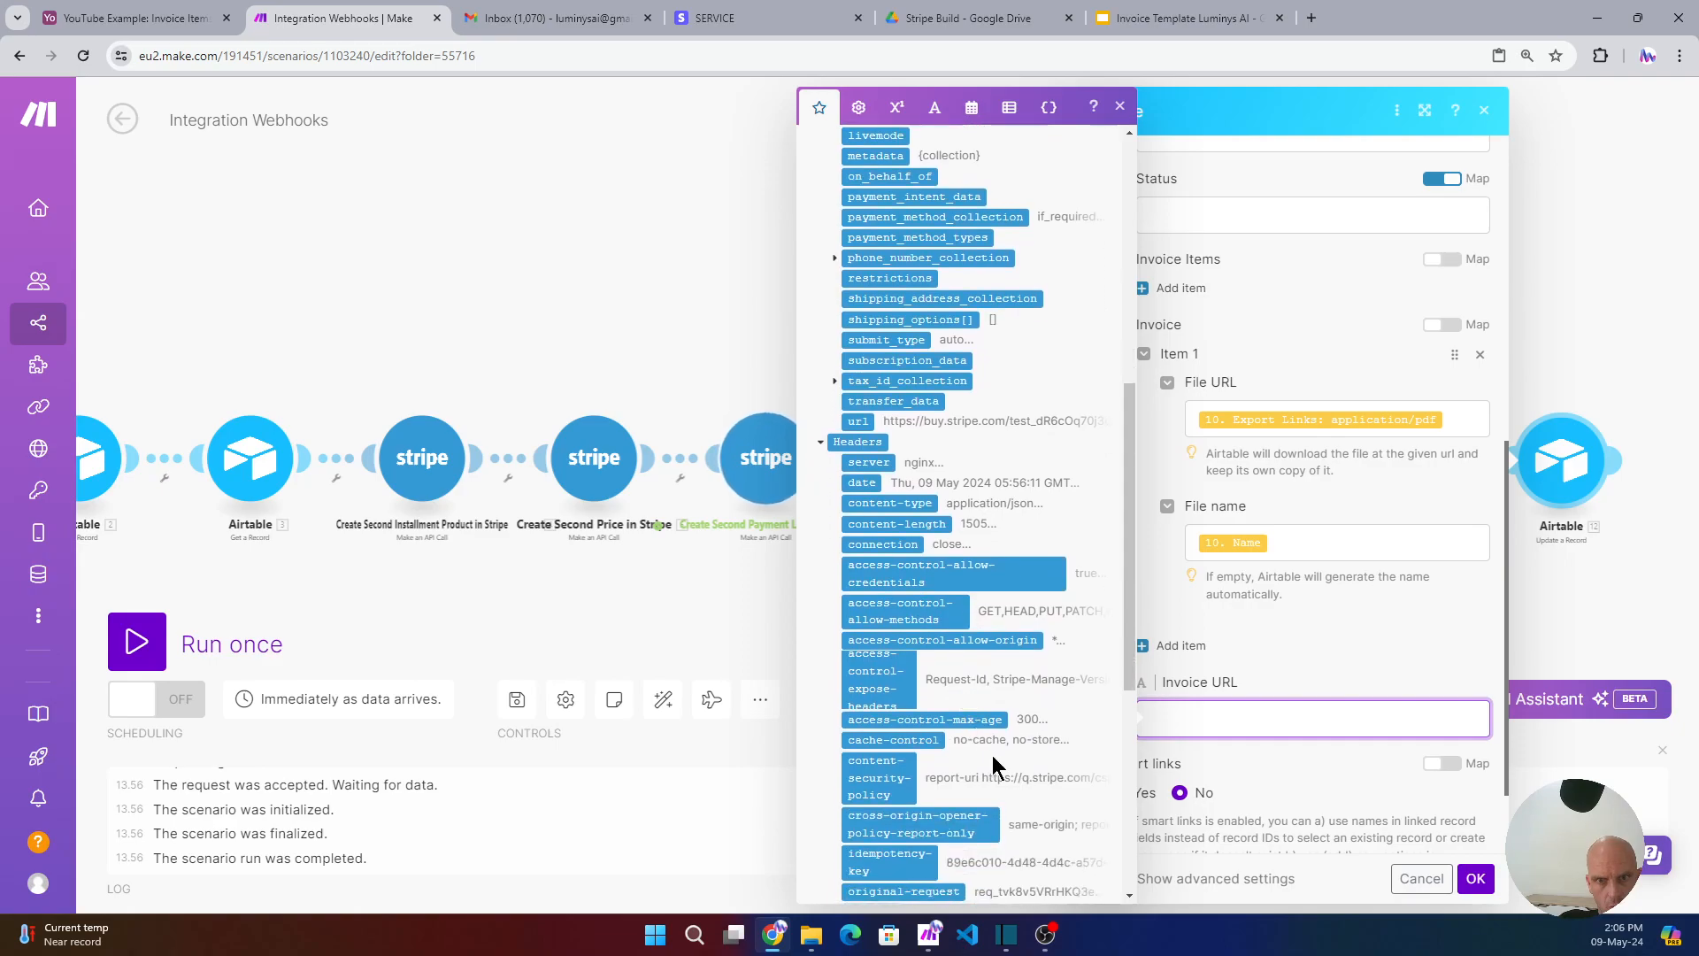
scroll(965, 768, down, 1)
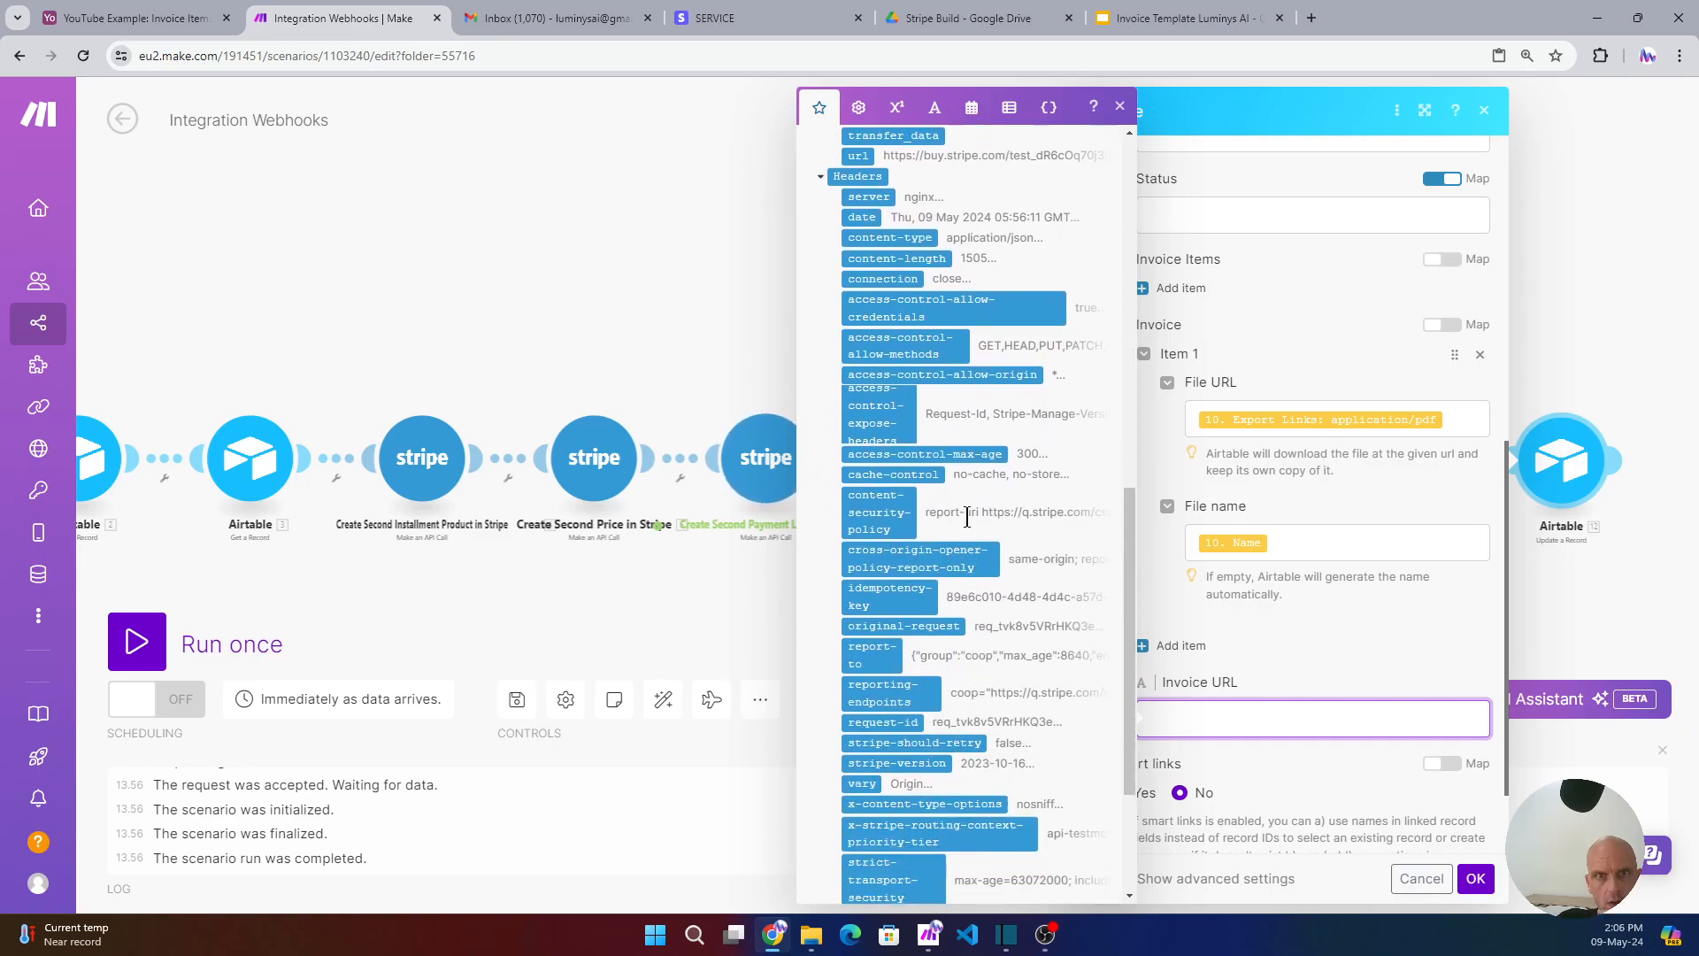
scroll(944, 445, down, 3)
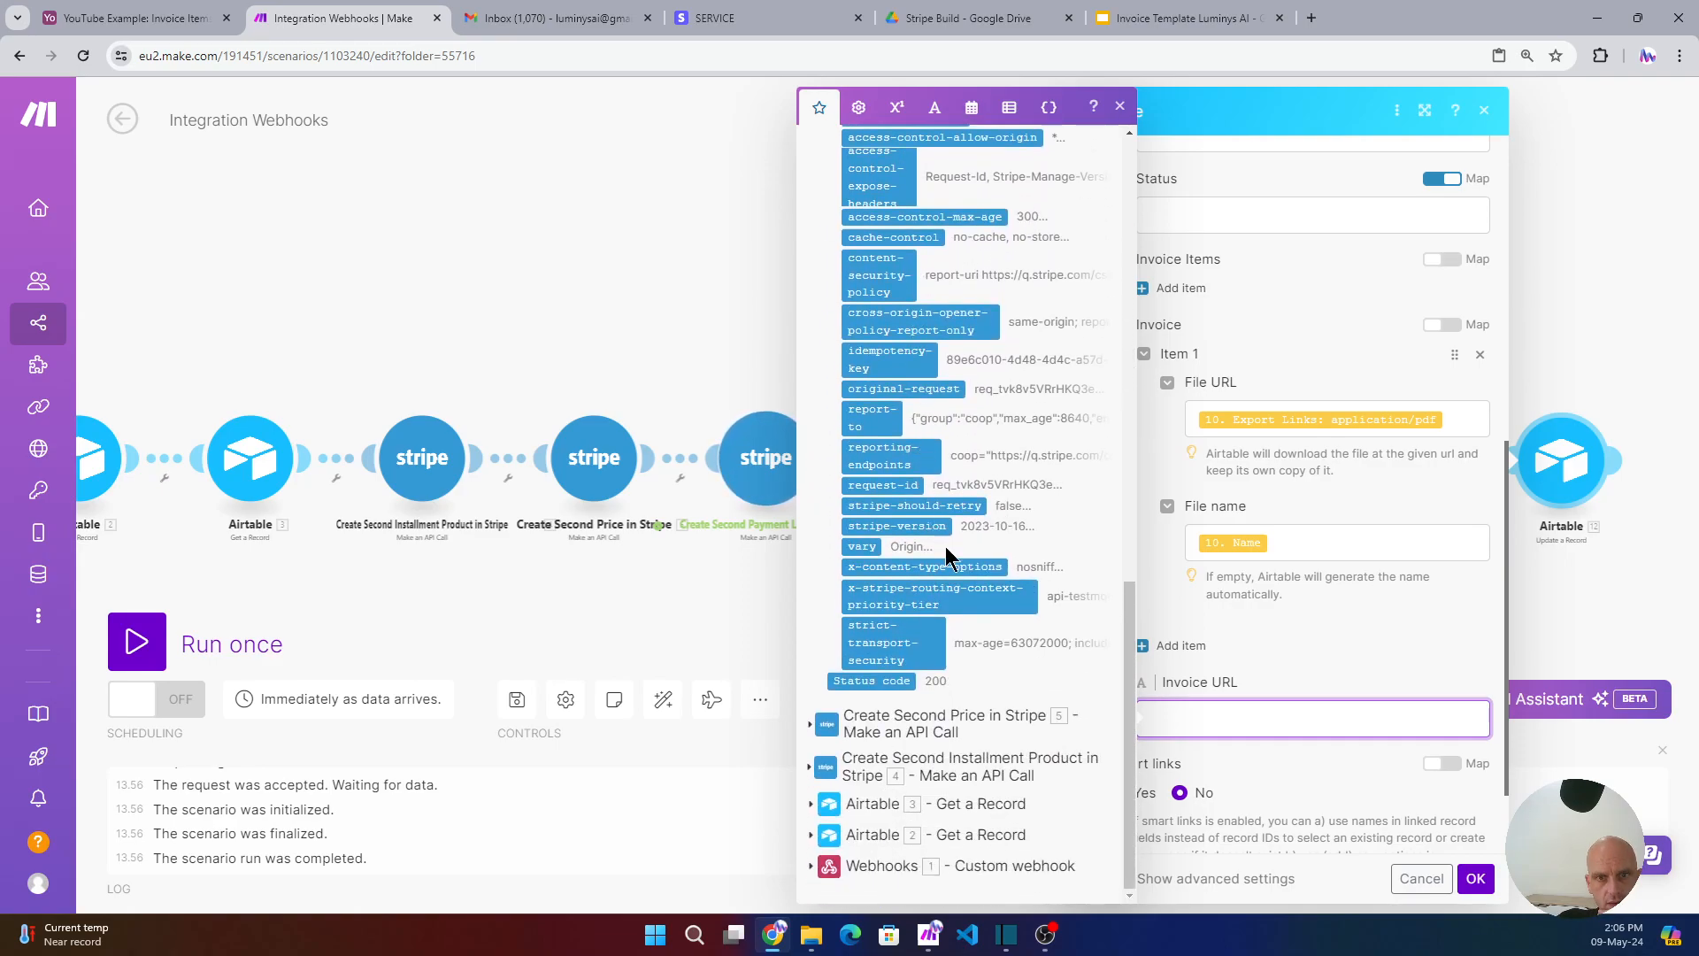
scroll(938, 598, up, 3)
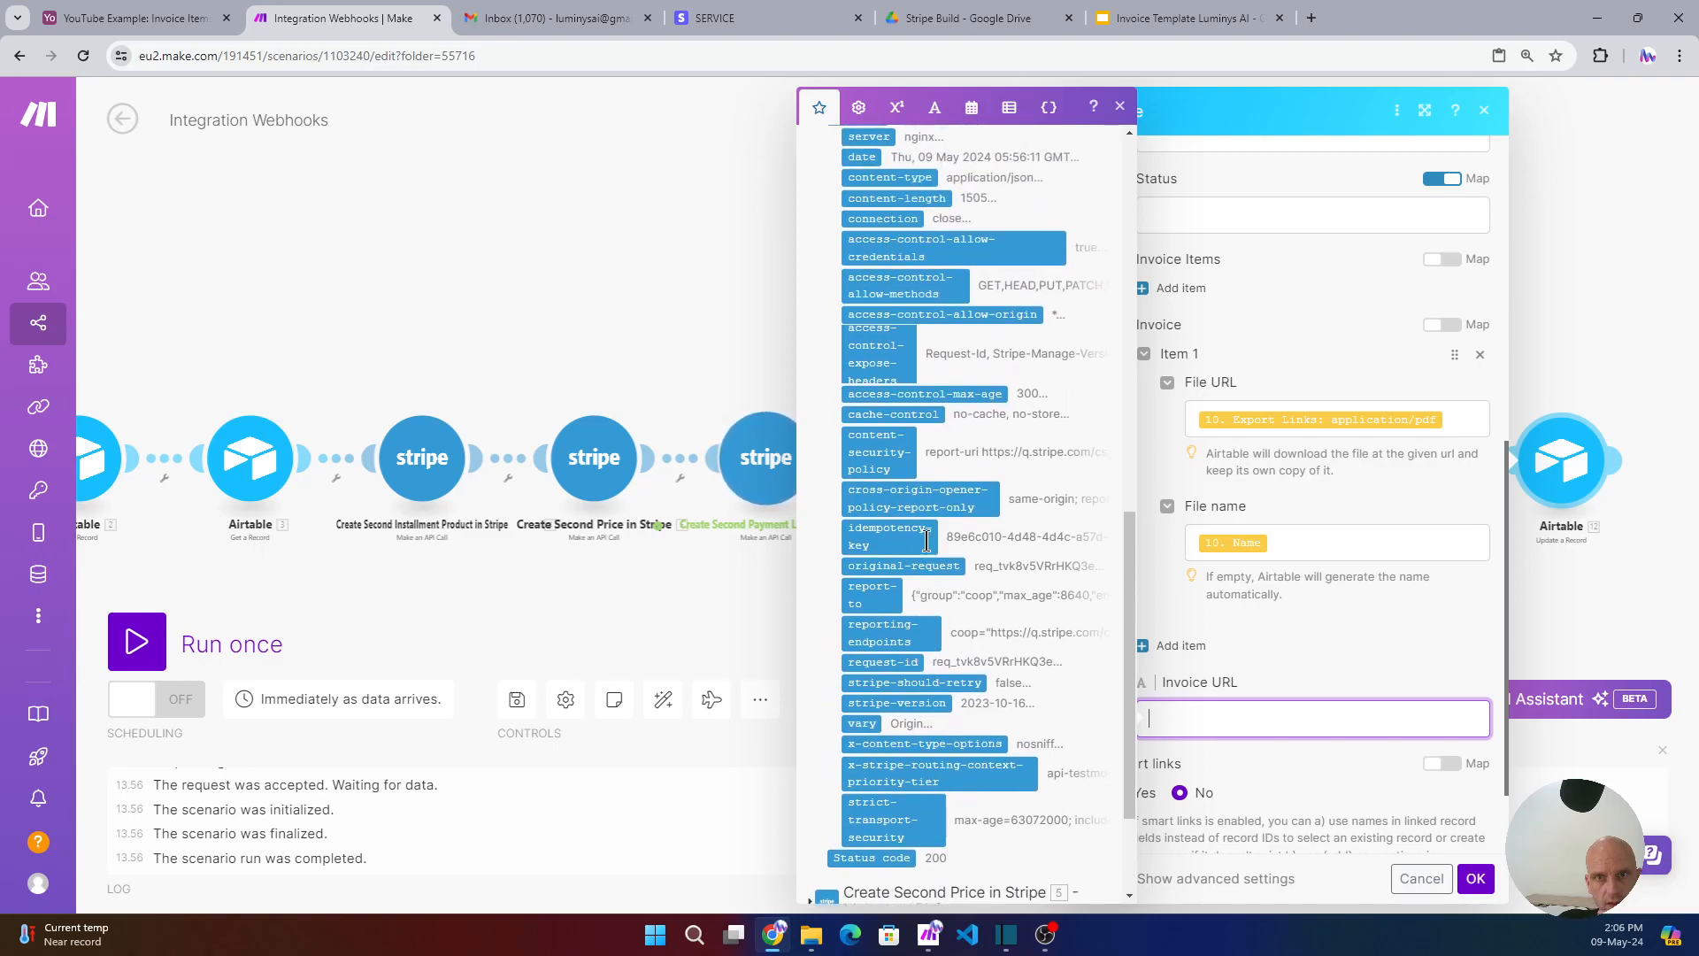
scroll(926, 508, up, 2)
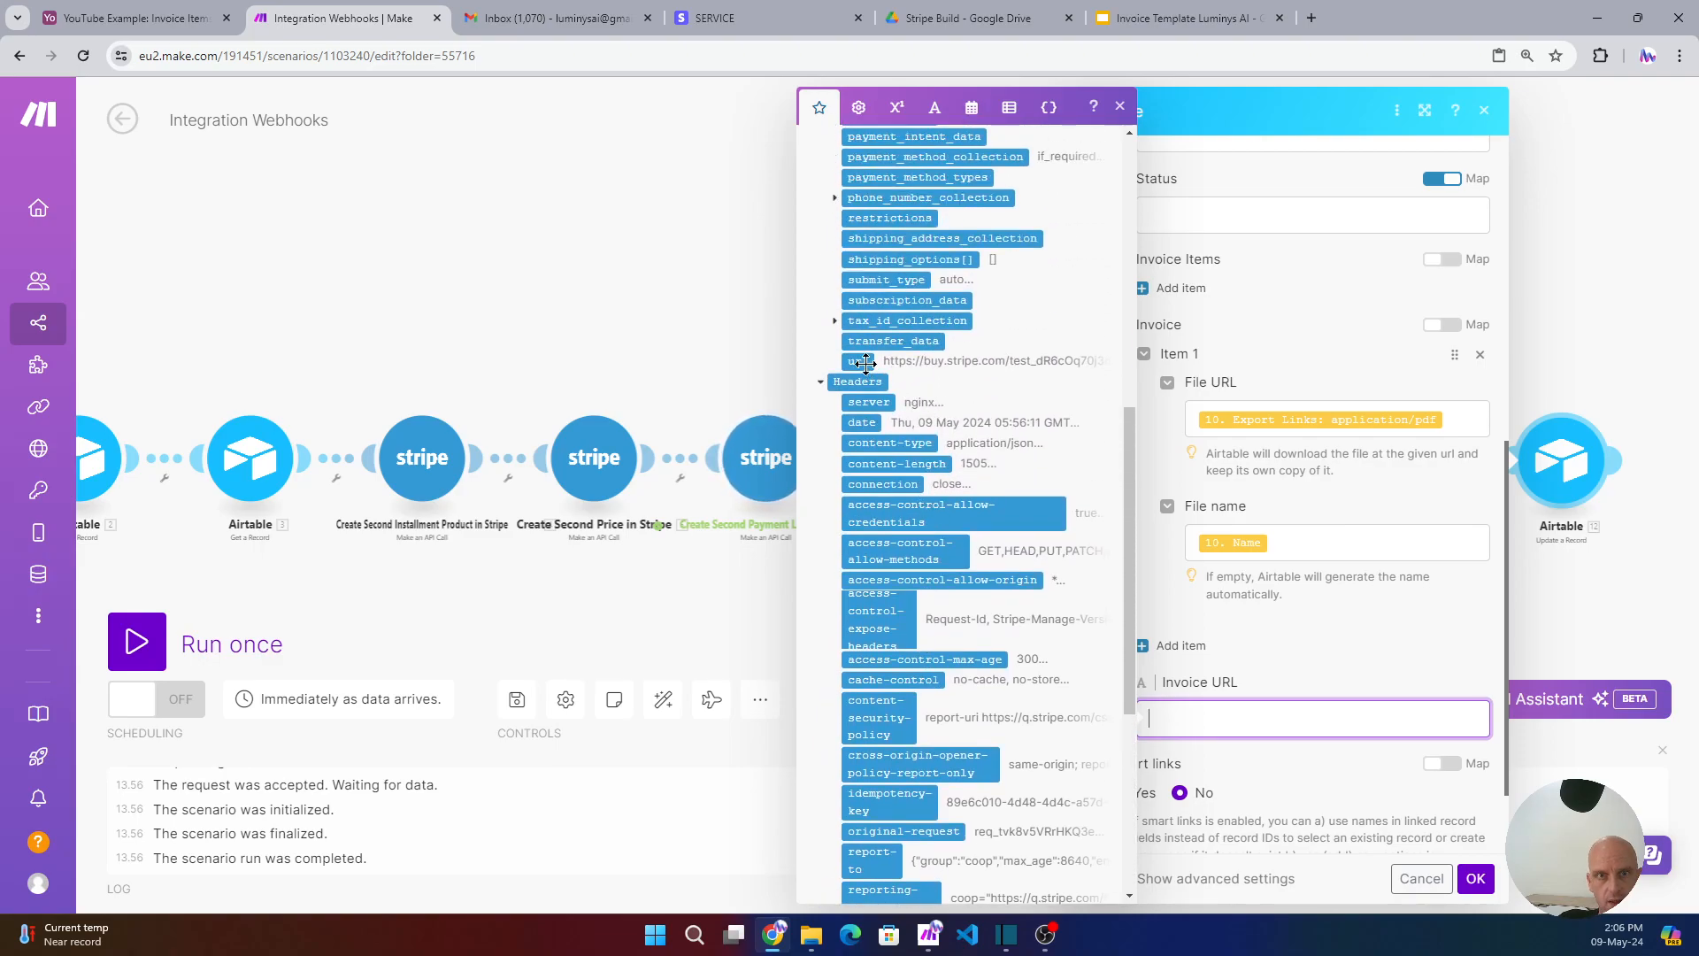
click(860, 359)
- Save the Airtable Update a Record settings and auto-align all scenario modules
click(1475, 882)
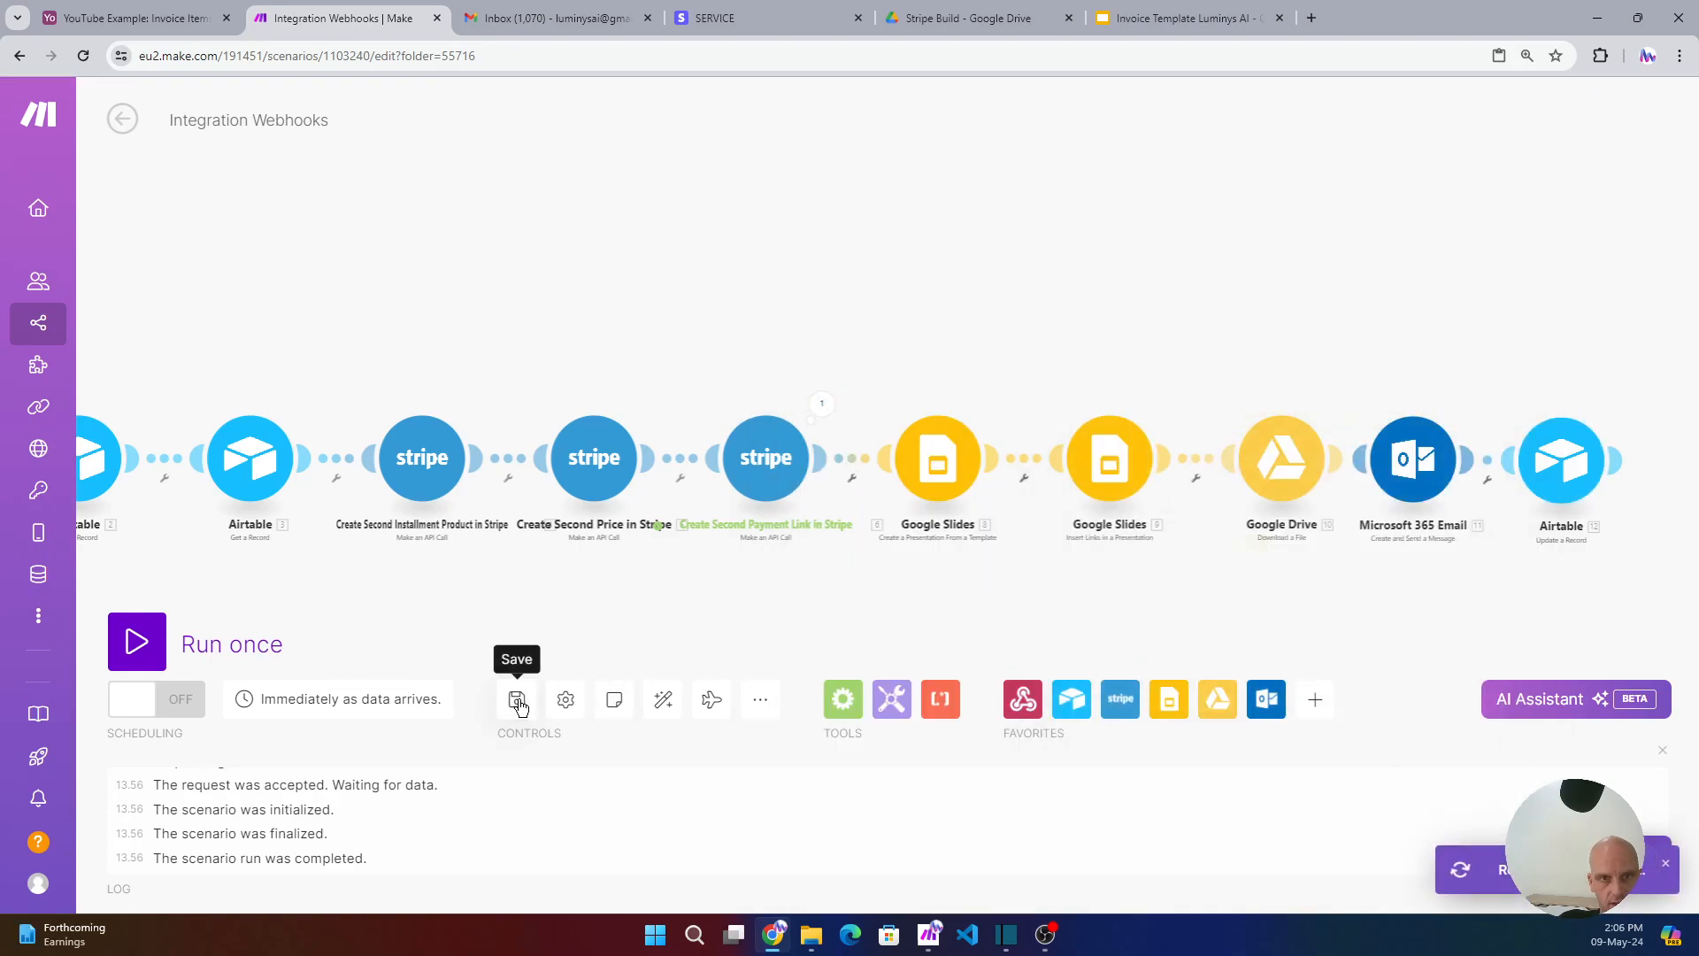
click(662, 701)
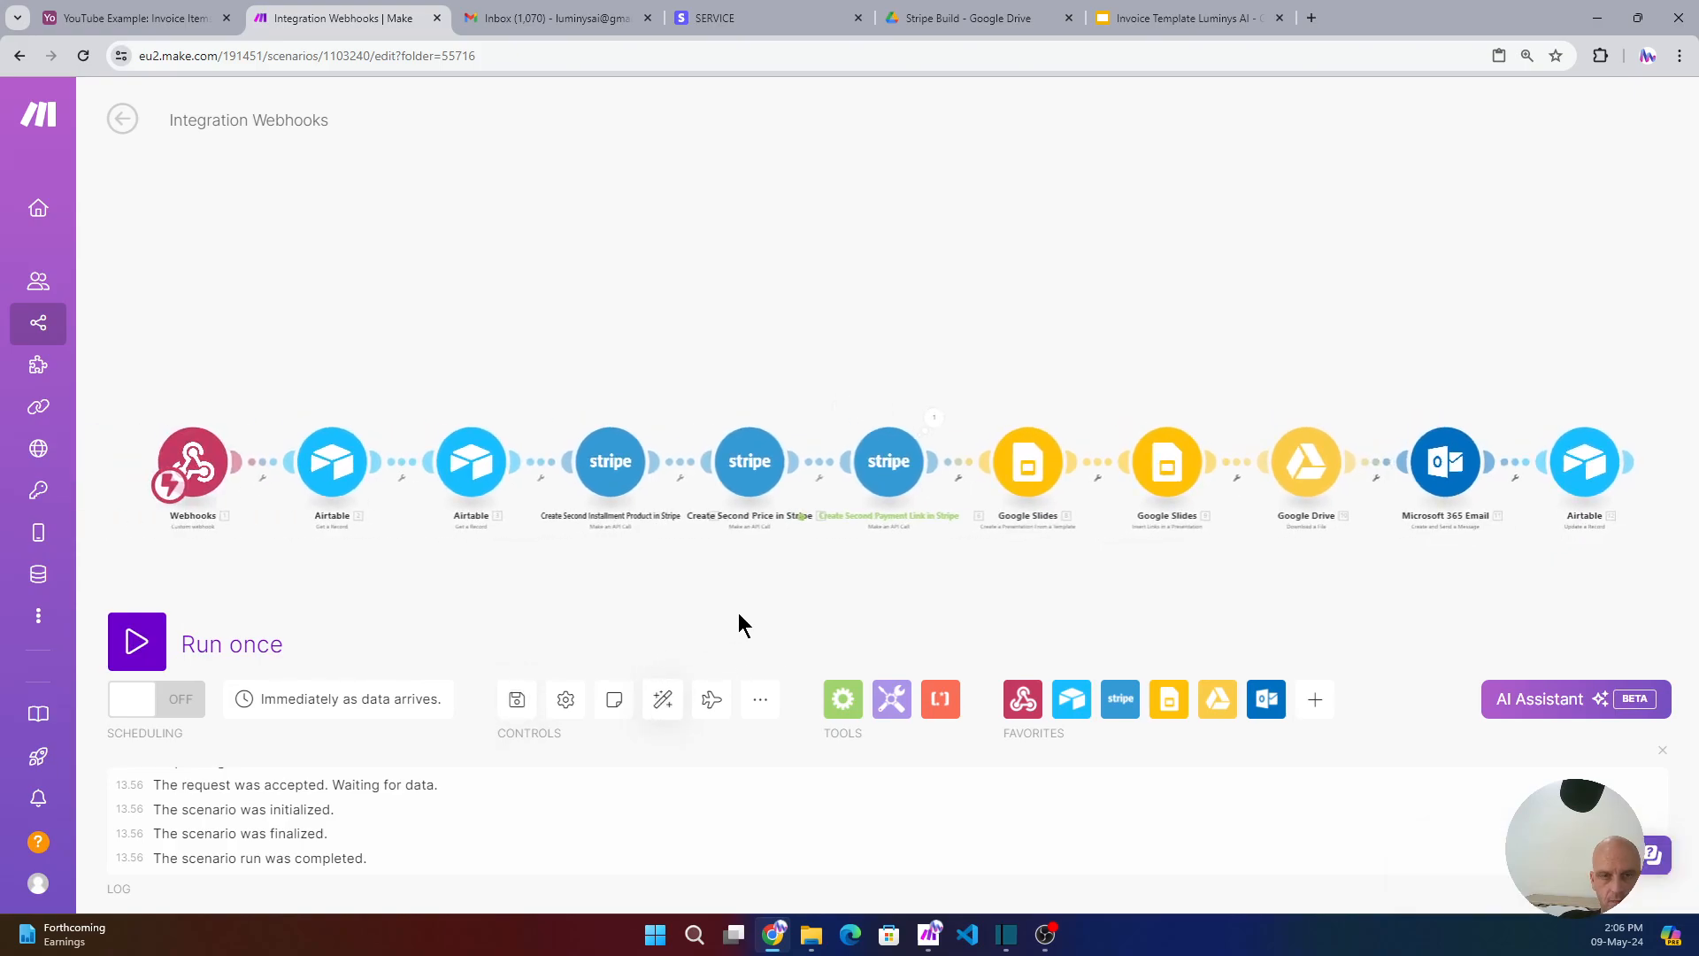
click(137, 20)
- Turn on the Send to Stripe copy automation in the Airtable base
click(53, 158)
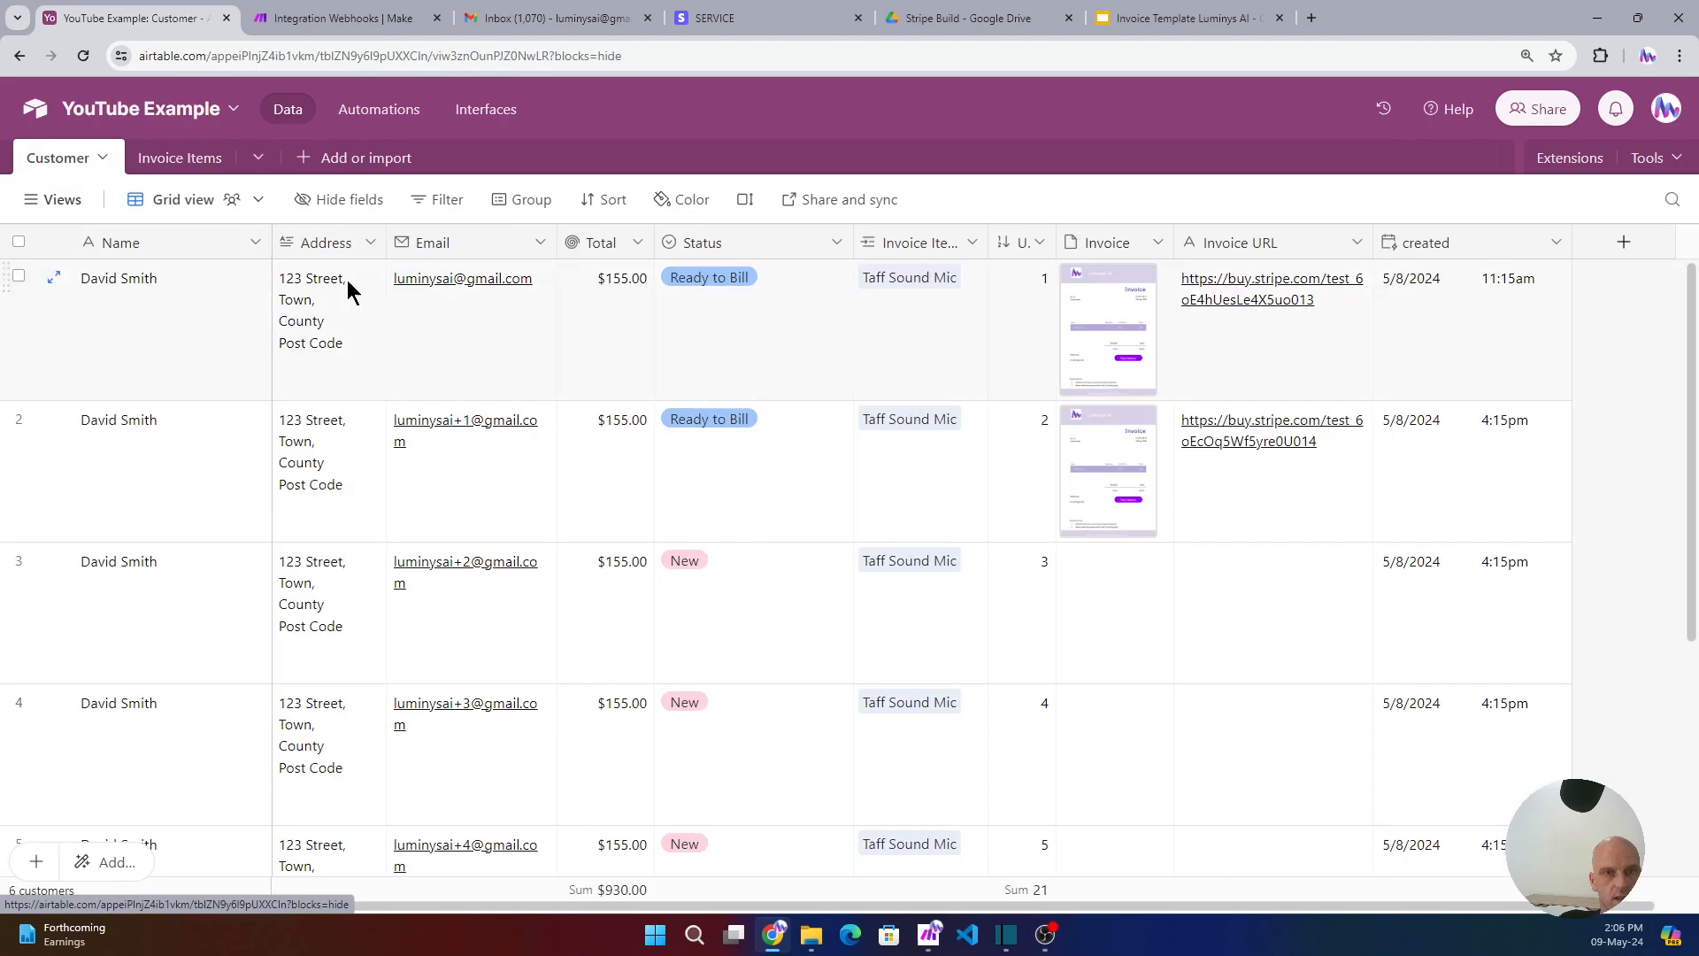
click(378, 111)
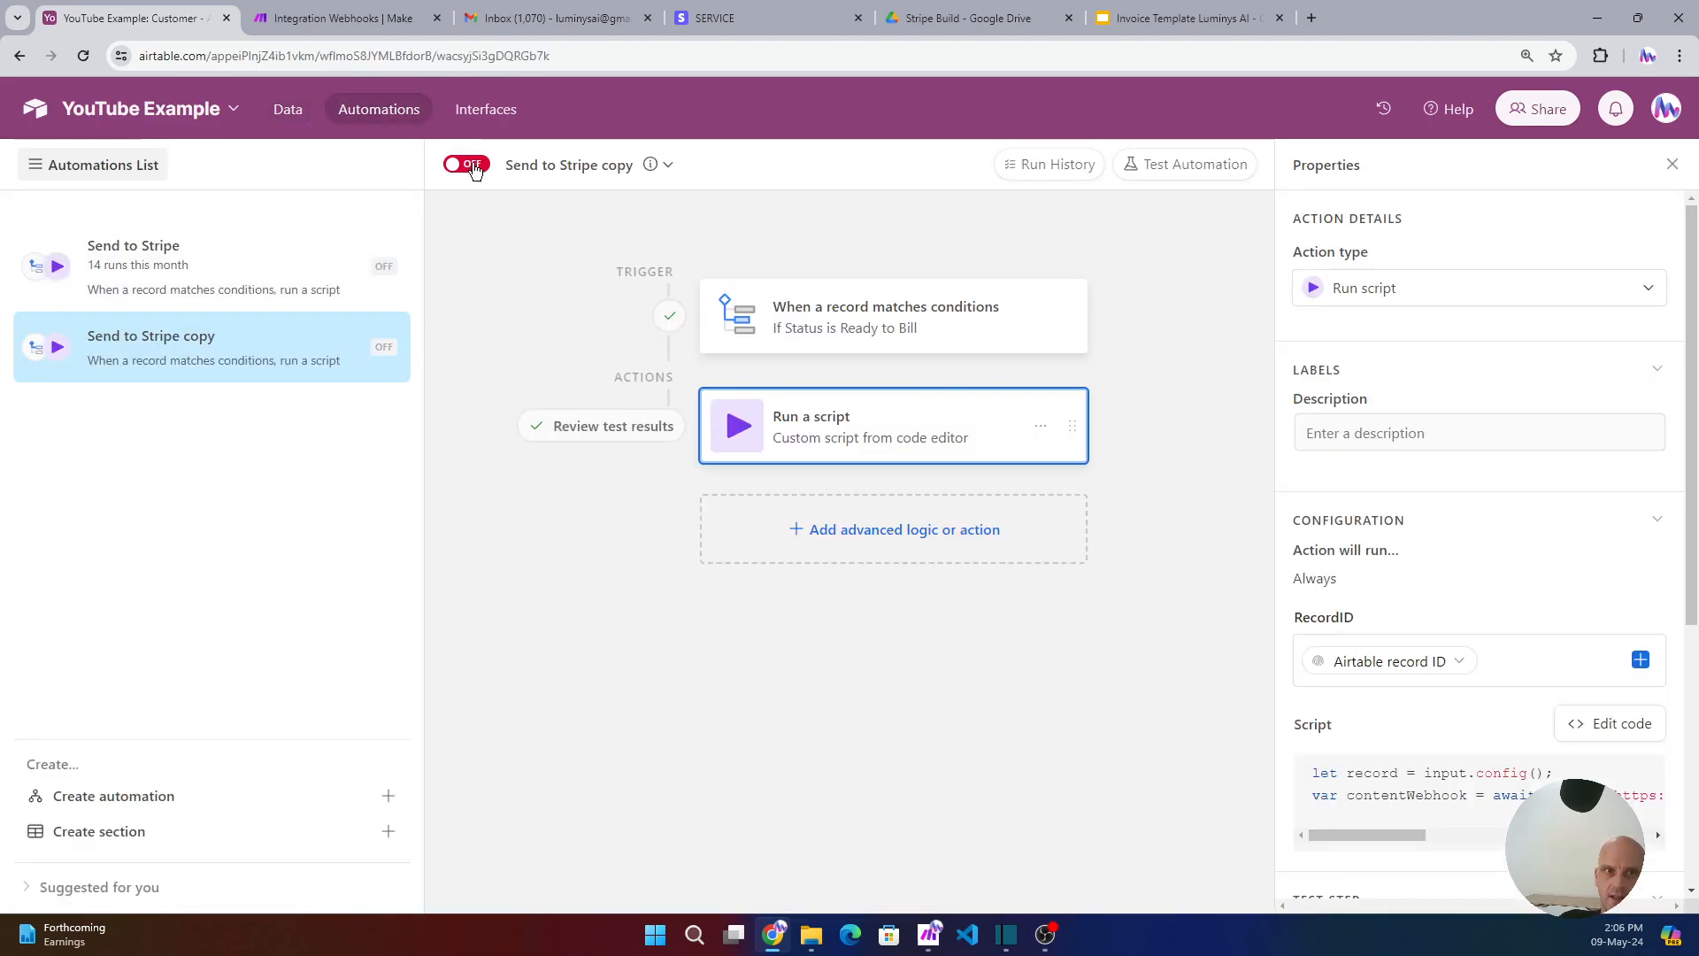
click(469, 164)
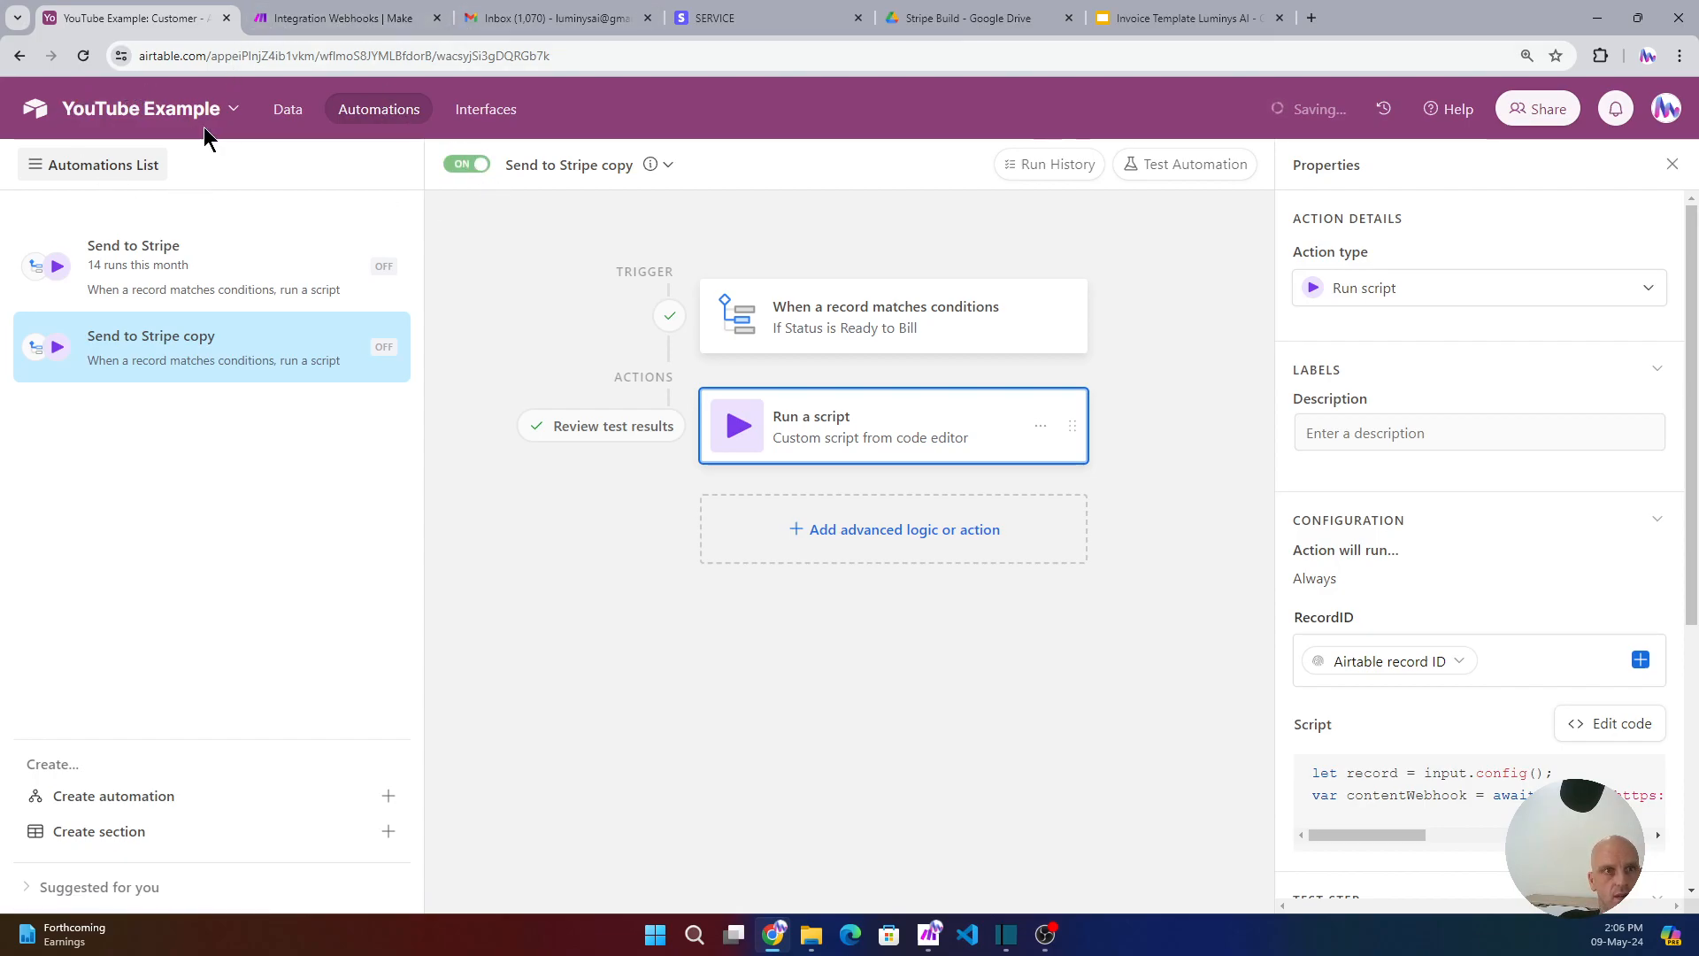
- Set the third customer's Status to Ready to Bill in the Customer table
click(290, 113)
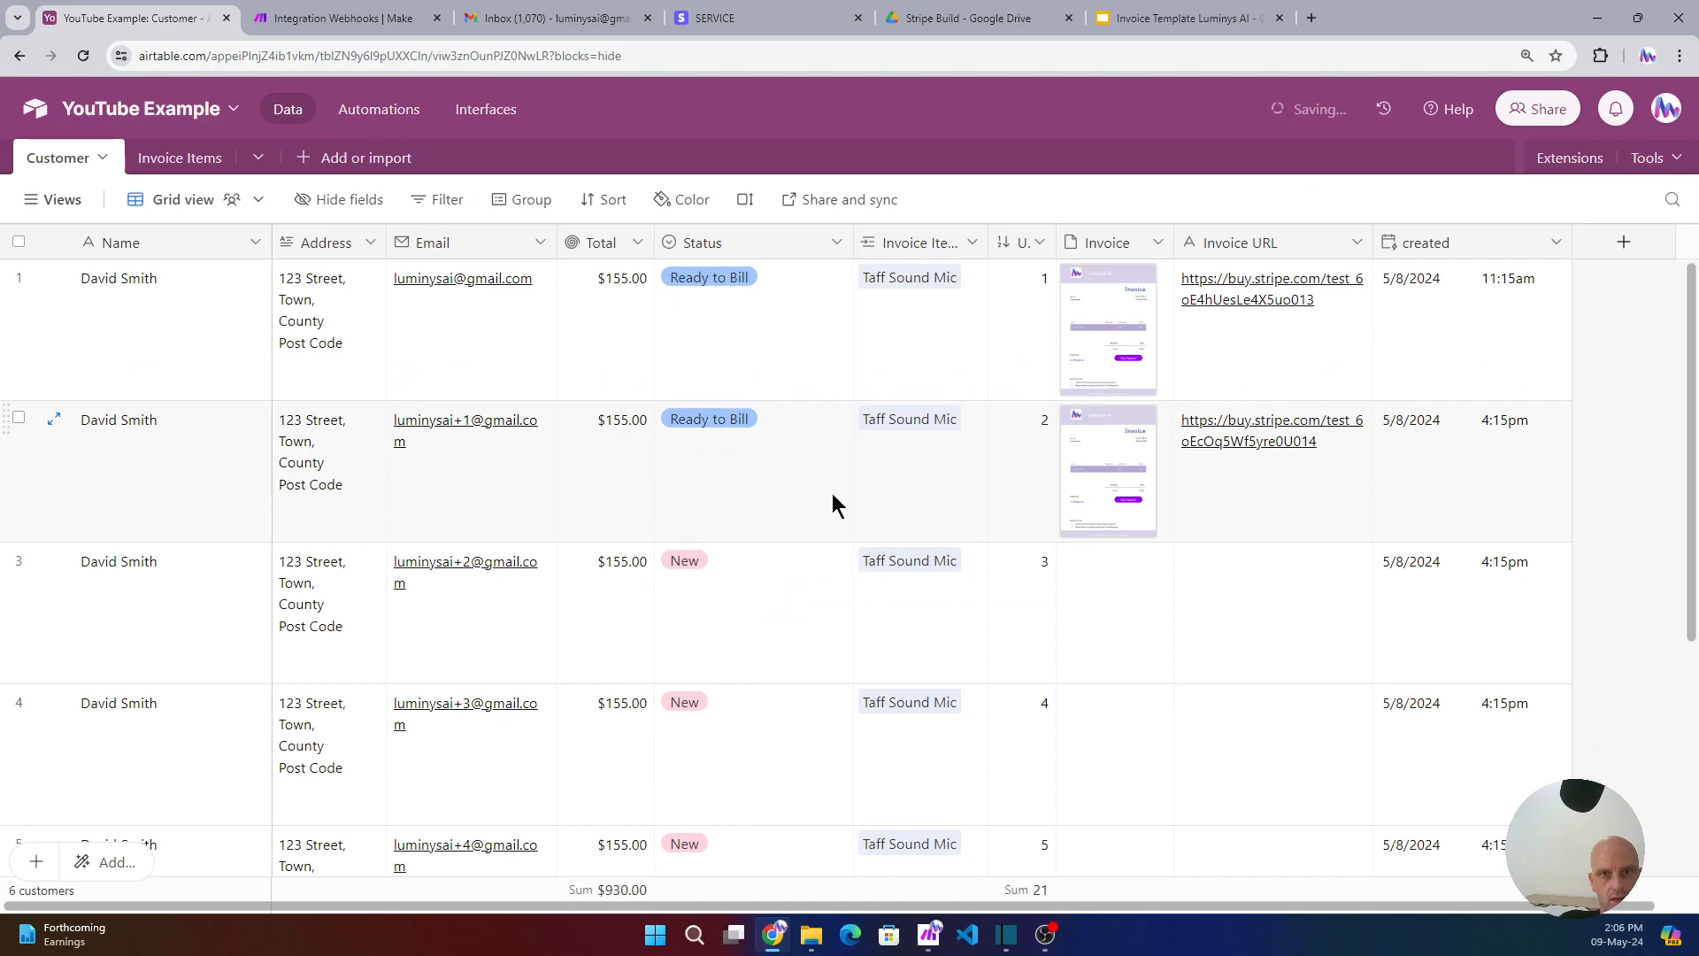
click(757, 571)
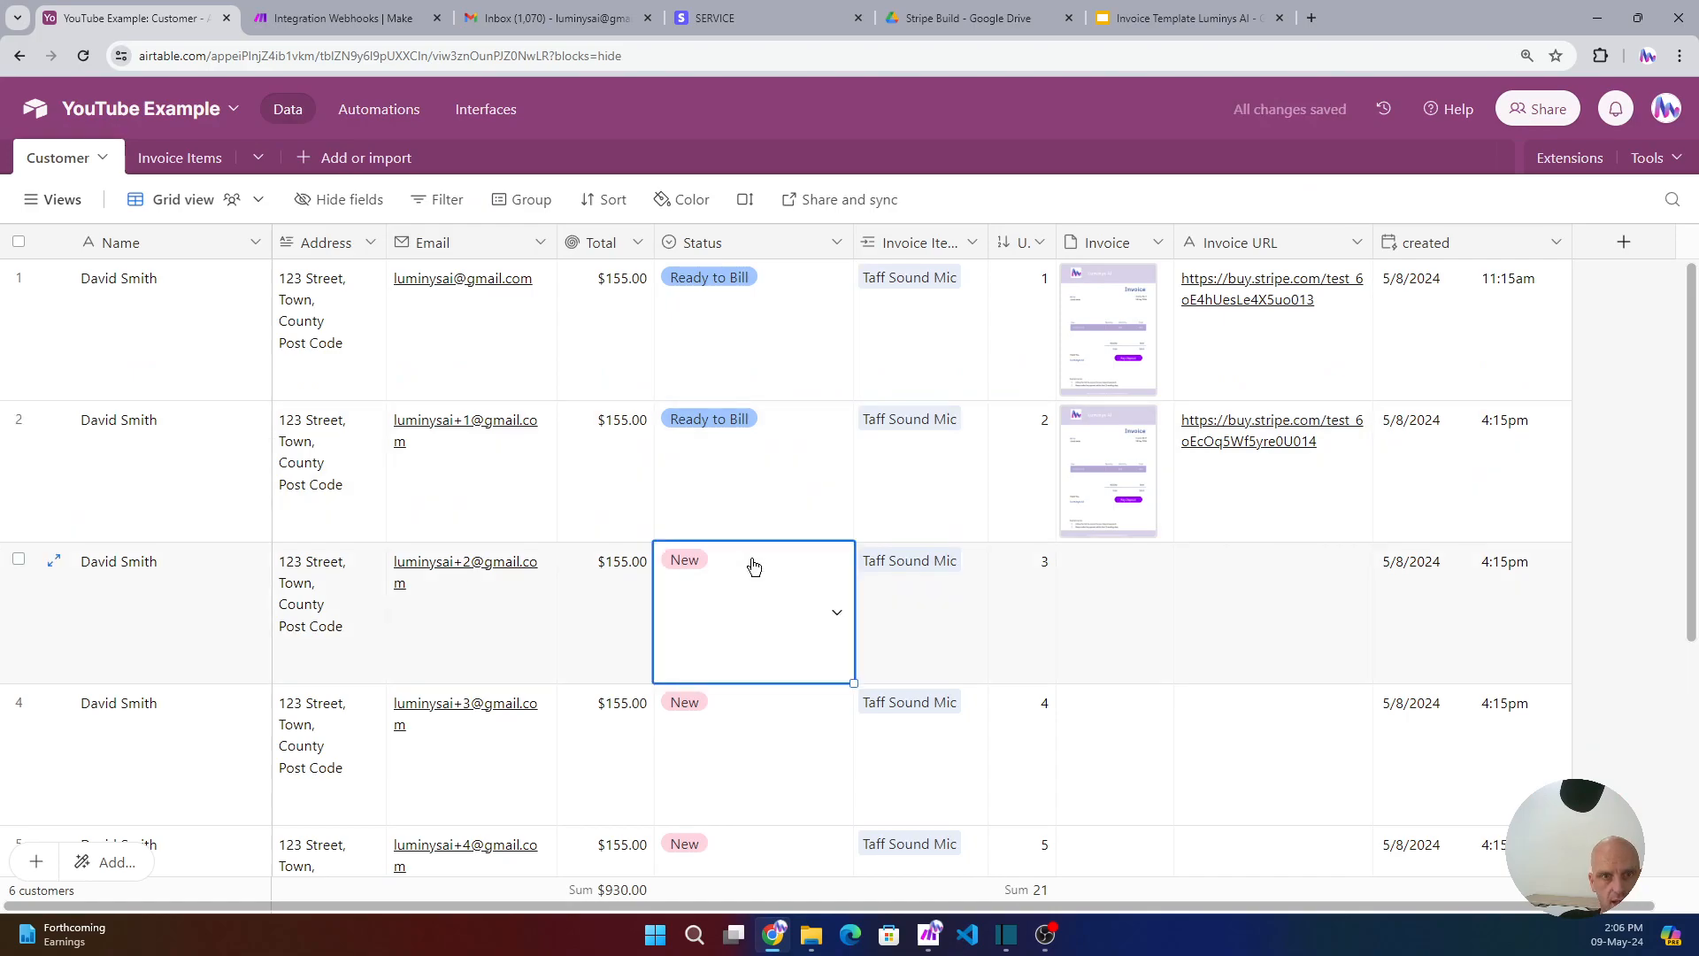
click(837, 613)
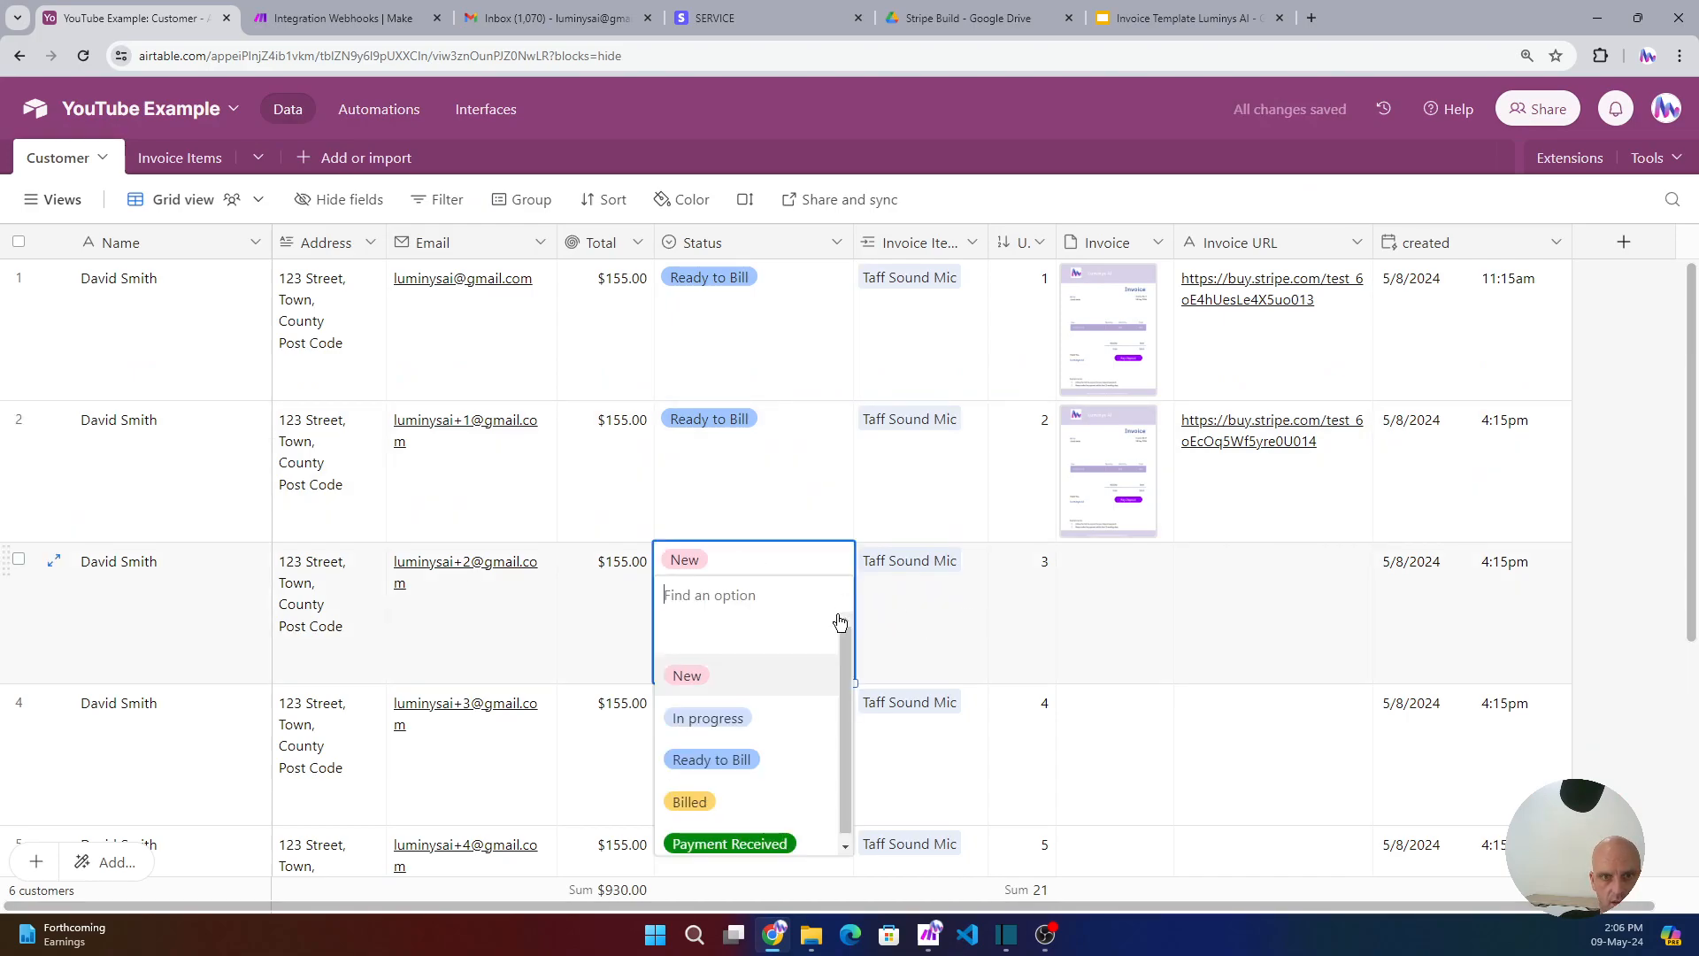
click(748, 761)
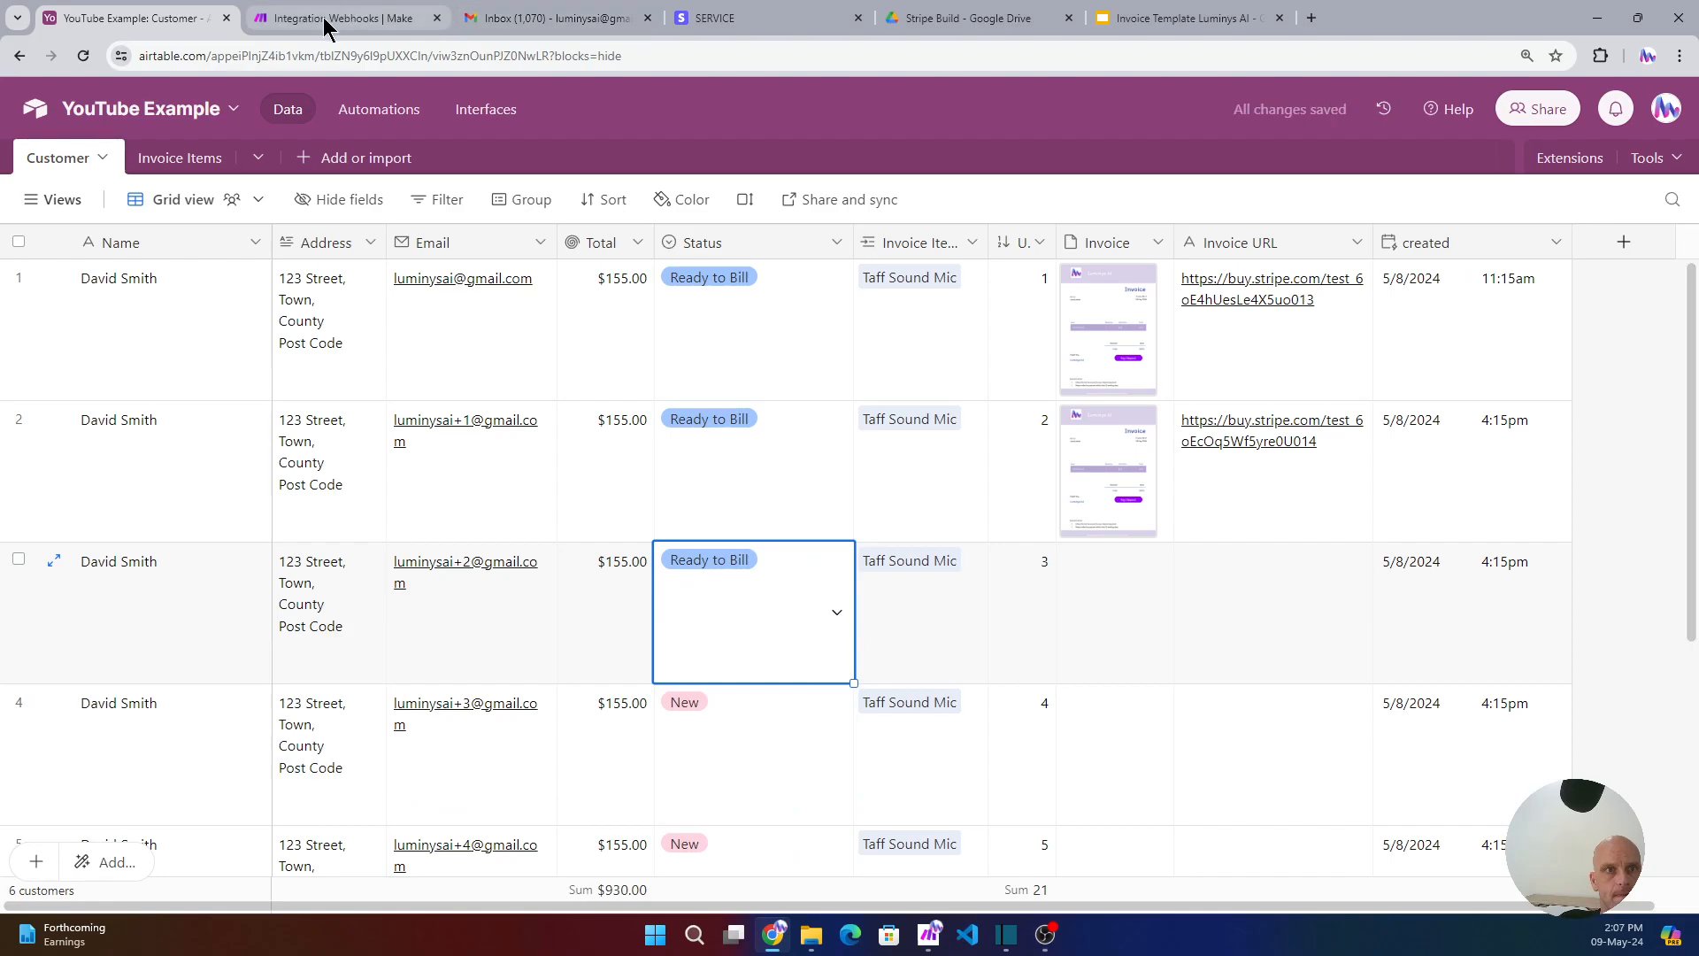
click(329, 18)
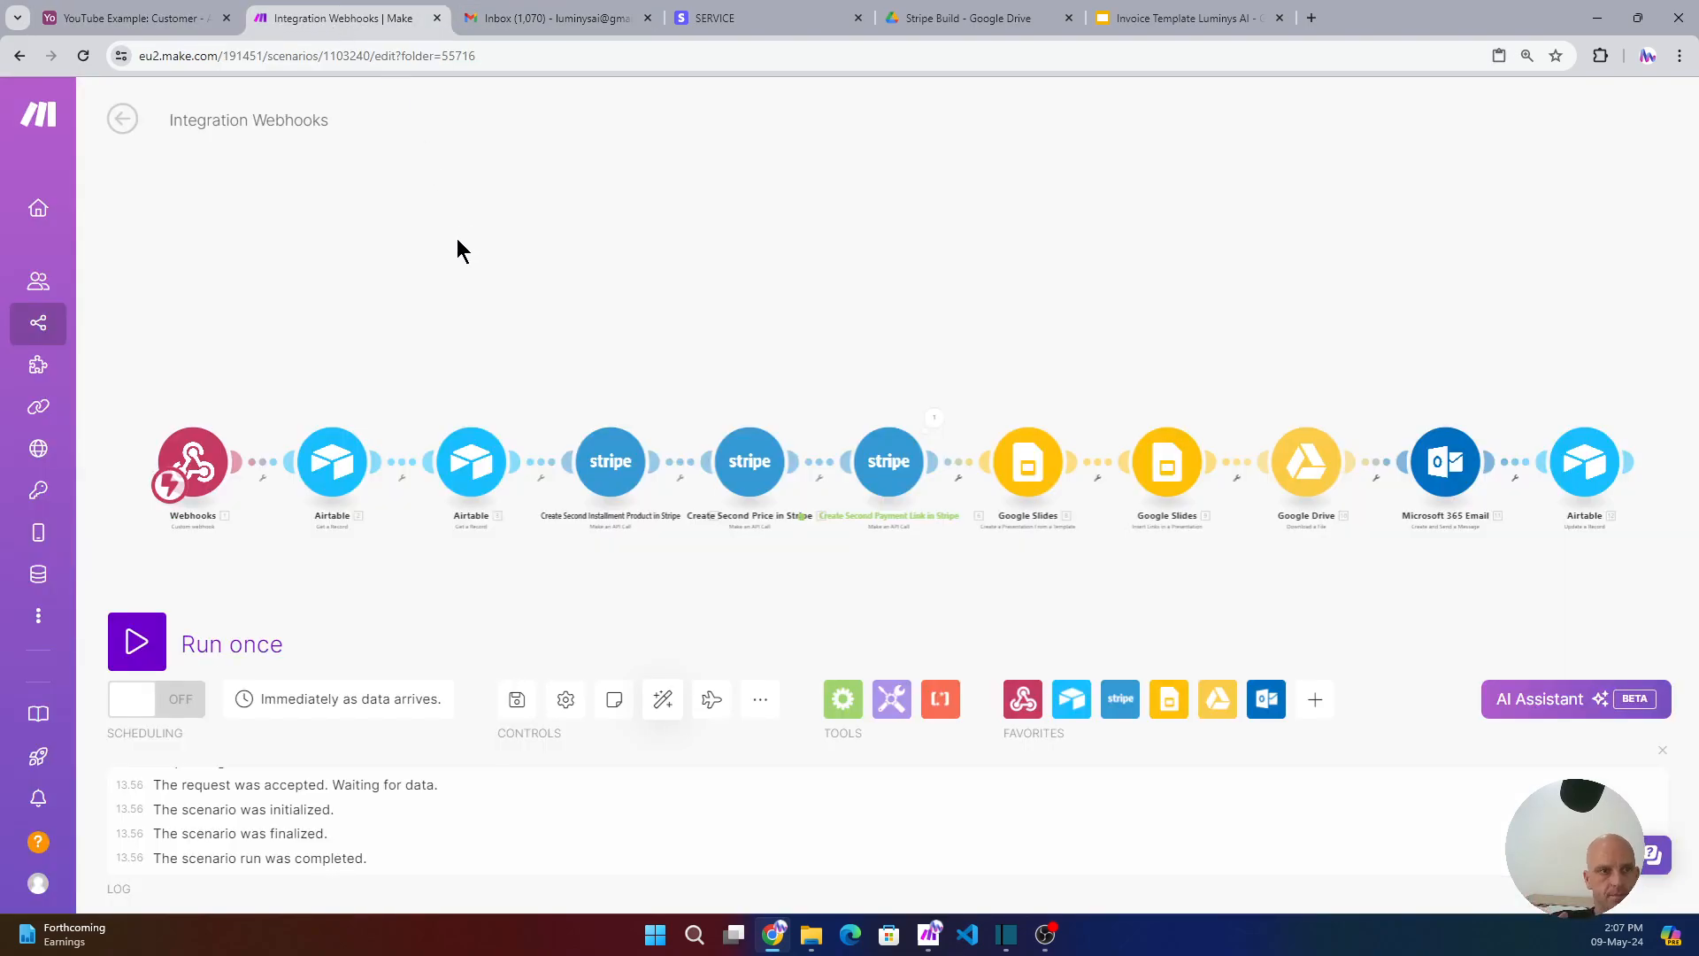
- Run the scenario once on existing webhook data and review the Stripe payment link output
click(157, 651)
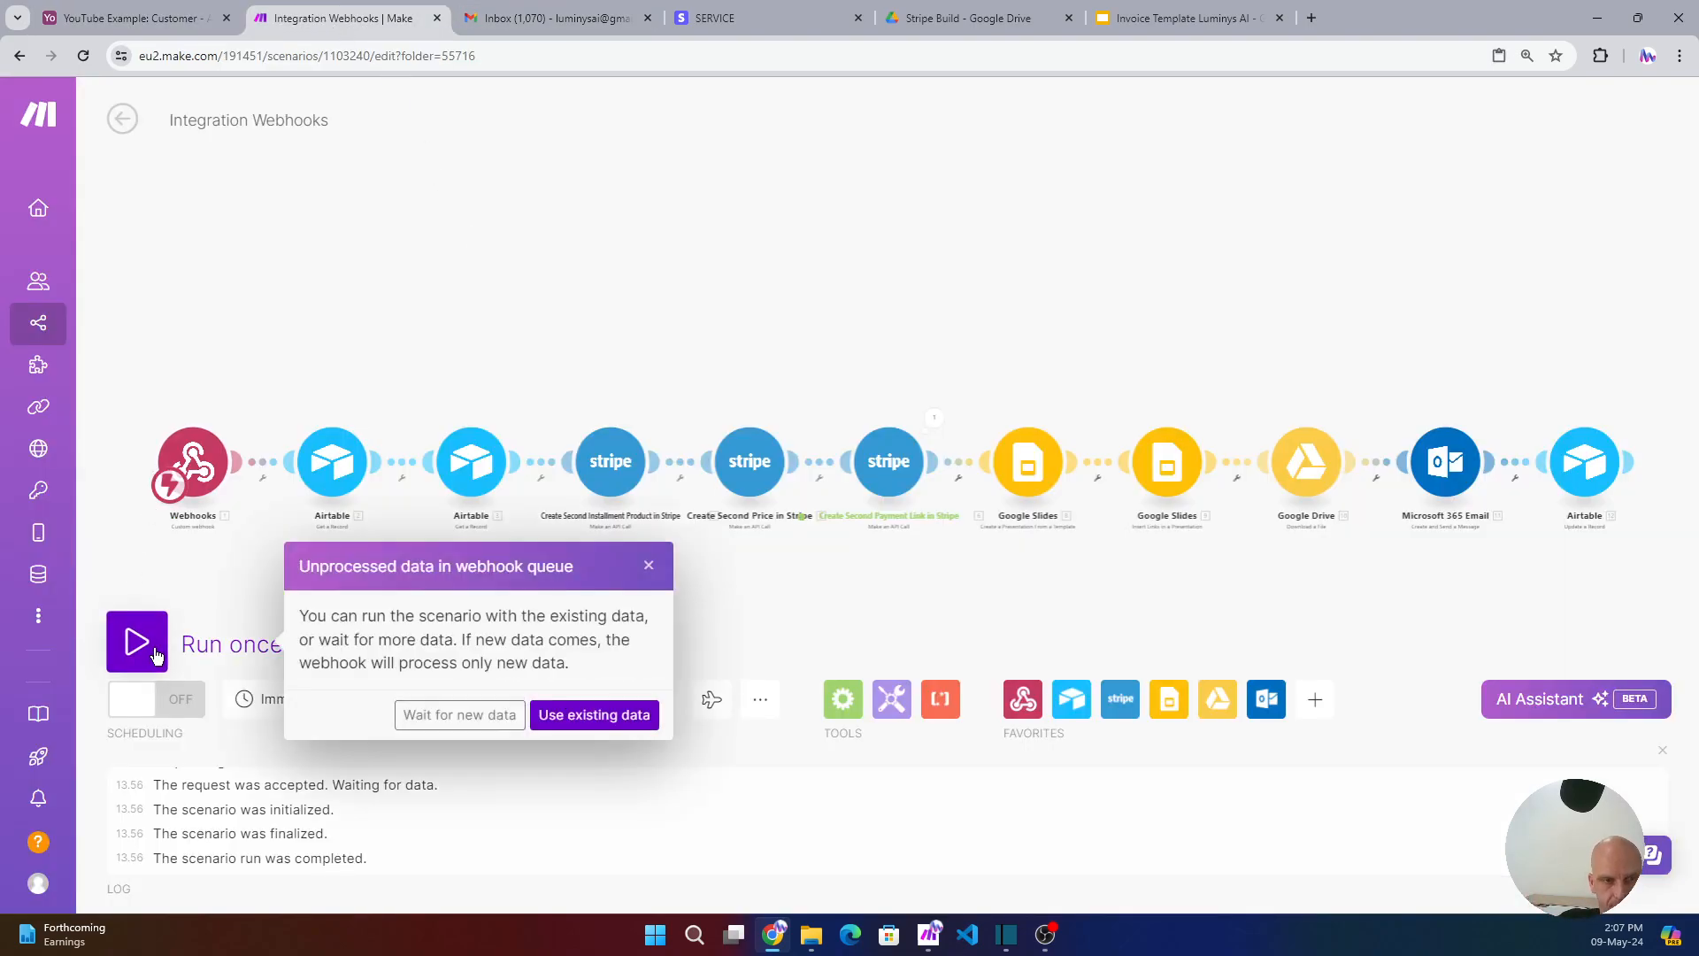
click(611, 730)
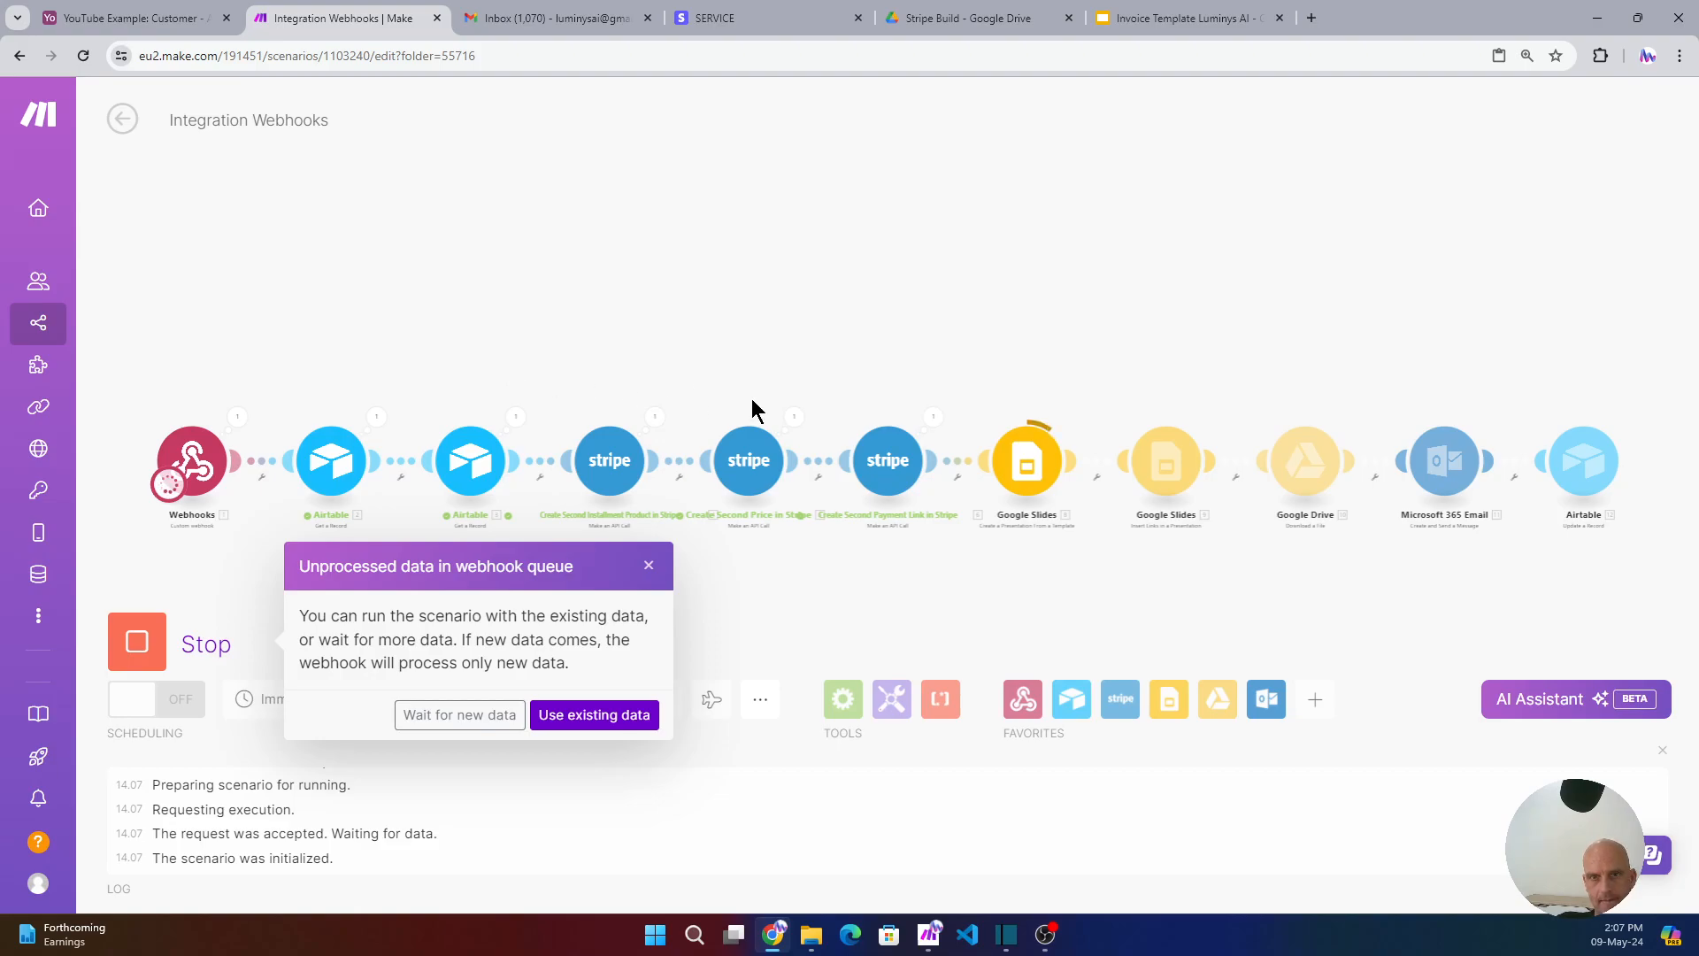
click(933, 416)
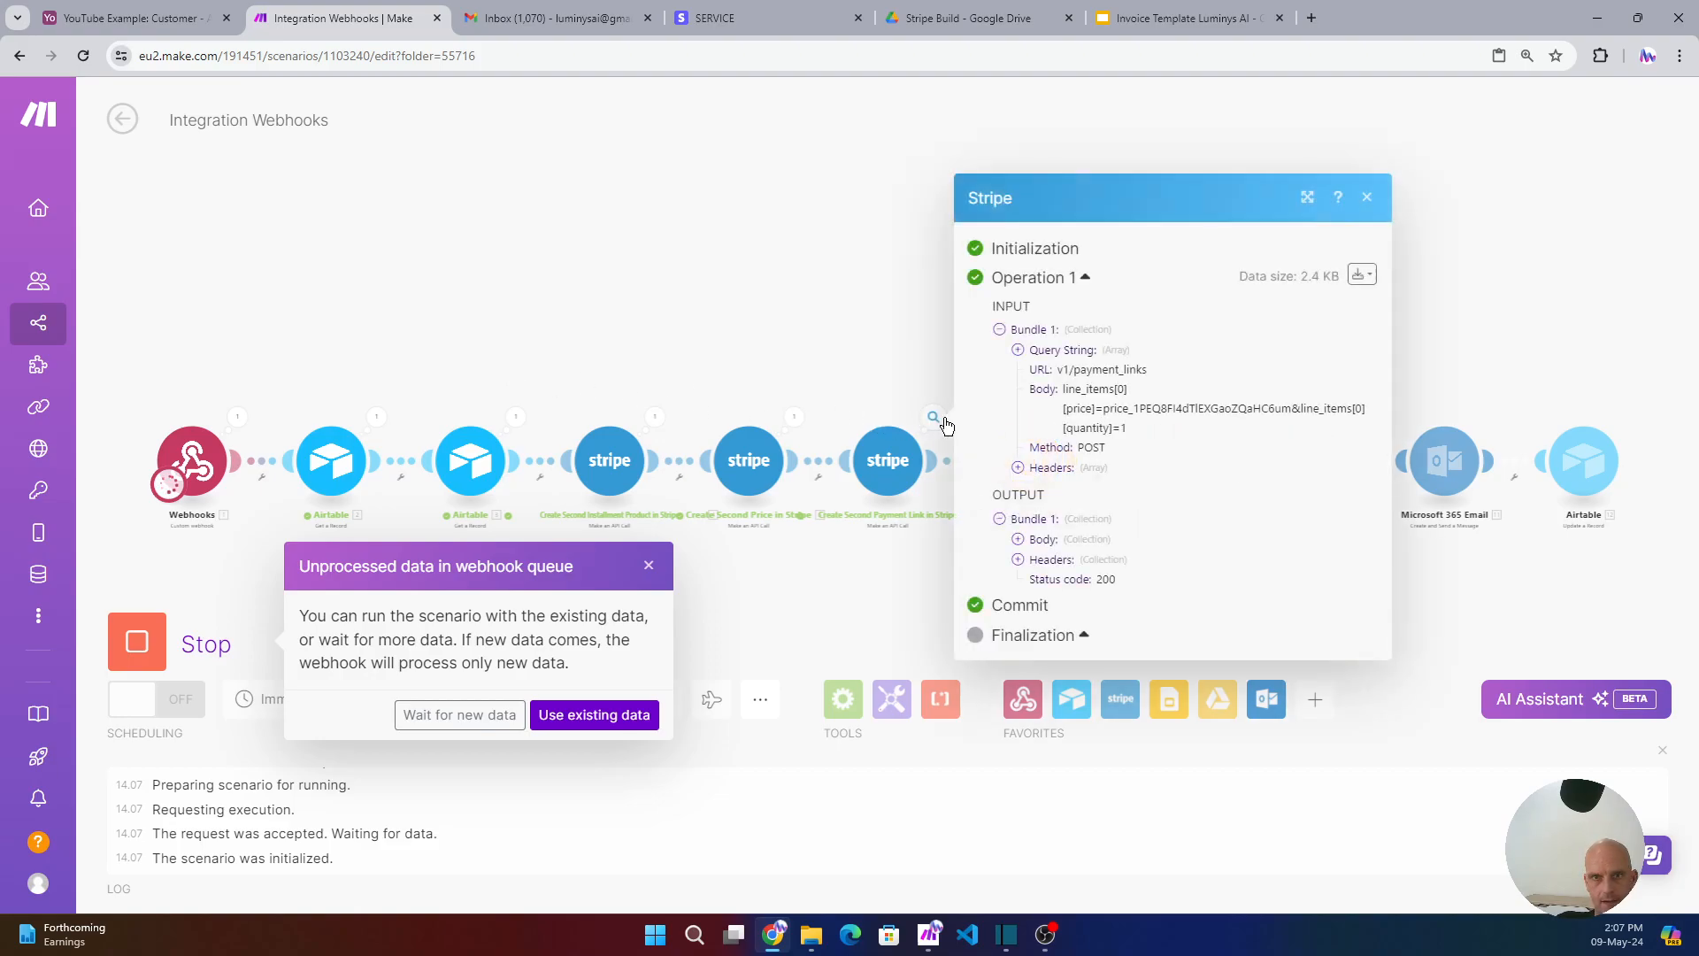
click(1017, 542)
scroll(1060, 779, down, 2)
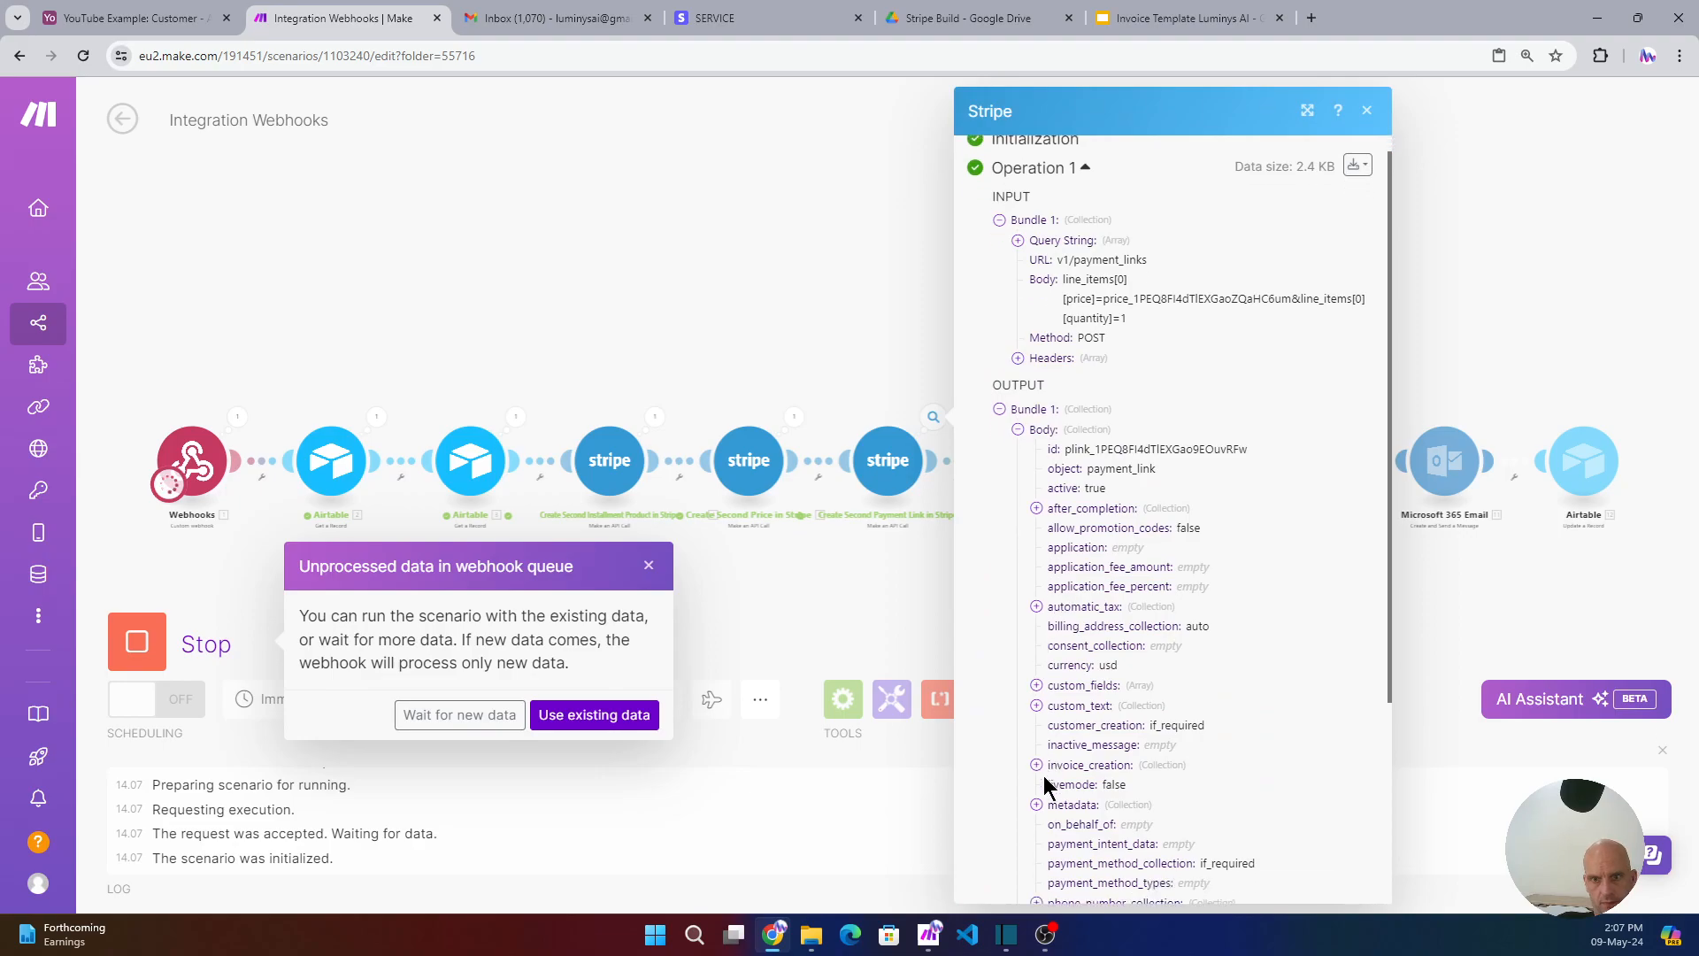
scroll(1059, 762, down, 2)
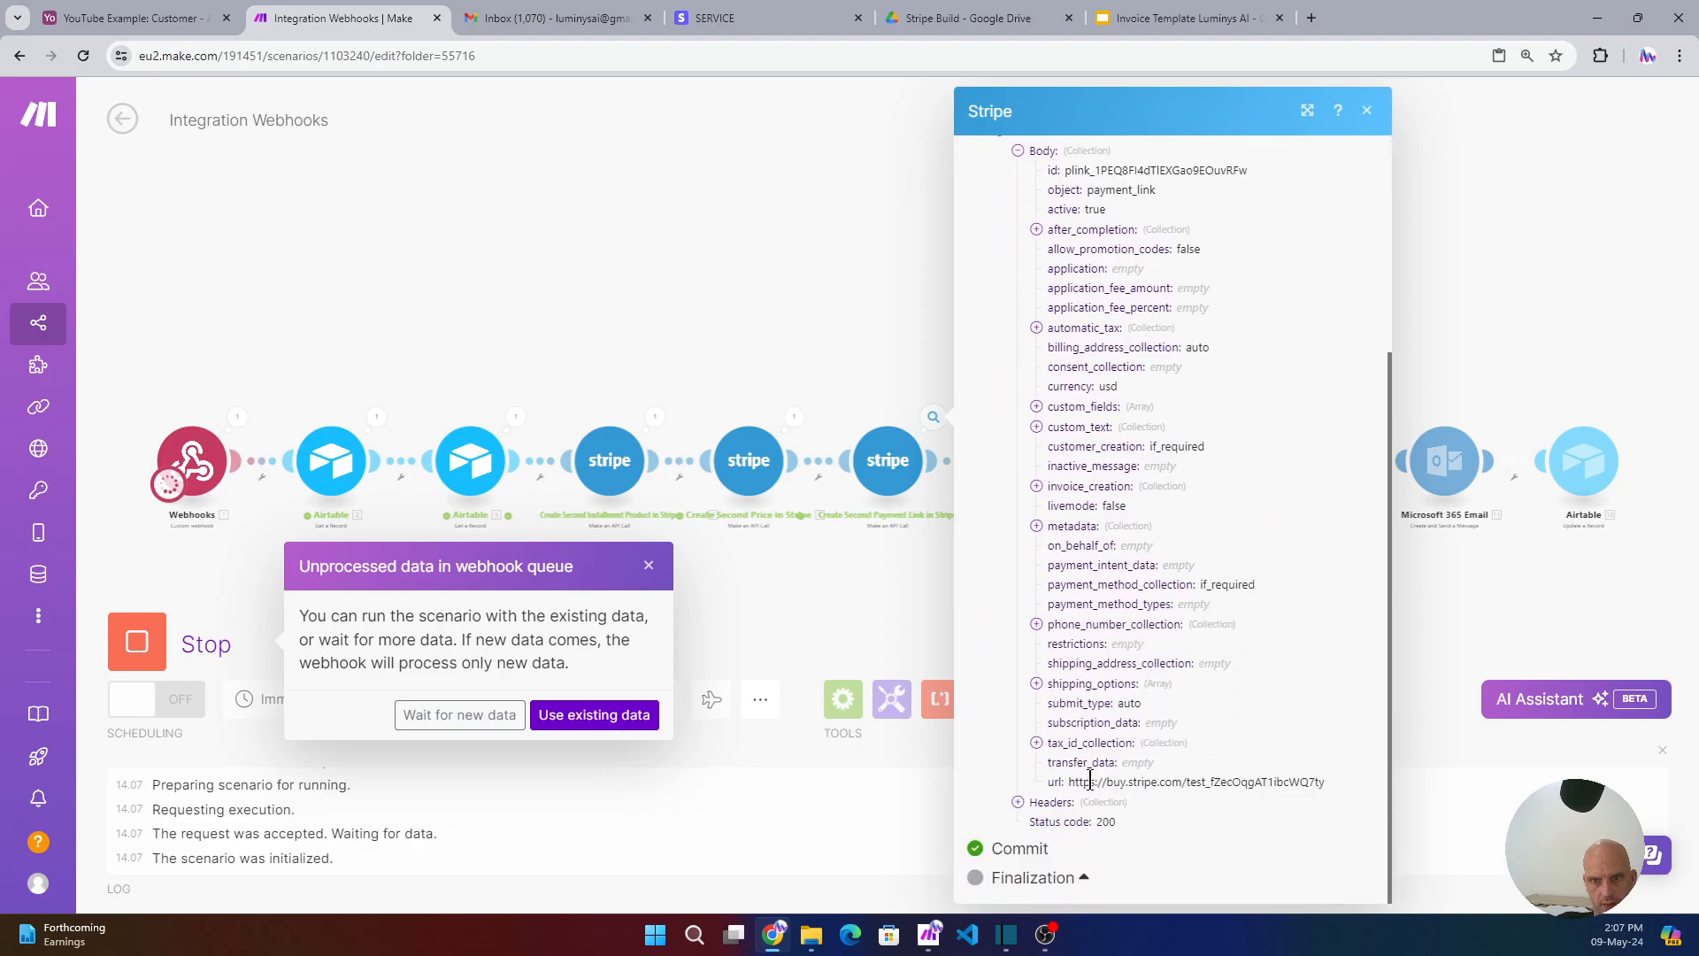
- Check the Google Slides output for the Invoice #3 presentation
click(854, 292)
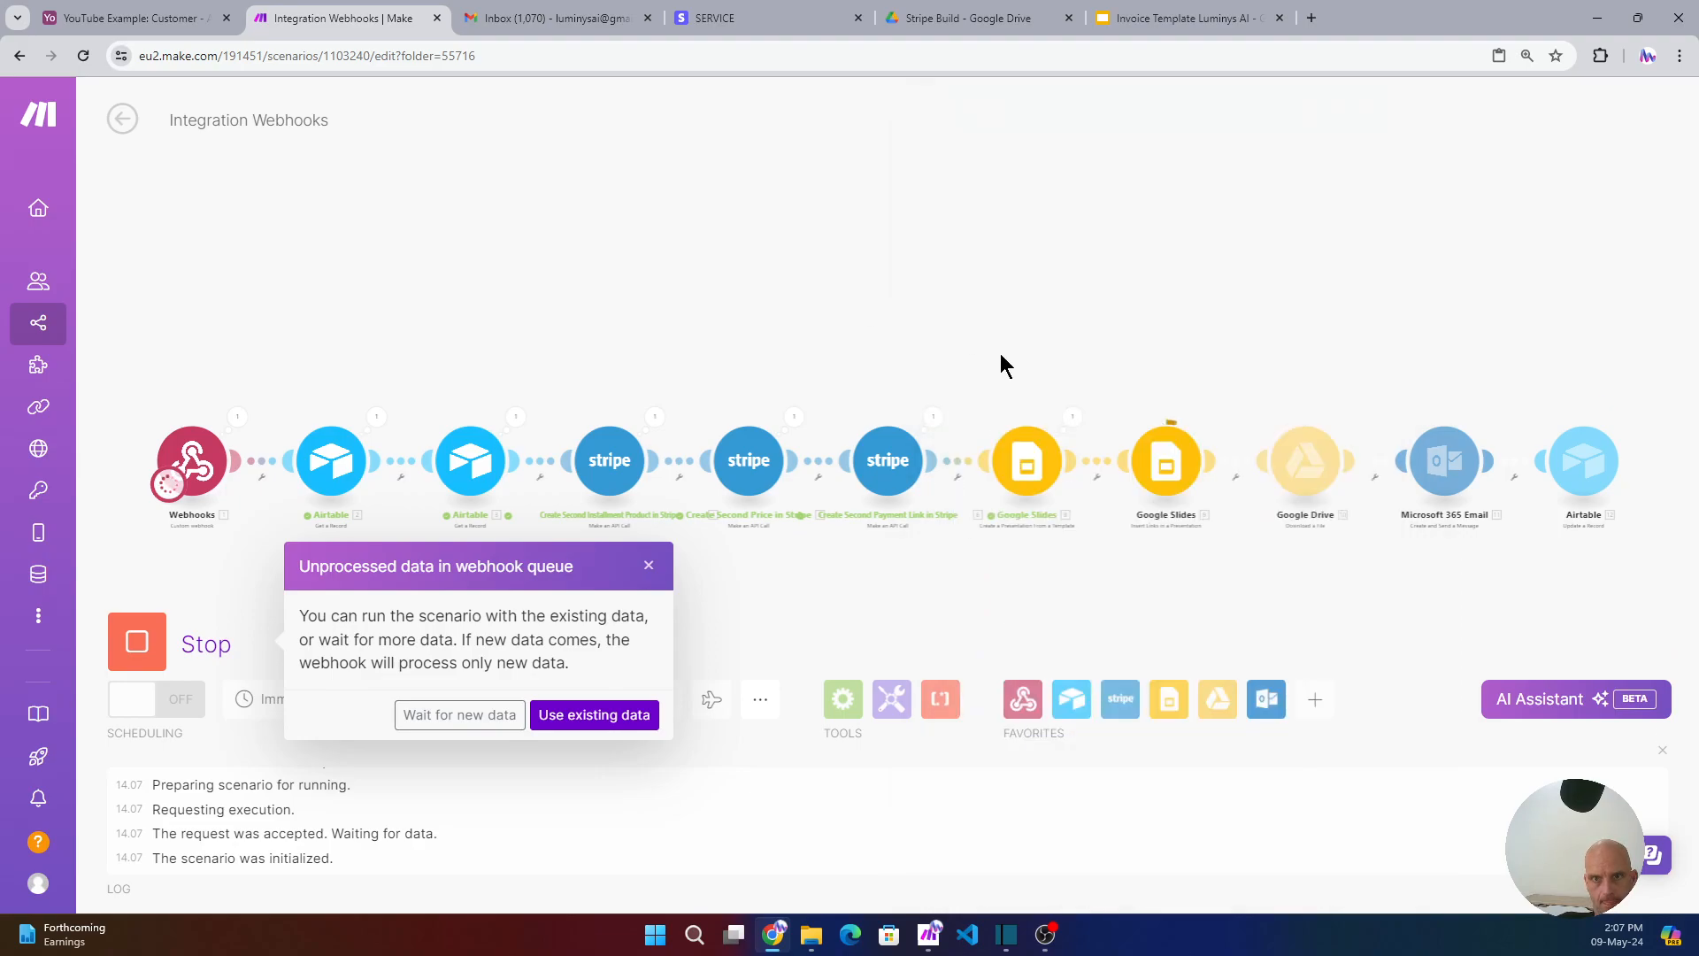
click(1072, 418)
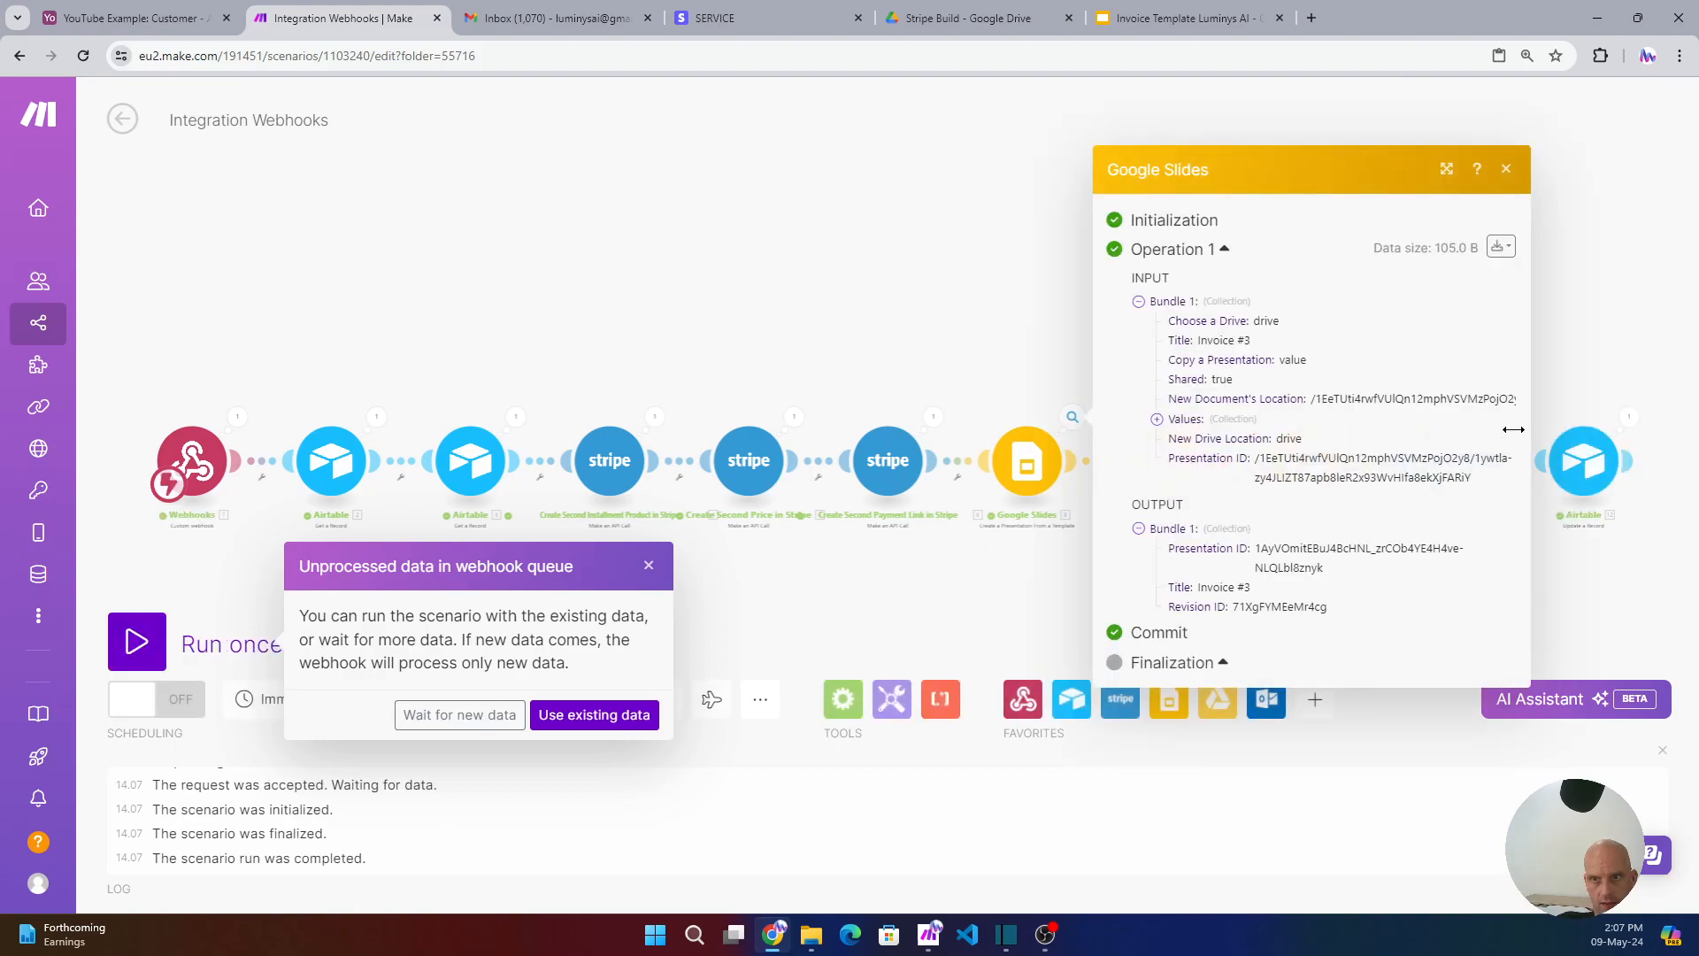
click(1506, 169)
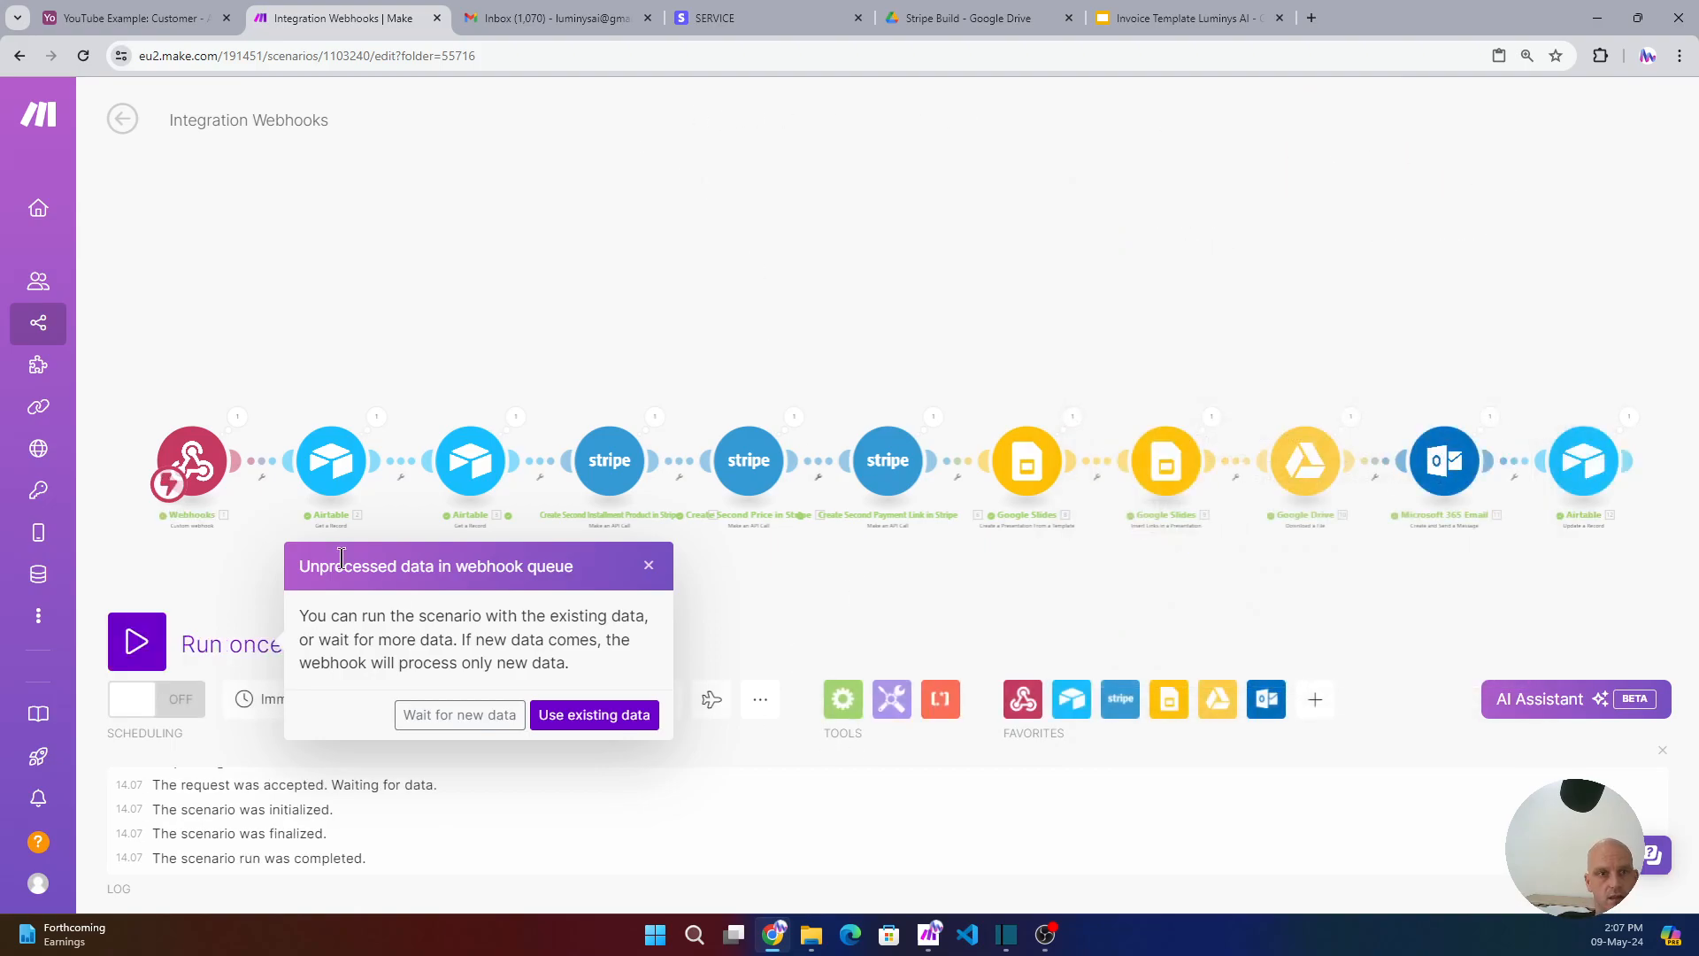
- Verify the third customer record now holds the invoice file and Stripe payment Invoice URL
click(133, 17)
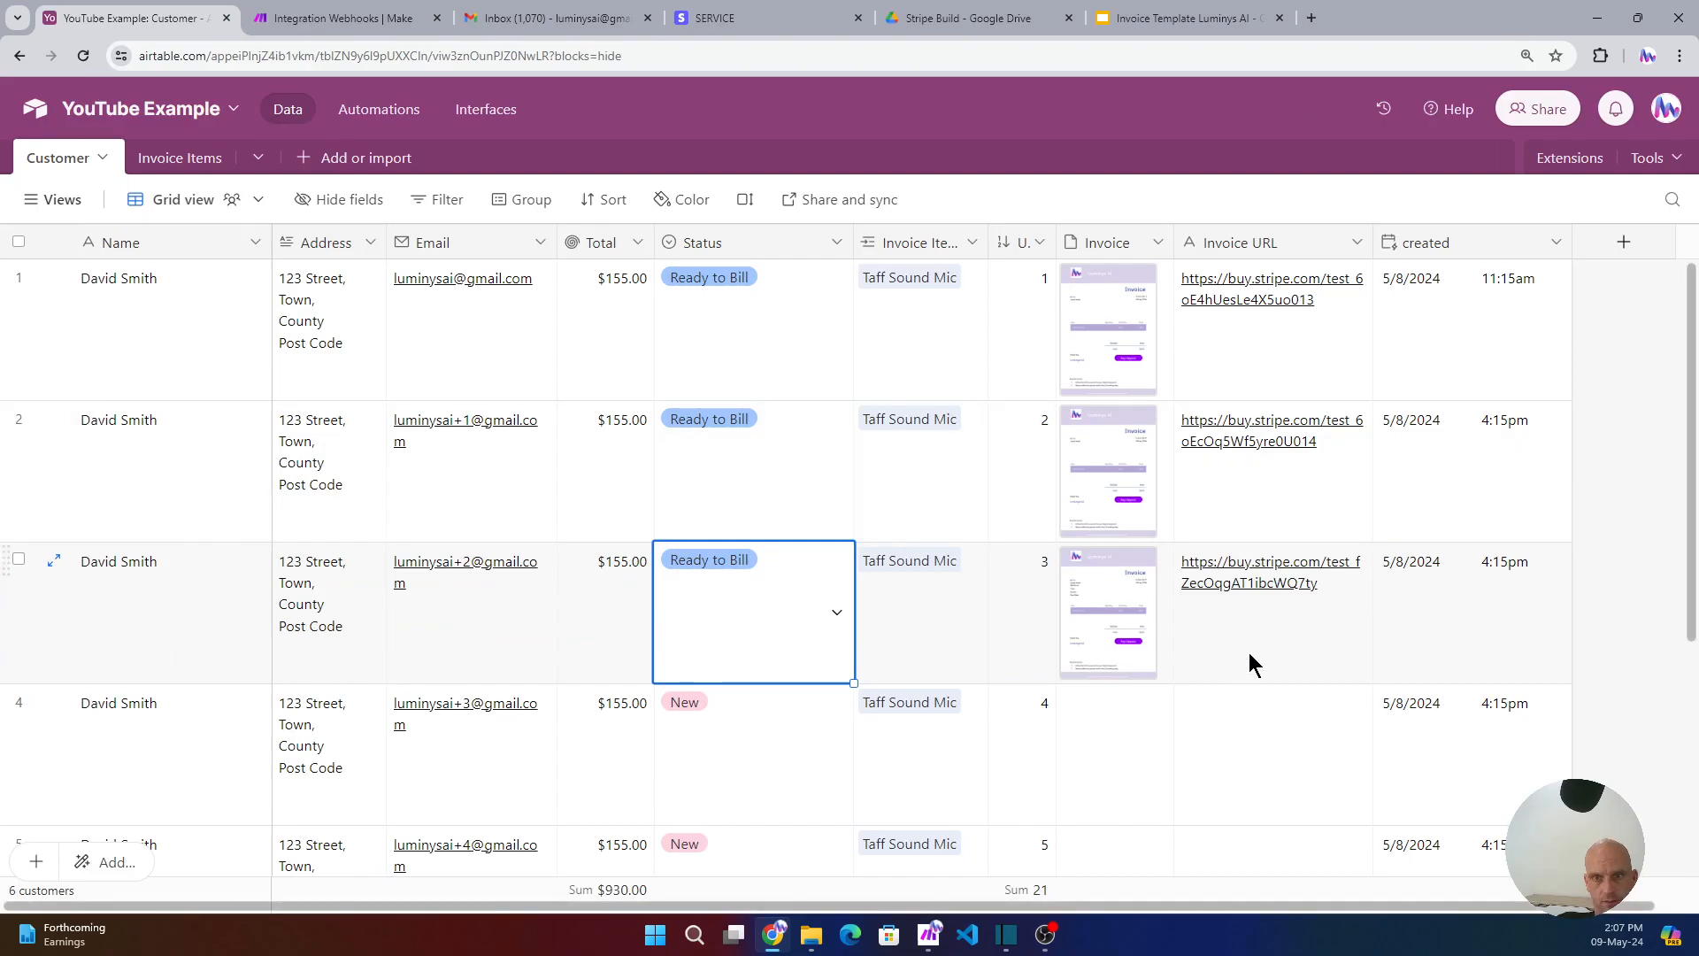
click(1293, 637)
click(50, 569)
scroll(846, 580, down, 4)
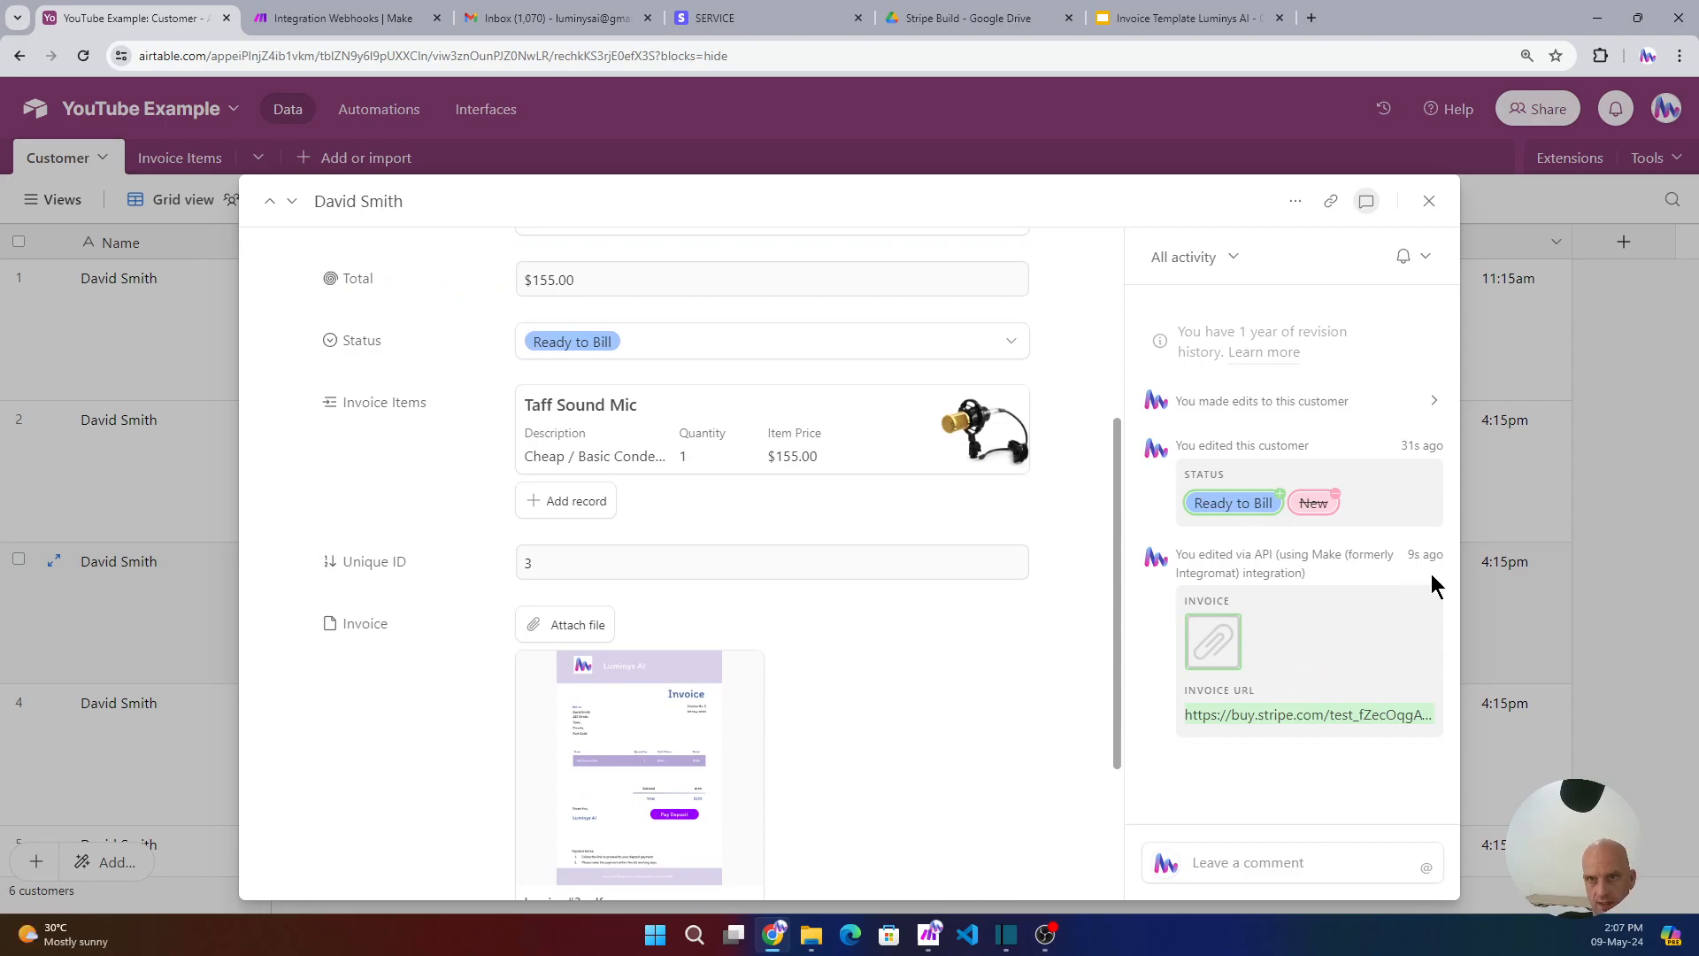
click(1429, 201)
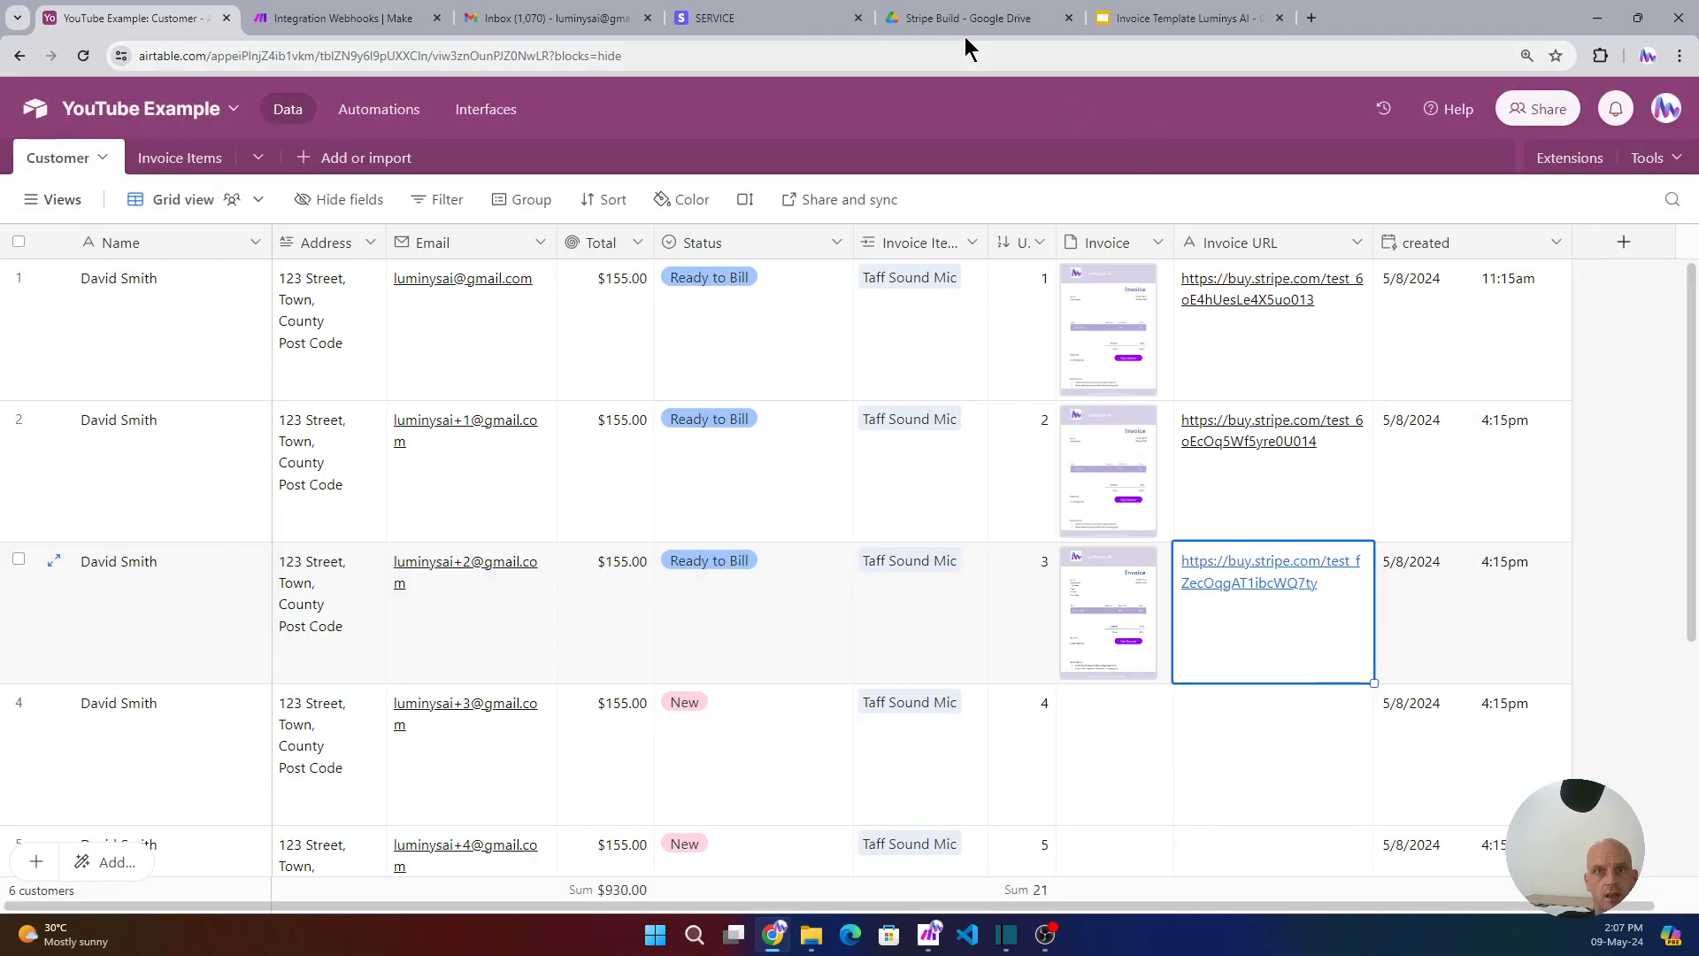
click(940, 19)
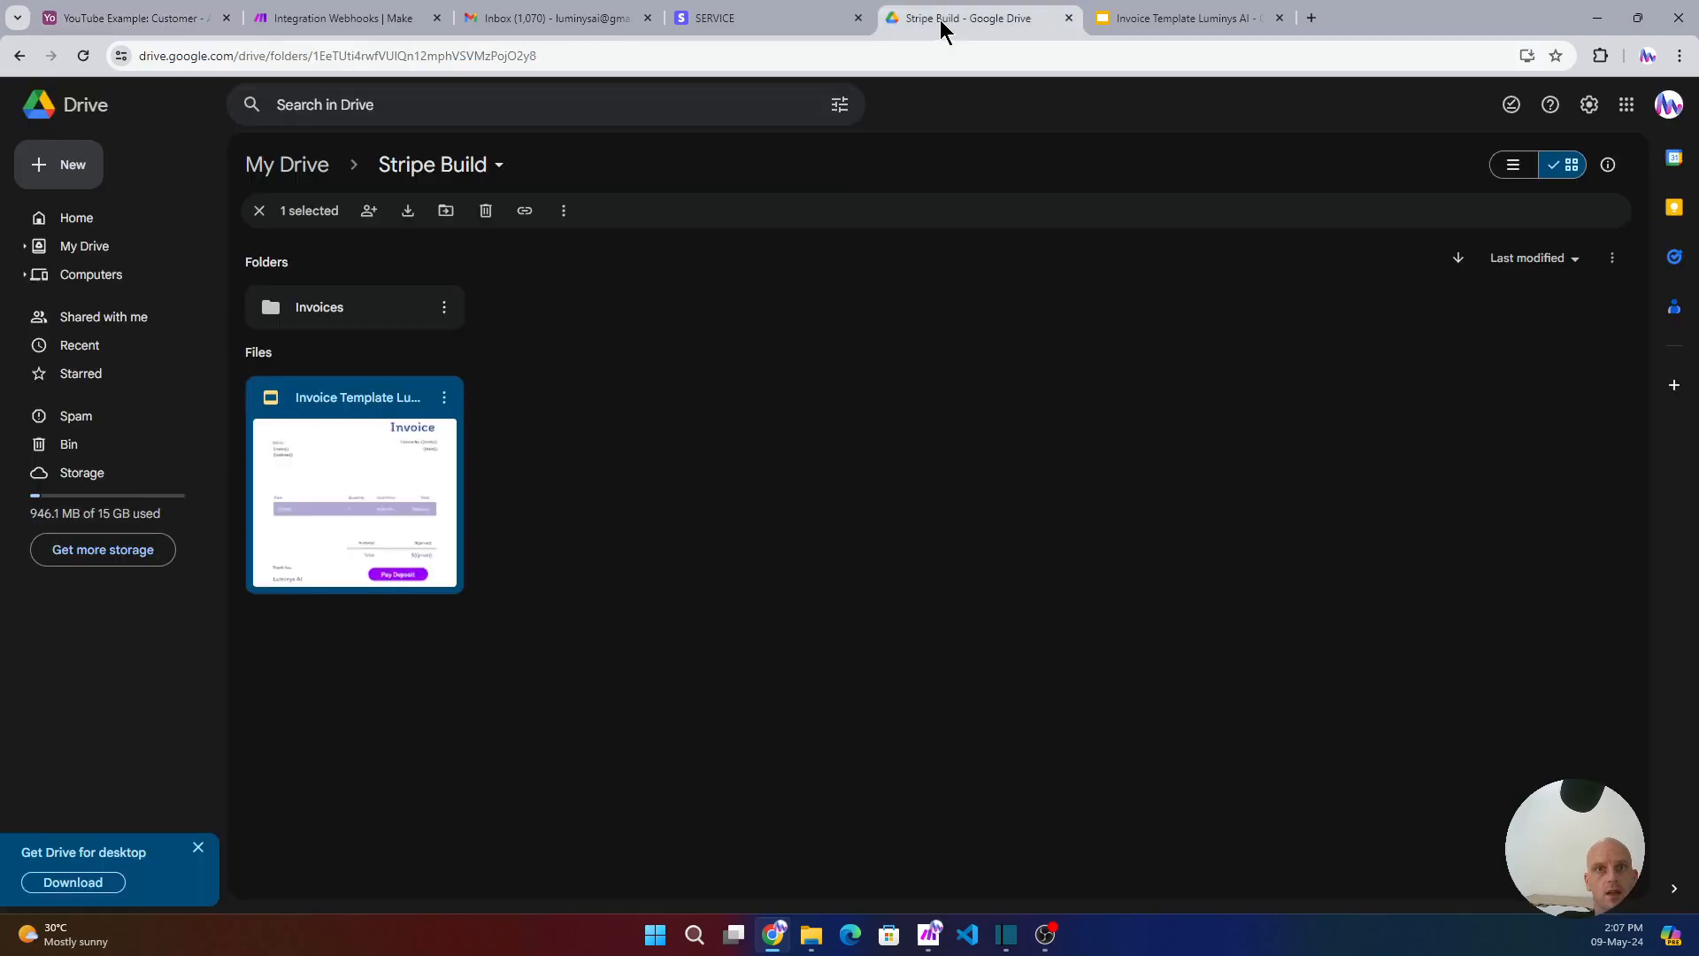
- Open the Taff Sound Mic invoice email in Gmail and preview the $155 Invoice #2.pdf
click(516, 23)
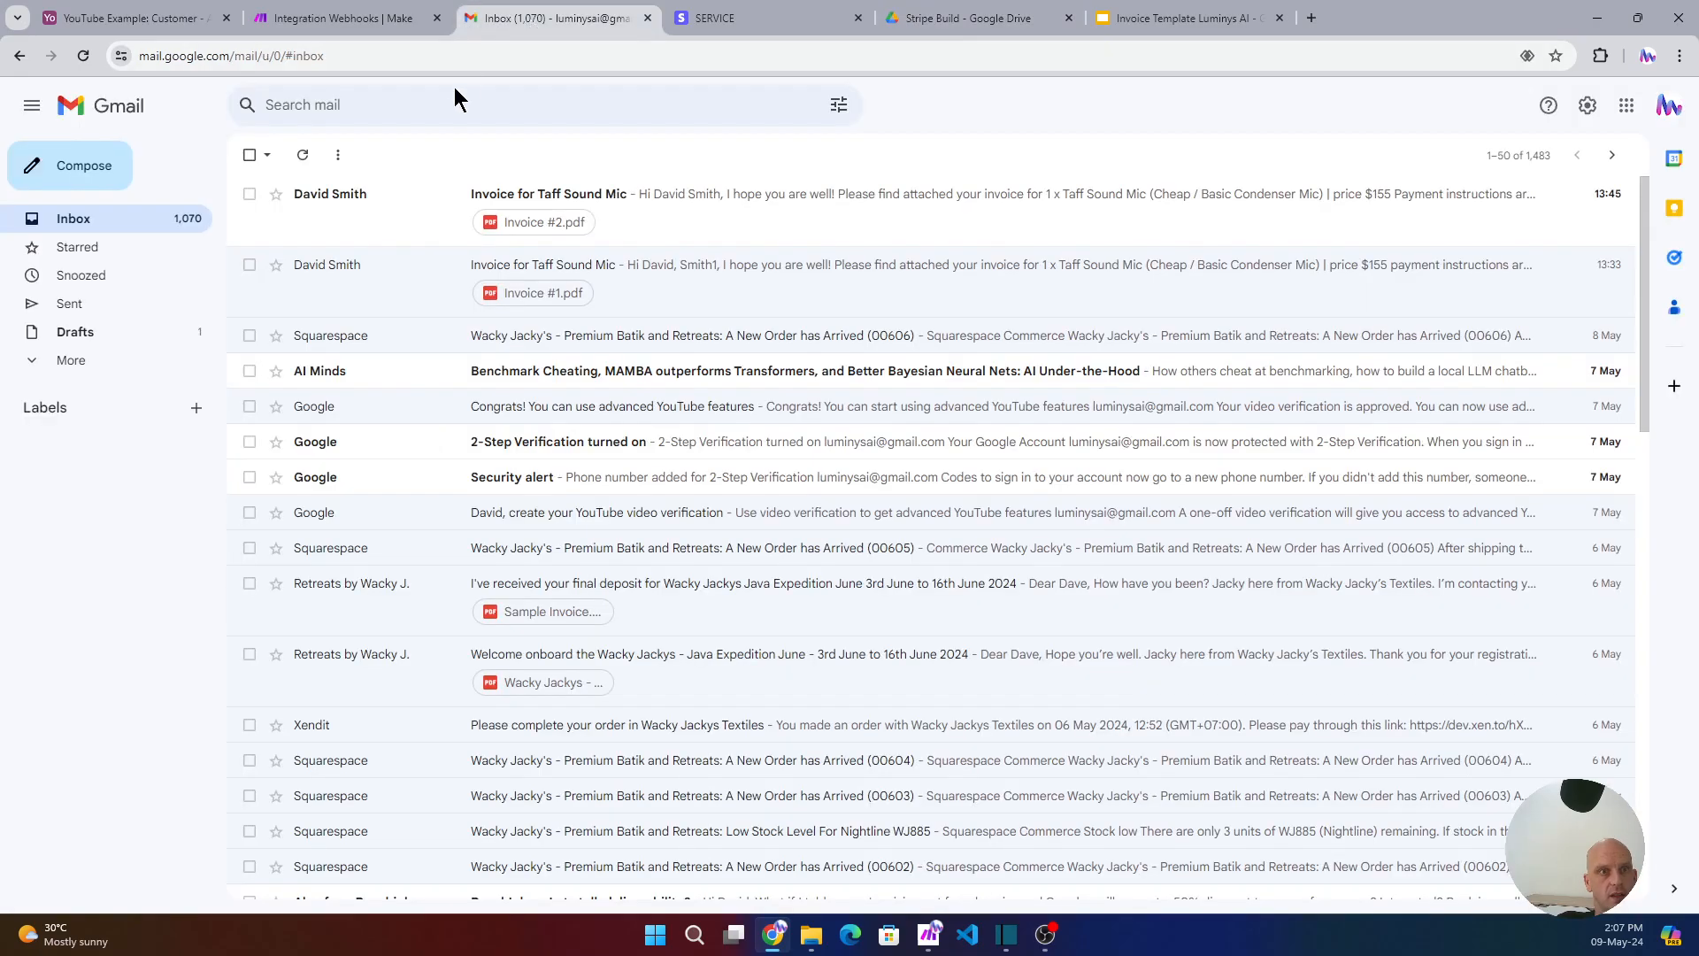
click(735, 204)
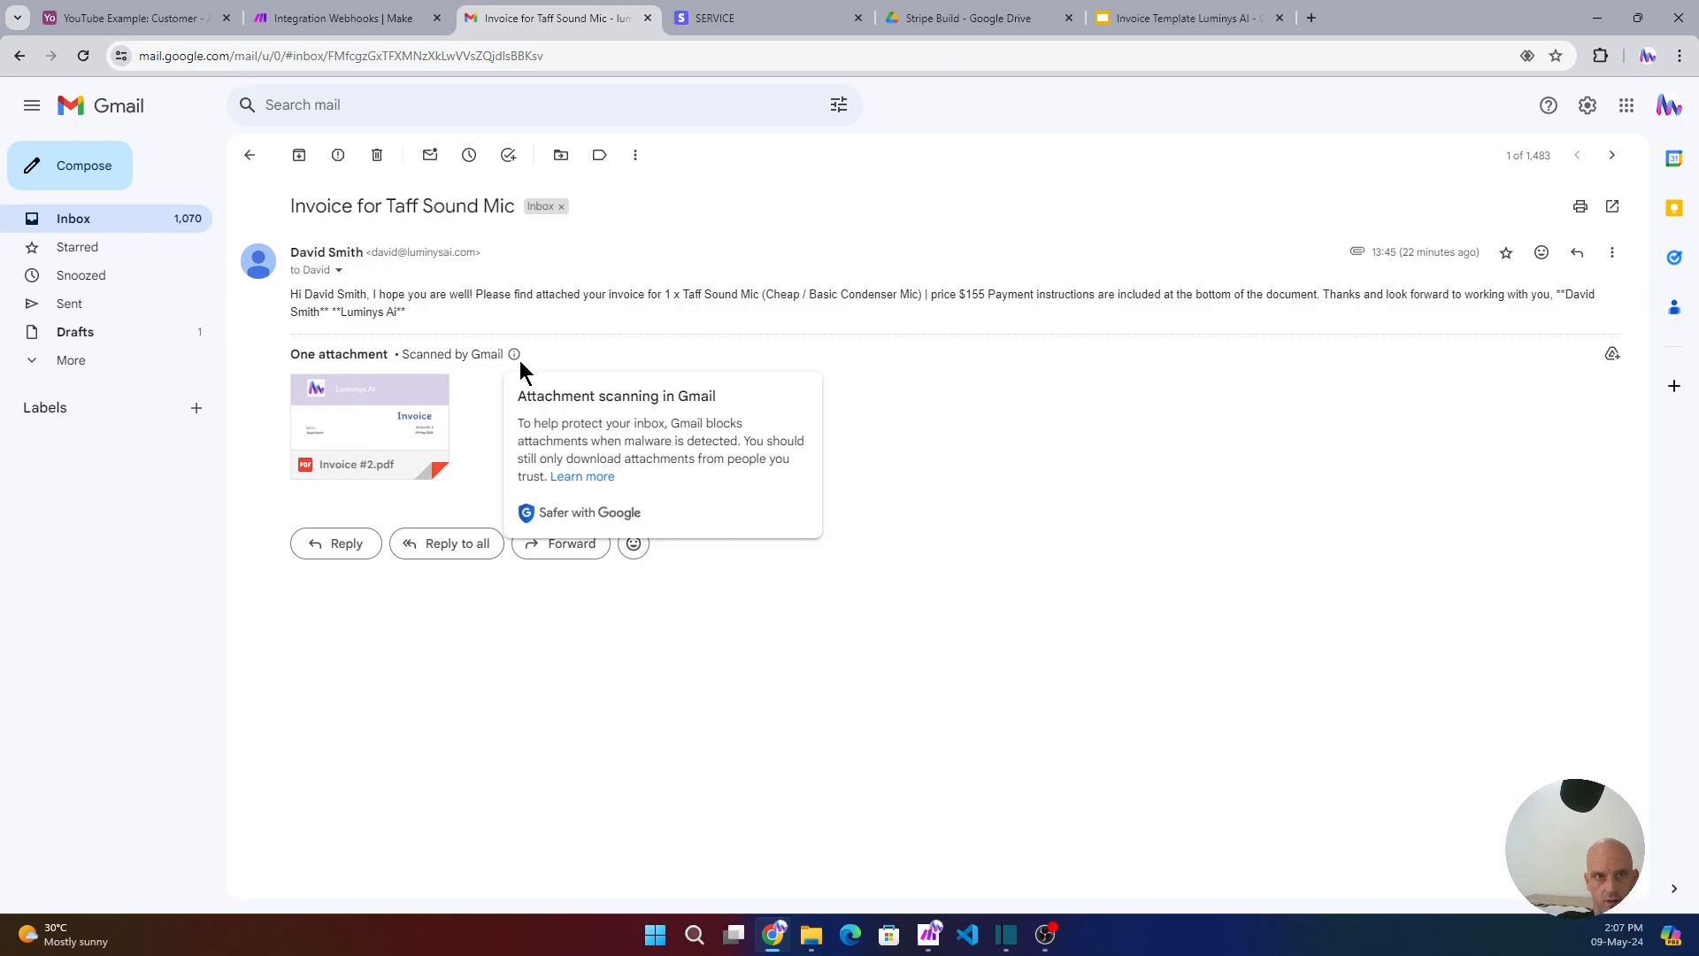
mouse_move(348, 460)
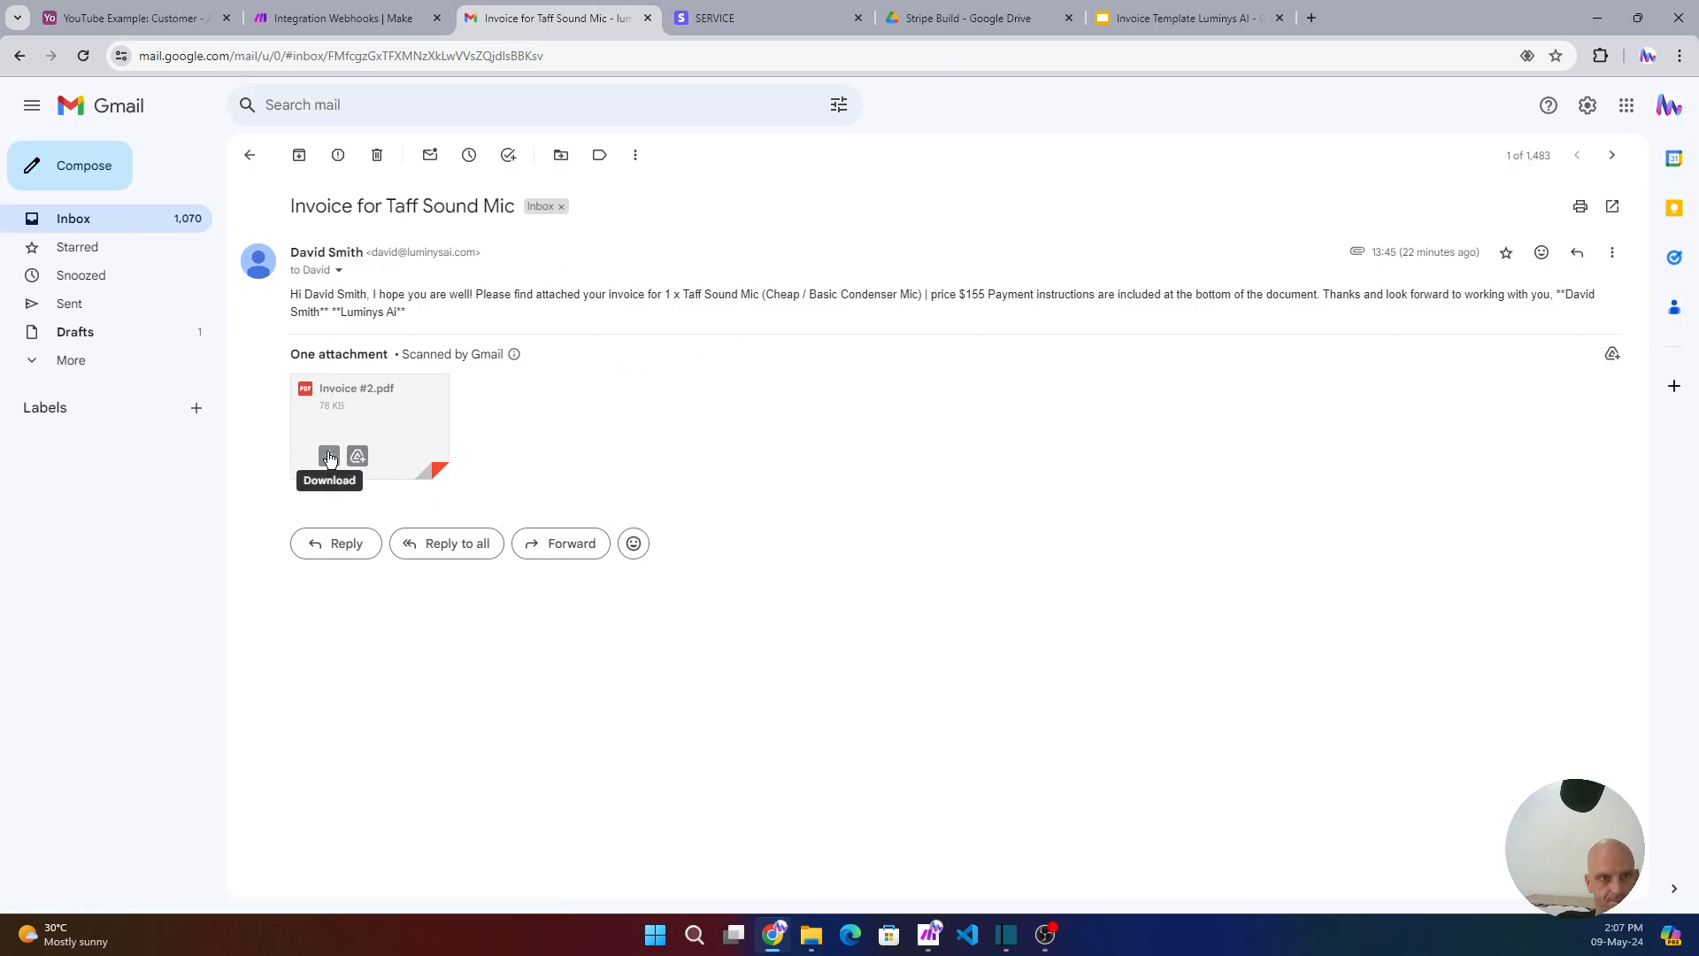
click(352, 406)
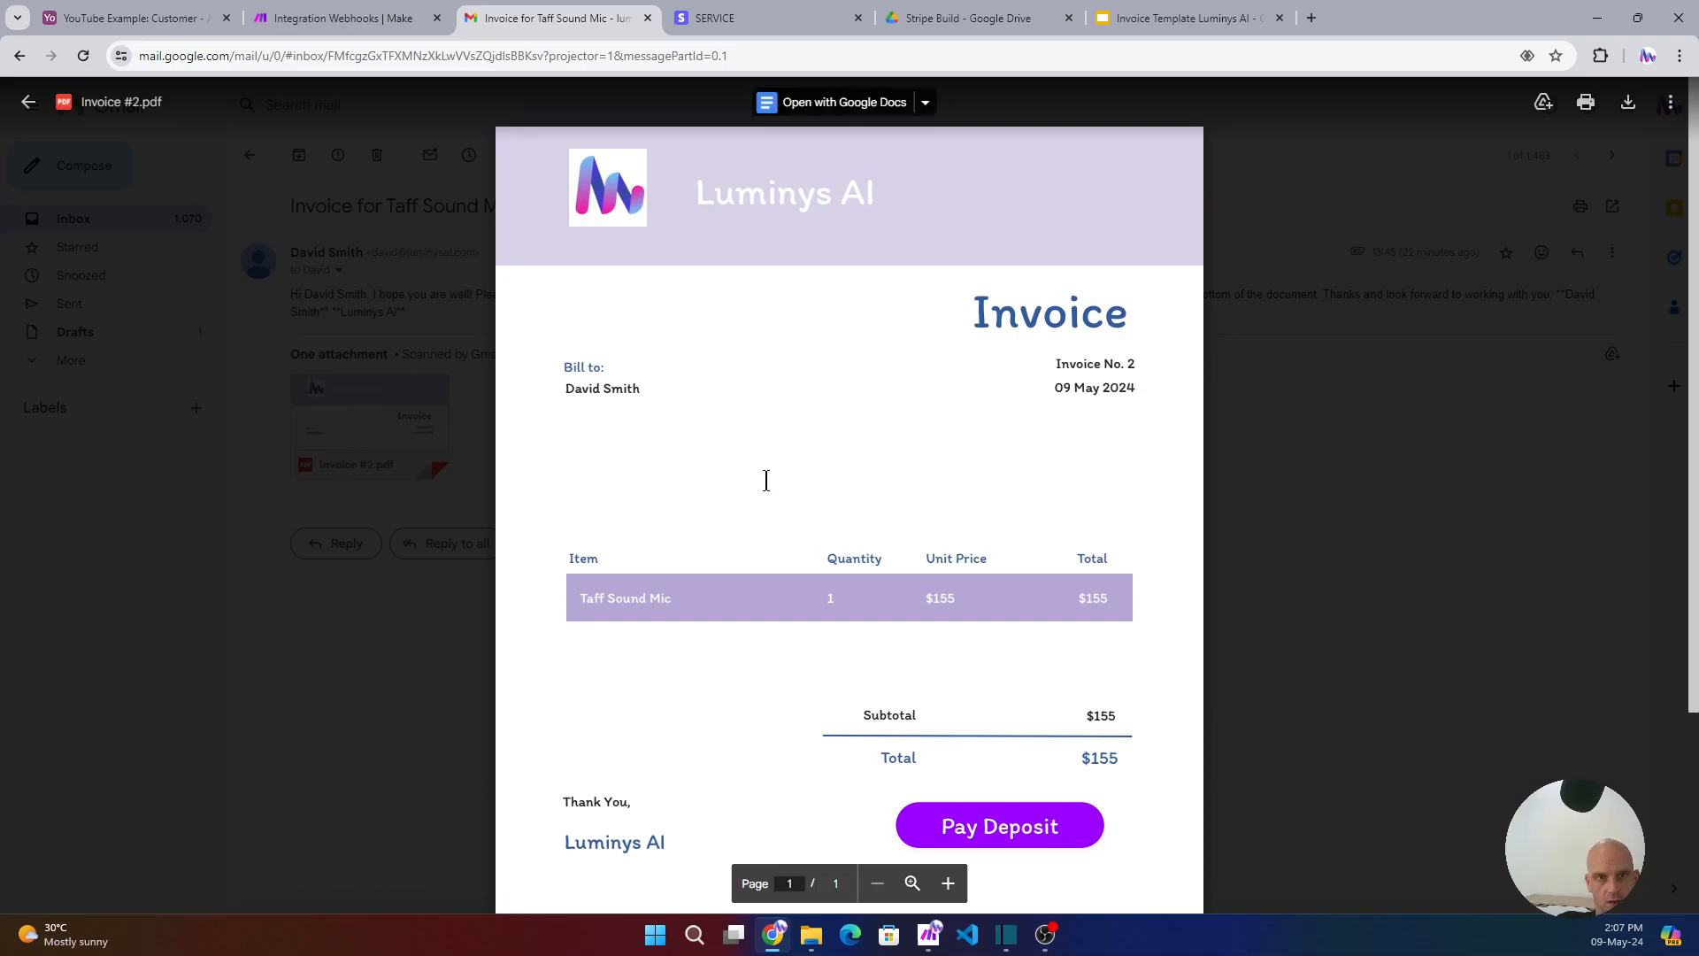